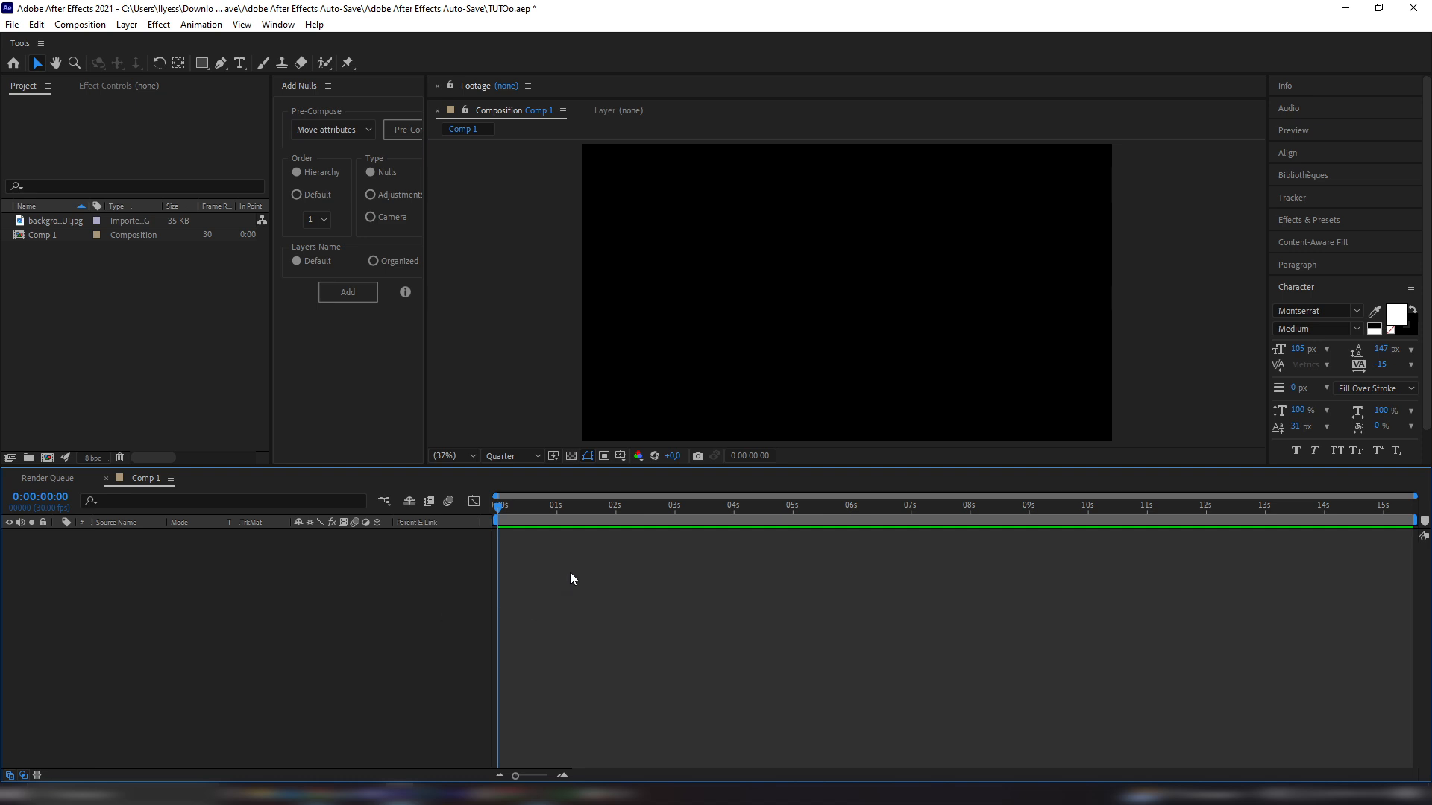
Create a dark gray solid layer in Comp 1 with the default solid settings
right_click(543, 571)
mouse_move(706, 589)
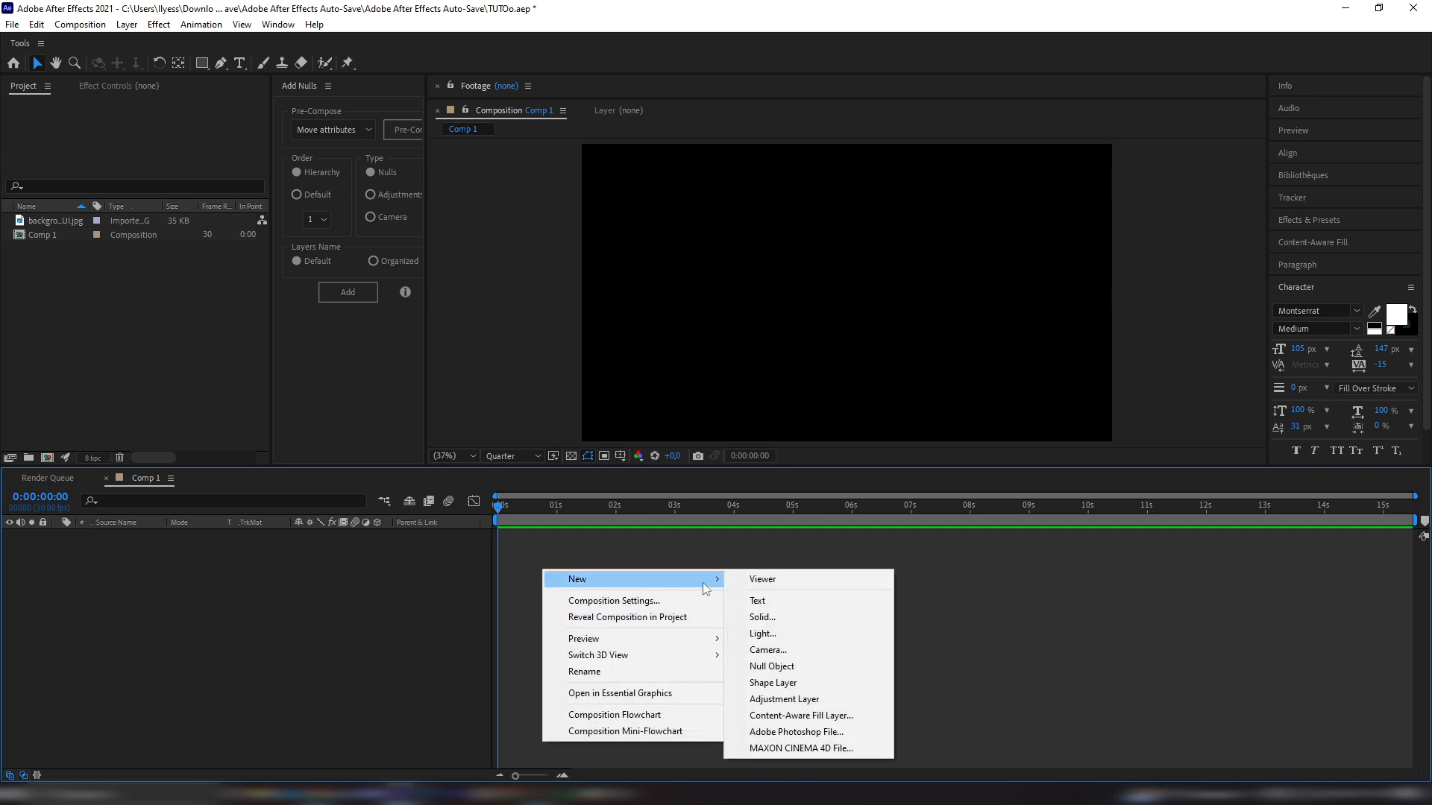
click(761, 617)
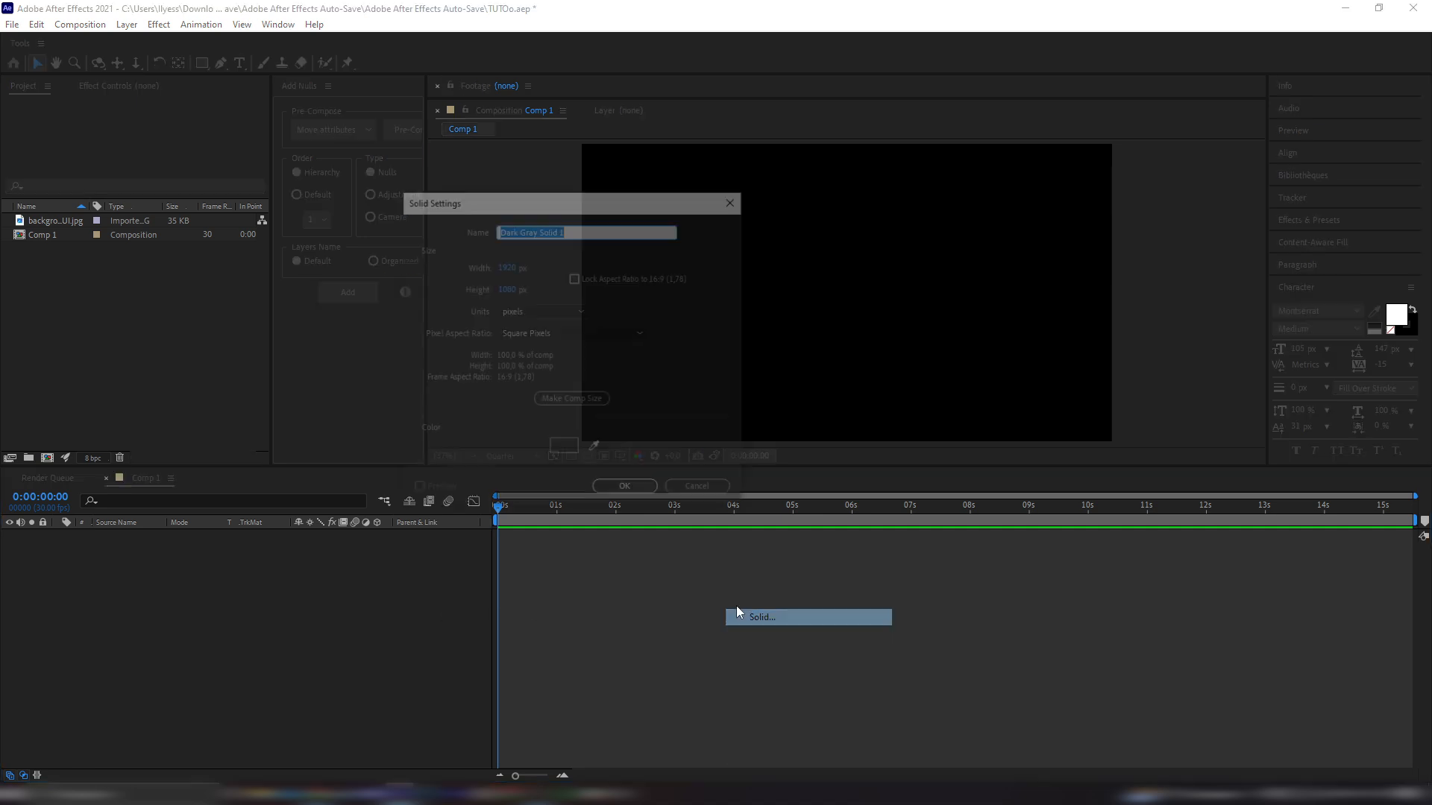
click(625, 490)
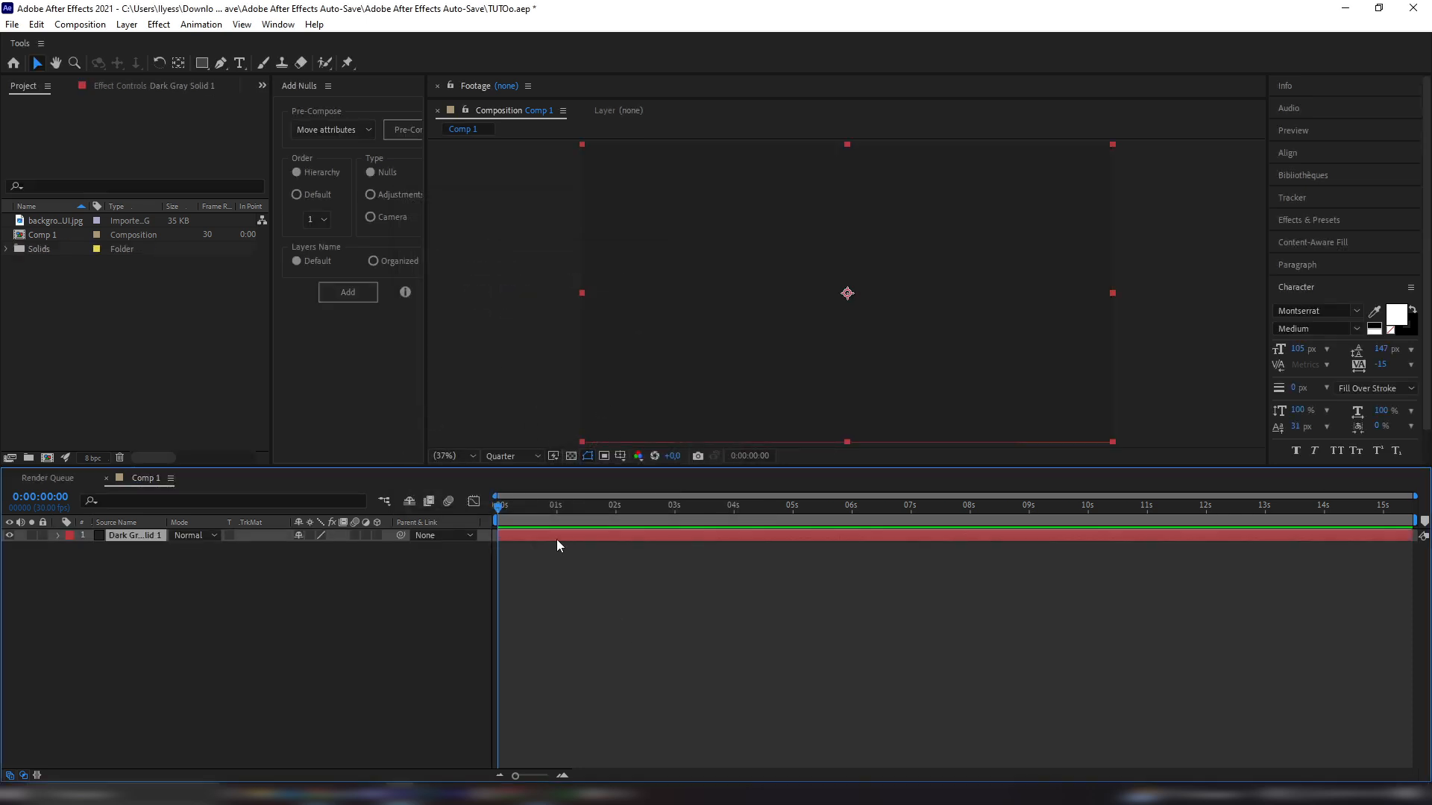
Find the 4-Color Gradient effect and apply it to the dark gray solid
key(ctrl+space)
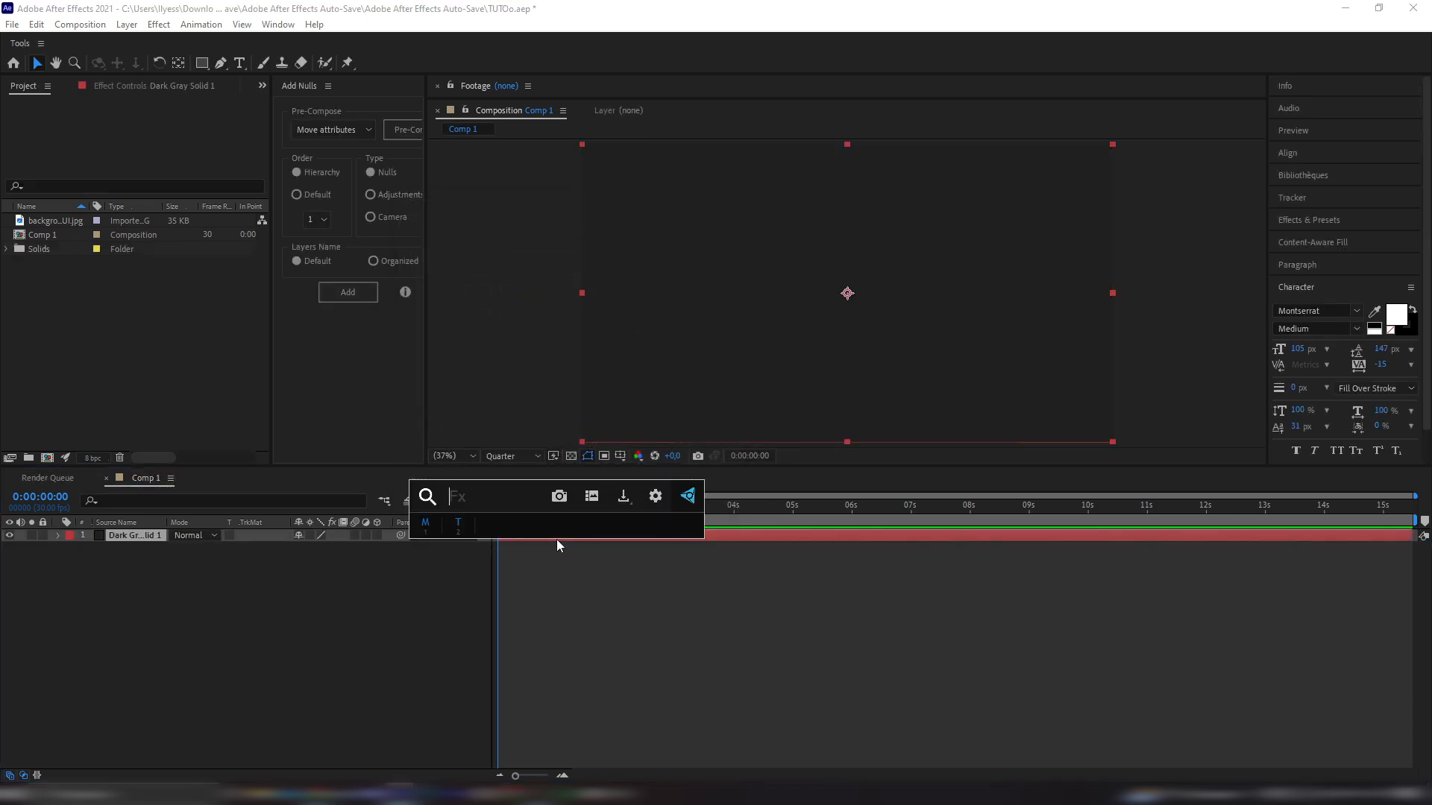
text(4 c)
key(BackSpace)
key(BackSpace)
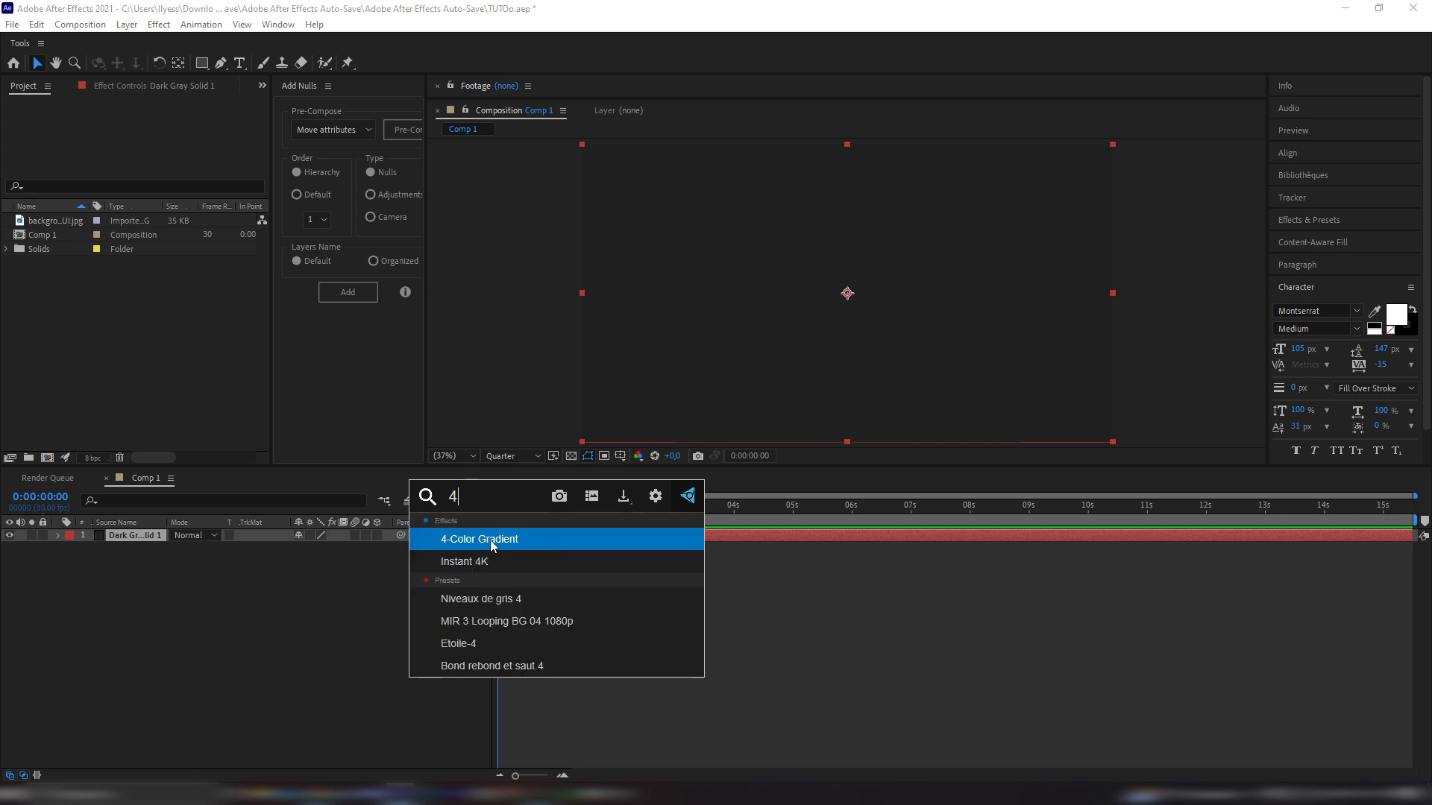
click(522, 539)
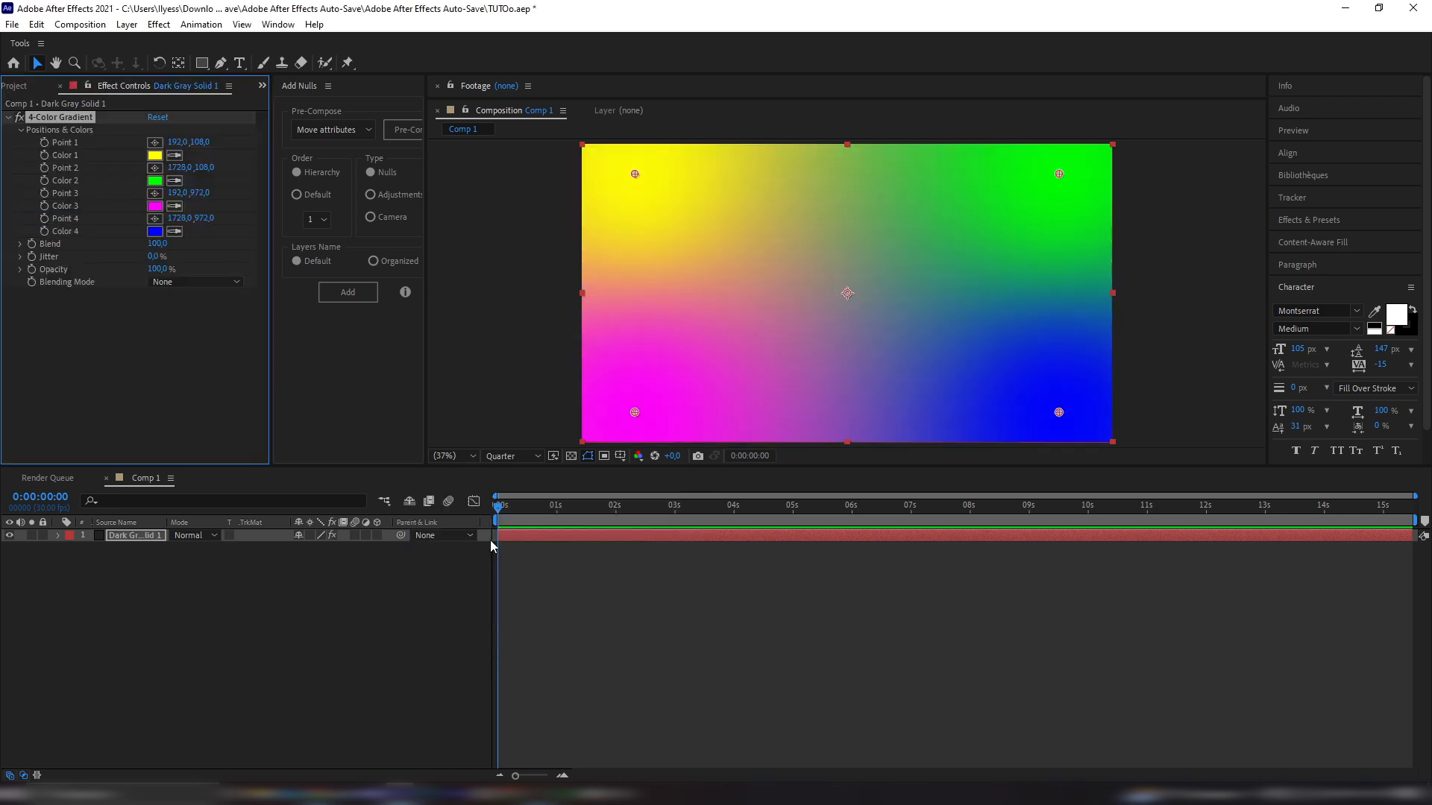
Recolor all four colors of the gradient with dark shades of blue, making Color 4 a muted, slightly grayish blue
click(154, 155)
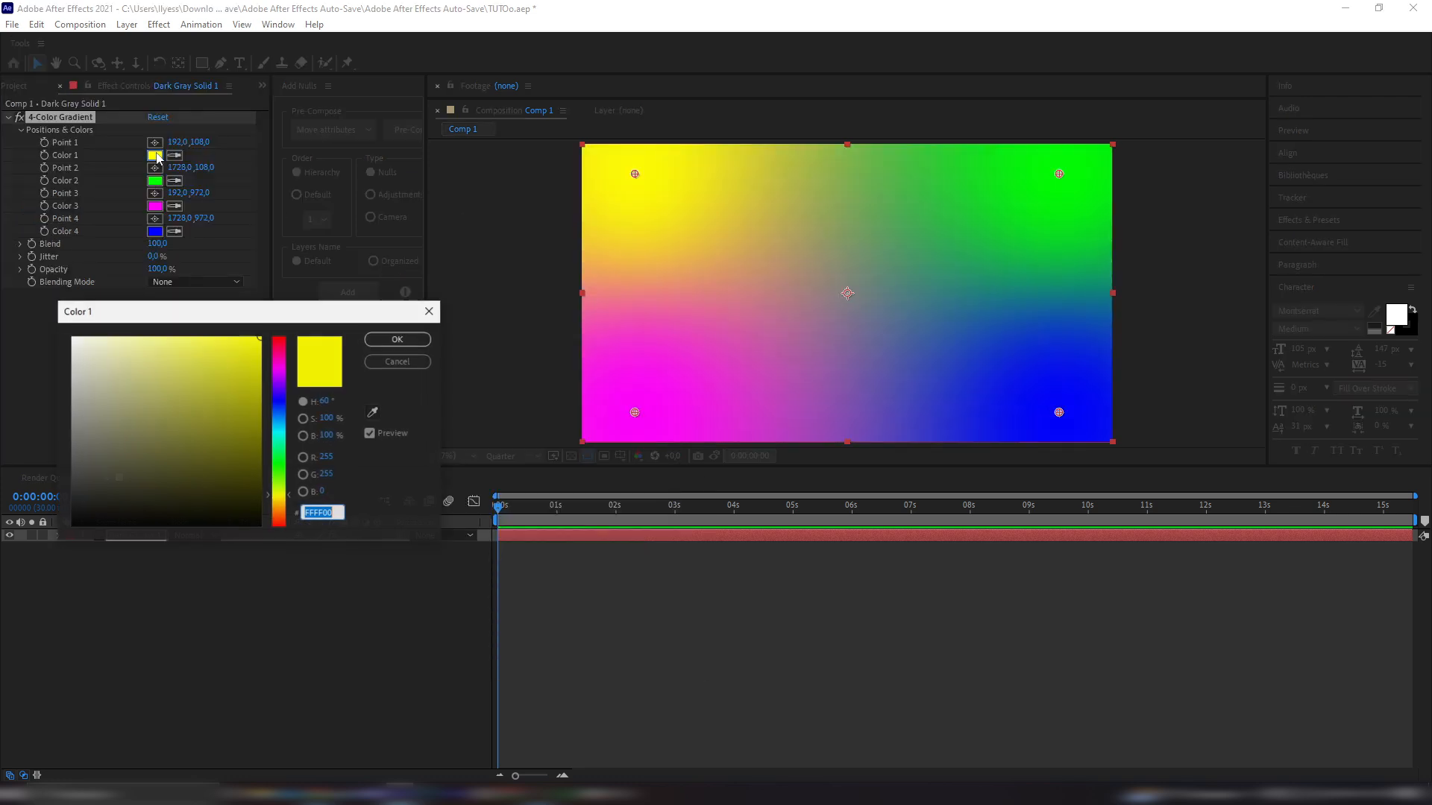
click(282, 416)
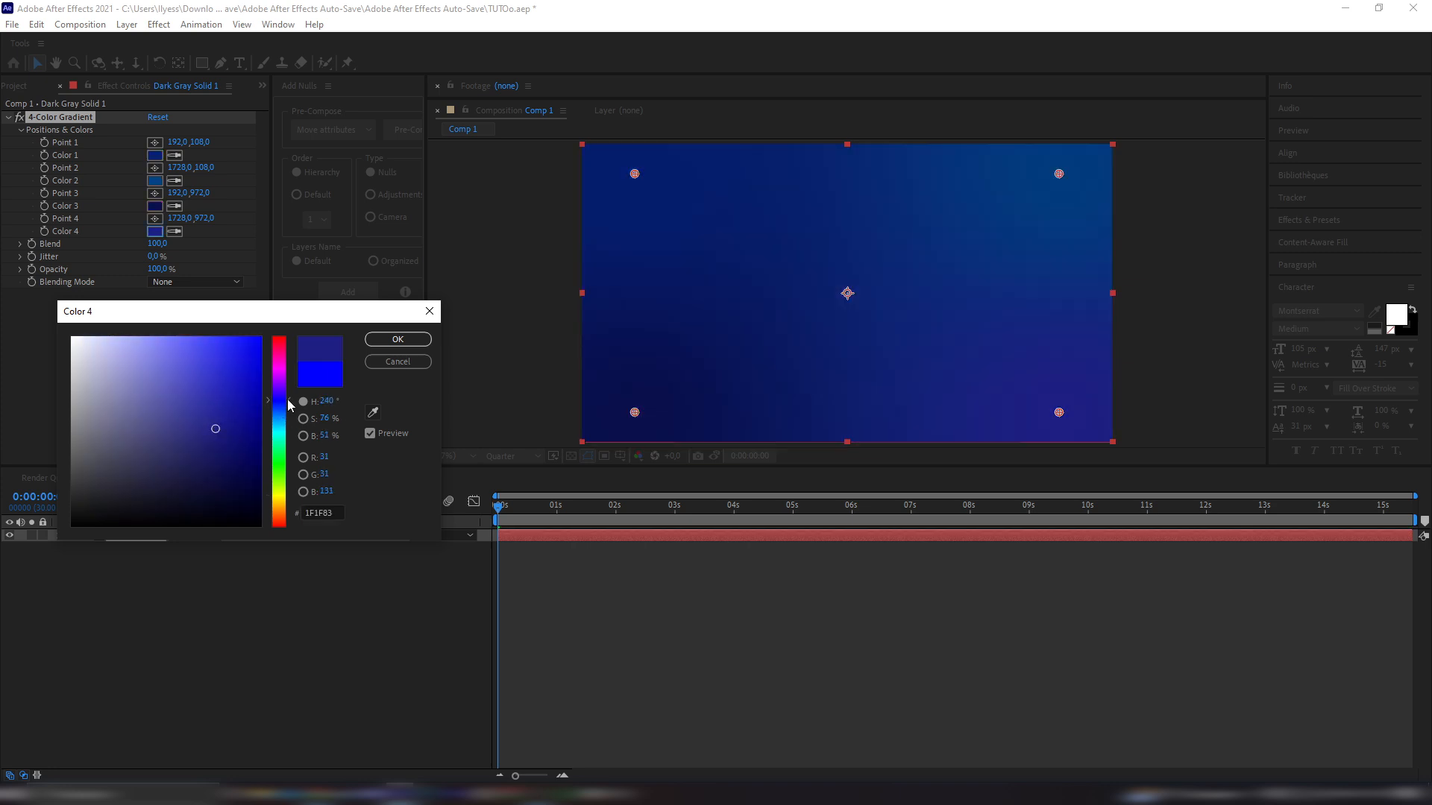
click(290, 410)
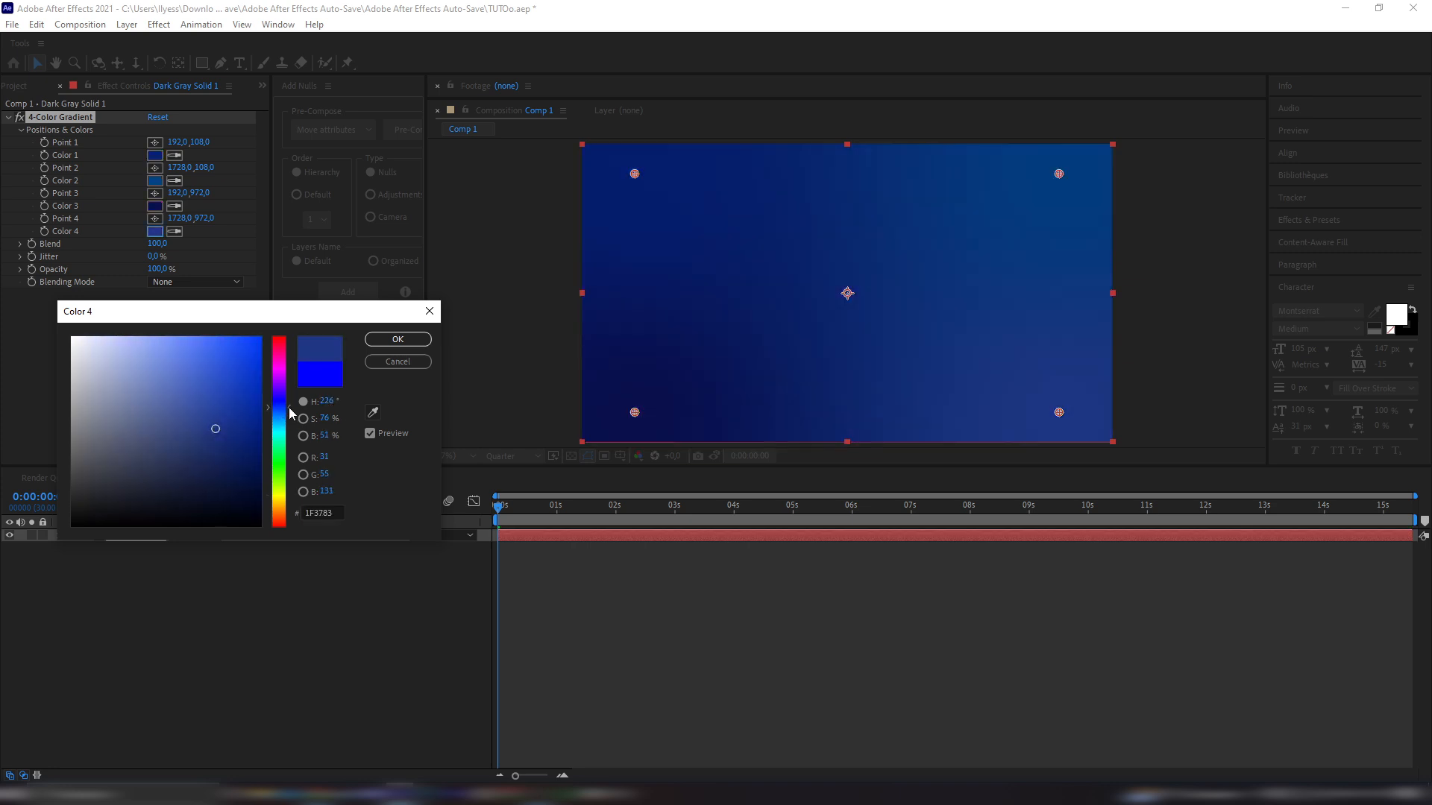
mouse_move(211, 426)
mouse_down()
mouse_move(191, 444)
mouse_move(205, 443)
mouse_up()
click(418, 340)
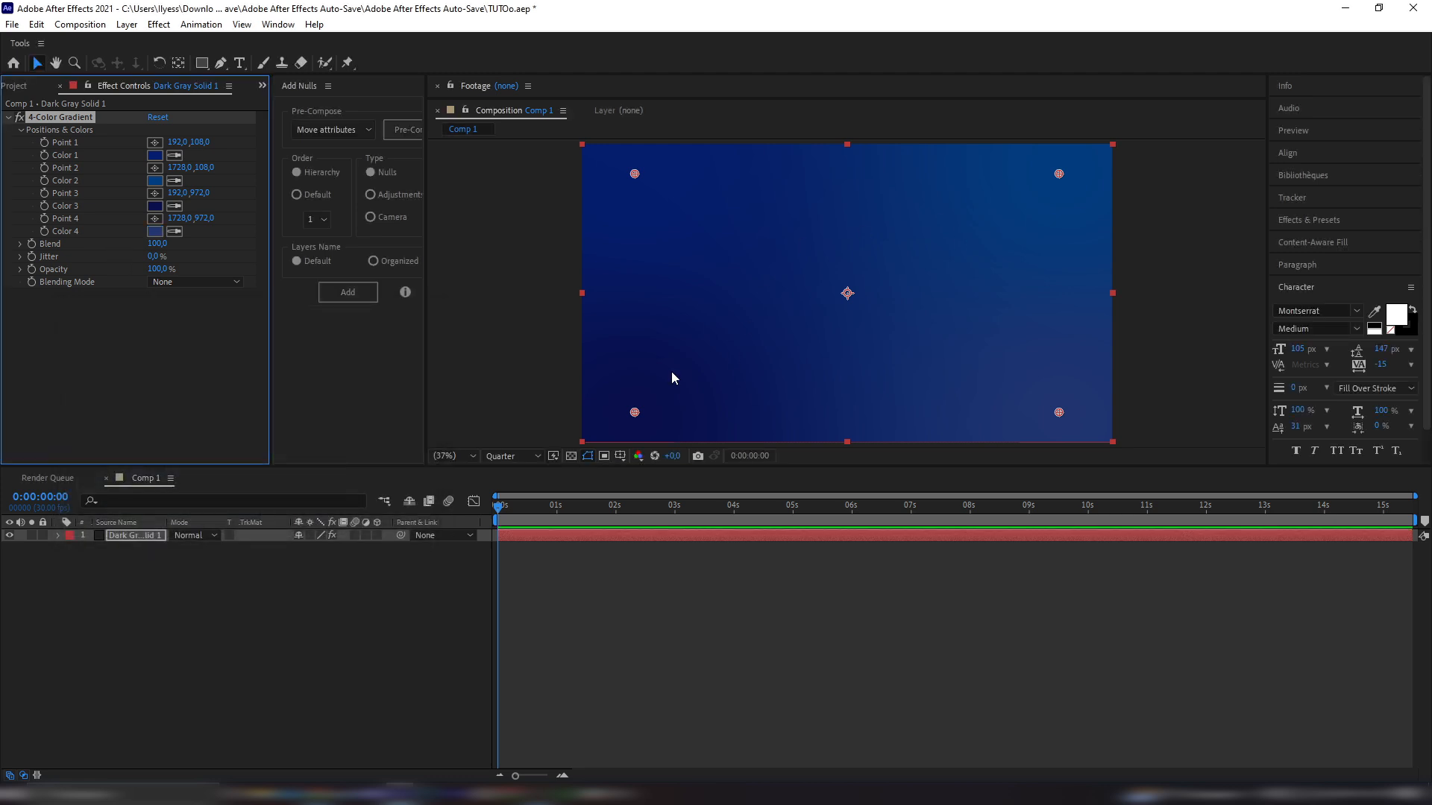
Move the gradient points outside the frame, to about 1770,-504 (Point 1), -1080,60 (Point 2), 588,1854 (Point 3) and 2274,1446 (Point 4)
click(1059, 175)
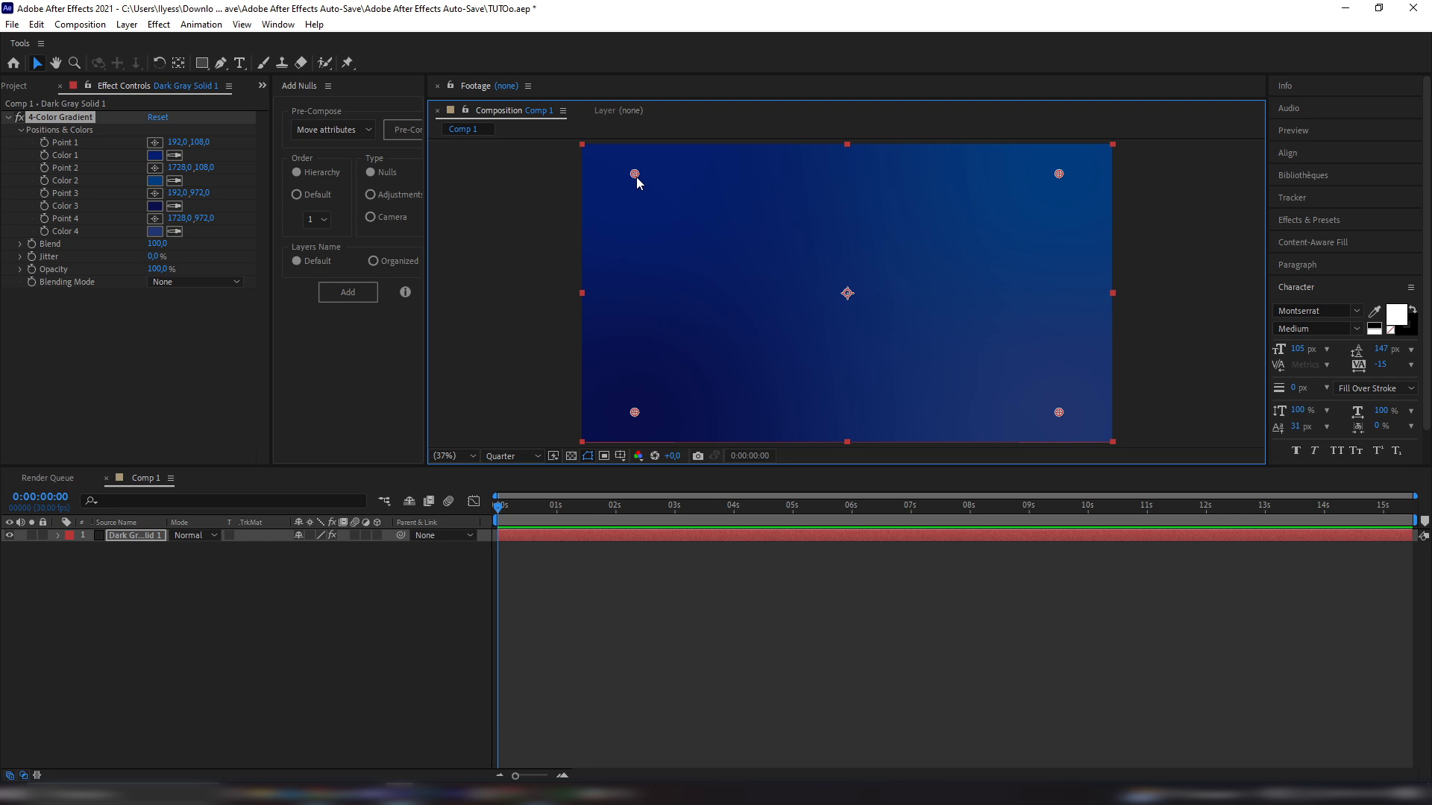
key(comma)
key(comma)
key(comma)
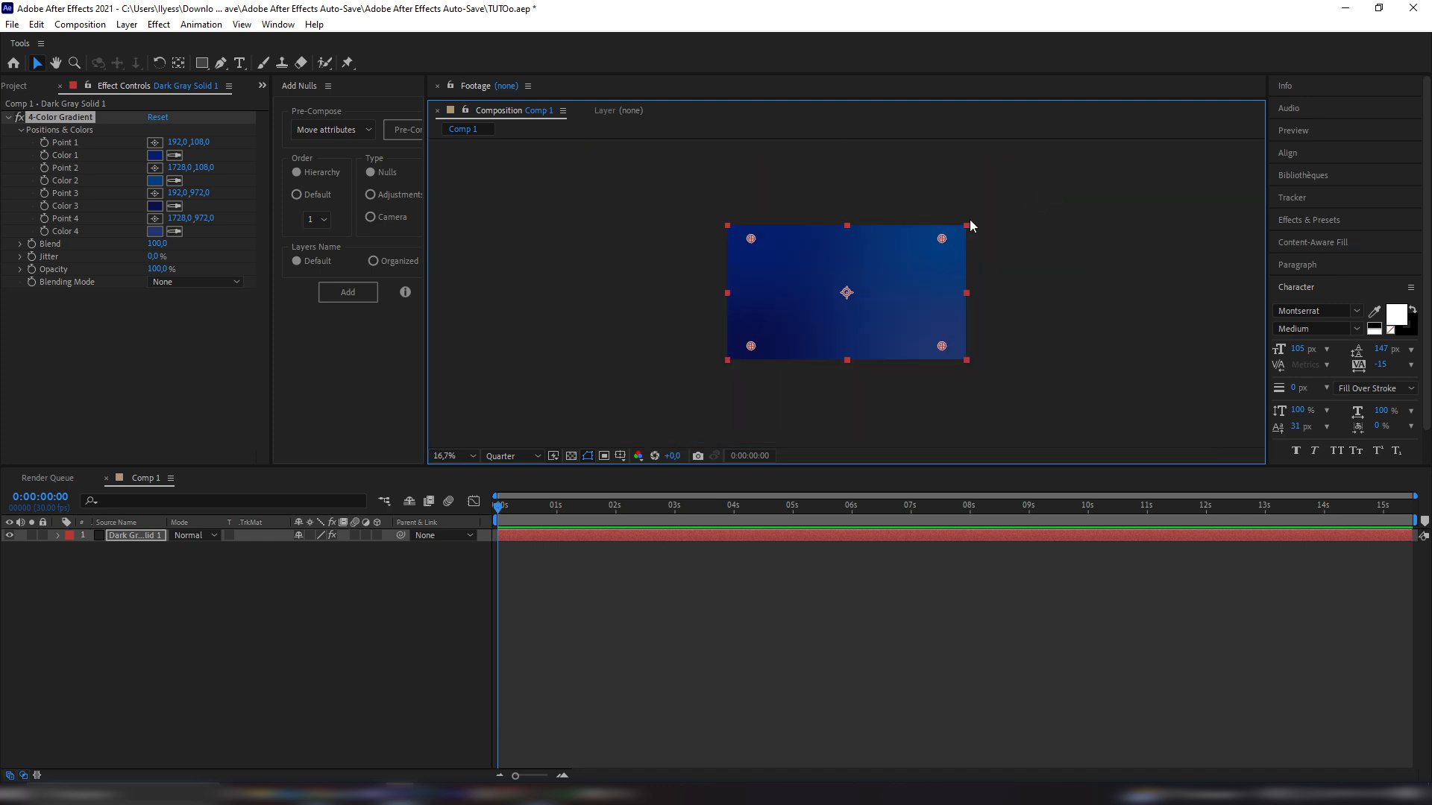
mouse_move(752, 241)
mouse_down()
mouse_move(713, 211)
mouse_move(746, 177)
mouse_up()
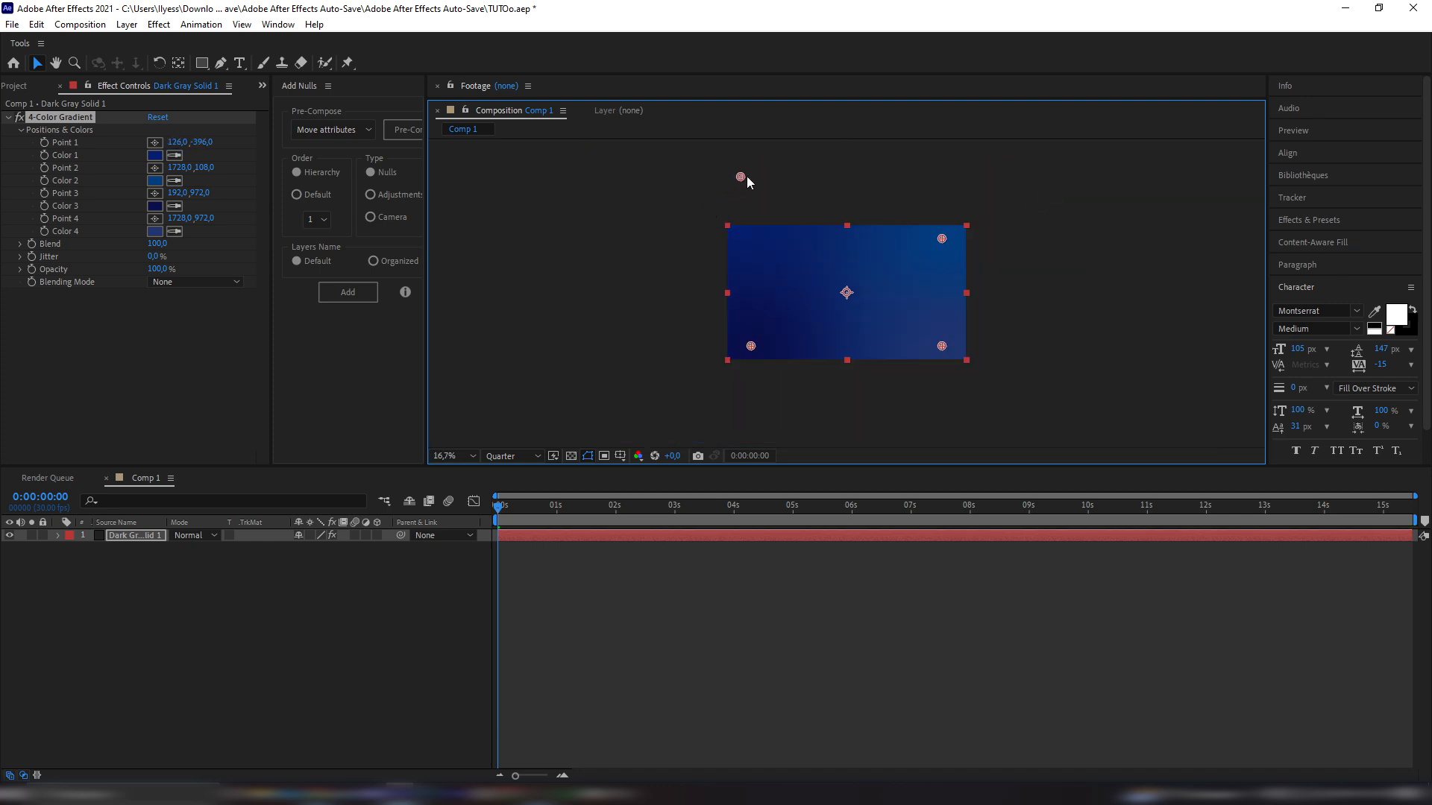
drag(840, 173, 833, 162)
mouse_move(730, 372)
mouse_down()
mouse_move(731, 419)
mouse_move(709, 418)
mouse_up()
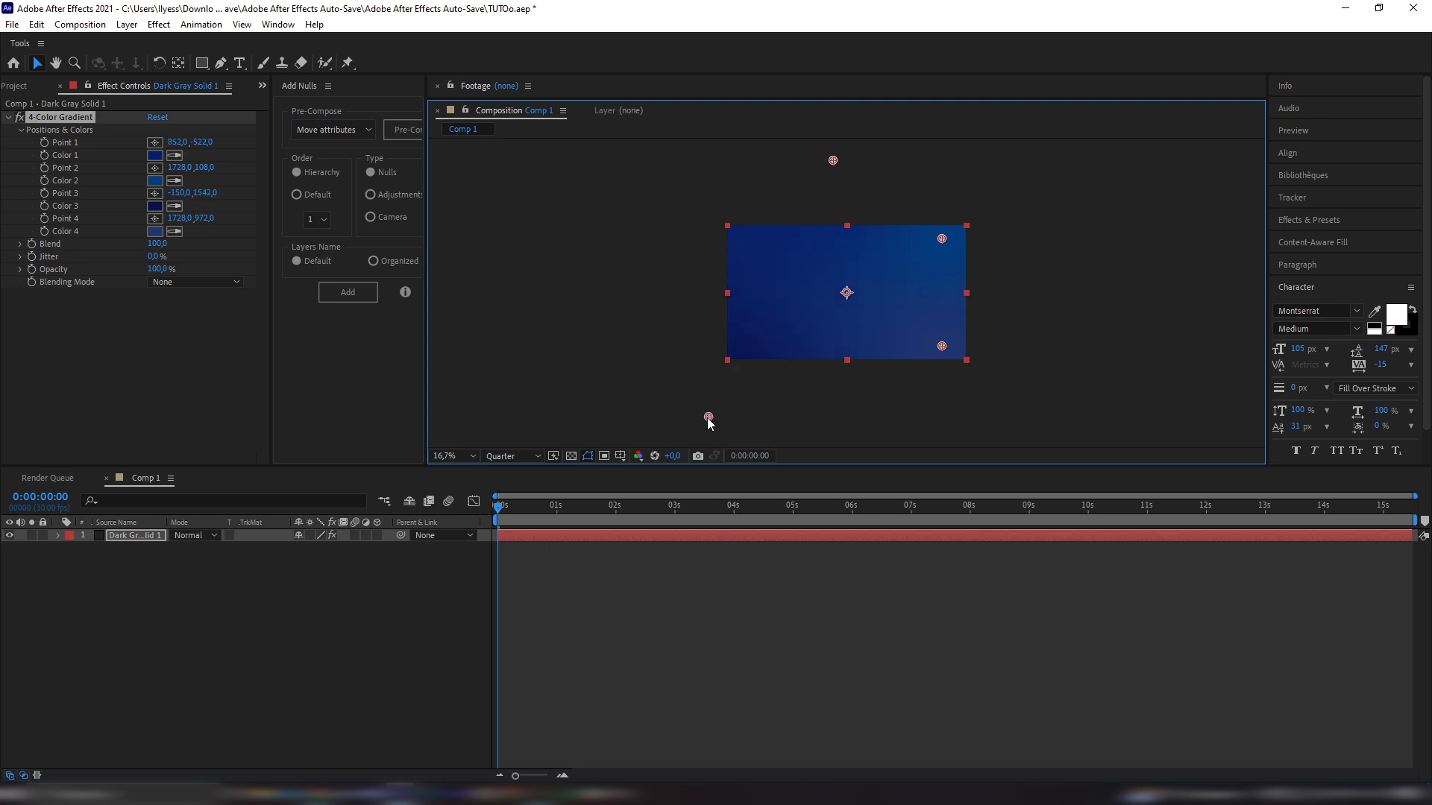
drag(943, 346, 1042, 413)
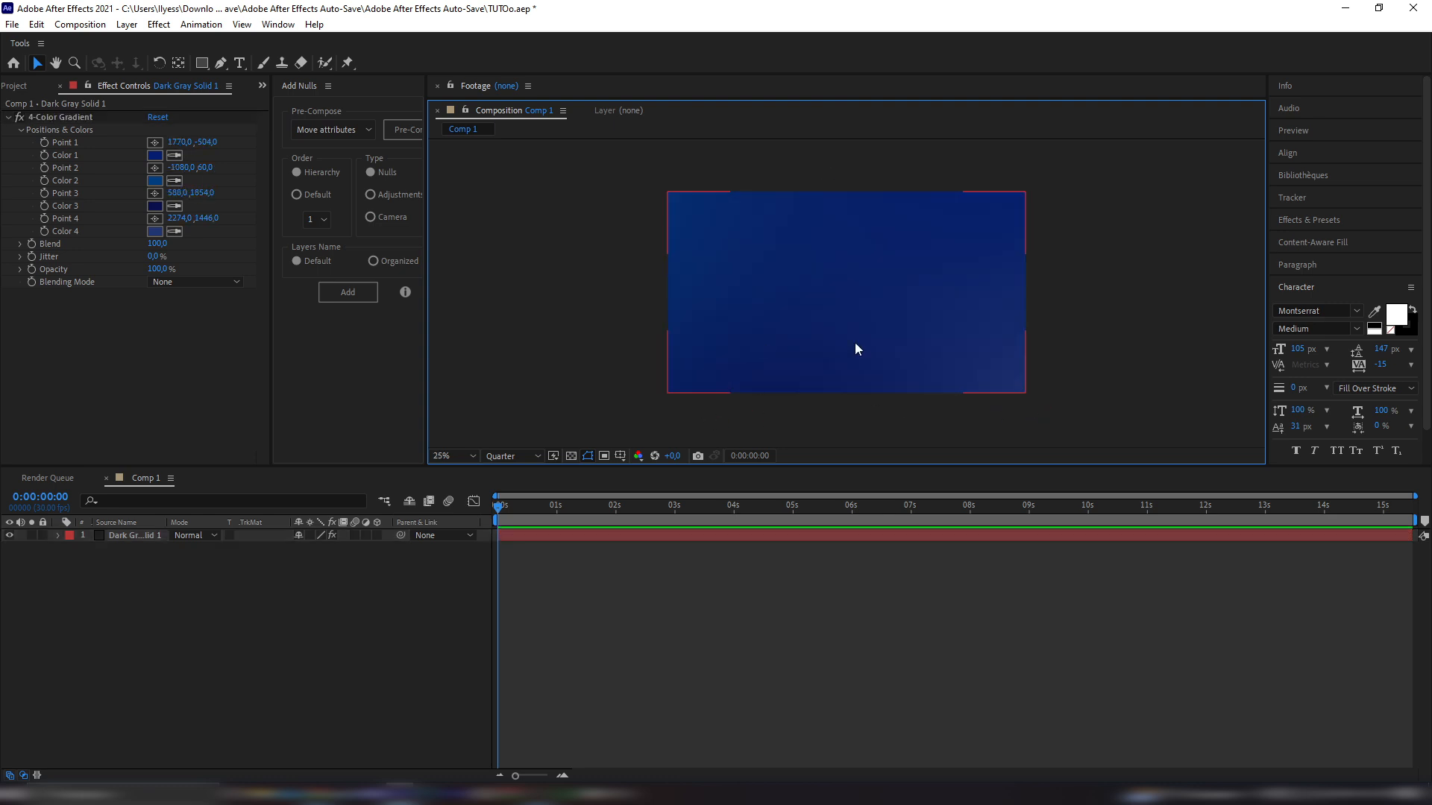
scroll(882, 348, down, 1)
scroll(880, 342, up, 1)
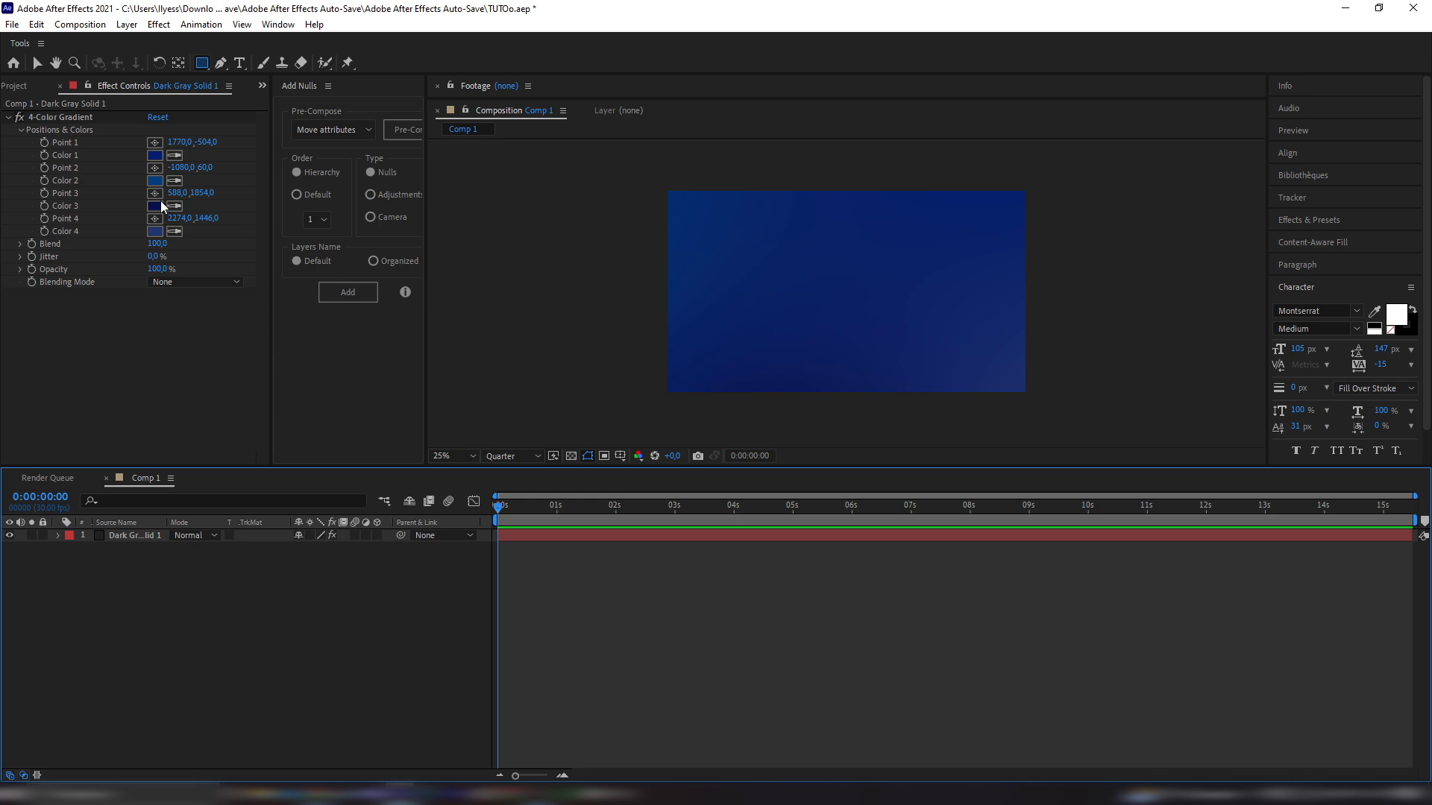
Draw a large white-stroked circle without fill on a new shape layer using the Ellipse tool, nearly as tall as the frame
click(202, 62)
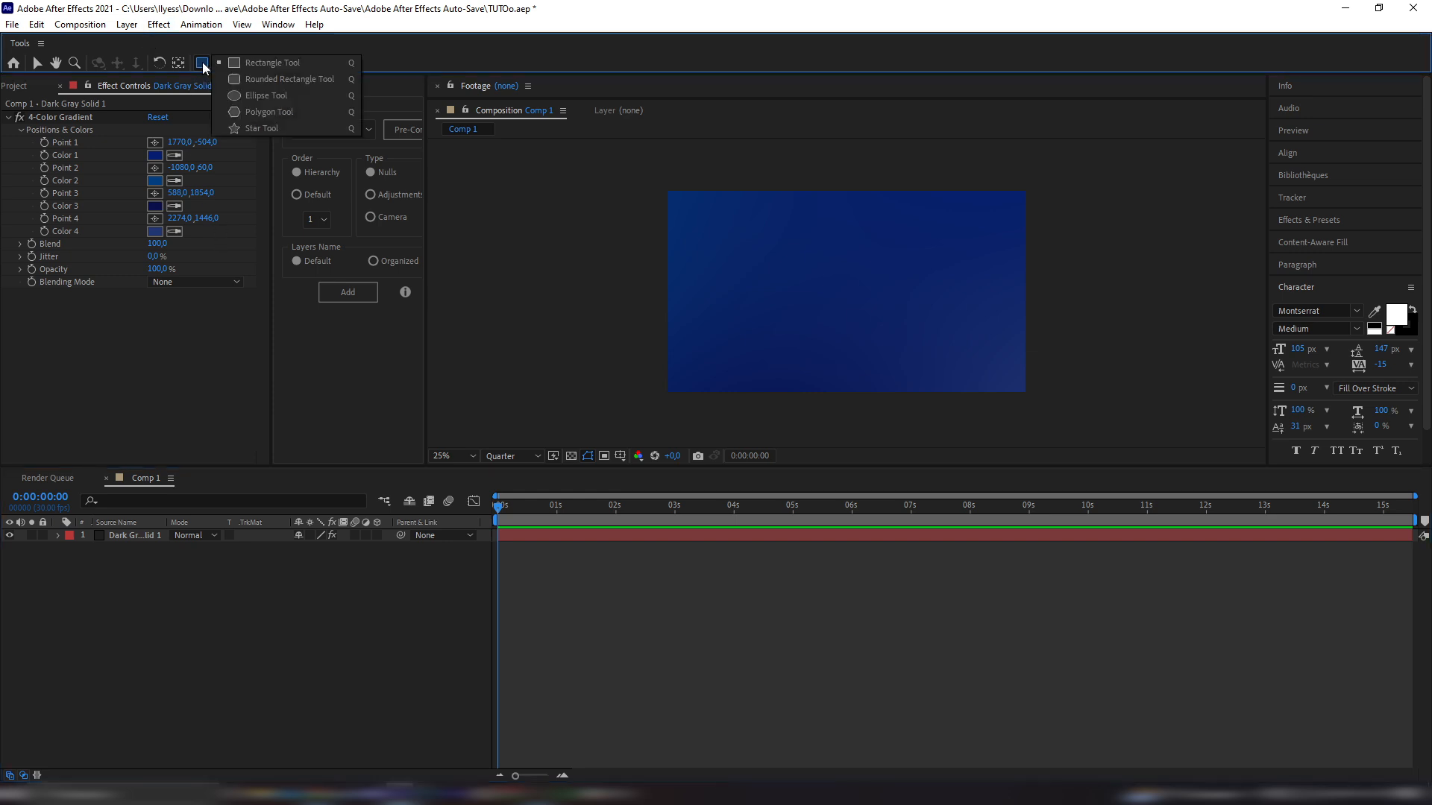
click(267, 95)
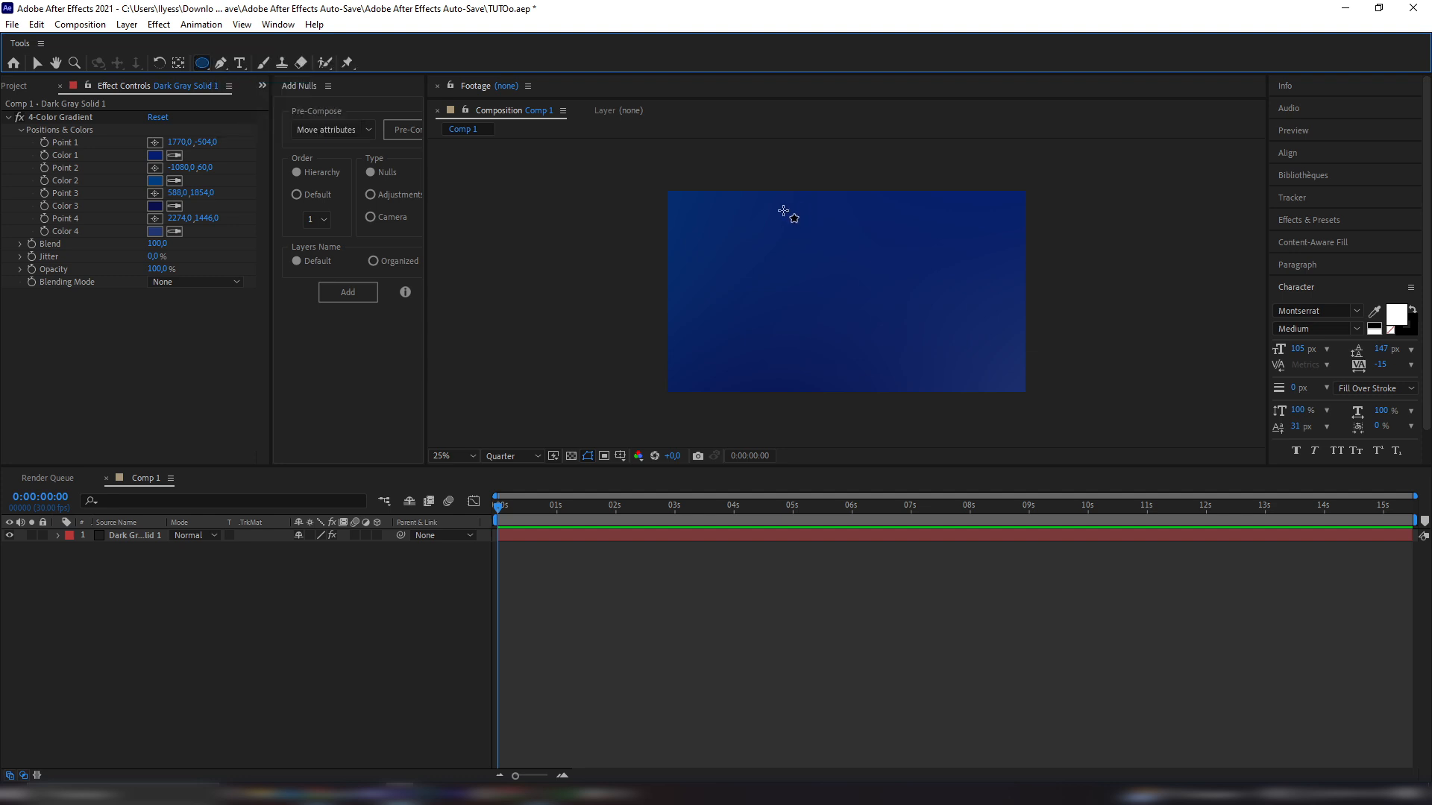
mouse_move(786, 207)
mouse_down()
mouse_move(848, 268)
mouse_move(903, 378)
mouse_up()
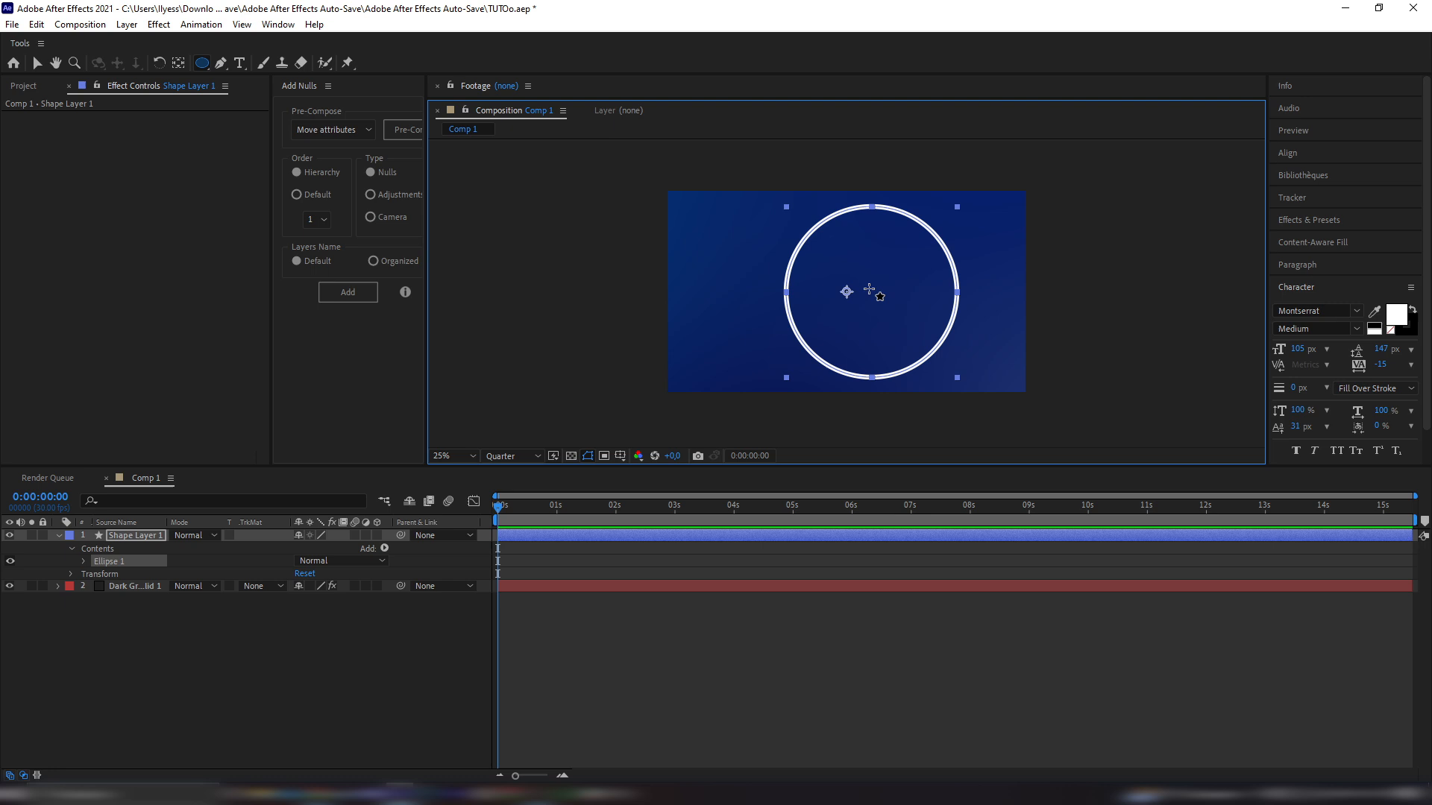
Center the circle horizontally and vertically in the composition, then deselect it
click(38, 64)
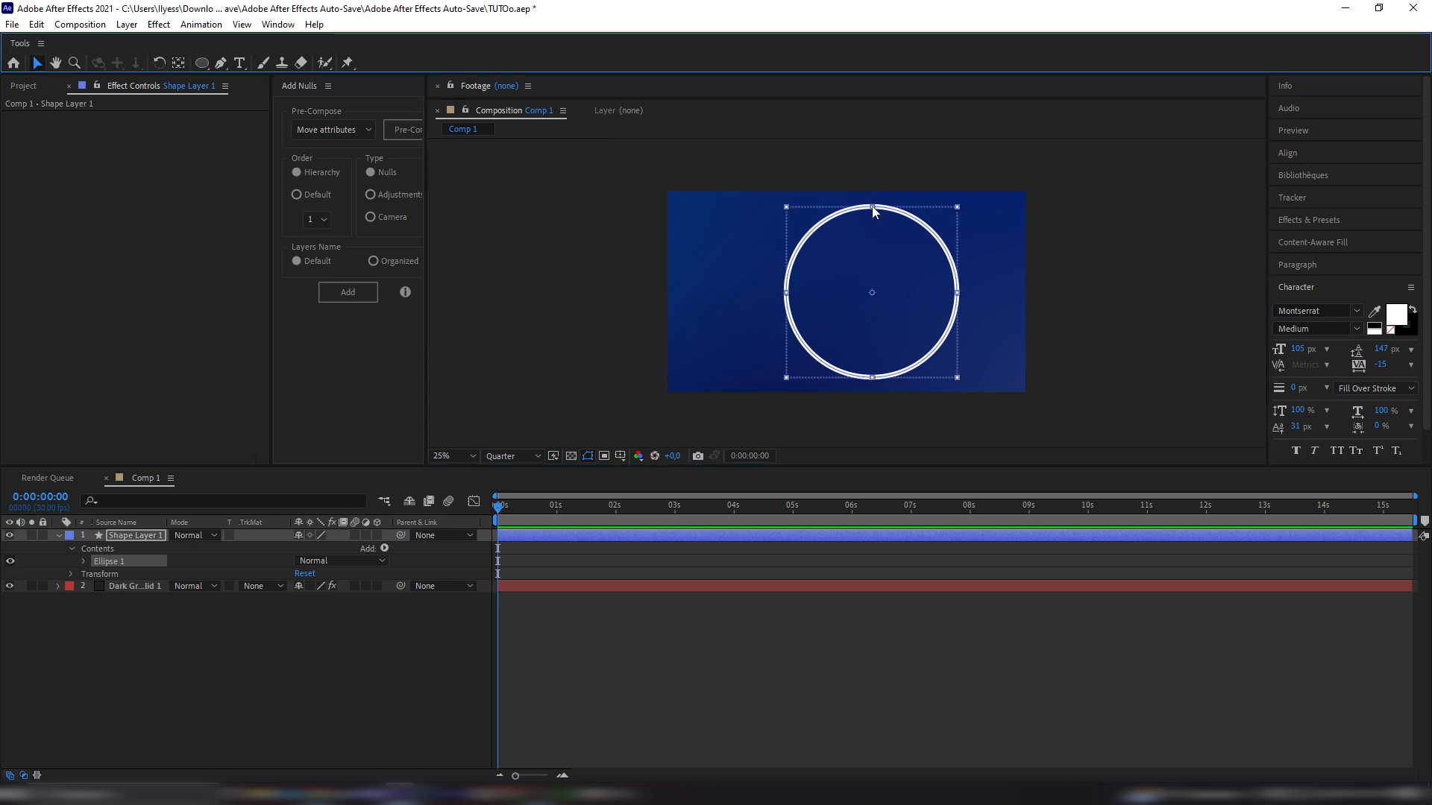
click(1288, 154)
click(1308, 191)
click(1384, 191)
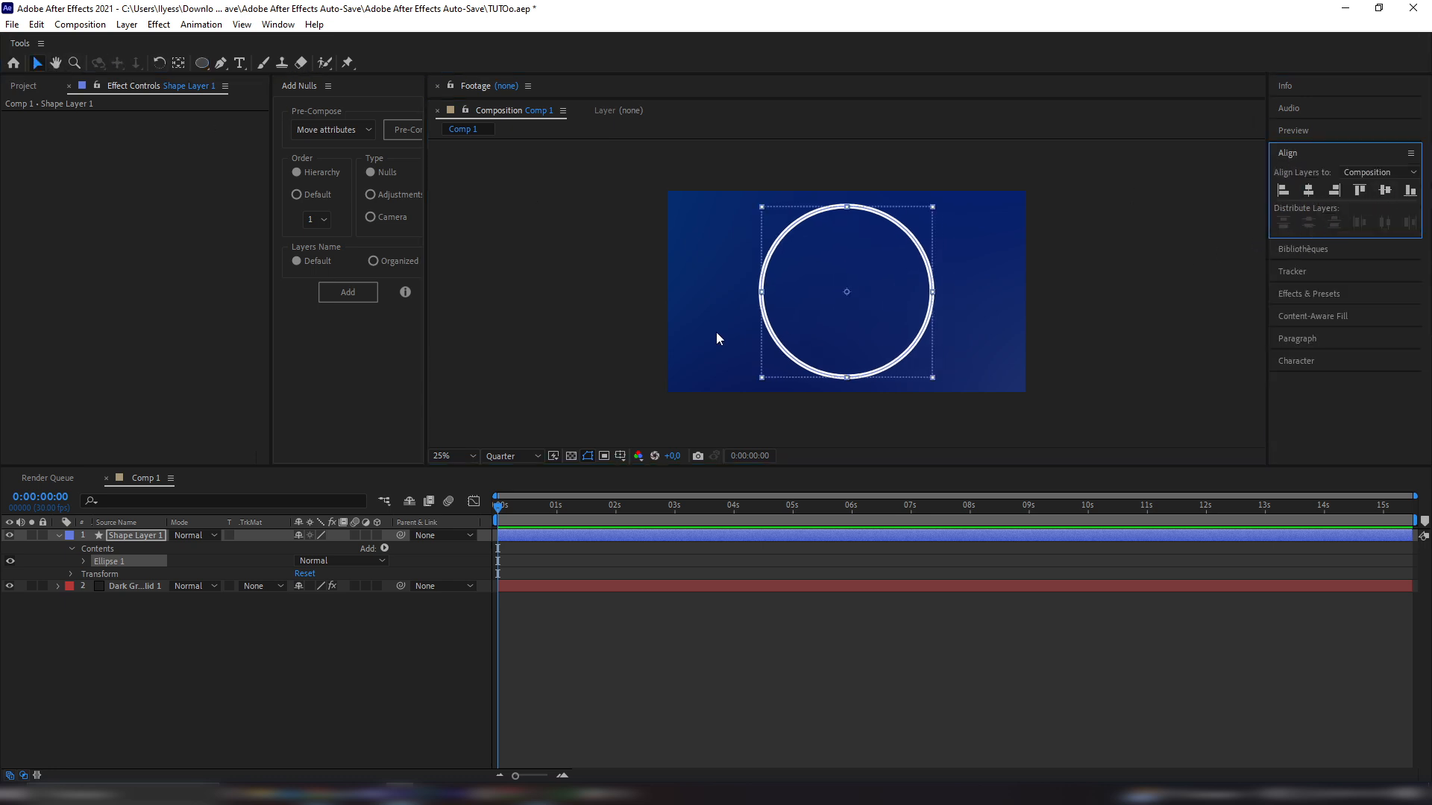
click(563, 307)
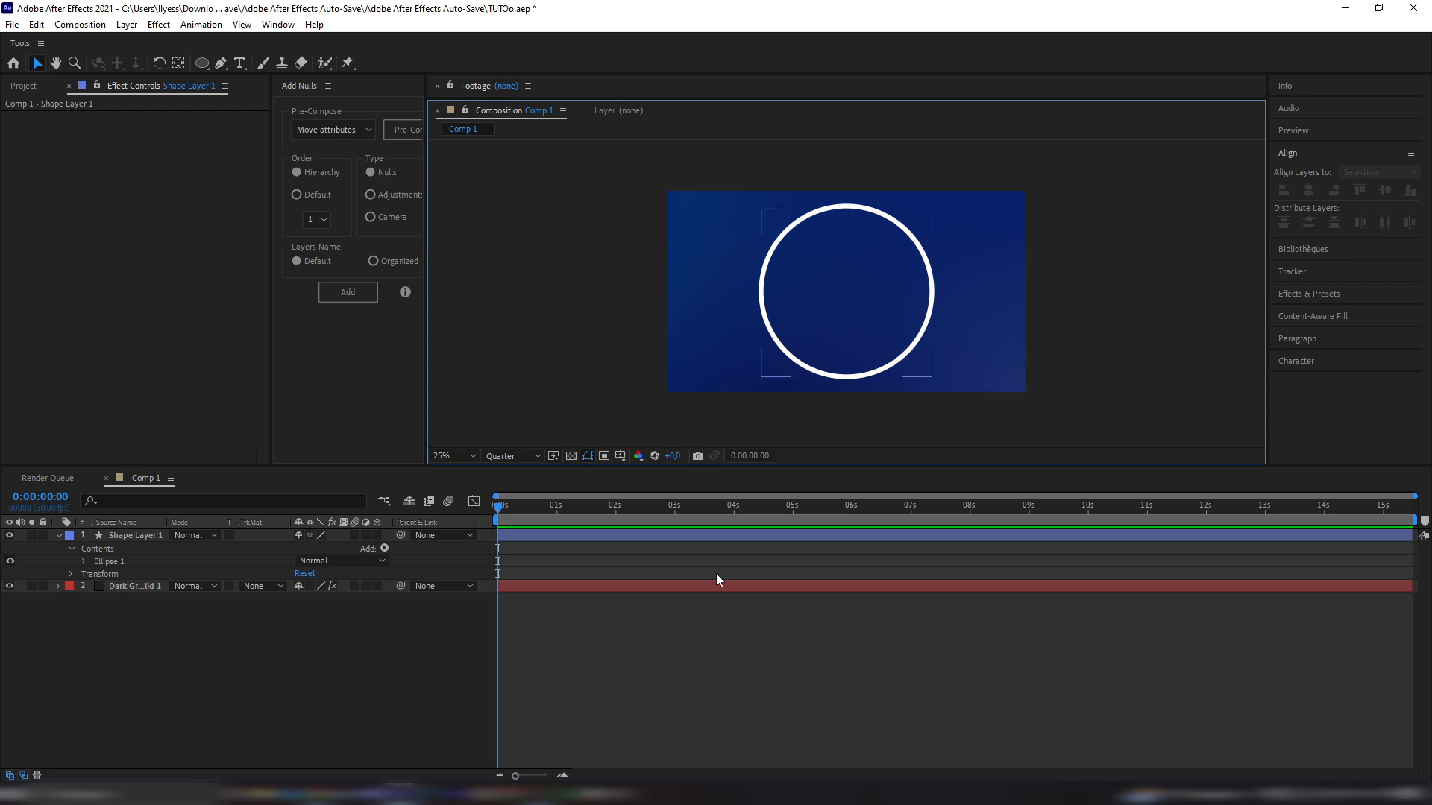
Set the stroke width of the circle's Stroke 1 to 2
click(624, 536)
click(84, 561)
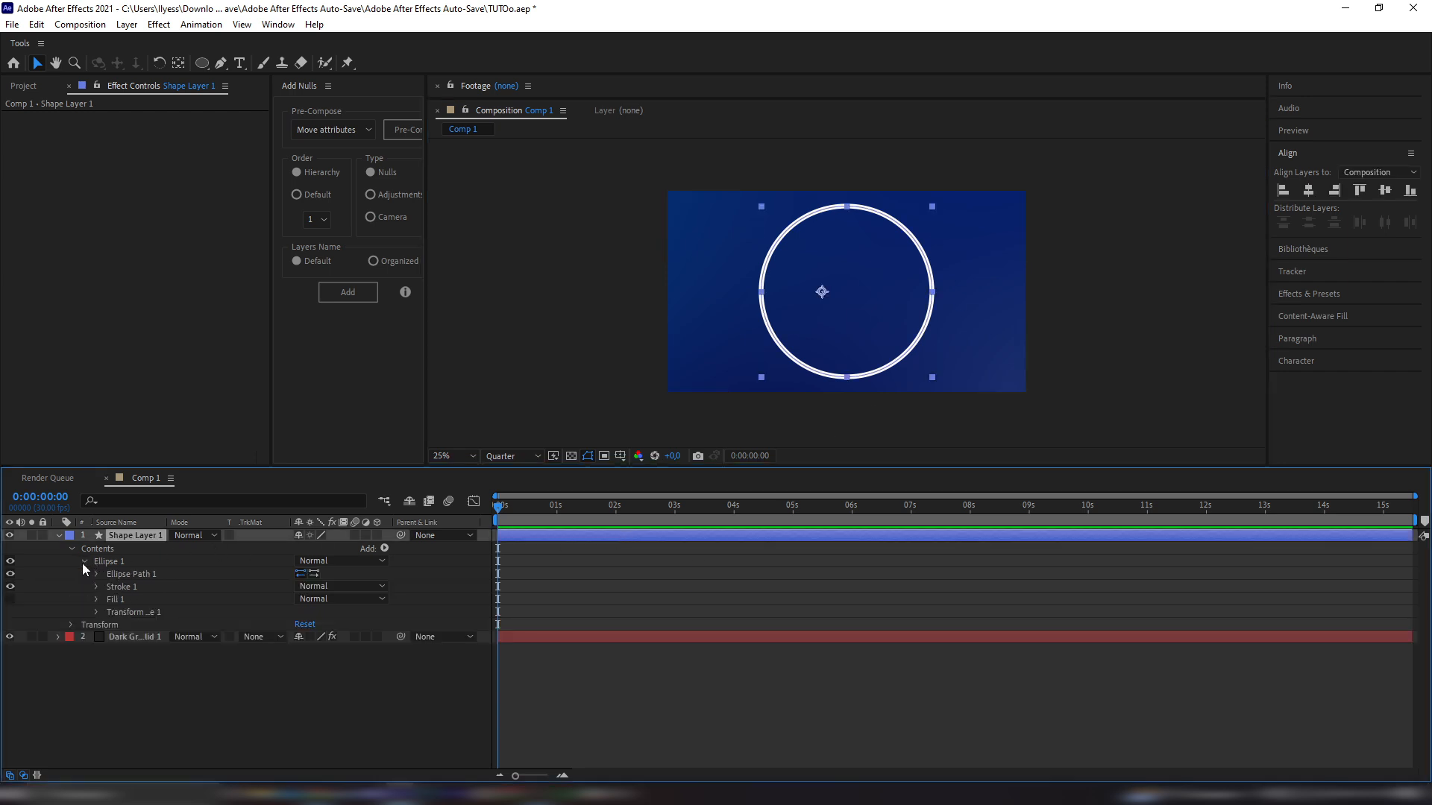
click(96, 587)
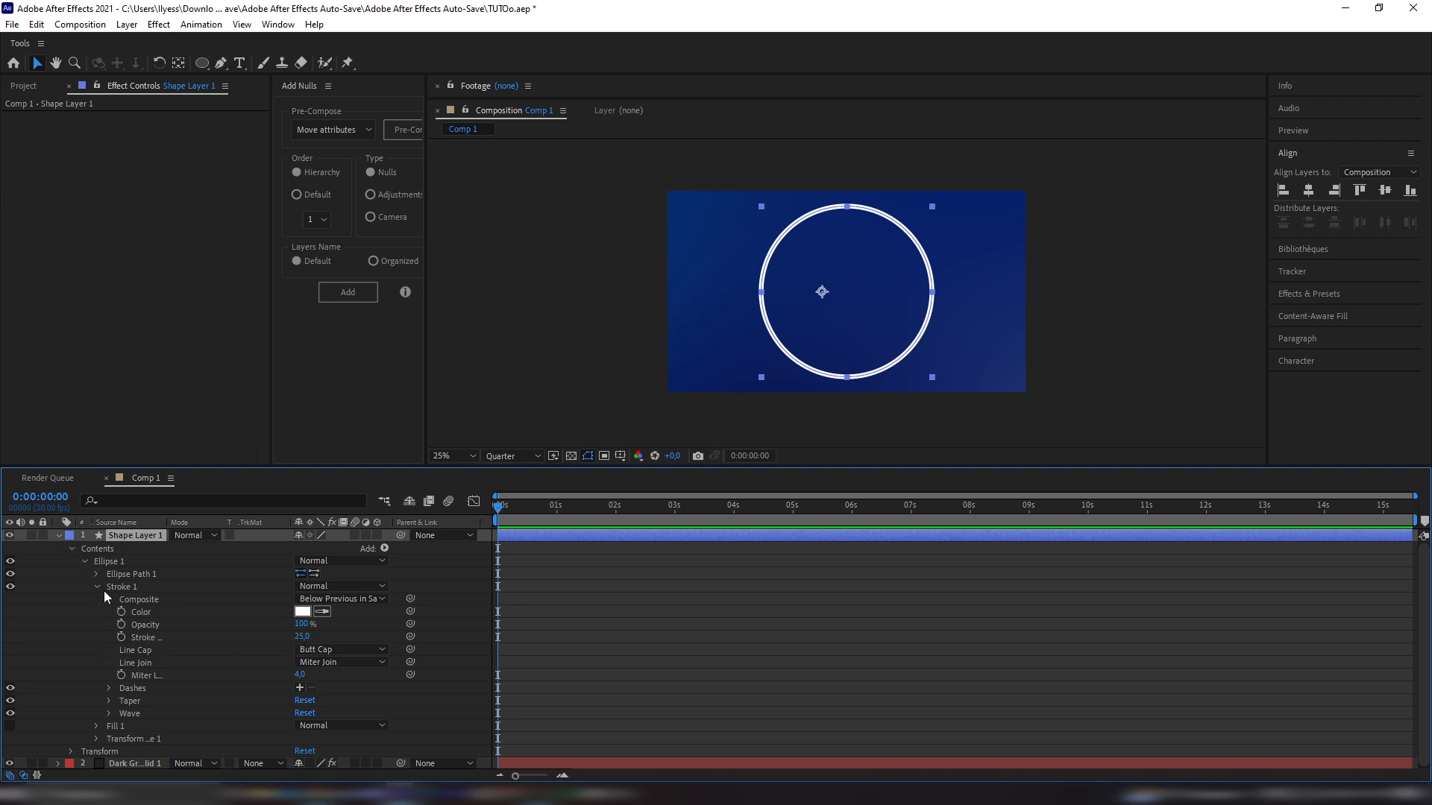
drag(305, 643, 297, 650)
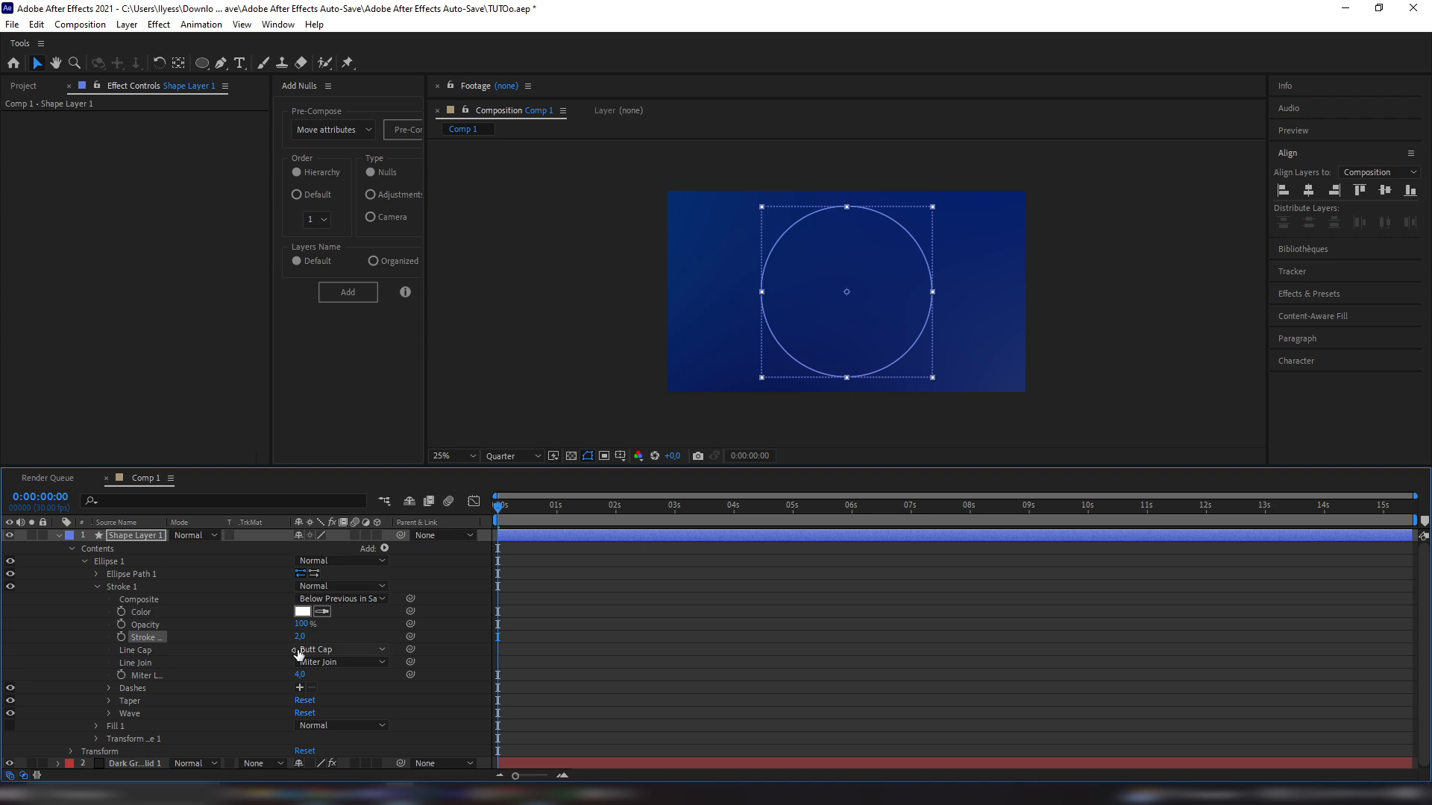
click(619, 242)
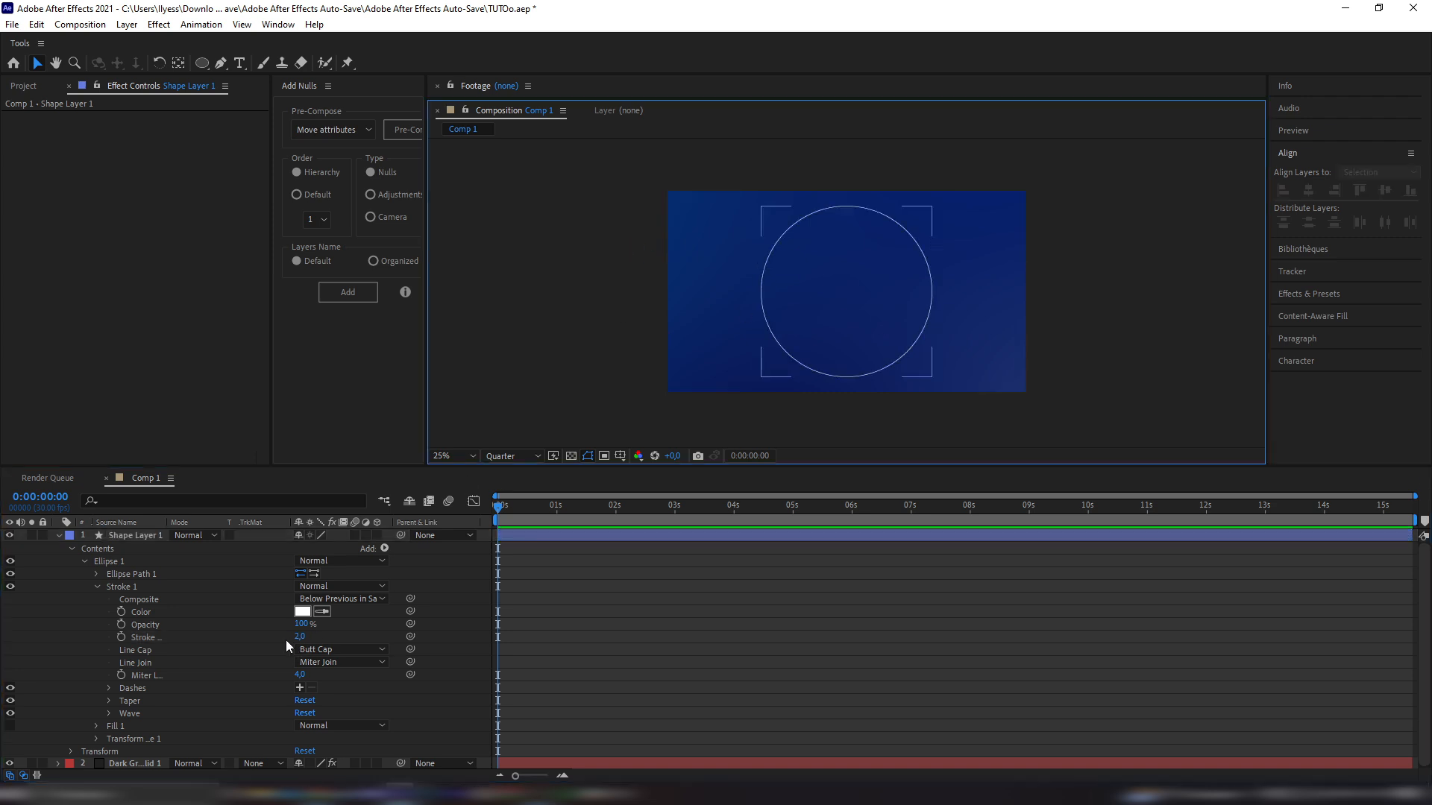
Duplicate the circle's shape layer and collapse the properties of the original layer
click(823, 301)
click(549, 546)
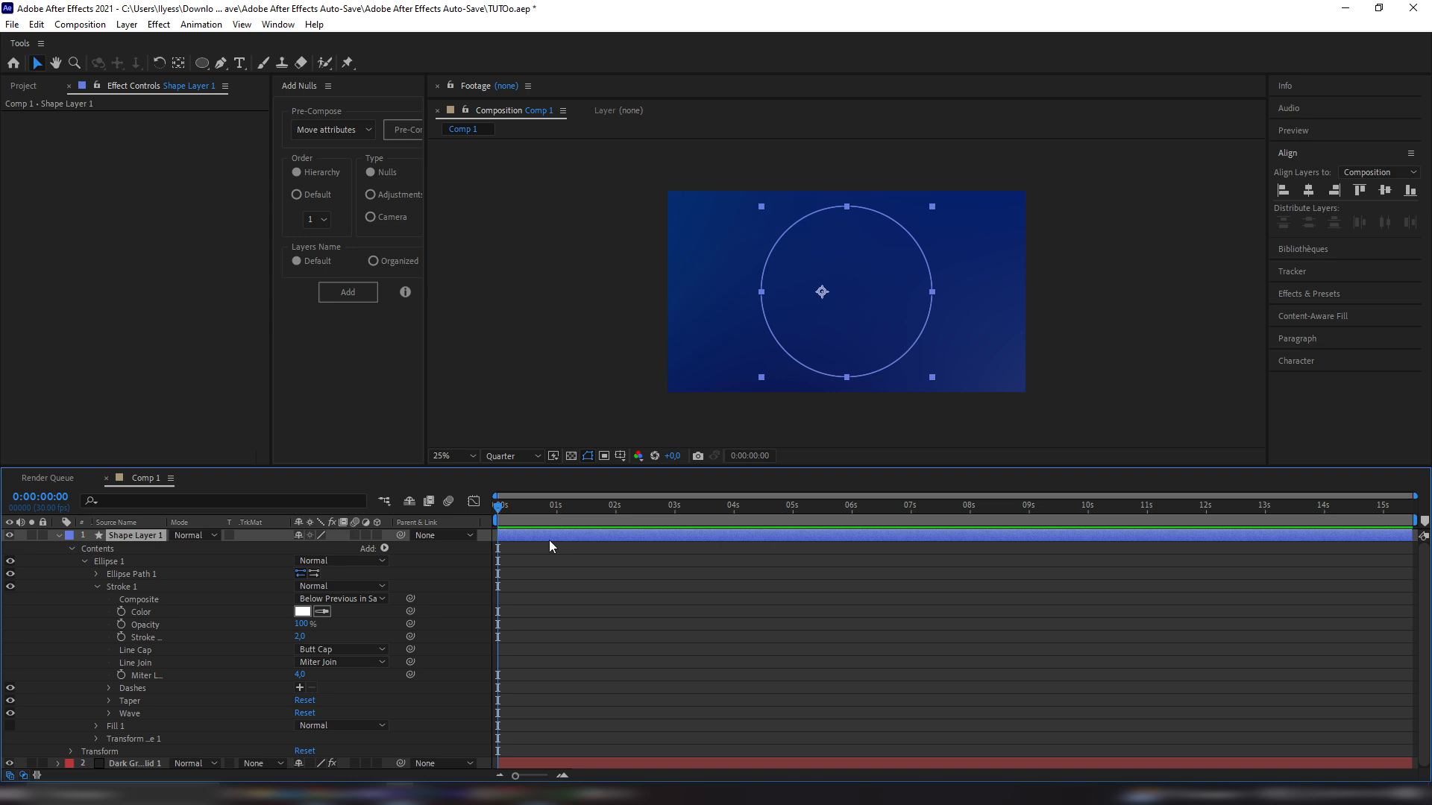
key(ctrl+d)
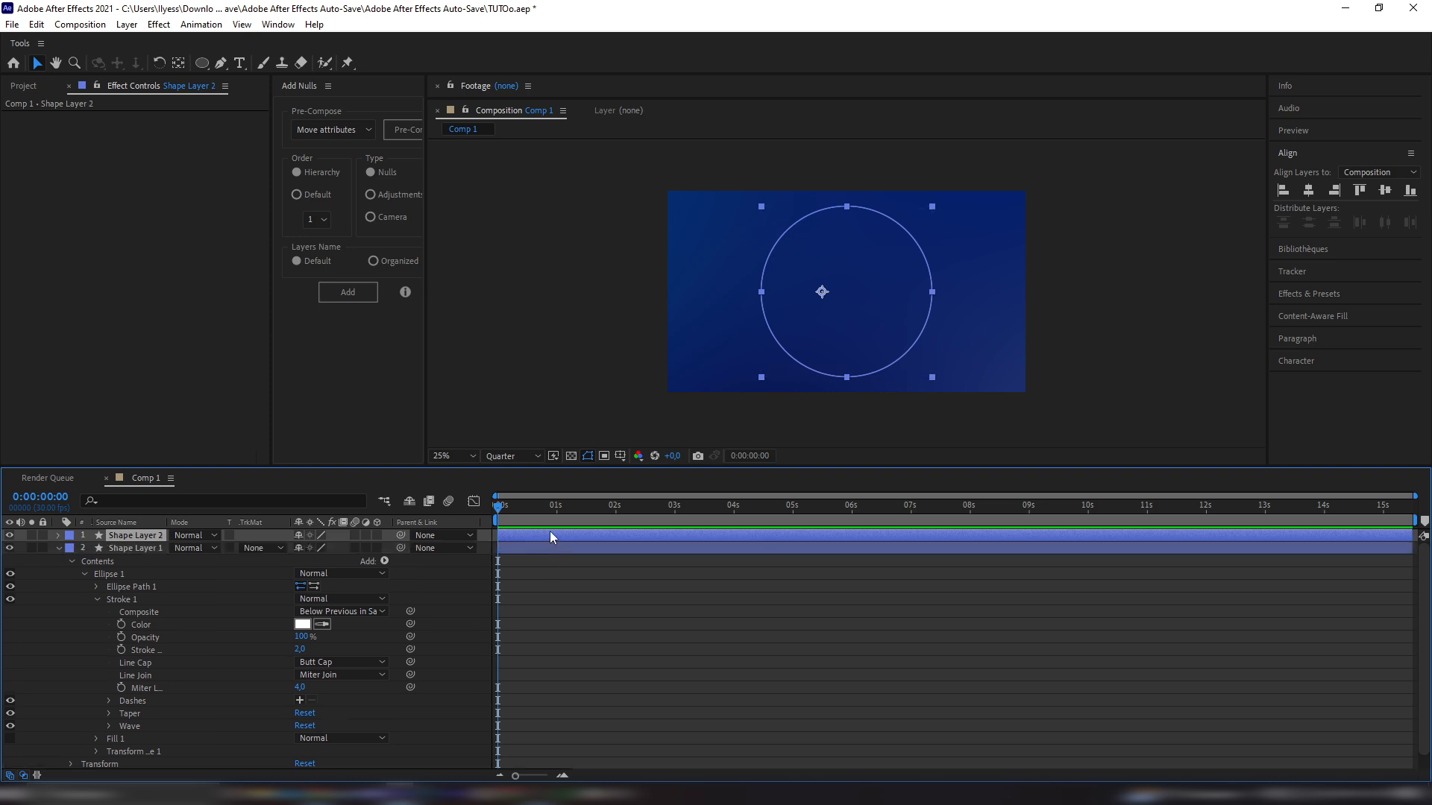
click(59, 549)
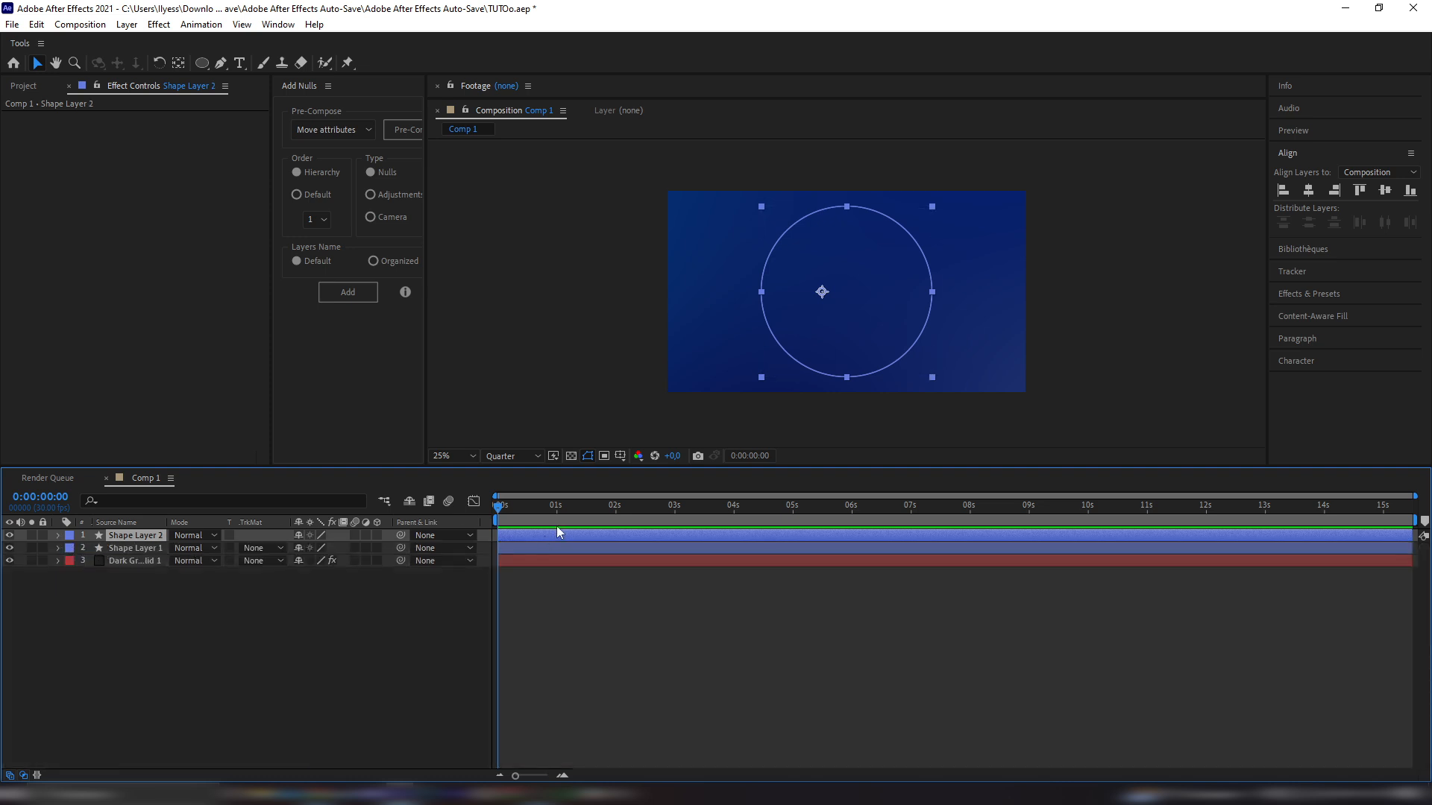
Scale the duplicated circle to 87% and center it horizontally in the composition as an inner ring
key(s)
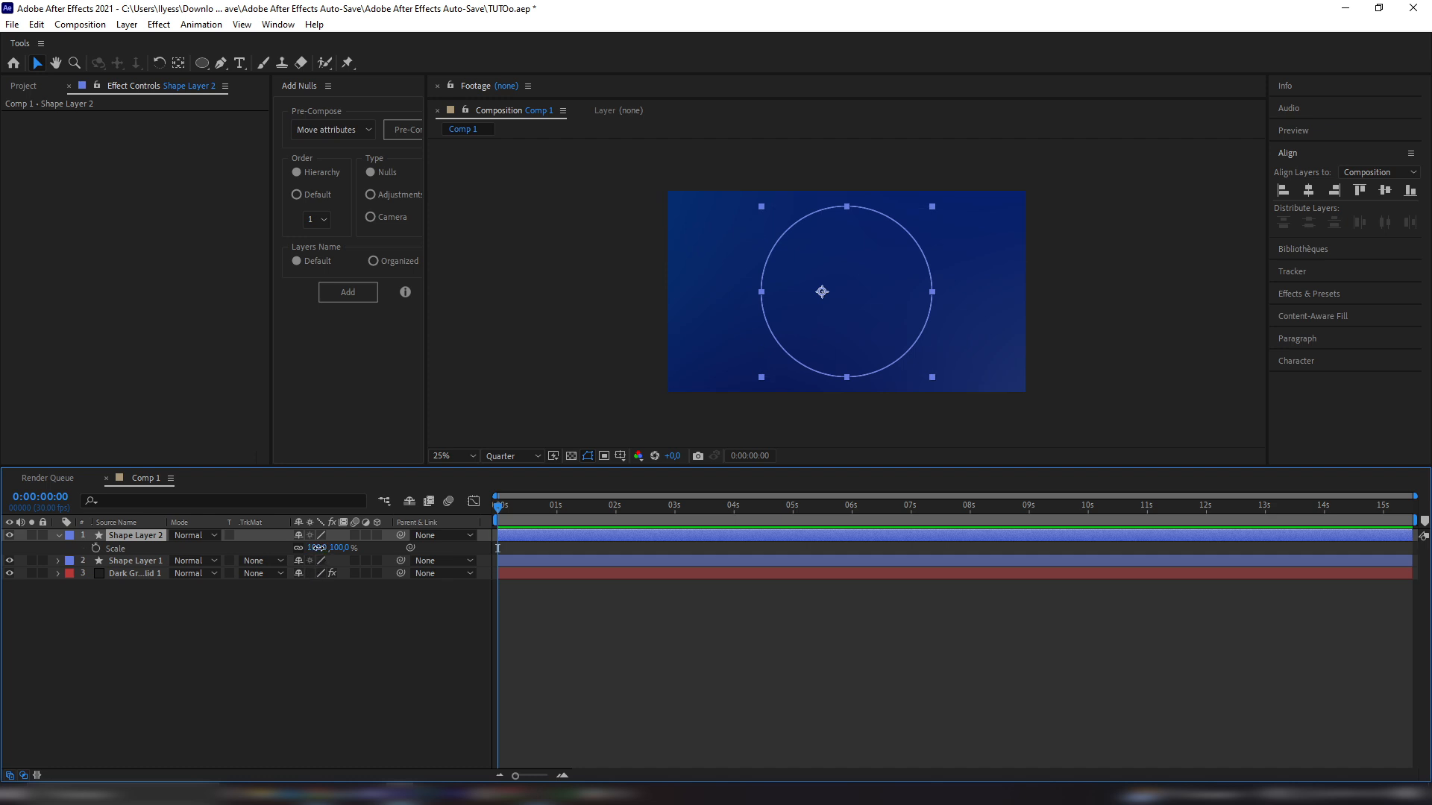
drag(320, 548, 309, 550)
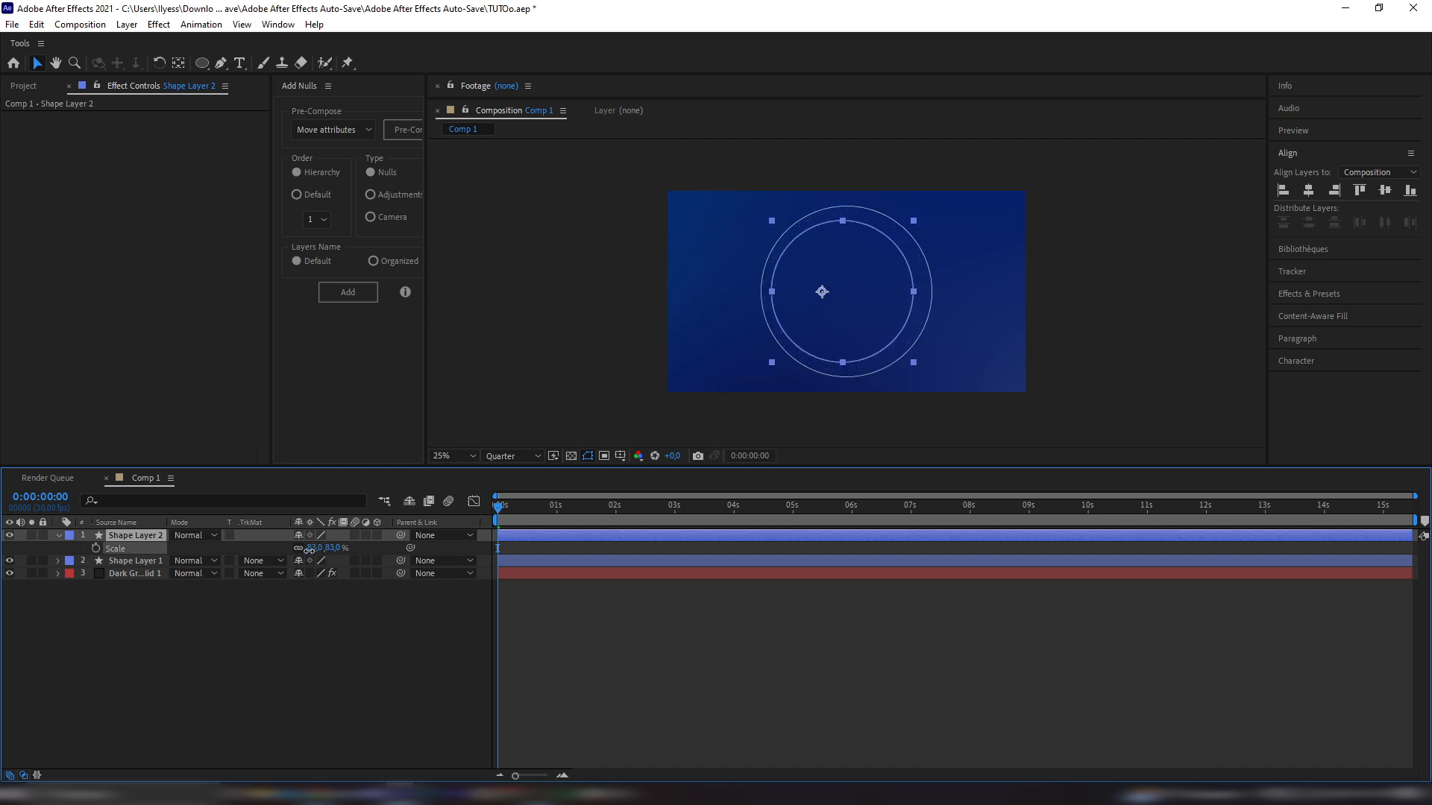
click(1310, 193)
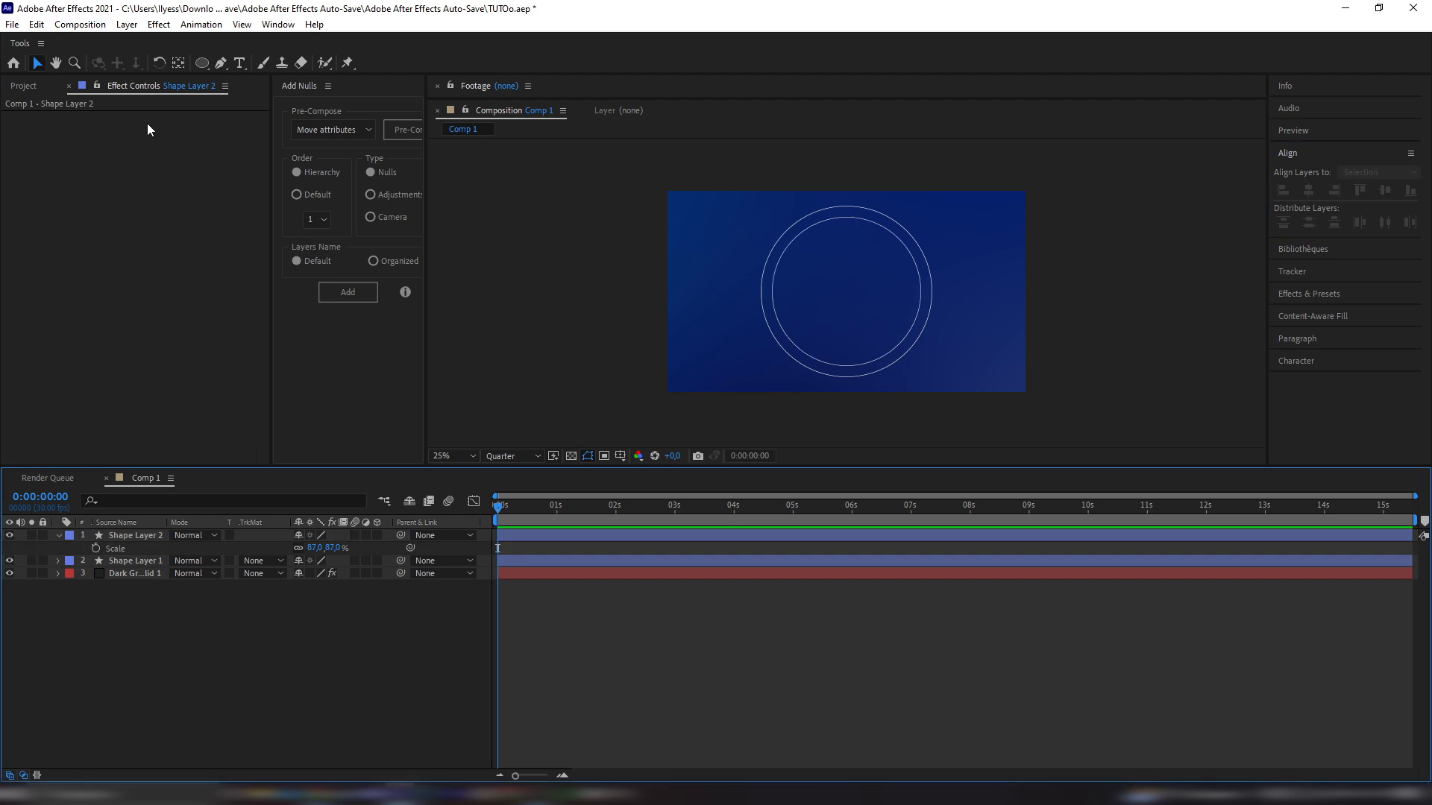
Draw a vertical line through the center of the circles with the Pen tool, running from the frame's upper to lower edge
click(220, 65)
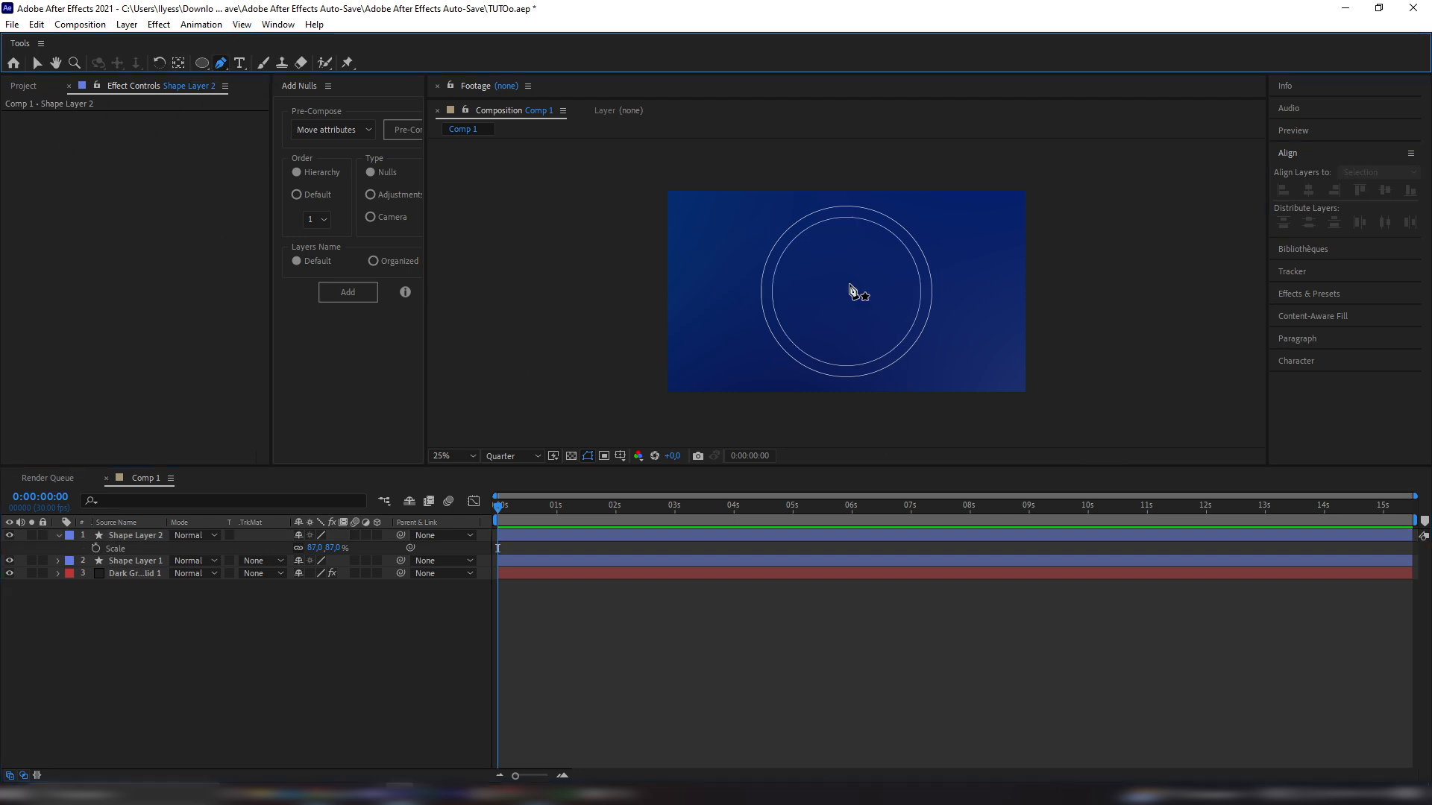
click(846, 196)
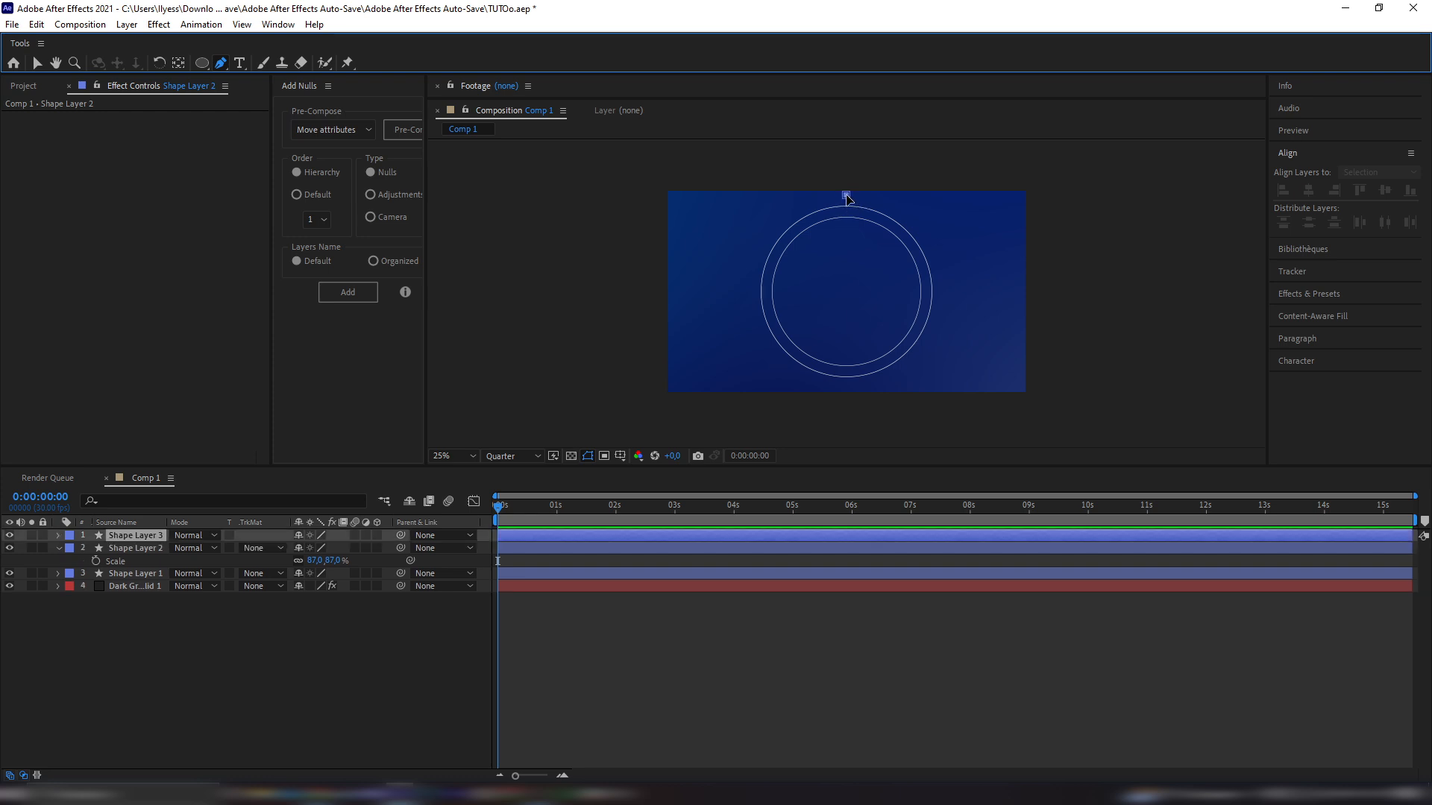
click(848, 391)
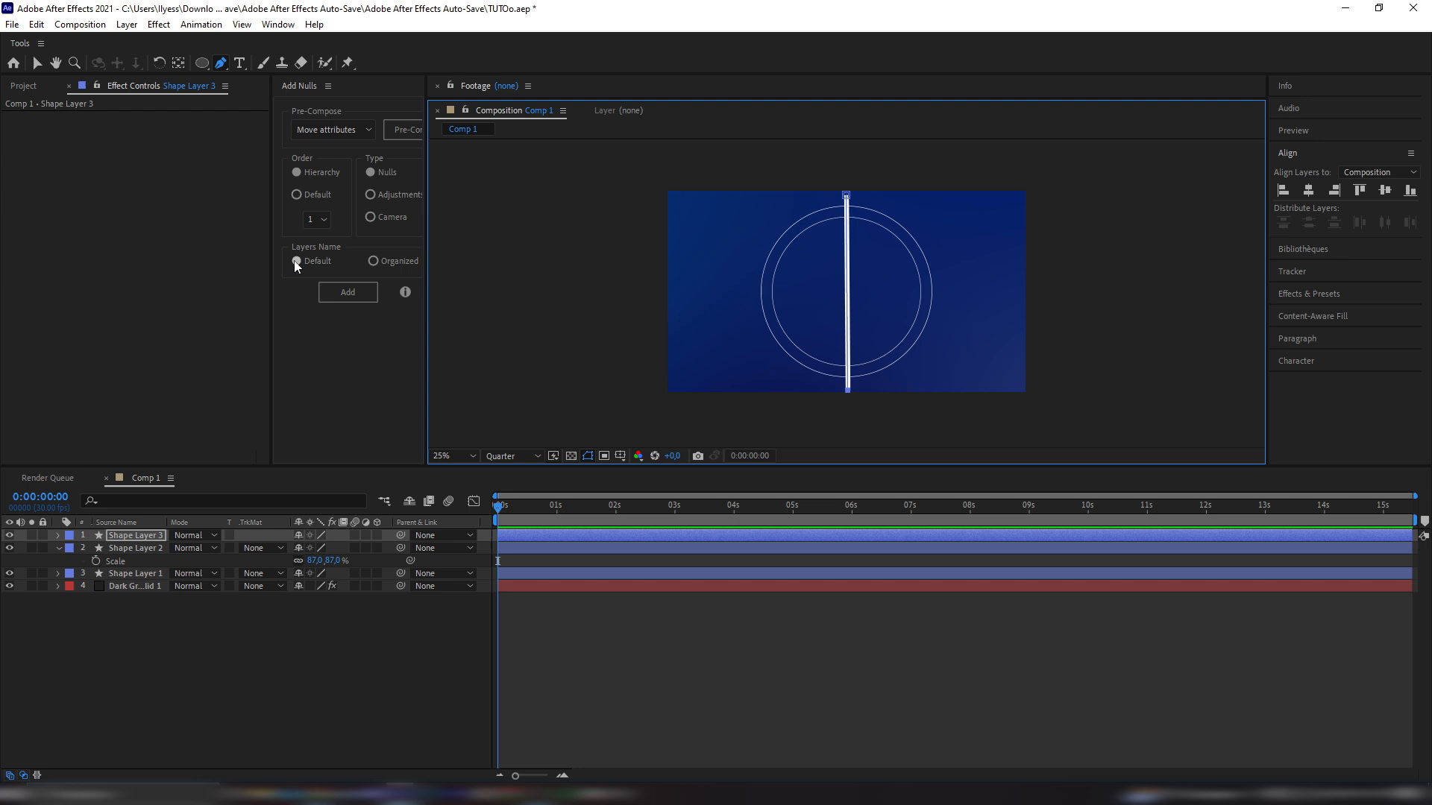
Set the stroke width of the vertical line's Stroke 1 to 2
key(/)
click(58, 535)
click(71, 549)
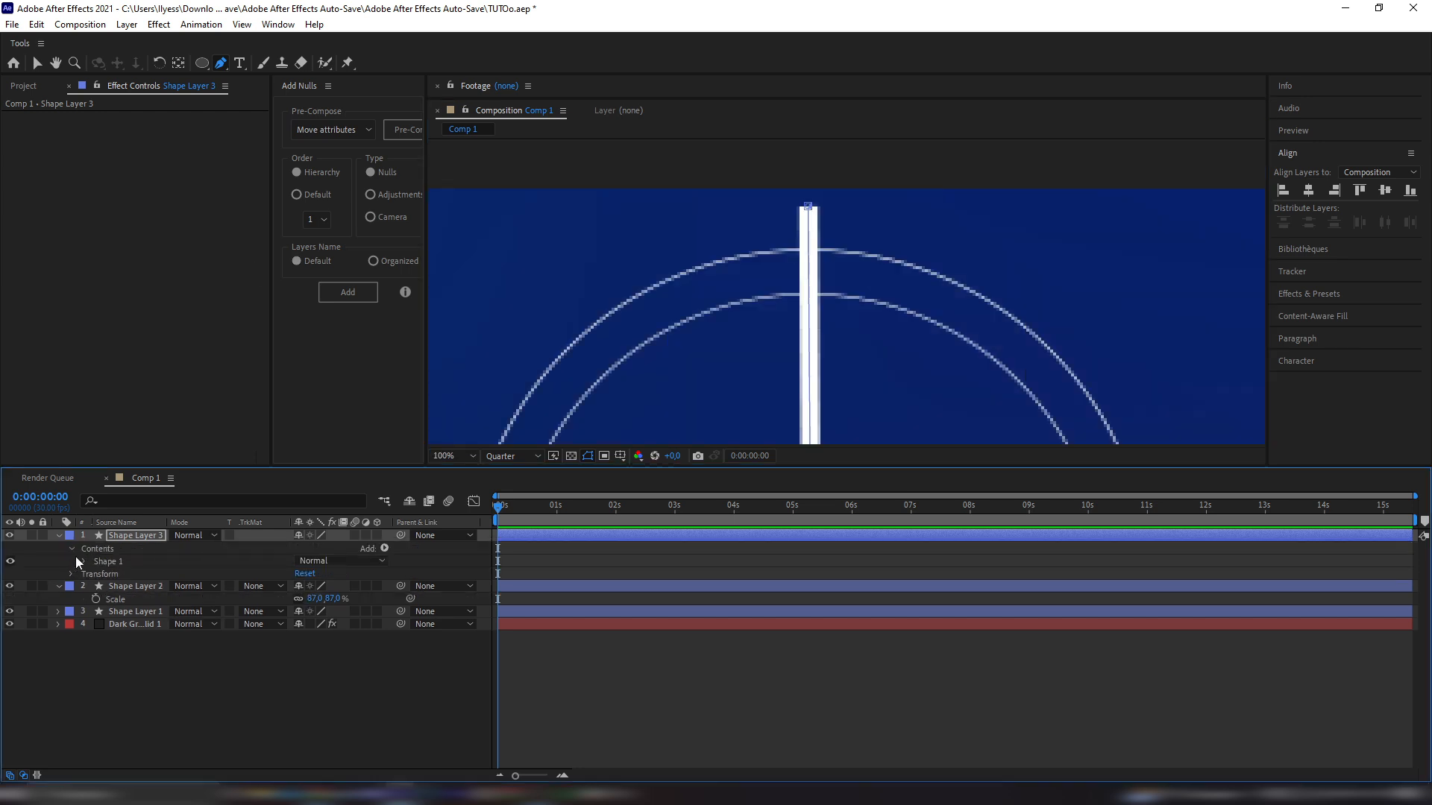
click(97, 587)
drag(314, 638, 305, 640)
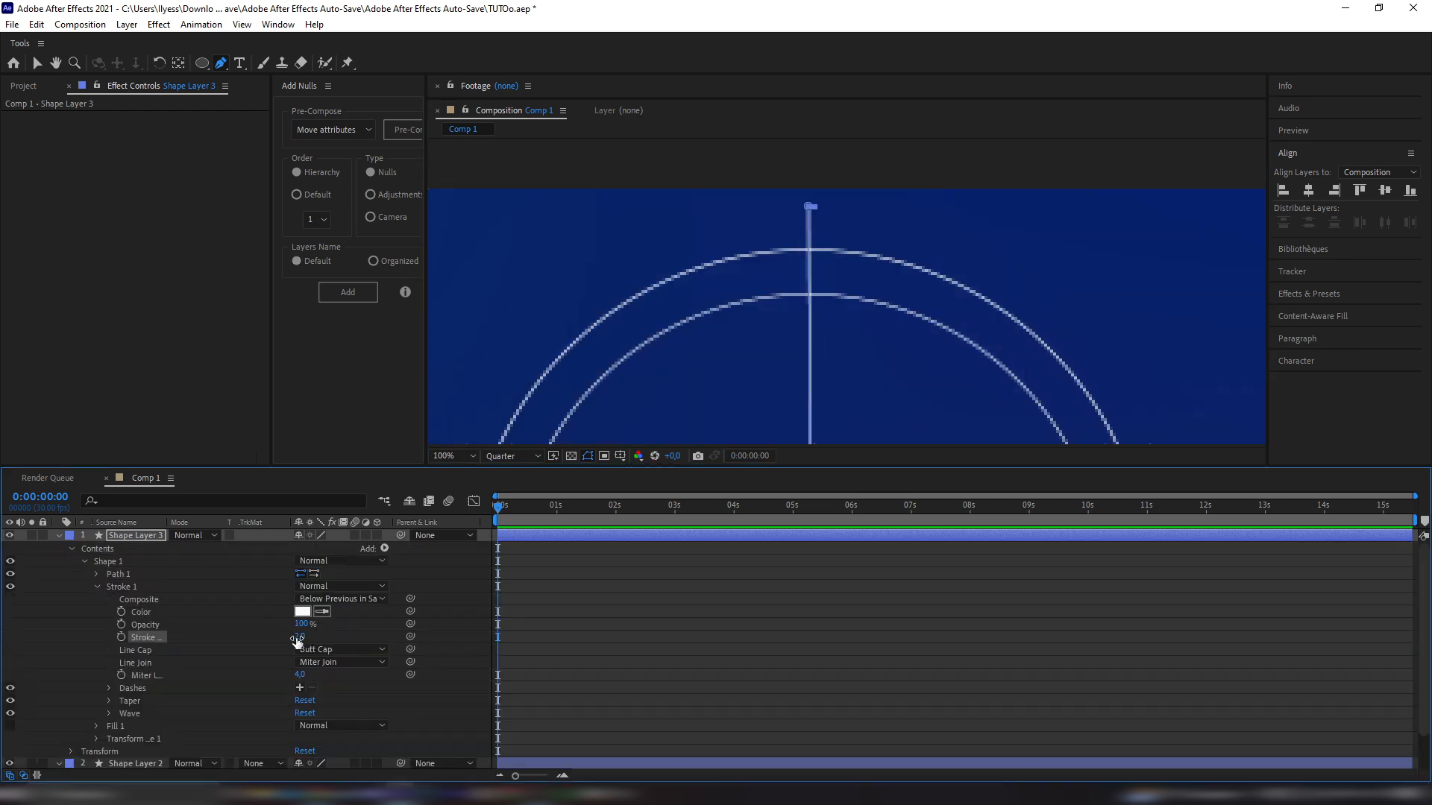
Move the upper end of the vertical line down onto the outer circle's edge
key(v)
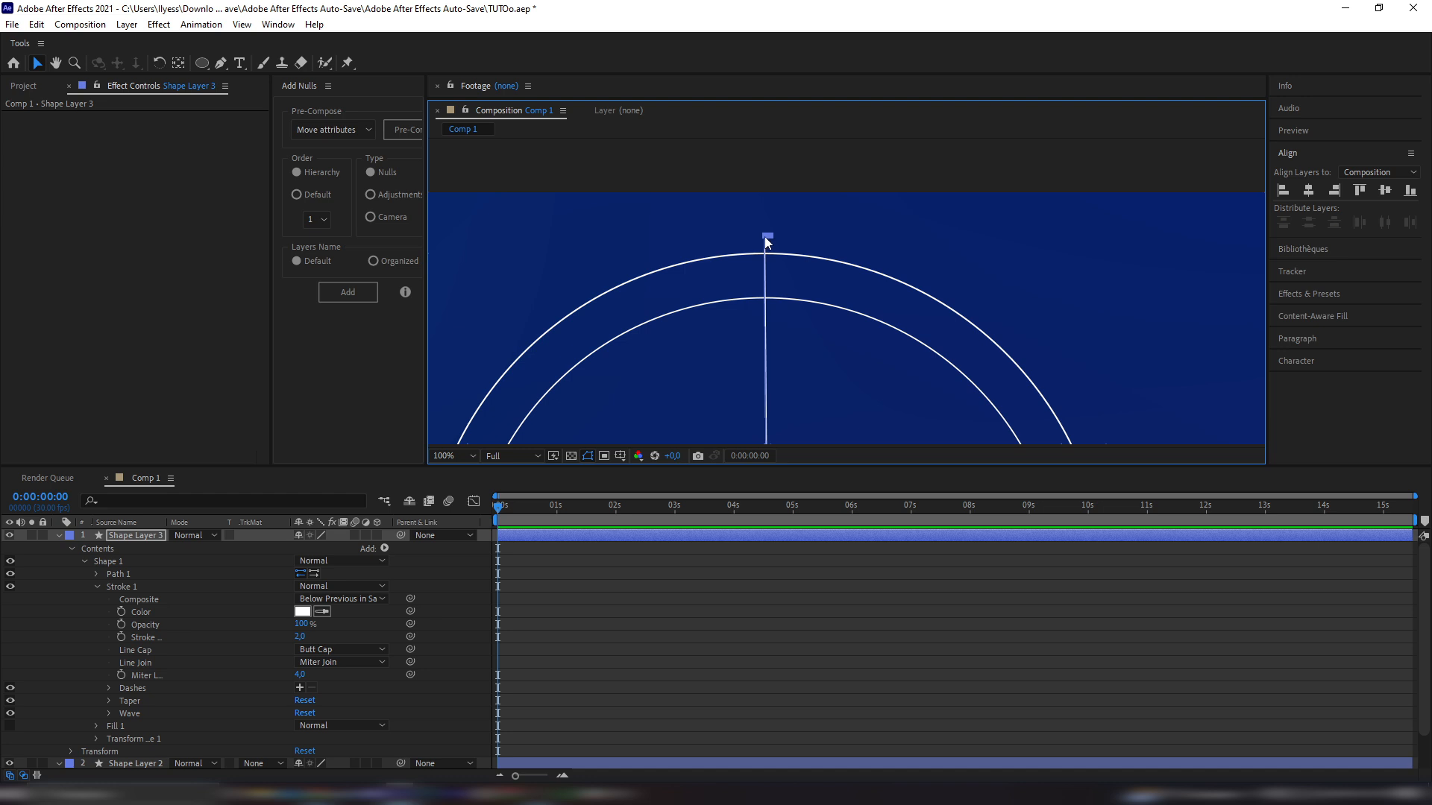
scroll(766, 243, up, 2)
drag(634, 256, 701, 297)
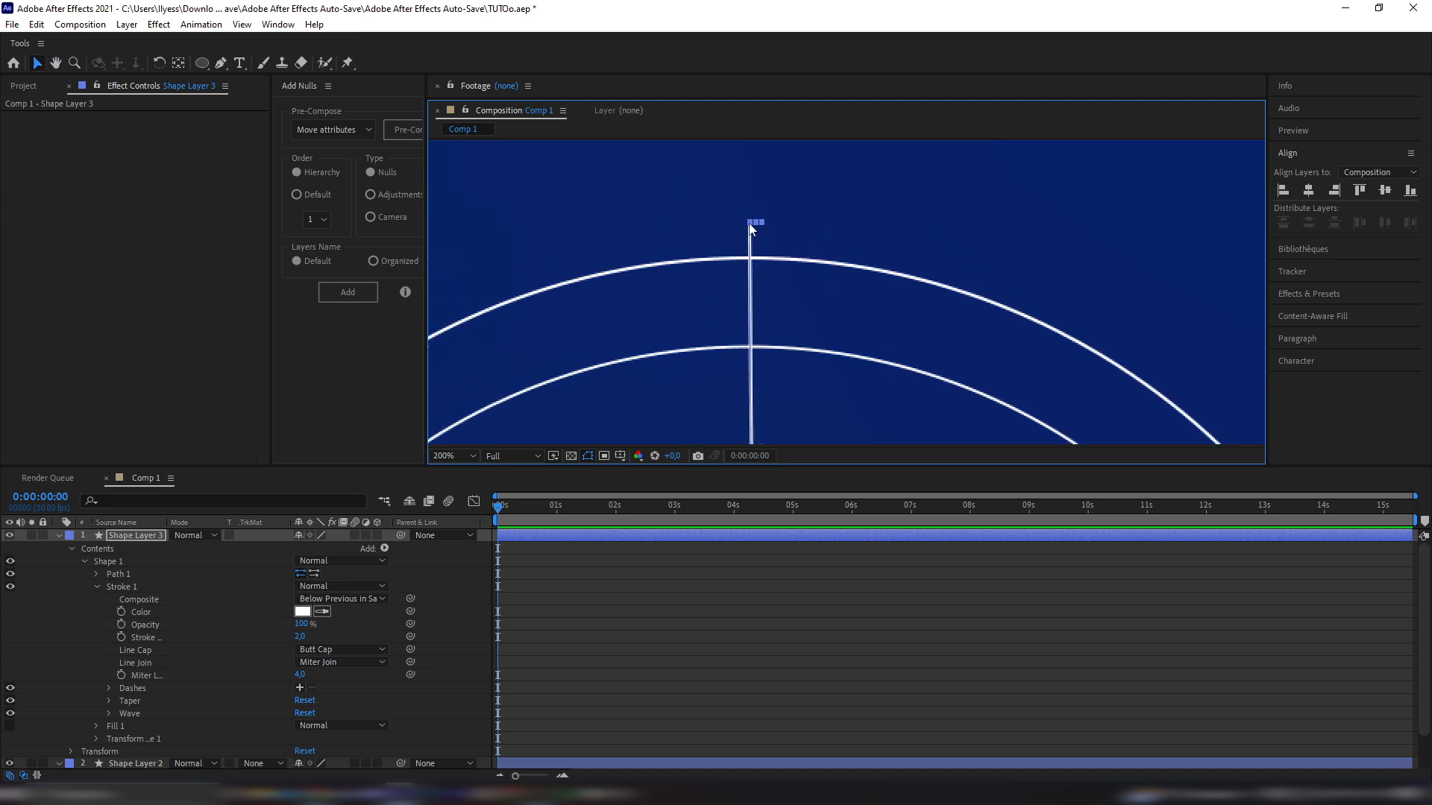
drag(749, 228, 749, 264)
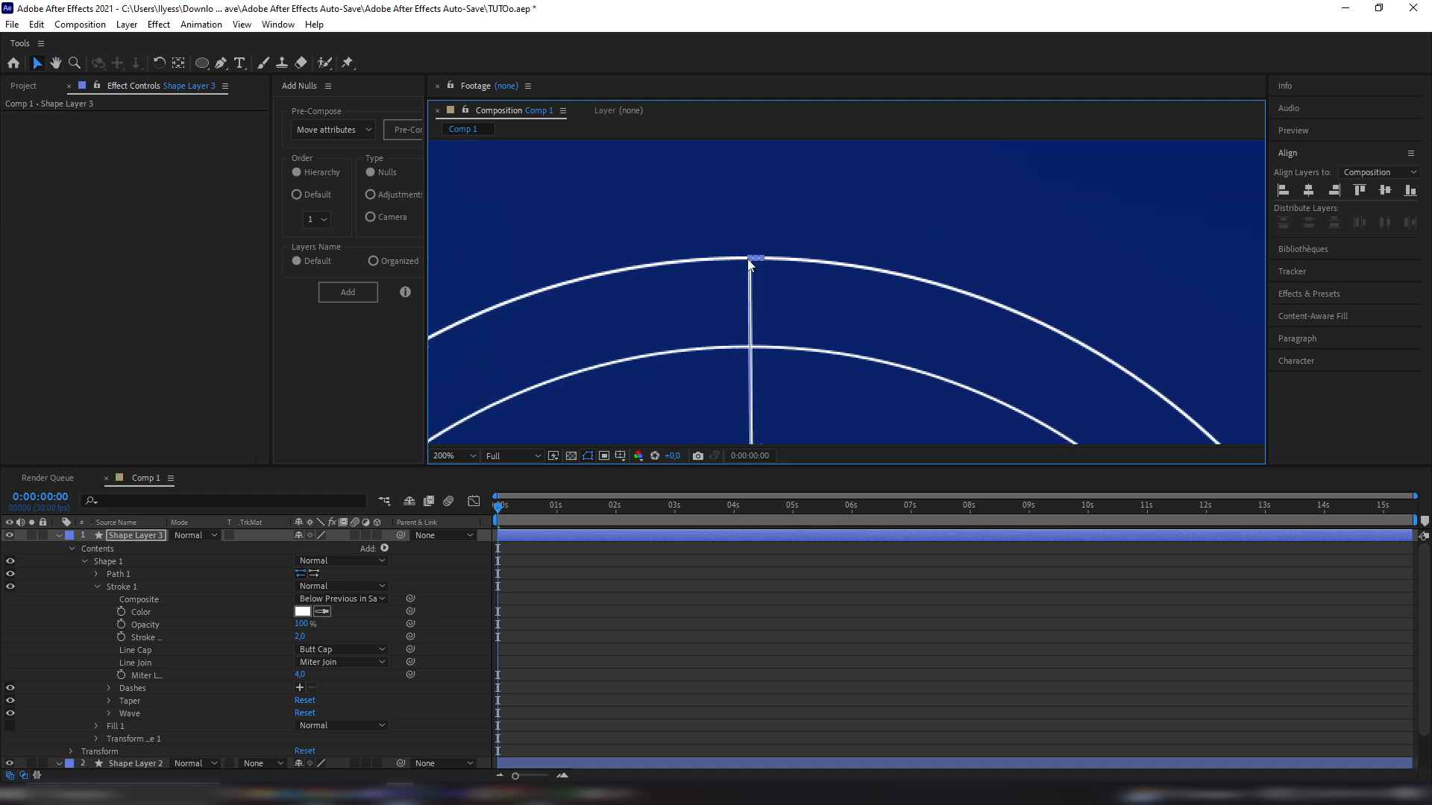
scroll(757, 292, down, 4)
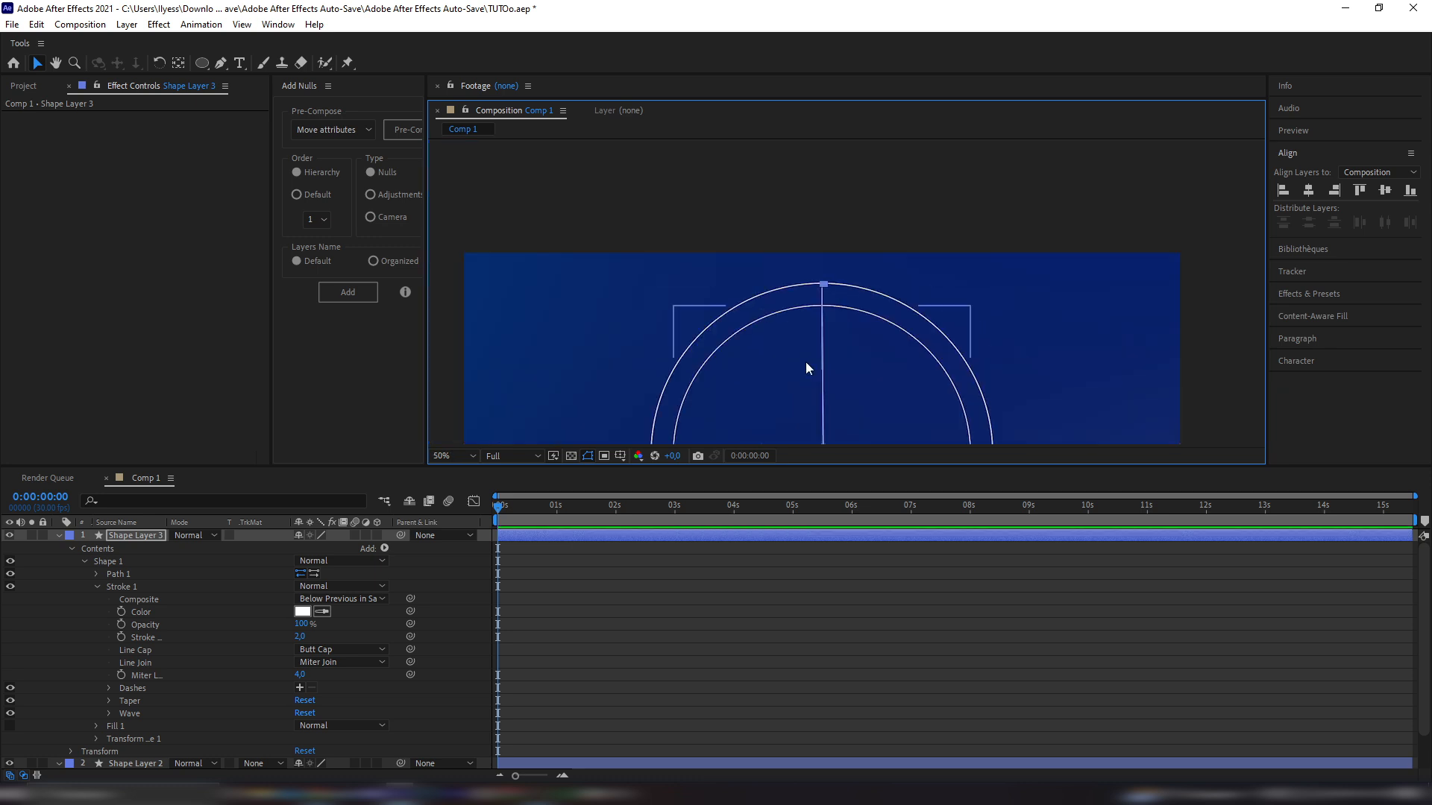
drag(774, 328, 716, 336)
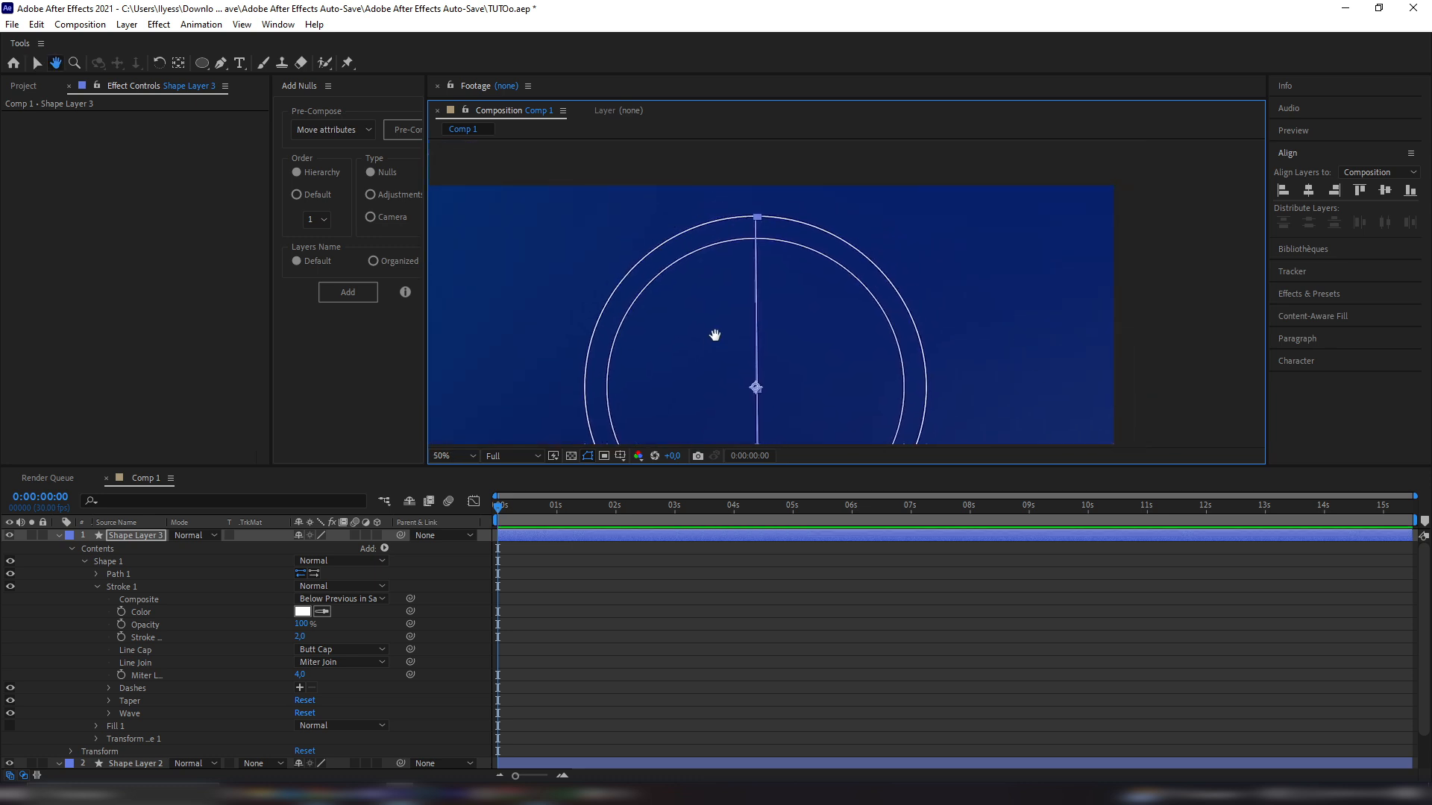
Add Trim Paths to the vertical line's shape layer and reduce its End value to 9%
click(385, 550)
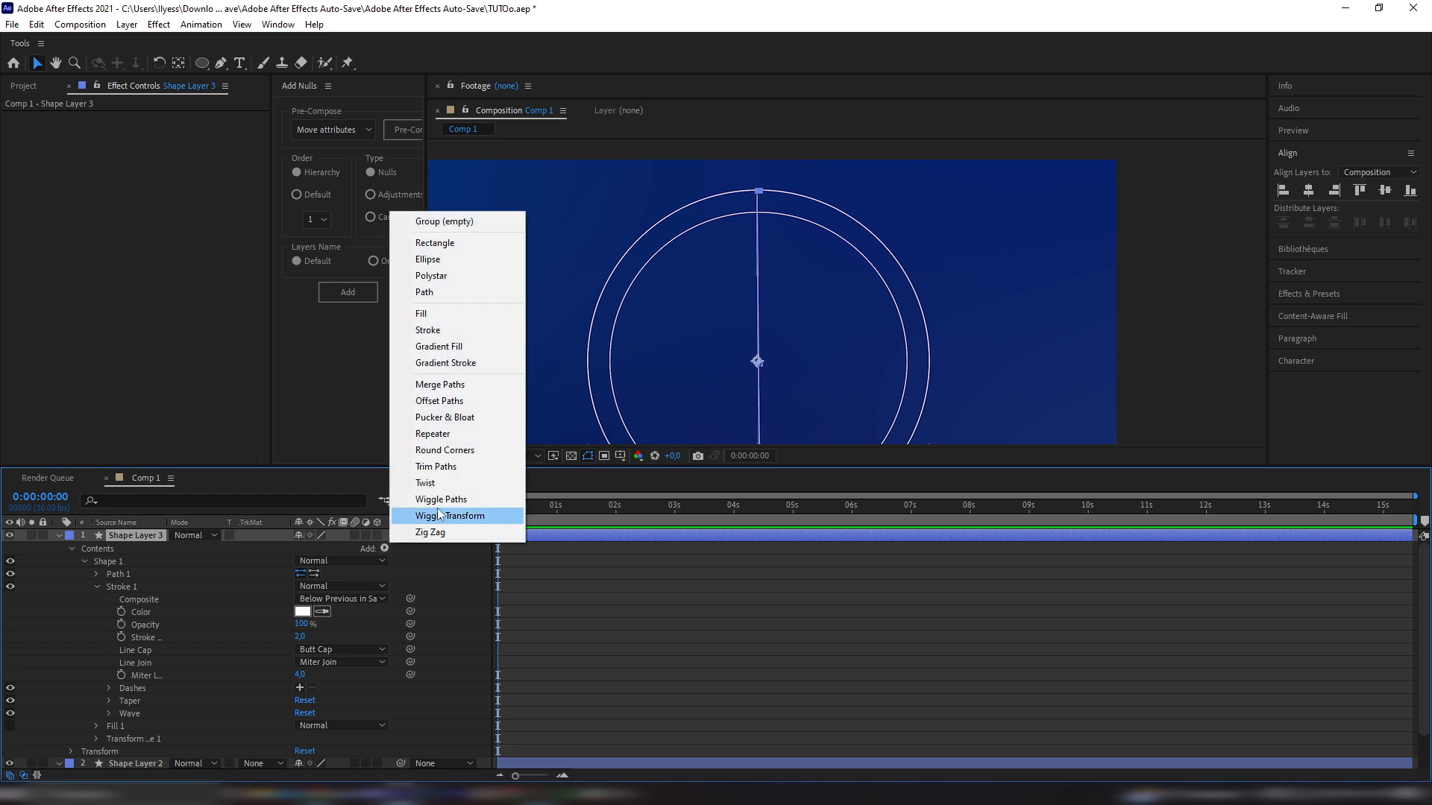
click(440, 467)
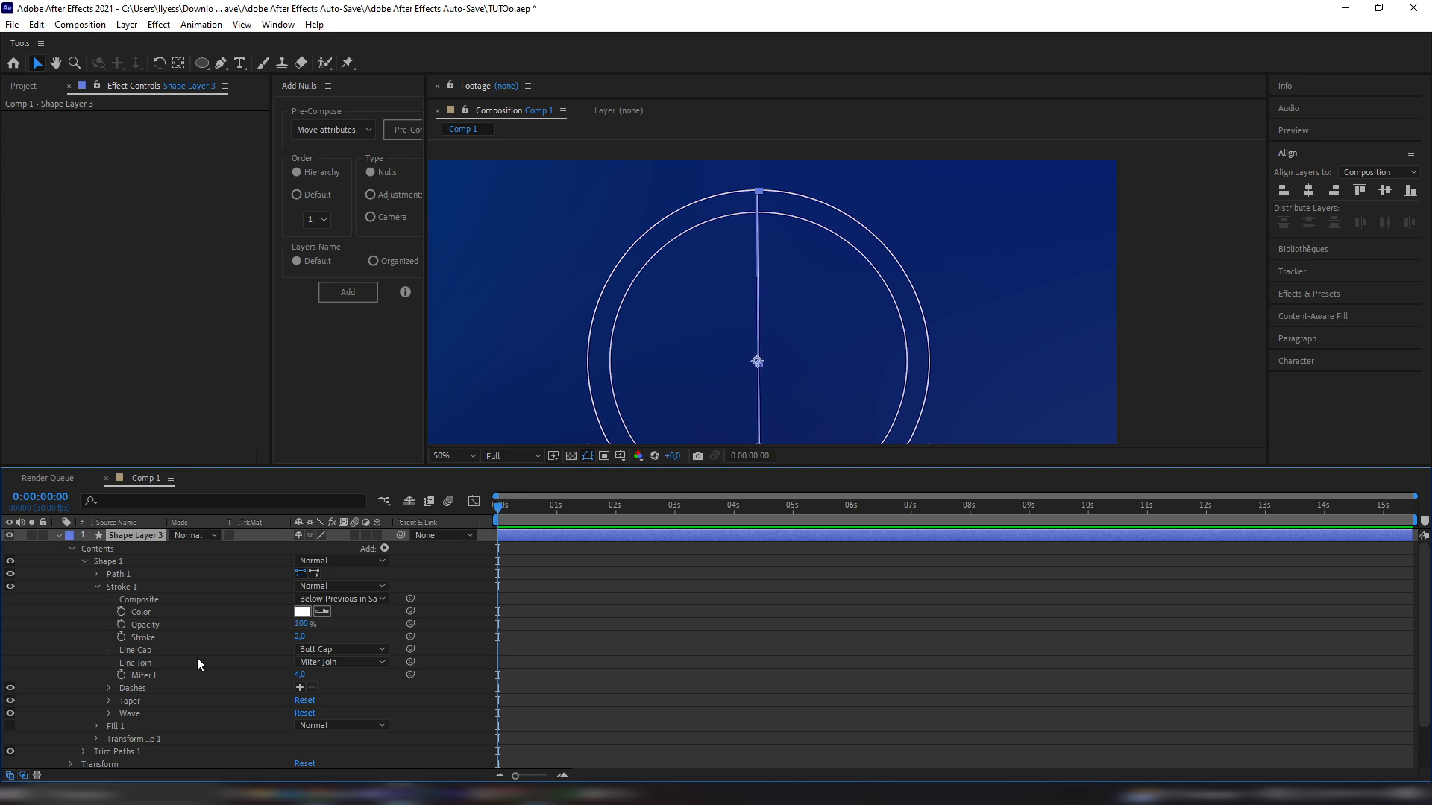
scroll(195, 656, down, 2)
click(84, 700)
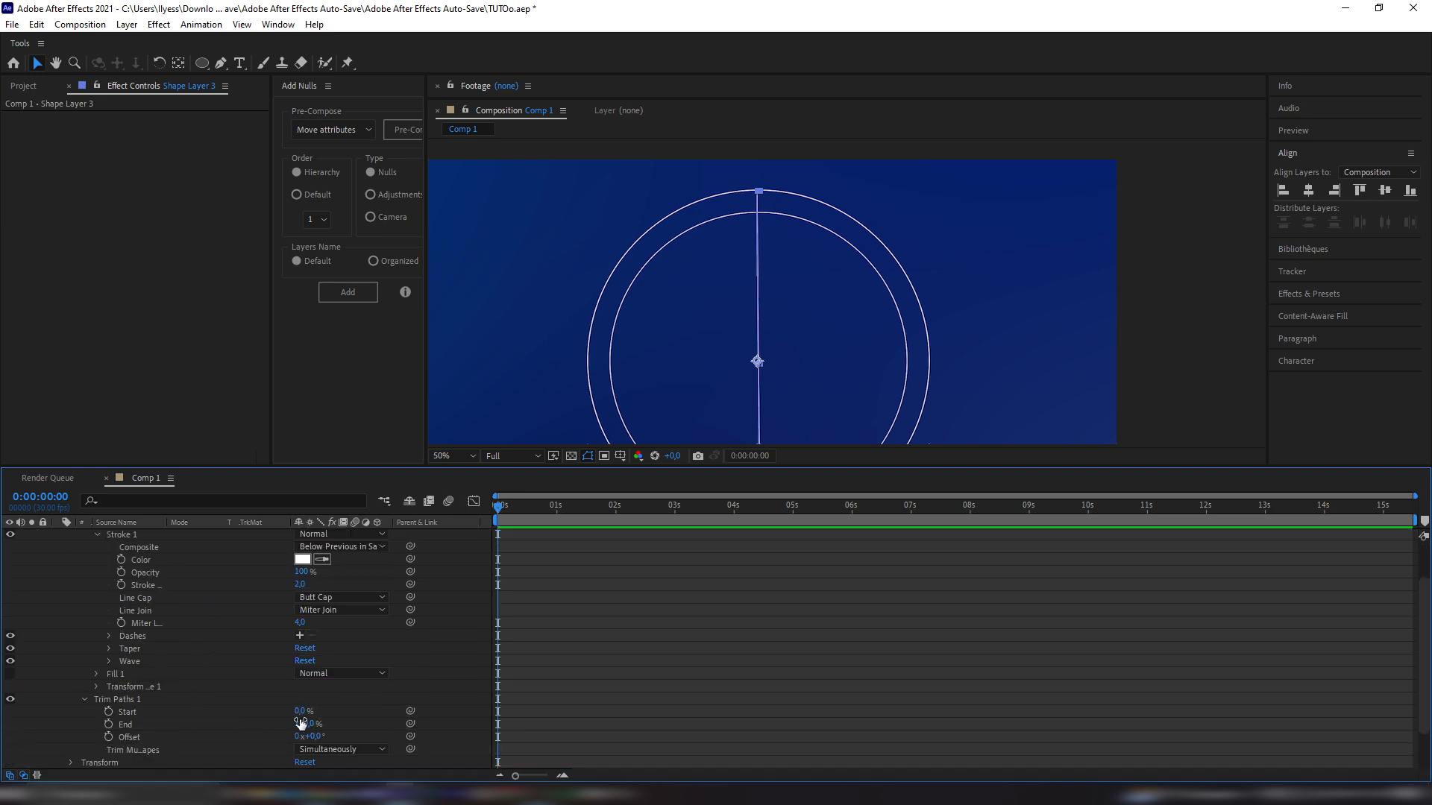
drag(301, 723, 252, 742)
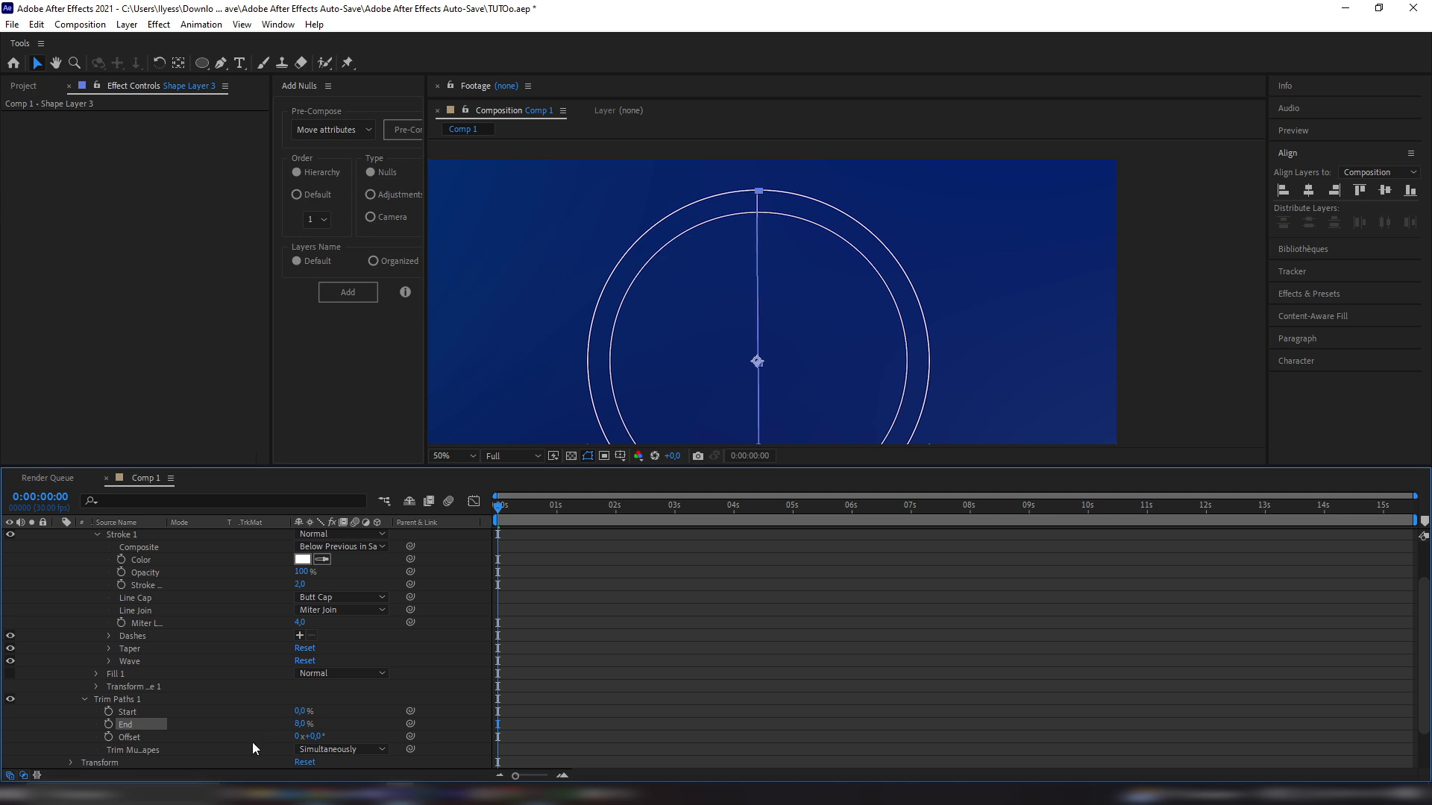
Fine-tune the Trim Paths End to 6.3% so the line only spans the gap between the two circles
scroll(749, 285, up, 4)
drag(659, 211, 728, 566)
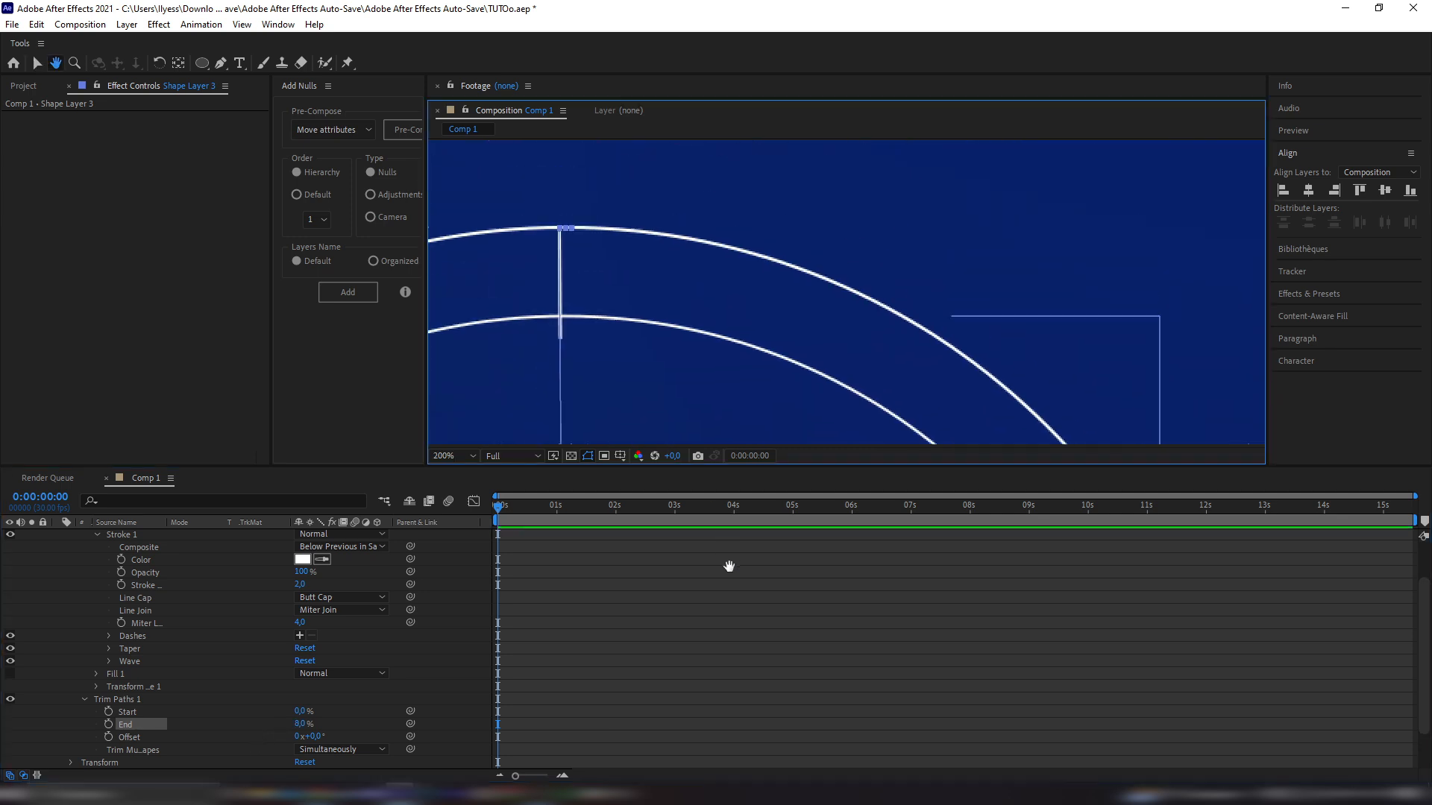
drag(572, 321, 638, 357)
key(v)
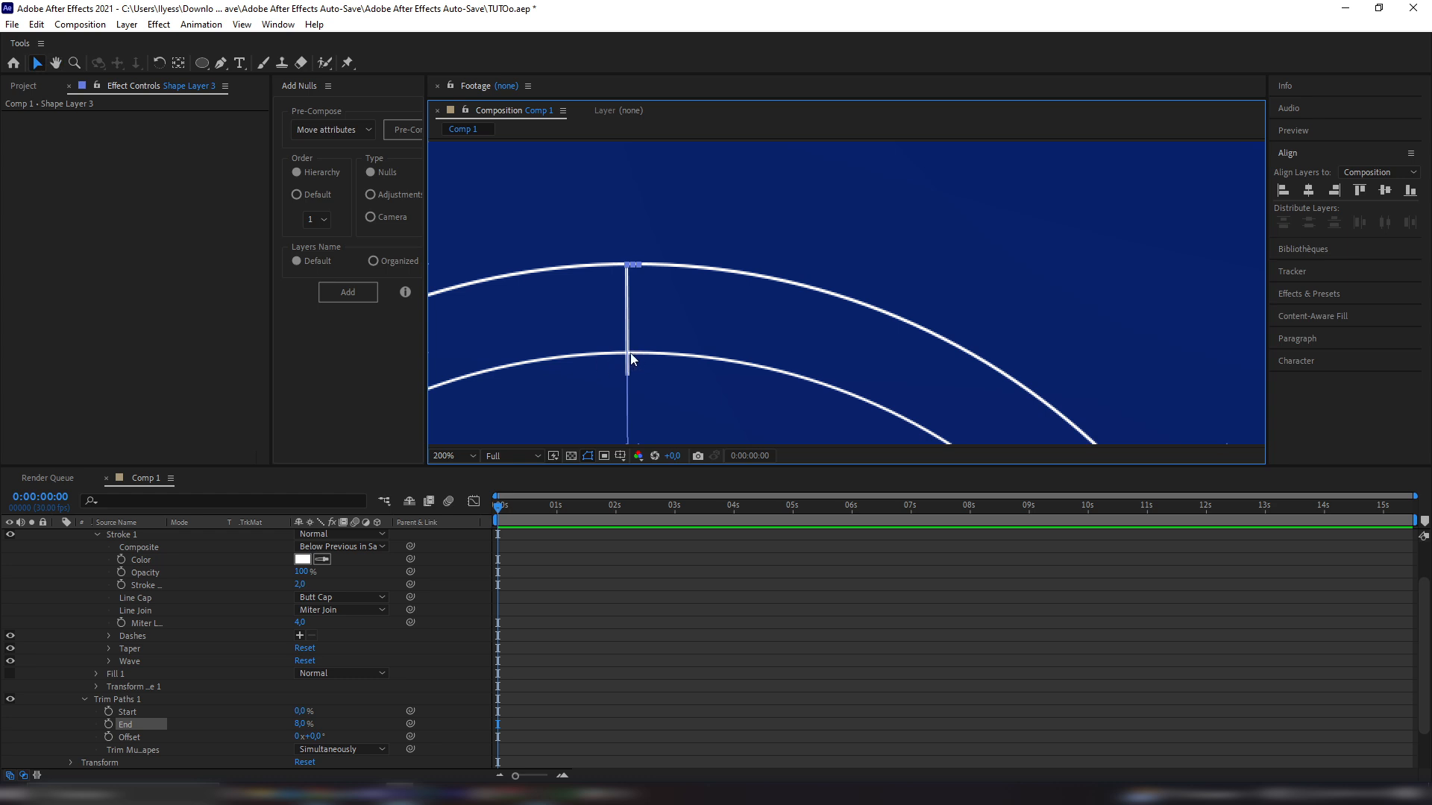
drag(299, 728, 294, 727)
click(372, 682)
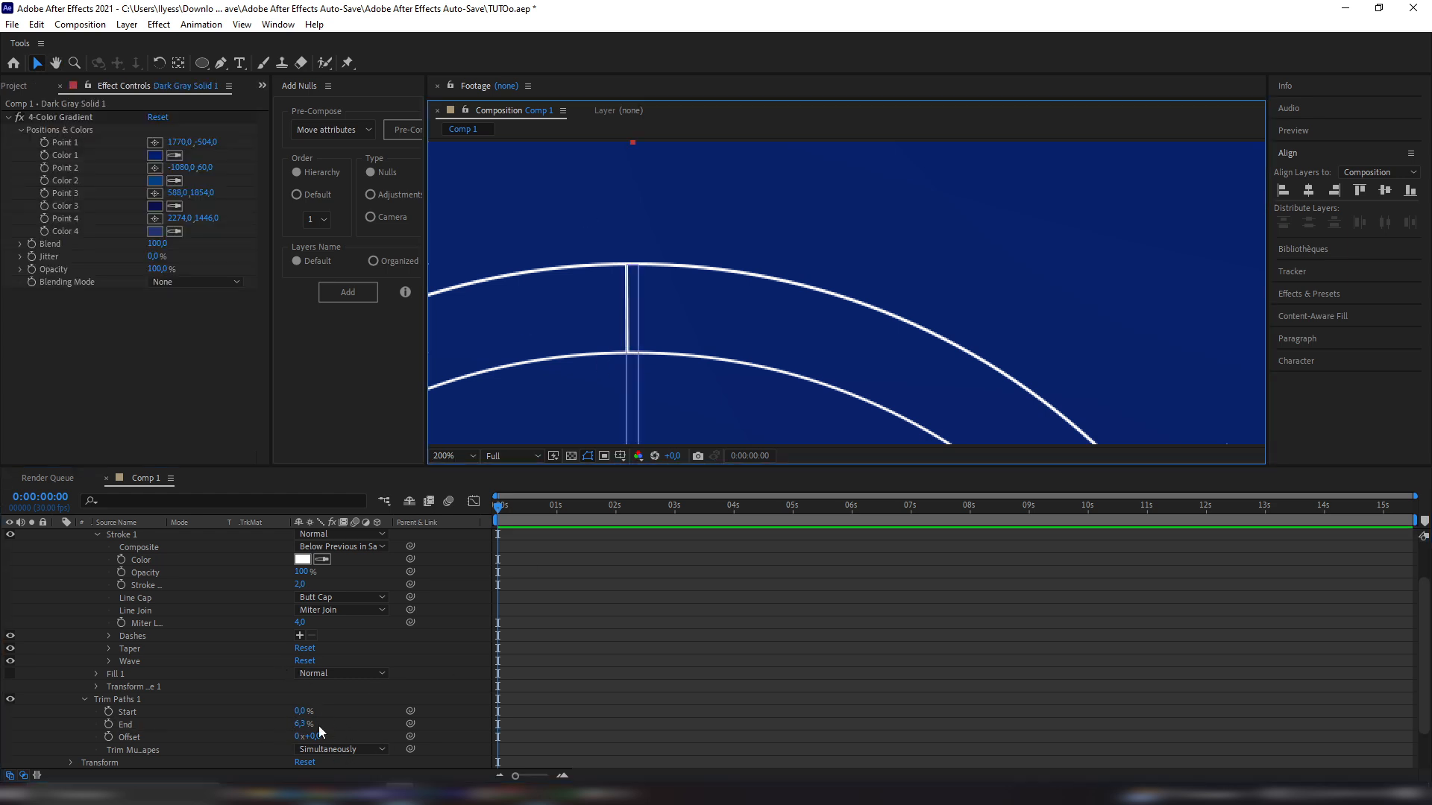
Duplicate the trimmed line layer, Shape Layer 3, seven times
key(comma)
key(comma)
key(comma)
key(comma)
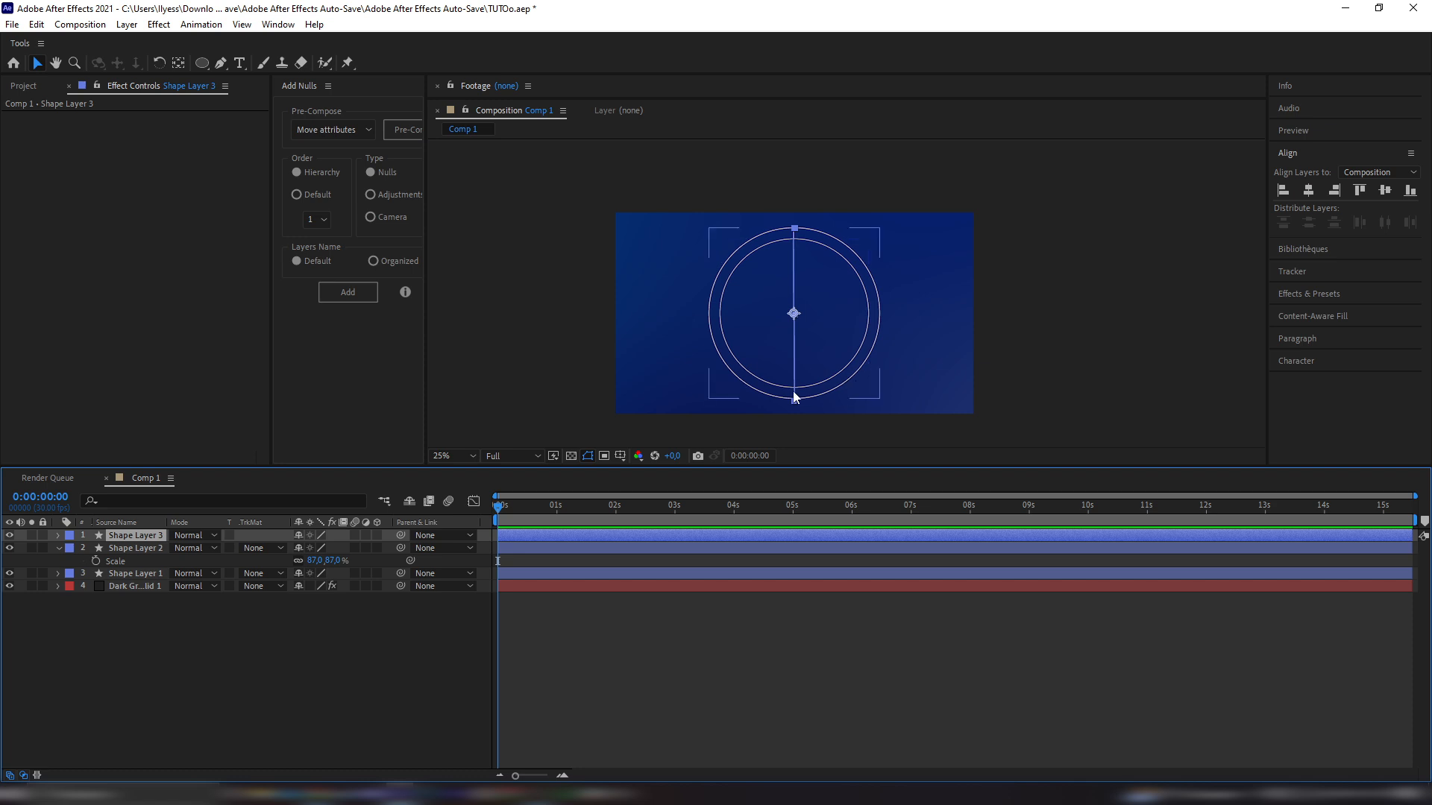
click(710, 326)
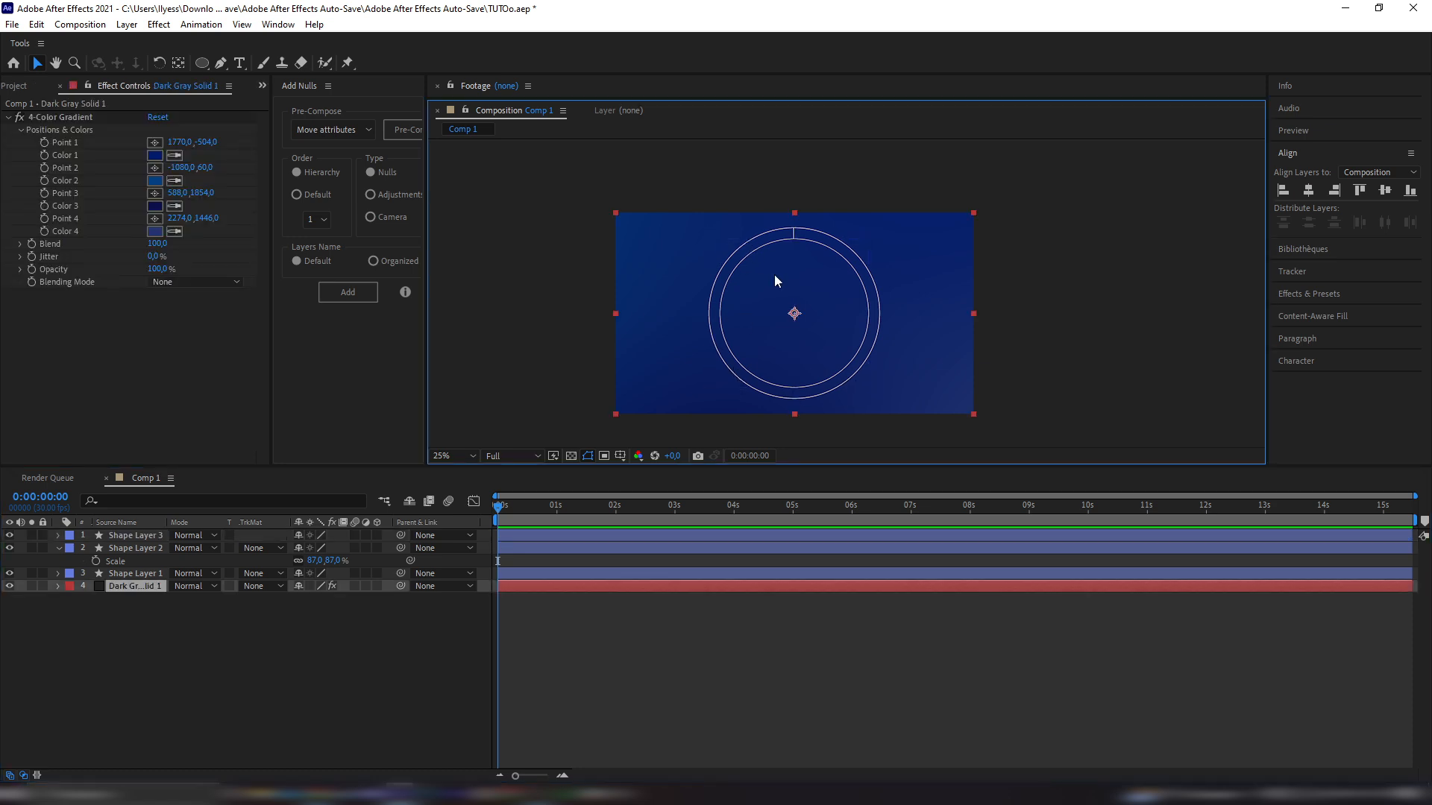
click(597, 531)
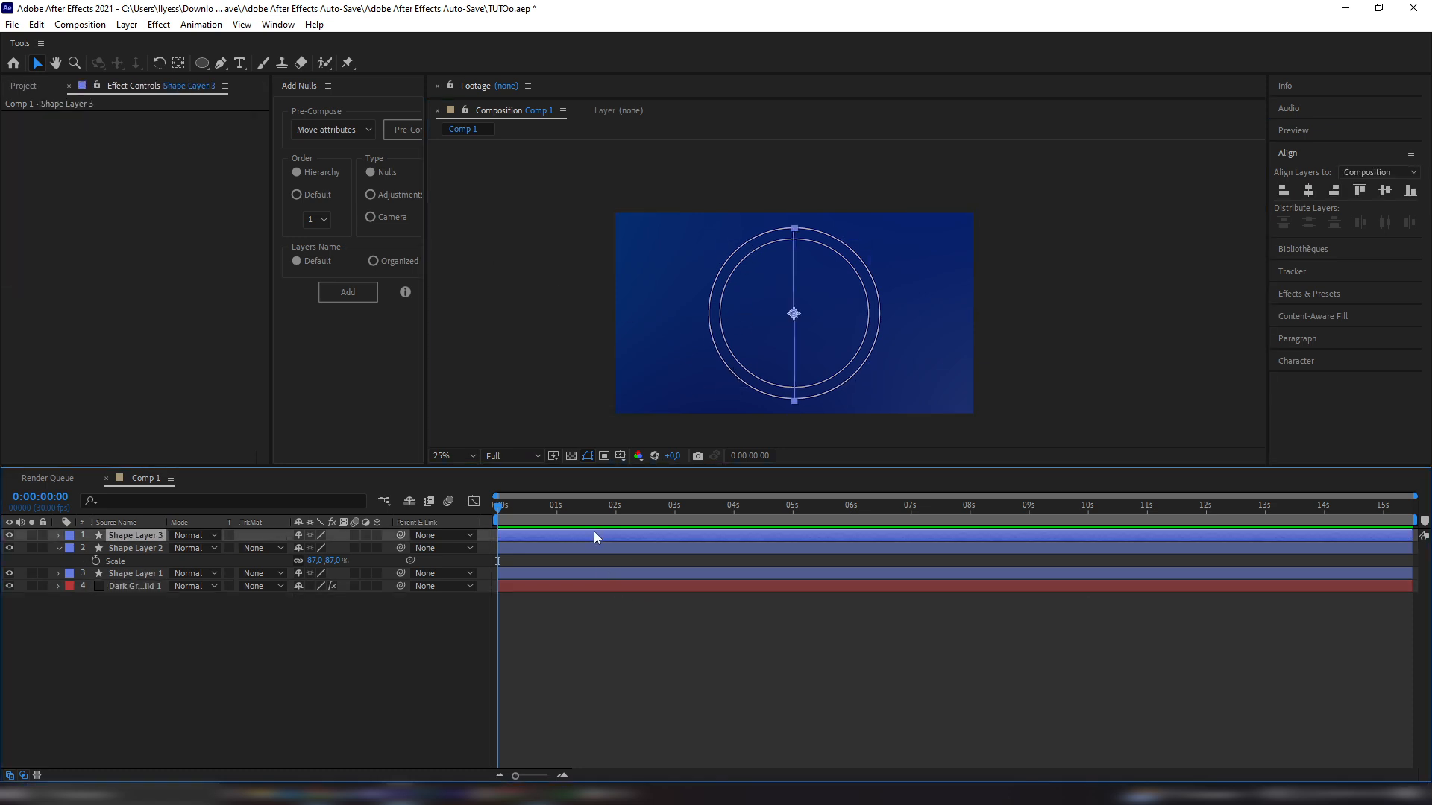
key(ctrl+d)
key(ctrl+d)
key(ctrl+d)
key(ctrl+d)
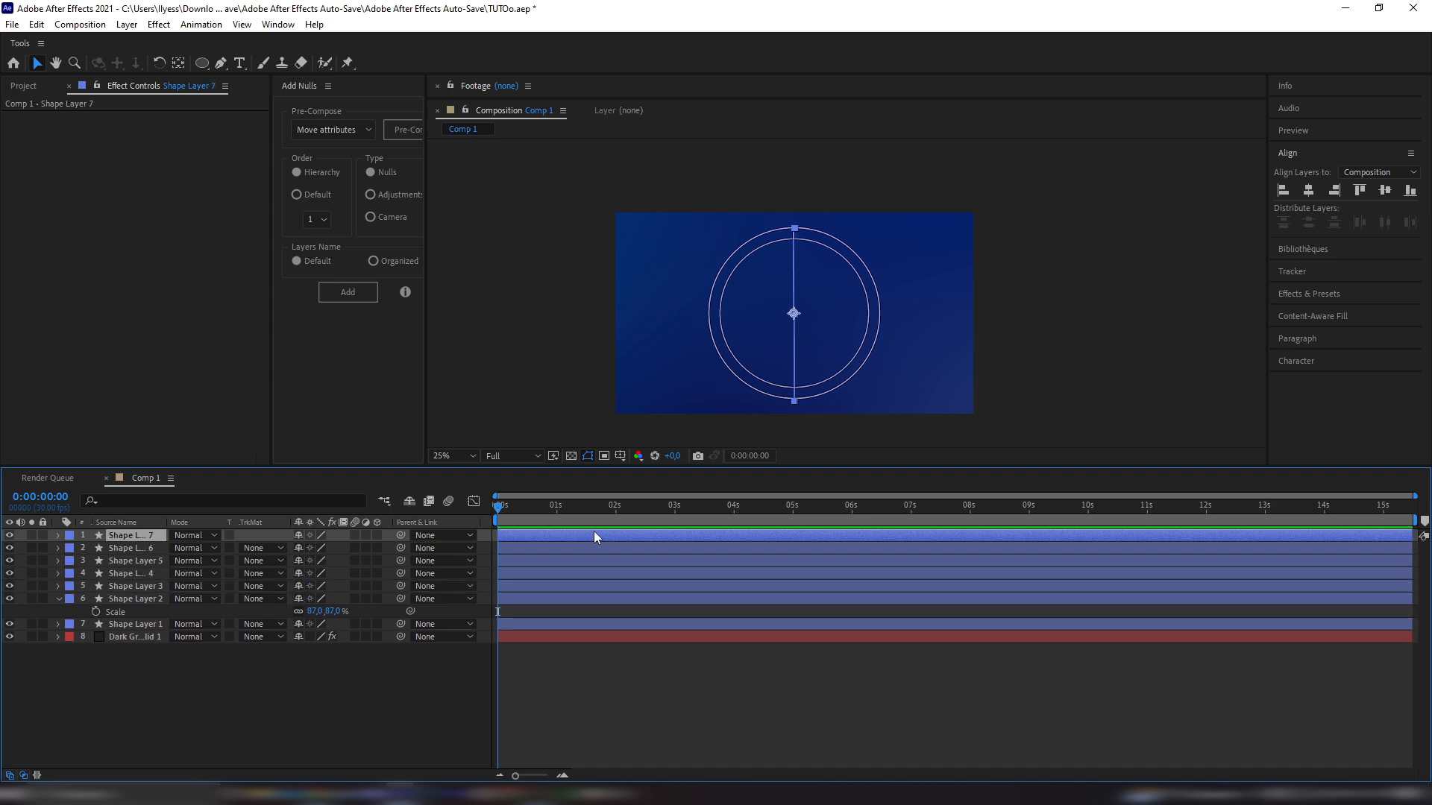
key(ctrl+d)
key(ctrl+d)
key(ctrl+d)
Set the rotation of Shape Layer 3 to 45°
click(529, 625)
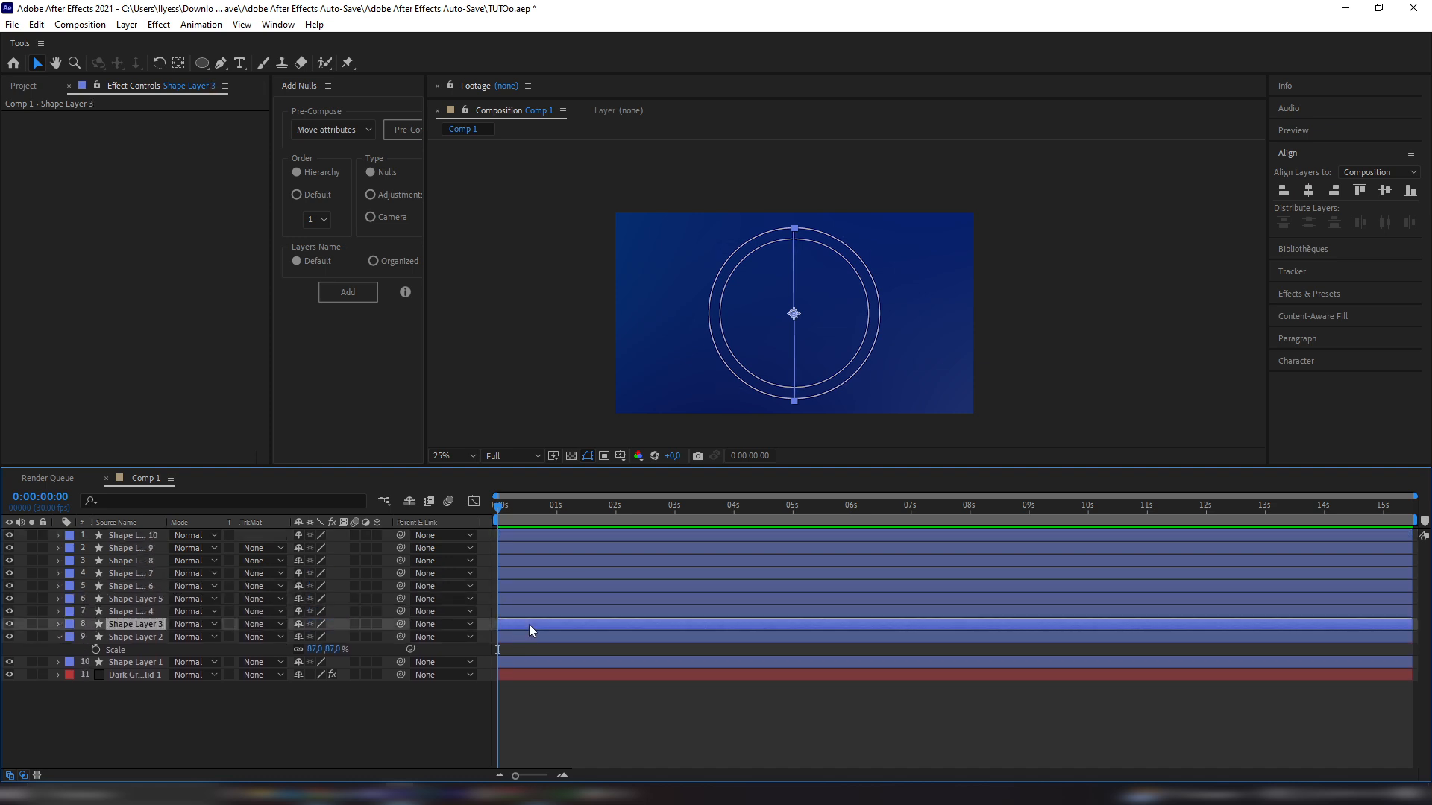
key(r)
key(F2)
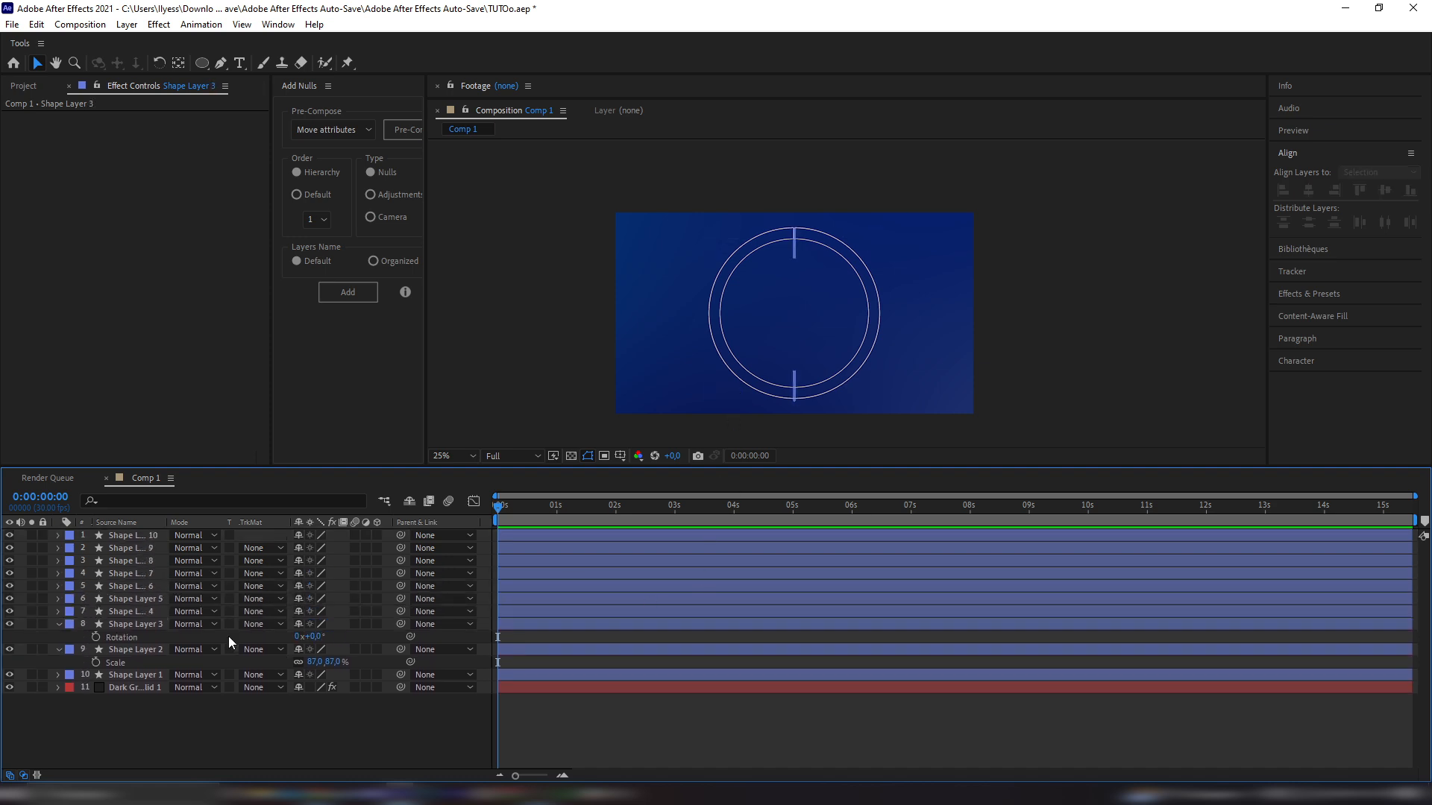
click(550, 629)
click(314, 637)
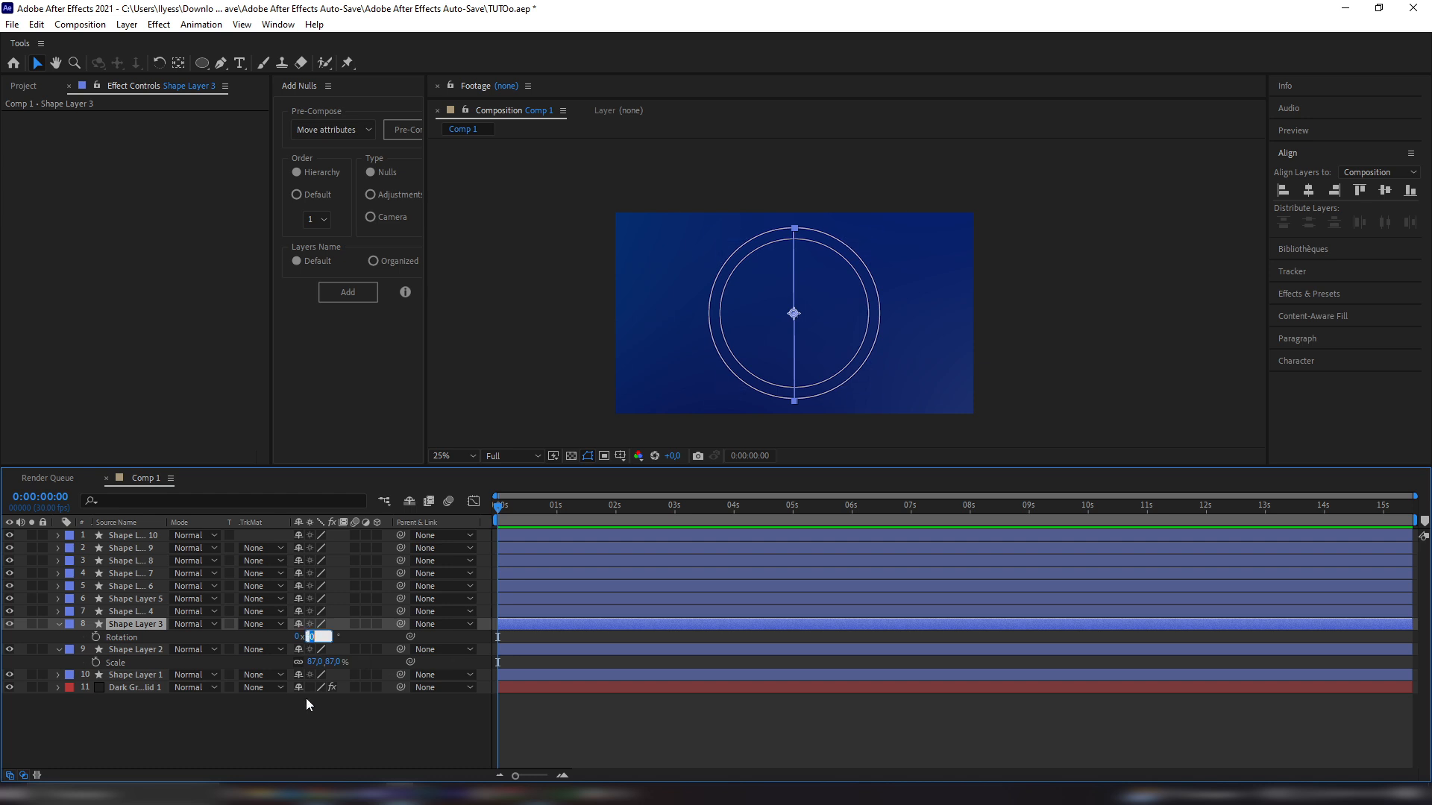
text(45)
key(Return)
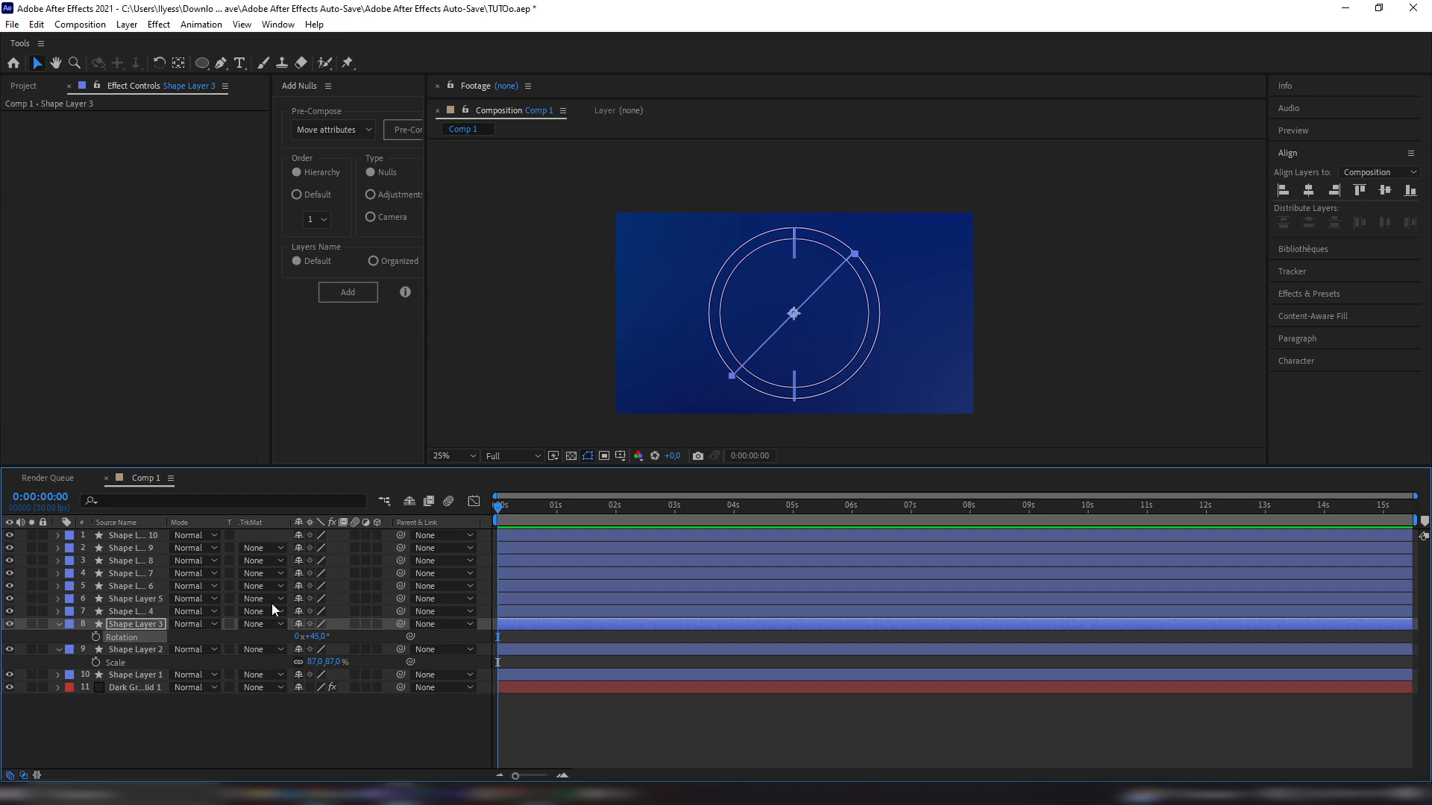
Set the rotation of Shape Layer 4 to 90°
click(593, 613)
key(r)
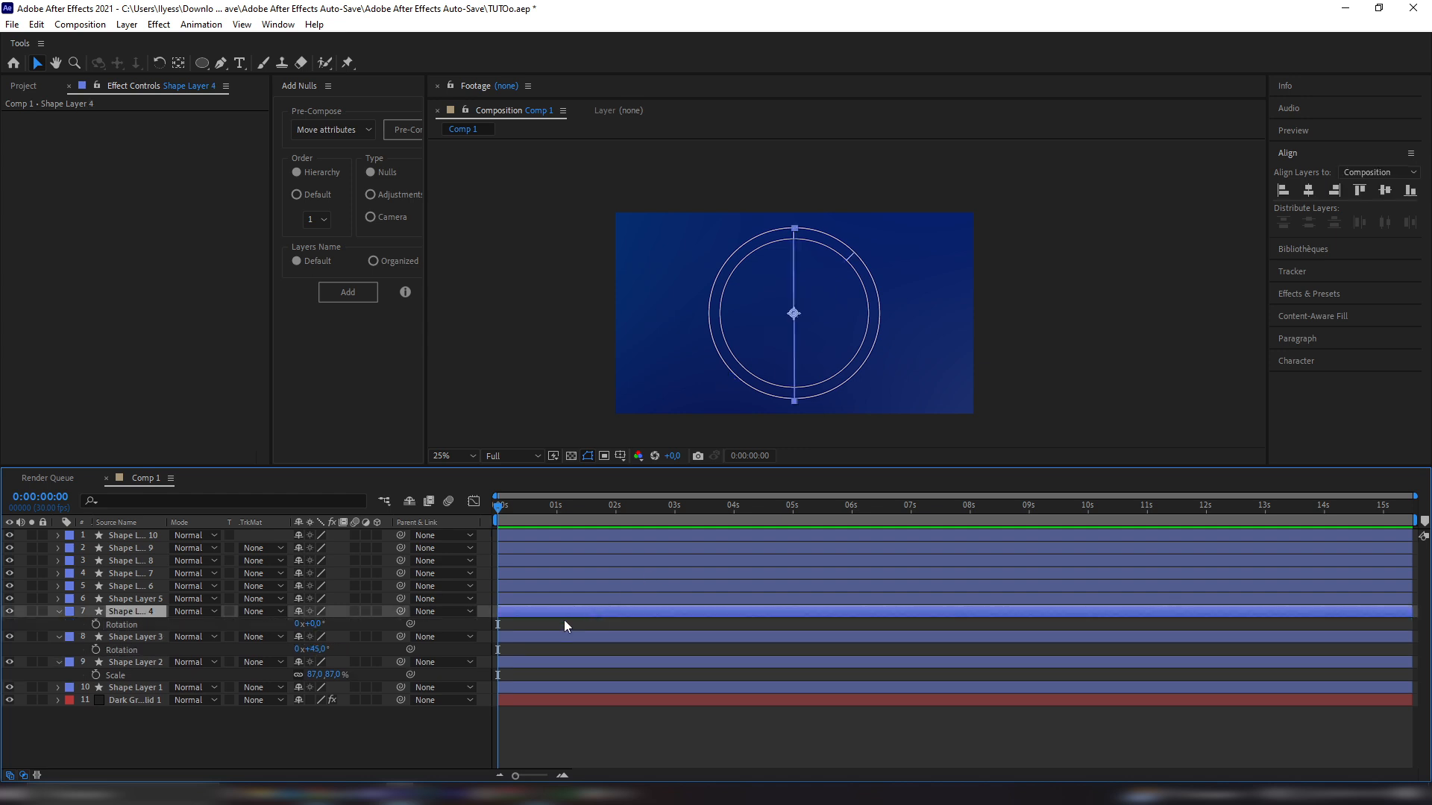
click(314, 624)
text(90)
key(Return)
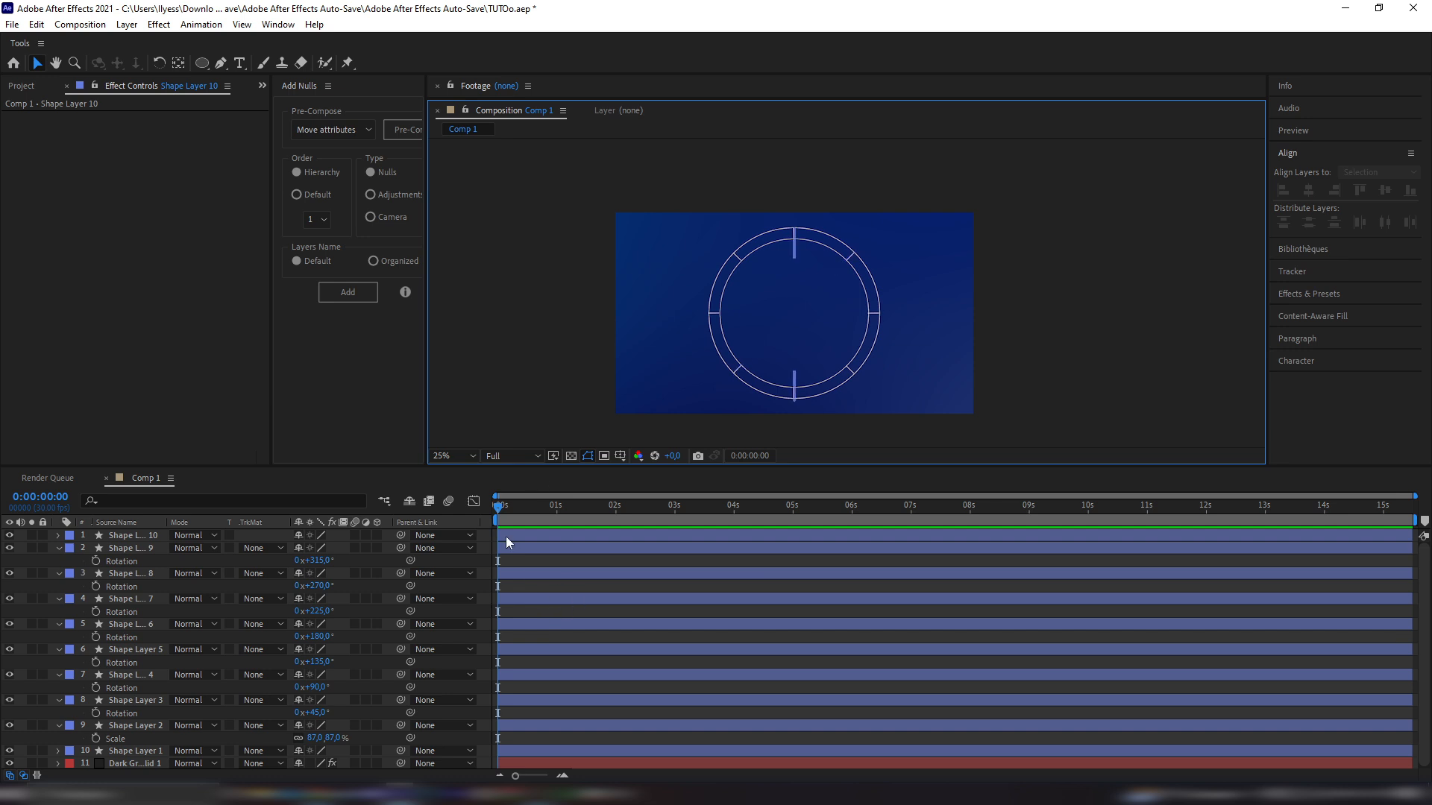
Add a text layer reading "1" inside the upper part of the circles
click(831, 310)
key(comma)
key(period)
click(629, 372)
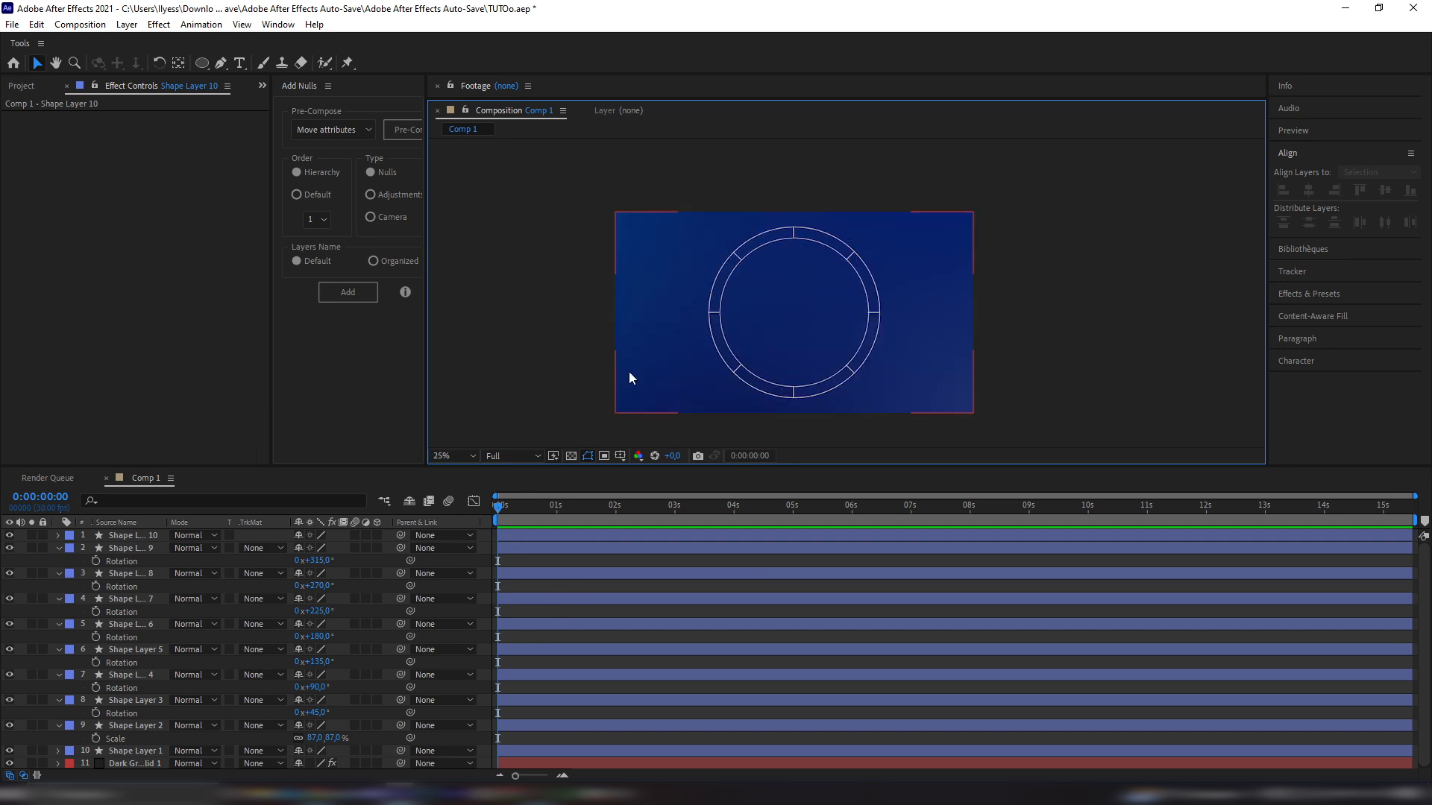
click(753, 252)
key(ctrl+t)
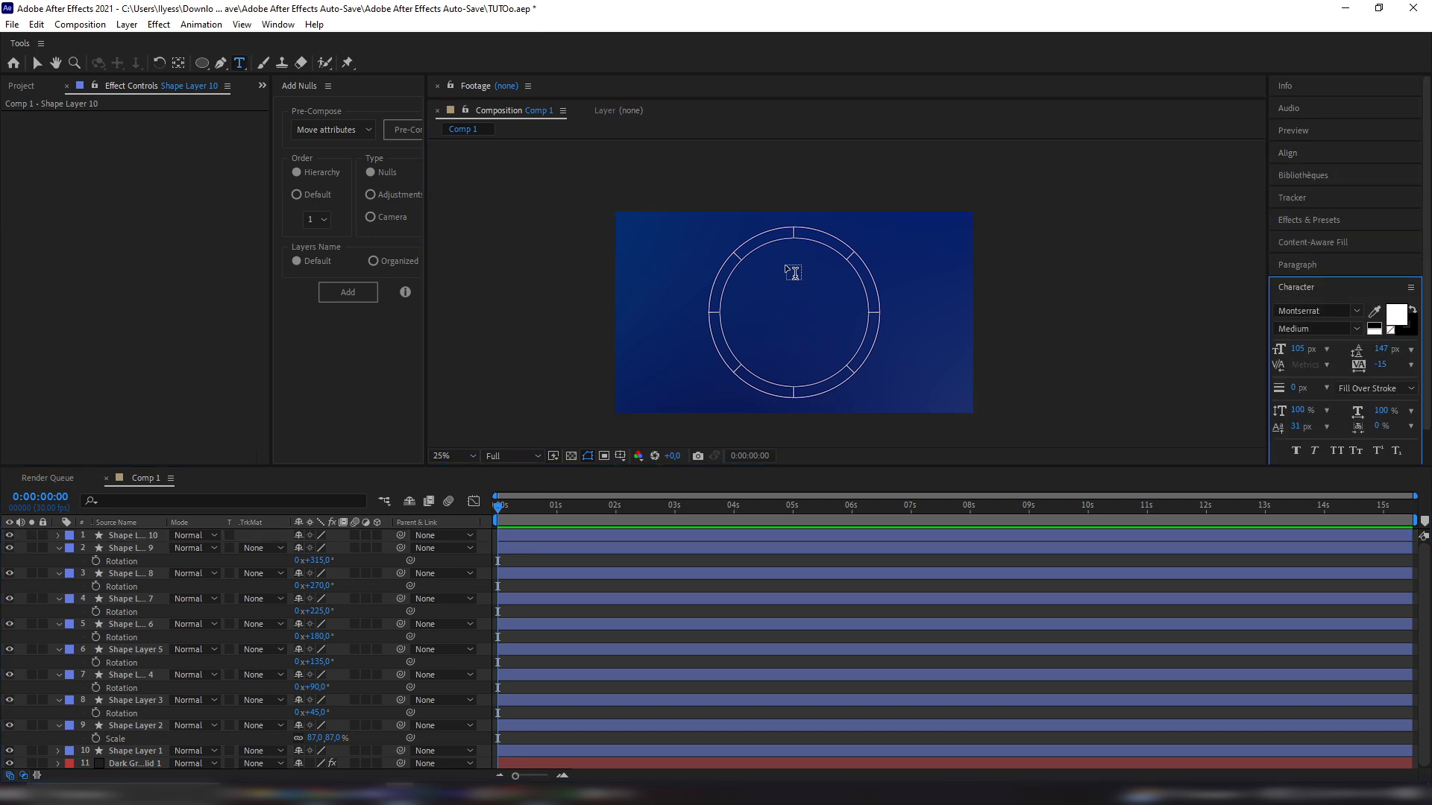
click(785, 264)
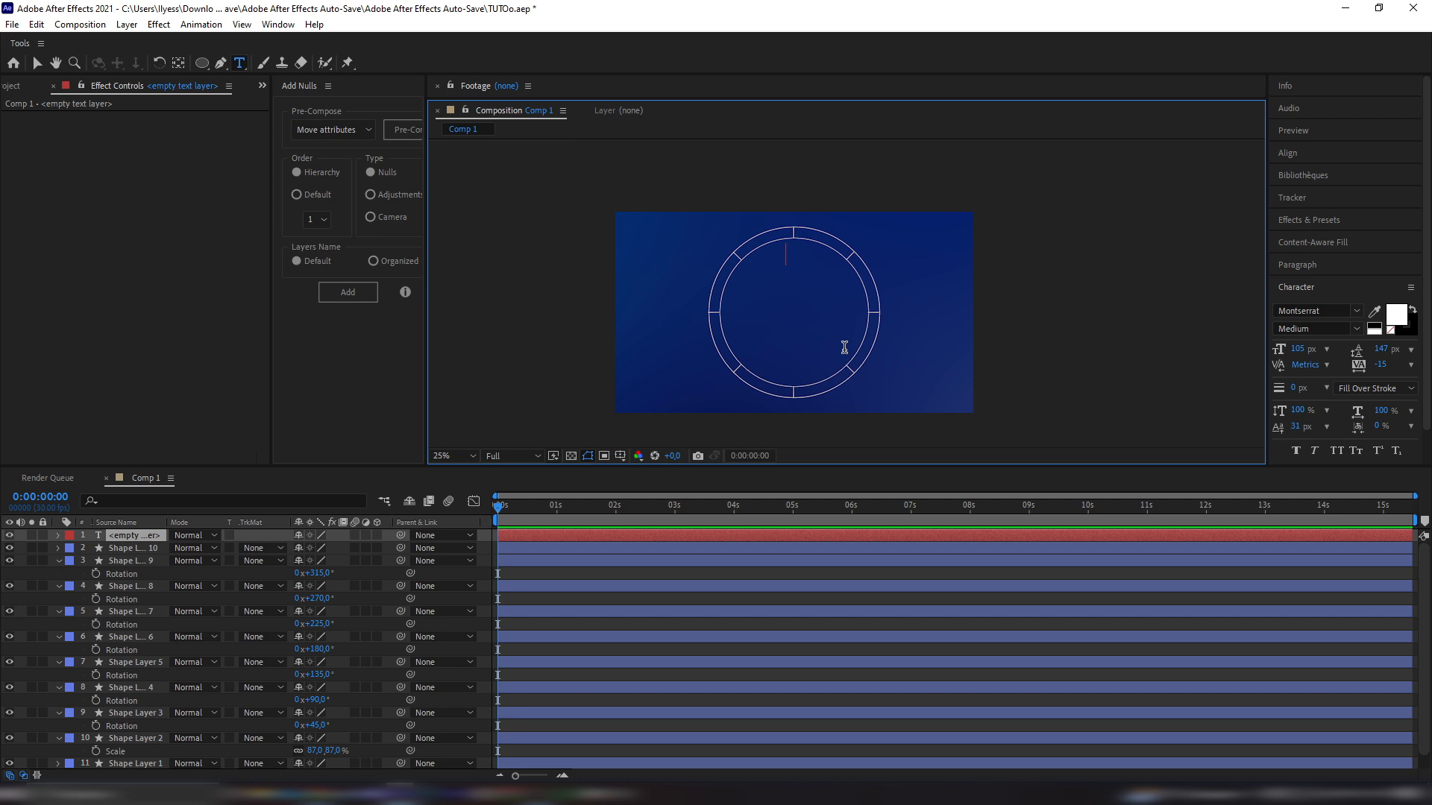
text(1)
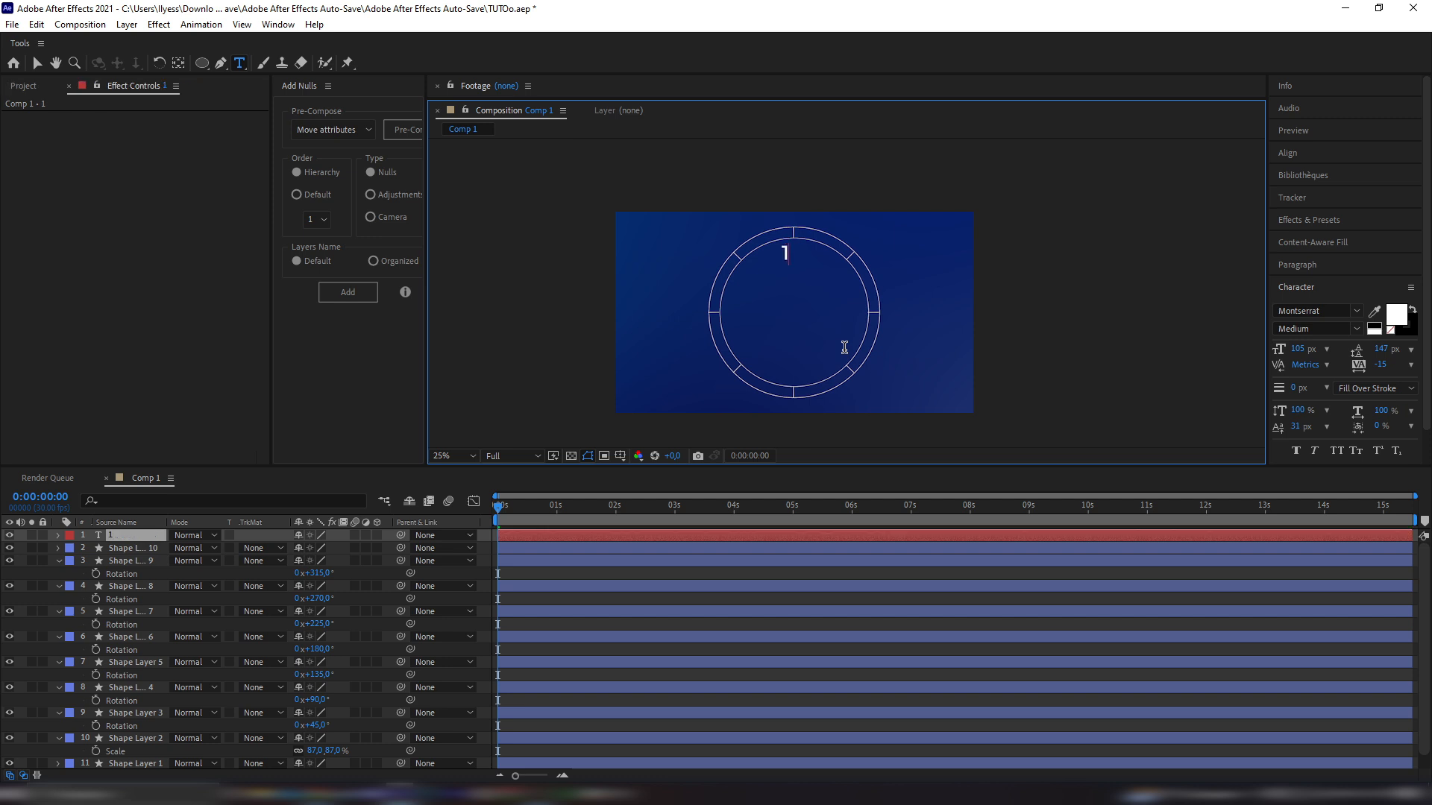
key(Escape)
Scale down the "1" and rotate it about -29° so it follows the ring's curve in the upper-left segment
key(v)
scroll(839, 358, up, 4)
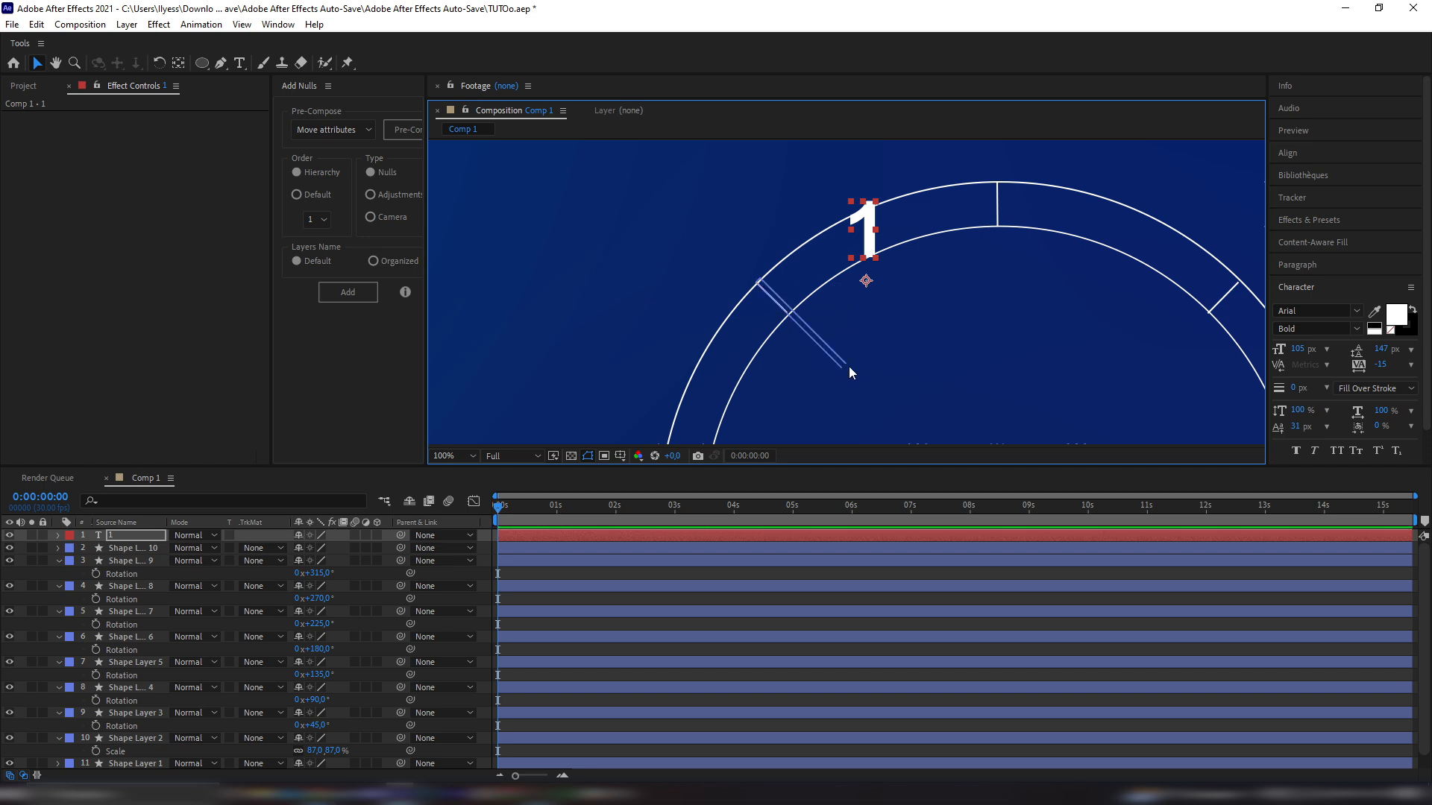
key(s)
mouse_move(317, 550)
mouse_down()
mouse_move(295, 564)
mouse_move(306, 558)
mouse_up()
key(r)
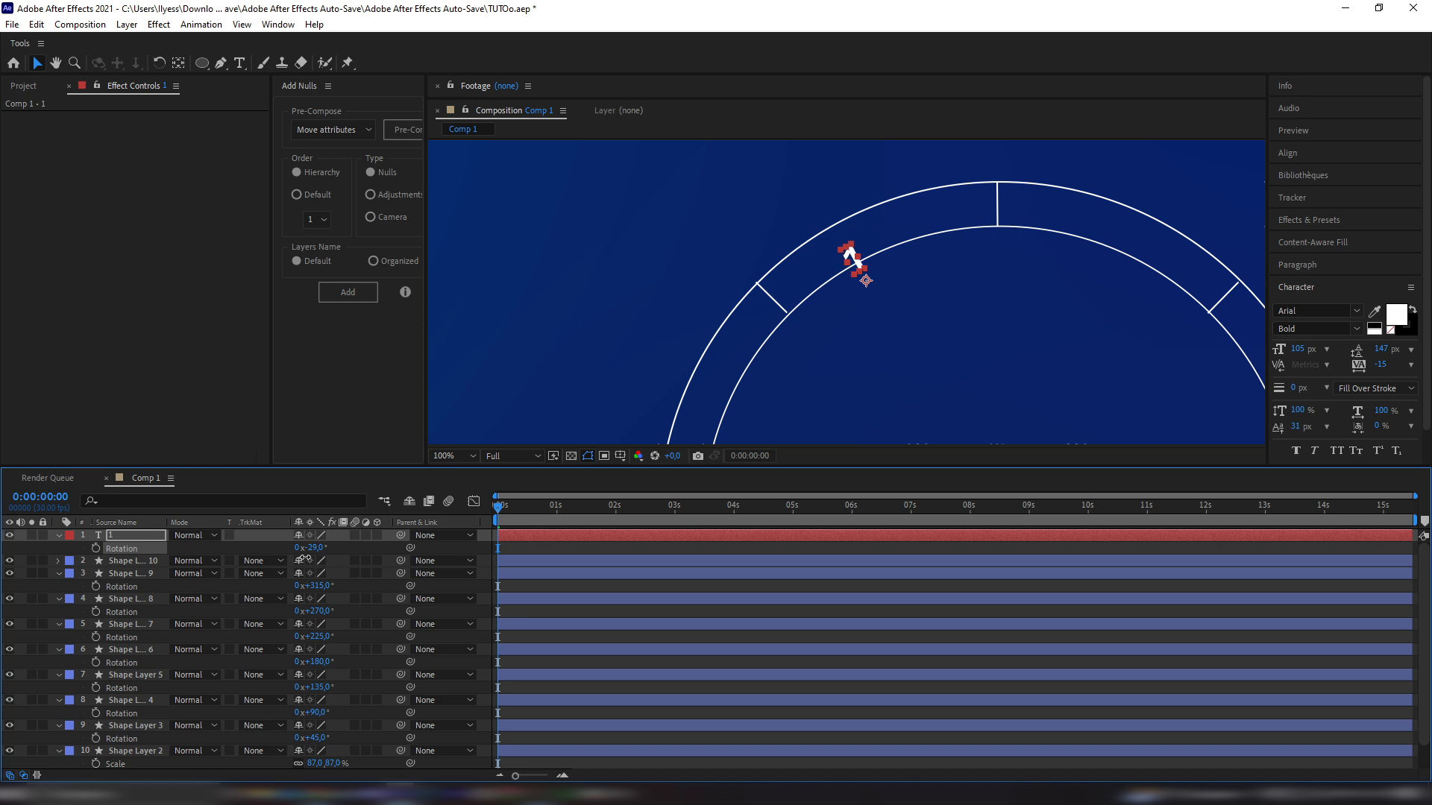
key(period)
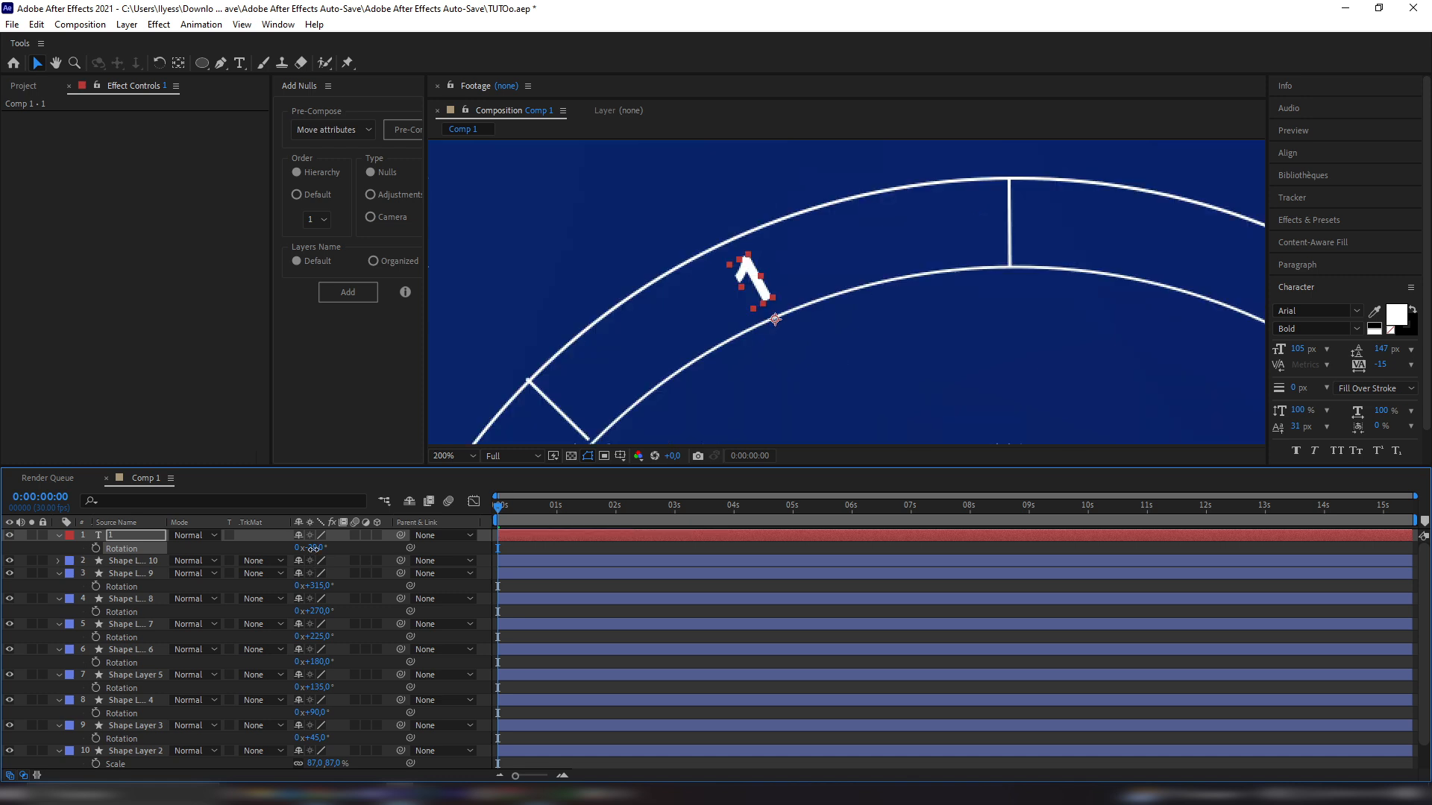
key(comma)
key(comma)
click(624, 331)
key(comma)
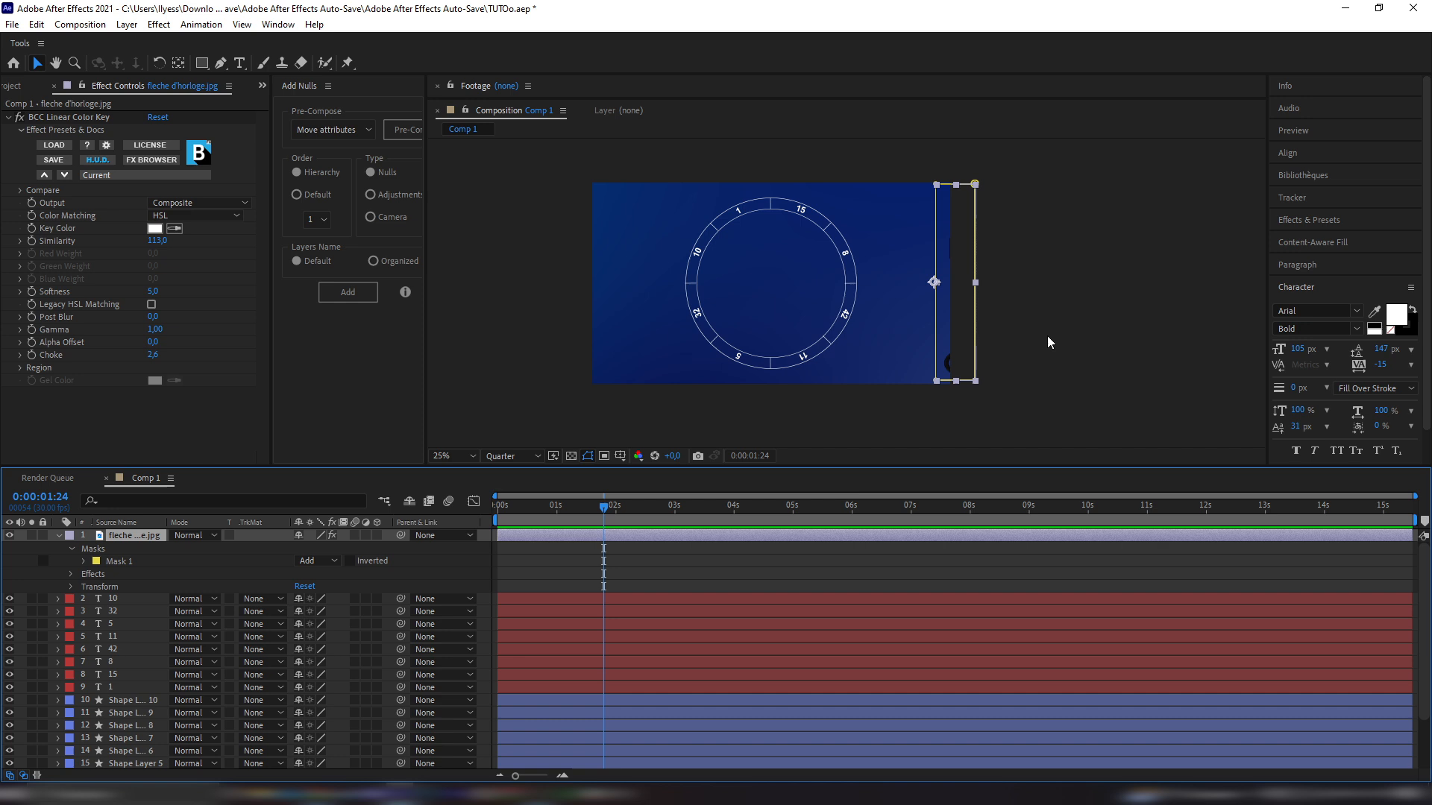
Move the clock hand image to the center of the dial and scale it to 58%
drag(963, 253, 789, 253)
click(599, 536)
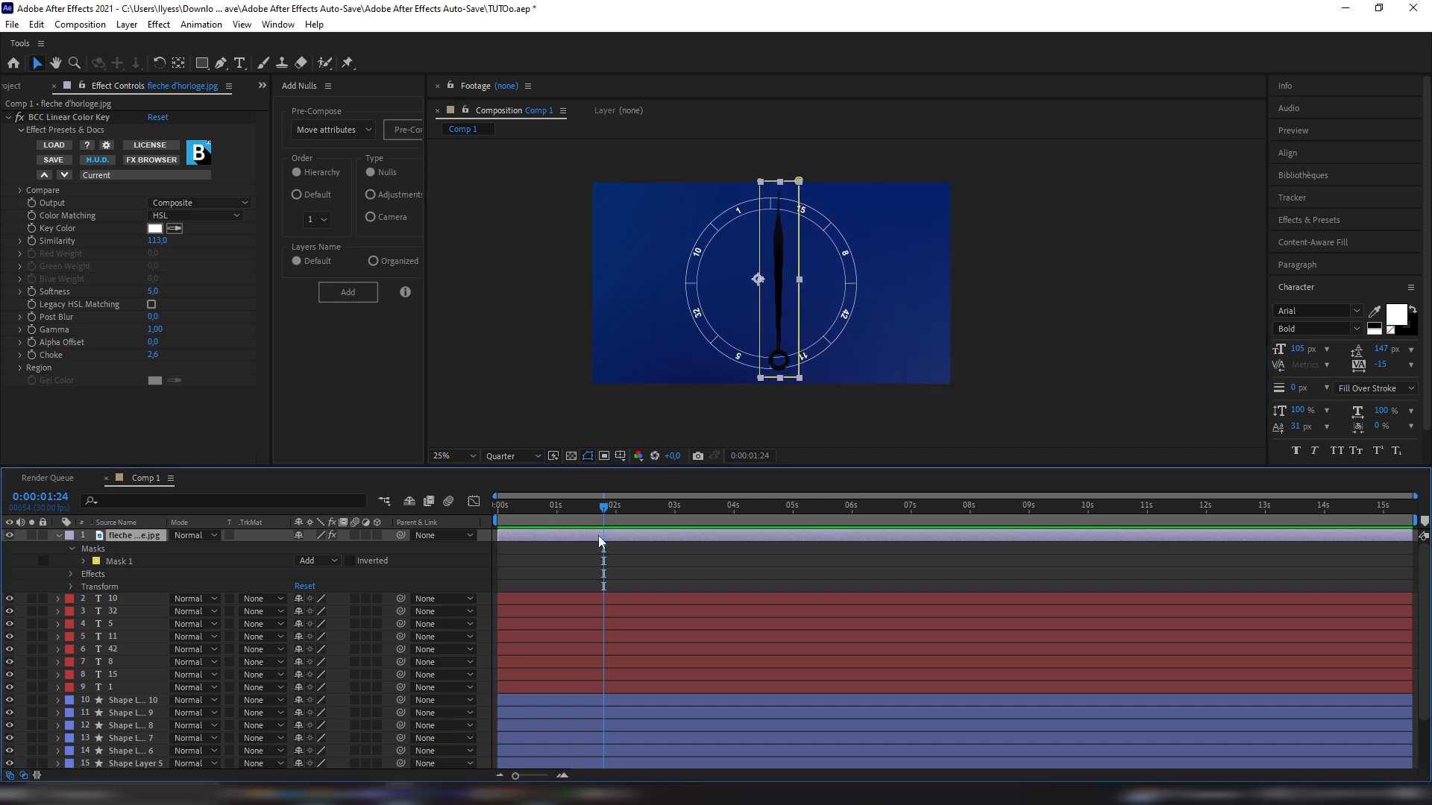
key(s)
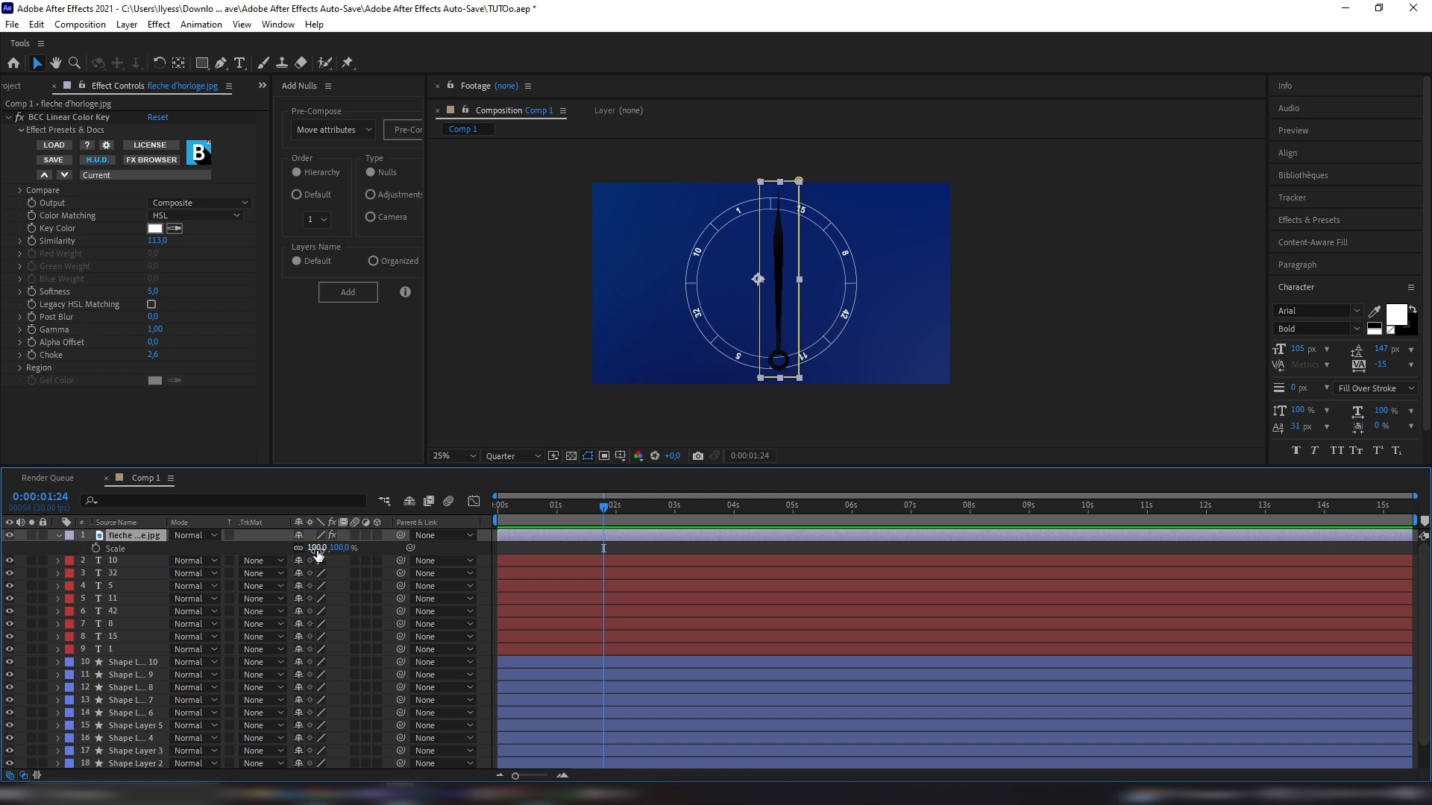
drag(317, 553, 287, 553)
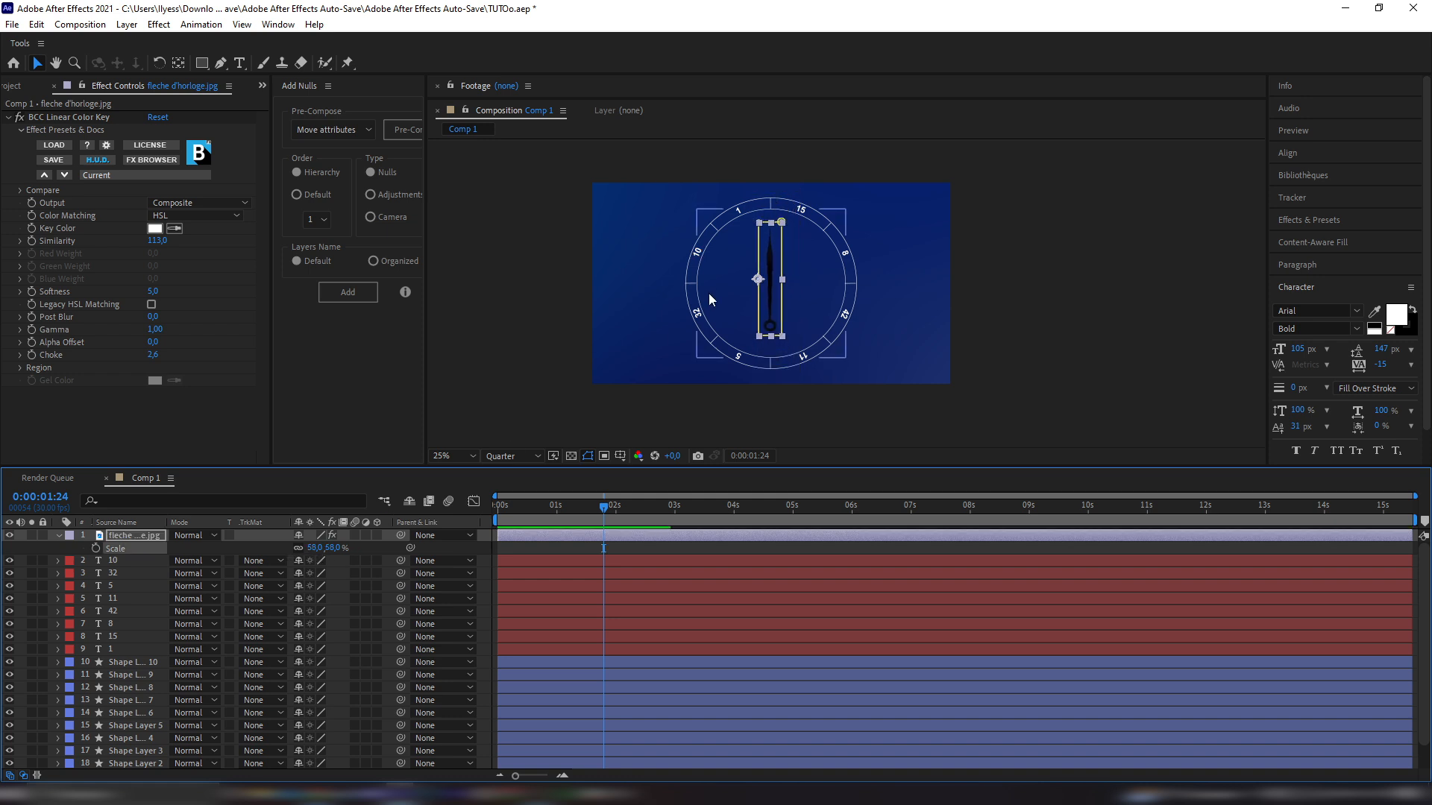
Set the clock hand's anchor point to 711, 1129 at its ring end and move that pivot to the dial's center
scroll(707, 292, up, 3)
scroll(707, 292, down, 1)
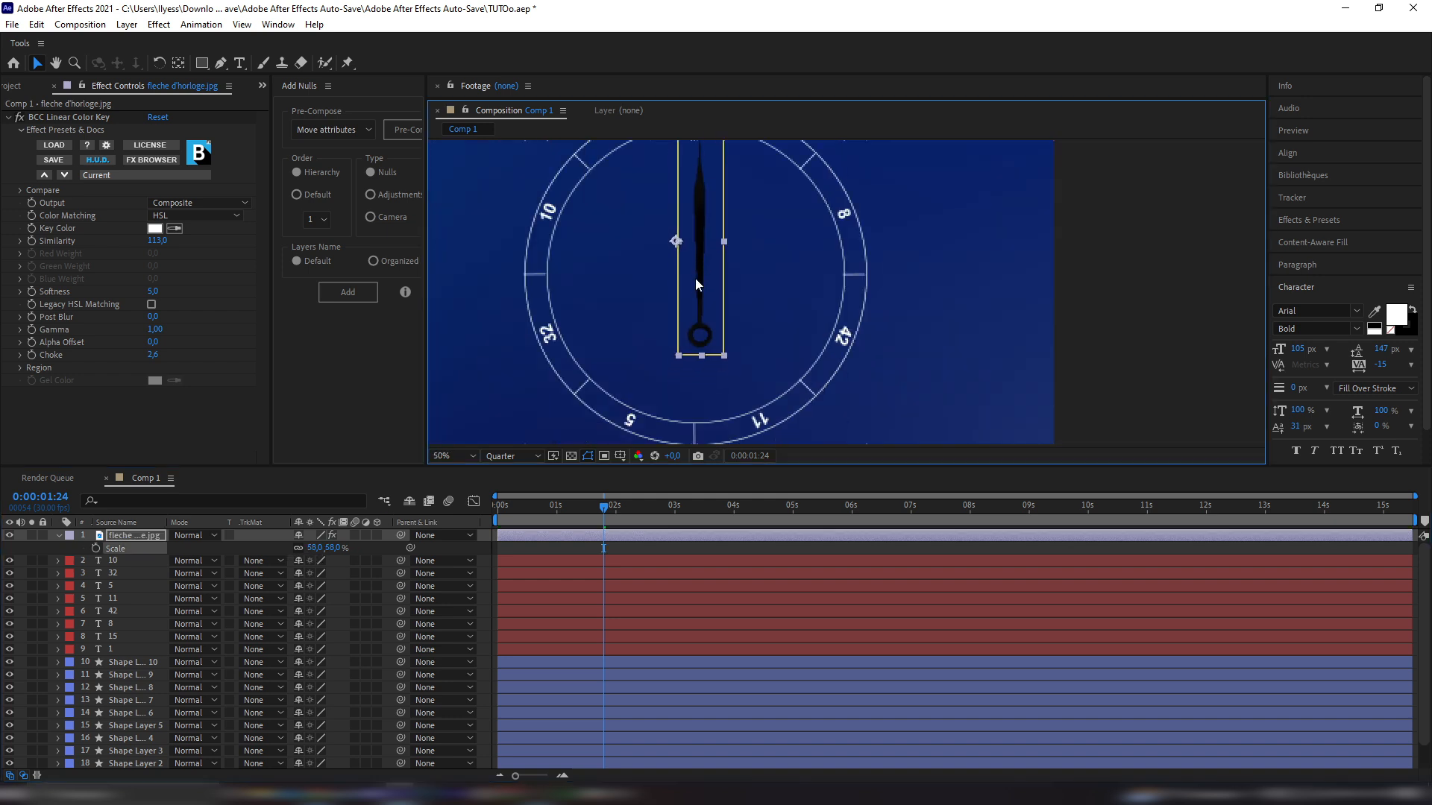
scroll(695, 279, up, 2)
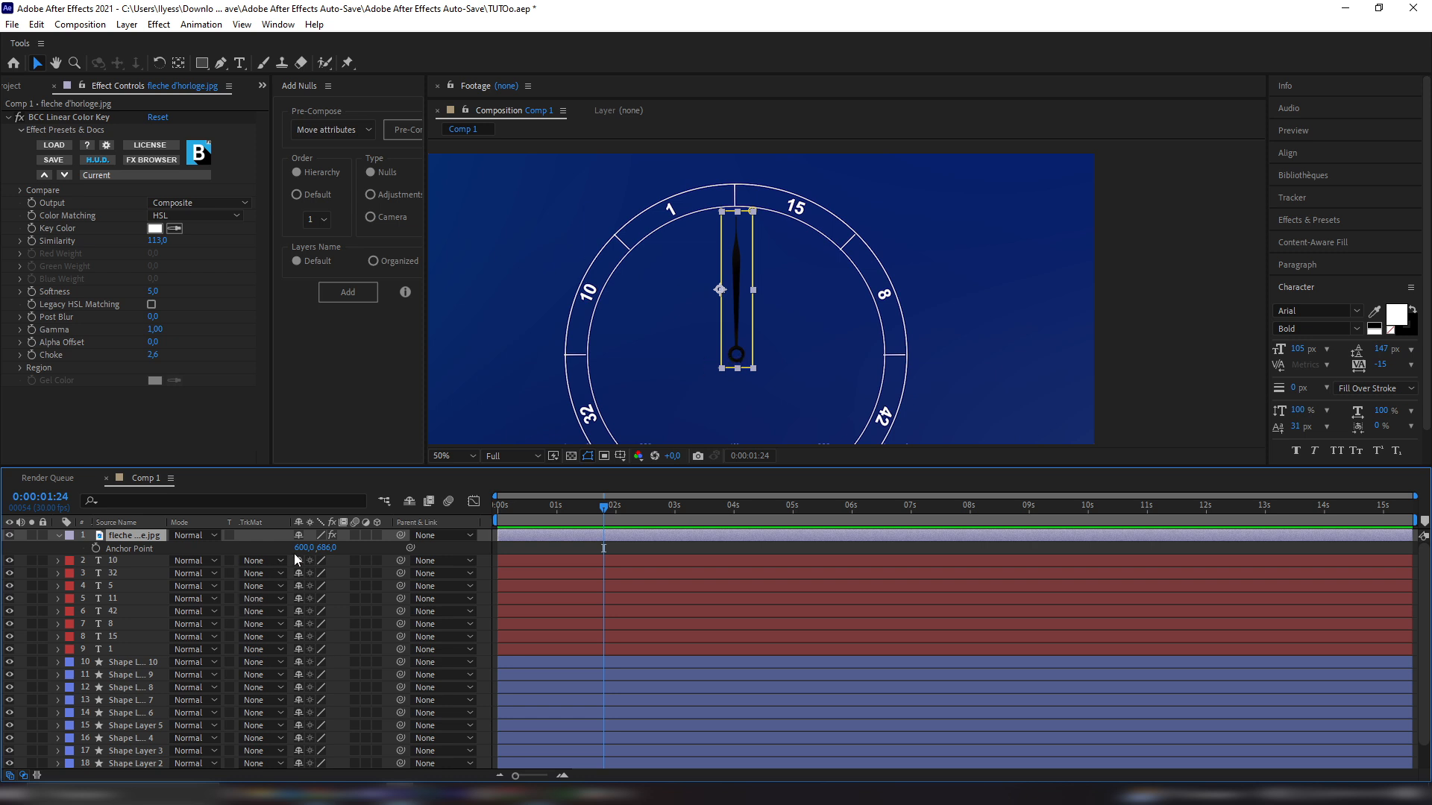
drag(303, 547, 768, 434)
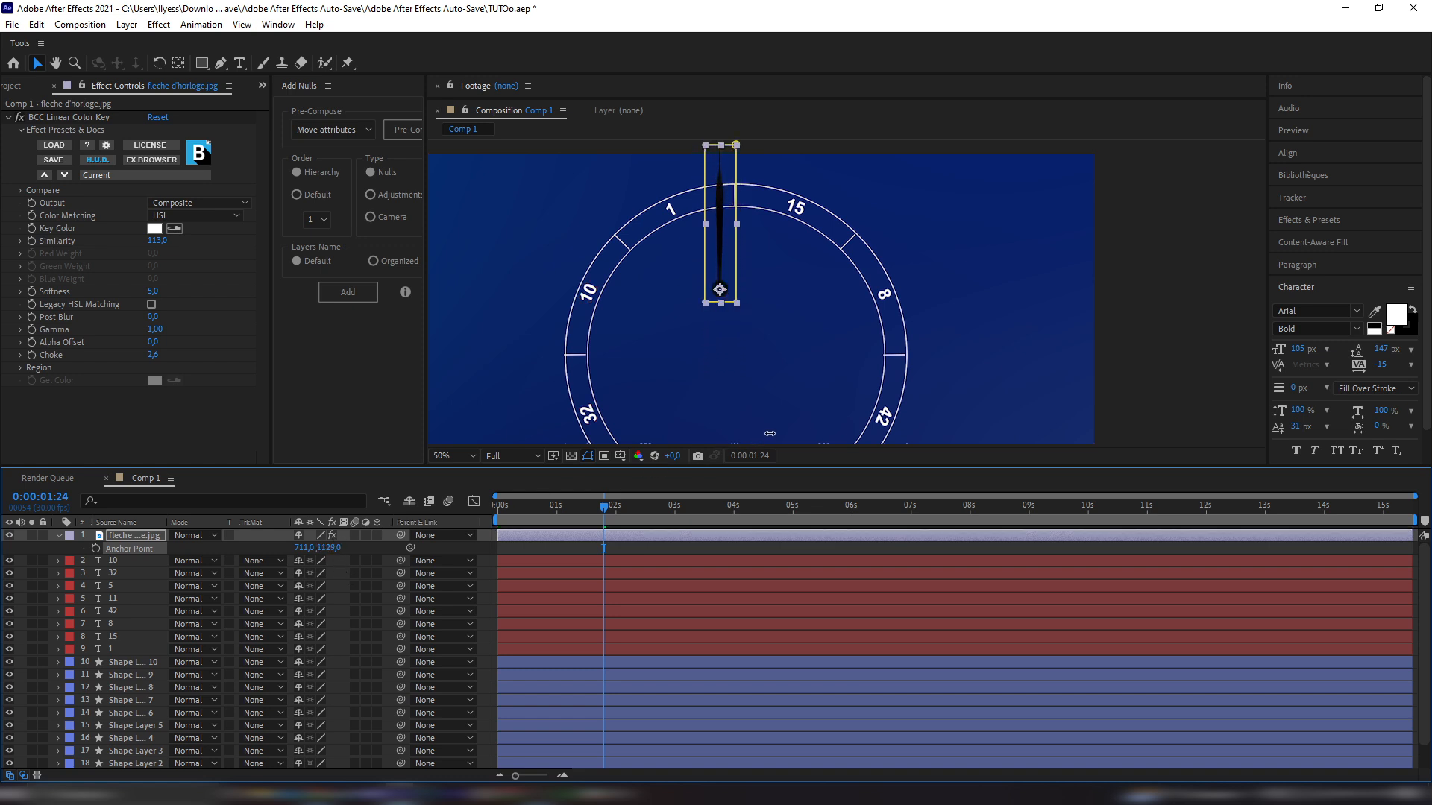
drag(729, 216, 742, 281)
Rotate the clock hand to 2x+358° to test its new pivot
key(shift+slash)
key(r)
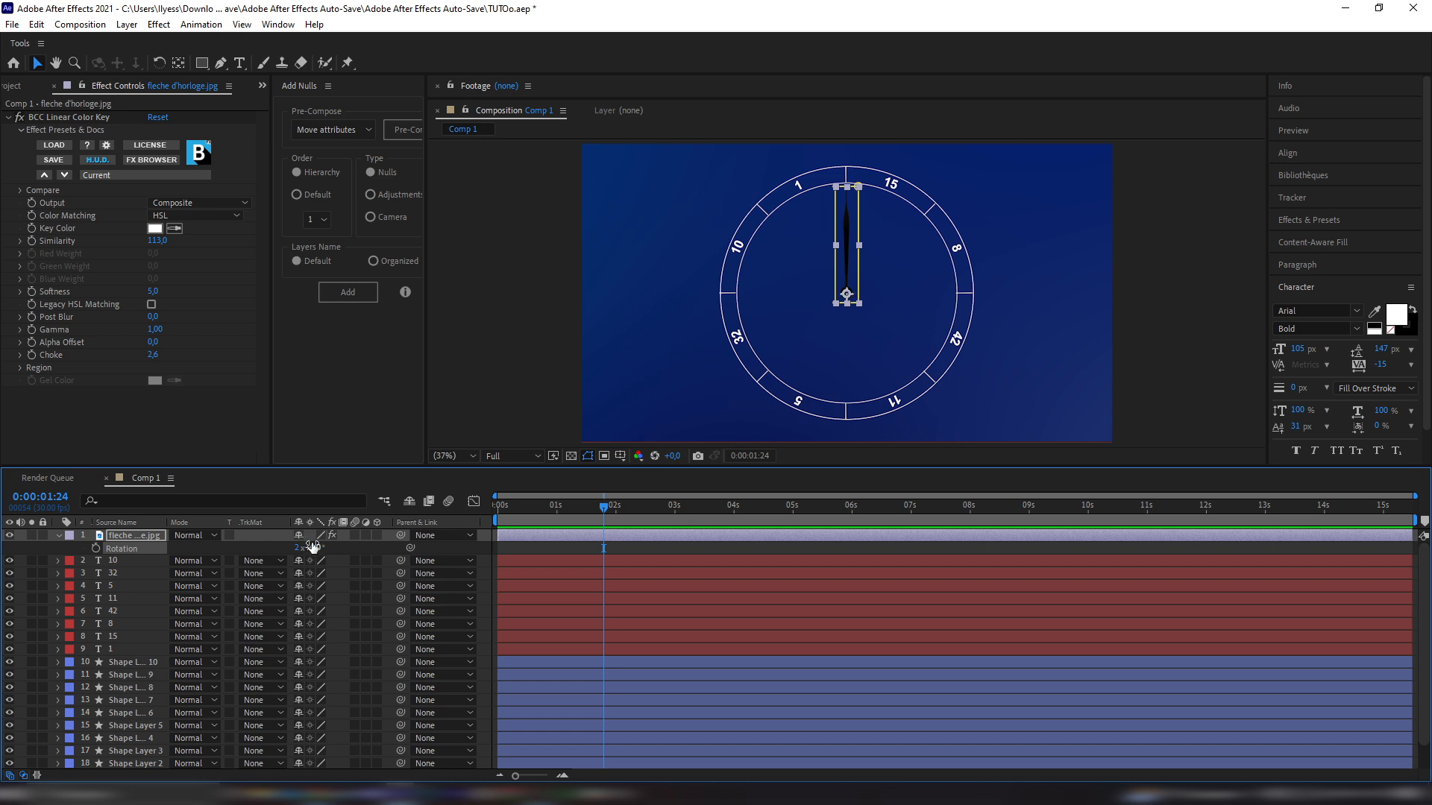
drag(313, 553, 634, 539)
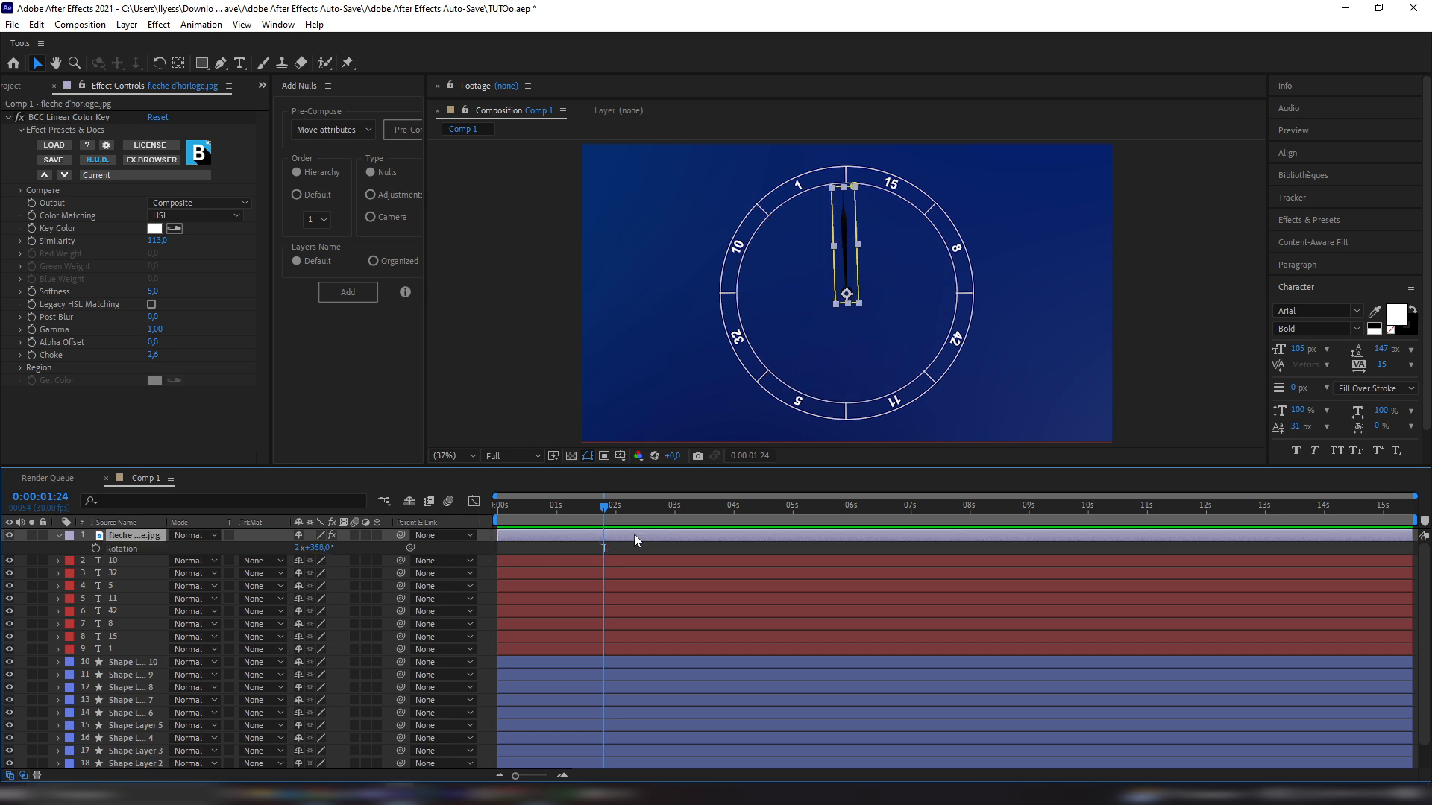
Apply the Tint effect to the clock hand and map black to the orange-yellow FFB933
key(ctrl+space)
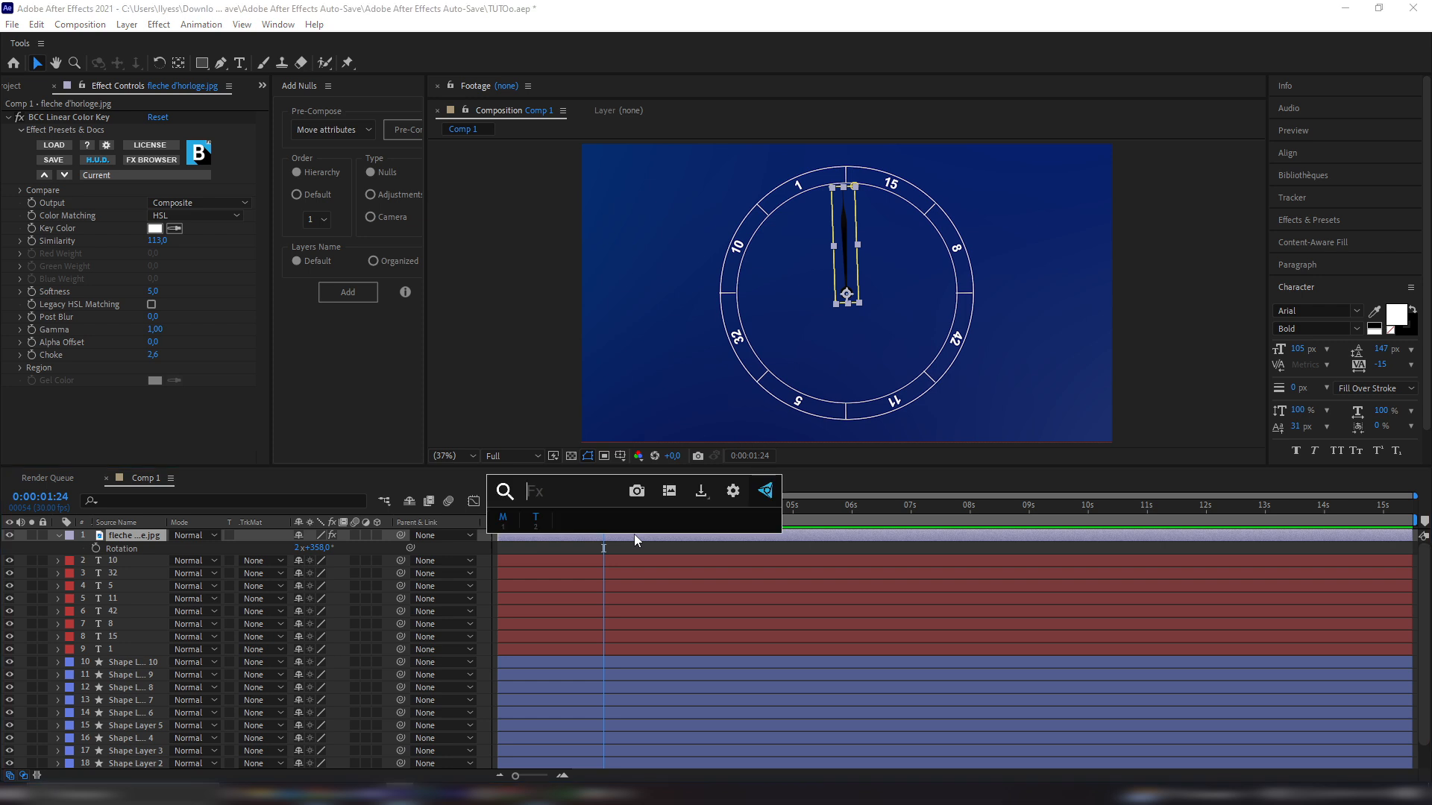
text(tint)
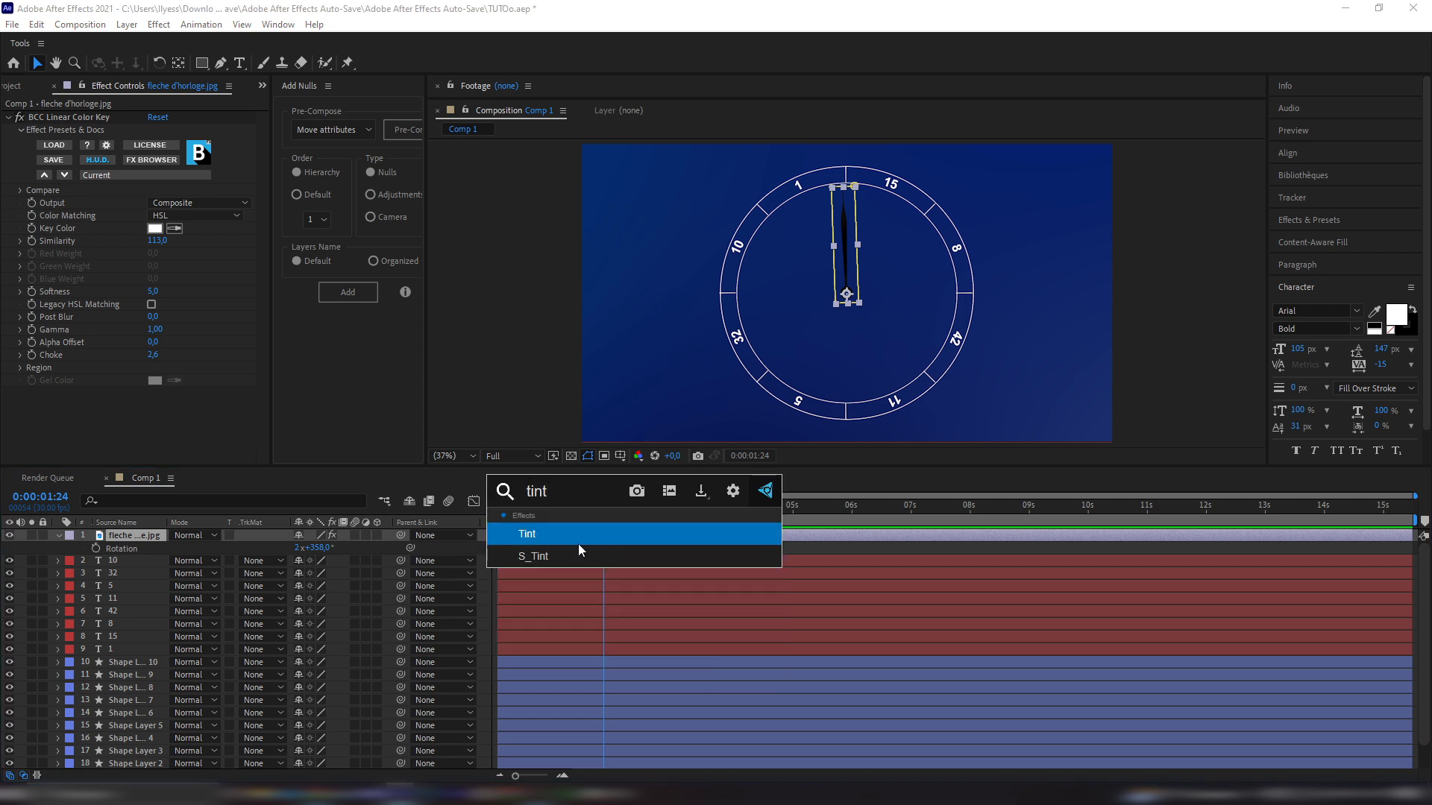
click(579, 541)
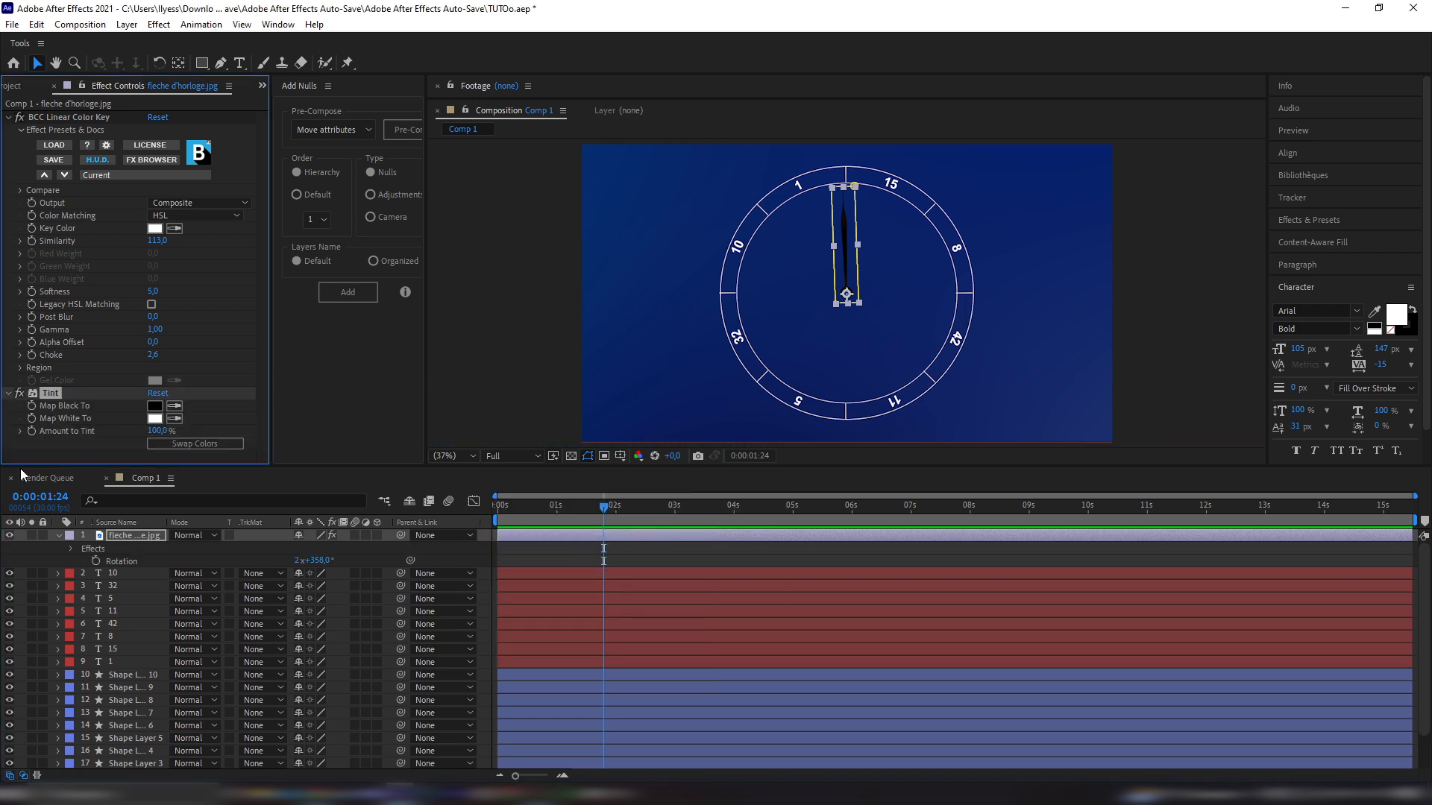
click(154, 406)
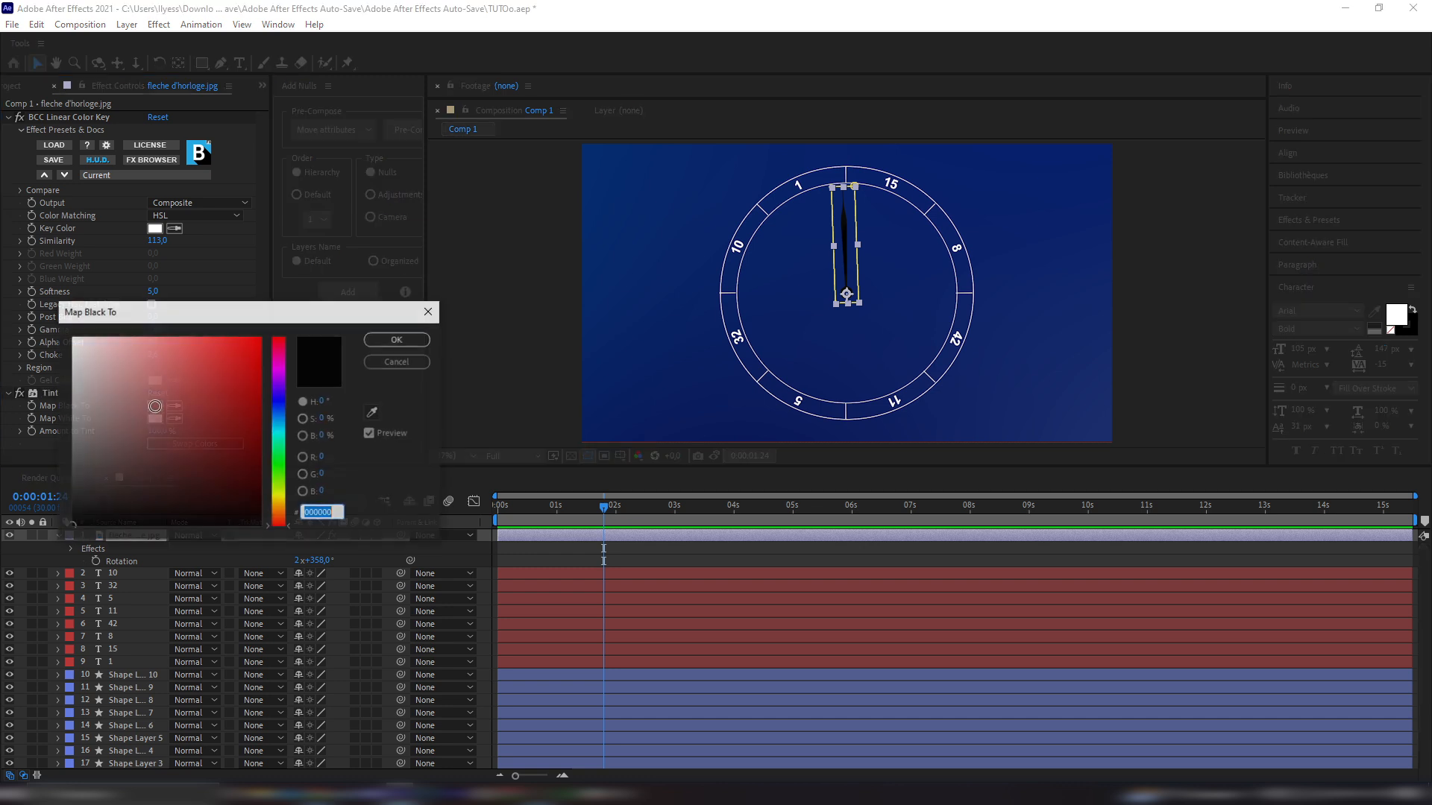
click(224, 390)
click(284, 507)
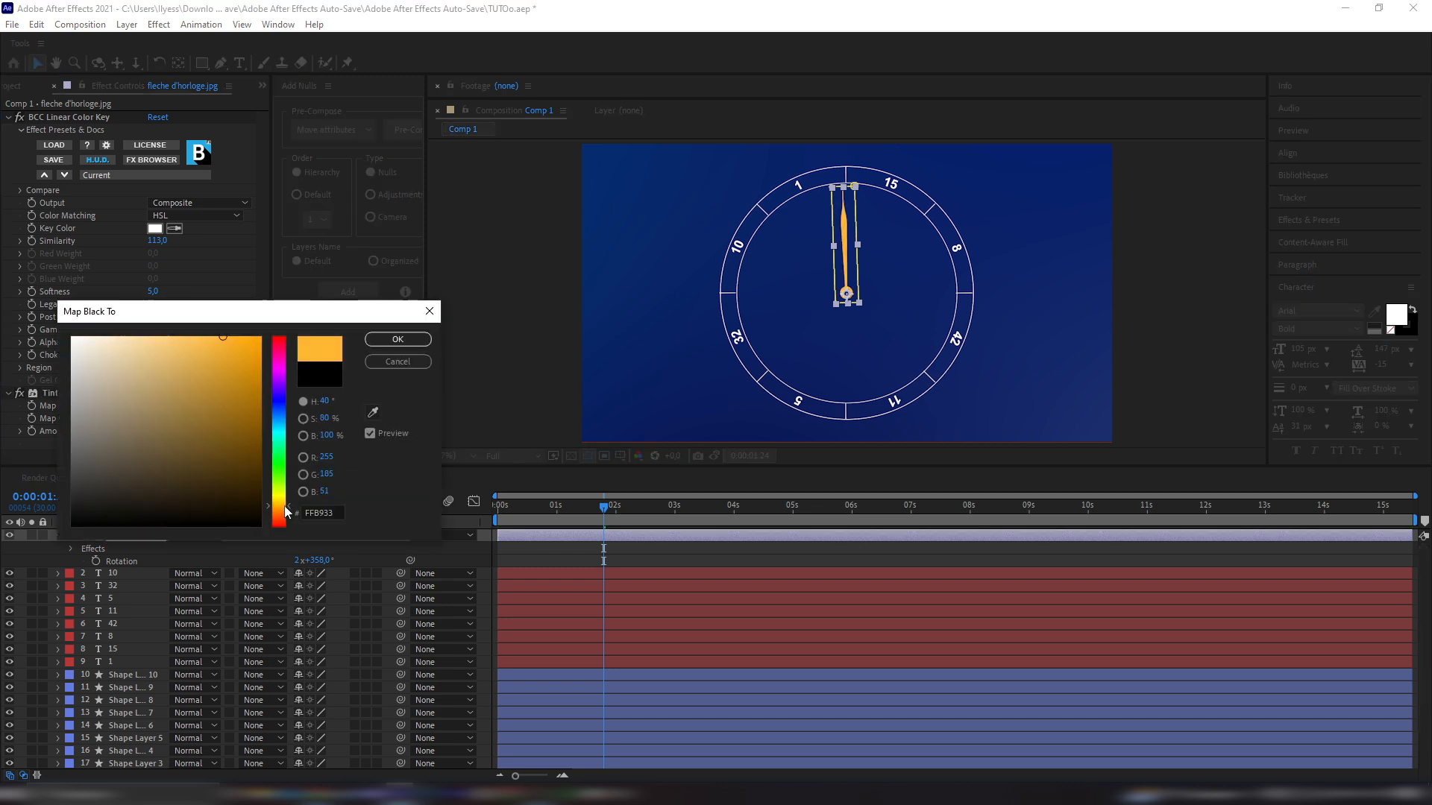
click(396, 339)
click(612, 636)
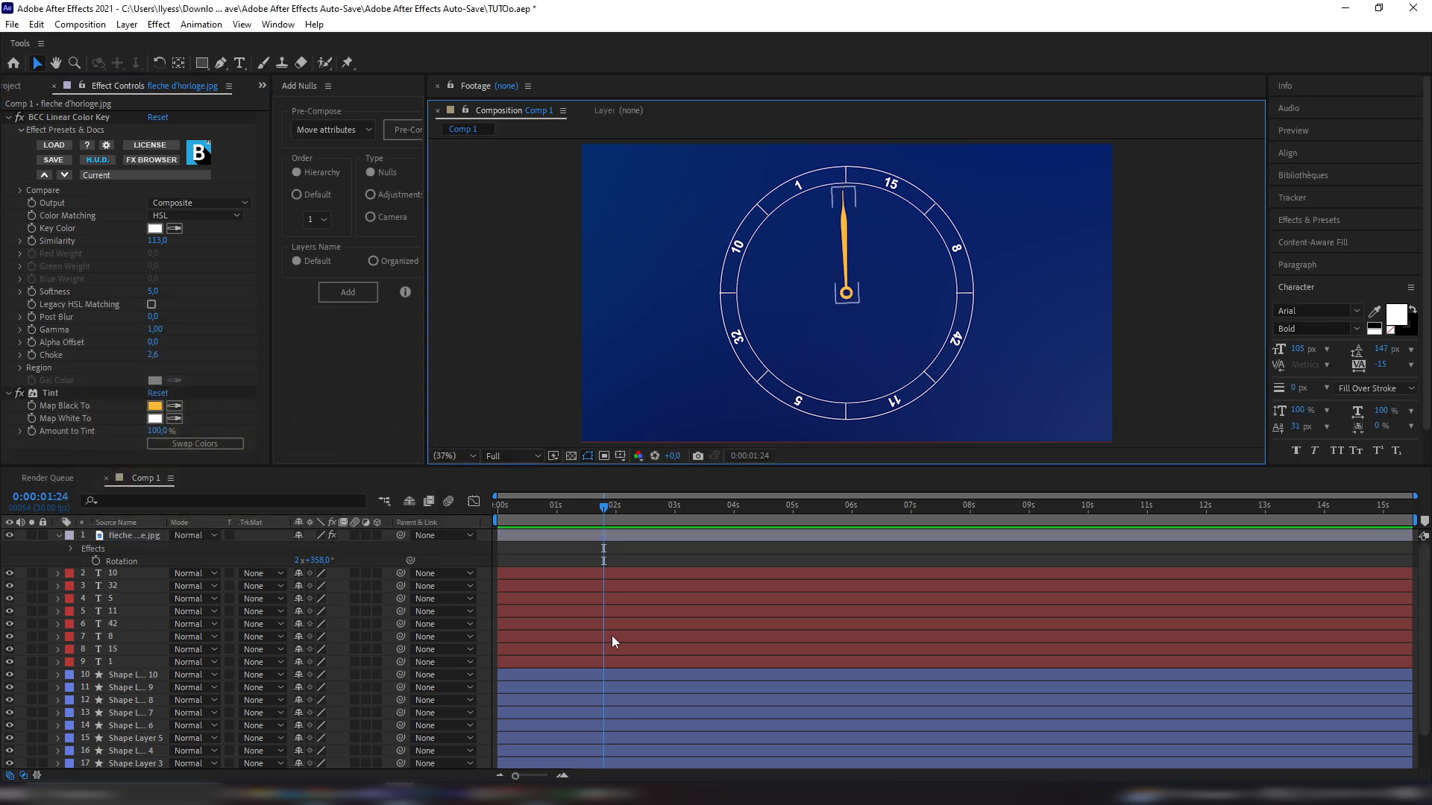
Set the clock hand's rotation to 2x+338°, keyframe it and move that keyframe to about 2.3 s
click(604, 539)
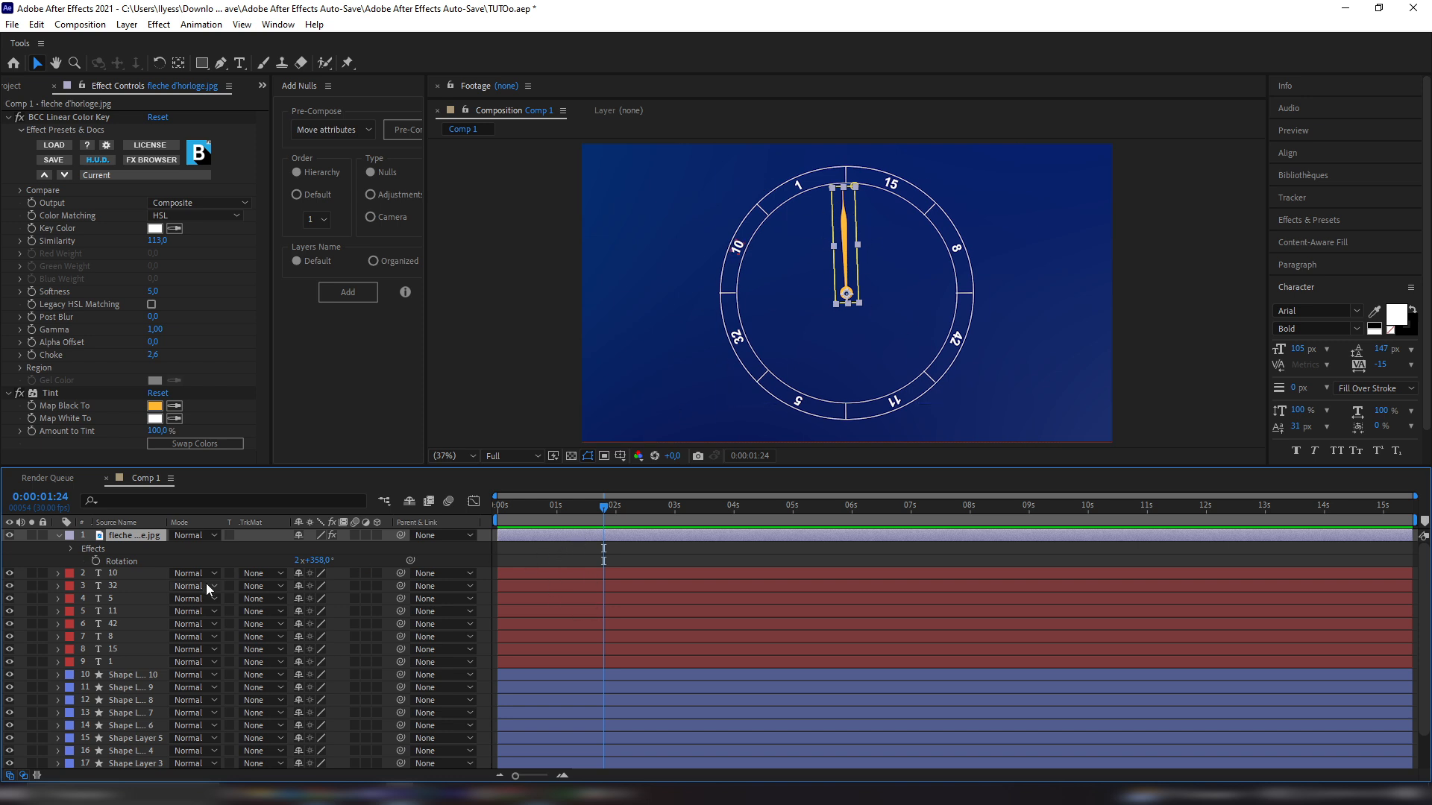
drag(323, 566, 310, 564)
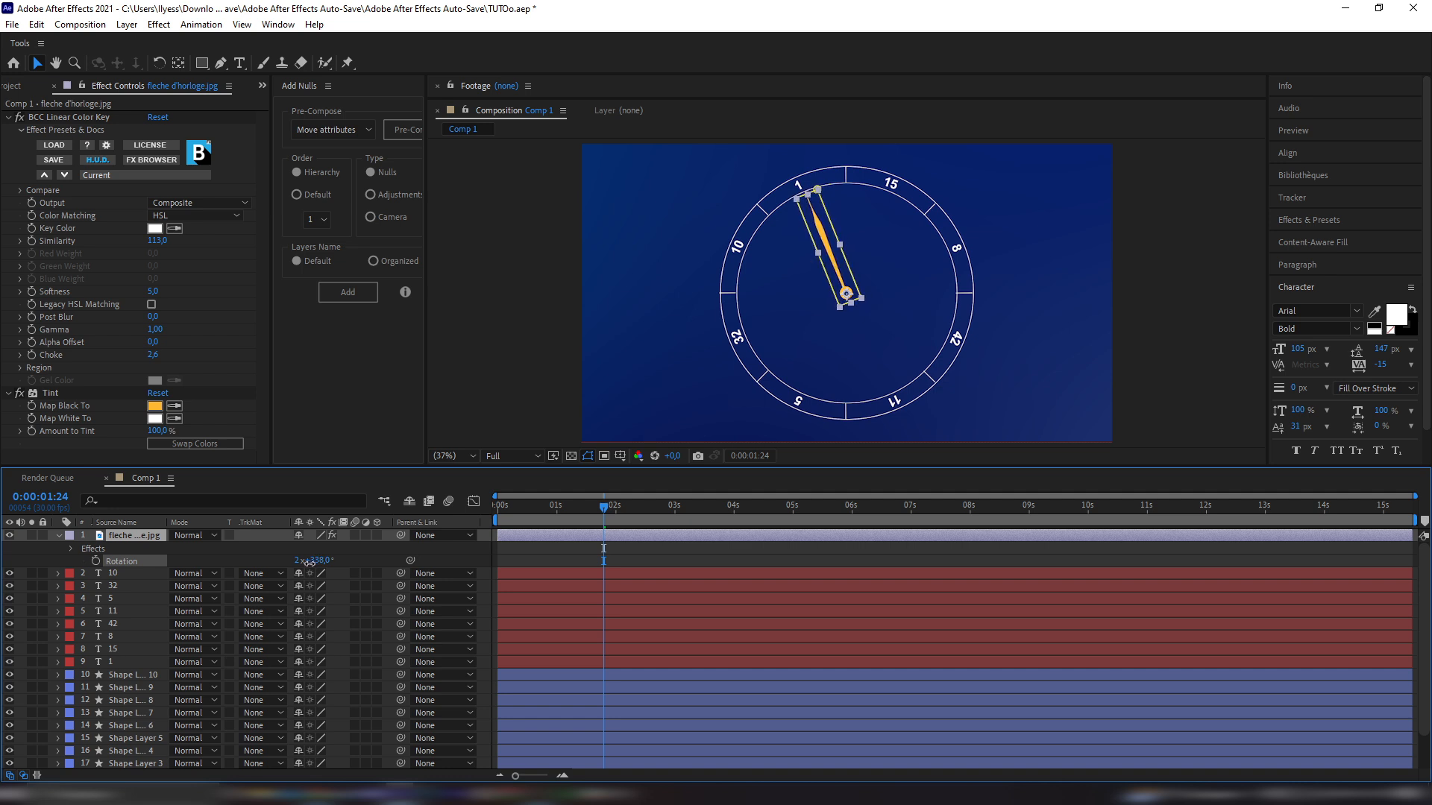
click(95, 560)
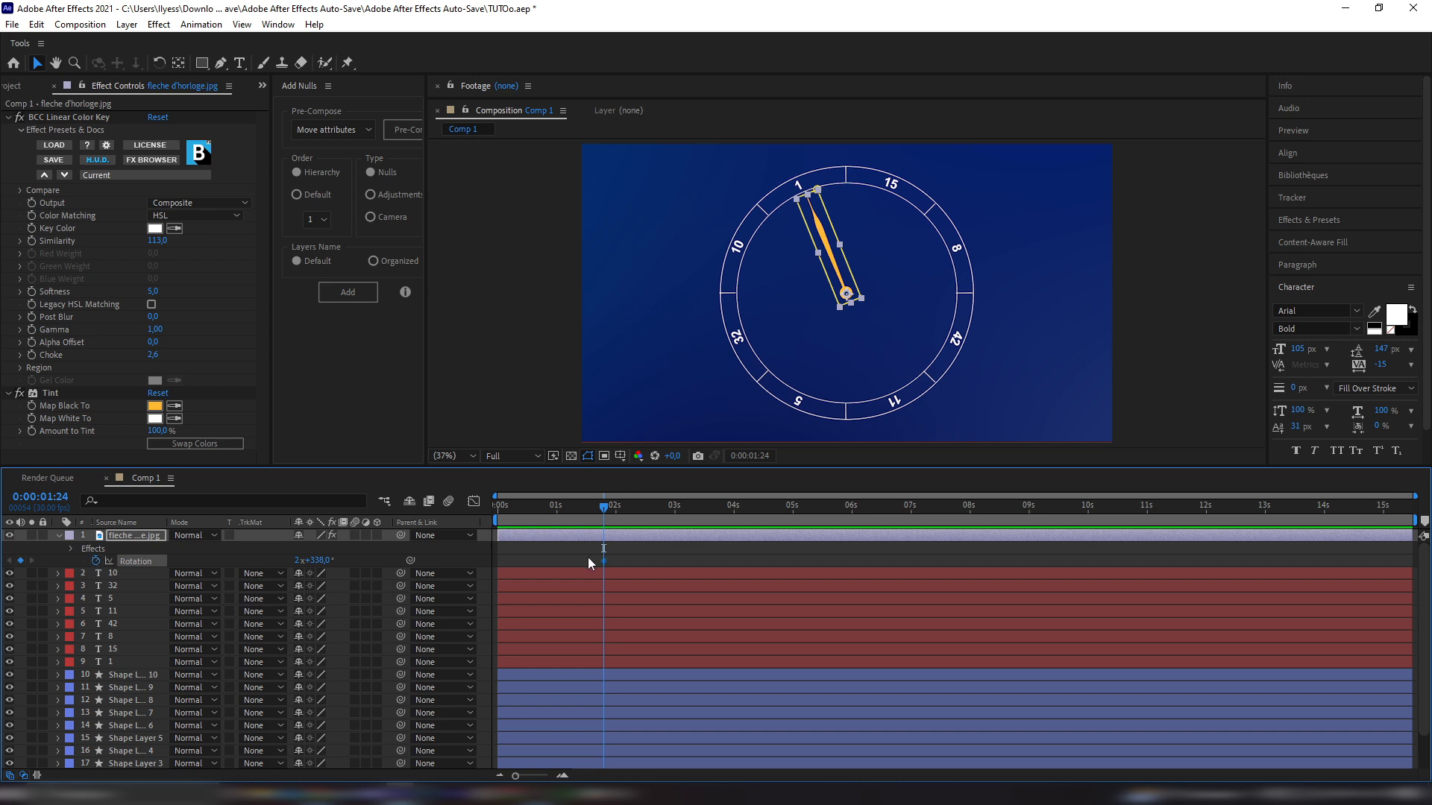
drag(604, 560, 638, 559)
Add a 4x+16° rotation keyframe for the hand, move it to the timeline's start and preview the animation
drag(314, 559, 563, 512)
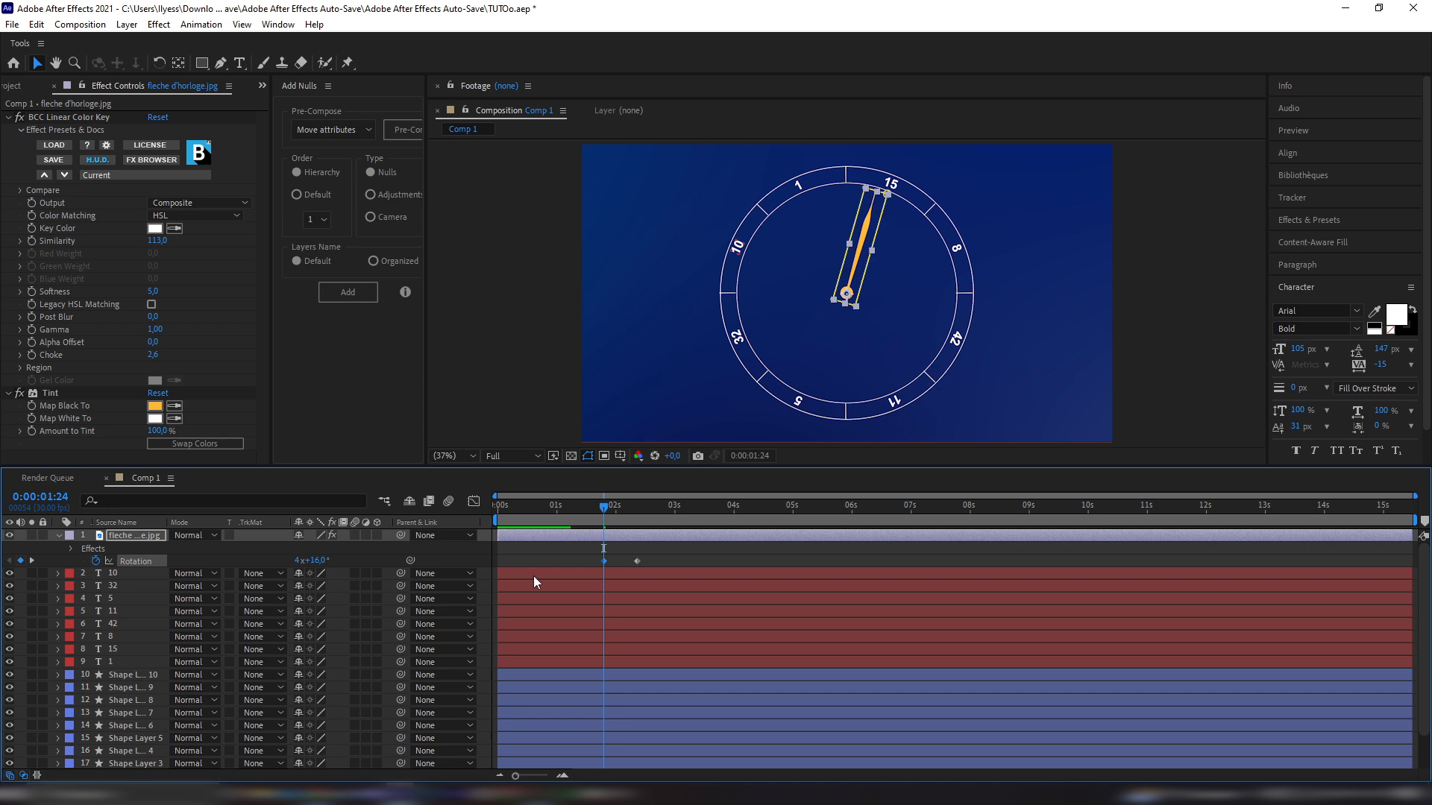
drag(603, 560, 497, 607)
drag(601, 507, 497, 507)
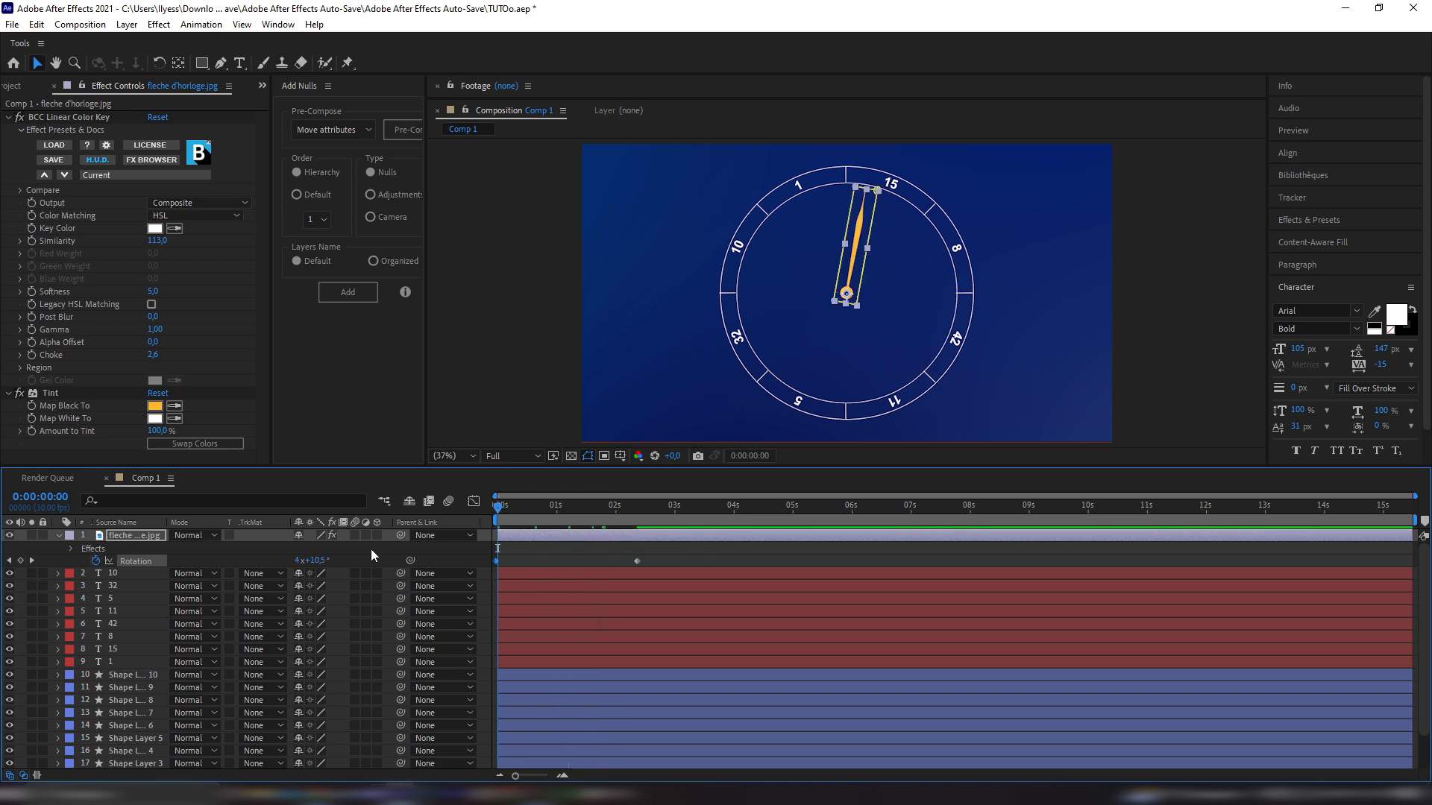
key(space)
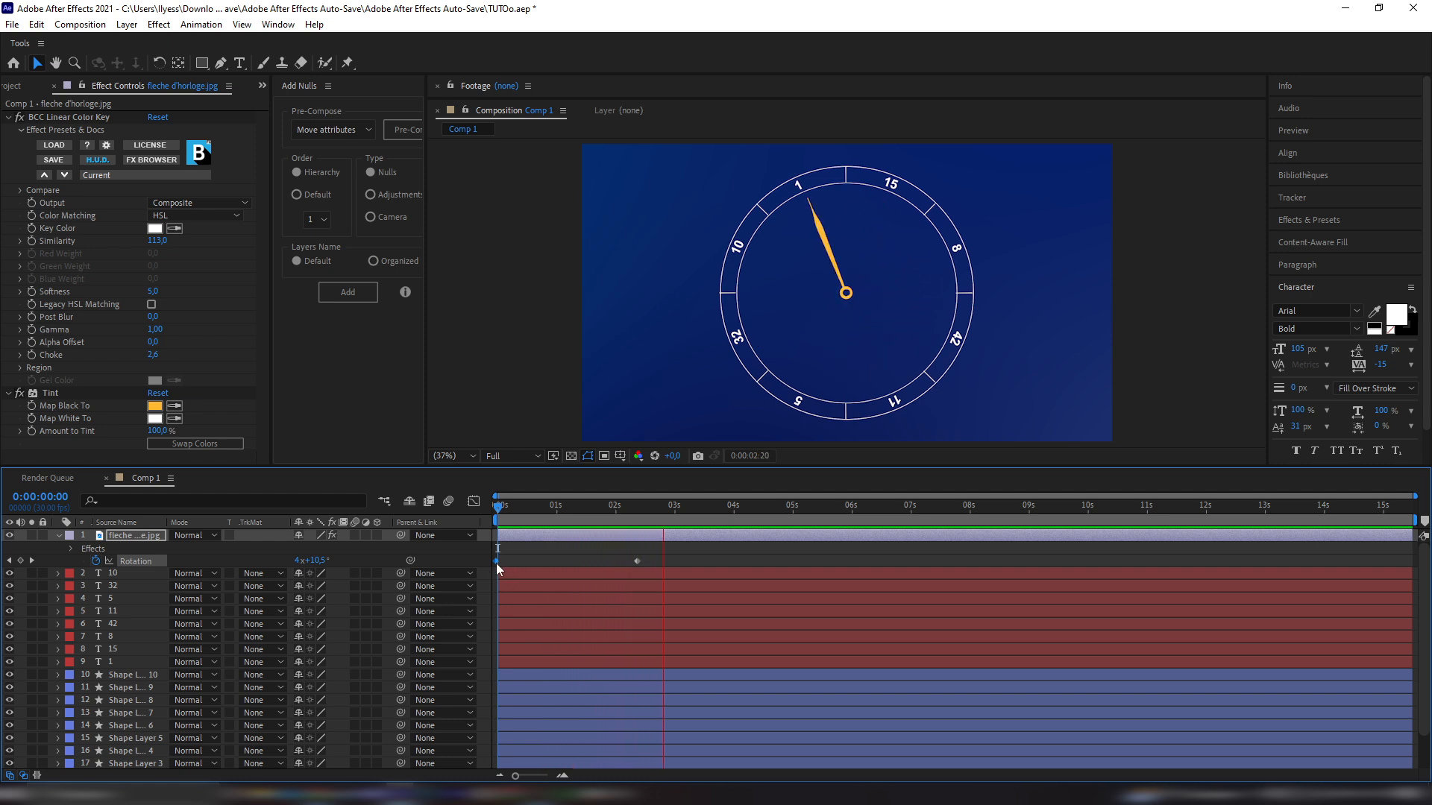
Align the hand's first rotation keyframe with time 0 and apply Easy Ease to both rotation keyframes
drag(499, 561, 499, 567)
drag(655, 555, 496, 572)
drag(653, 555, 485, 572)
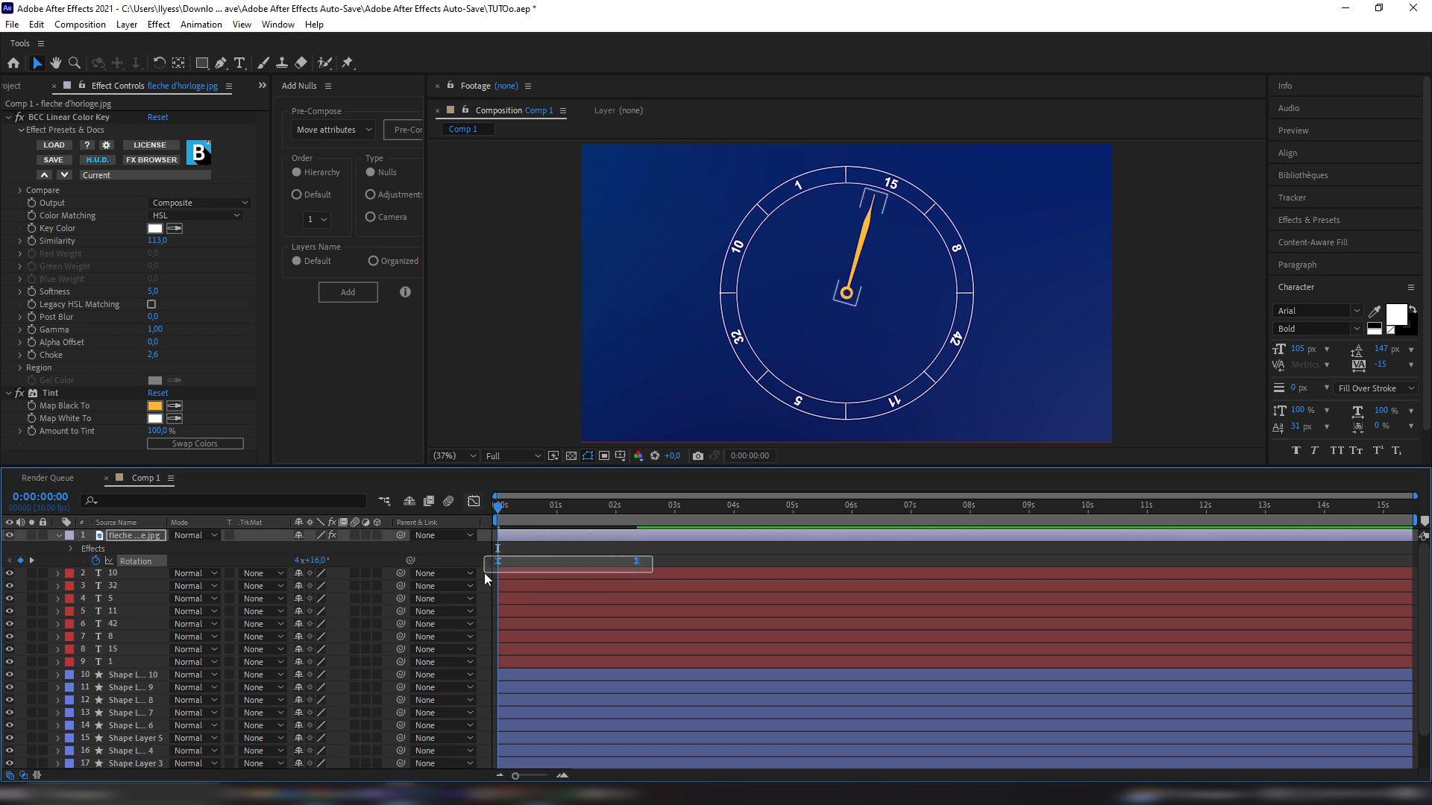
key(F9)
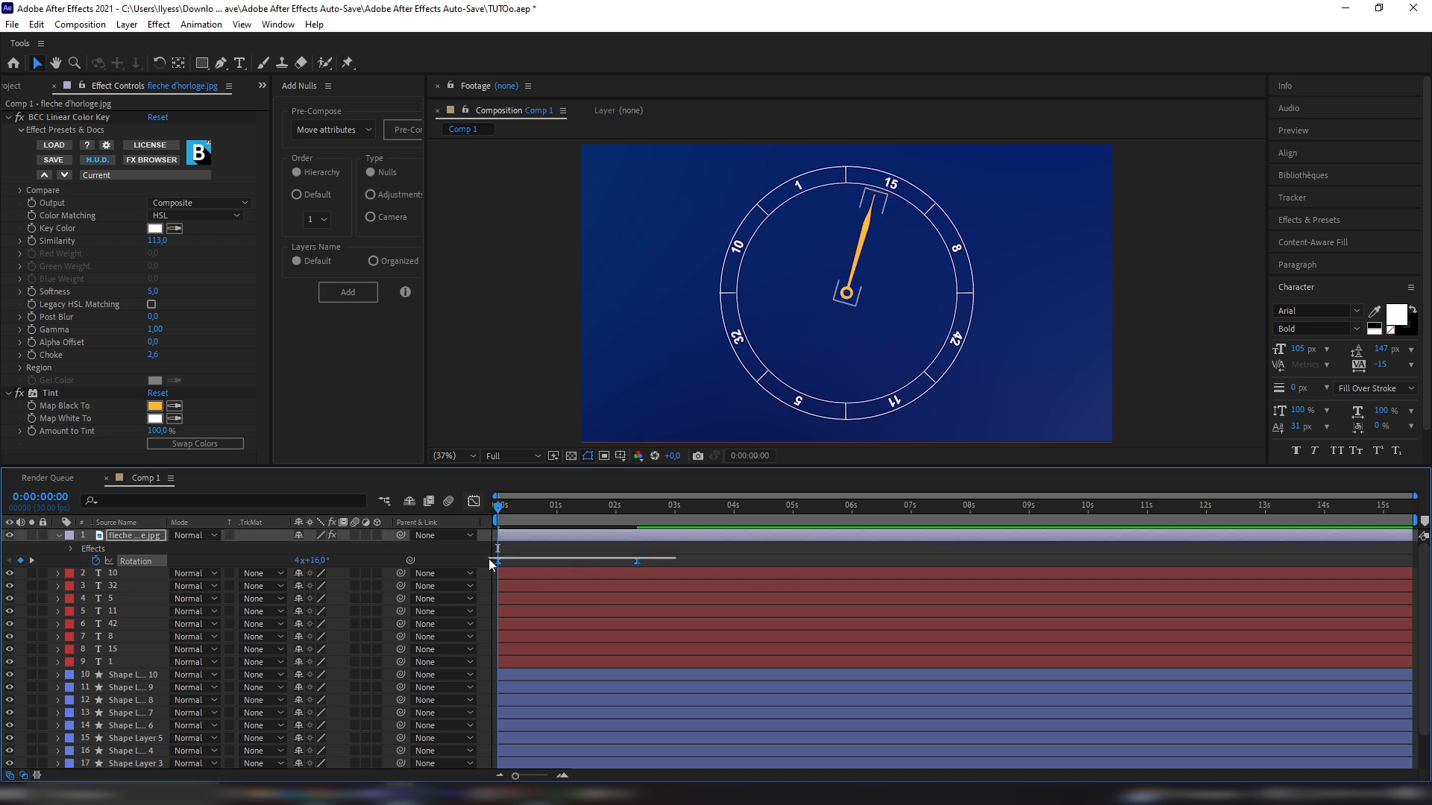
click(530, 560)
drag(654, 556, 497, 572)
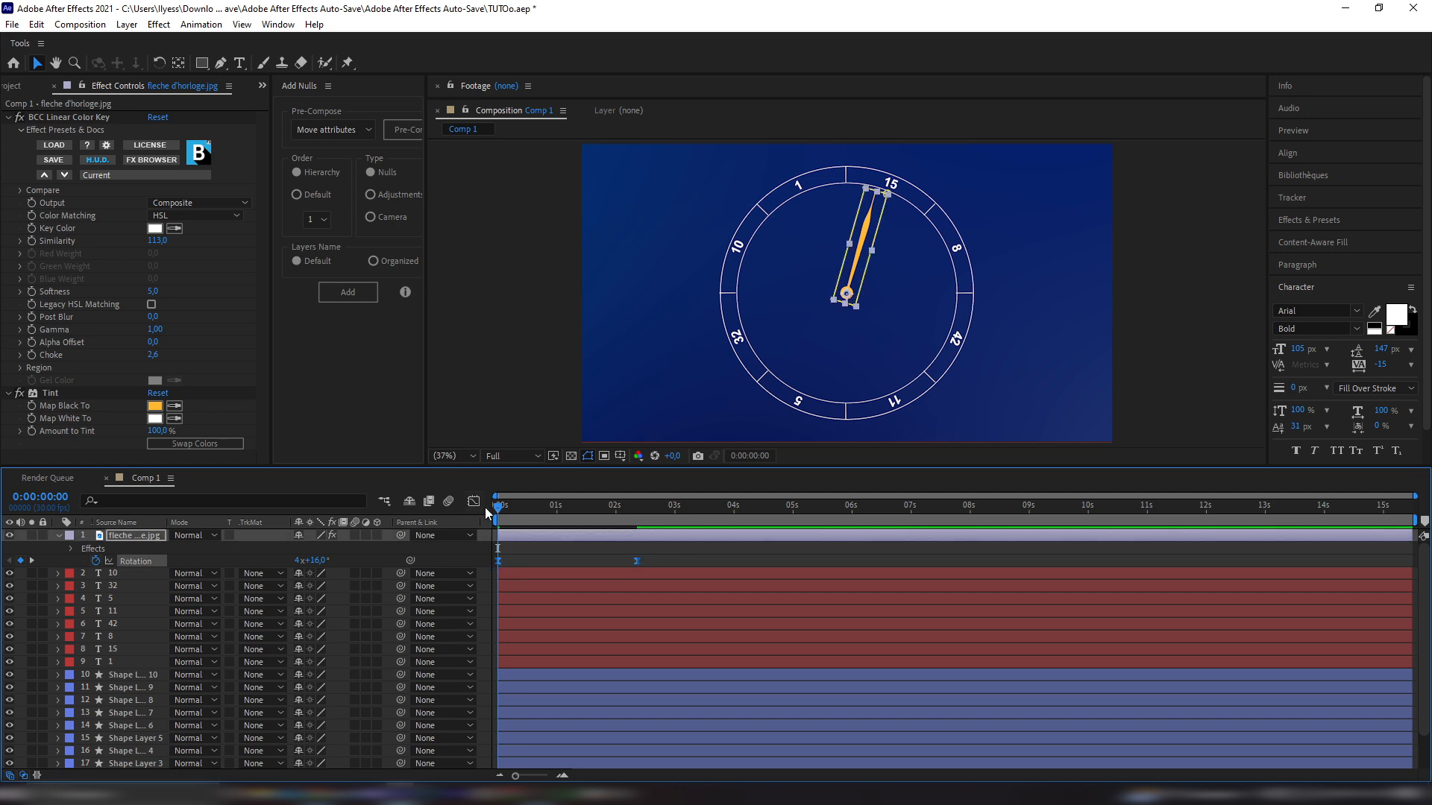
Reshape the hand's rotation speed graph so it peaks right at the start and tapers off, and preview it
click(473, 502)
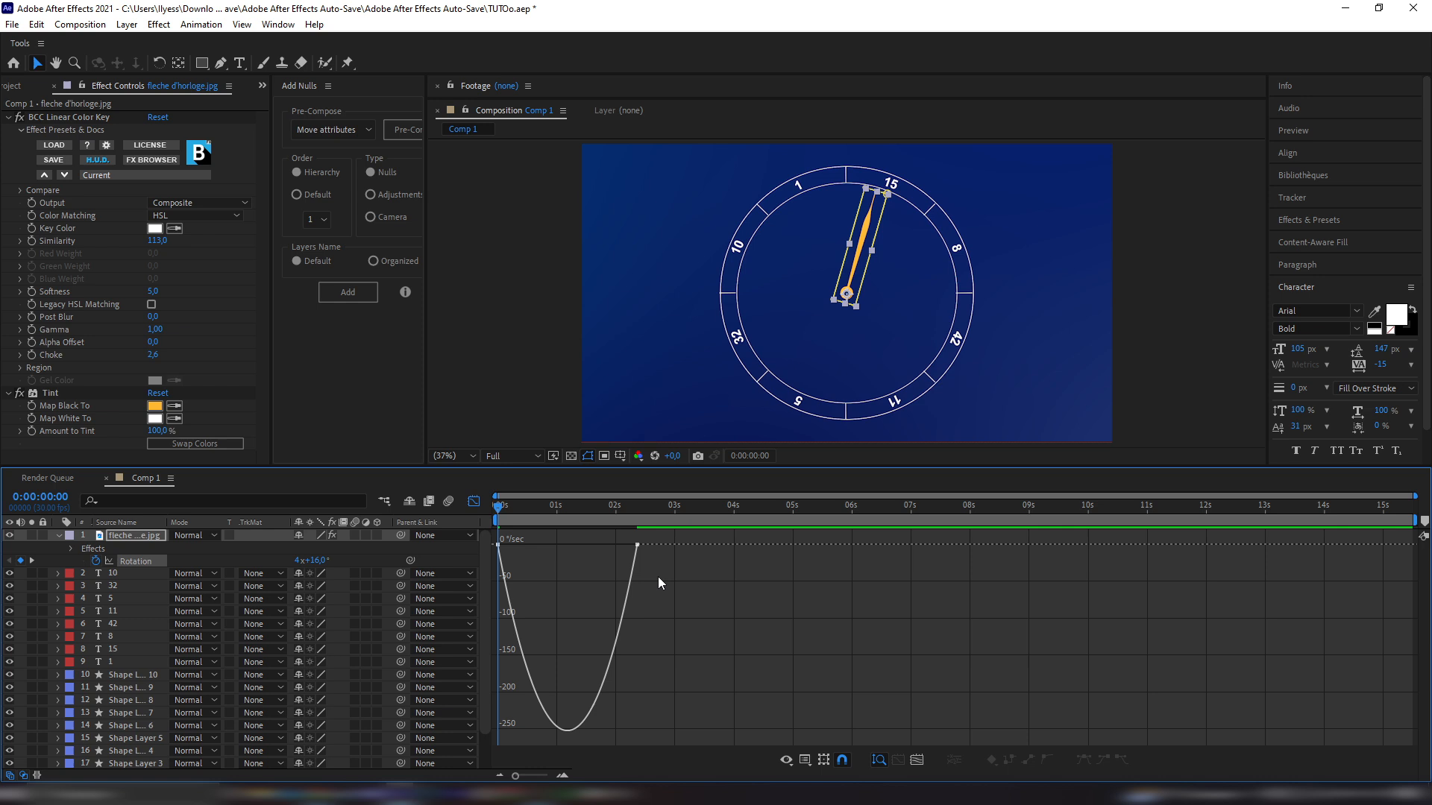
click(624, 625)
drag(615, 548, 509, 545)
key(space)
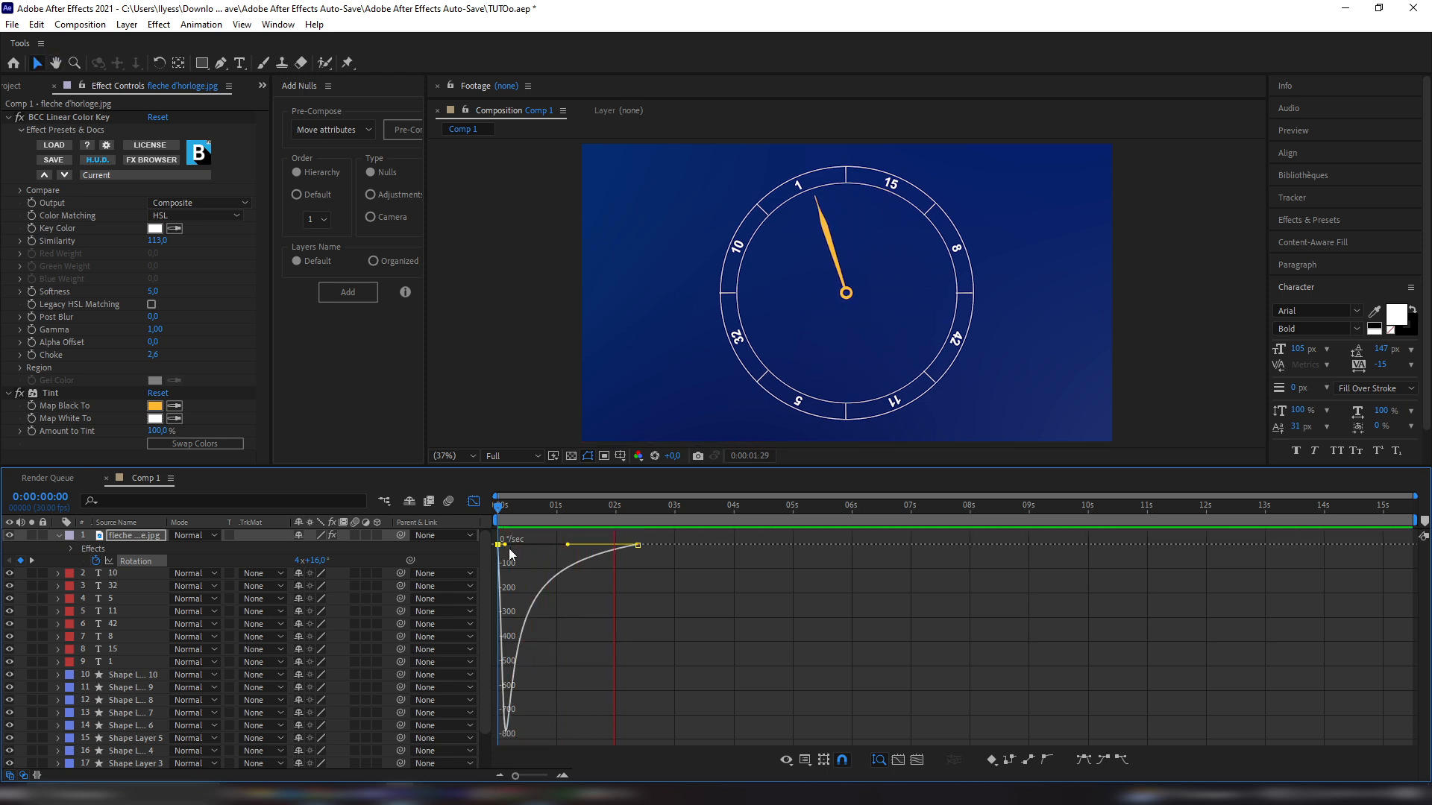
key(space)
click(473, 501)
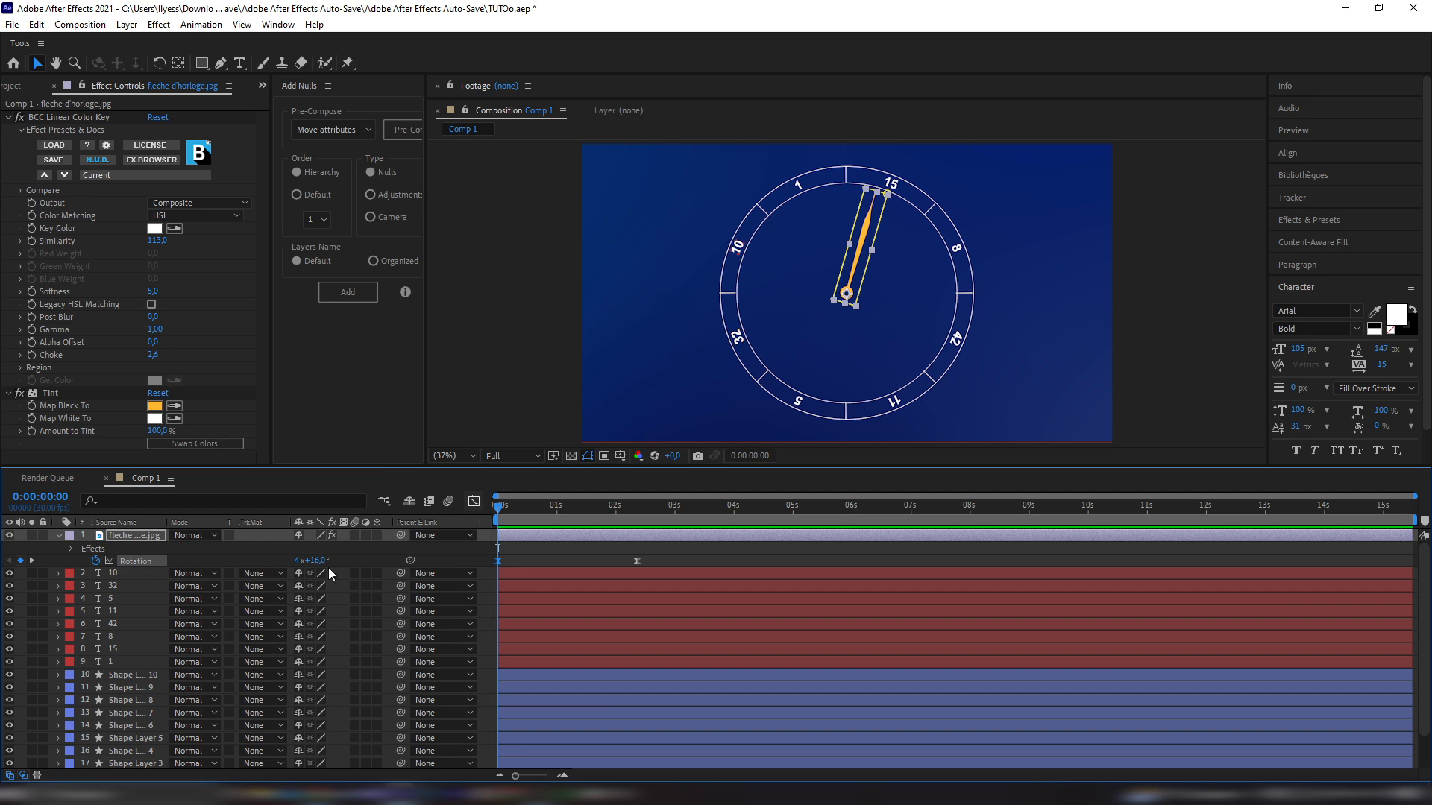
Set the hand's starting rotation keyframe to 4x+125° and preview the spin
drag(319, 561, 167, 597)
key(space)
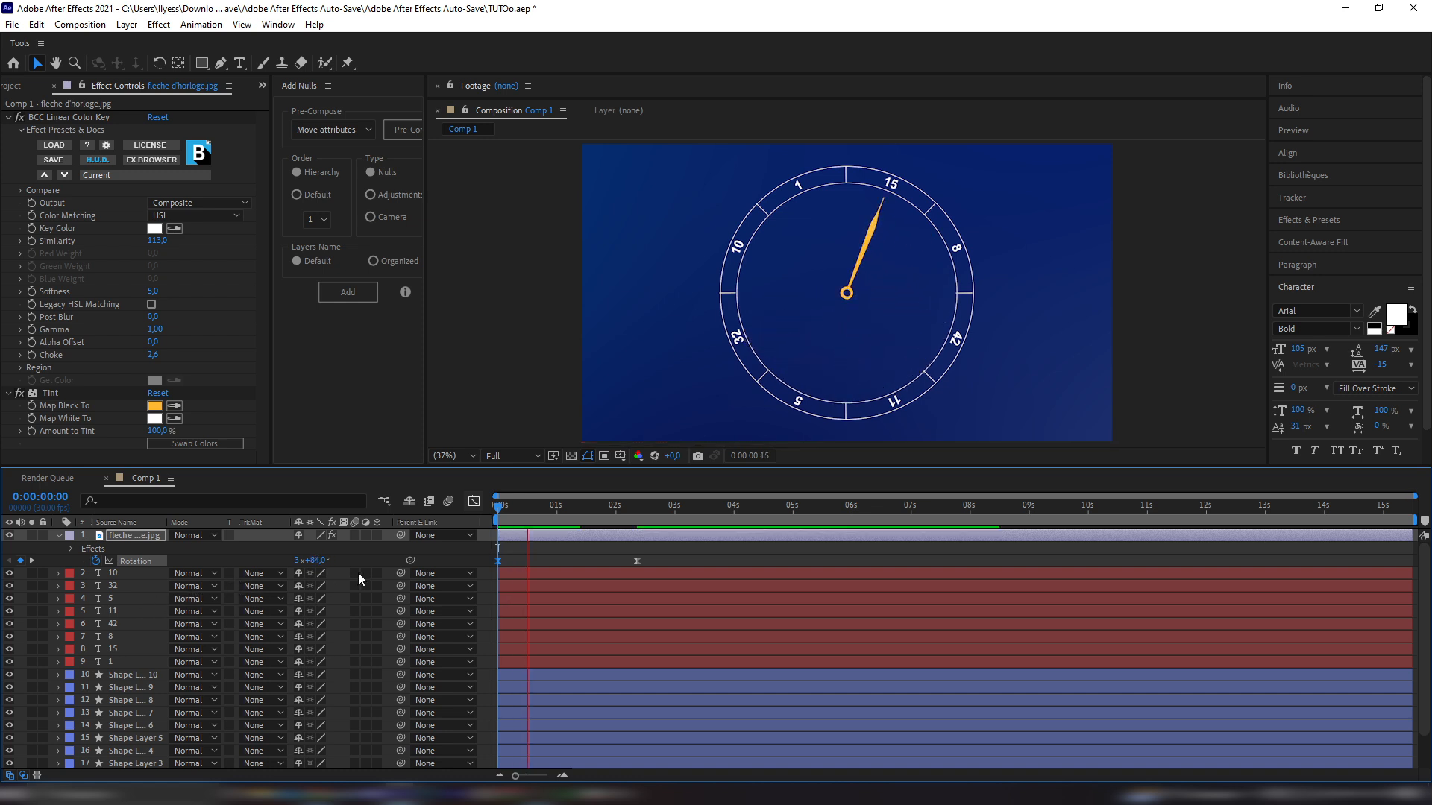
click(283, 558)
drag(317, 560, 564, 516)
key(space)
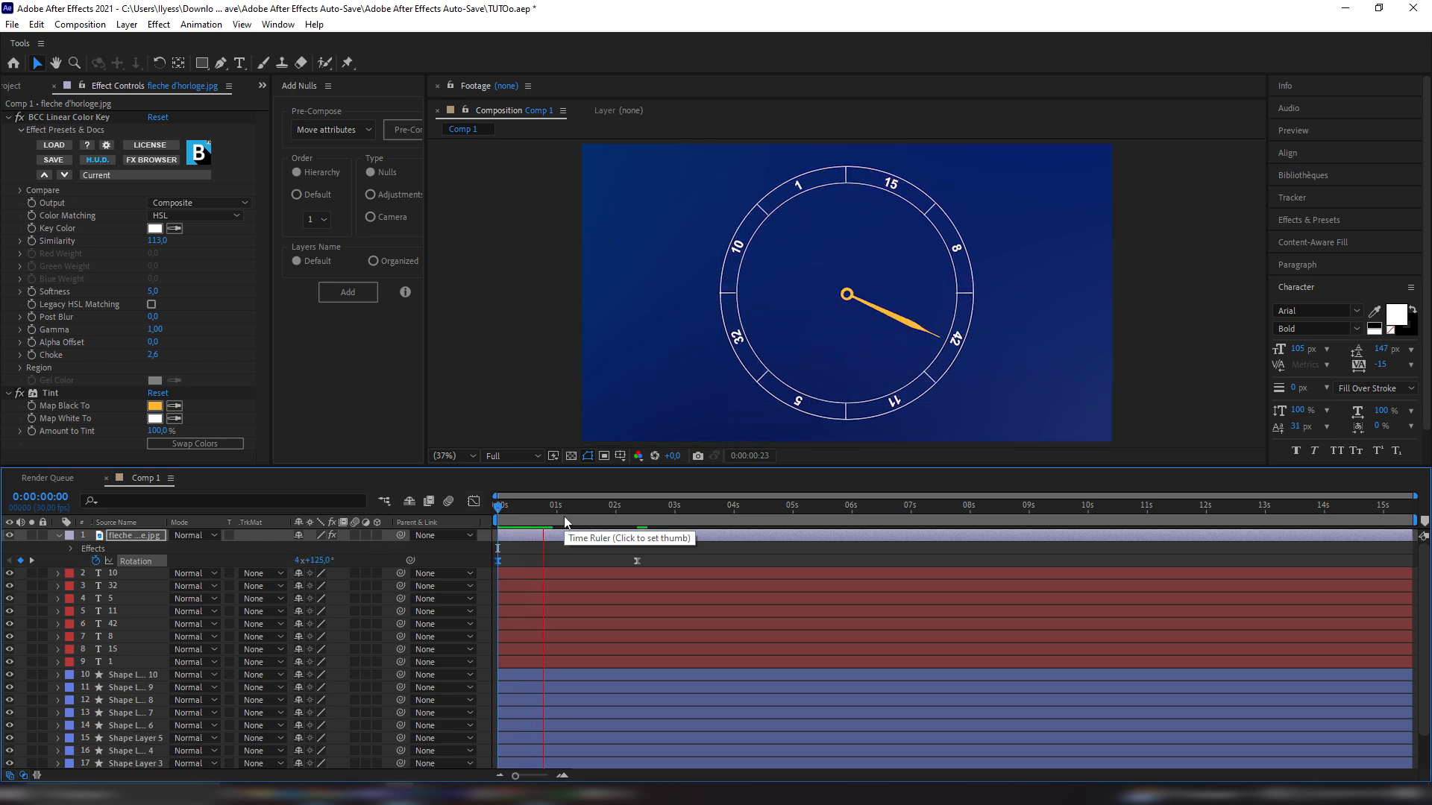
key(space)
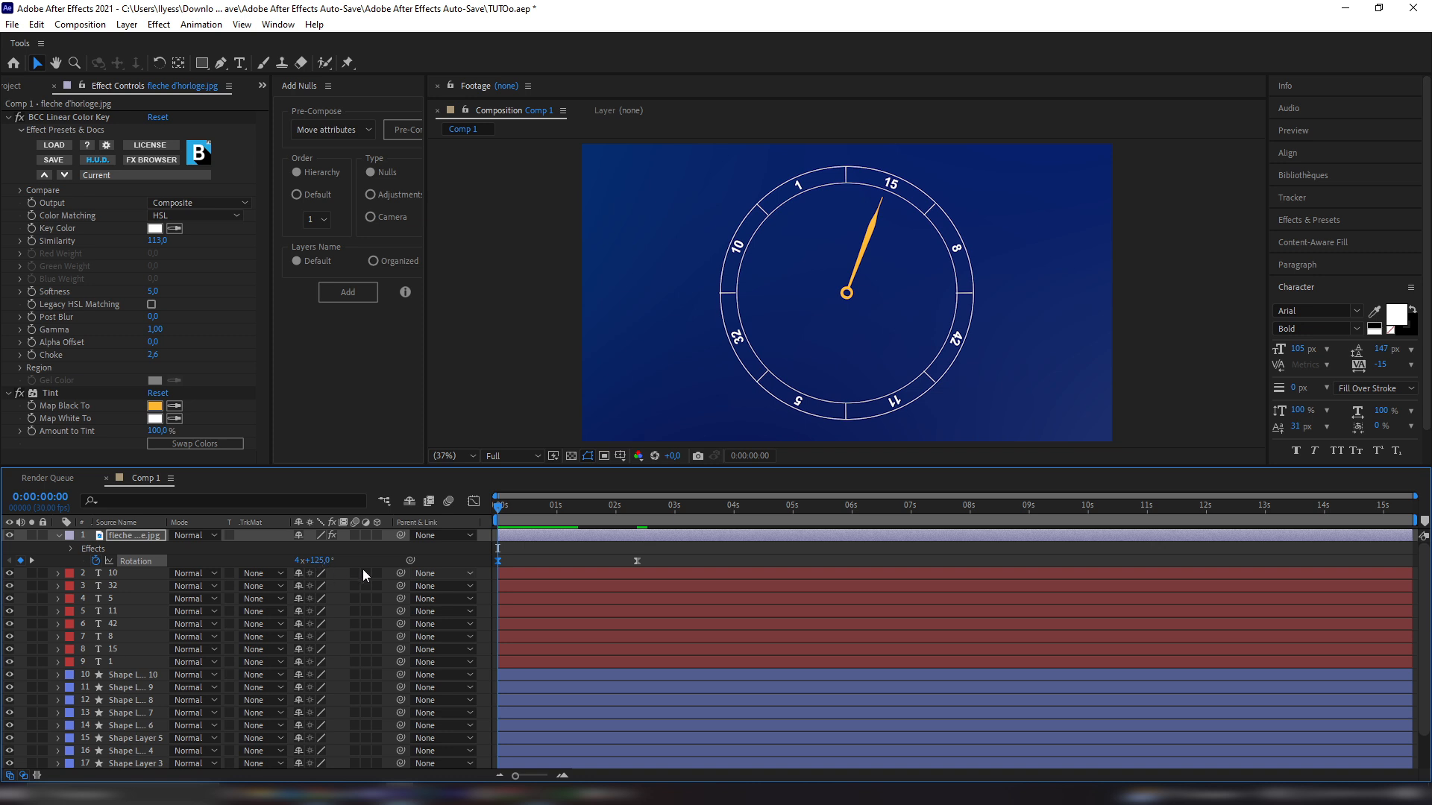
Add a null object directly above the "10" text layer, with the current time at 0:00:01:15
click(586, 508)
click(603, 578)
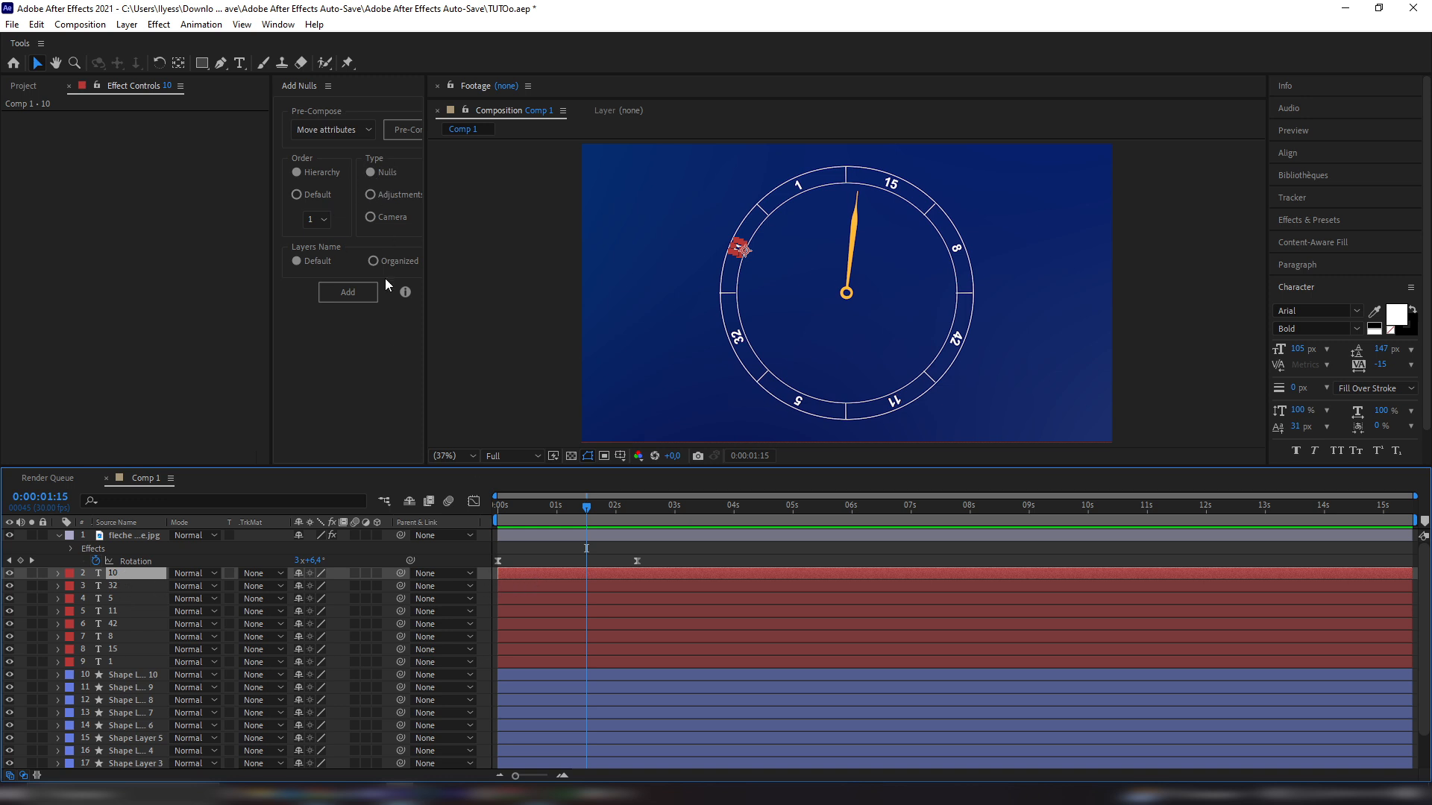
right_click(492, 573)
mouse_move(548, 583)
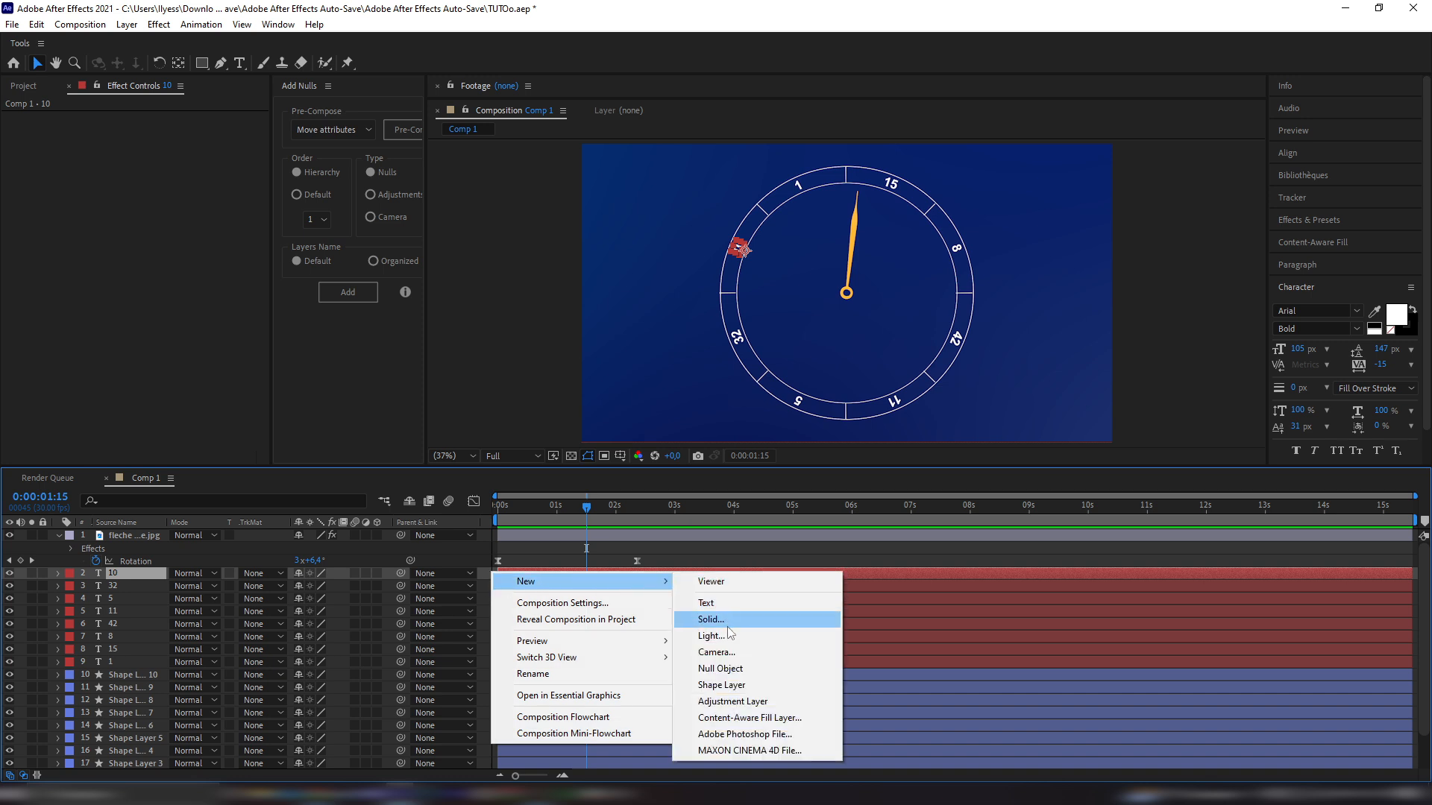
click(736, 670)
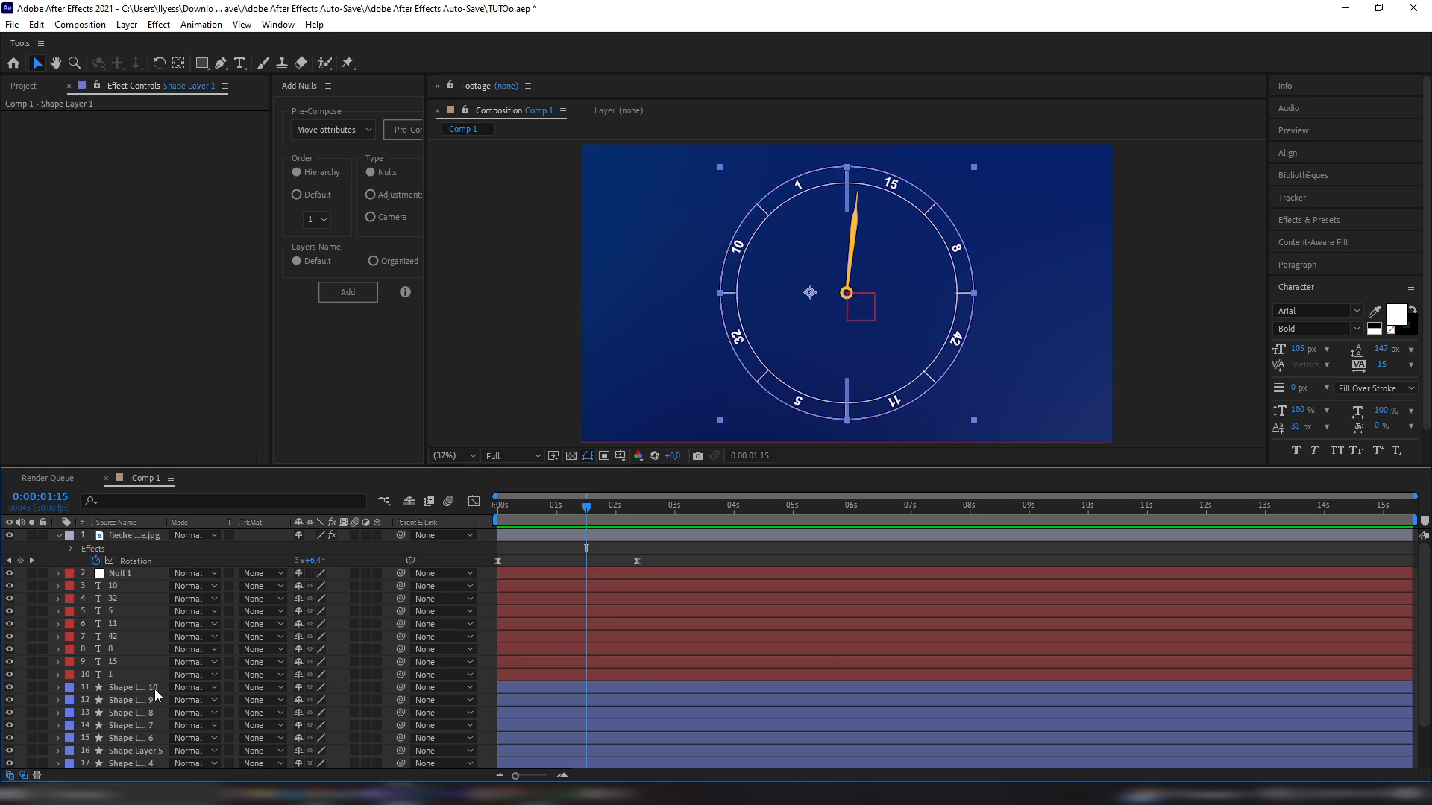
Parent all number text layers and dial shape layers to the null object
shift+click(123, 585)
scroll(152, 641, down, 1)
scroll(152, 641, up, 2)
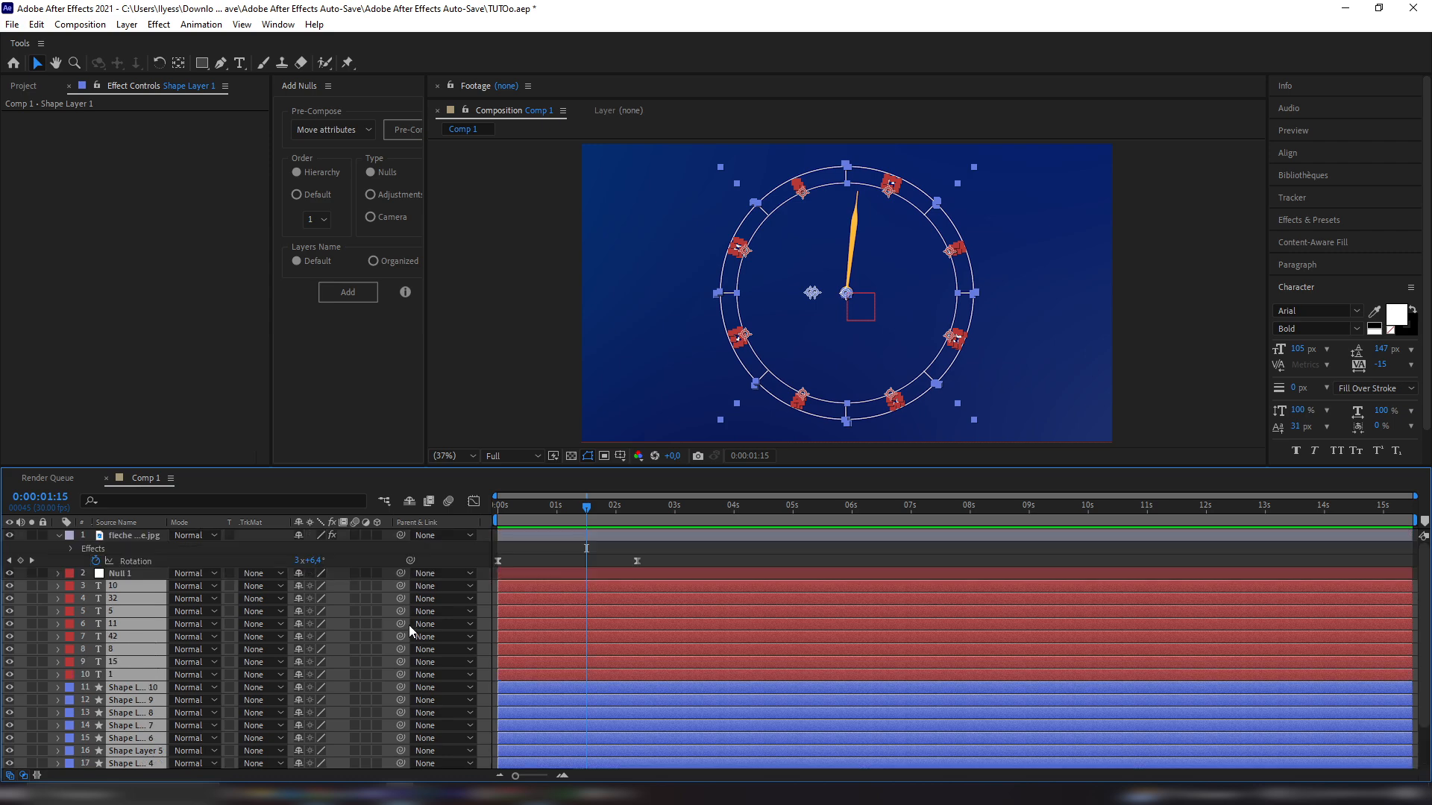
drag(403, 612, 111, 576)
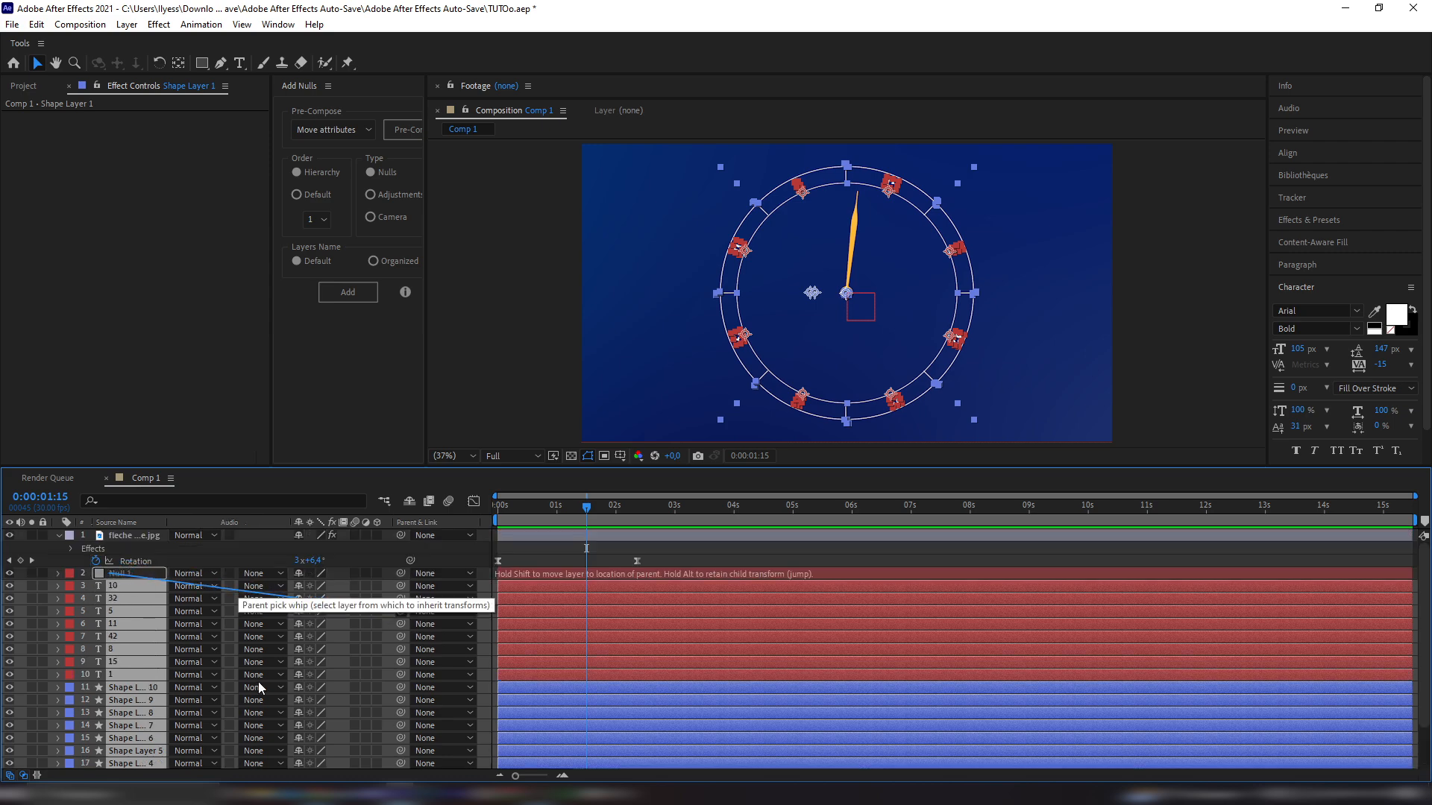
drag(258, 682, 258, 682)
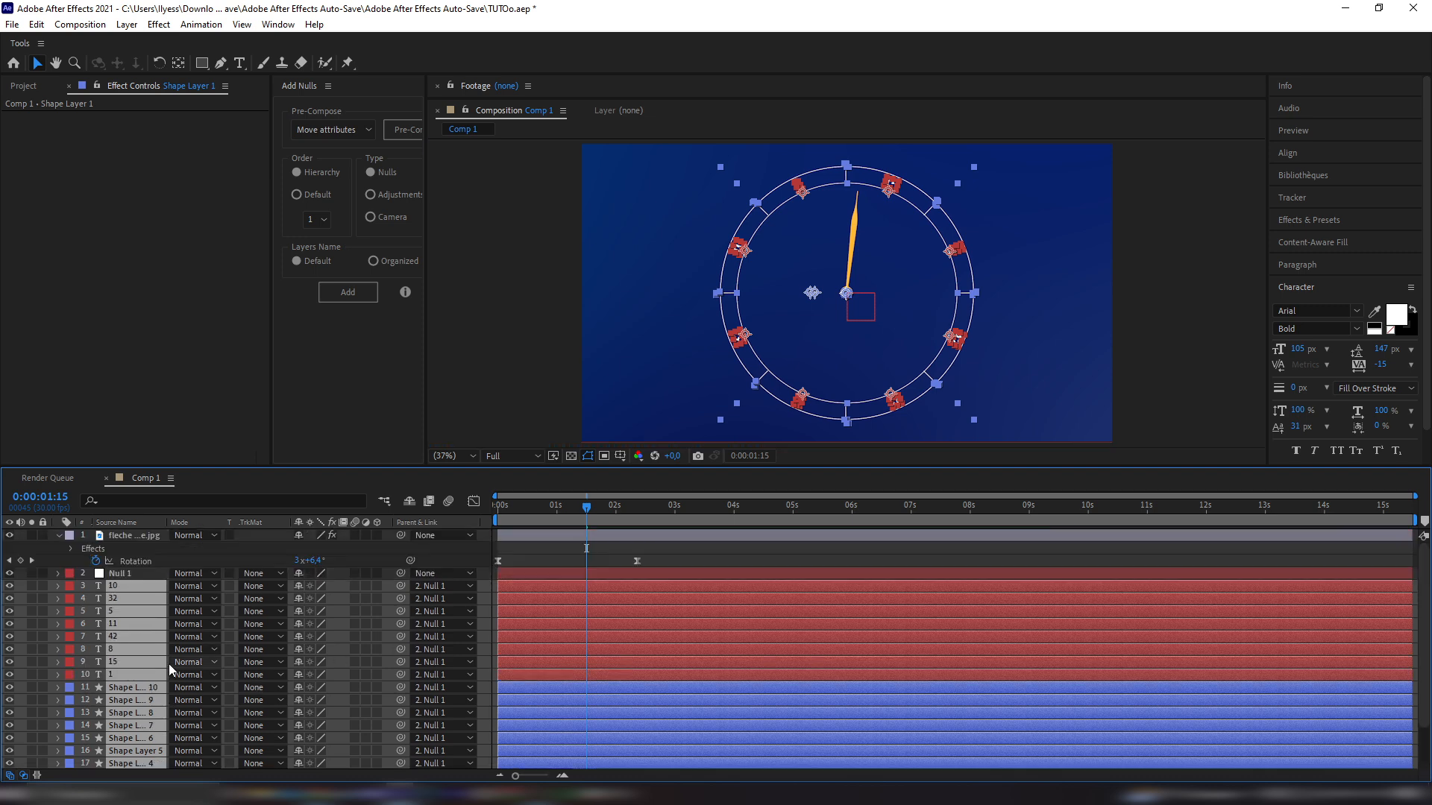
scroll(169, 663, down, 3)
click(495, 378)
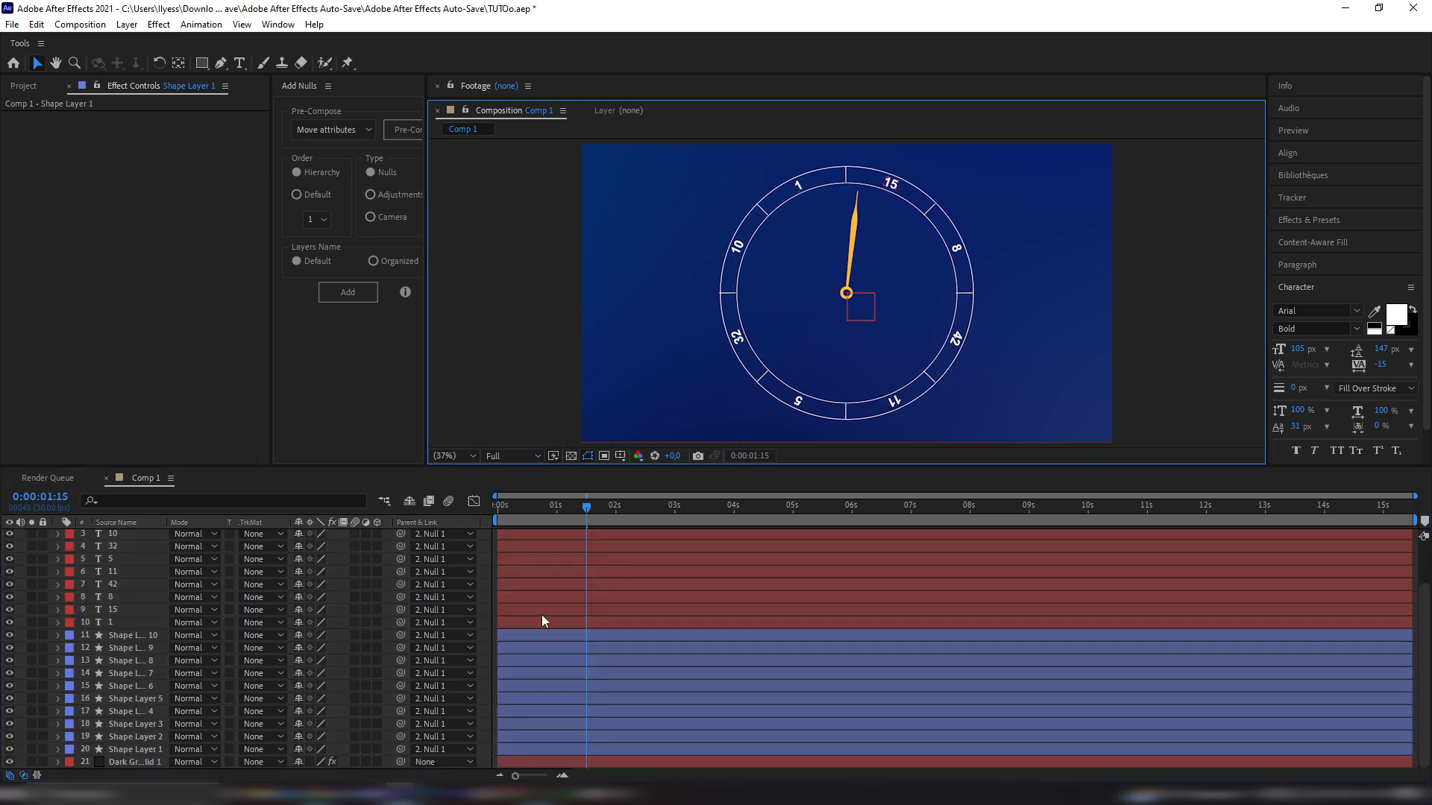
Keyframe the null's rotation at 0° in line with the hand's ending keyframe and about -118° at 0:00:00:00
scroll(539, 611, up, 3)
click(565, 574)
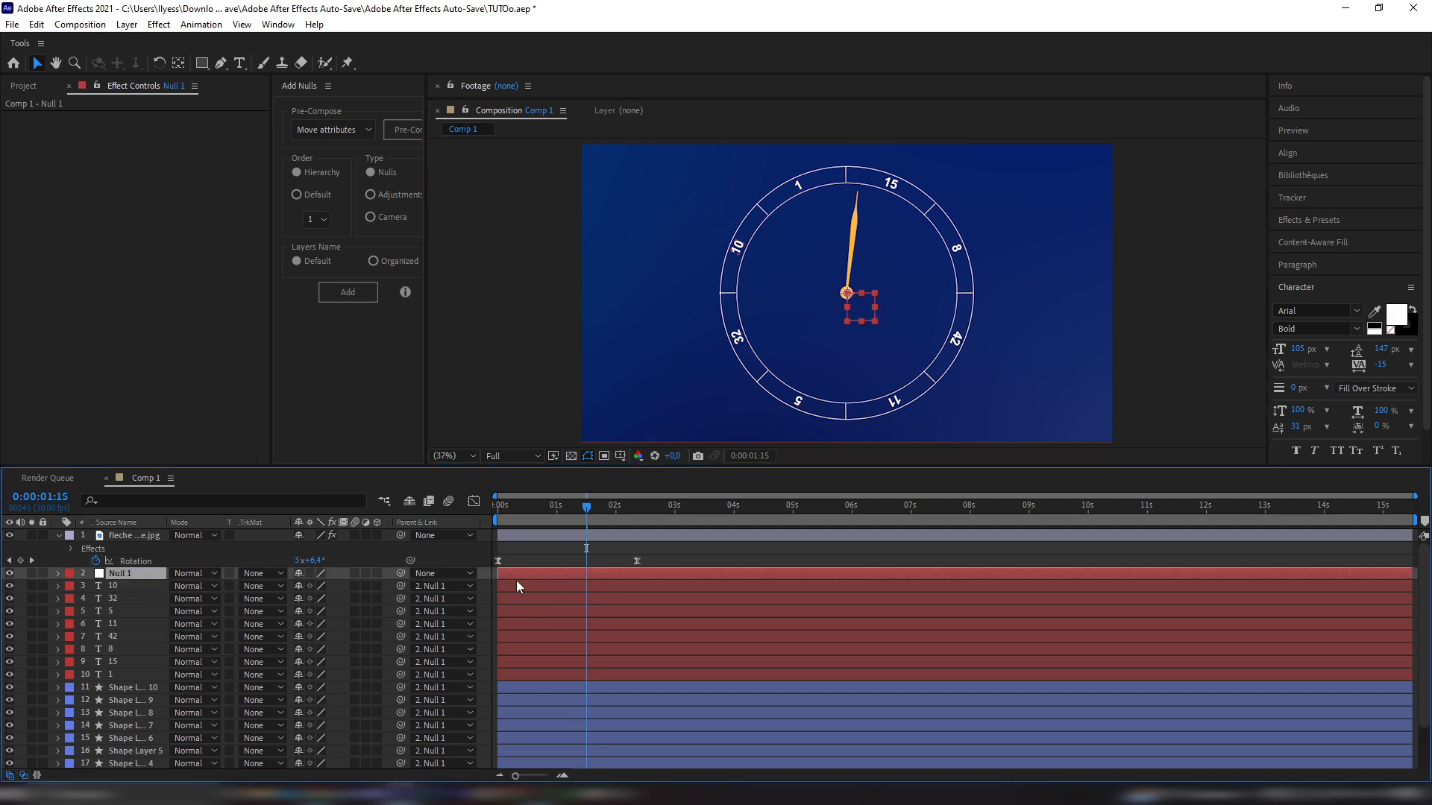
key(r)
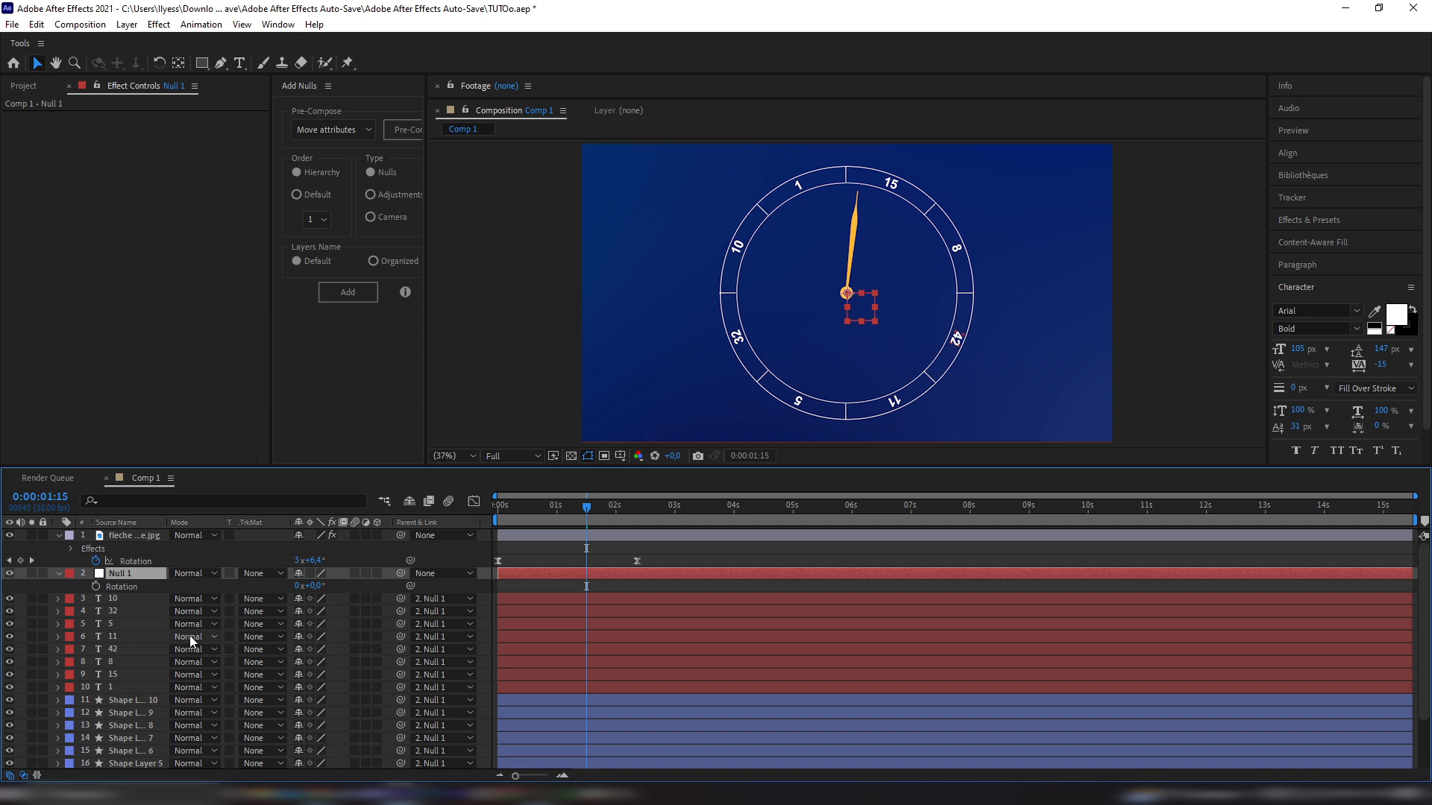
drag(307, 589, 379, 560)
key(ctrl+z)
click(95, 586)
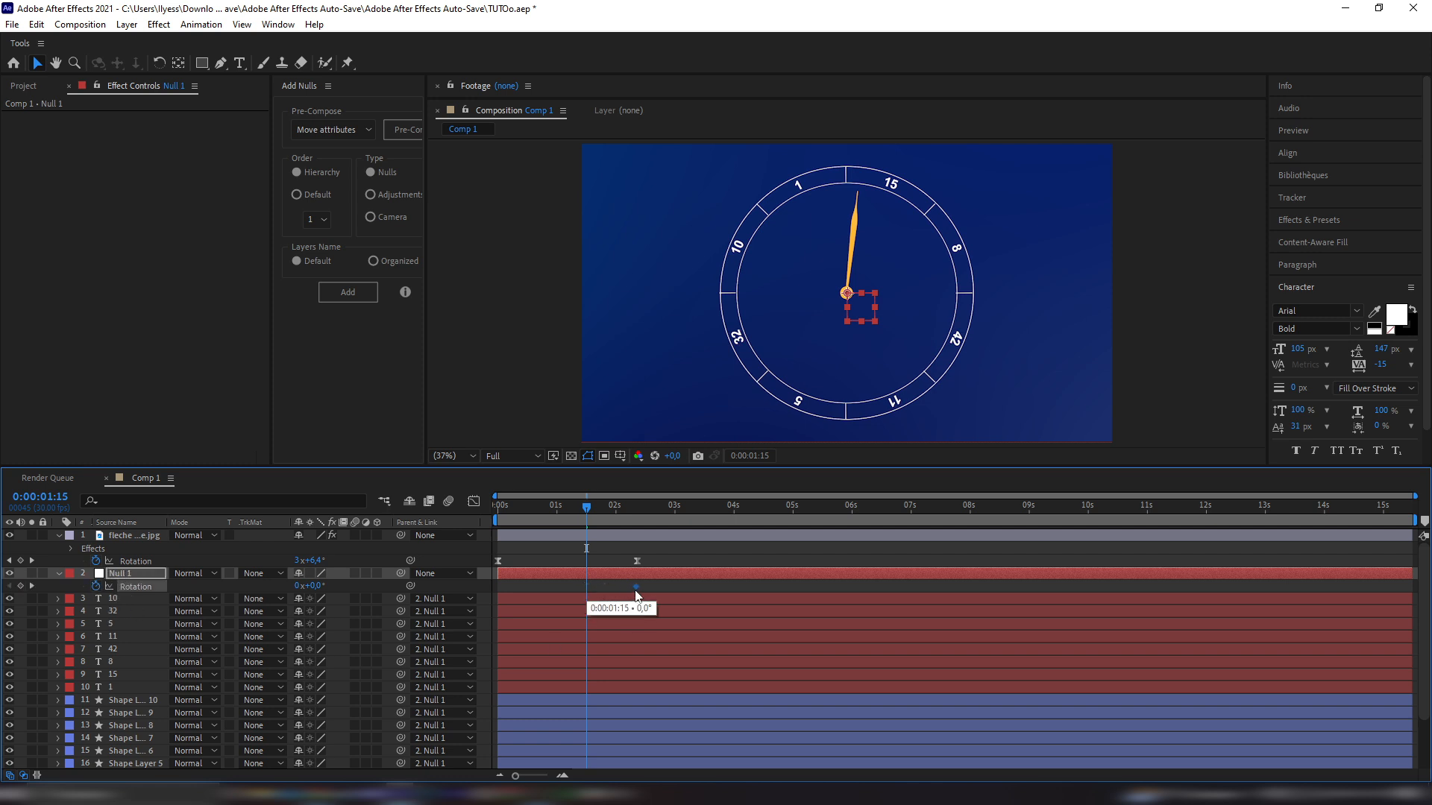
drag(631, 509, 487, 545)
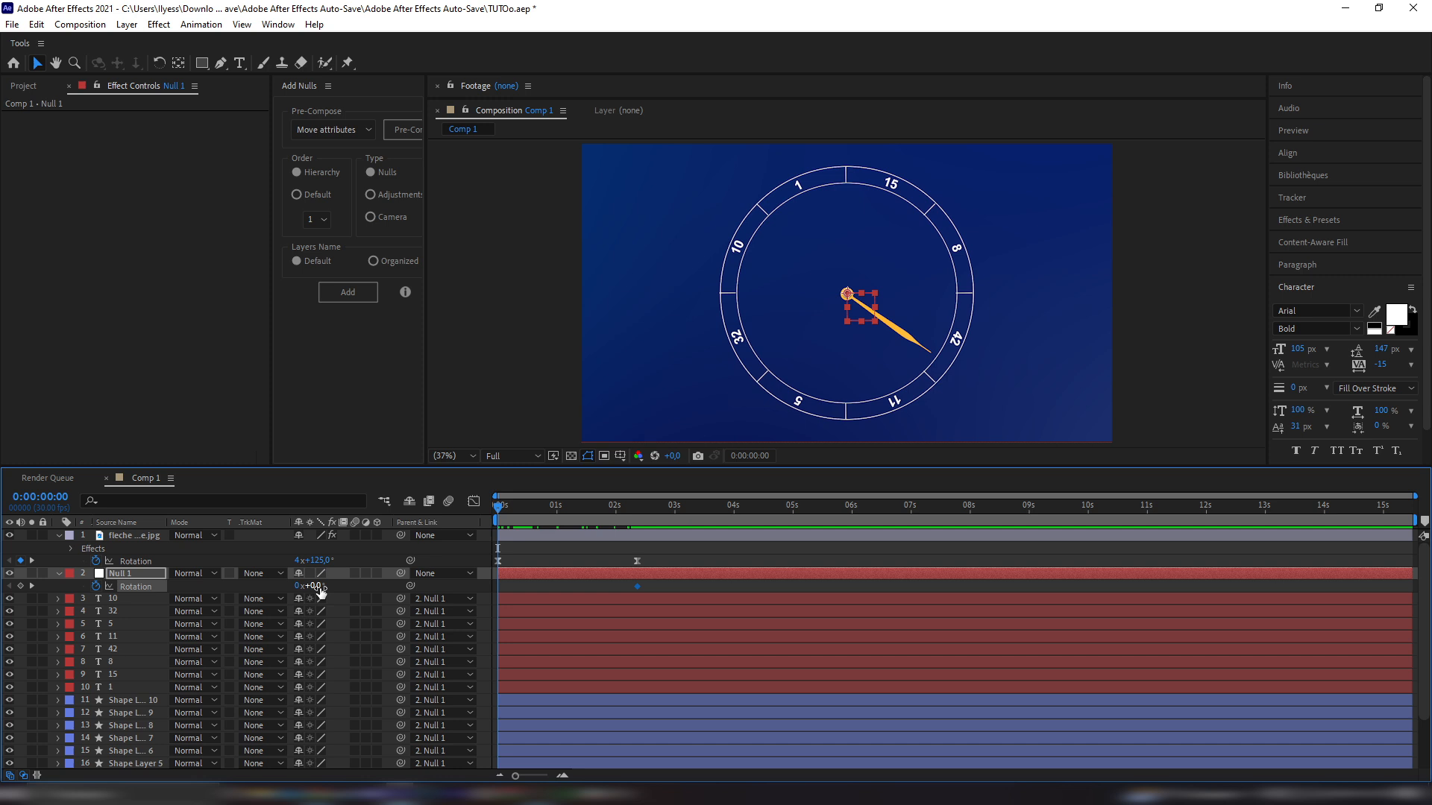
drag(319, 586, 246, 605)
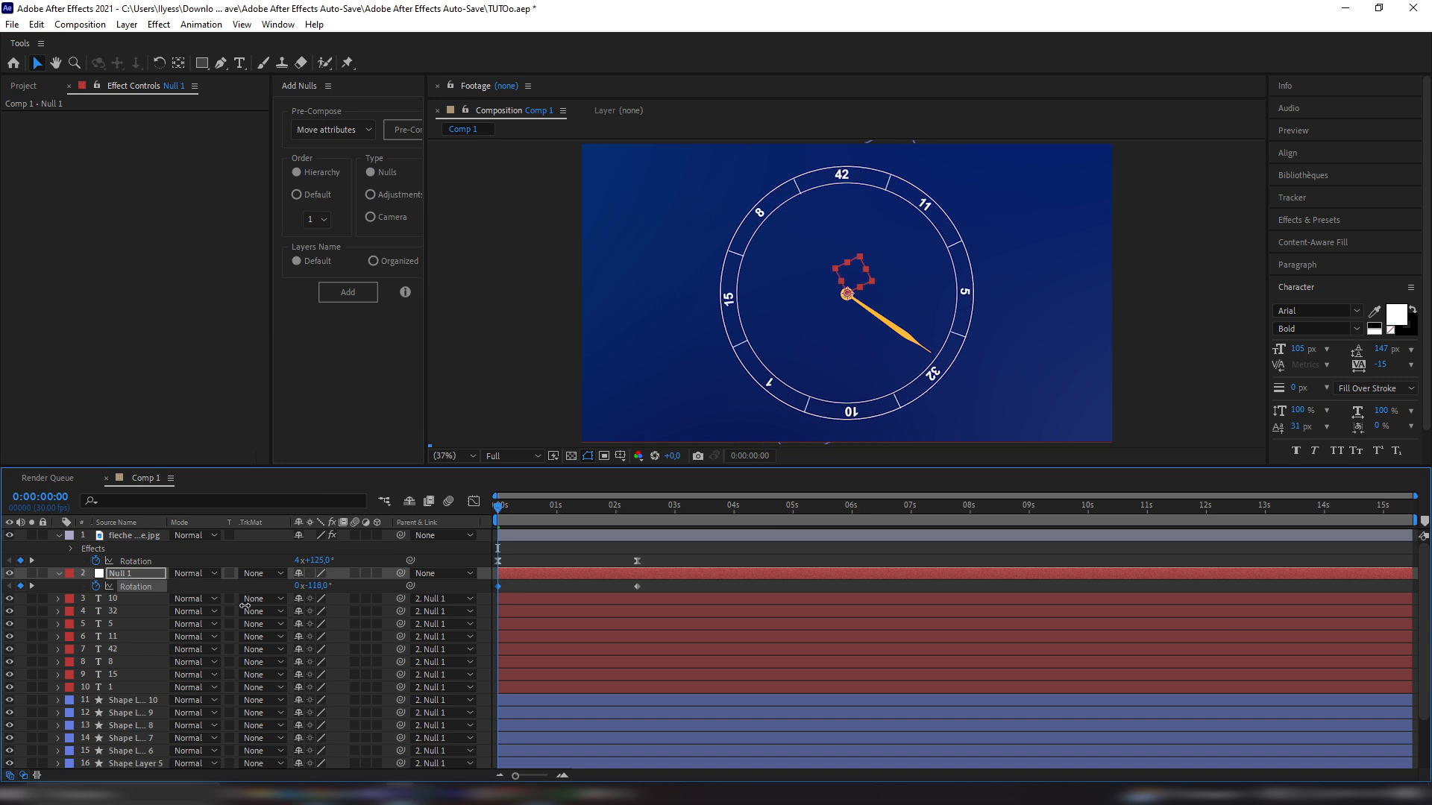
Ease both null rotation keyframes, reshape their speed graph to peak early and taper off, and preview the dial's spin
click(656, 588)
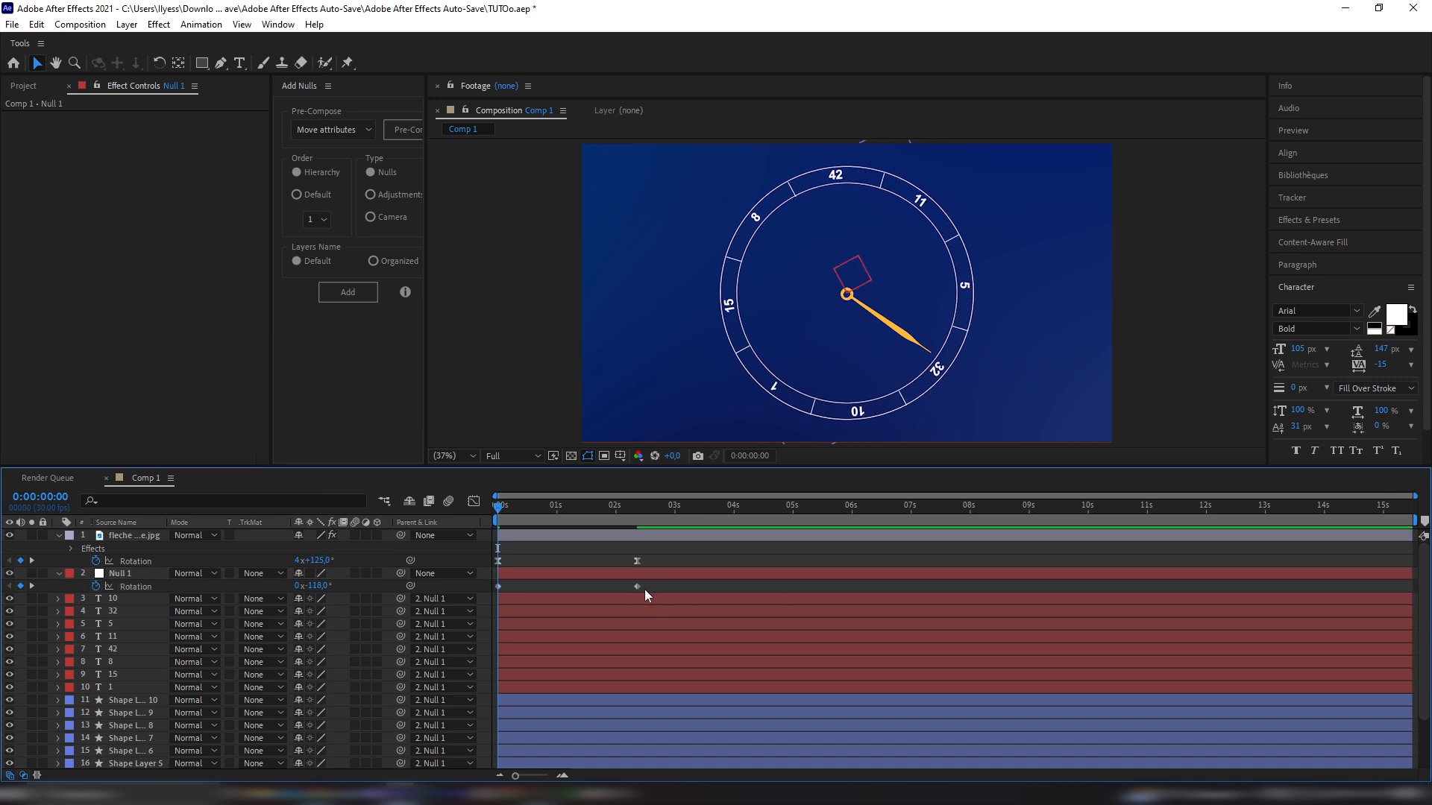
drag(645, 590, 476, 589)
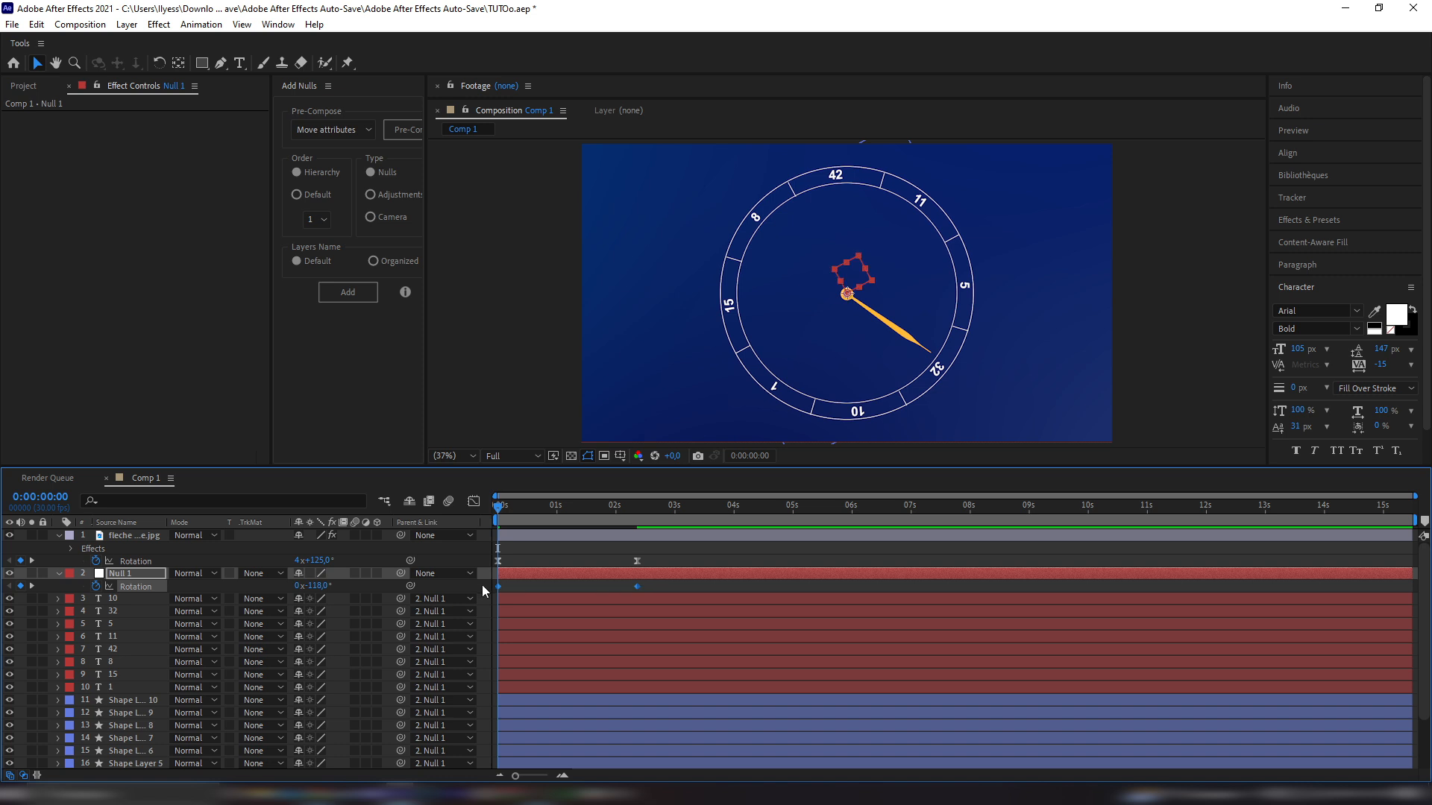
click(473, 502)
drag(657, 724, 513, 738)
key(space)
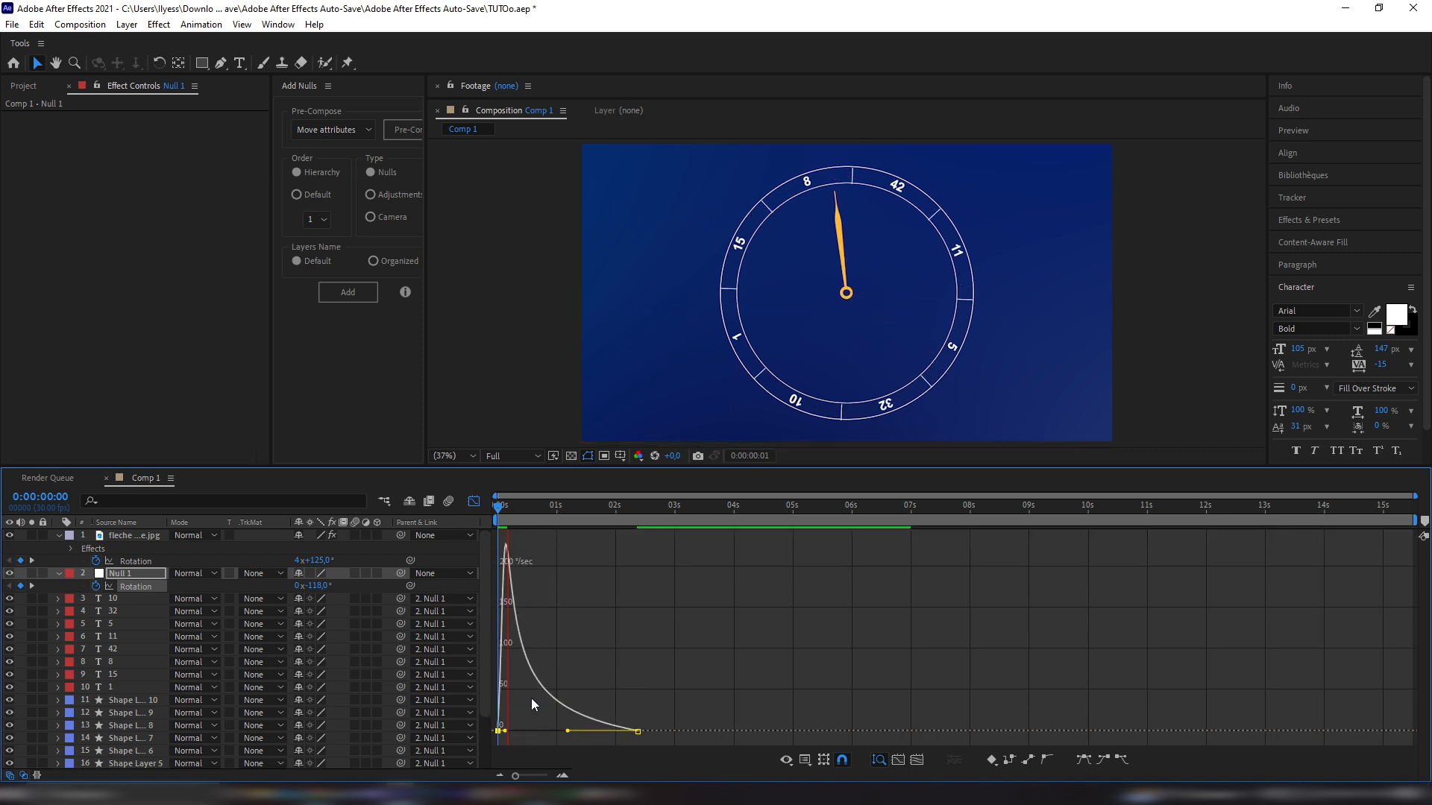
key(space)
click(474, 501)
key(space)
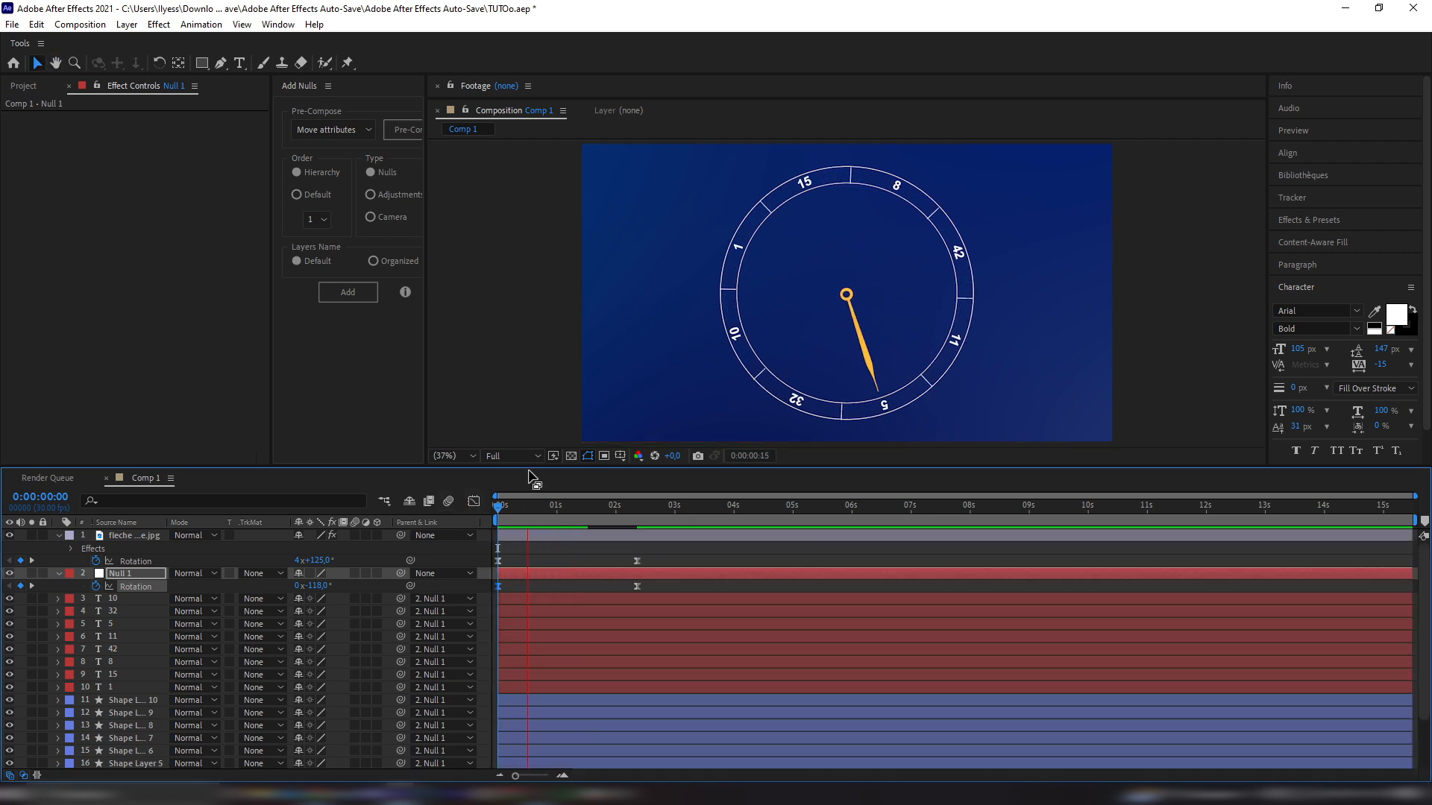
key(space)
Shorten the ending ease on the null's speed graph and set its starting rotation to -271°
click(474, 501)
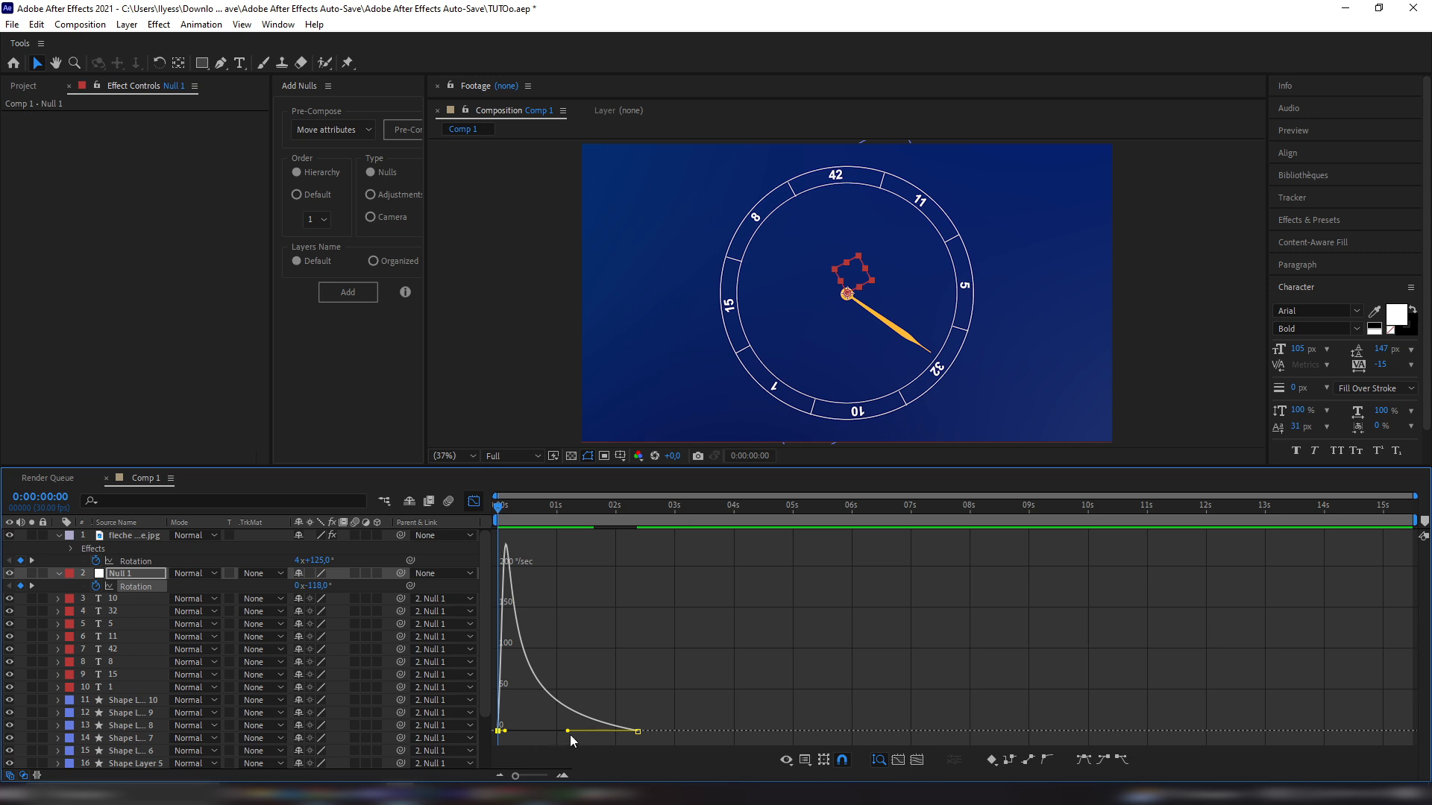
drag(568, 732, 593, 731)
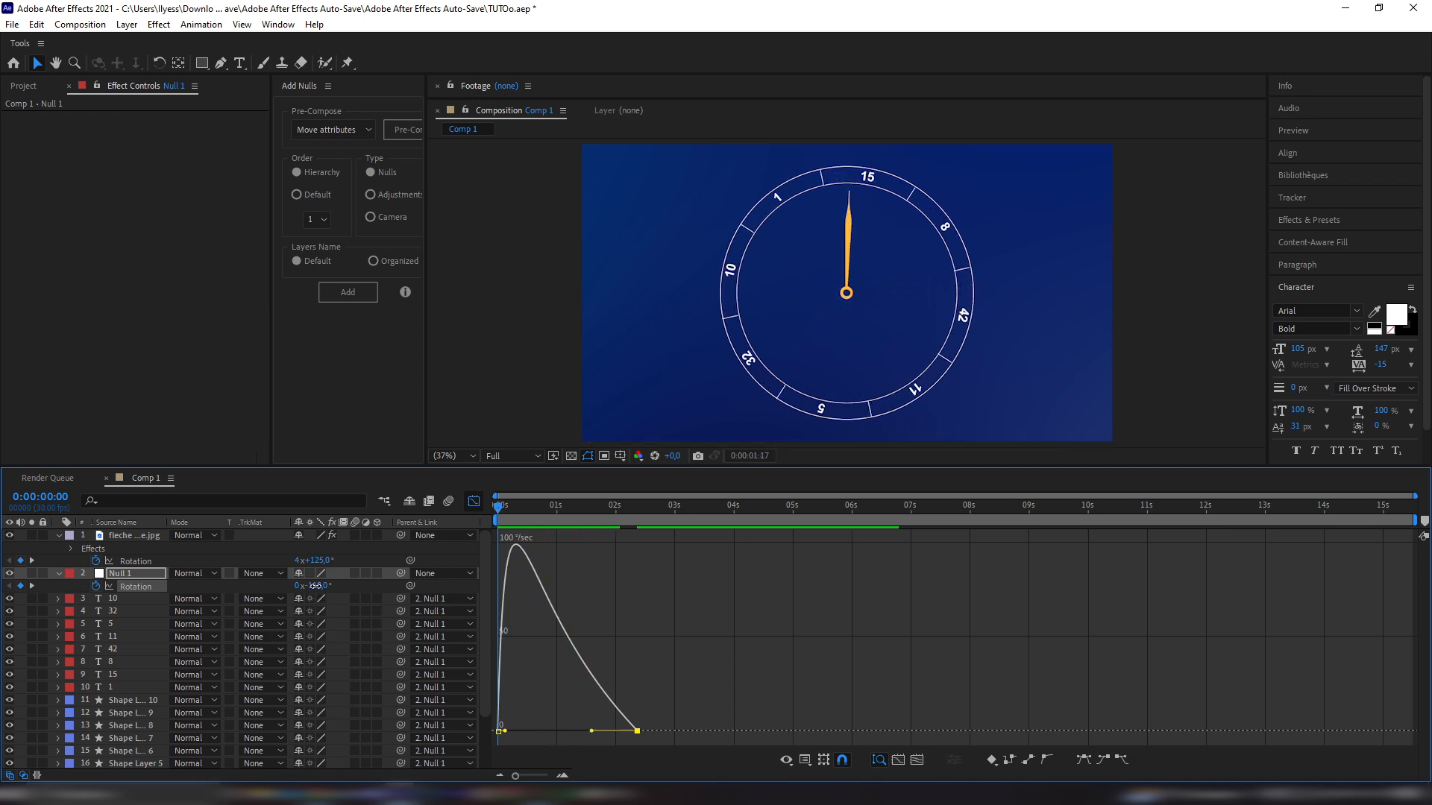
drag(308, 588, 221, 613)
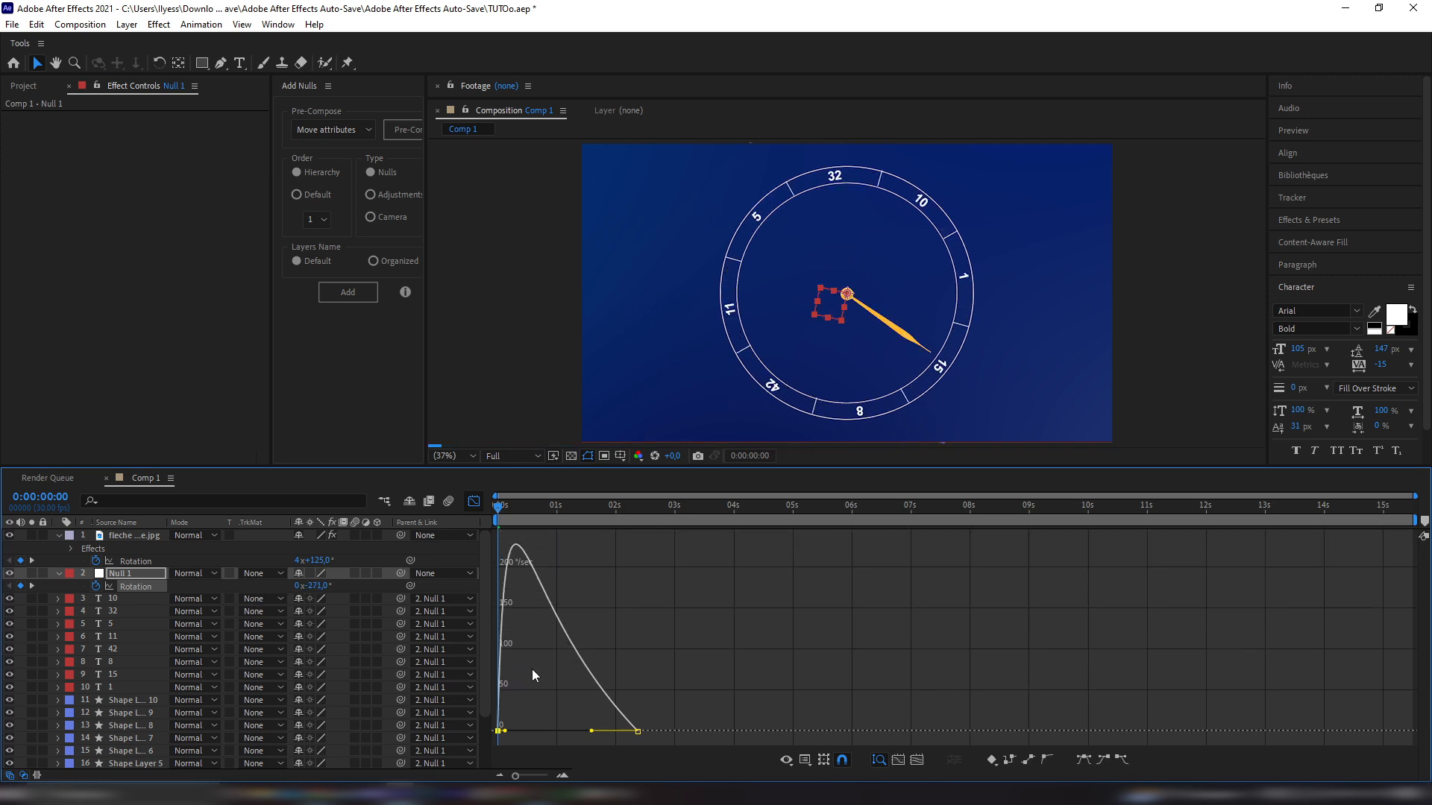
Lengthen the null's ending ease to about 84% influence at zero speed, and preview the animation
drag(589, 734, 577, 734)
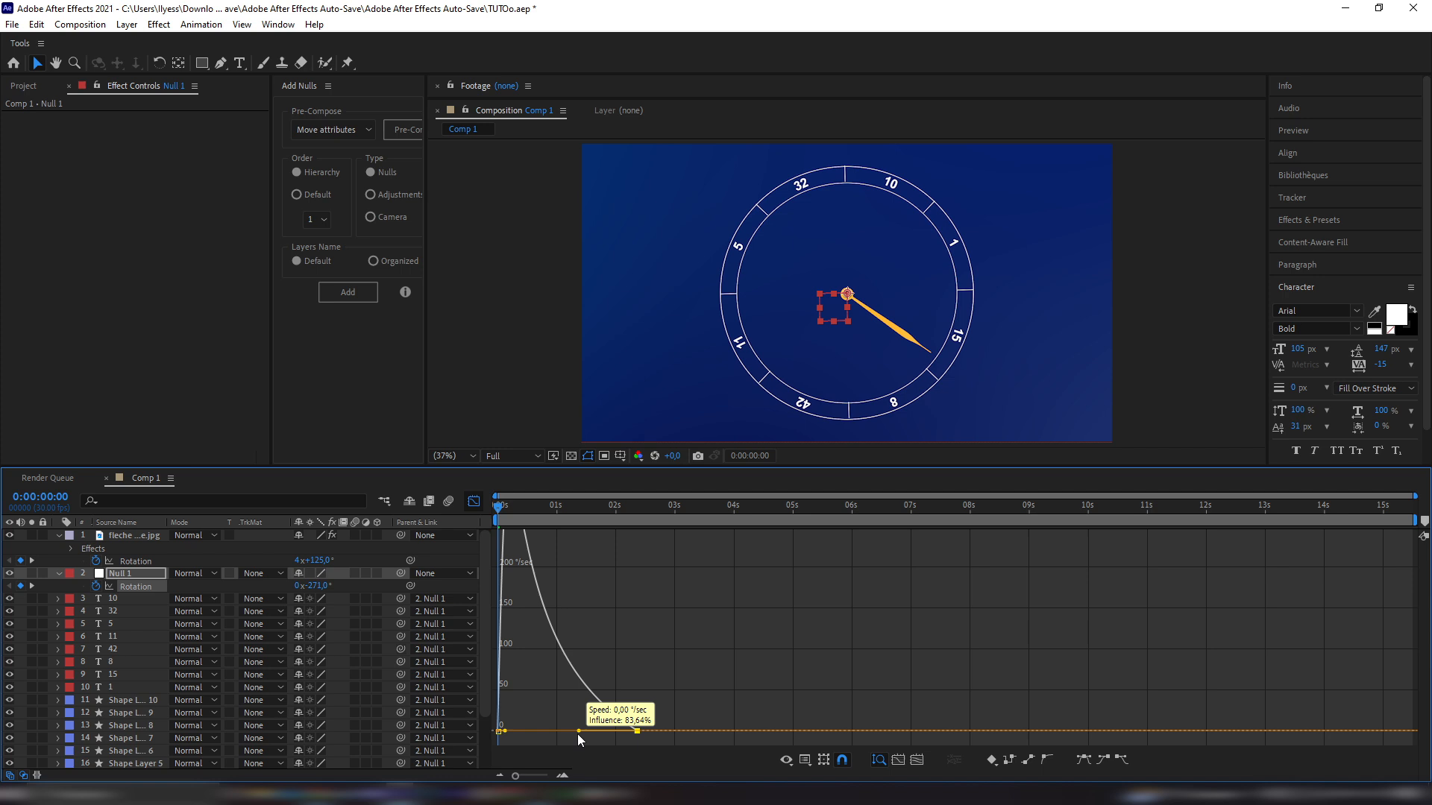
key(space)
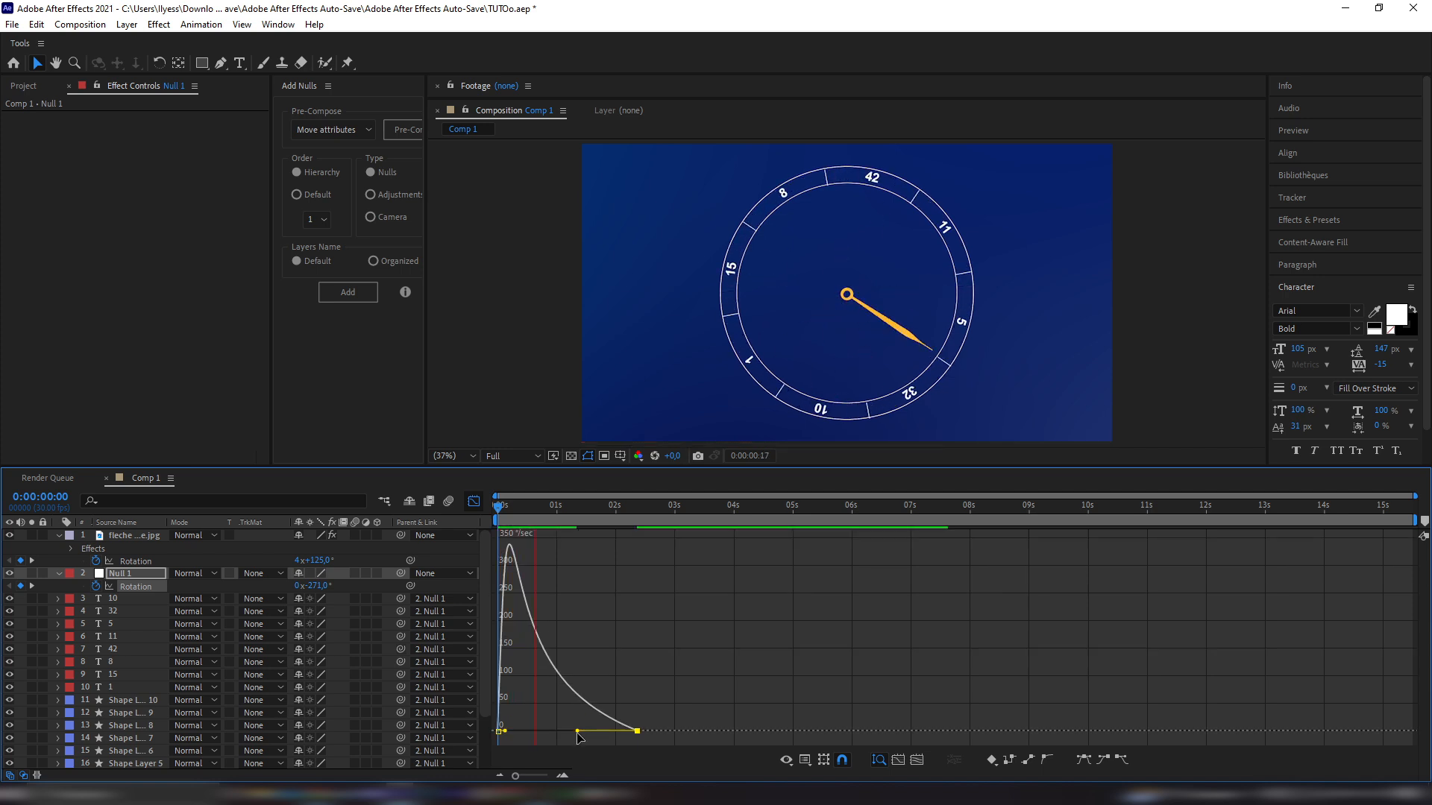
key(space)
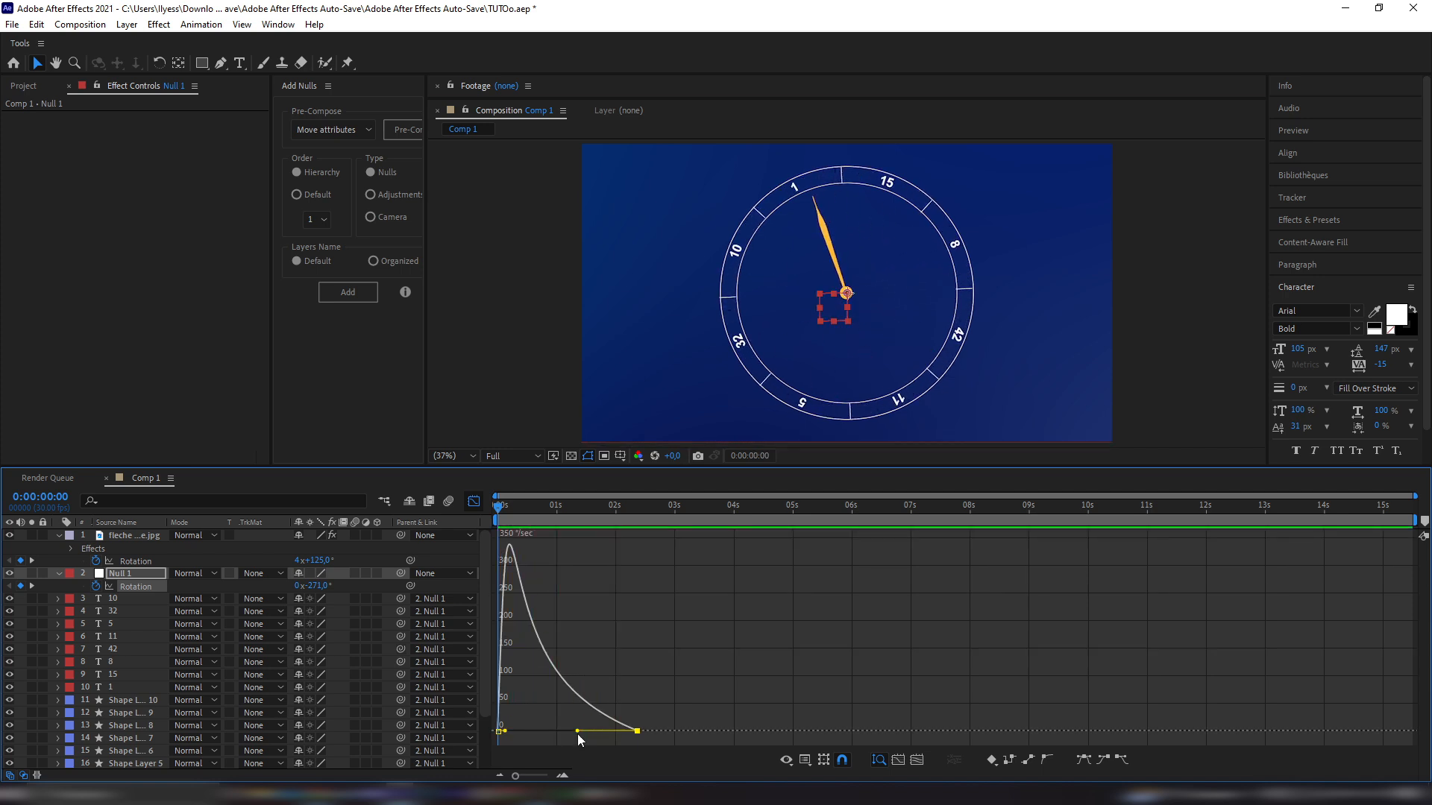
key(shift+F3)
key(space)
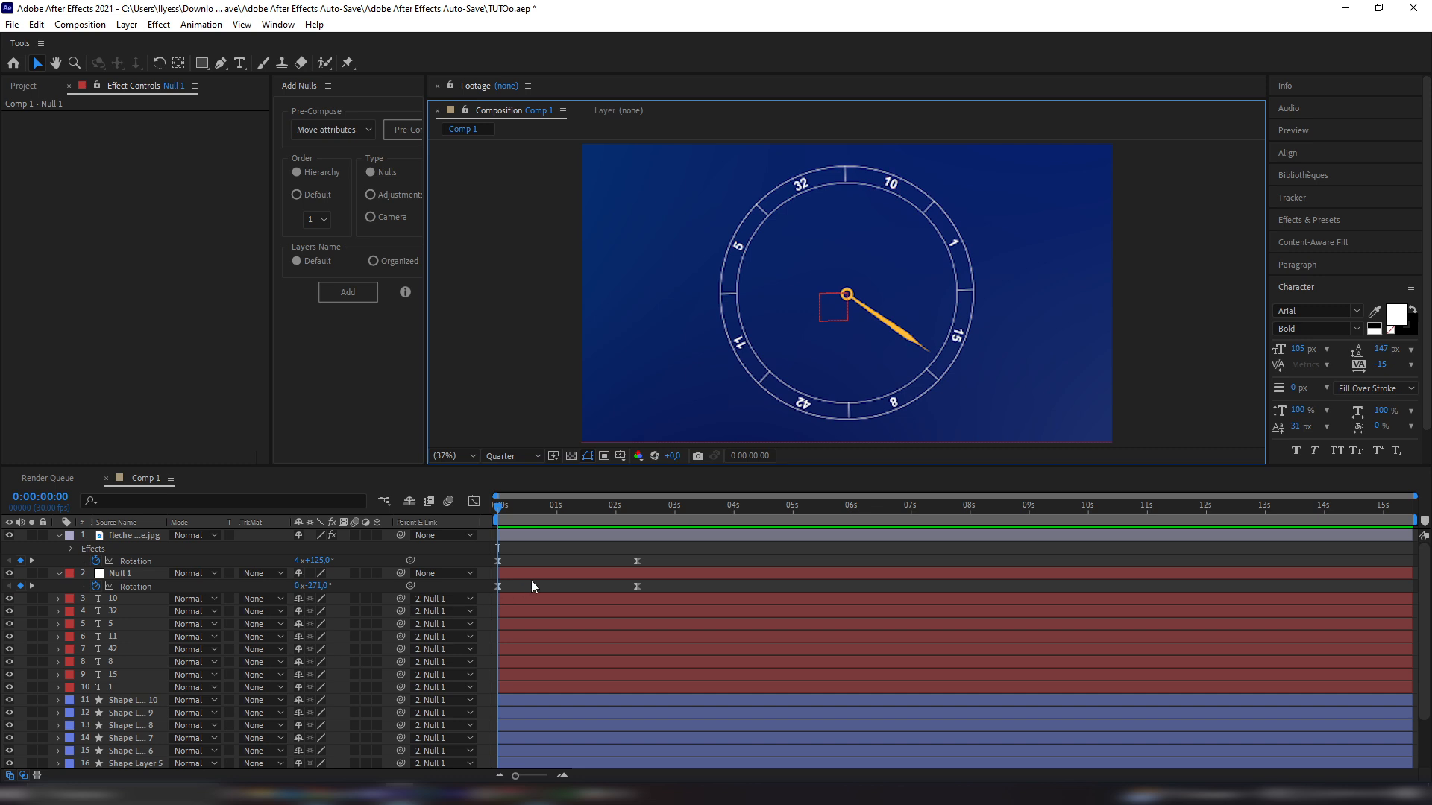
Enable motion blur for the composition and for all number text layers and dial shape layers
click(526, 598)
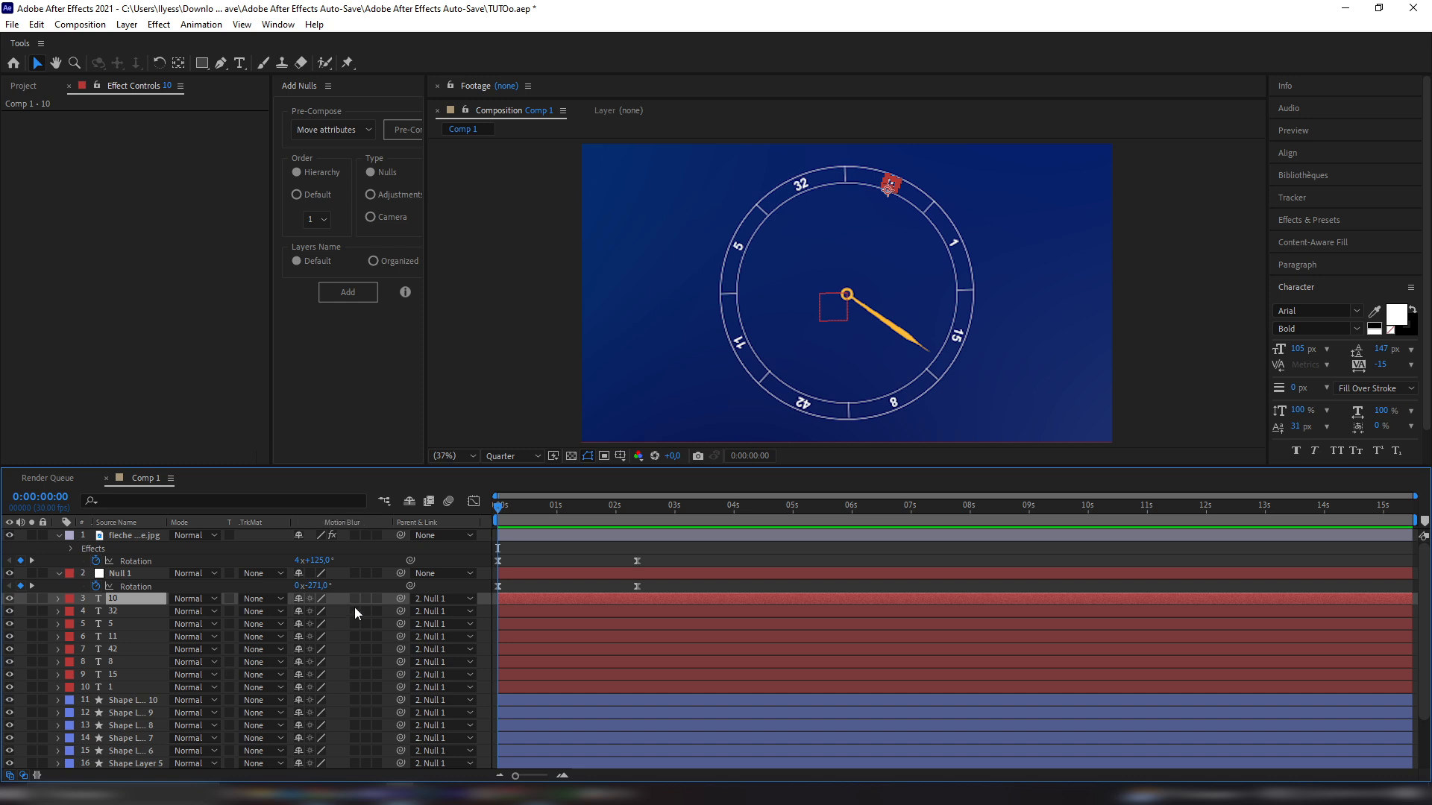
drag(355, 599, 352, 653)
click(356, 762)
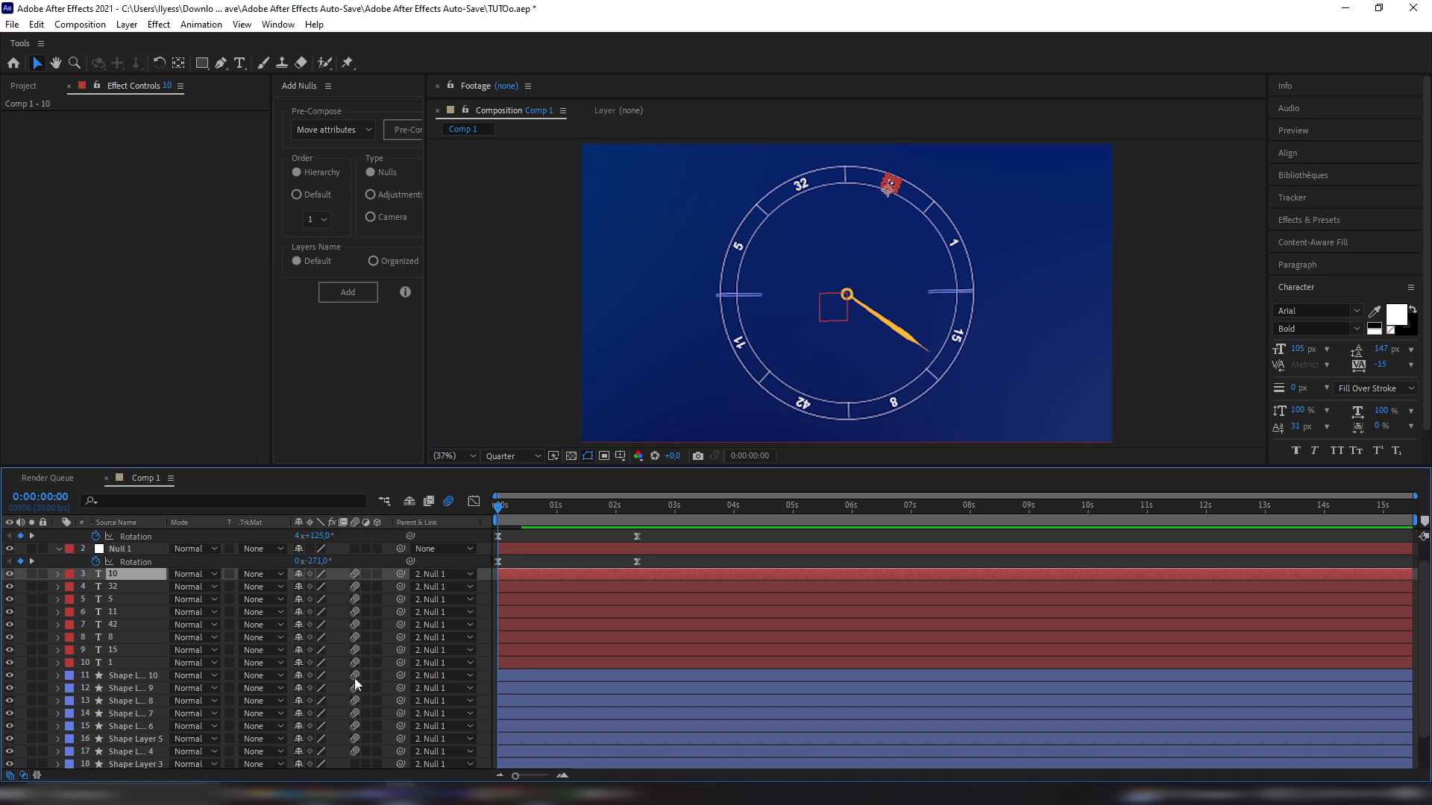
key(space)
scroll(355, 597, down, 2)
drag(355, 724, 352, 745)
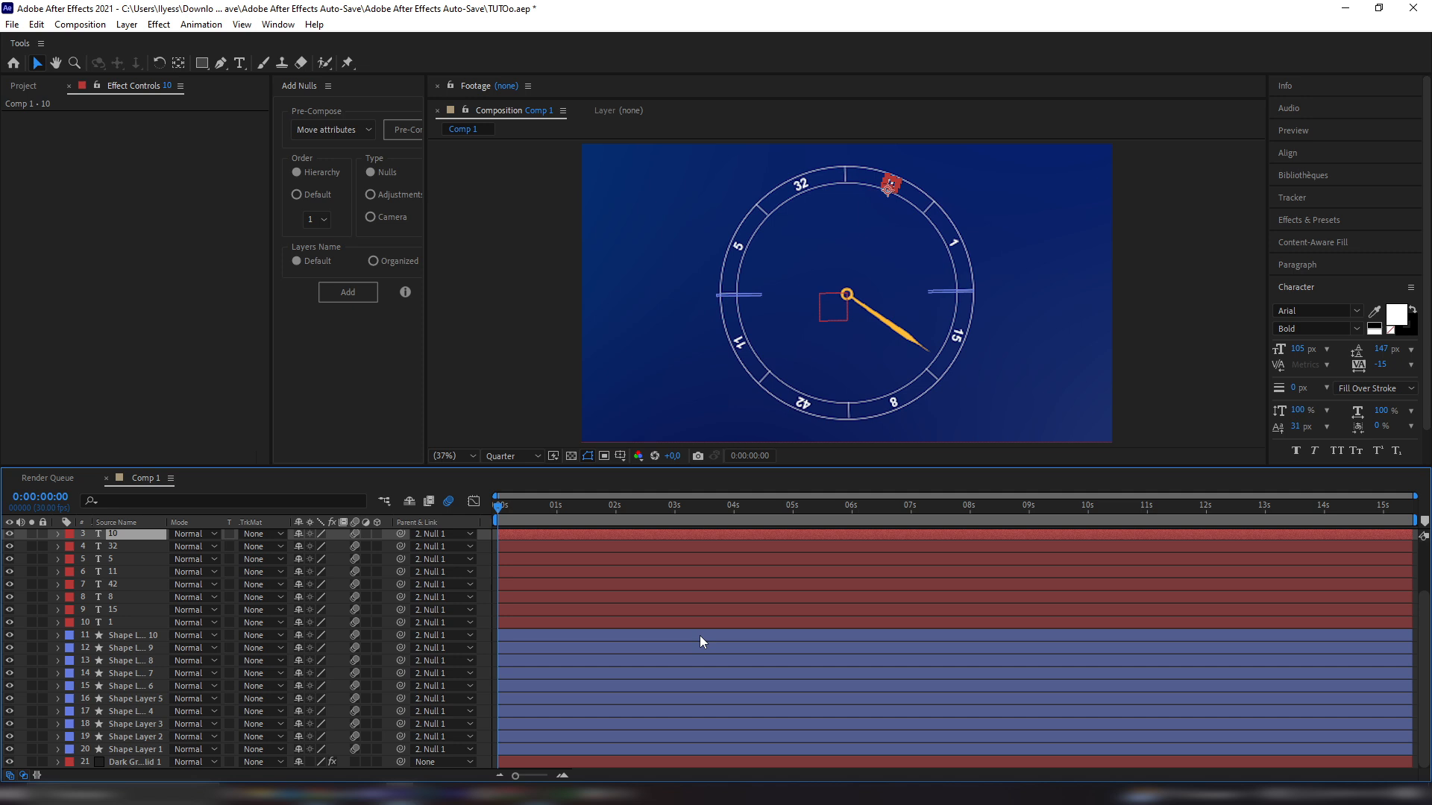
Enable motion blur on the clock hand layer and preview the animation
scroll(598, 635, up, 2)
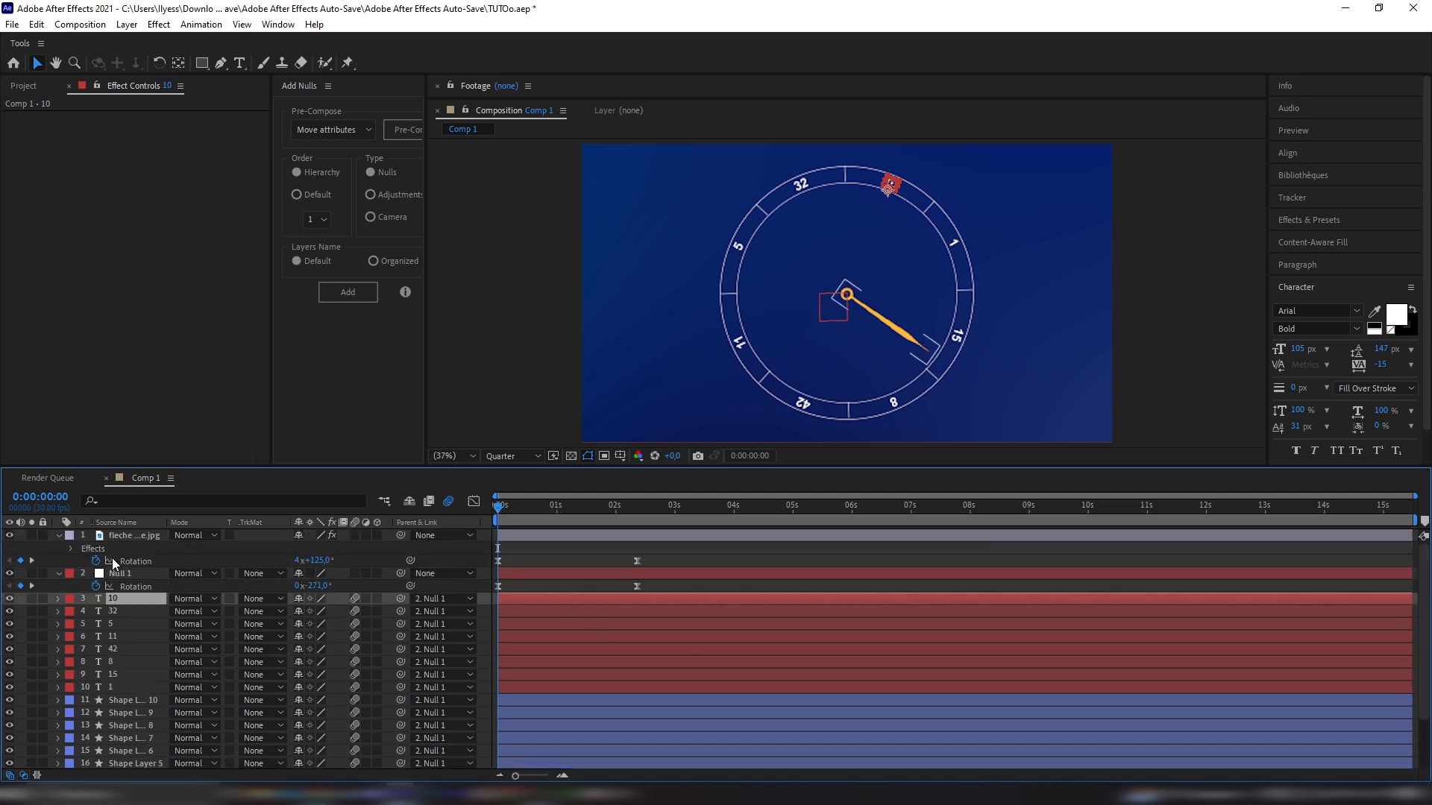
click(120, 532)
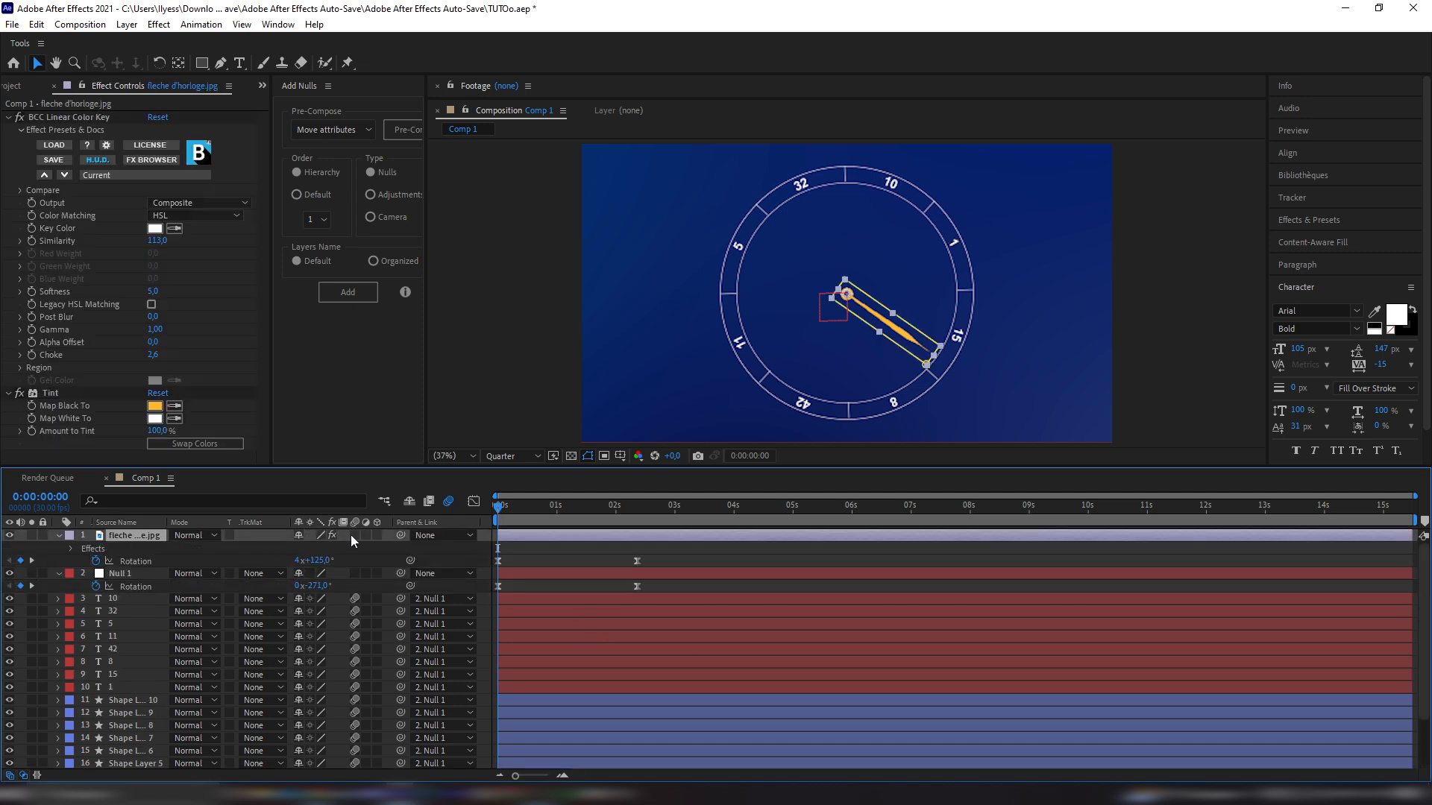
key(ctrl+z)
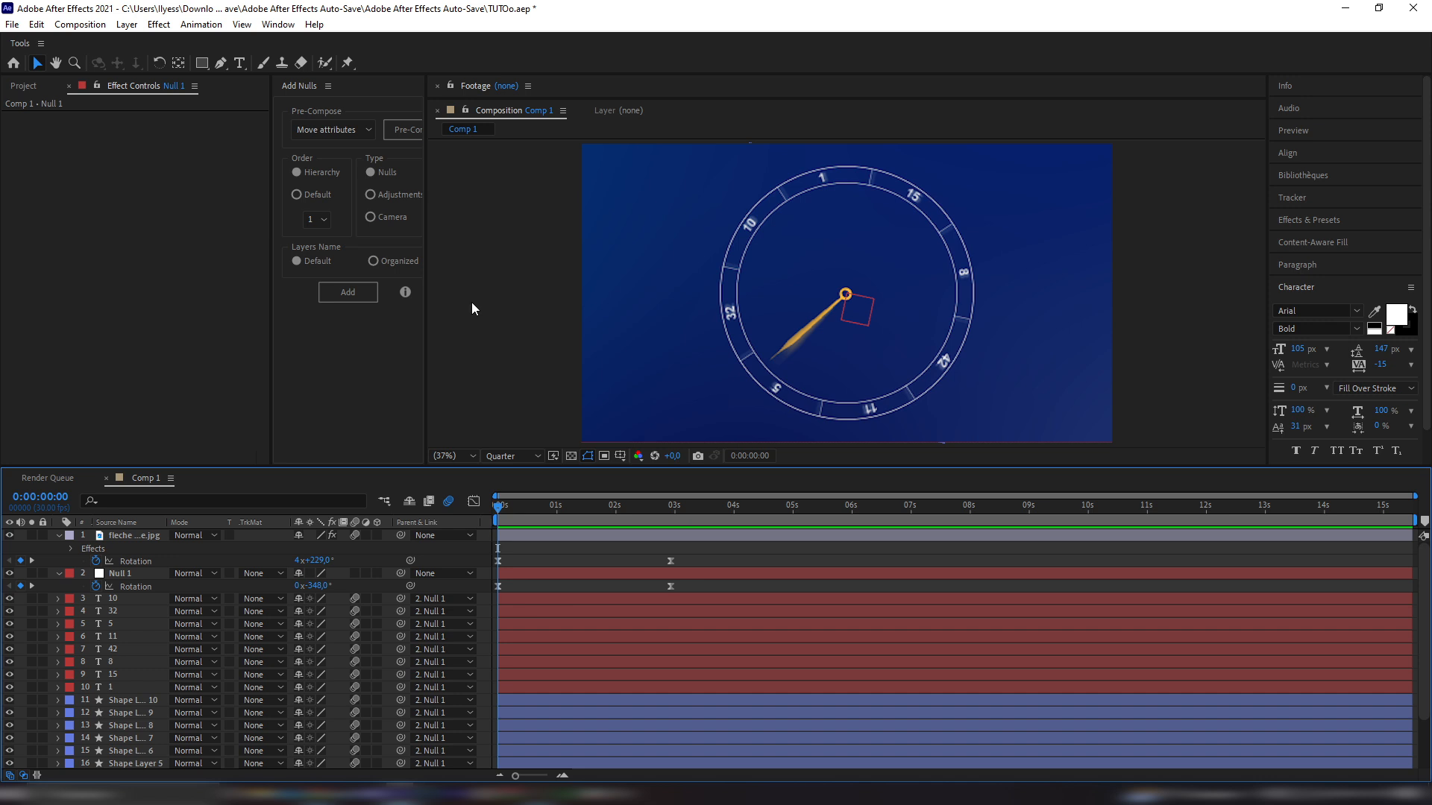
key(space)
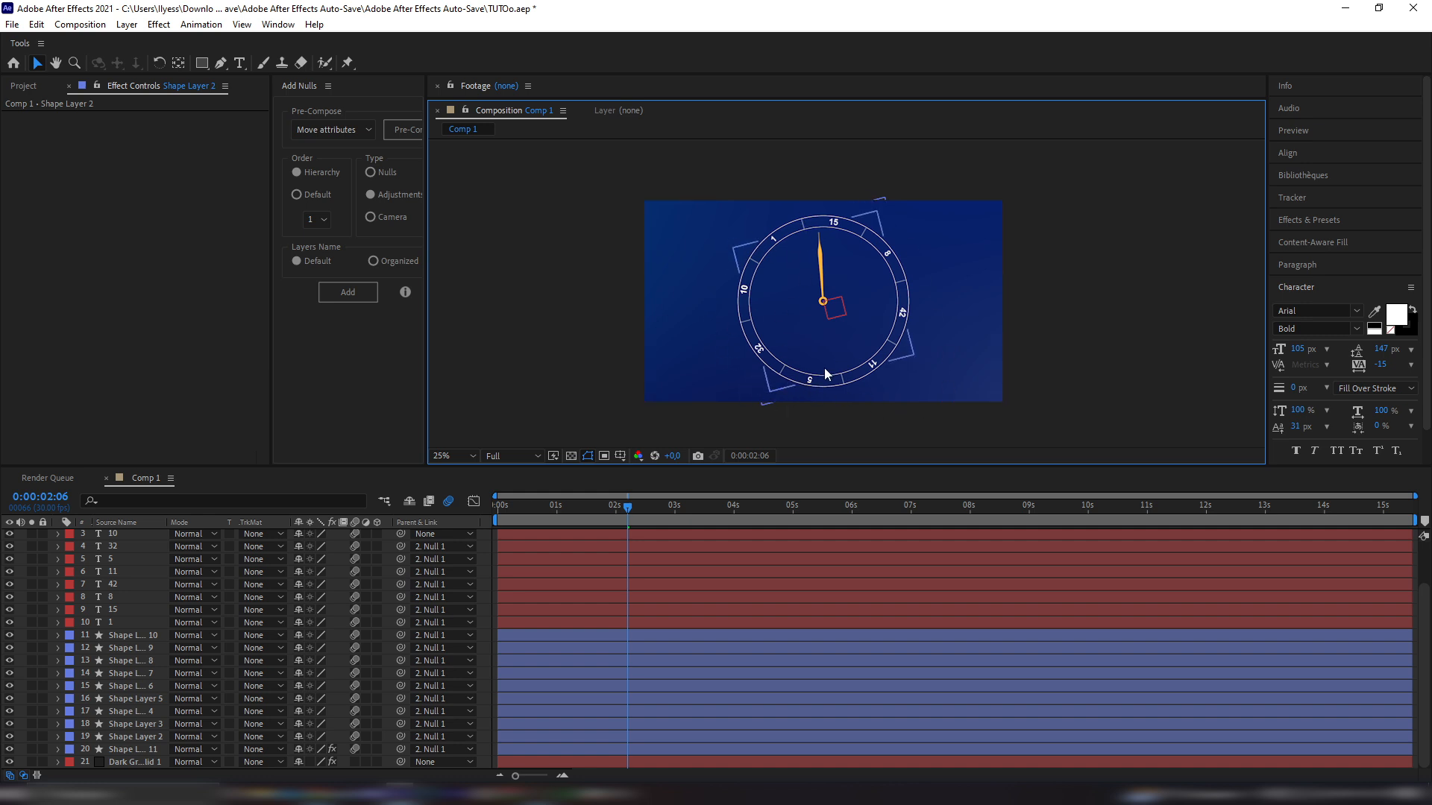
Check Shape Layer 11, the dial's outer circle, in isolation and duplicate it
click(541, 749)
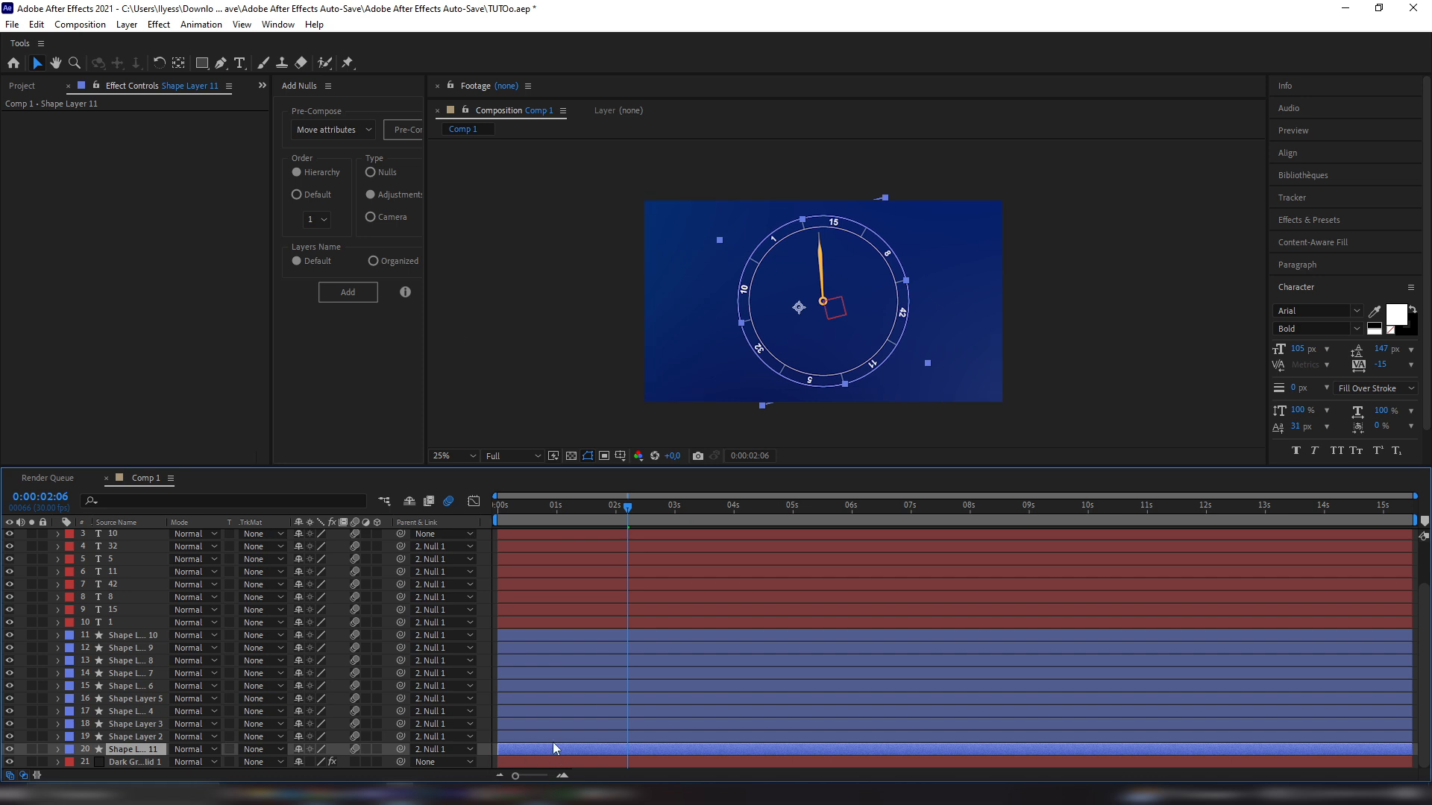
click(30, 749)
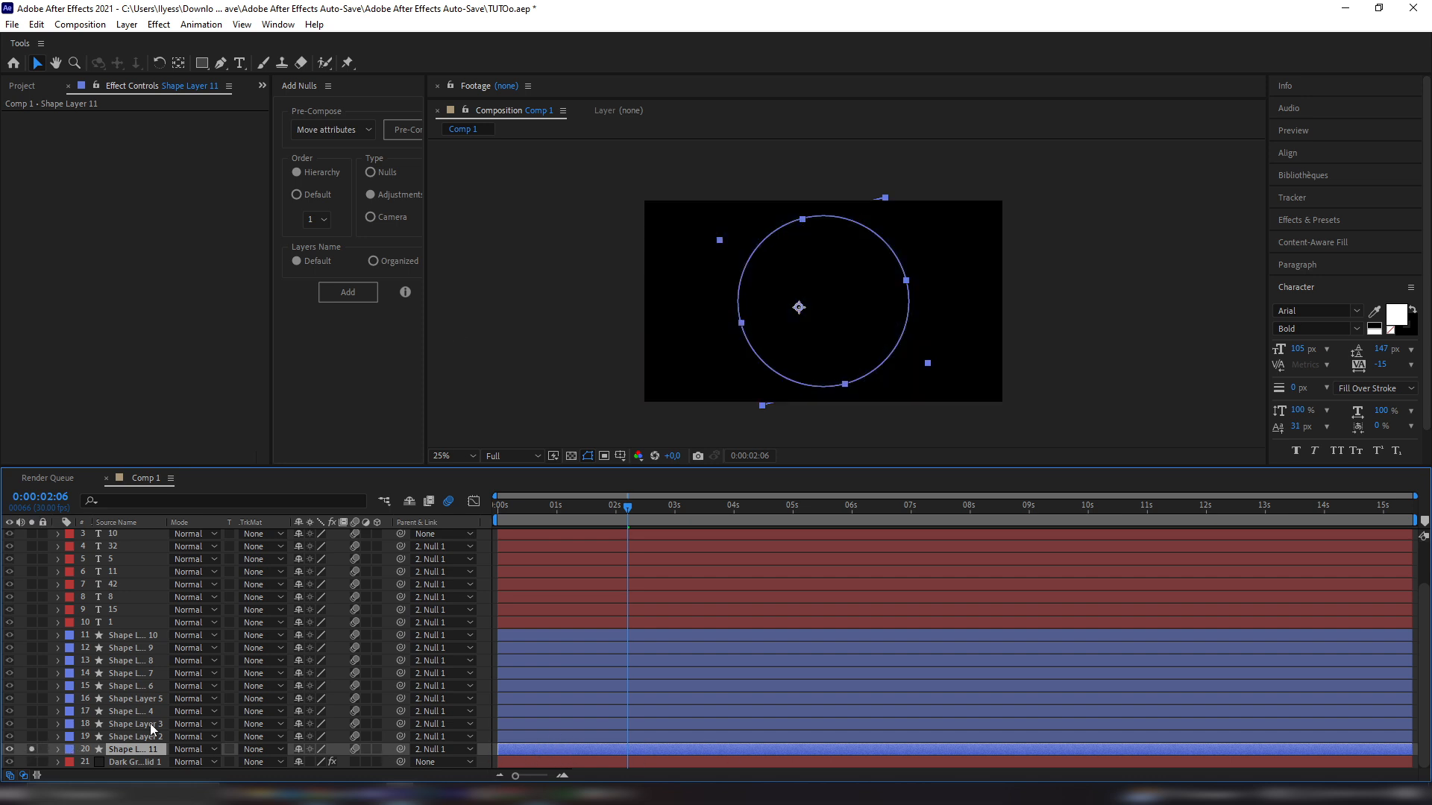
click(32, 749)
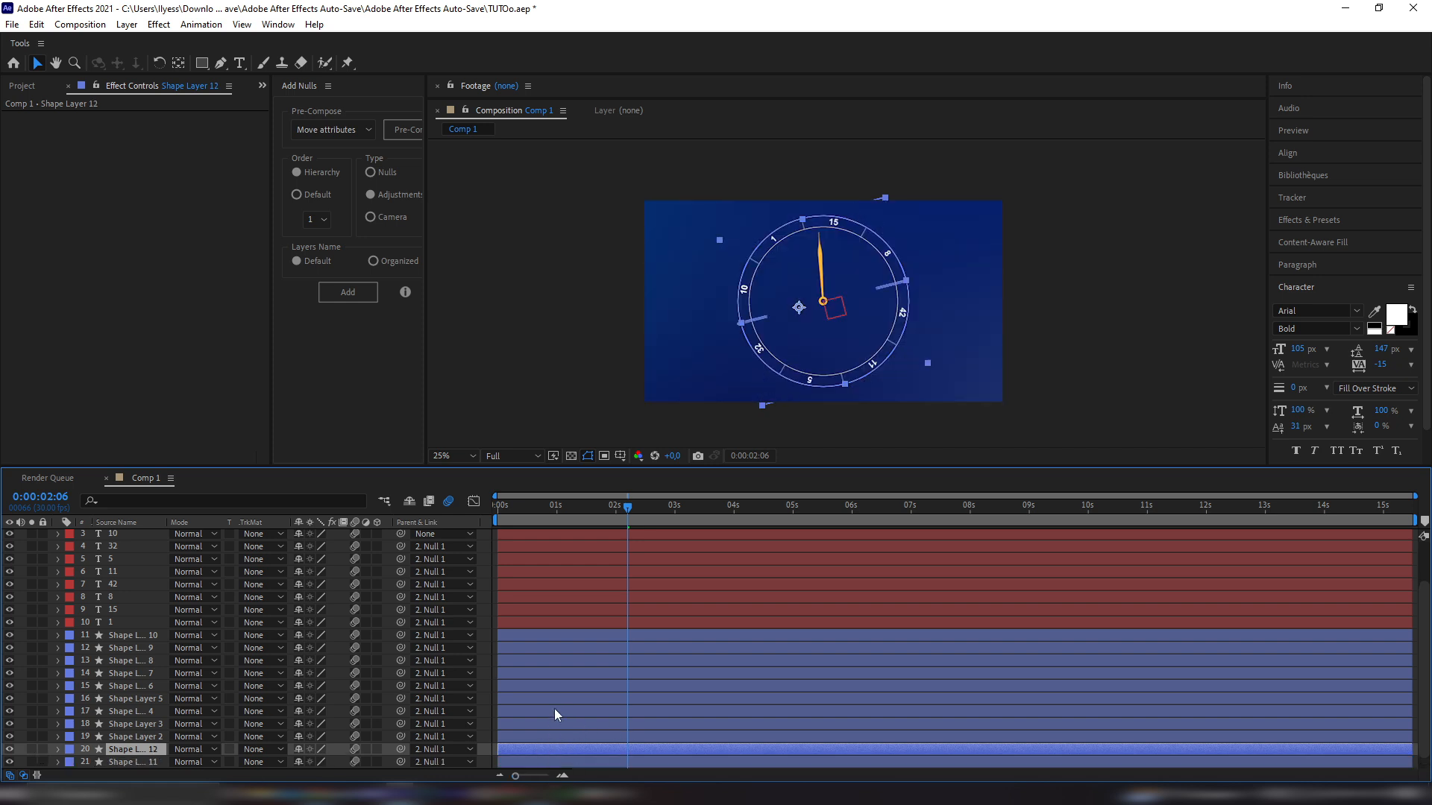
key(ctrl+d)
Apply the Tint effect to Shape Layer 11 and map white to 000000
click(539, 749)
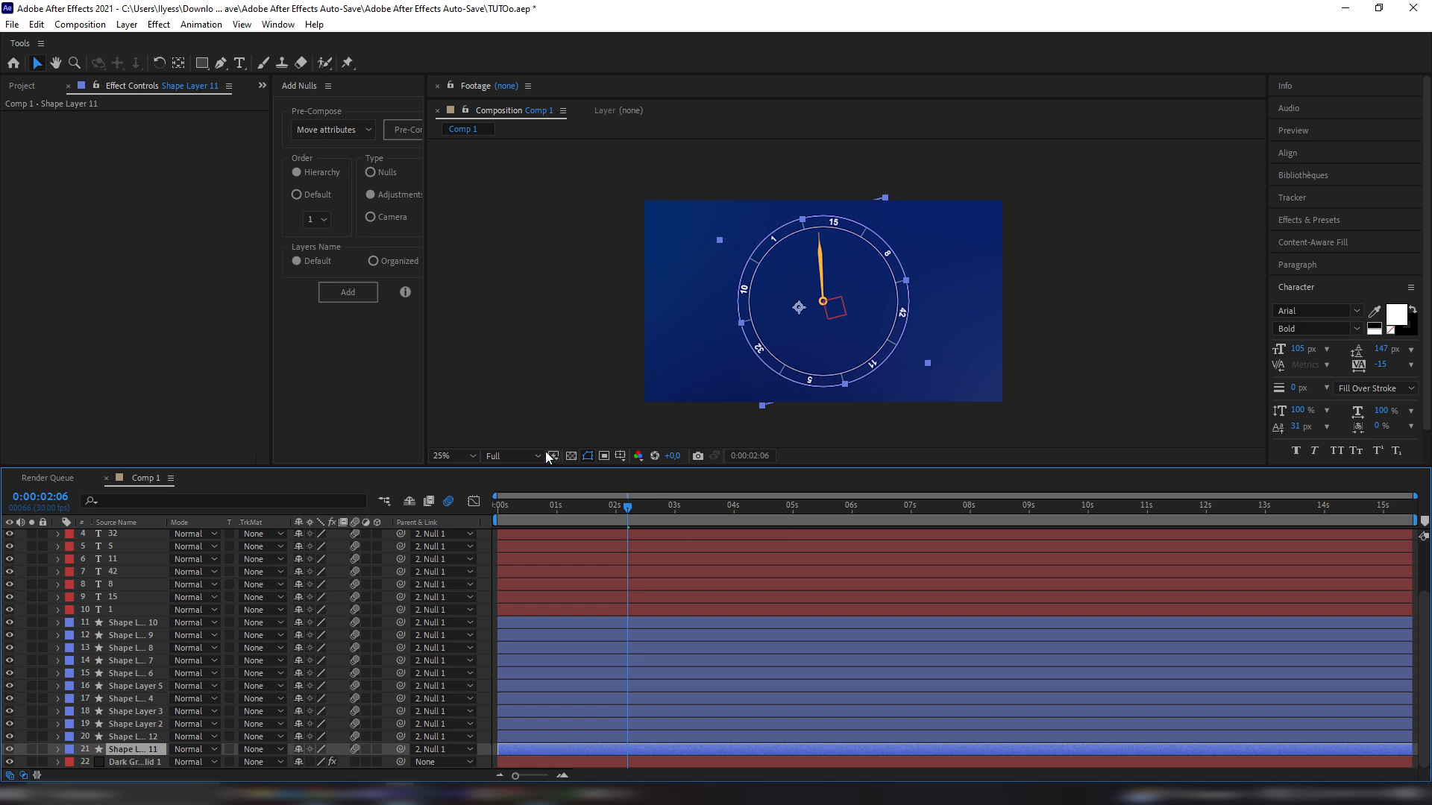
key(ctrl+space)
text(tint)
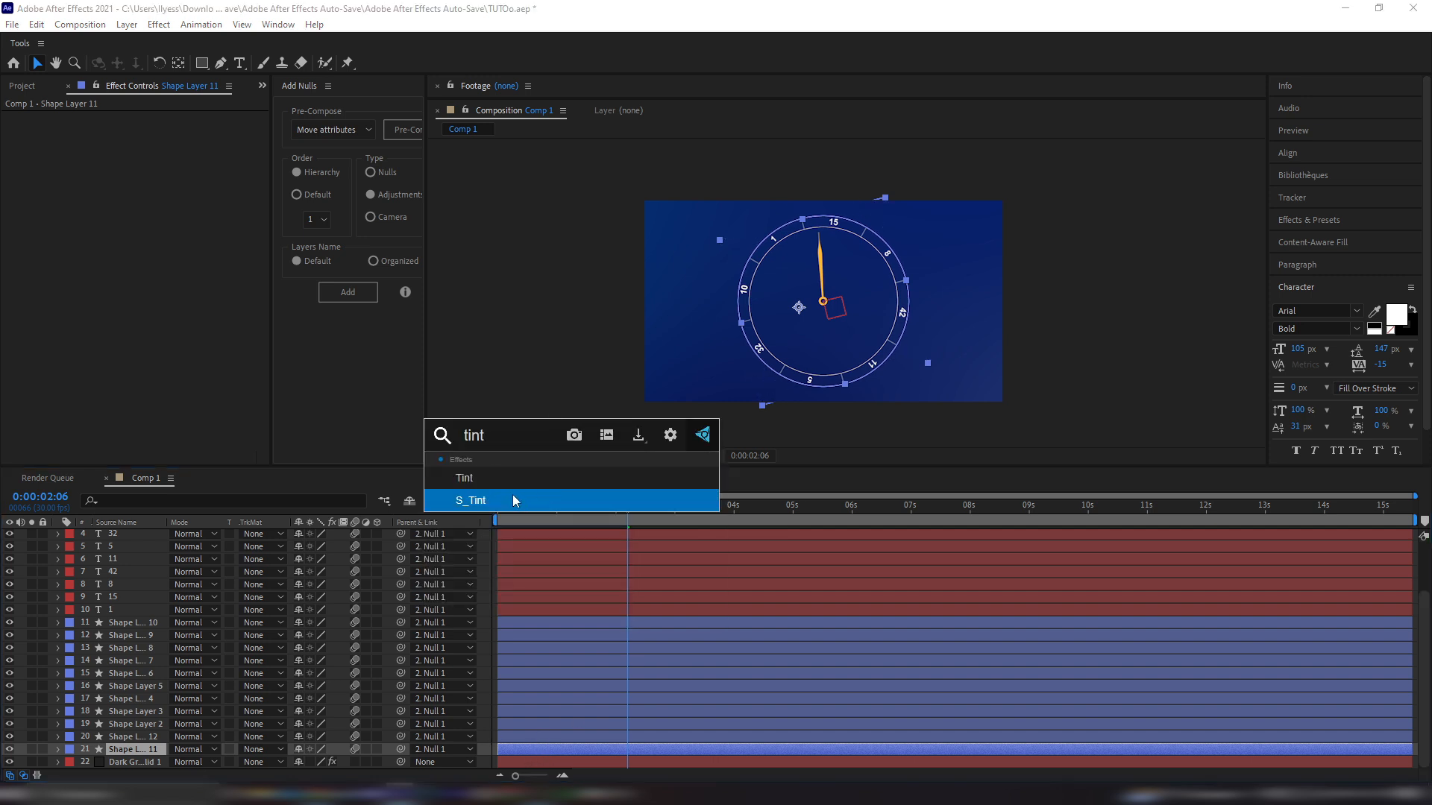
click(512, 494)
click(155, 142)
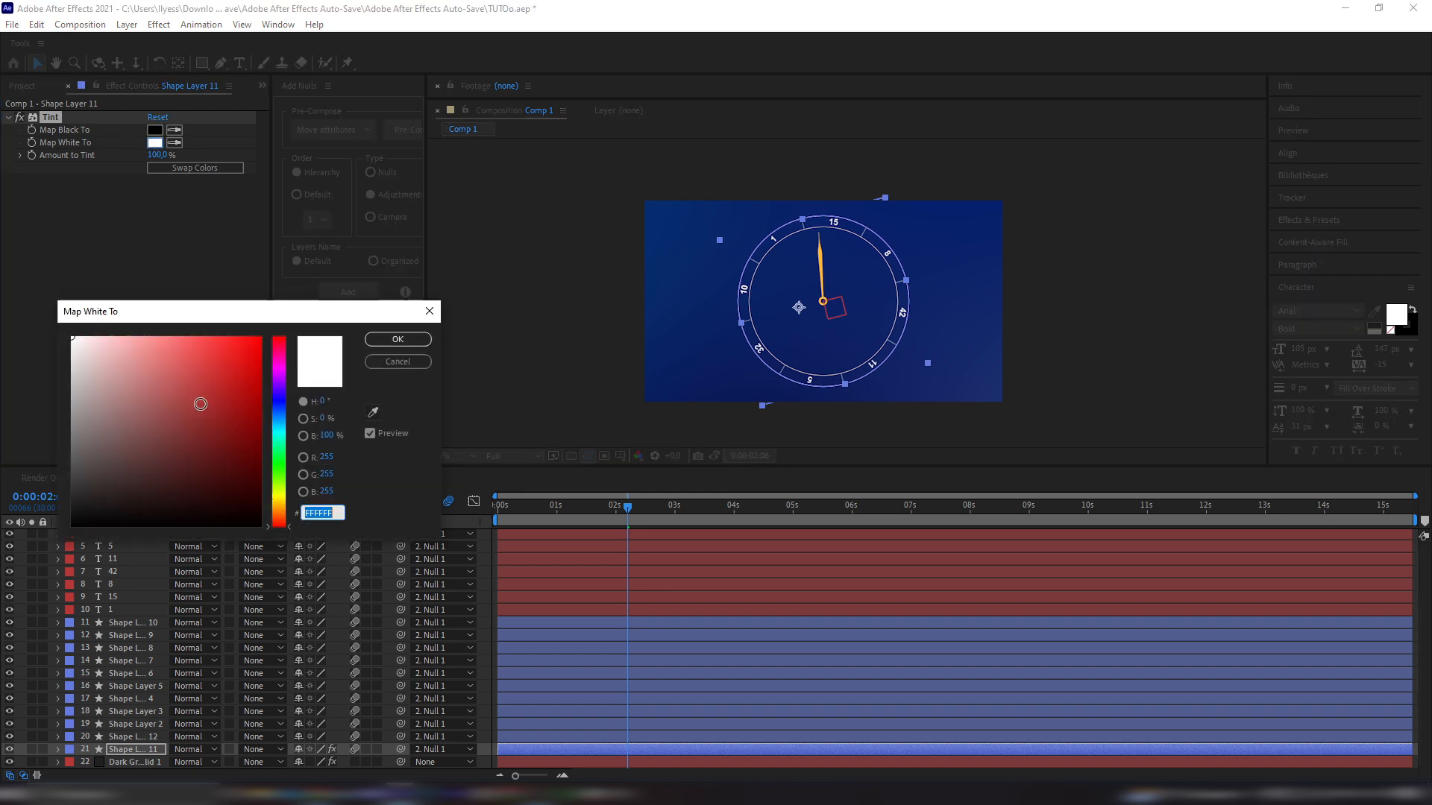
text(000000)
click(397, 340)
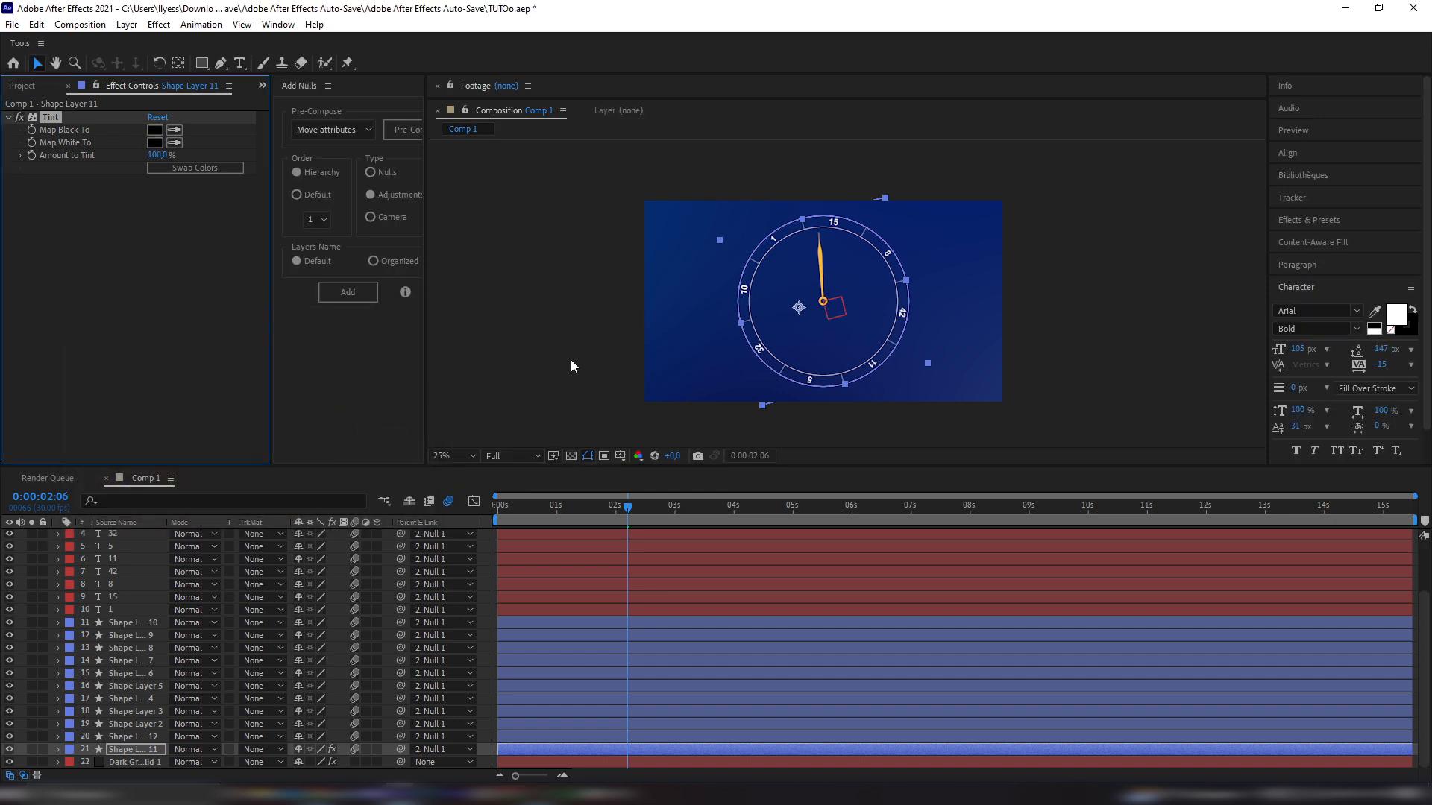
click(571, 358)
Add CC Radial Fast Blur to Shape Layer 11 with its center at 660,280 and amount at 74
click(539, 750)
key(ctrl+space)
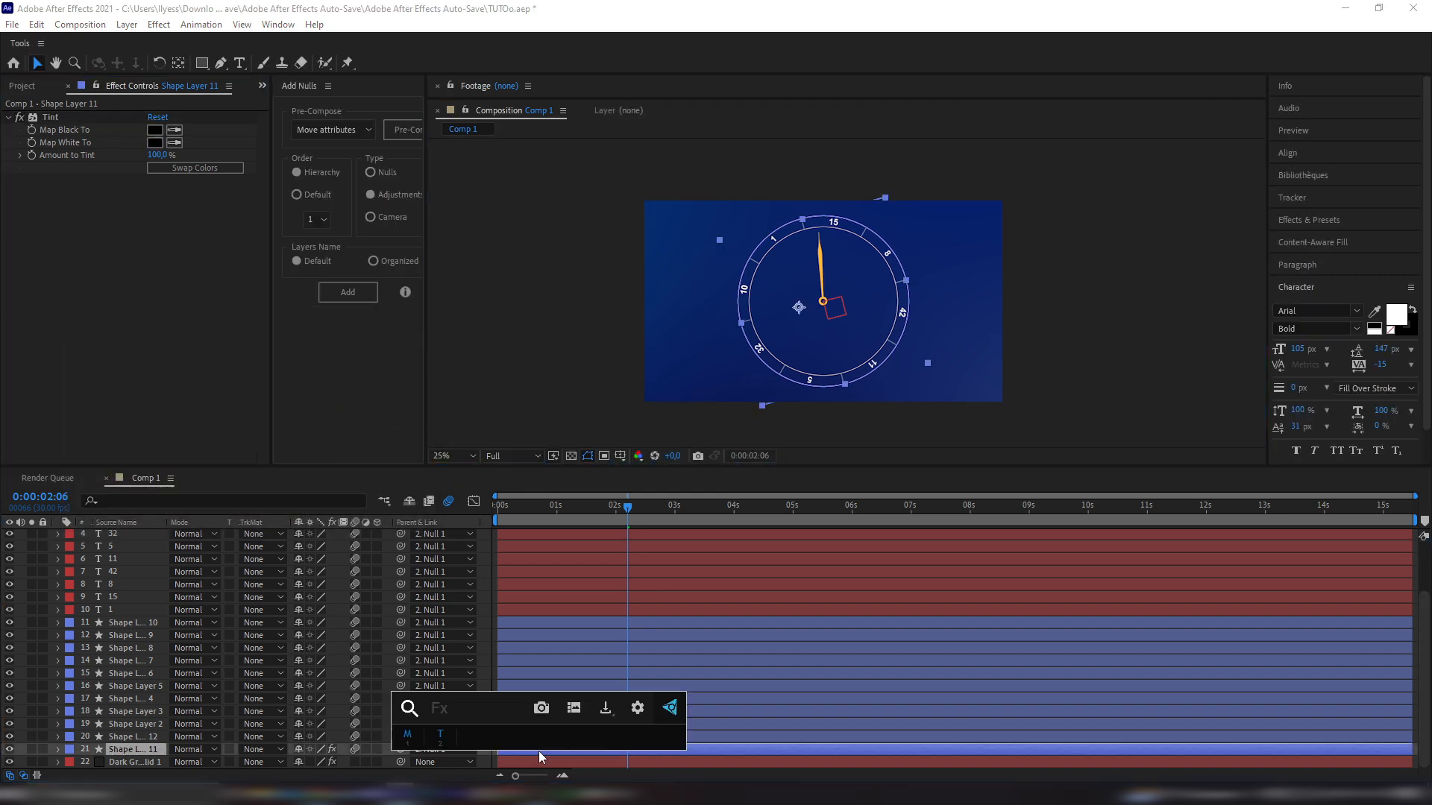
text(cc rad)
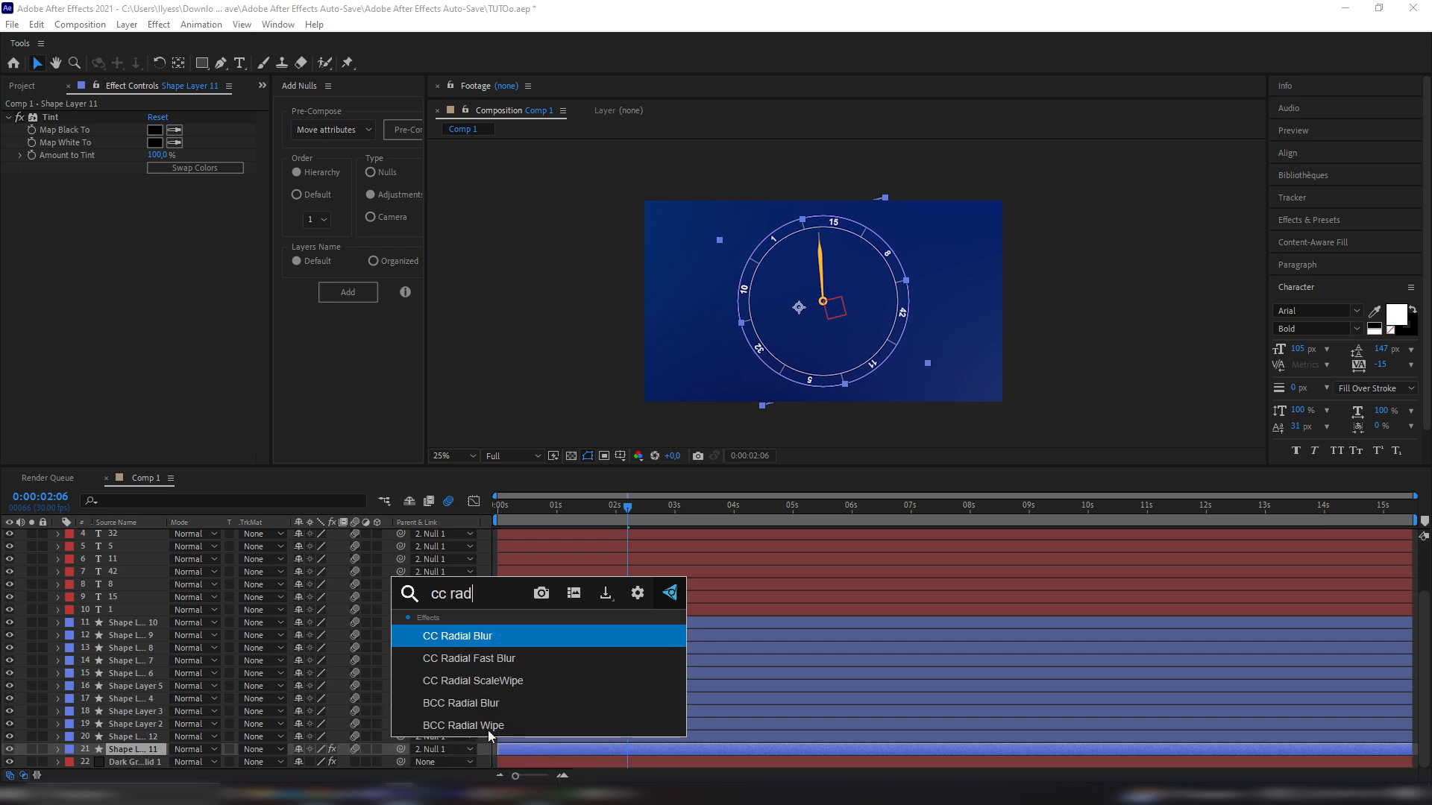
click(491, 662)
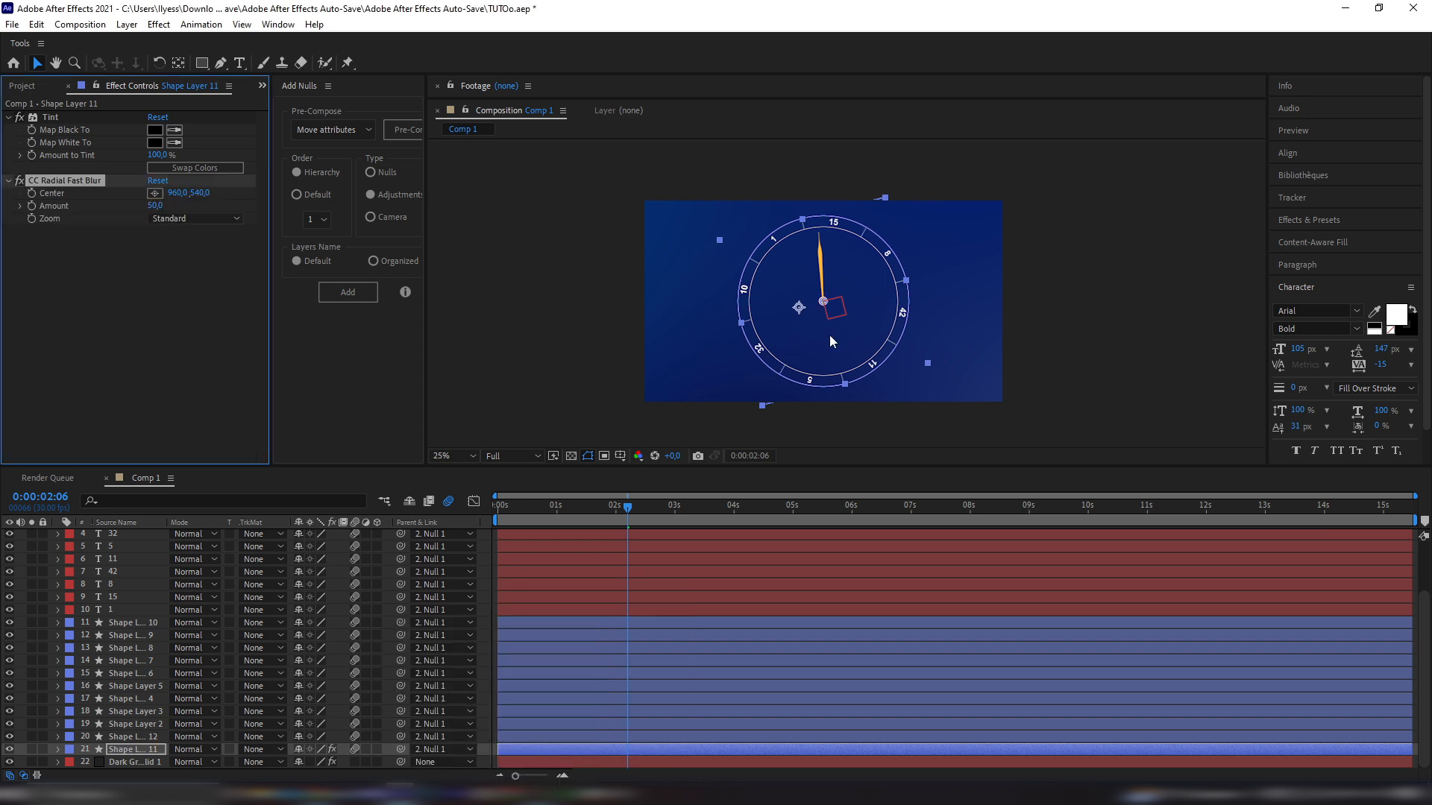
drag(824, 303, 767, 254)
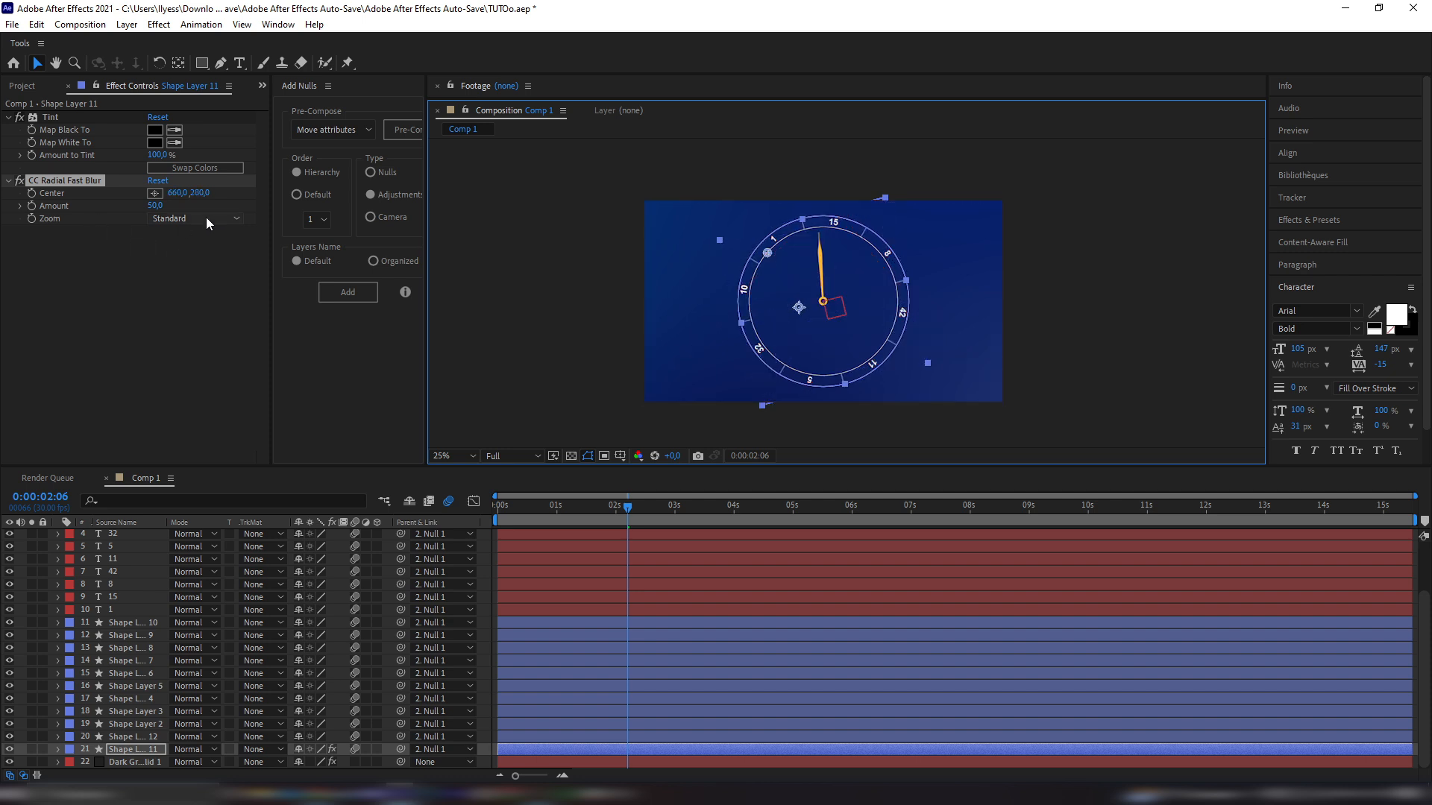
click(163, 208)
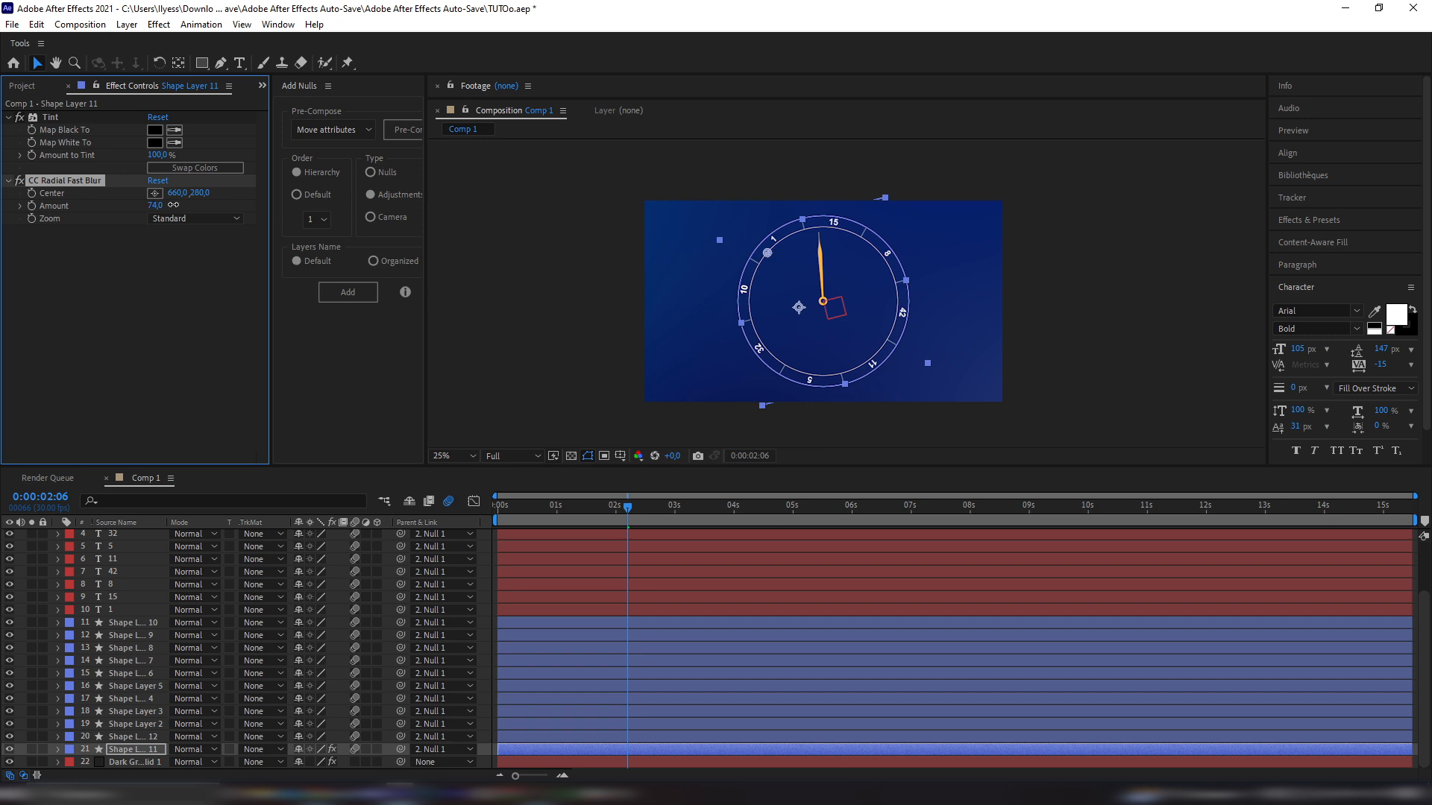
Set the stroke width of Shape Layer 11's ellipse to 8
click(548, 751)
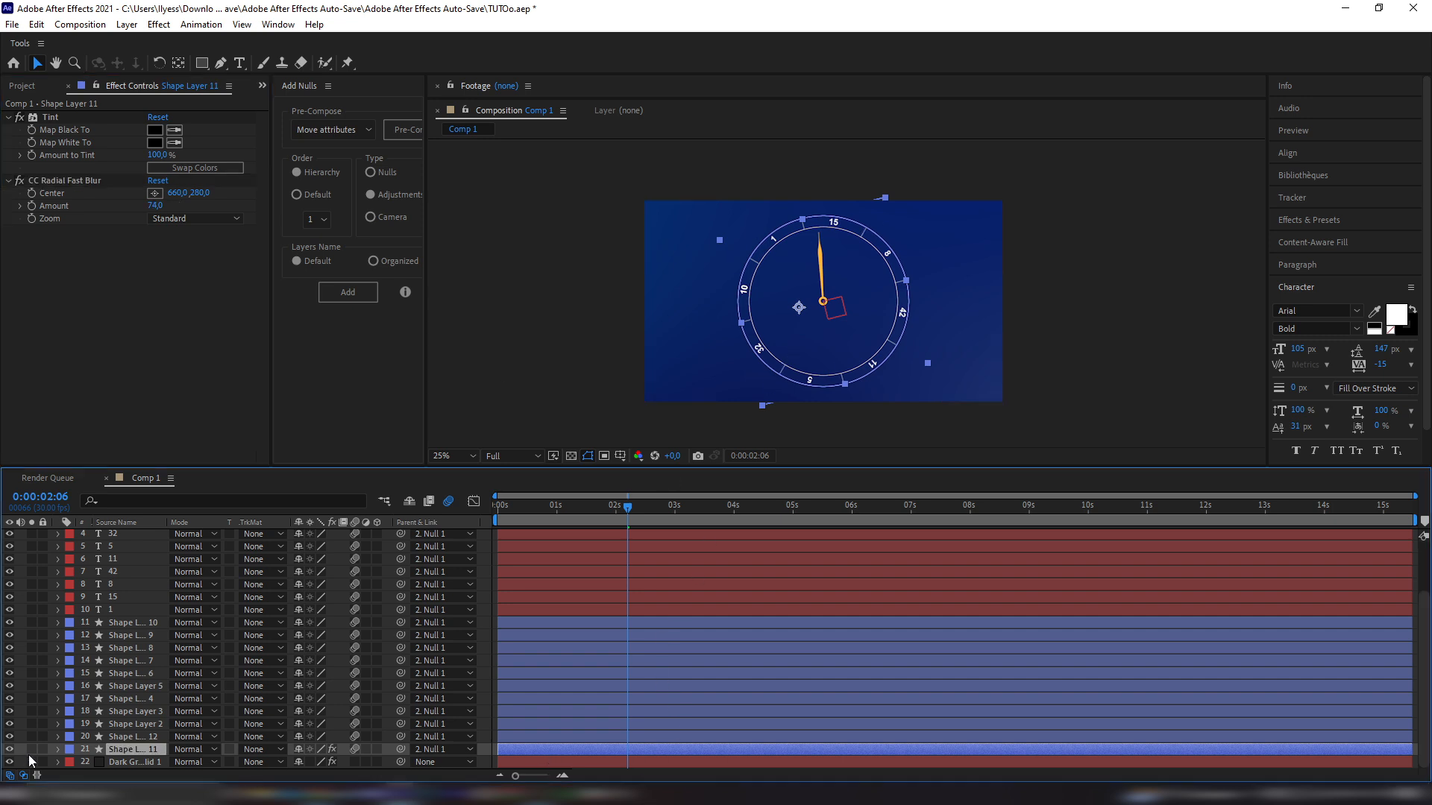
click(56, 749)
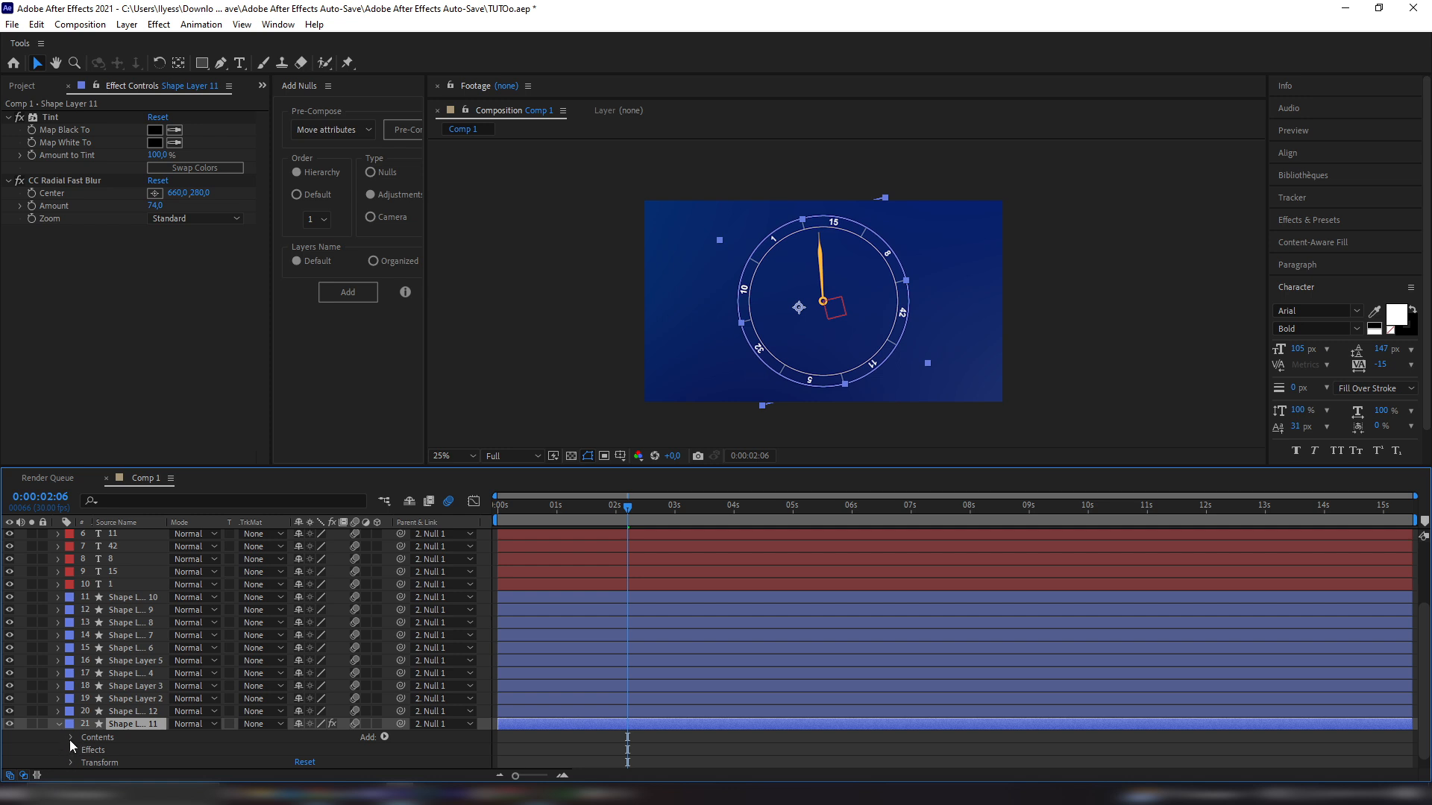
click(70, 738)
click(83, 750)
click(97, 699)
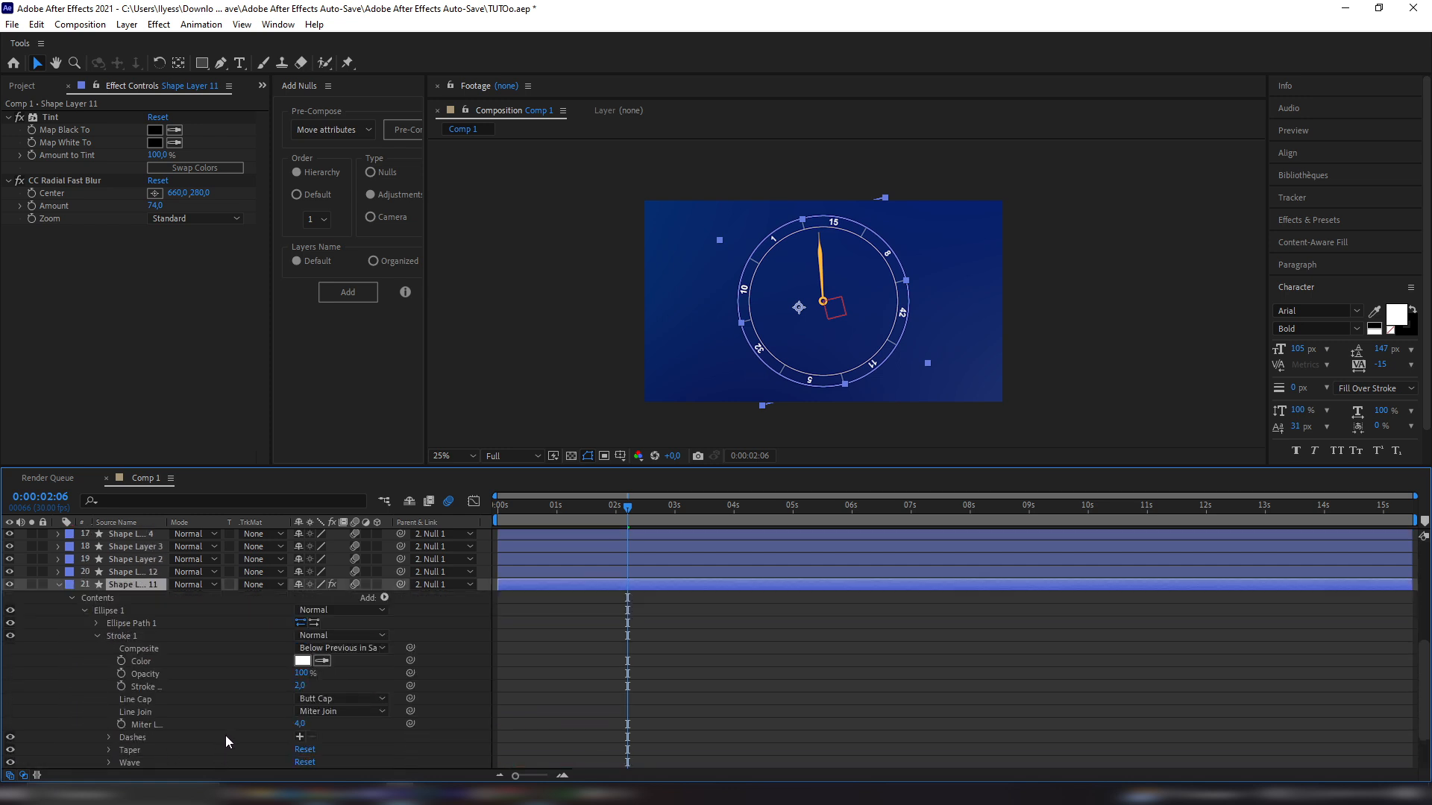
drag(300, 687, 557, 376)
click(561, 373)
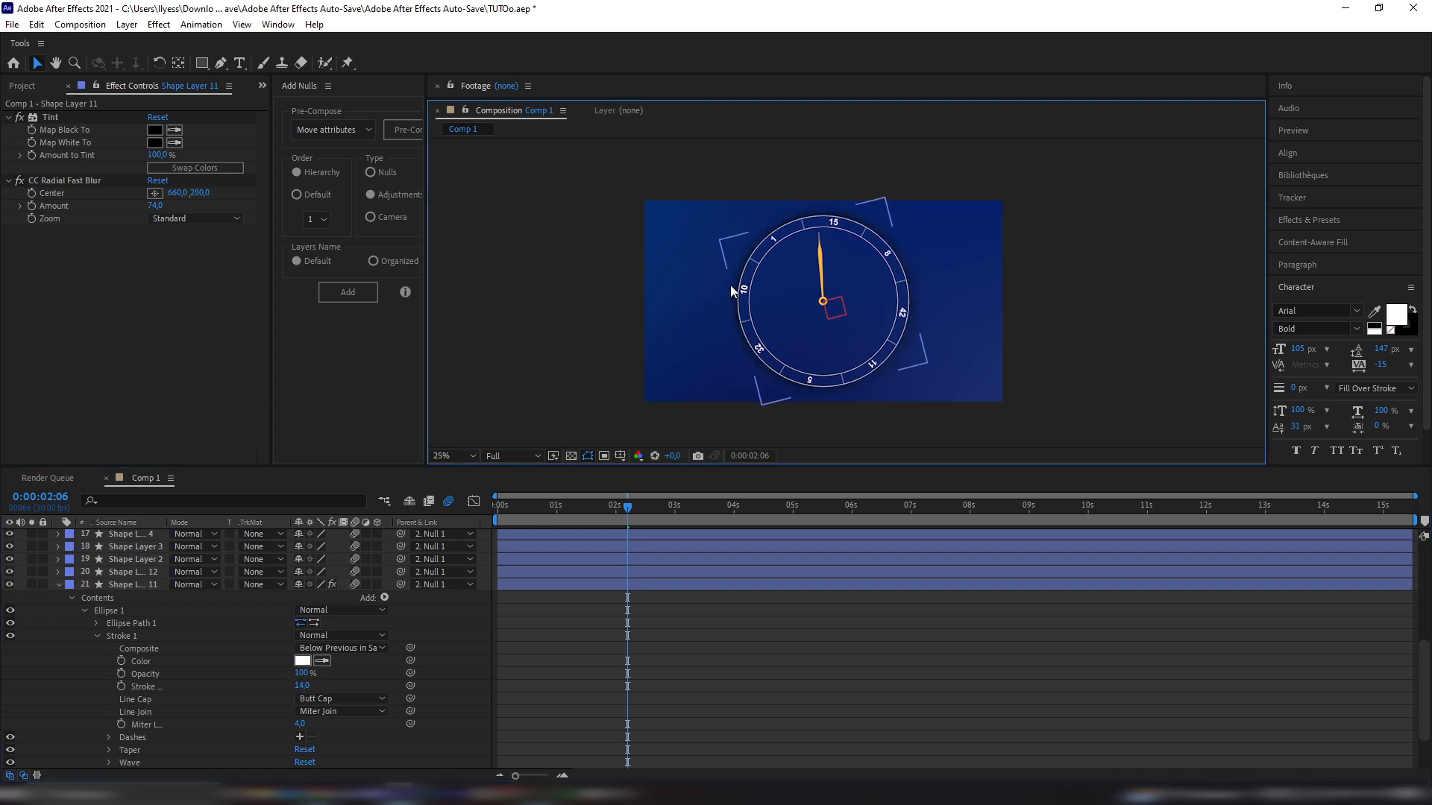
click(302, 686)
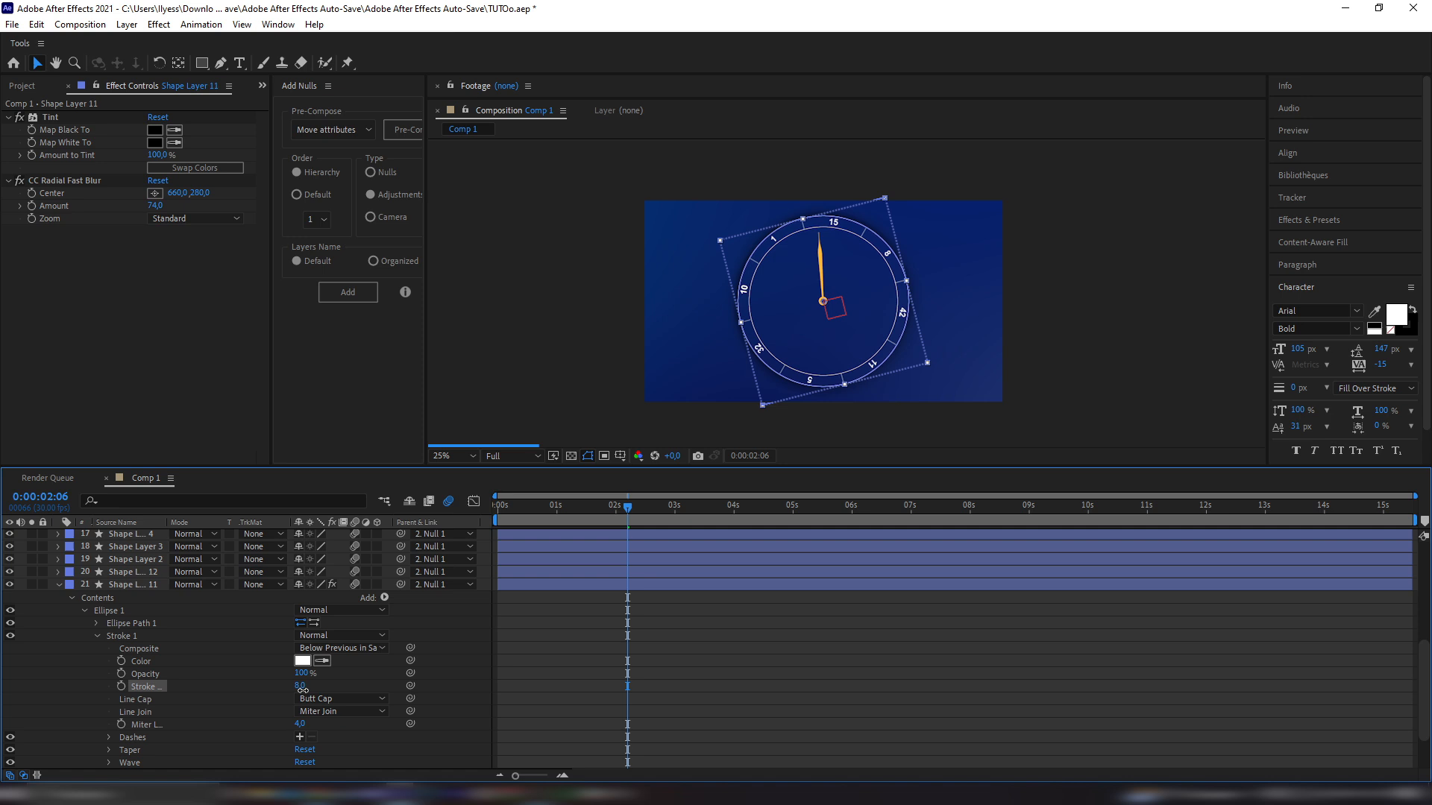
text(8)
key(Return)
click(597, 322)
Move the CC Radial Fast Blur center on Shape Layer 11 to 152,36
key(period)
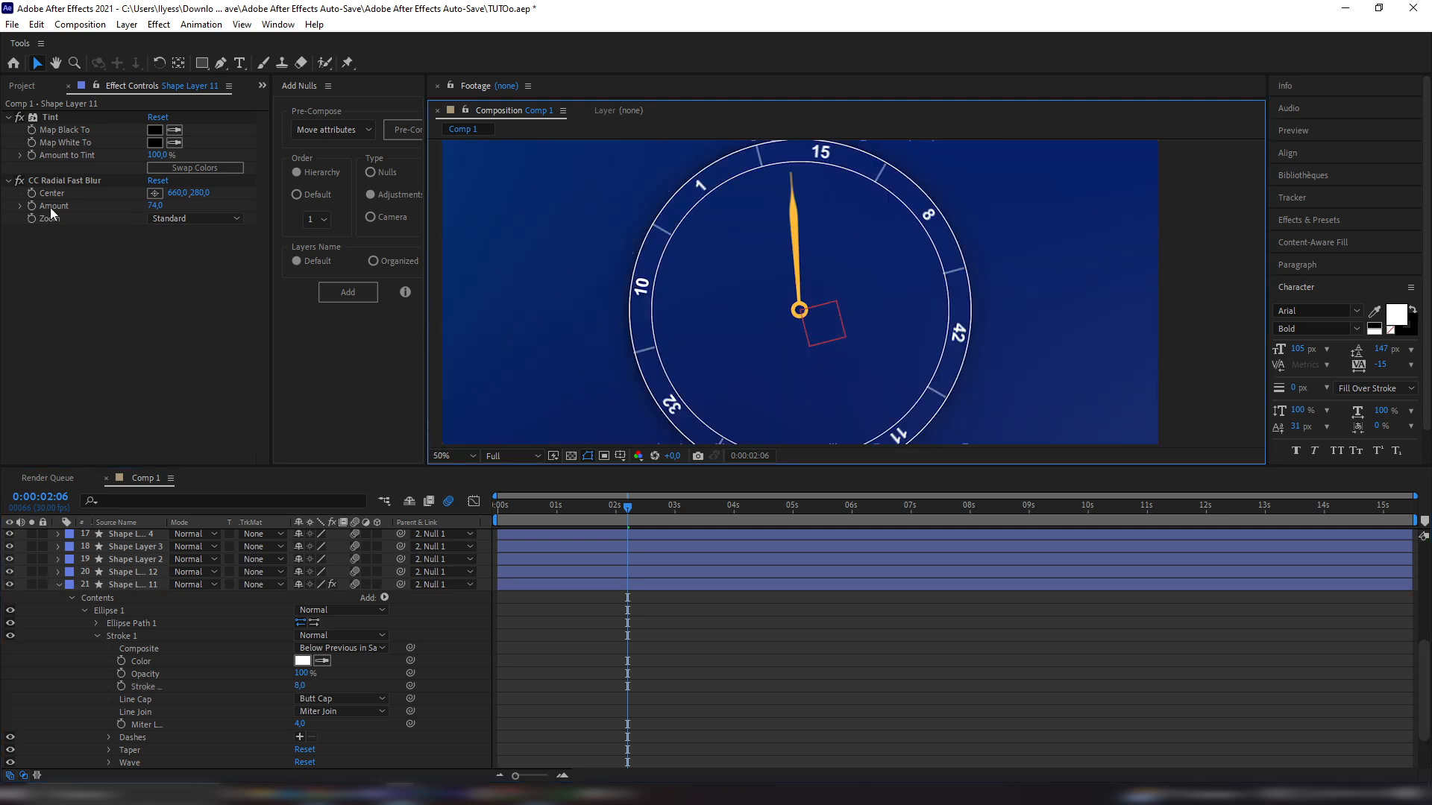
click(64, 180)
drag(682, 203, 494, 113)
key(comma)
click(59, 586)
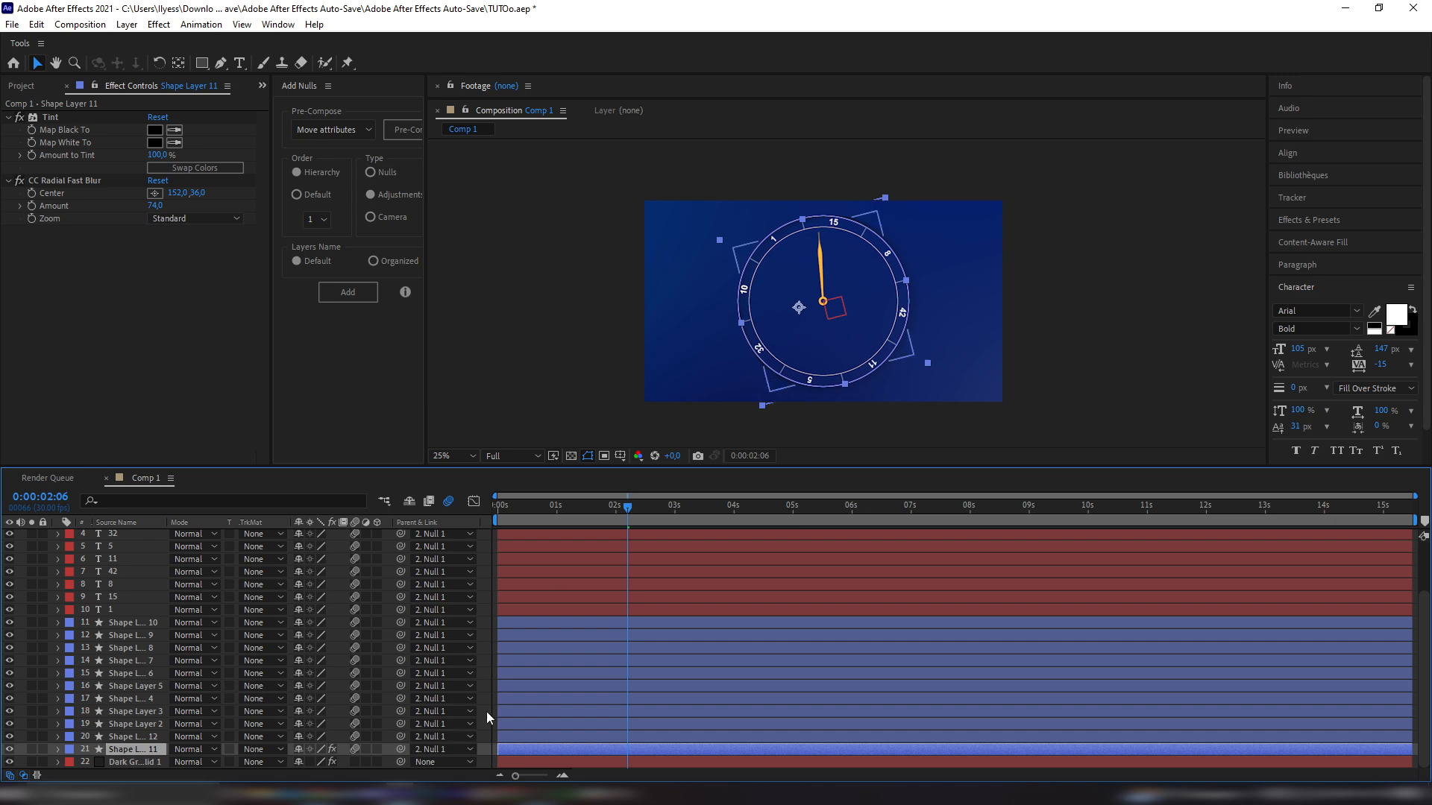
Duplicate Shape Layer 2, the dial's inner circle, and apply Tint to the original with white mapped to 000000
click(138, 724)
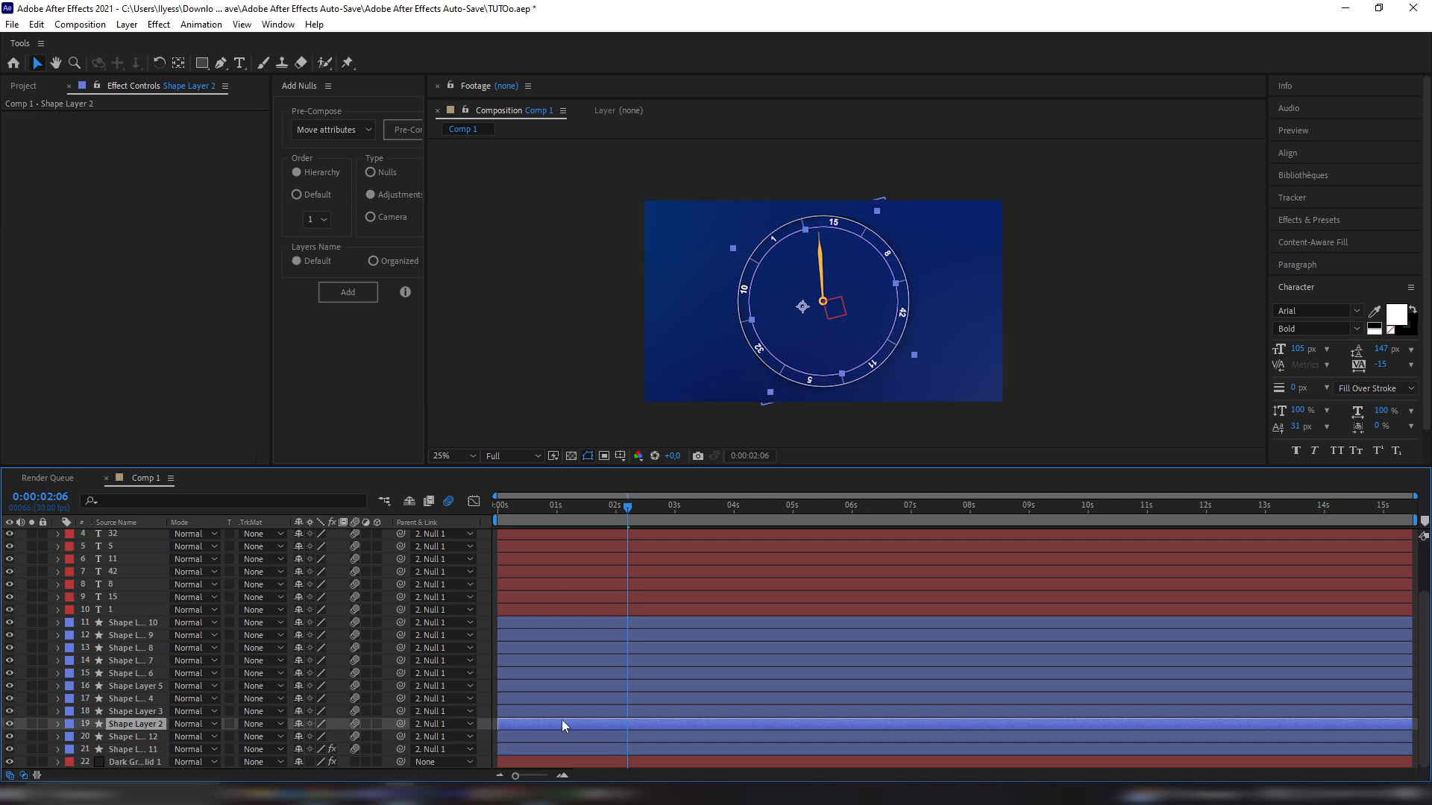
key(ctrl+d)
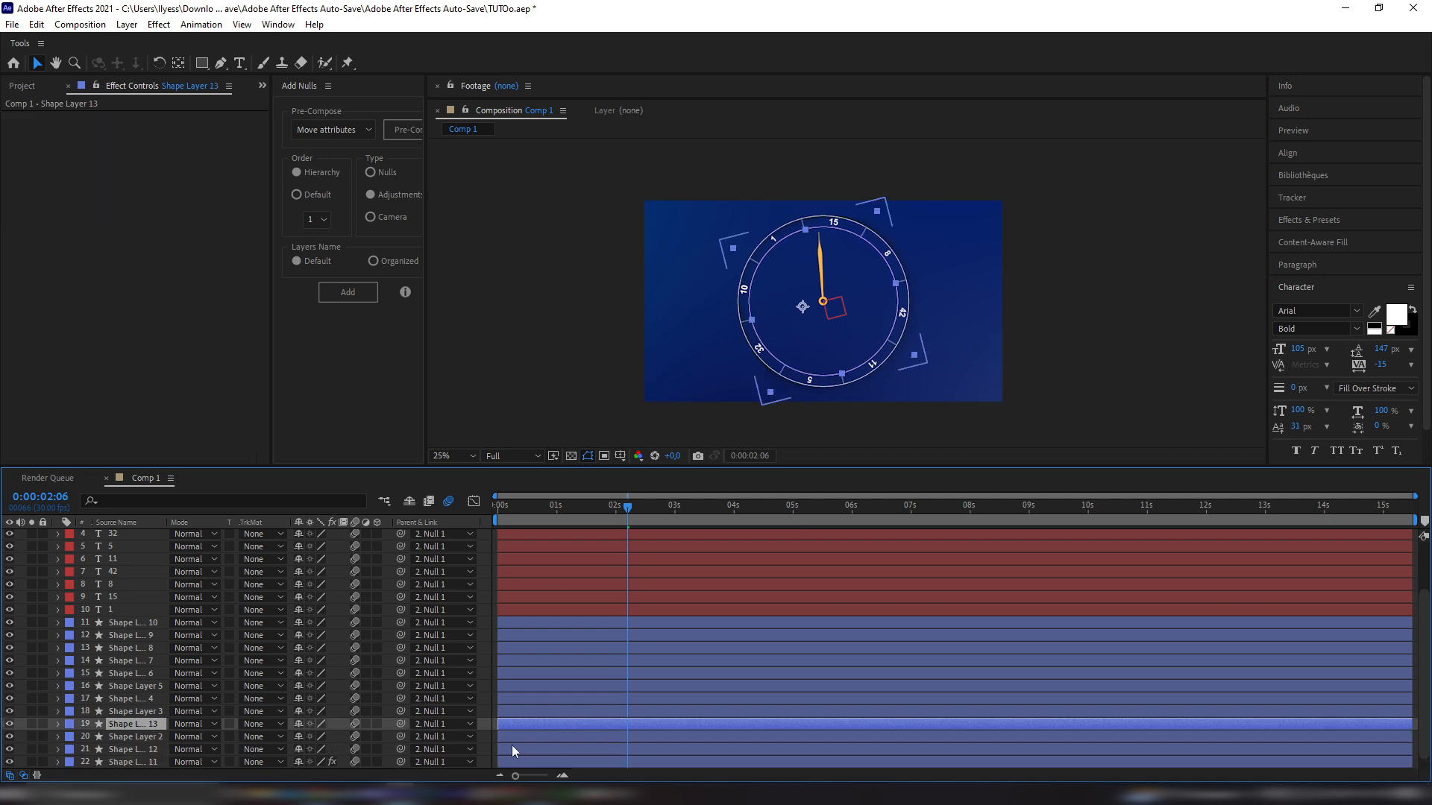
click(546, 736)
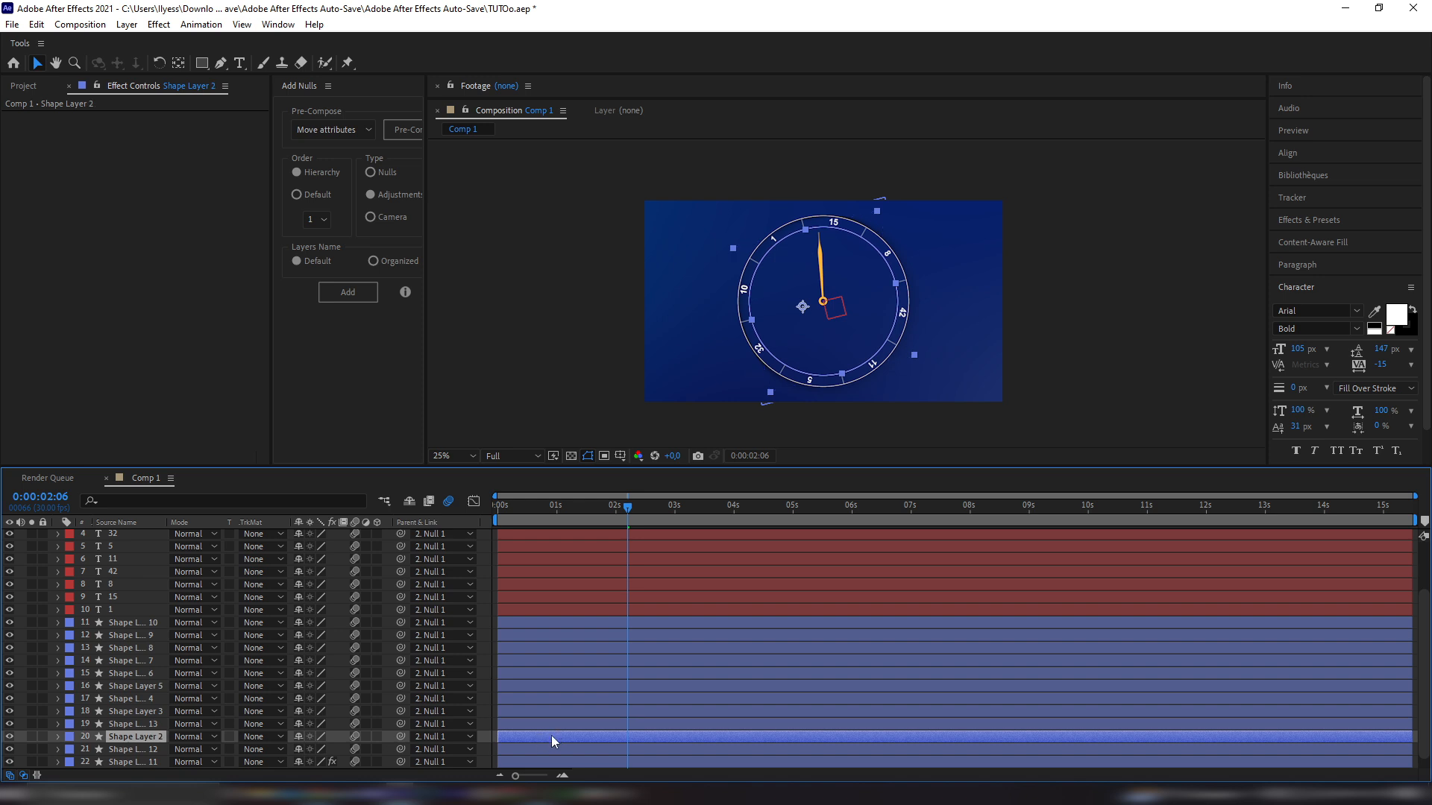
key(ctrl+space)
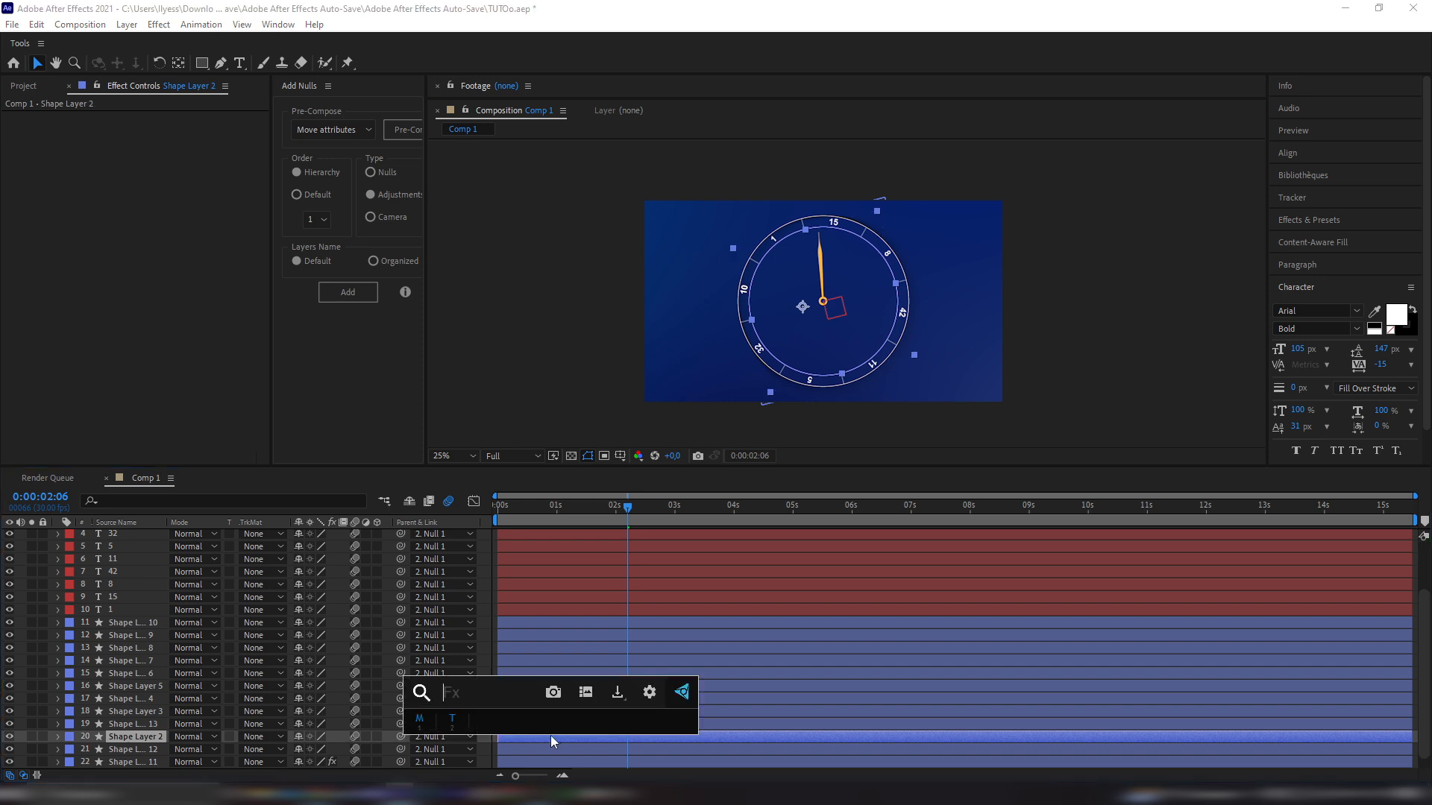
text(tint)
click(463, 635)
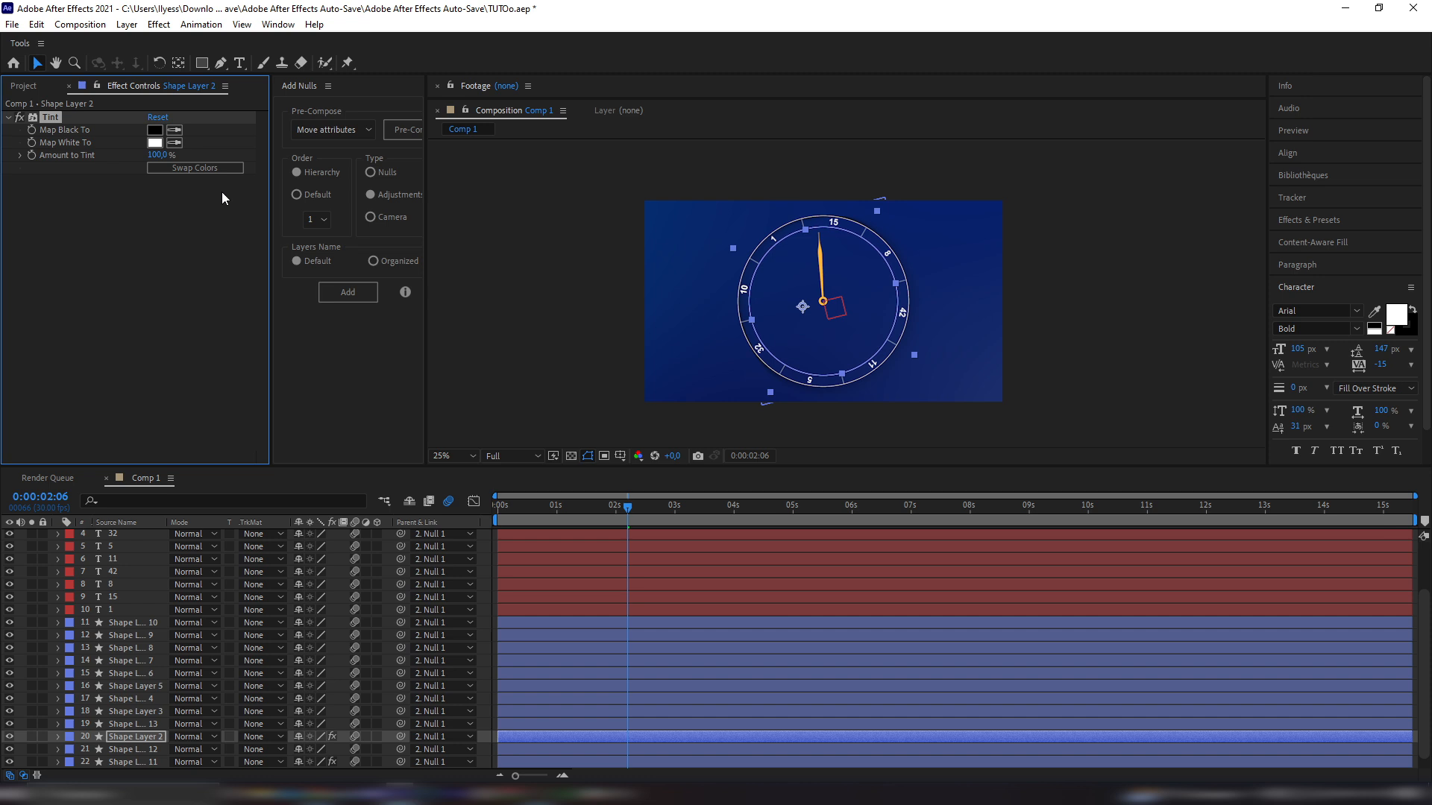
click(156, 142)
click(96, 495)
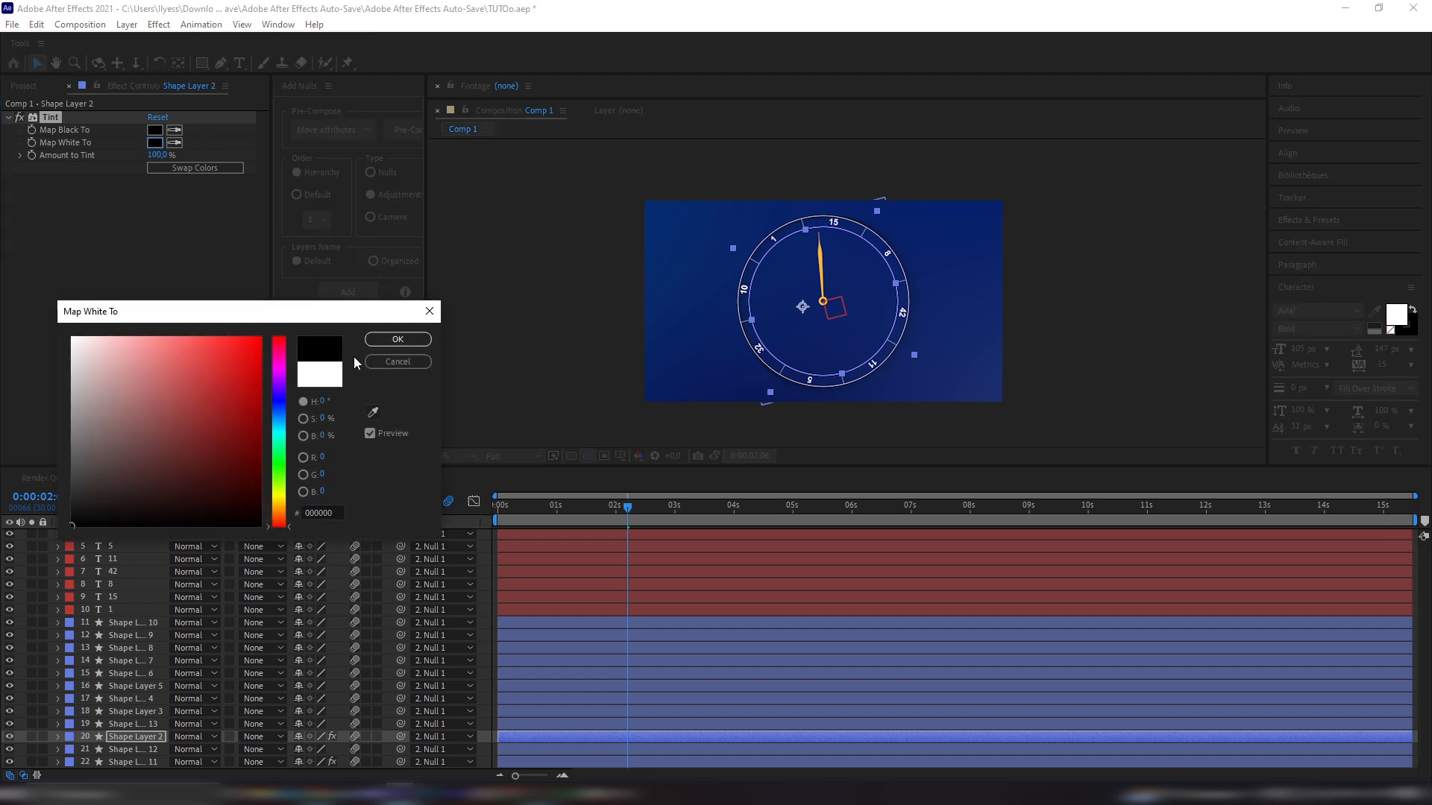
click(396, 339)
Add CC Radial Fast Blur to Shape Layer 2 with its amount at 73 and center at 260,88
key(ctrl+space)
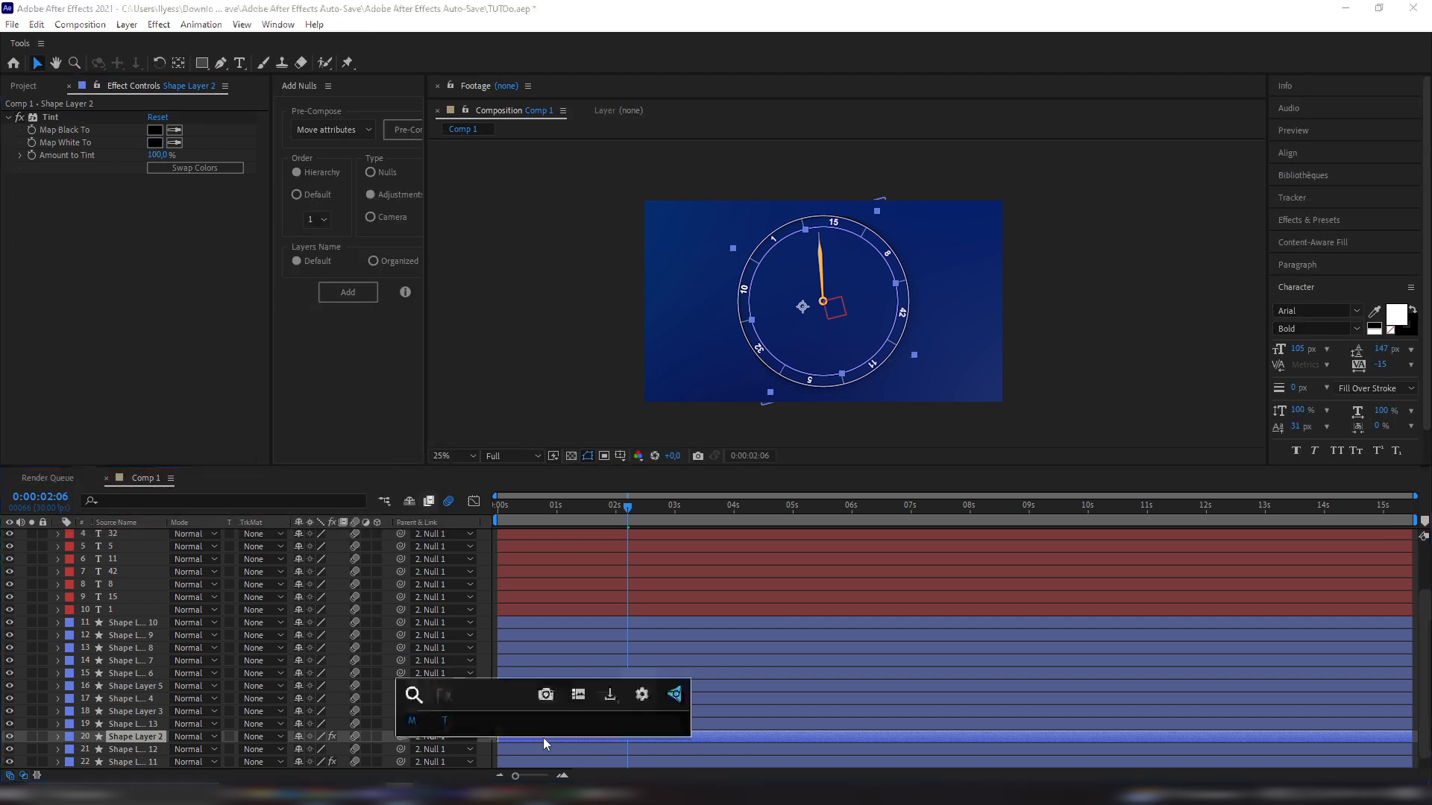
text(cc ra)
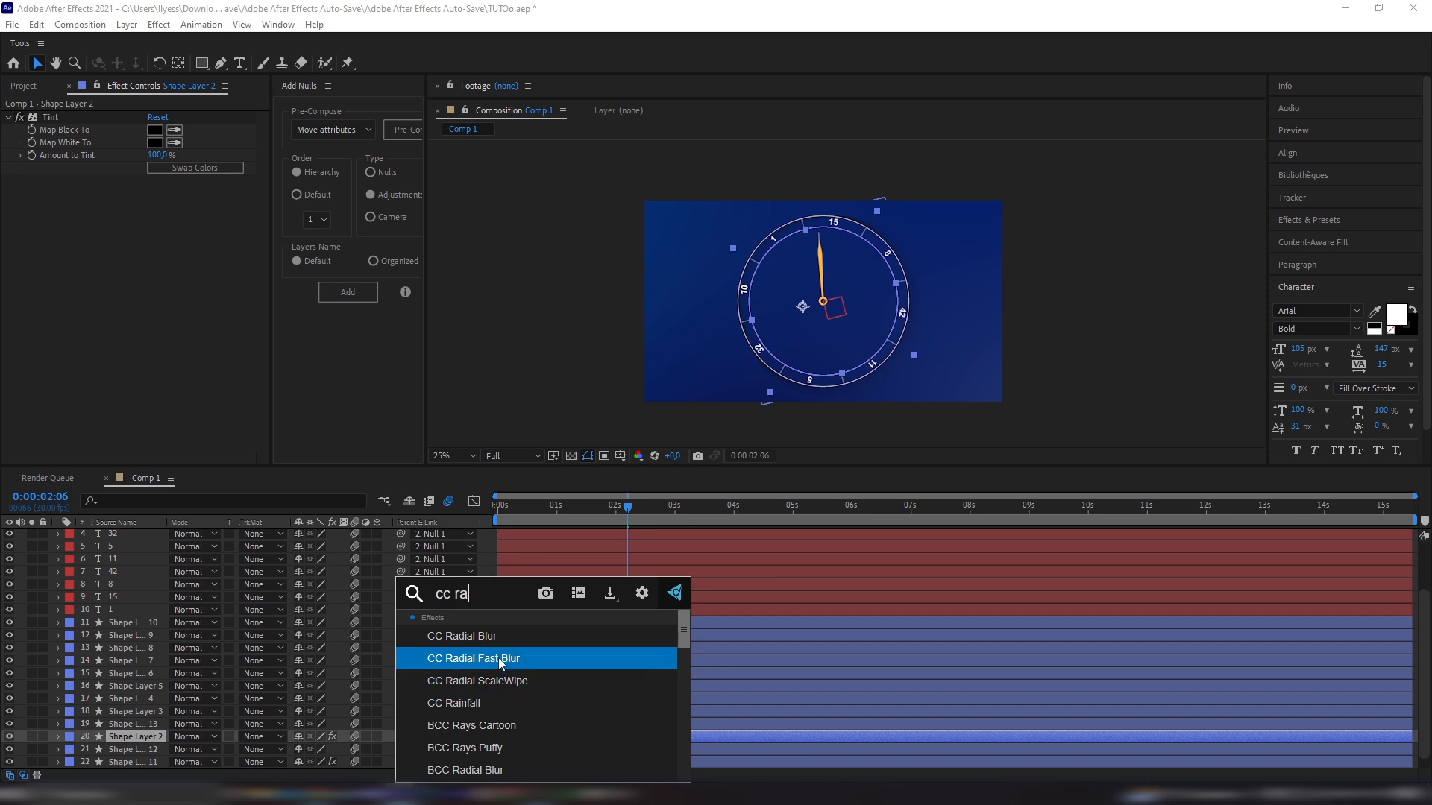
click(489, 660)
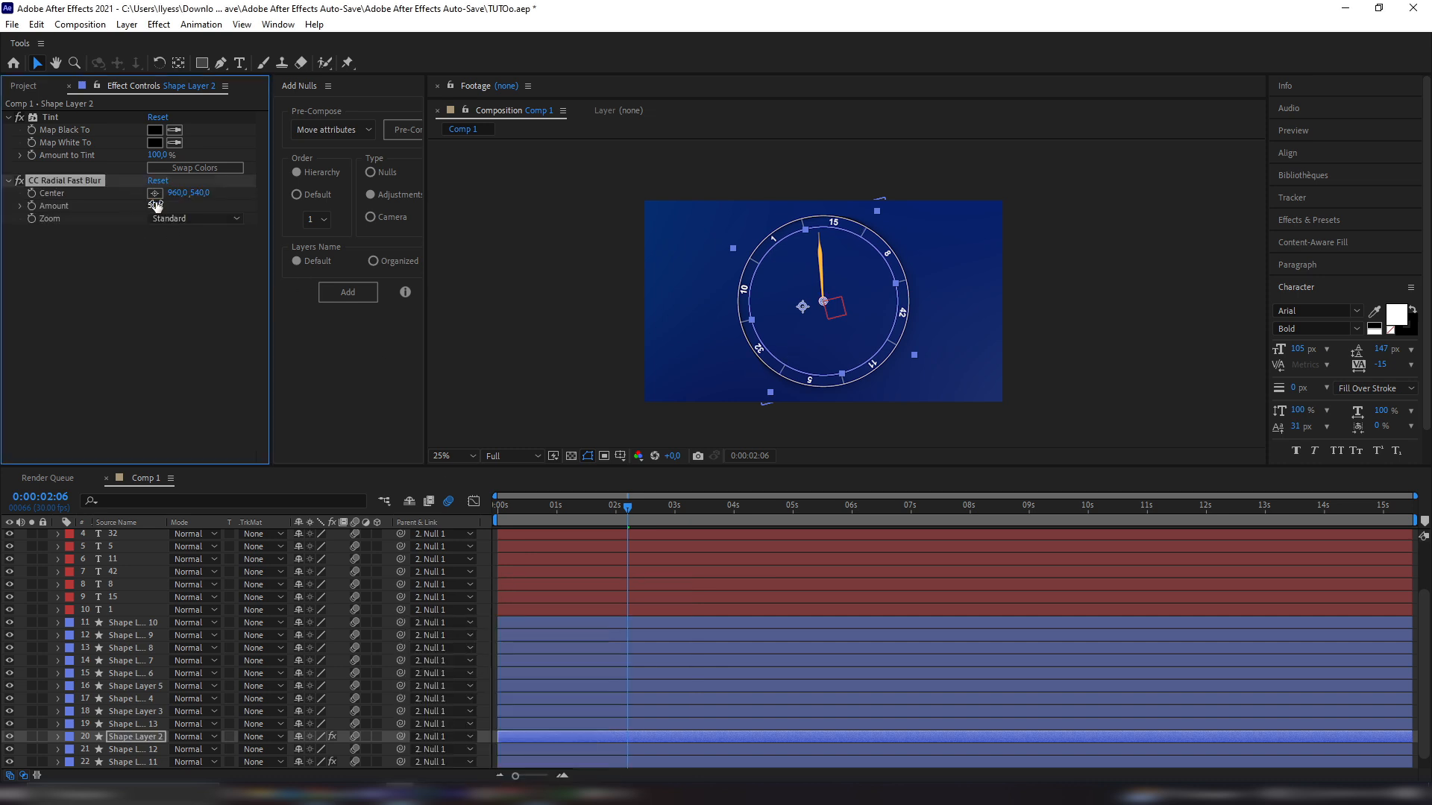
drag(153, 205, 167, 199)
drag(823, 302, 743, 234)
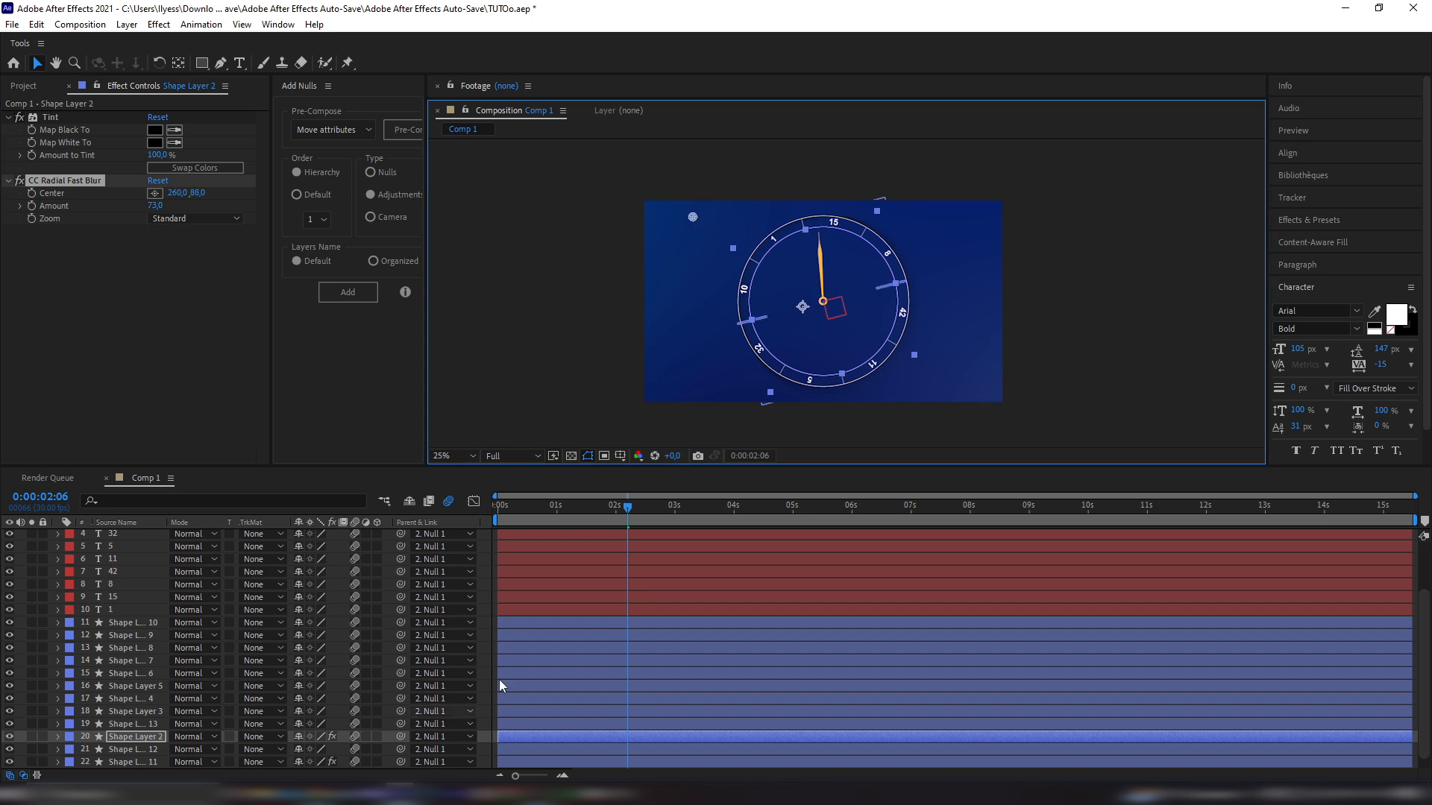
Set the stroke width of Shape Layer 2's ellipse to 9 and collapse the layer properties
click(531, 735)
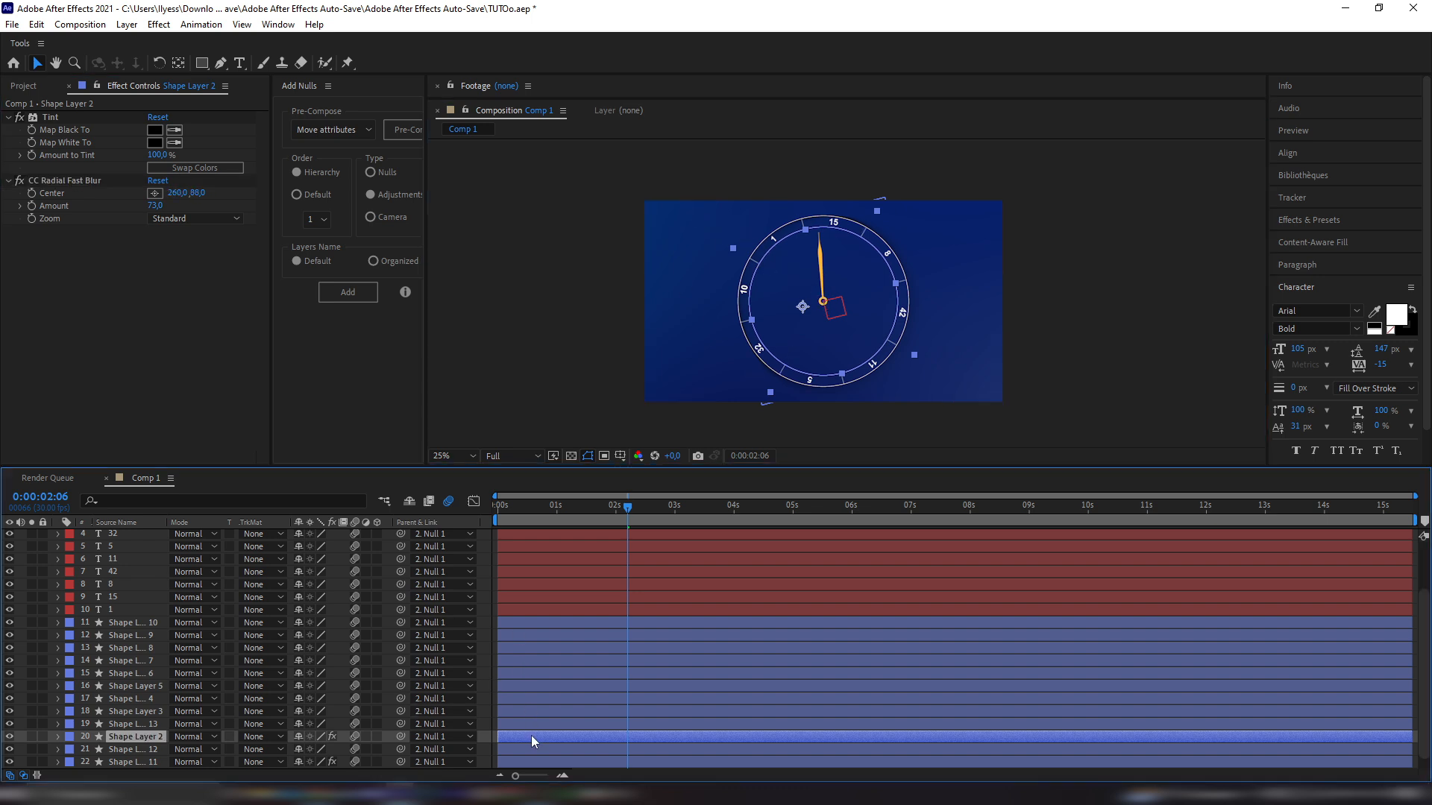
click(60, 739)
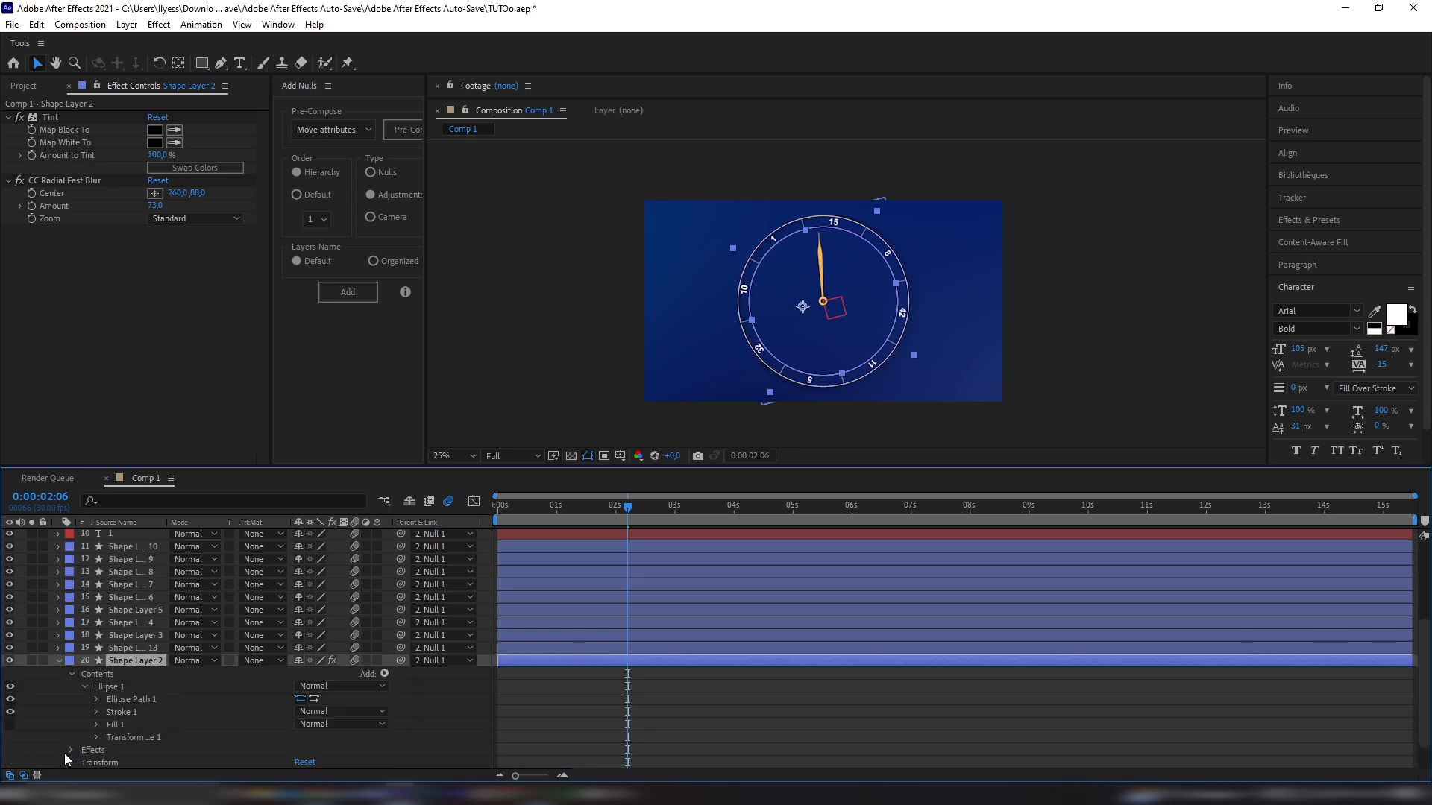
click(97, 712)
scroll(172, 728, down, 3)
drag(302, 694, 328, 694)
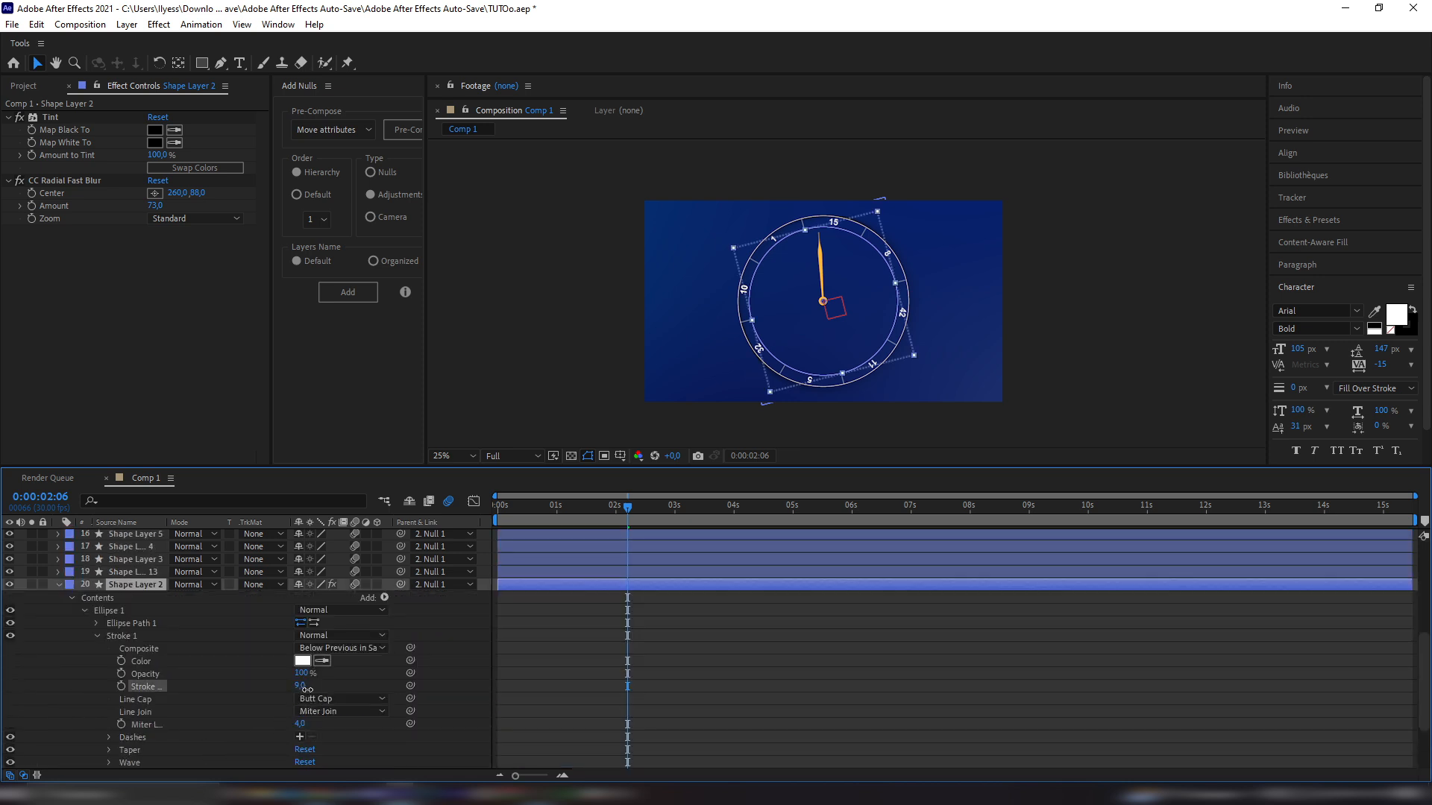
click(719, 395)
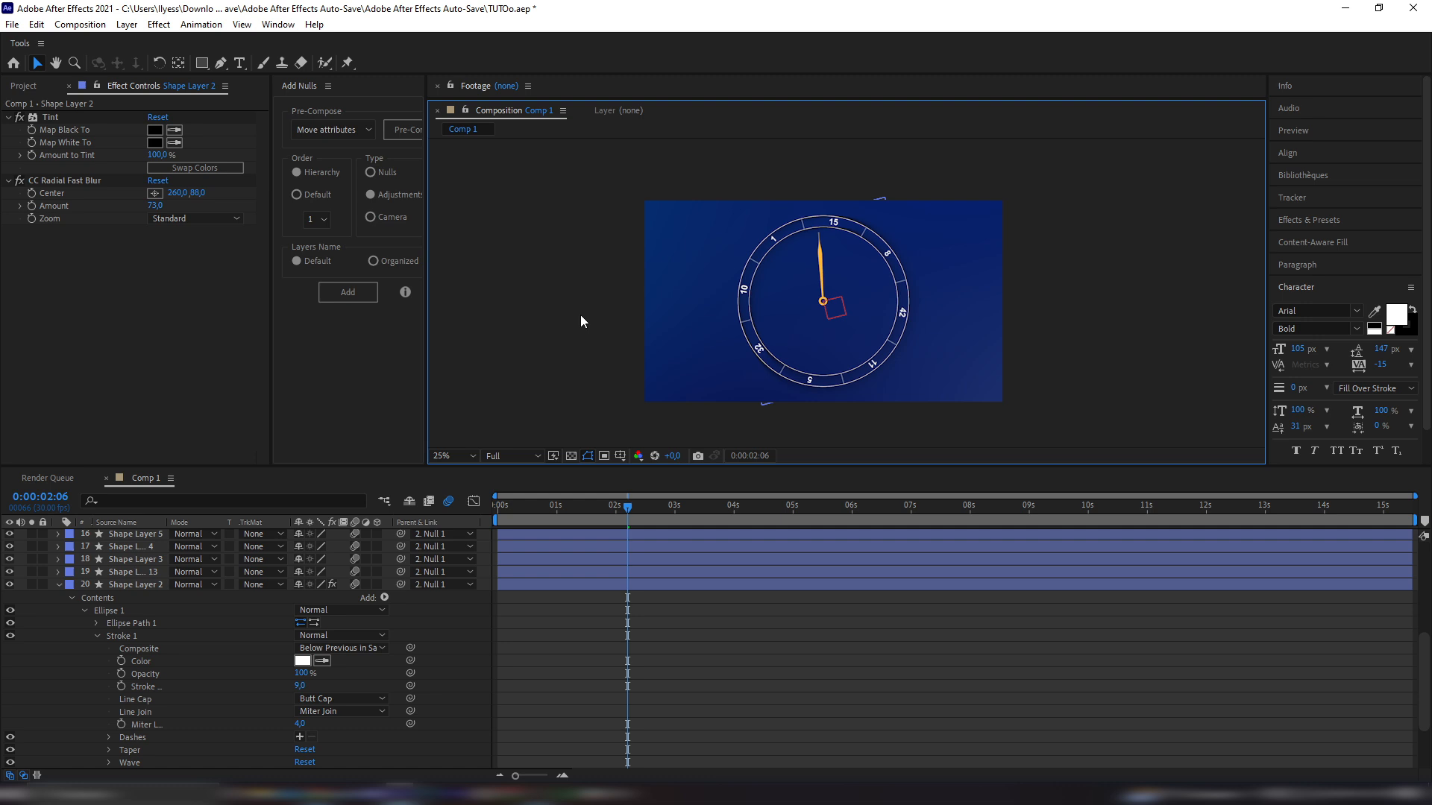
key(u)
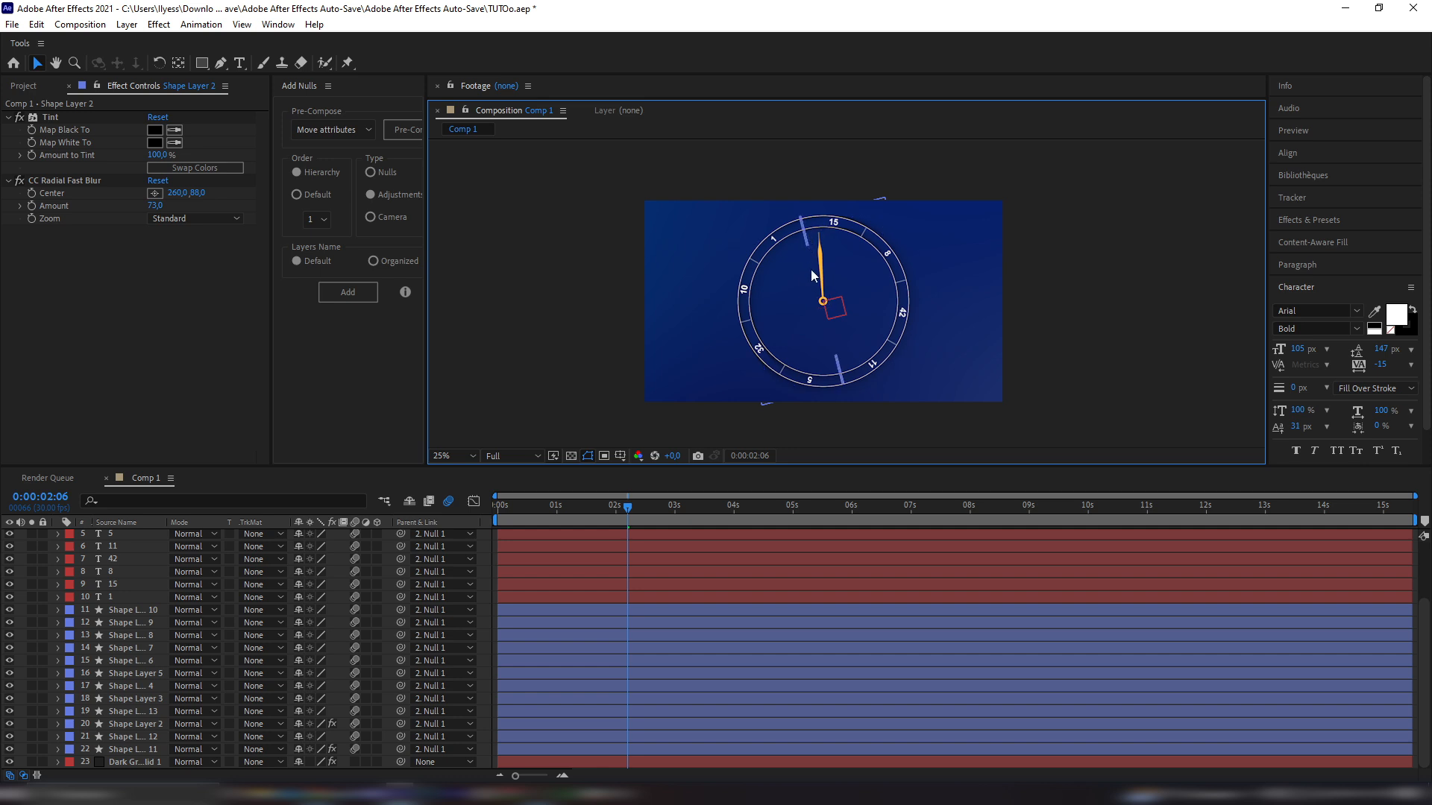
Create a new adjustment layer directly above the clock hand layer
click(821, 305)
scroll(616, 580, up, 2)
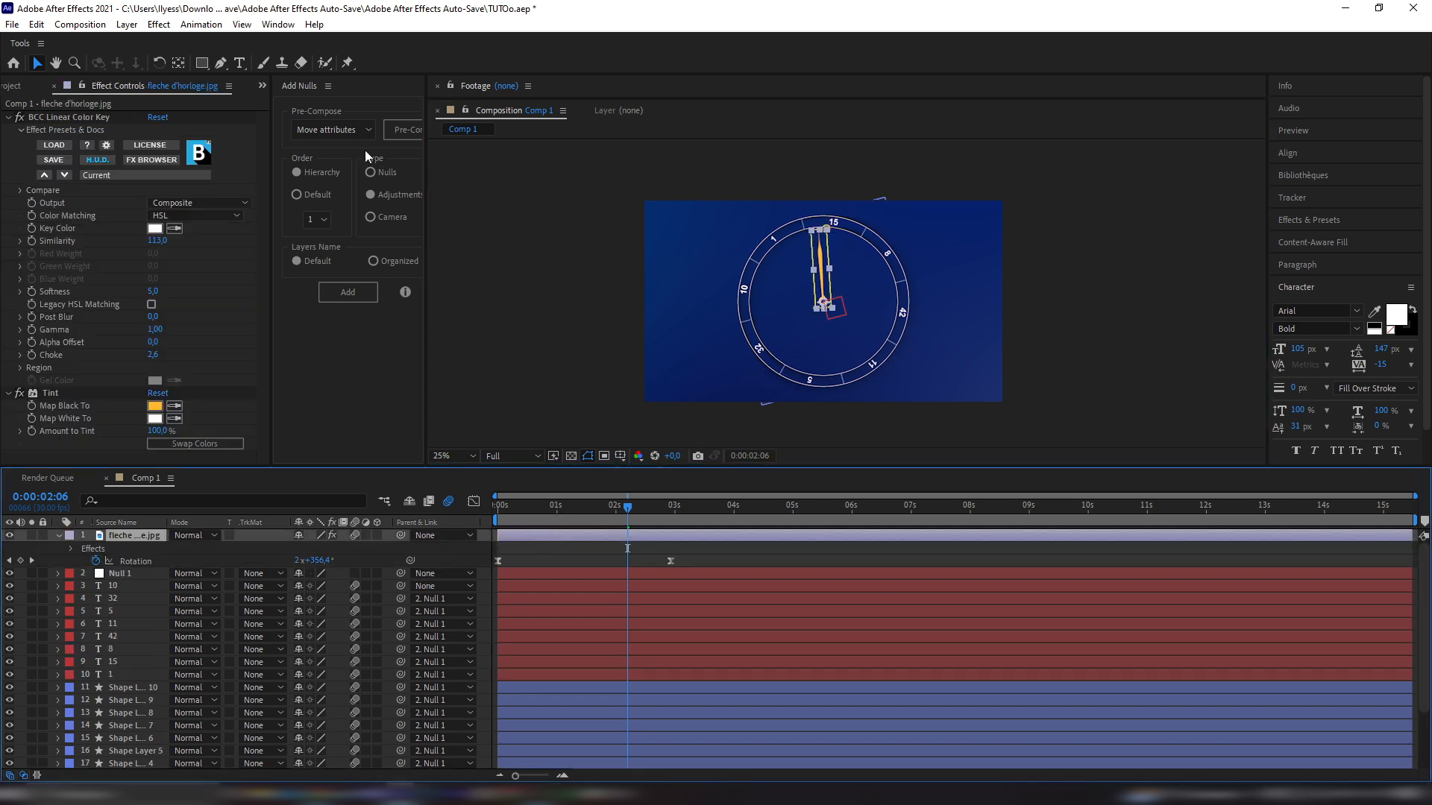
right_click(487, 535)
mouse_move(556, 545)
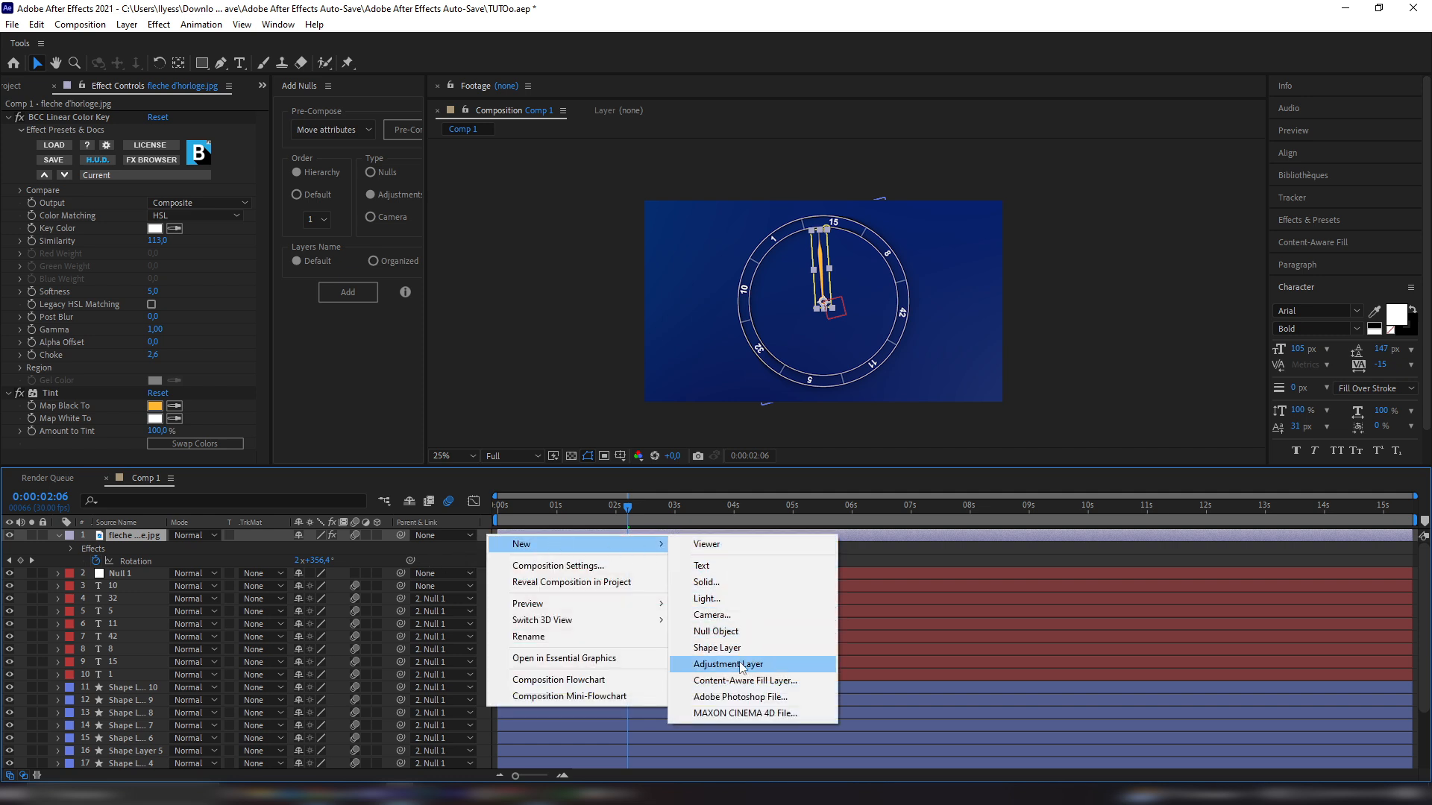
click(742, 665)
Apply the Deep Glow effect to the adjustment layer
click(128, 548)
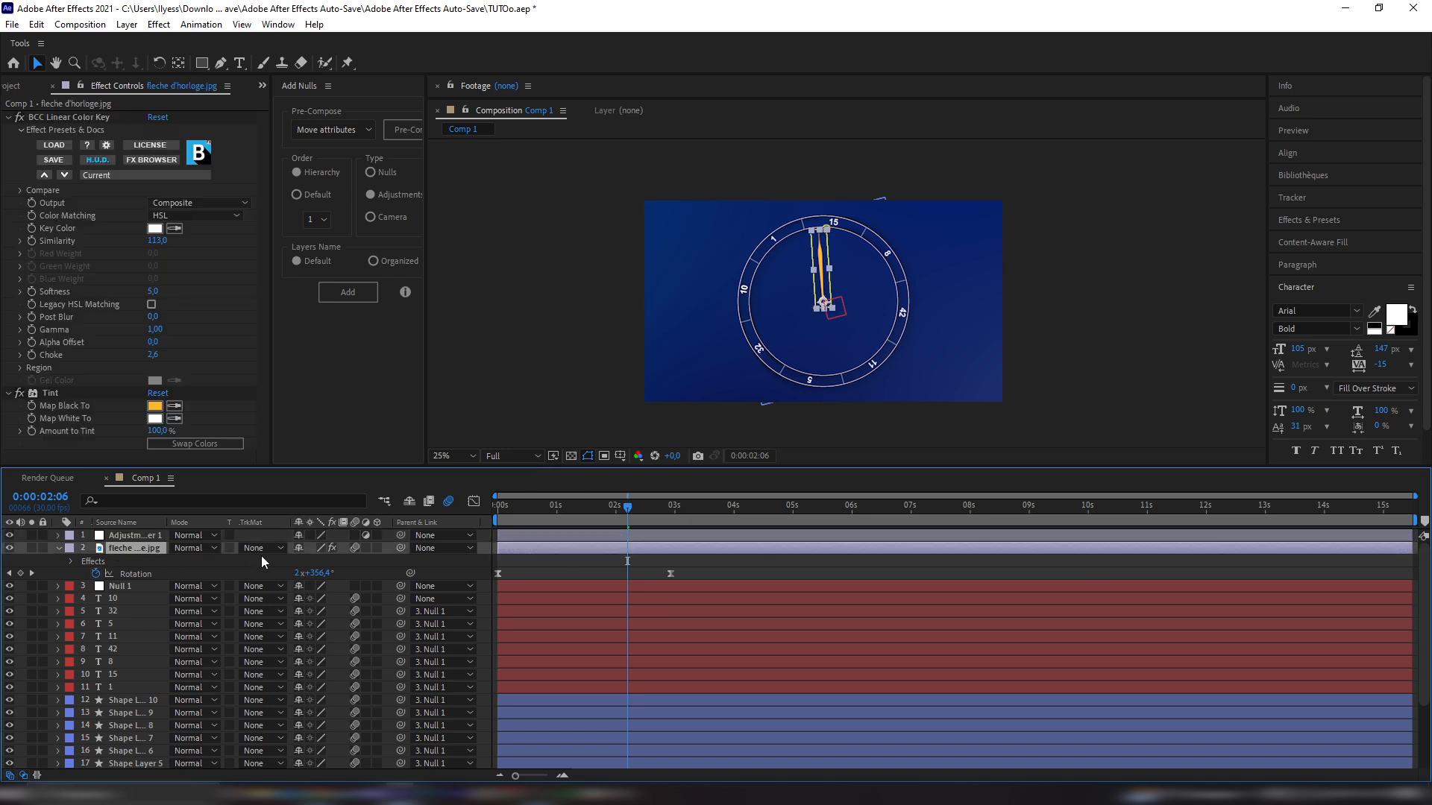
click(136, 536)
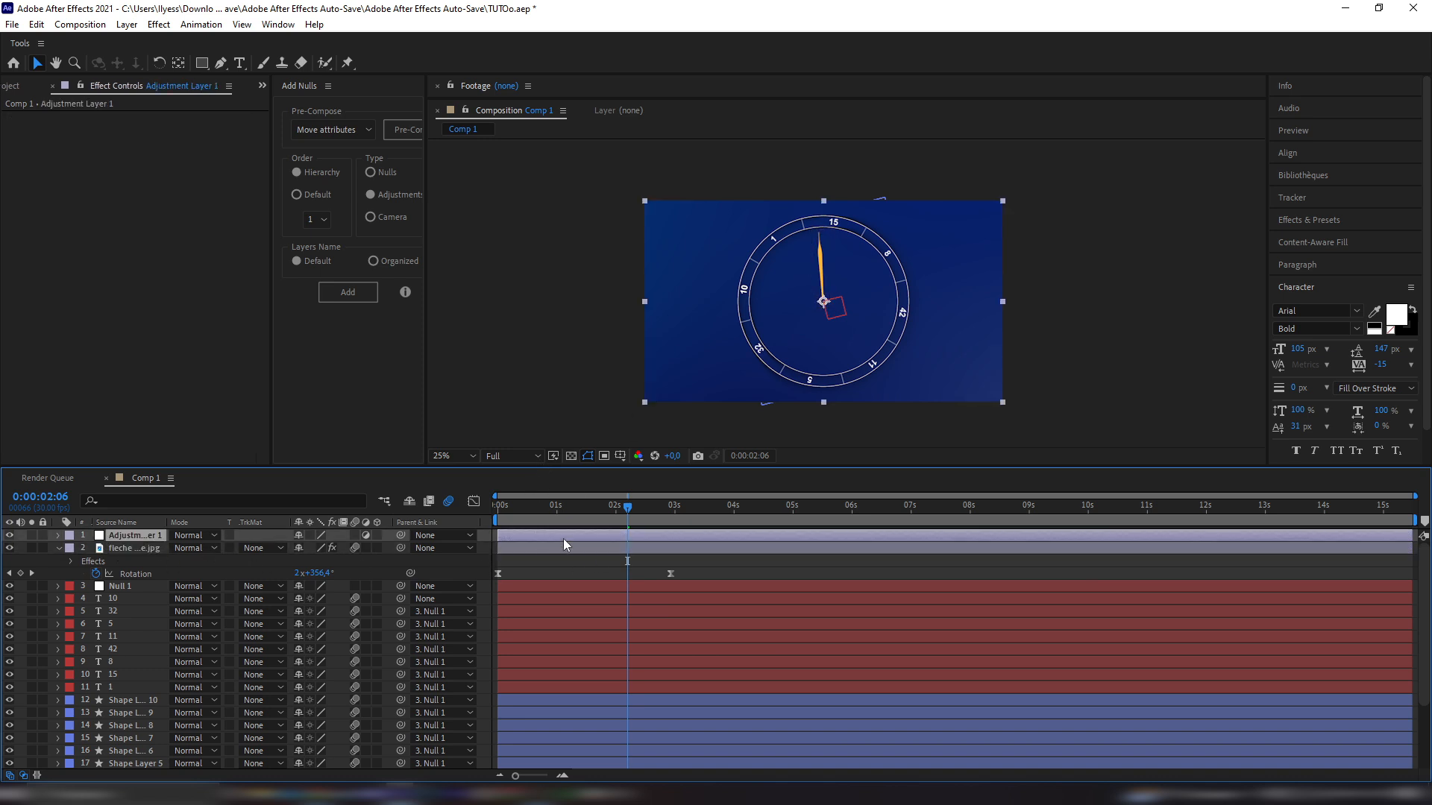
key(ctrl+space)
text(gl)
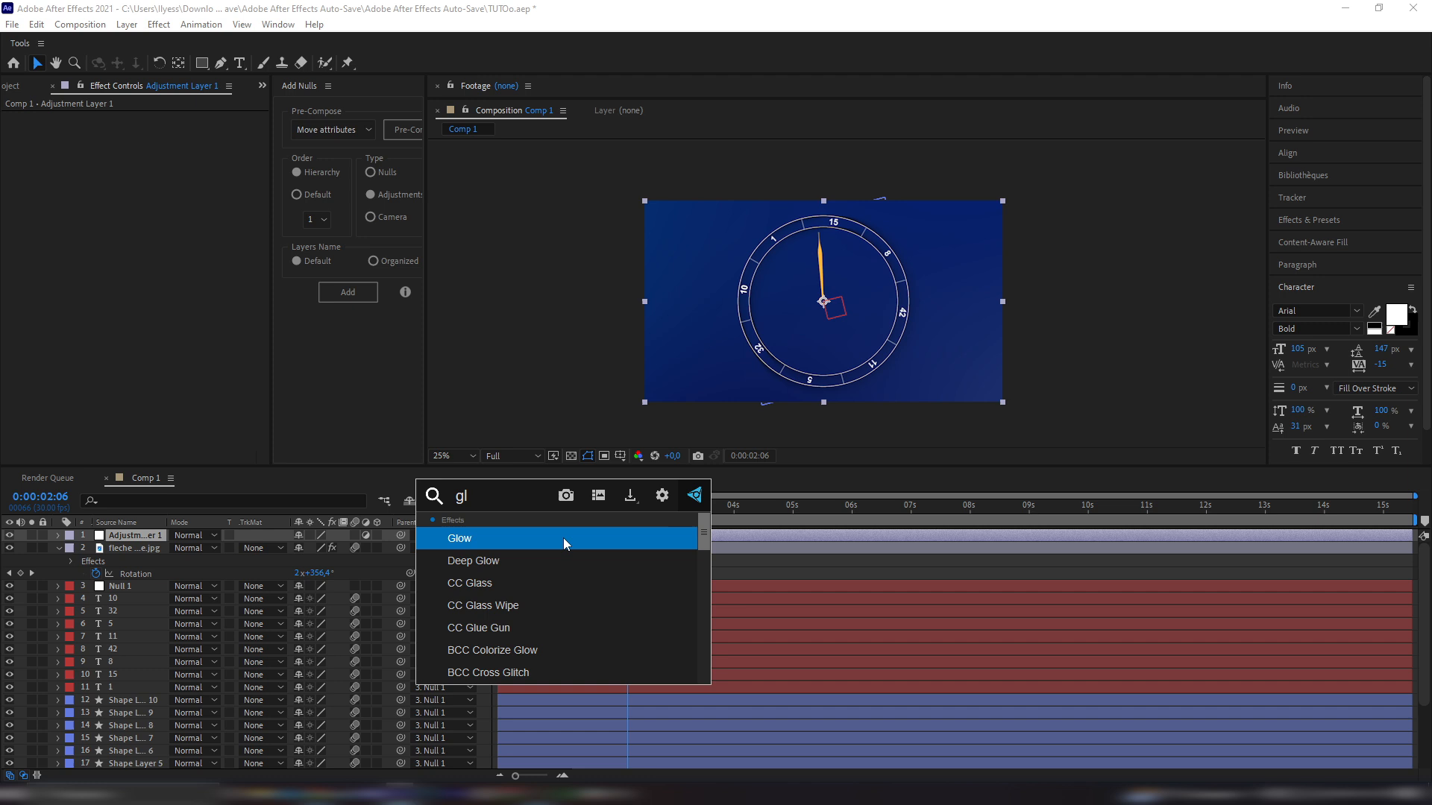
text(o)
click(504, 562)
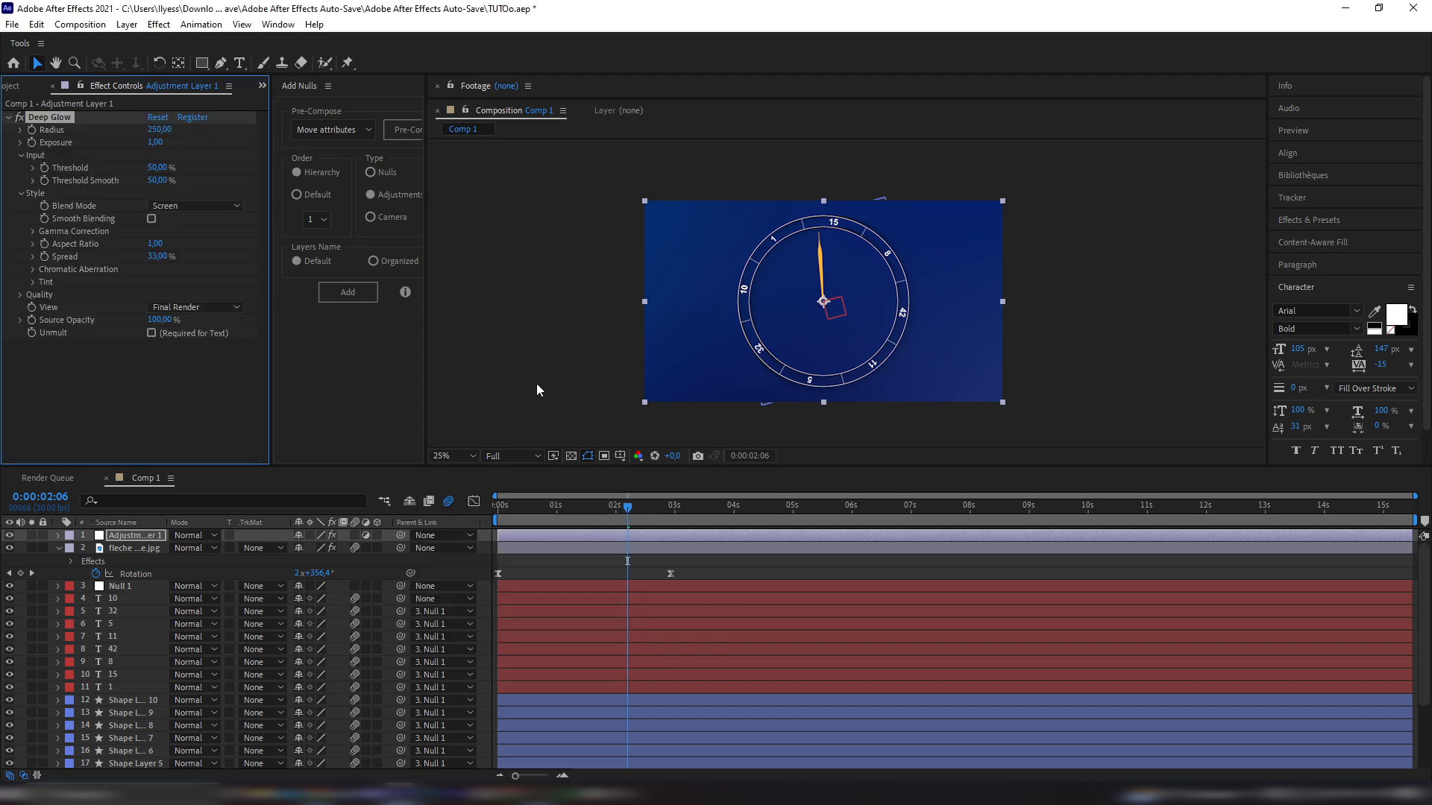
click(567, 390)
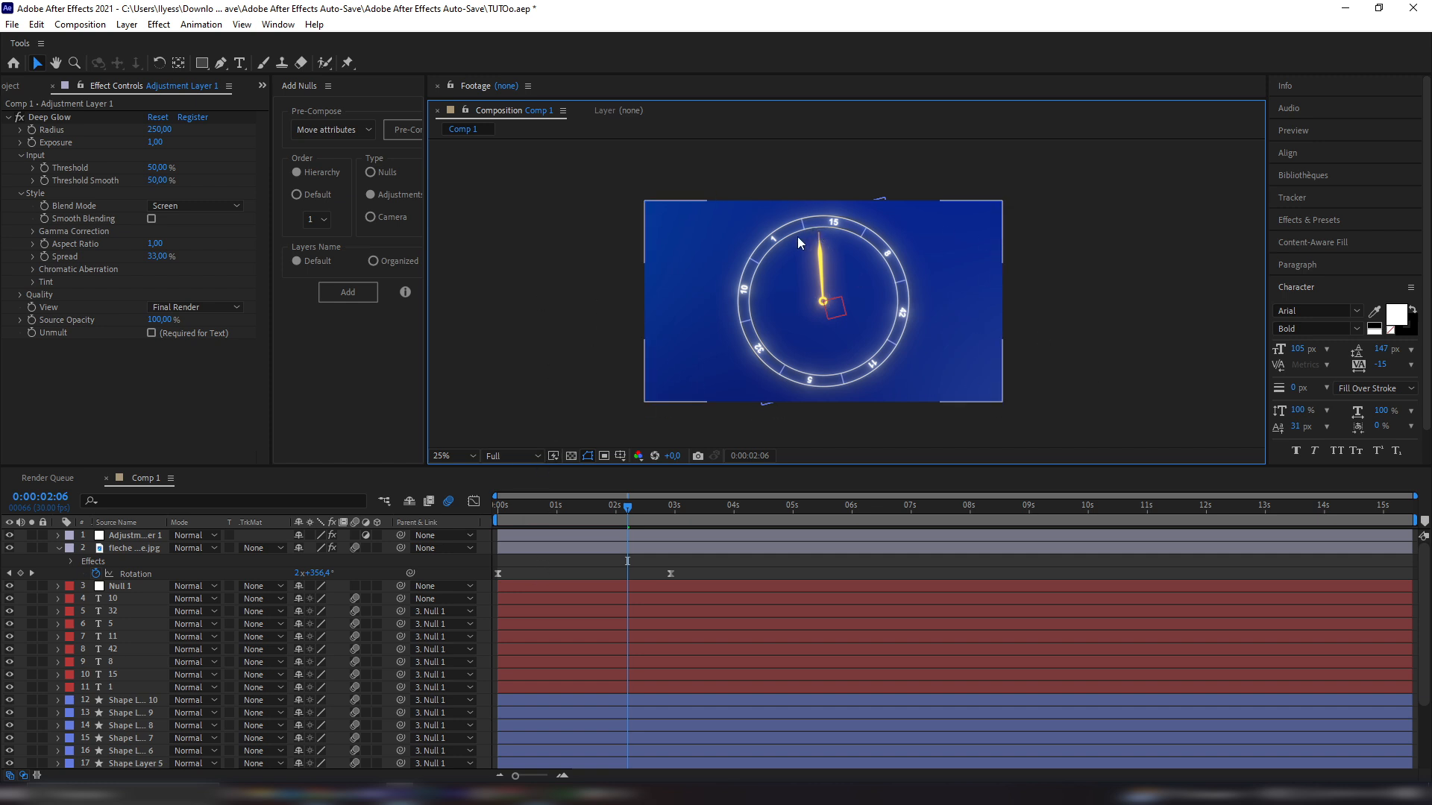
Pre-compose the adjustment layer together with the clock hand layer
click(568, 537)
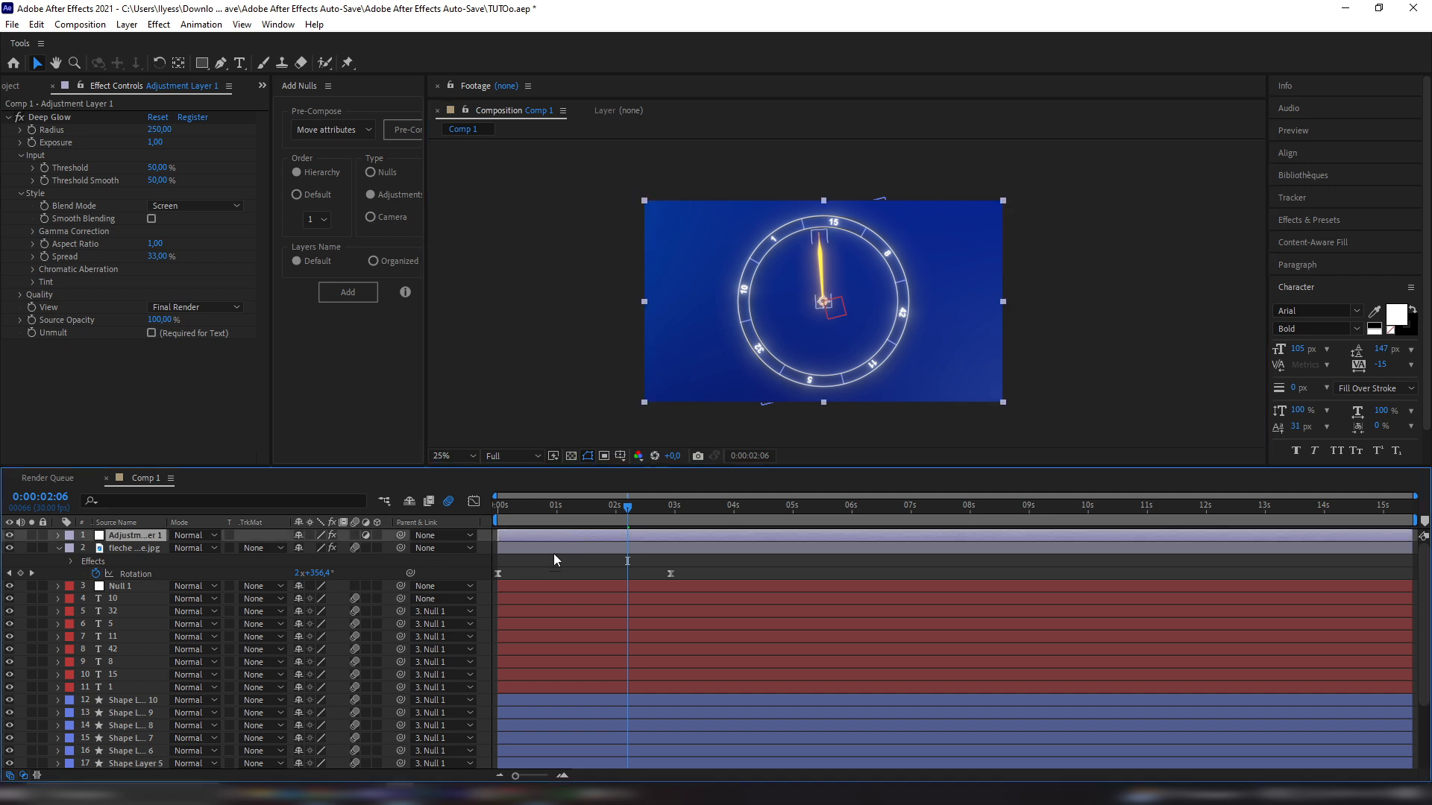
shift+click(571, 548)
right_click(609, 549)
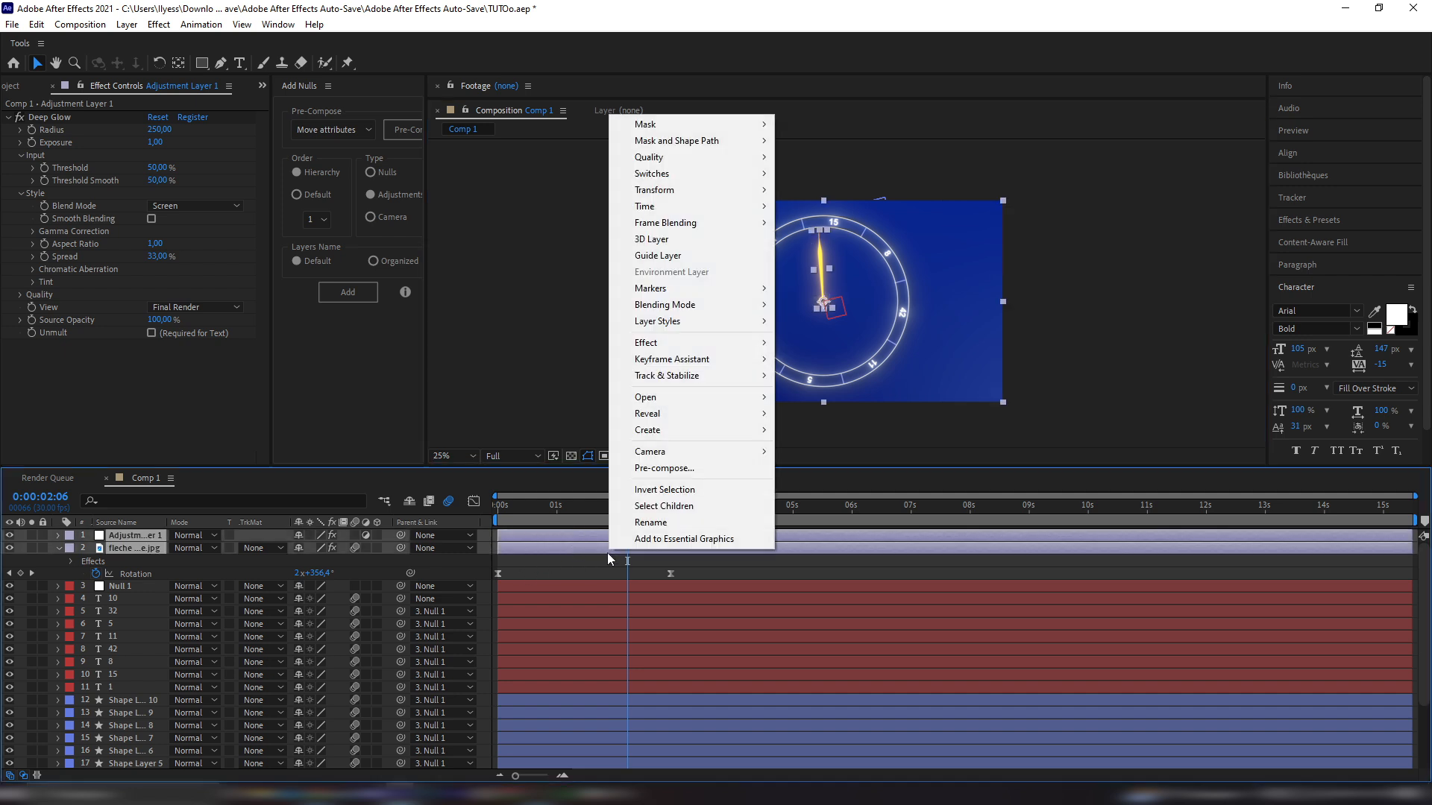
click(642, 468)
click(580, 387)
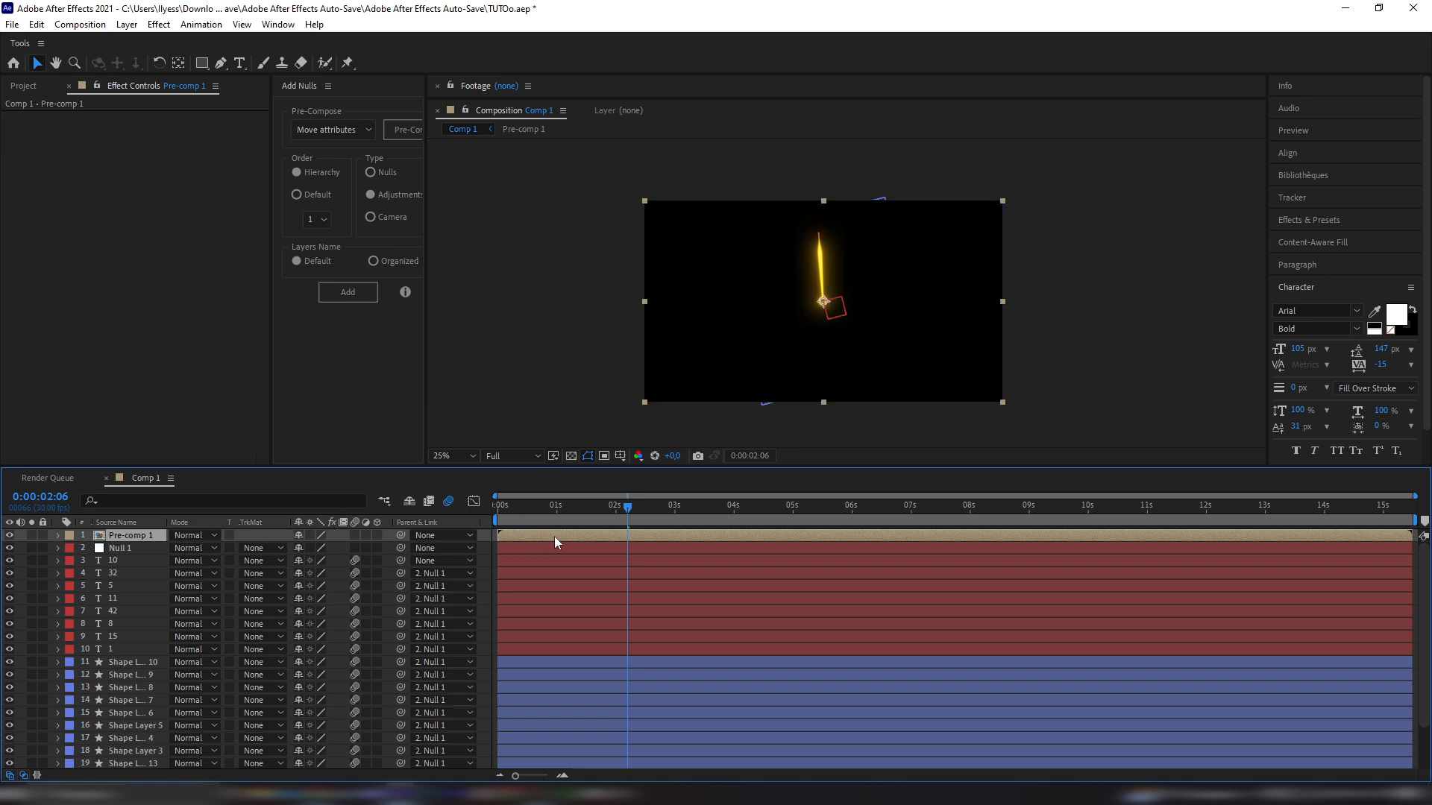
Open Pre-comp 1 and enable Unmult in the adjustment layer's Deep Glow effect
double_click(634, 535)
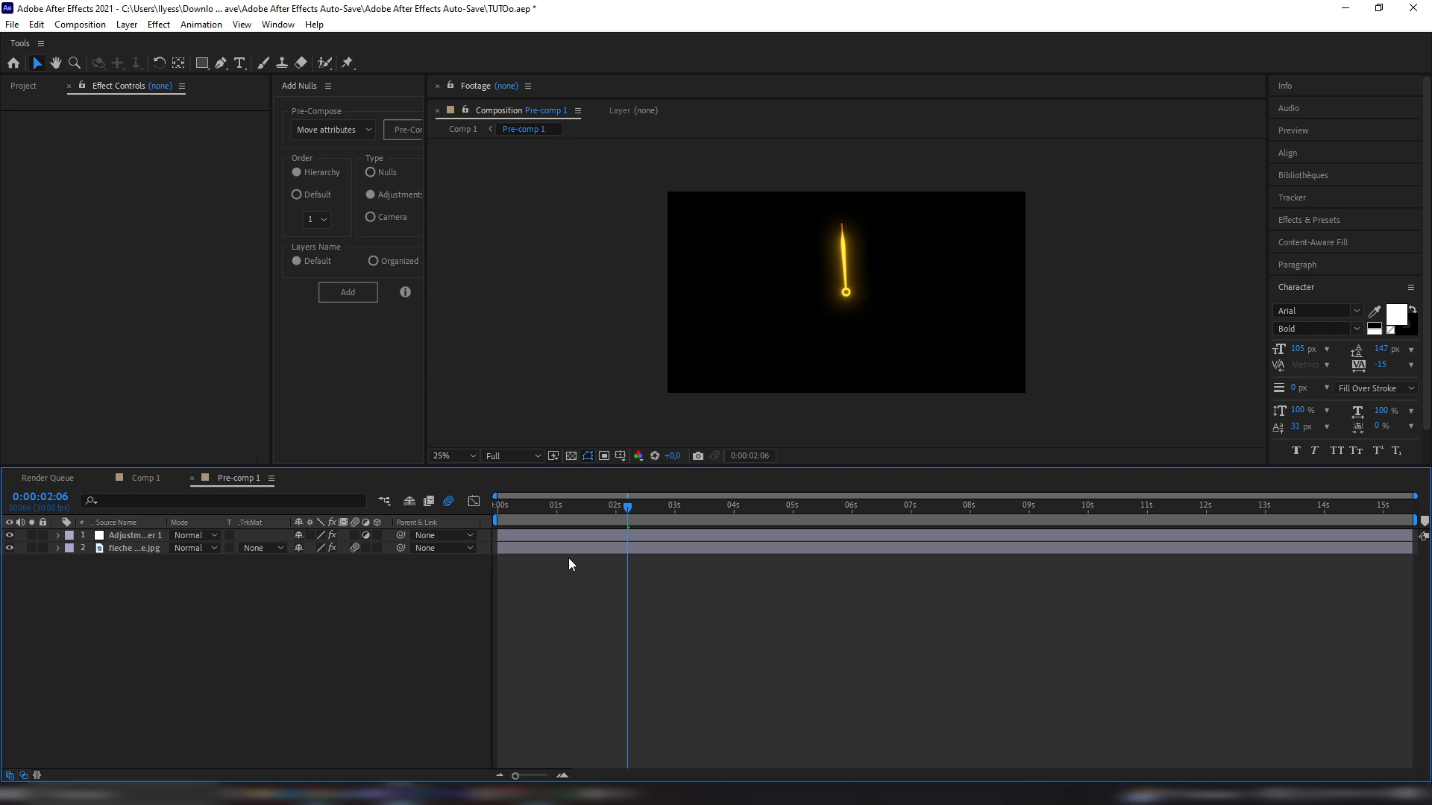
click(585, 534)
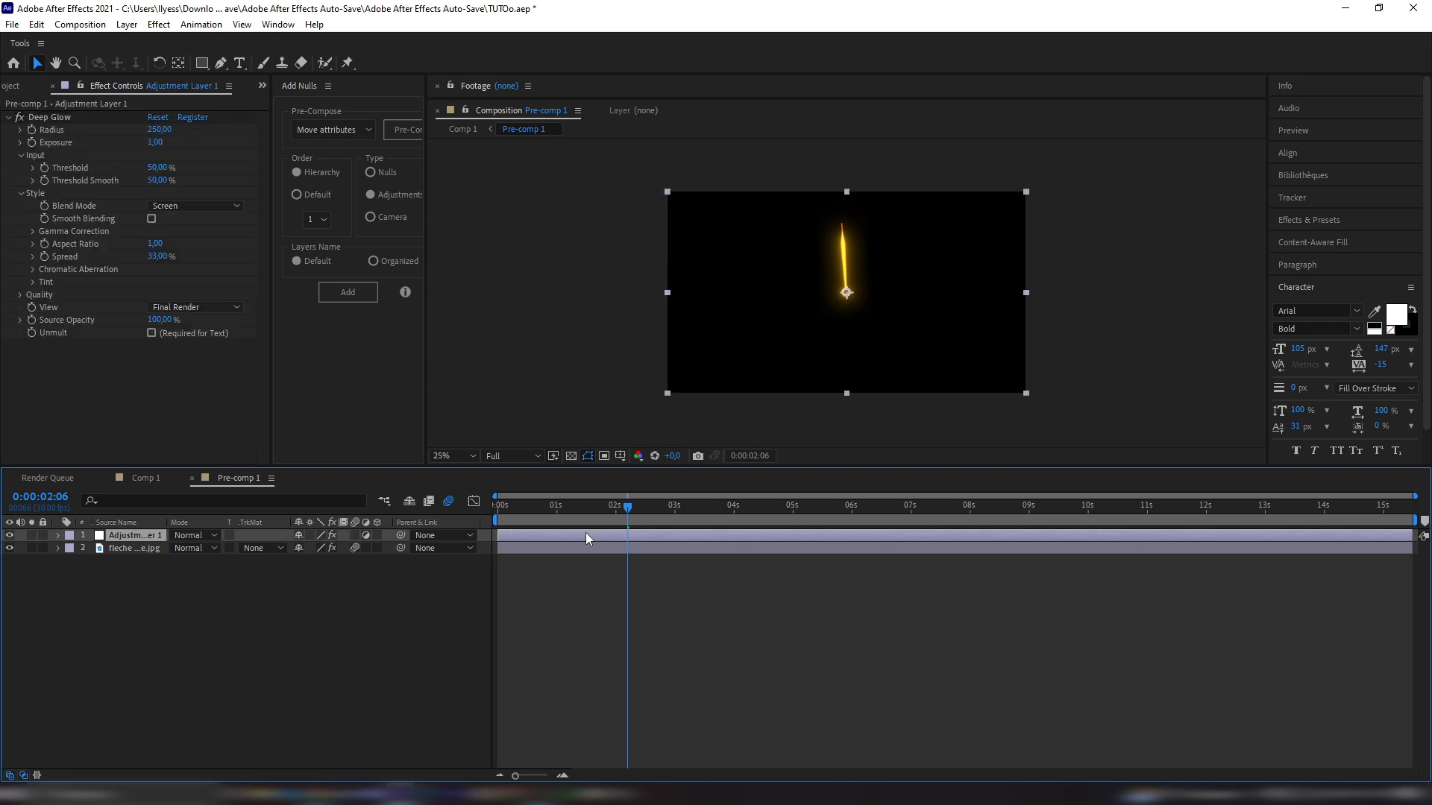
click(152, 333)
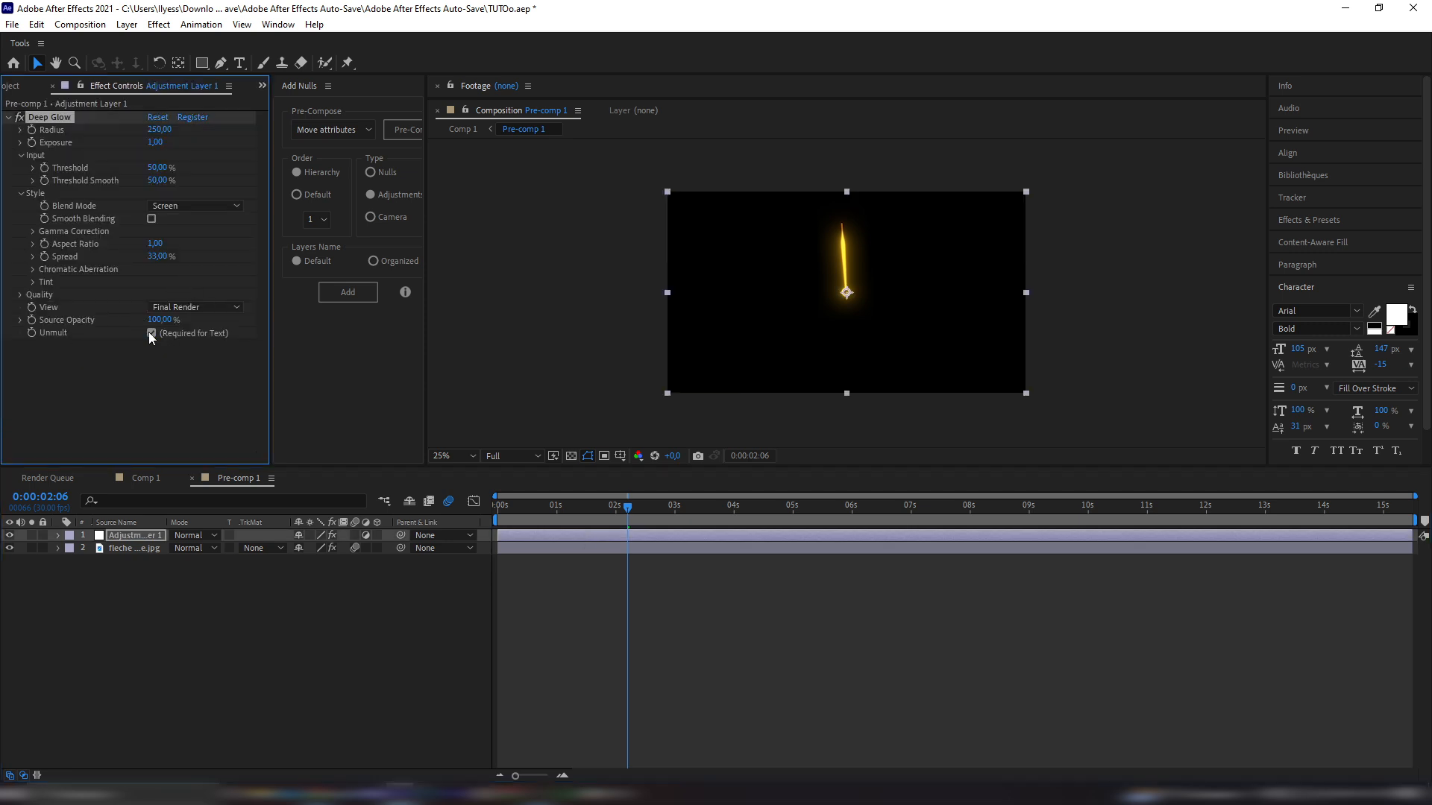
Set the adjustment layer's Deep Glow exposure to 0.58 in Pre-comp 1 and return to Comp 1
click(463, 446)
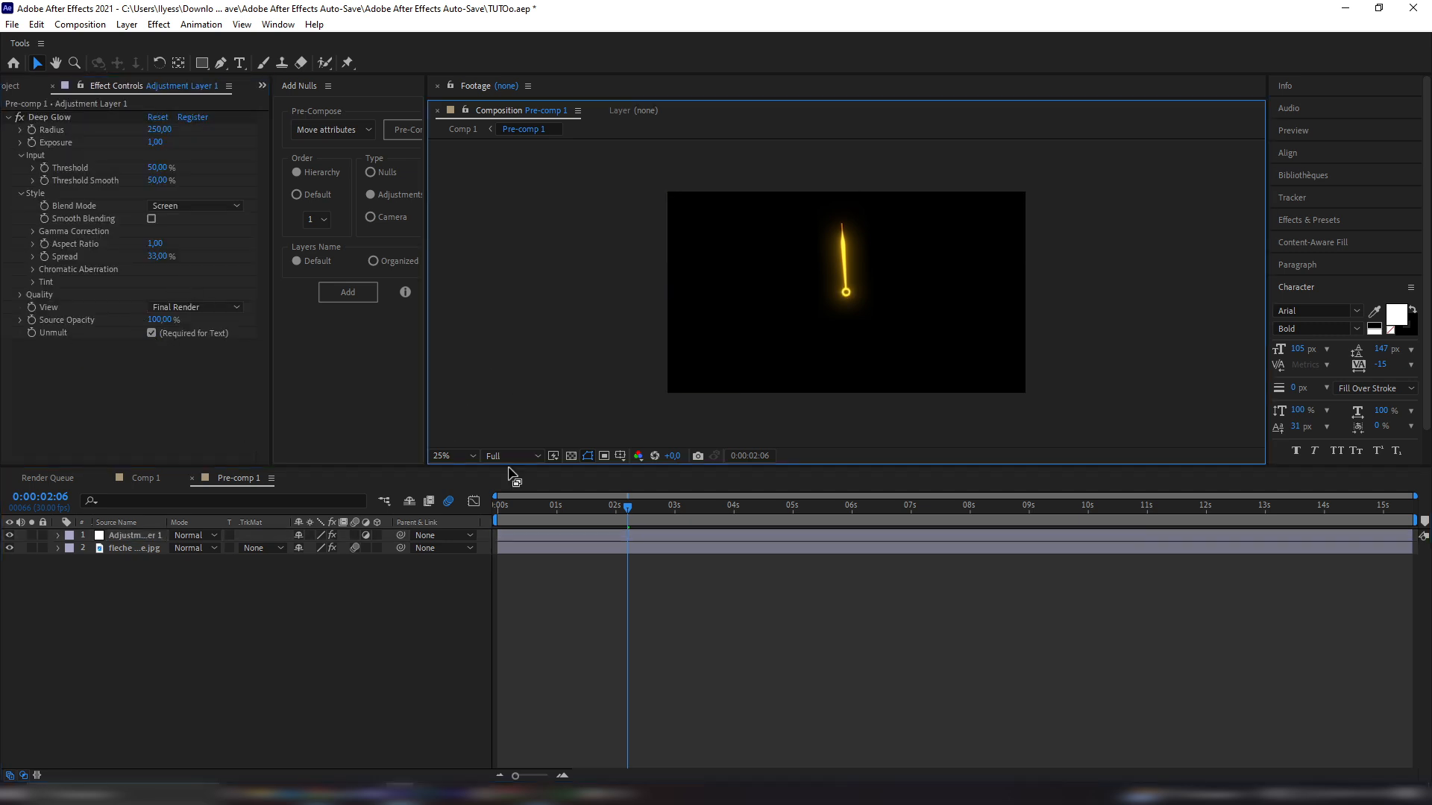
click(503, 535)
drag(158, 142, 145, 163)
click(535, 384)
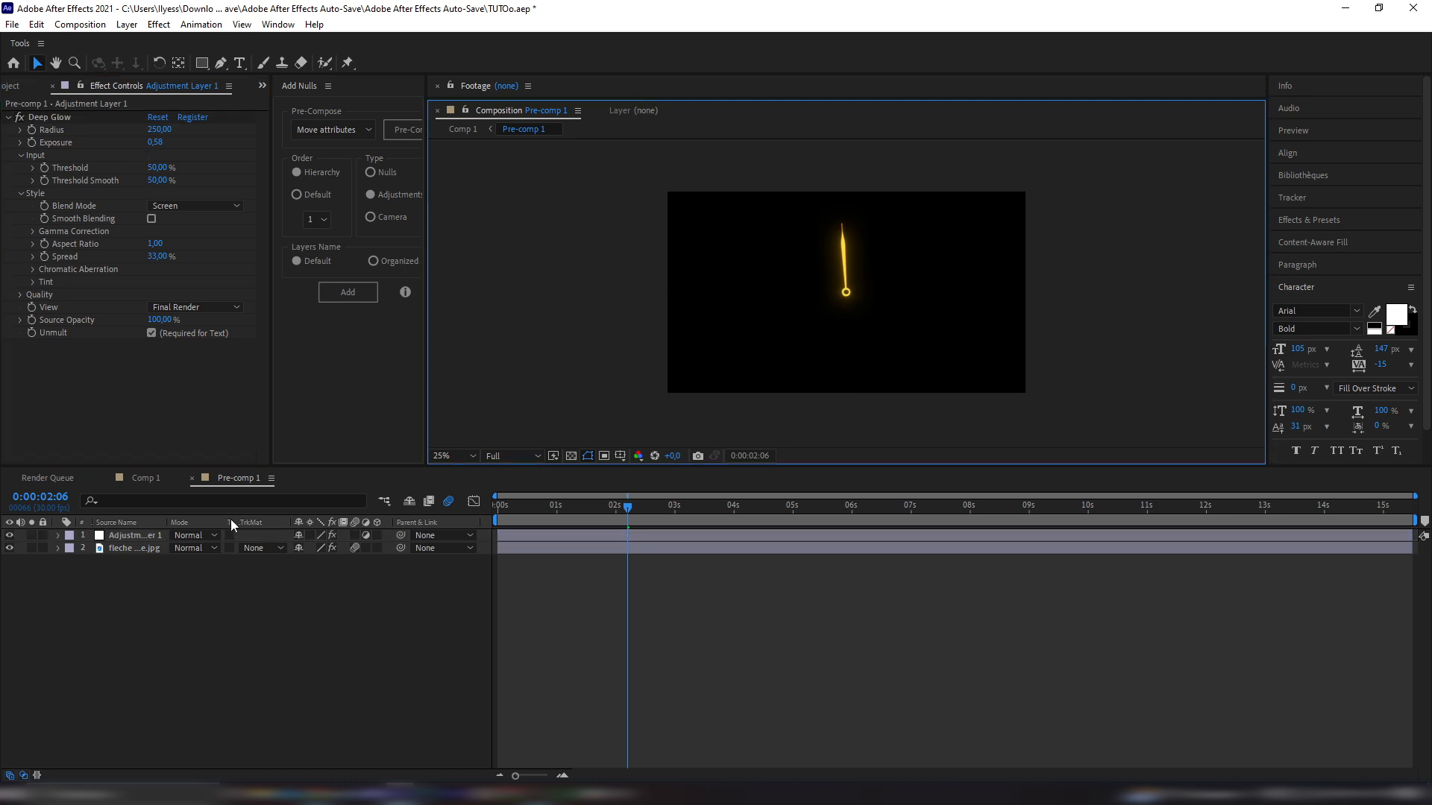
click(147, 481)
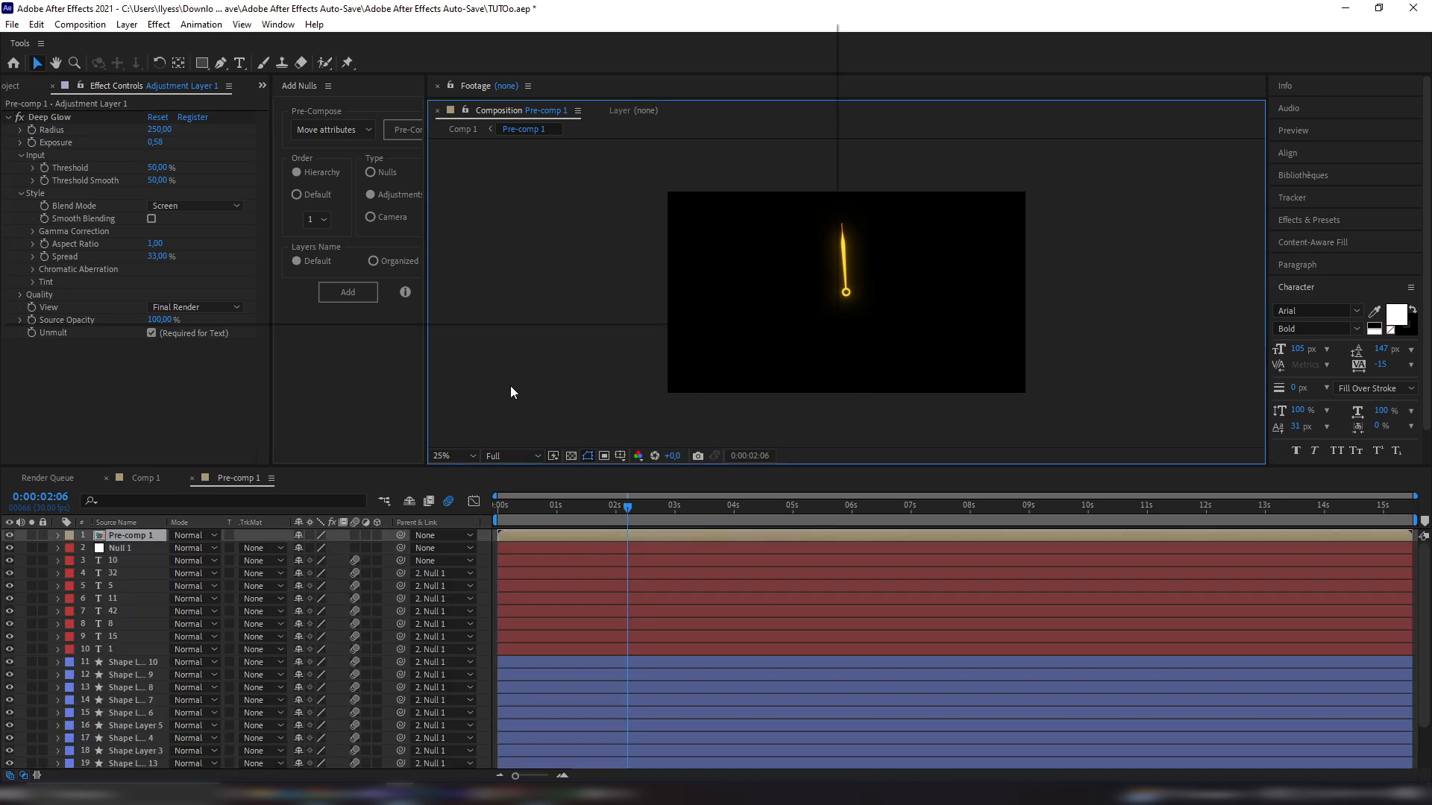
click(585, 340)
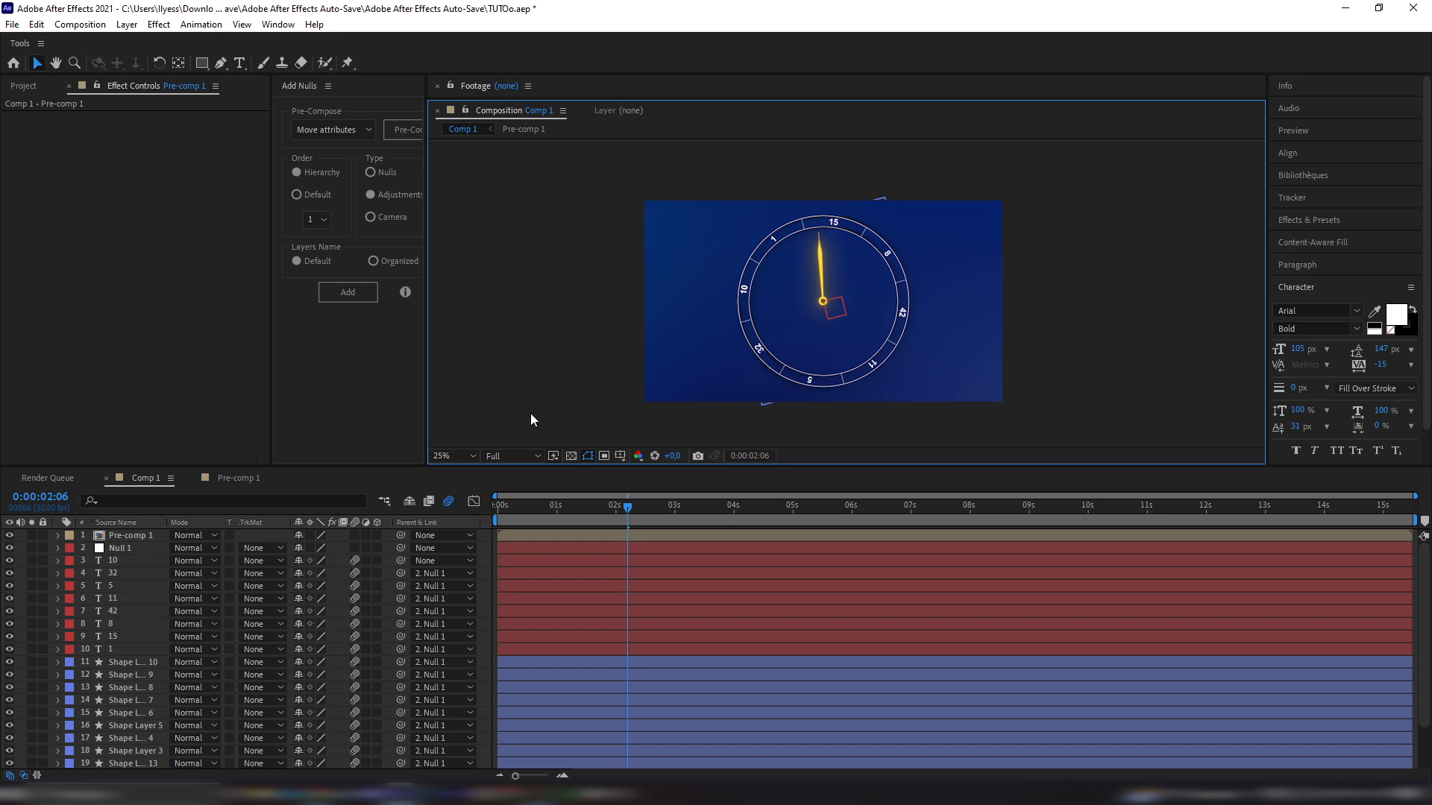
Add the paper texture image to Comp 1 just above the dark gray solid, scaled to cover the whole frame
drag(508, 448, 558, 539)
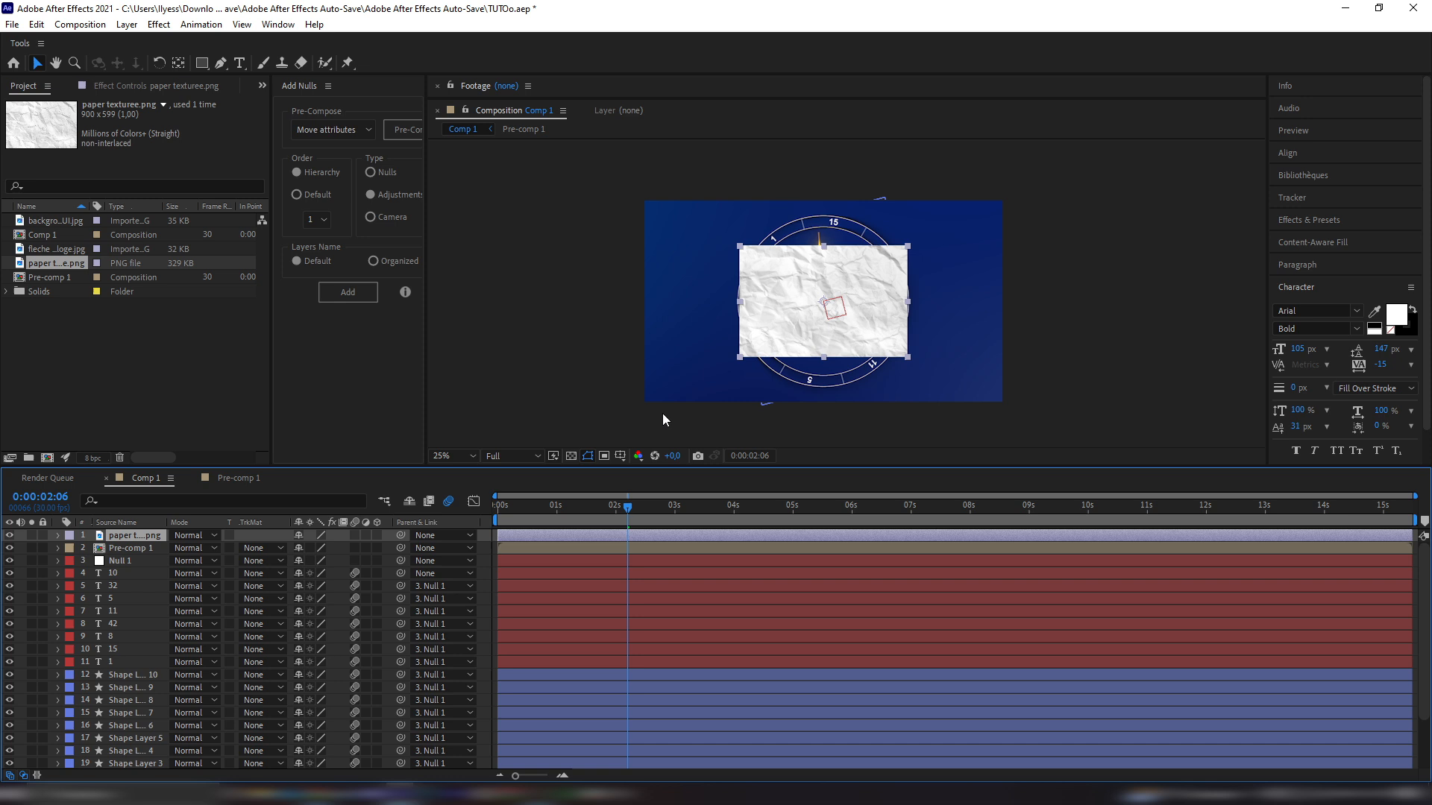
drag(133, 534, 126, 762)
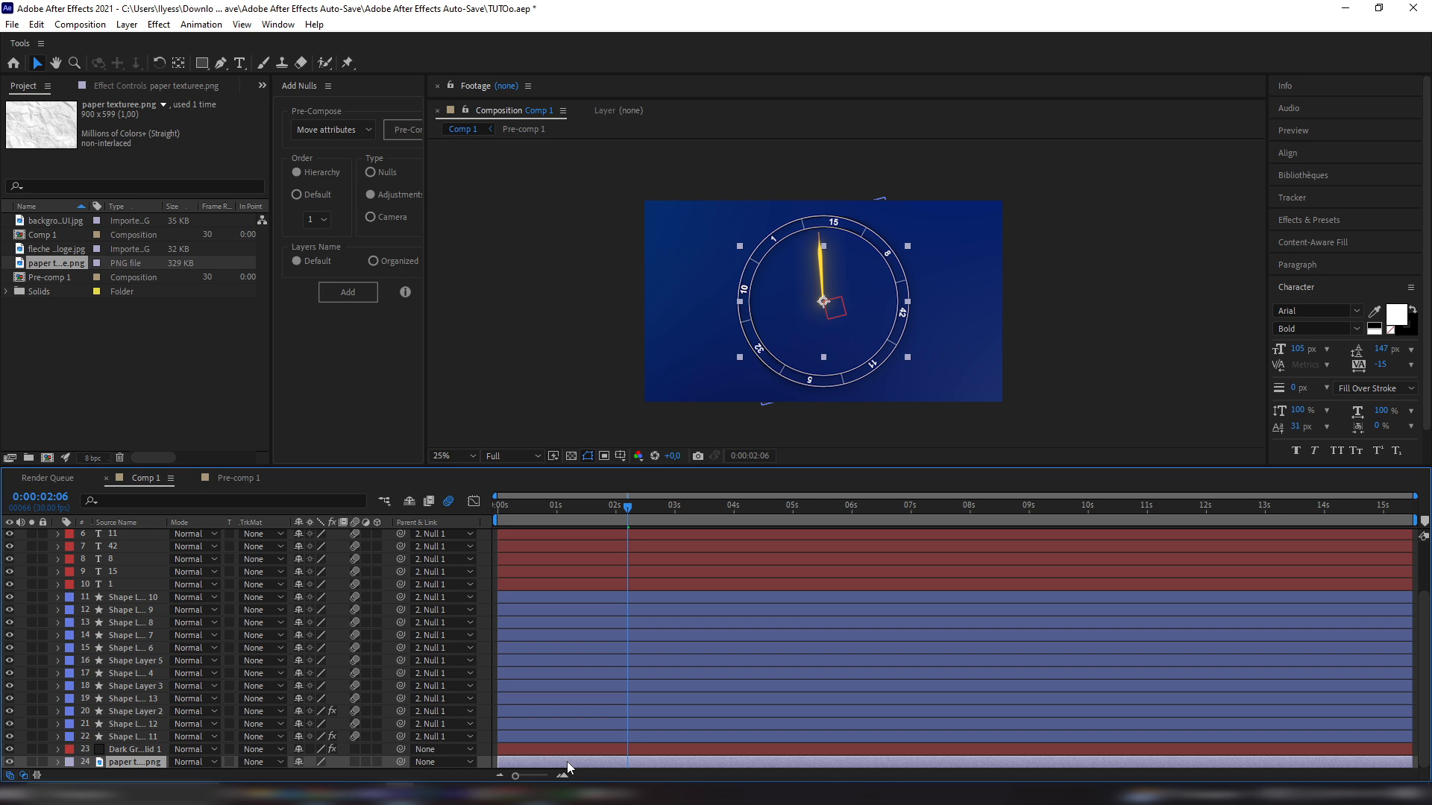
drag(131, 762, 131, 748)
Set the paper texture layer's blending mode to Overlay and its opacity to 48%
key(t)
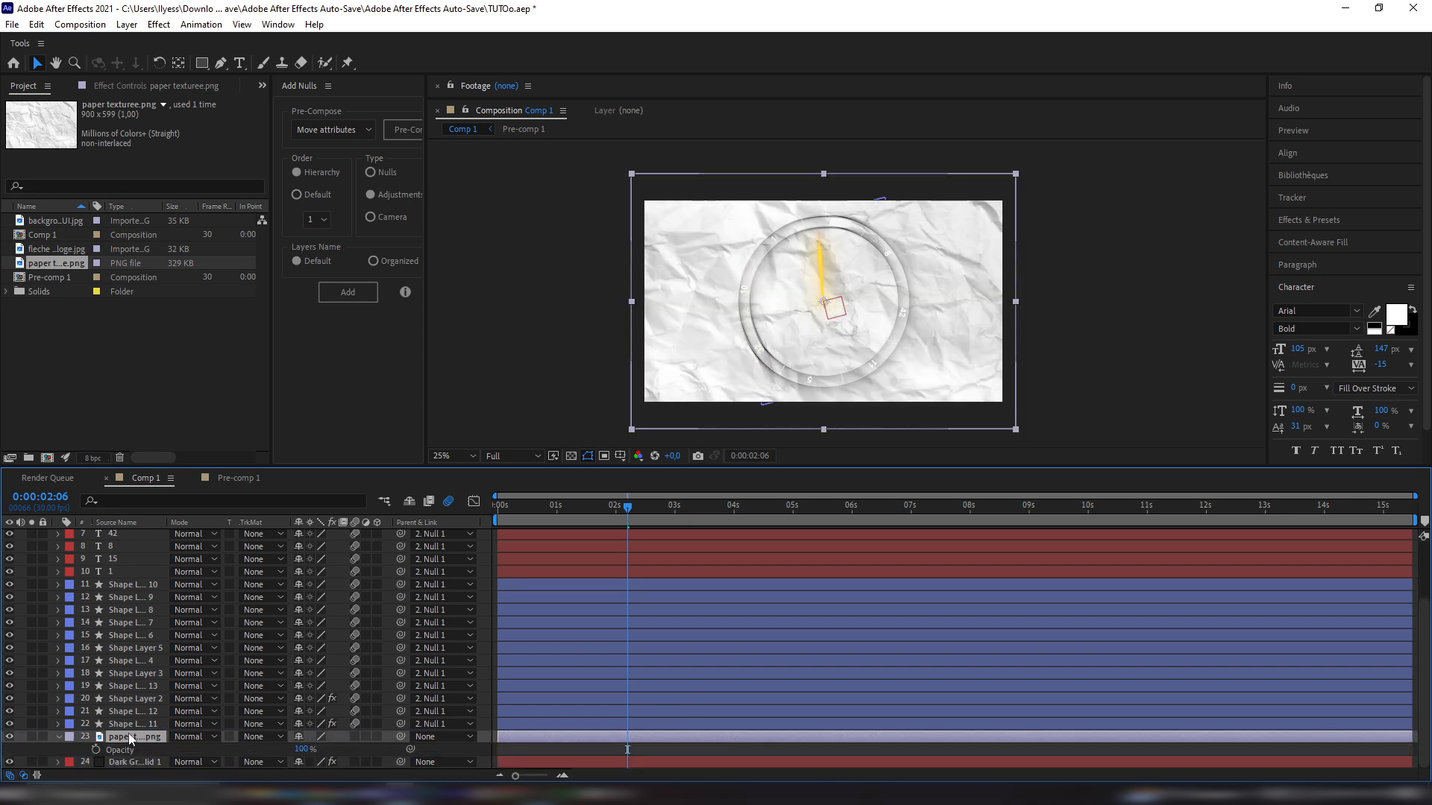
click(133, 762)
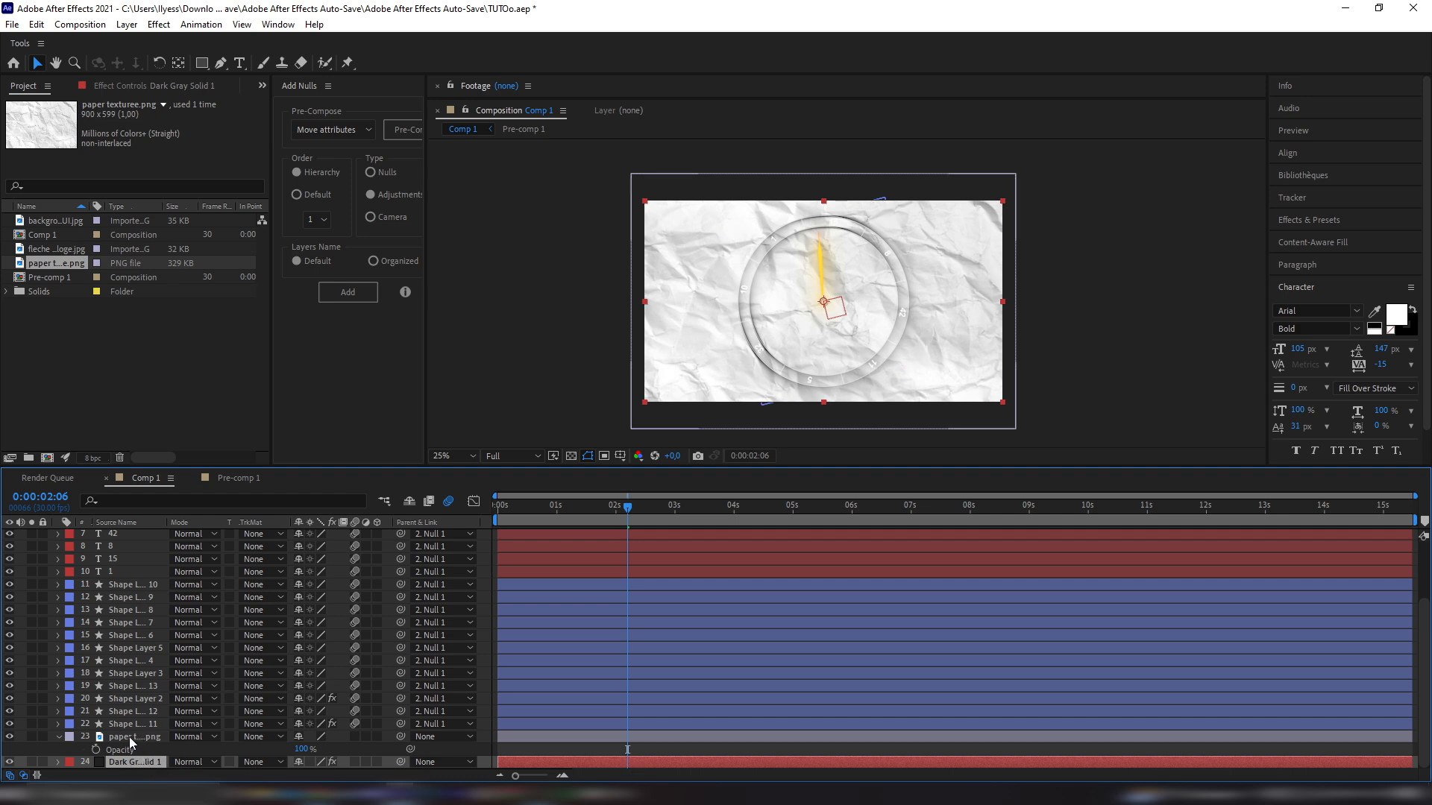
click(131, 737)
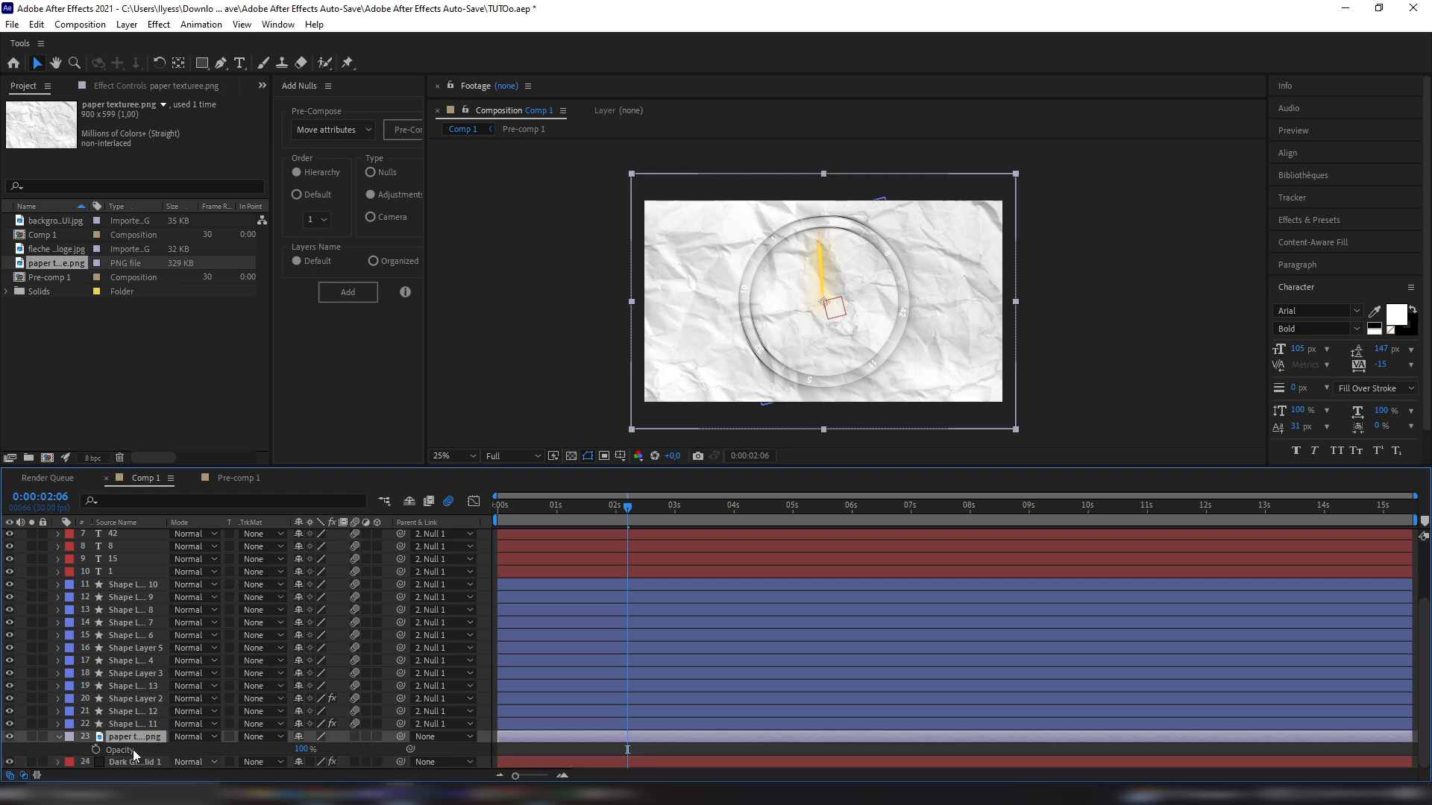
click(202, 737)
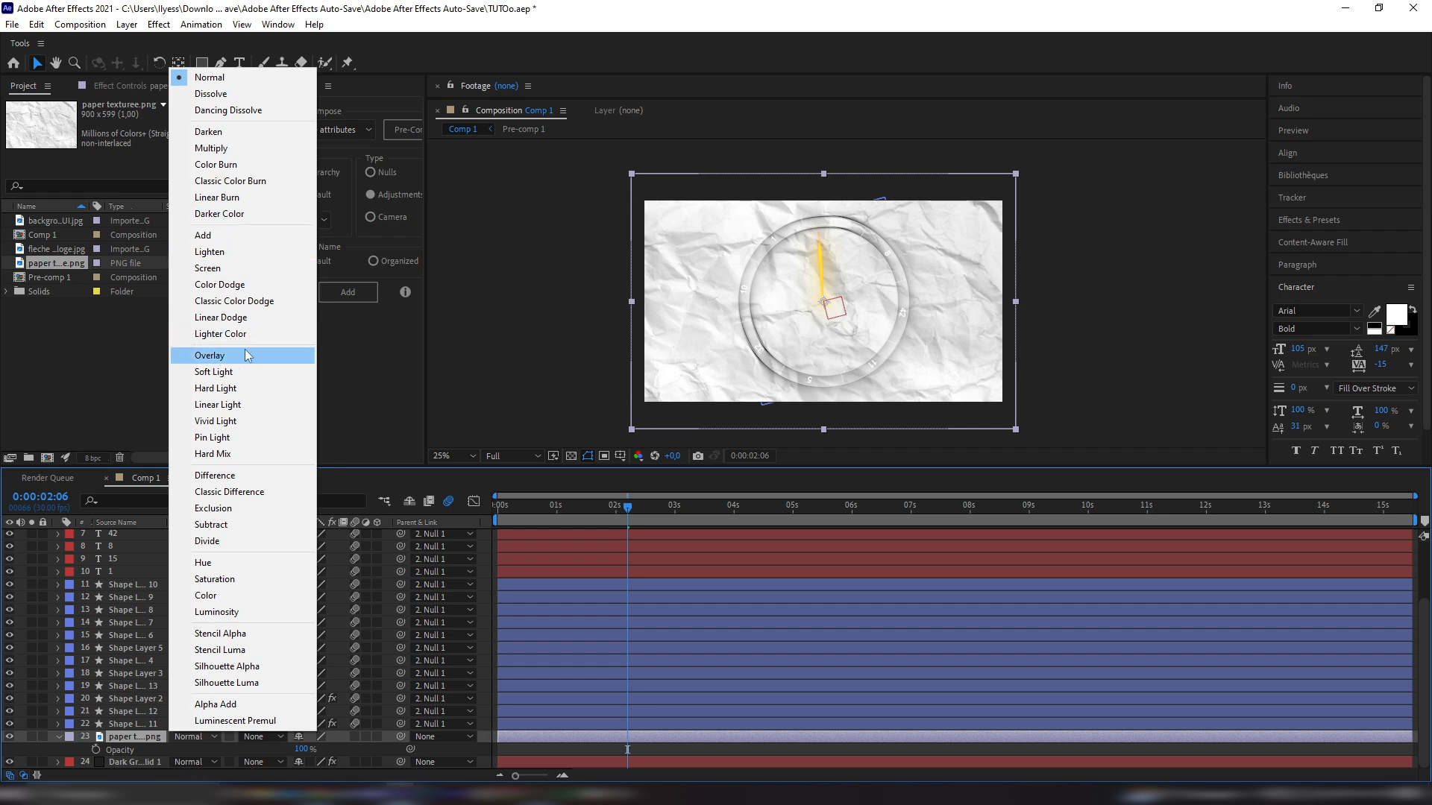
click(209, 355)
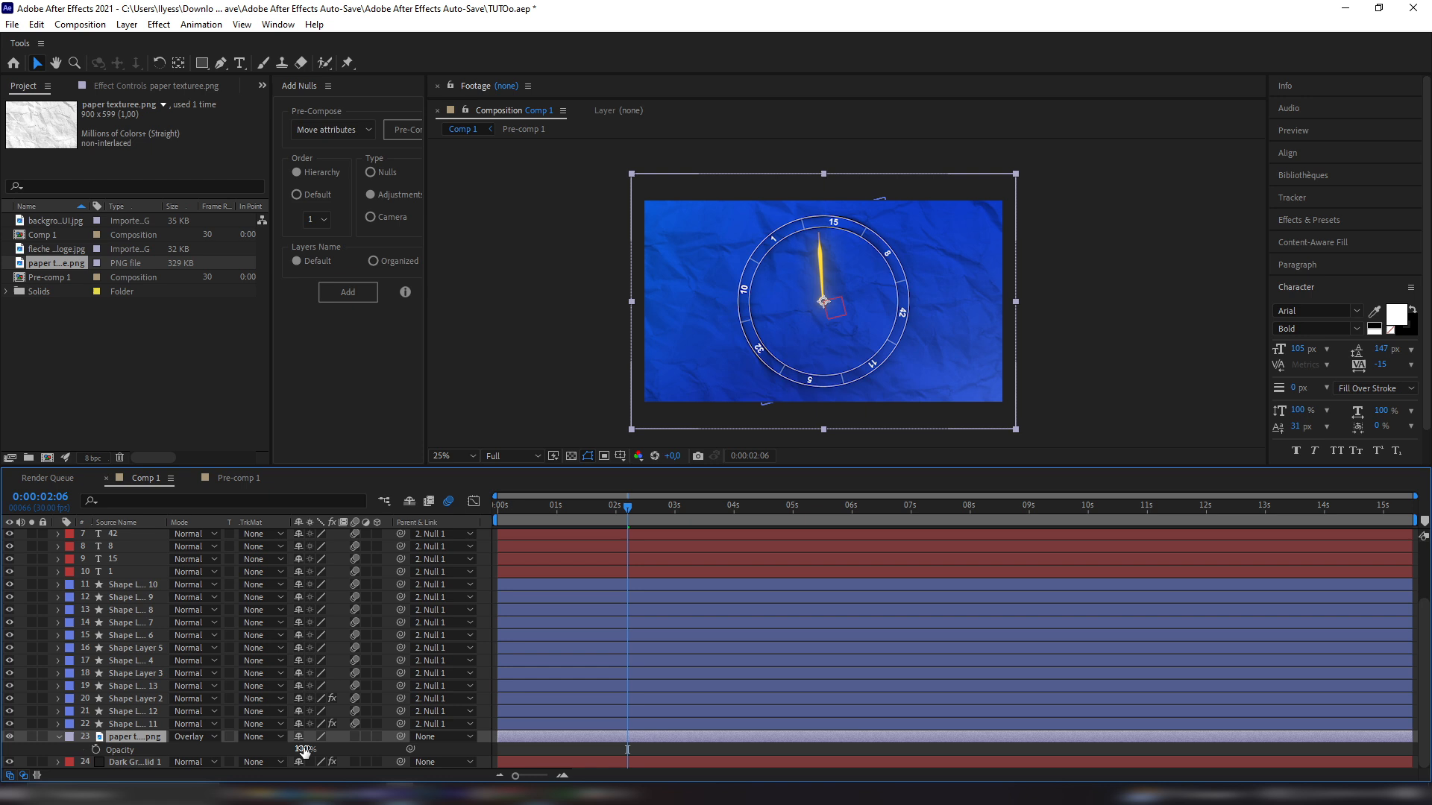
drag(306, 751, 294, 751)
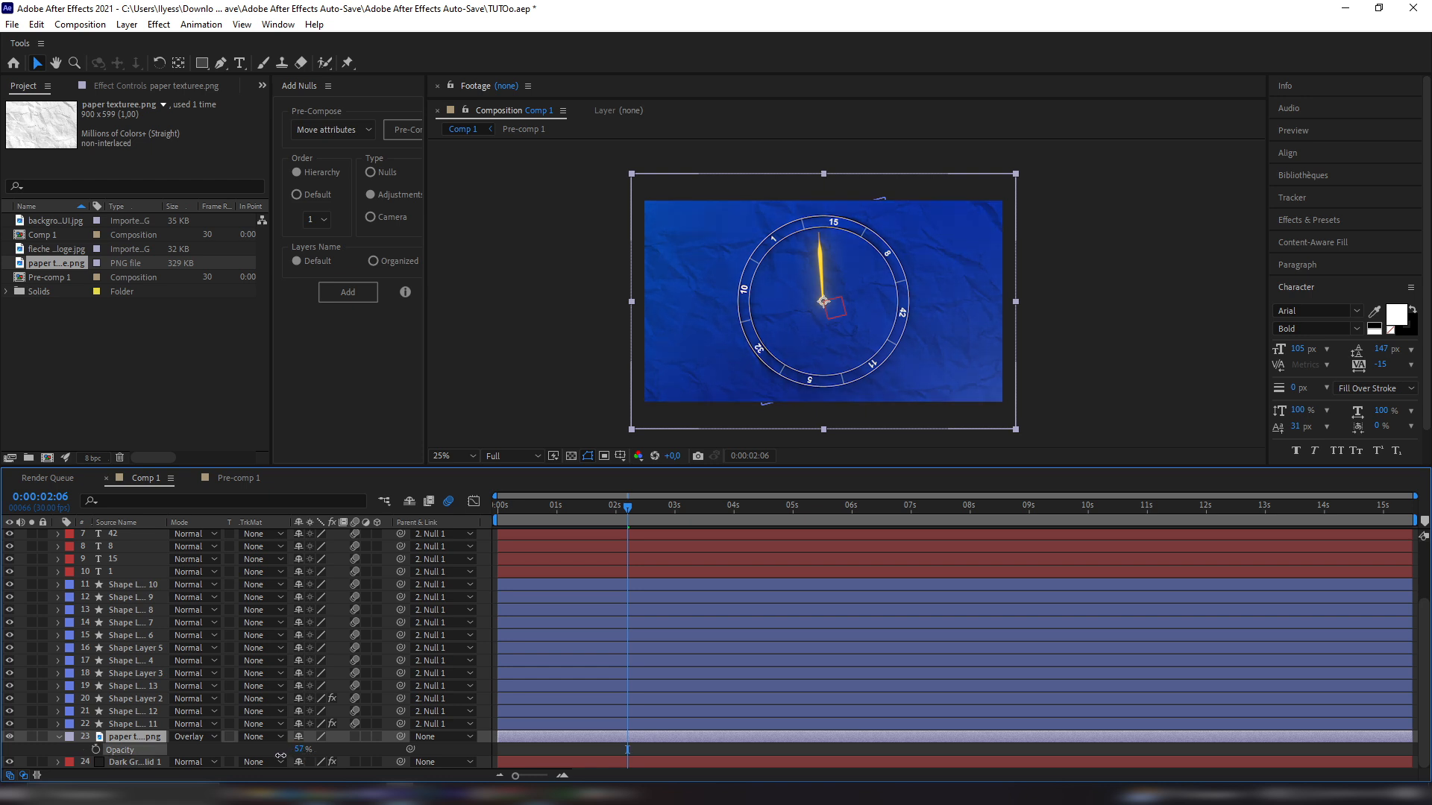
click(667, 444)
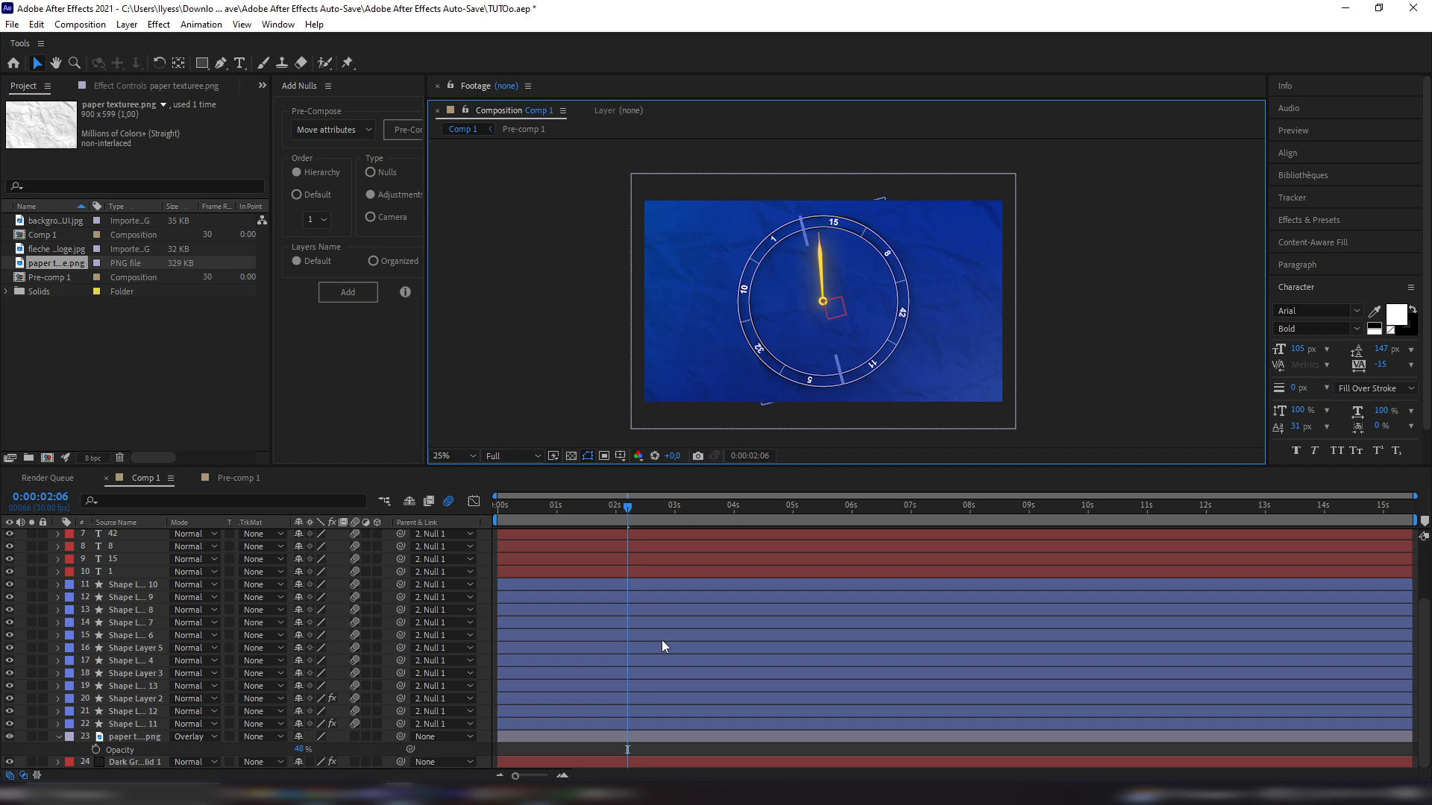
Go to 0:00:02:29, where the hand points at number 1, and apply Deep Glow to the "1" text layer
scroll(661, 639, up, 3)
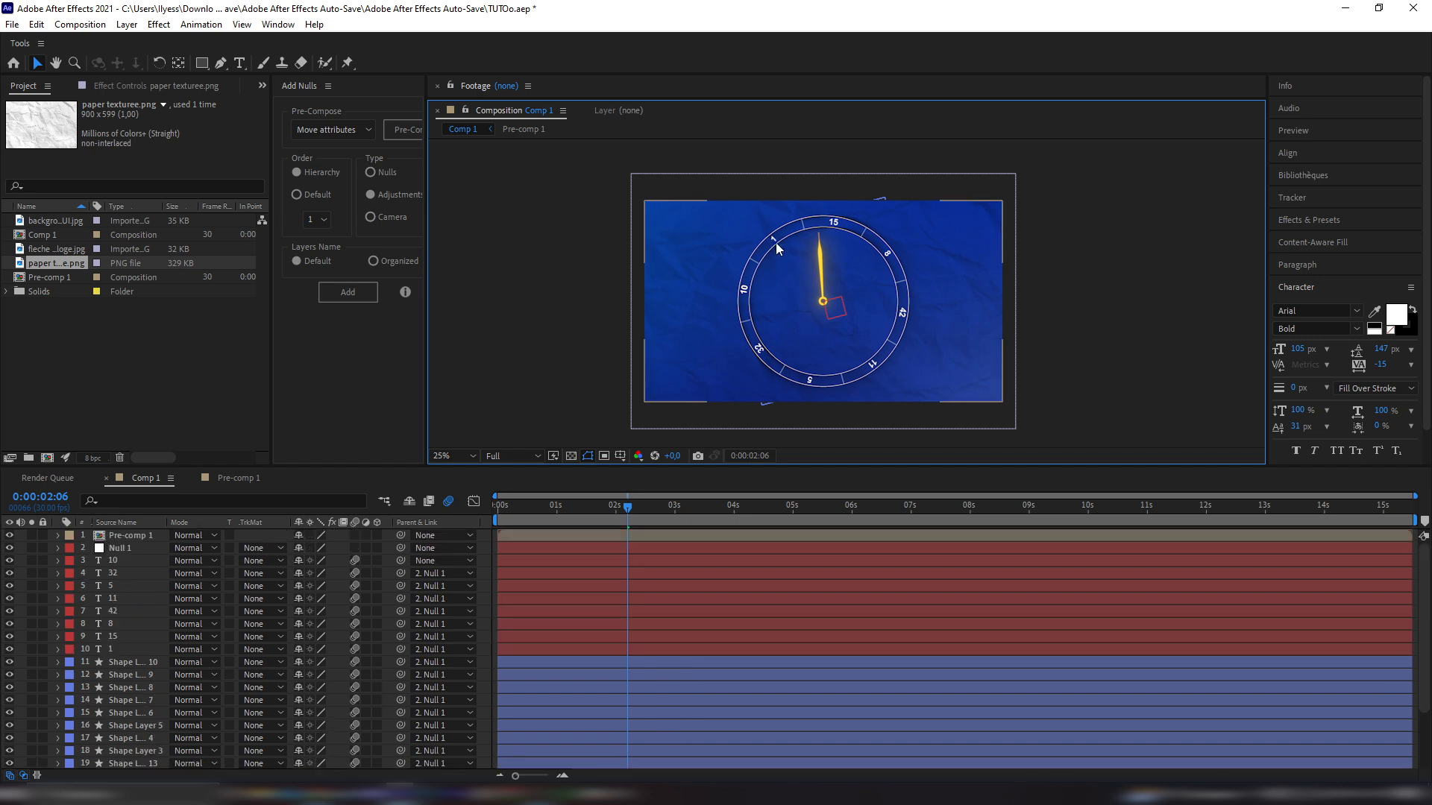
drag(630, 507, 676, 507)
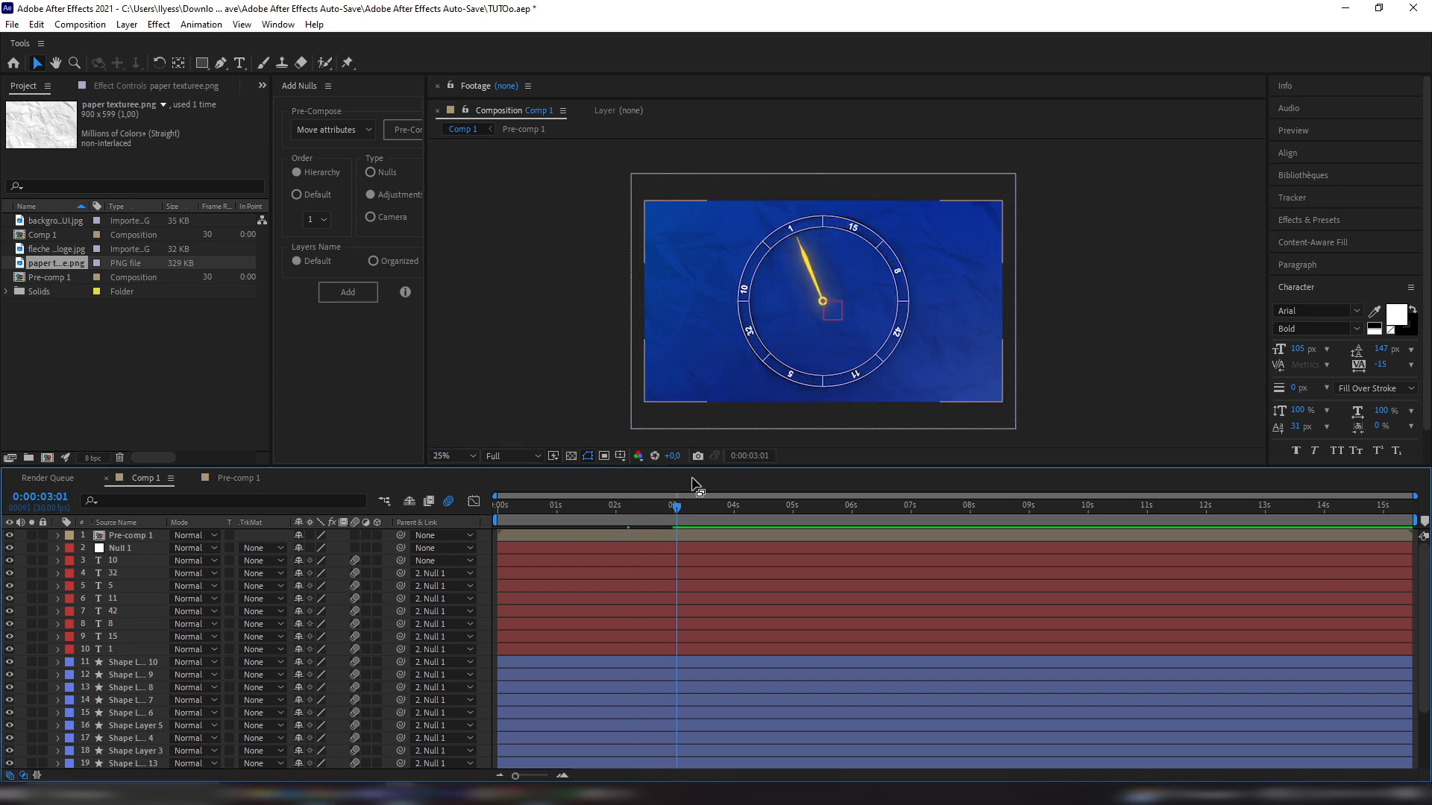
drag(678, 513, 674, 516)
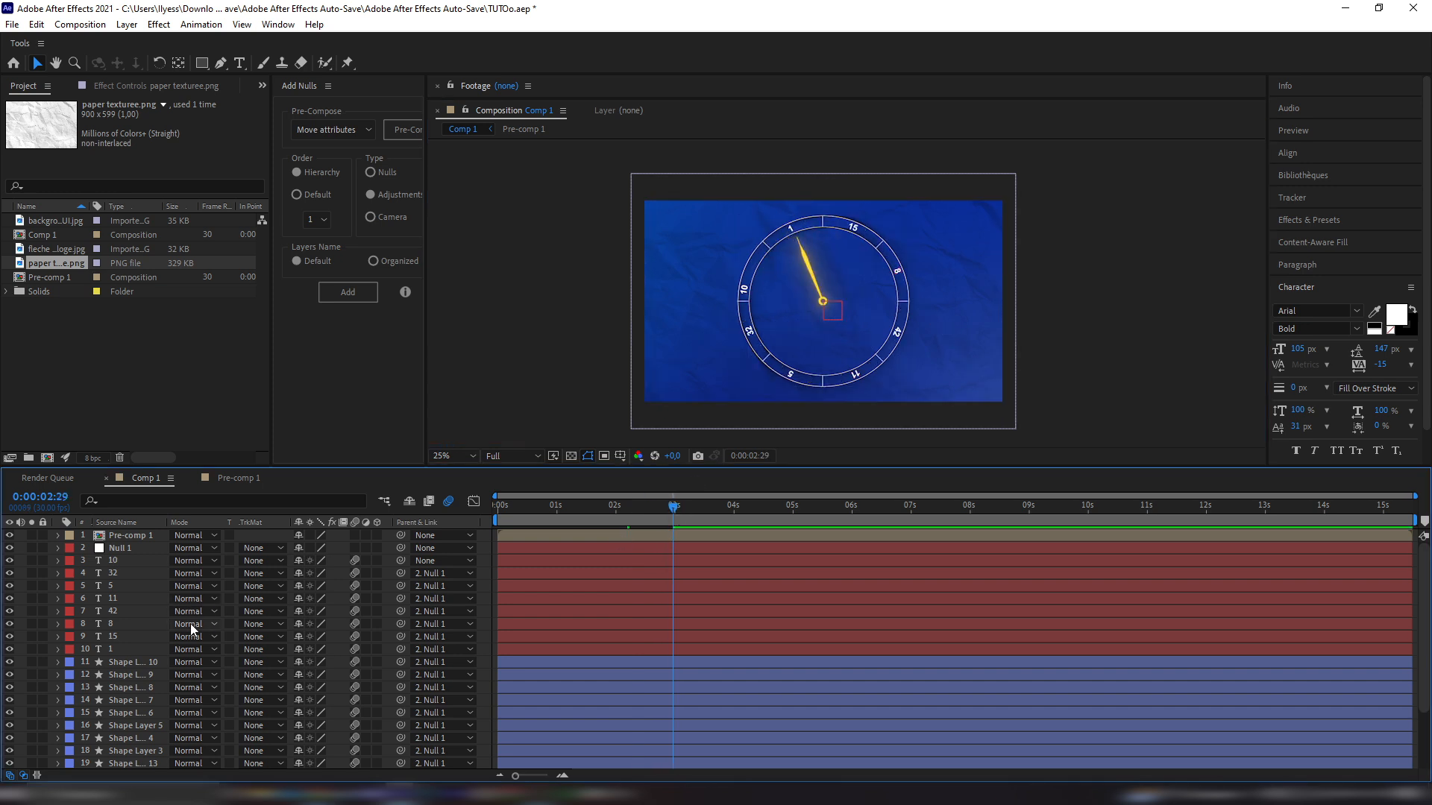
click(115, 650)
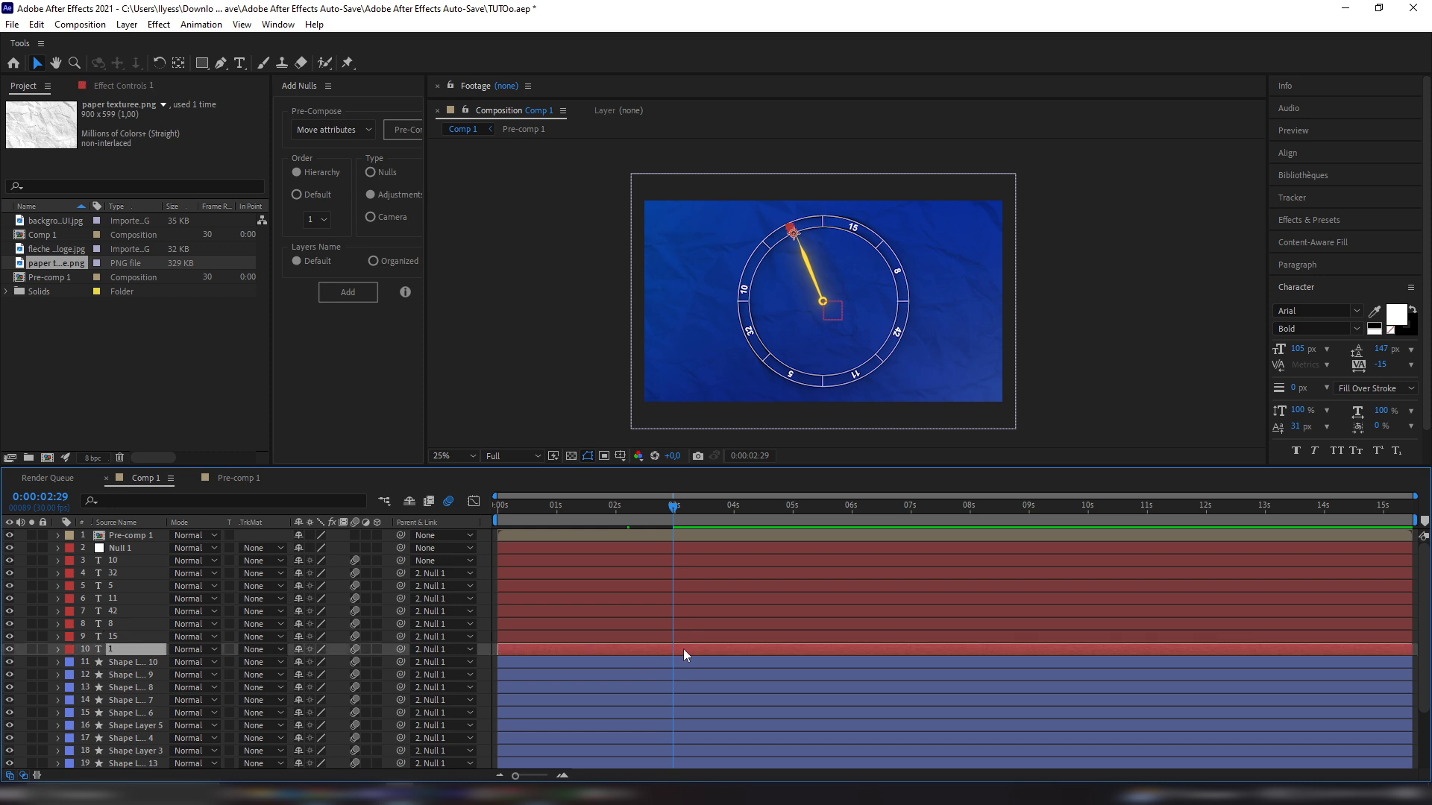
key(ctrl+space)
text(dee)
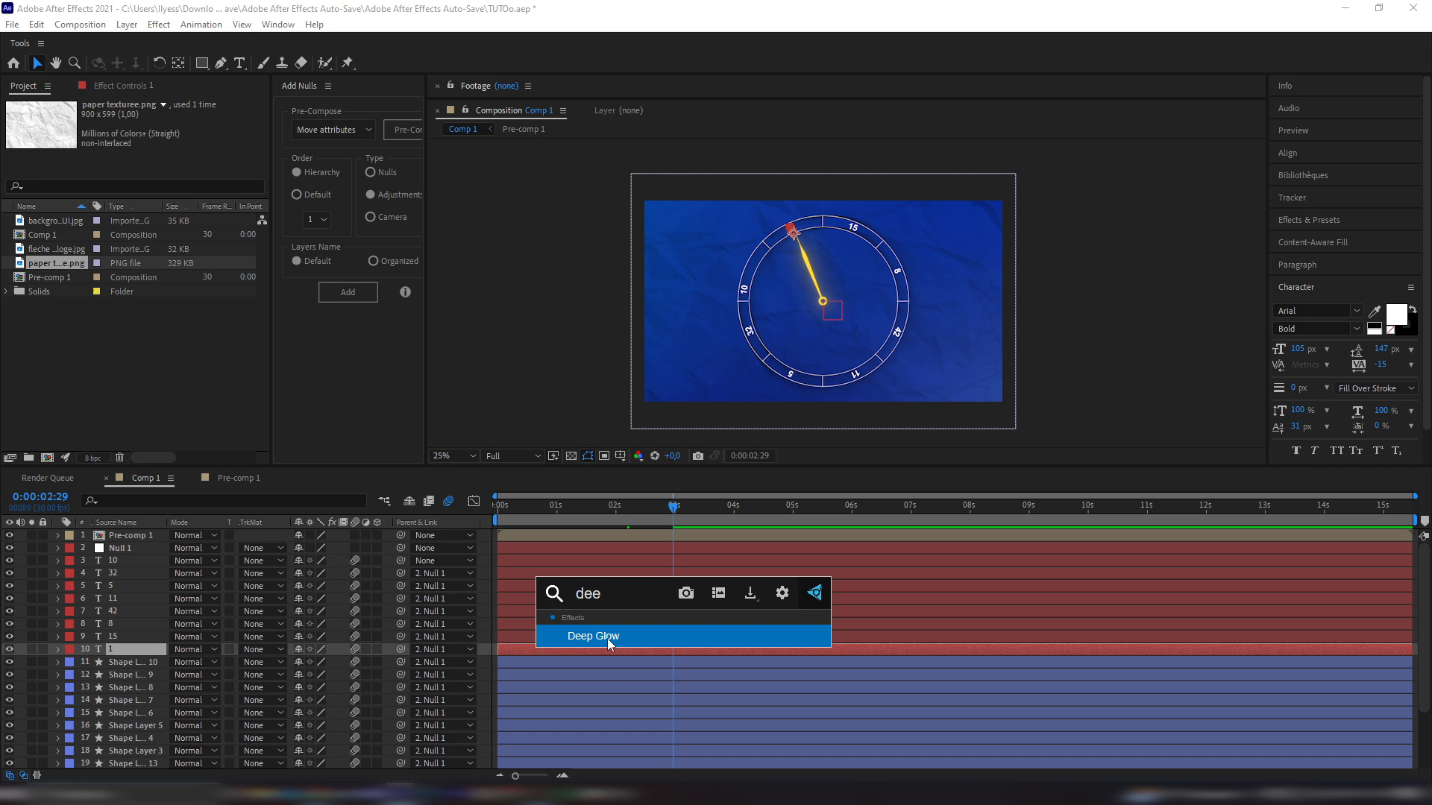
click(607, 639)
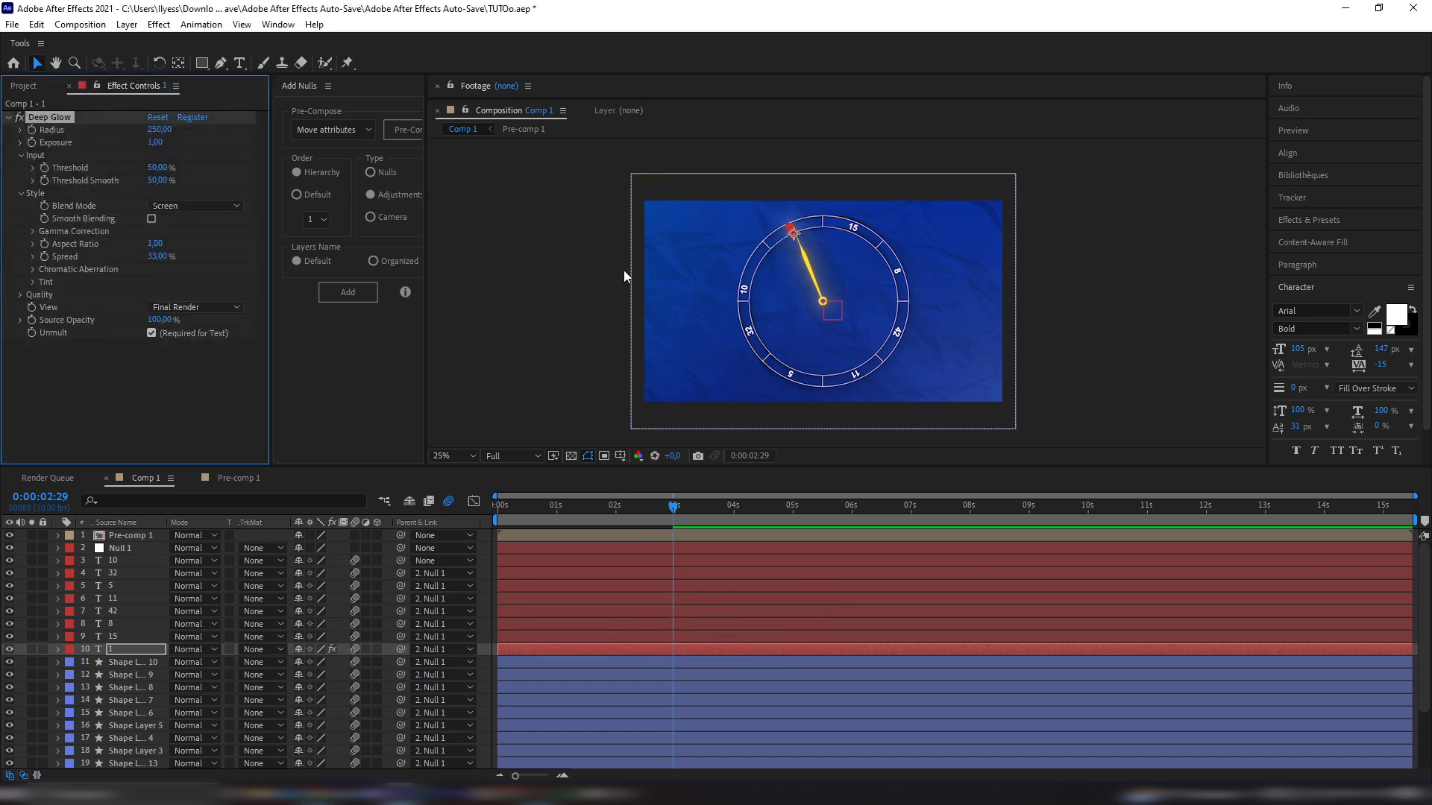
click(603, 261)
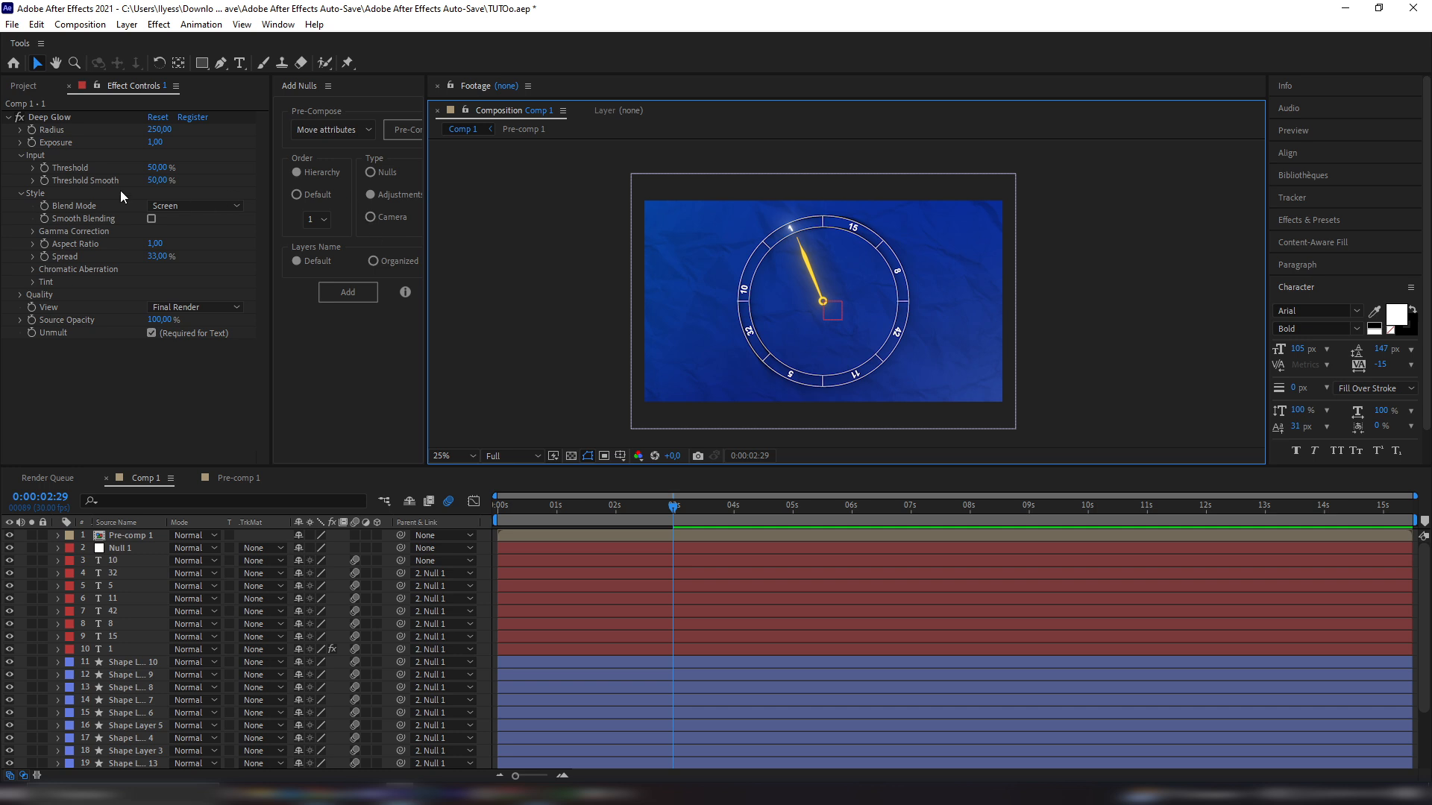
Keyframe the "1" layer's Deep Glow exposure at 1 on 0:00:02:29 and at 0 on 0:00:02:07
click(35, 142)
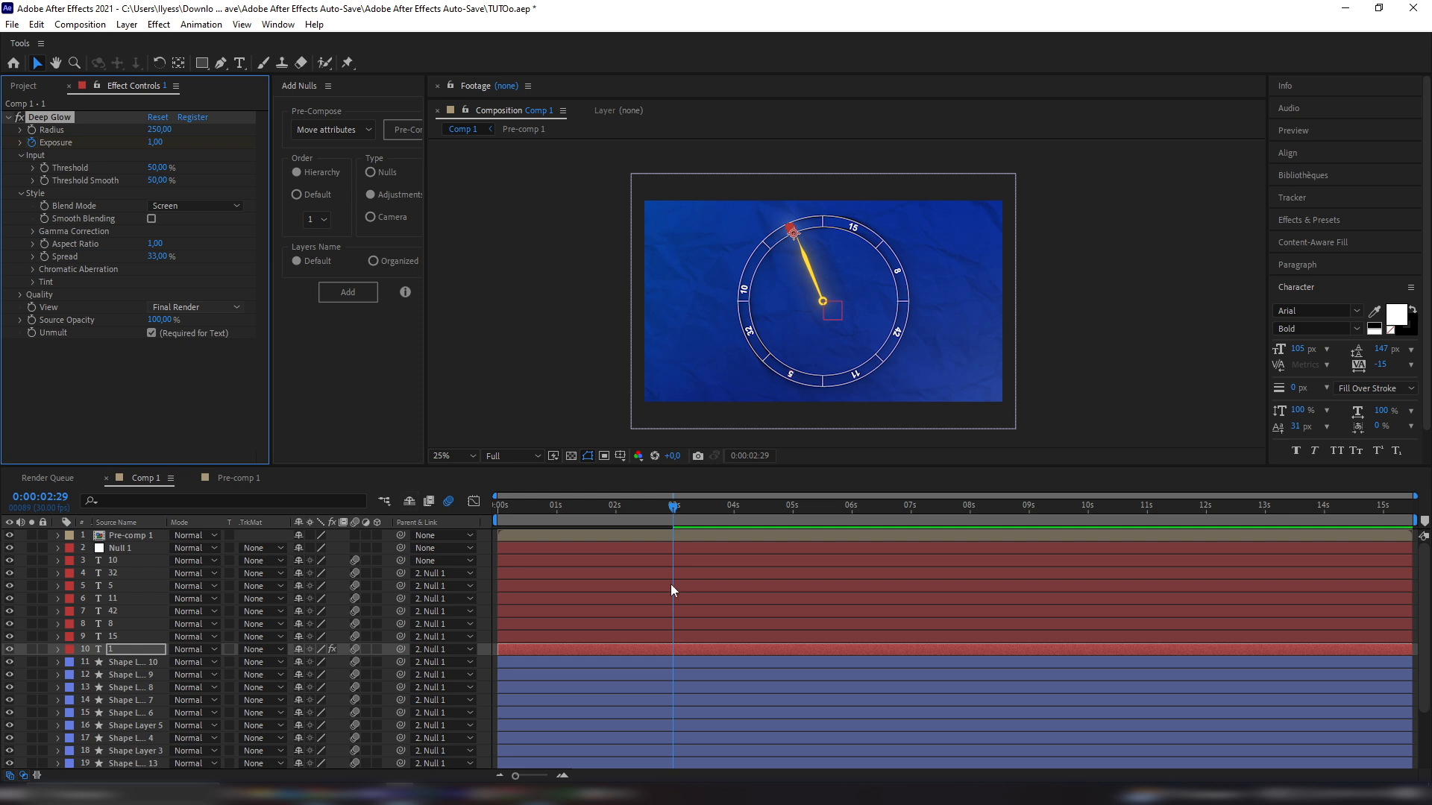
key(u)
click(630, 505)
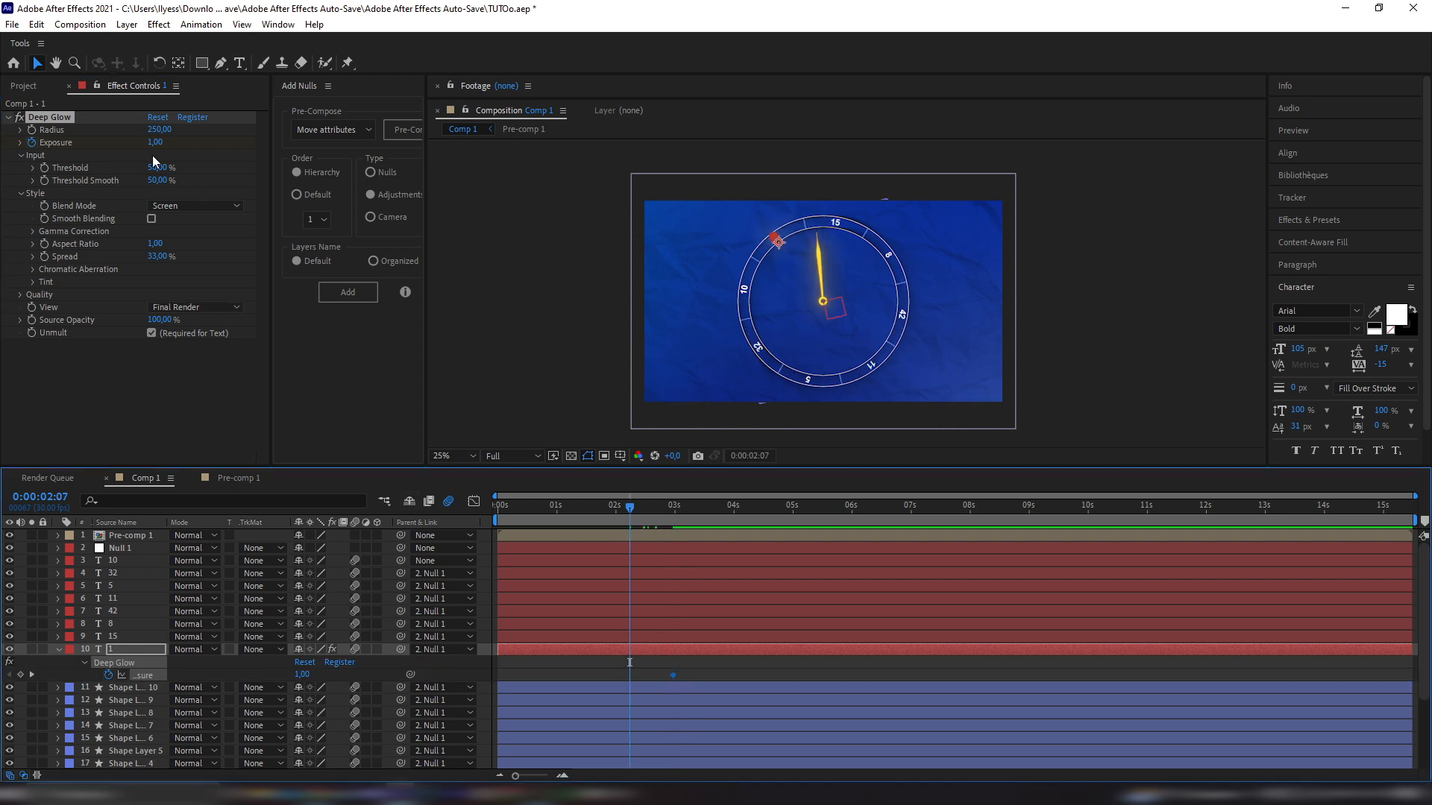
click(154, 142)
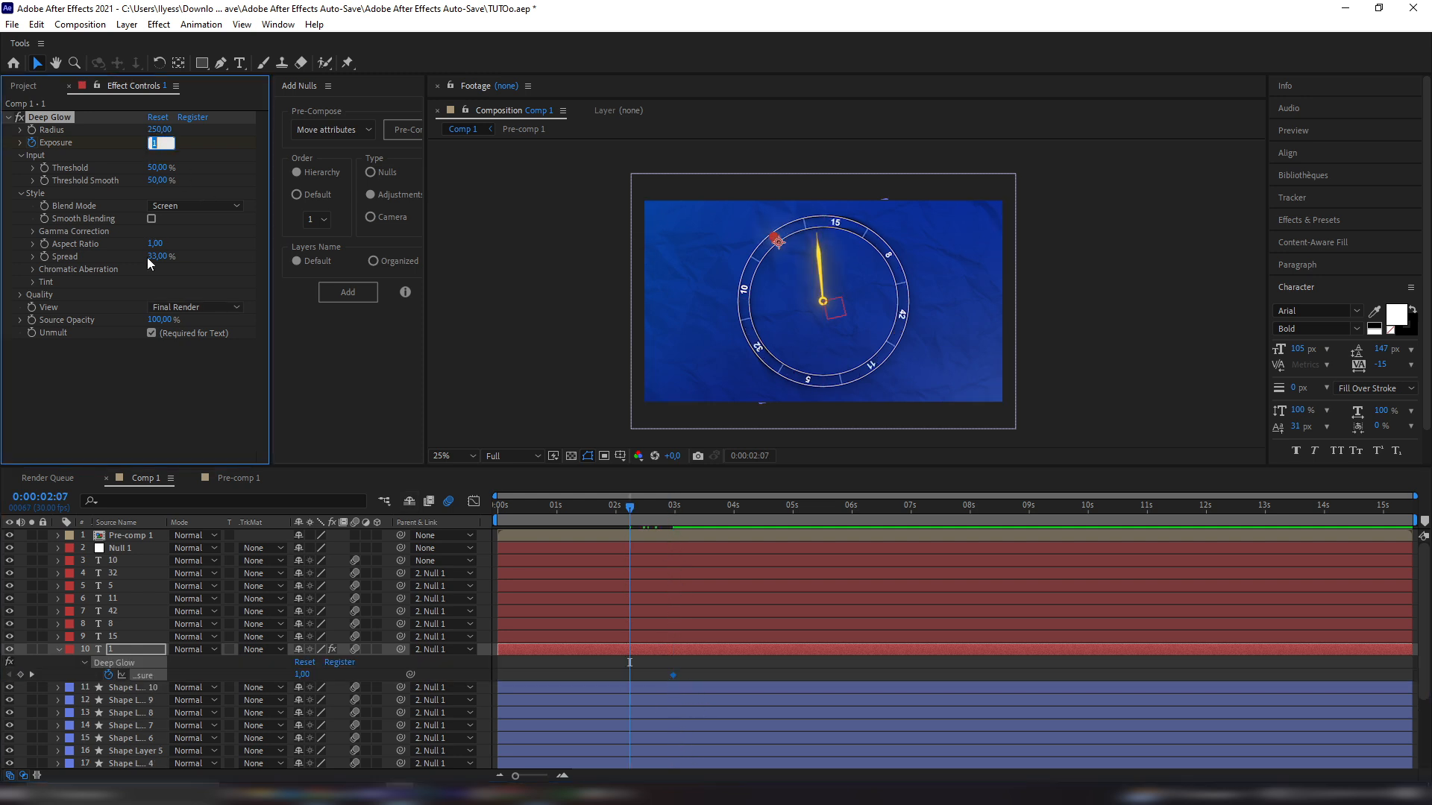
text(0)
key(Return)
Ease both exposure keyframes of the "1" layer, shape their curve in the graph editor and preview the animation from the start
drag(633, 508, 675, 508)
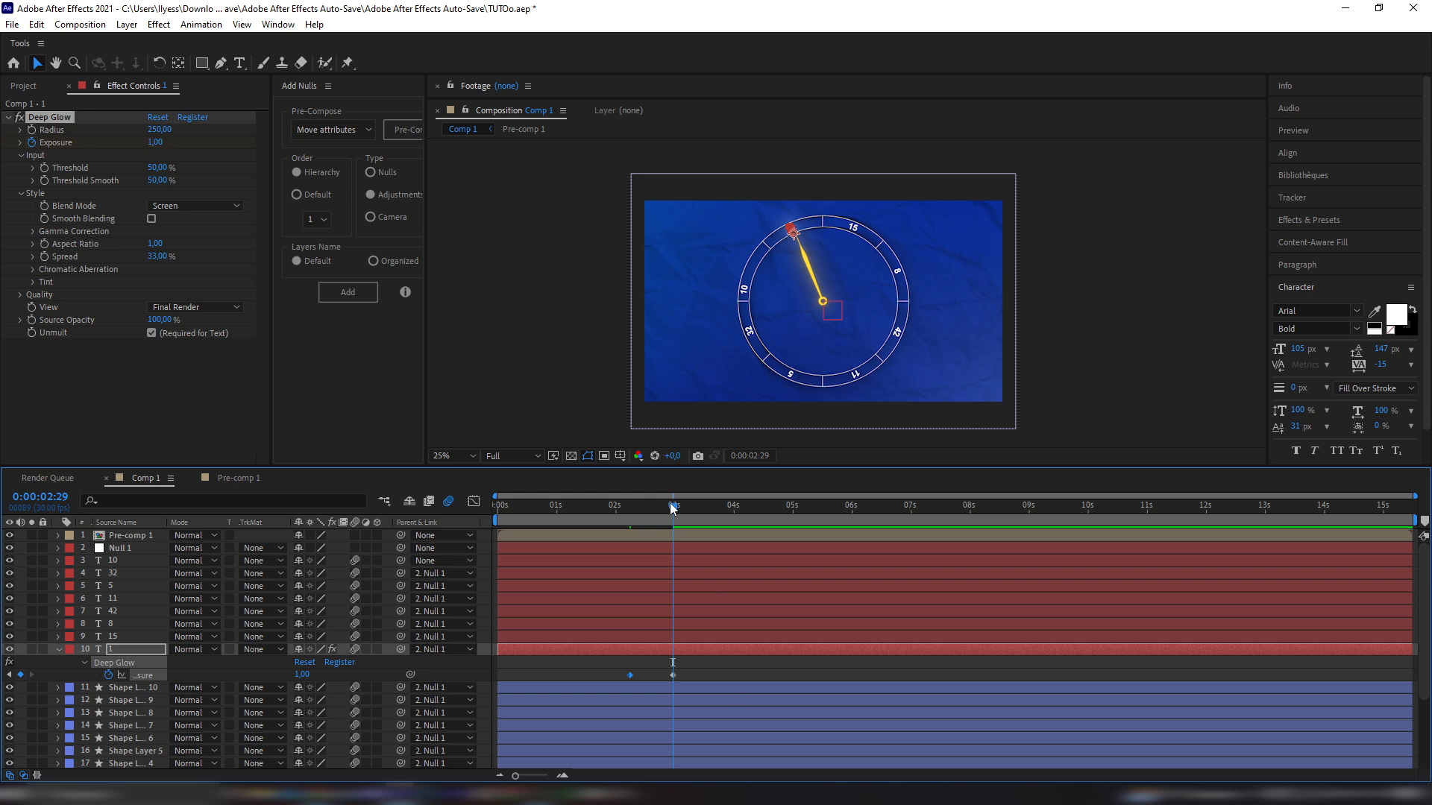
drag(616, 662, 687, 692)
key(shift+F3)
drag(709, 712, 654, 731)
click(479, 501)
click(521, 461)
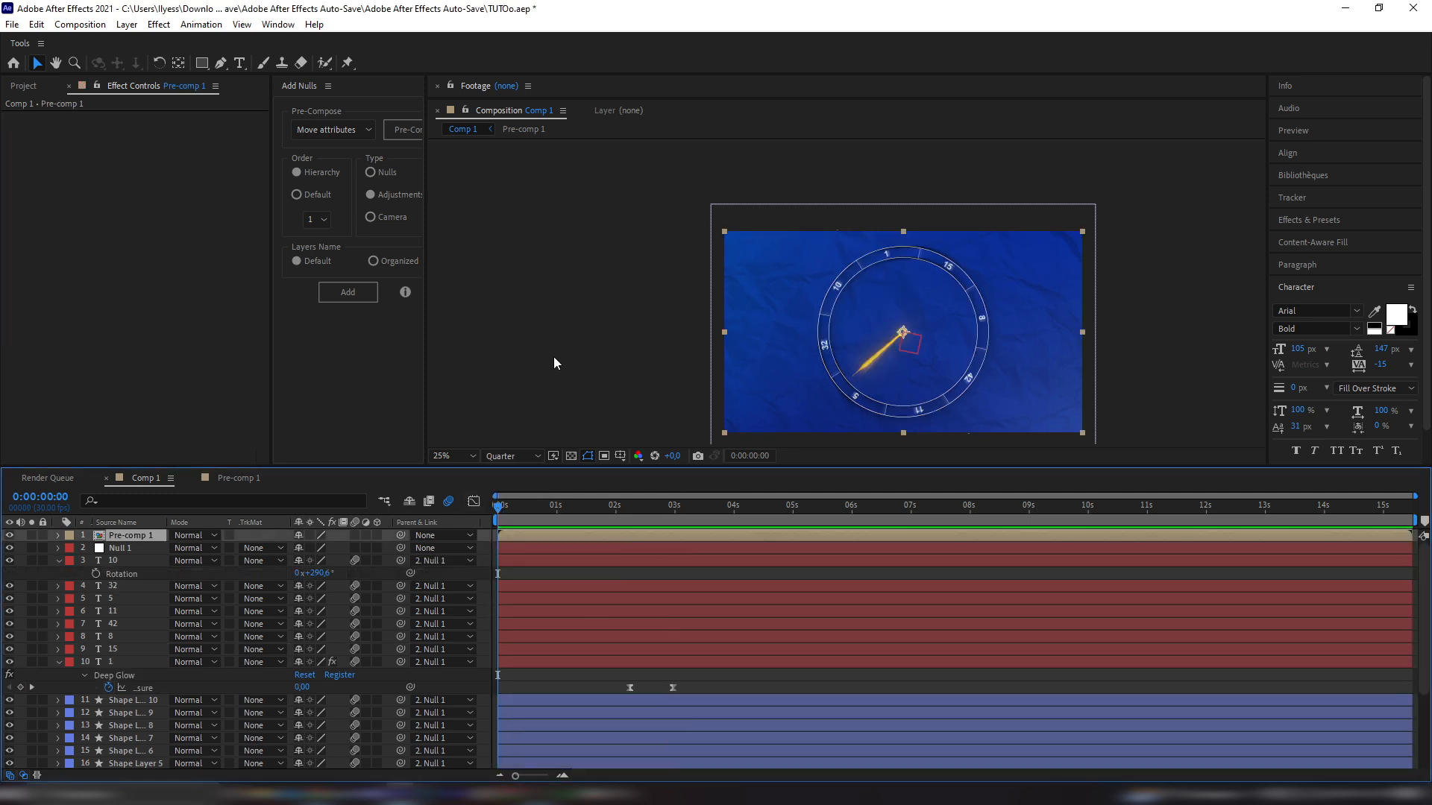
key(space)
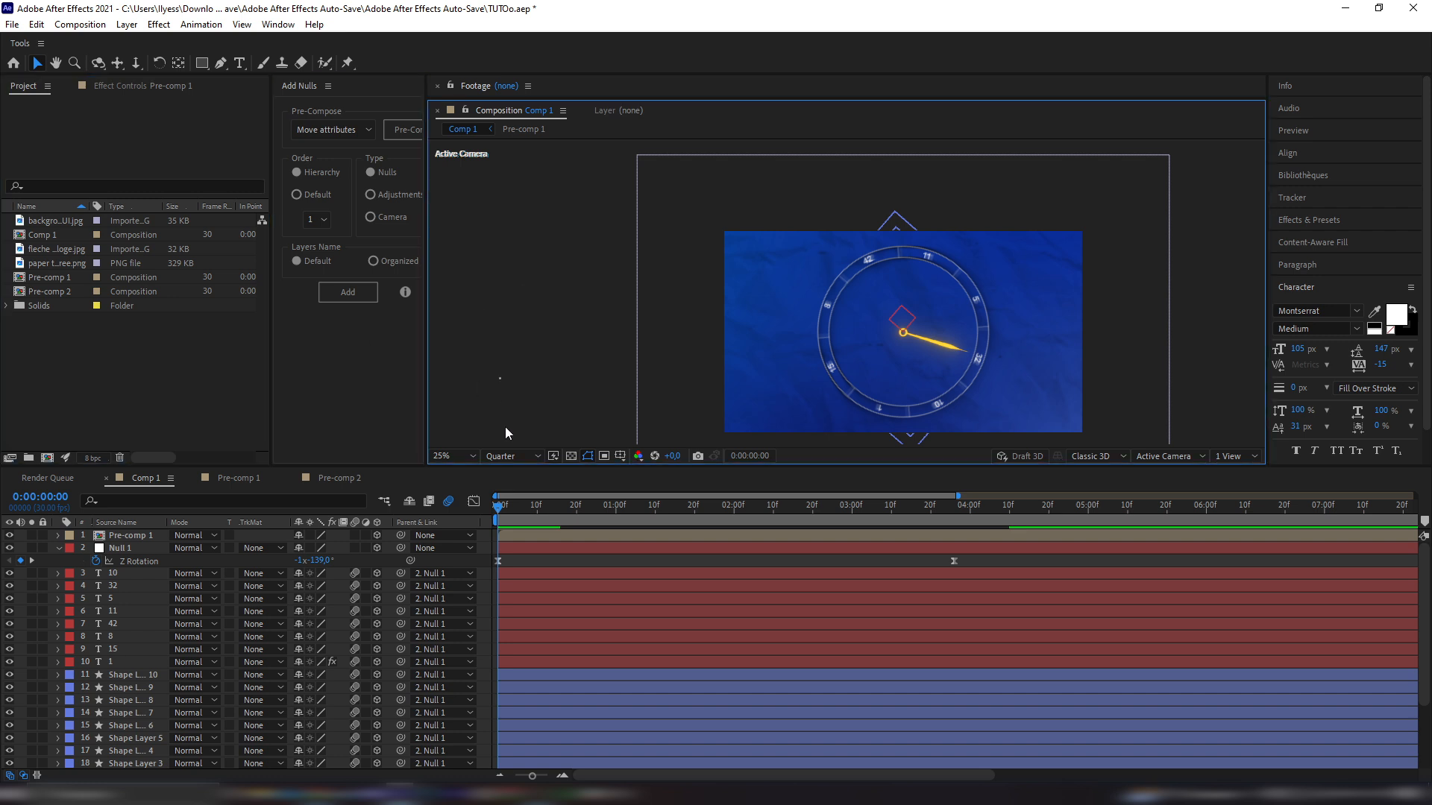
Start adding a new layer to Comp 1
right_click(488, 537)
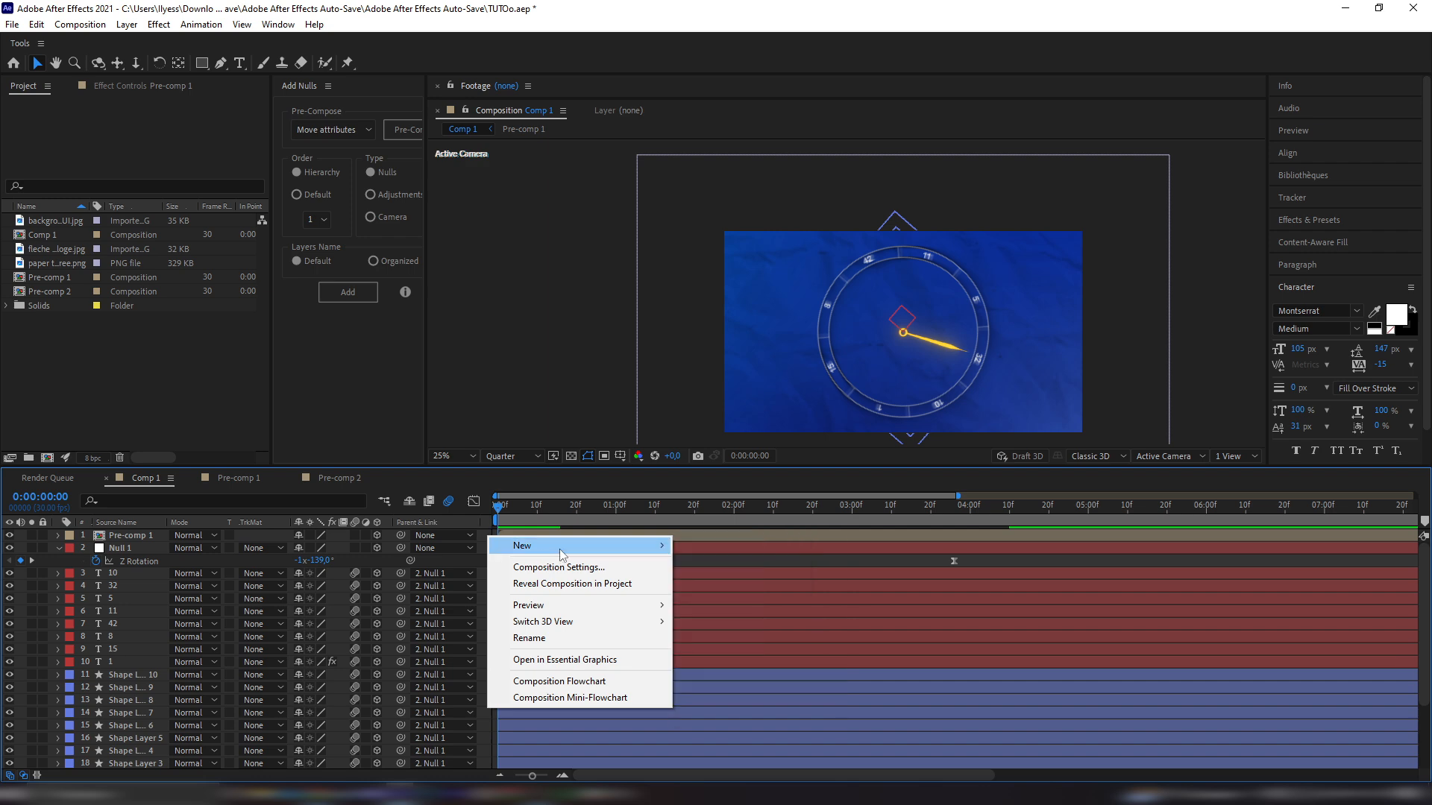
Add a Two-Node Camera layer to Comp 1 with the Custom preset and the name Camera 1
mouse_move(653, 547)
click(722, 619)
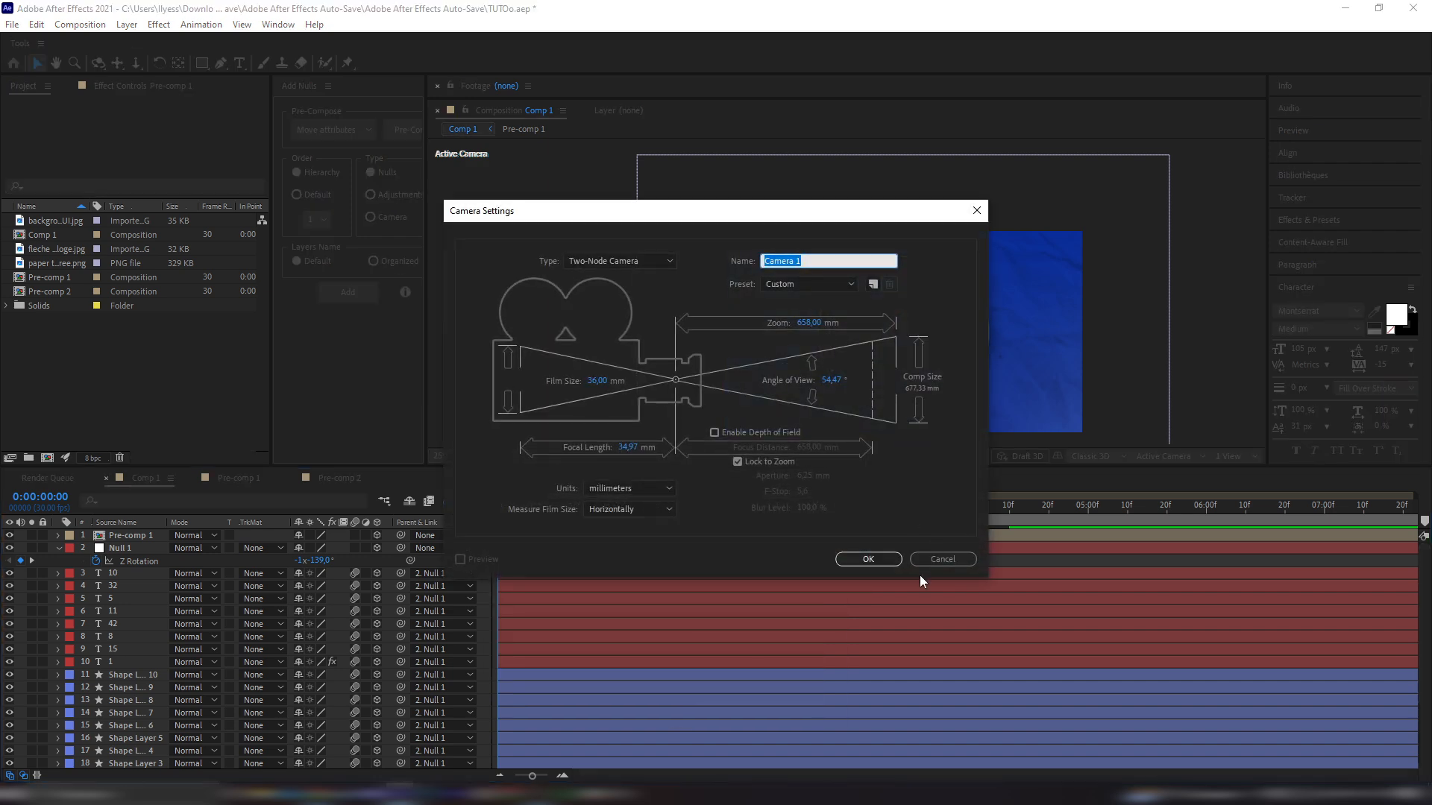
click(869, 560)
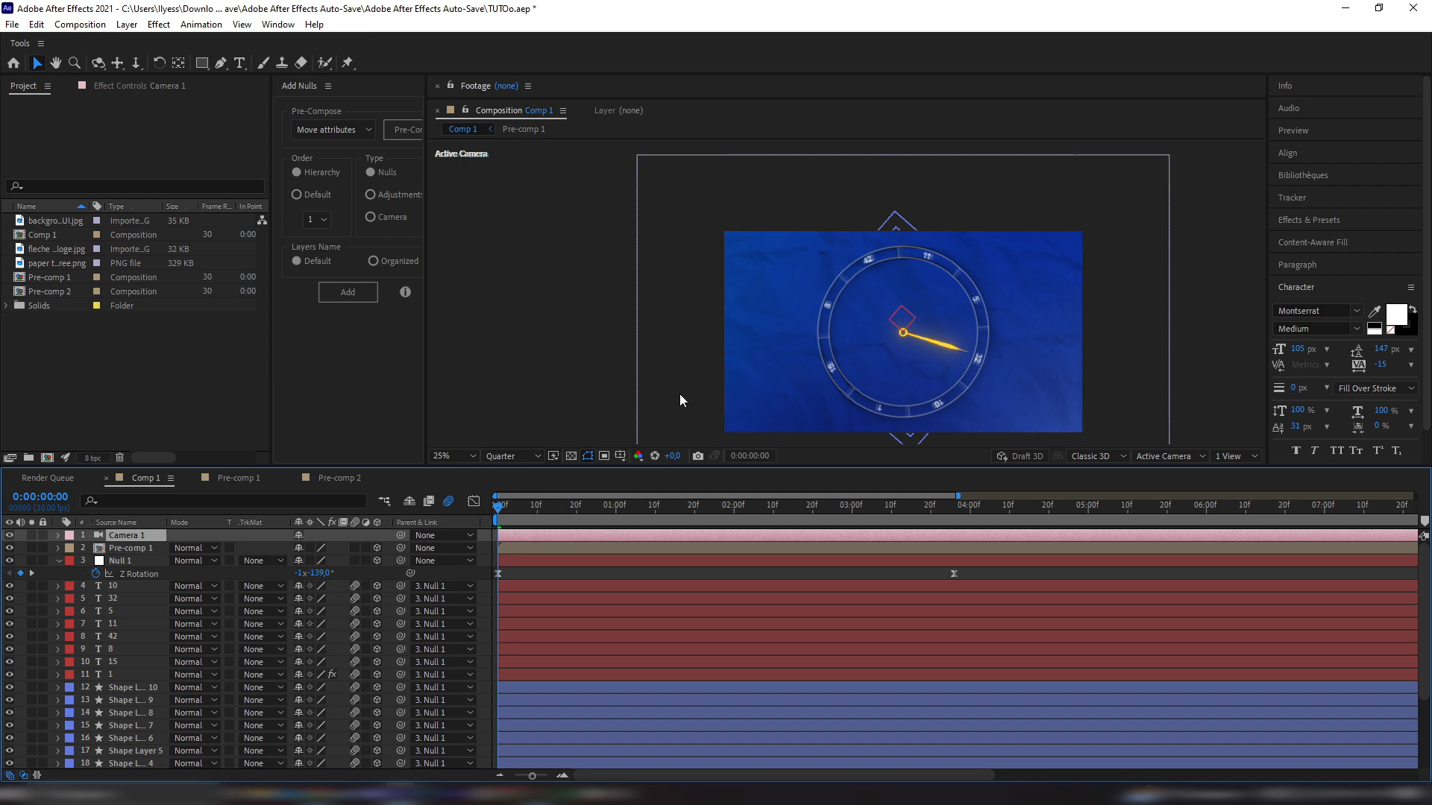
Start keyframing the camera's Point of Interest at 0:00:00:00 and set its X value to -249
key(p)
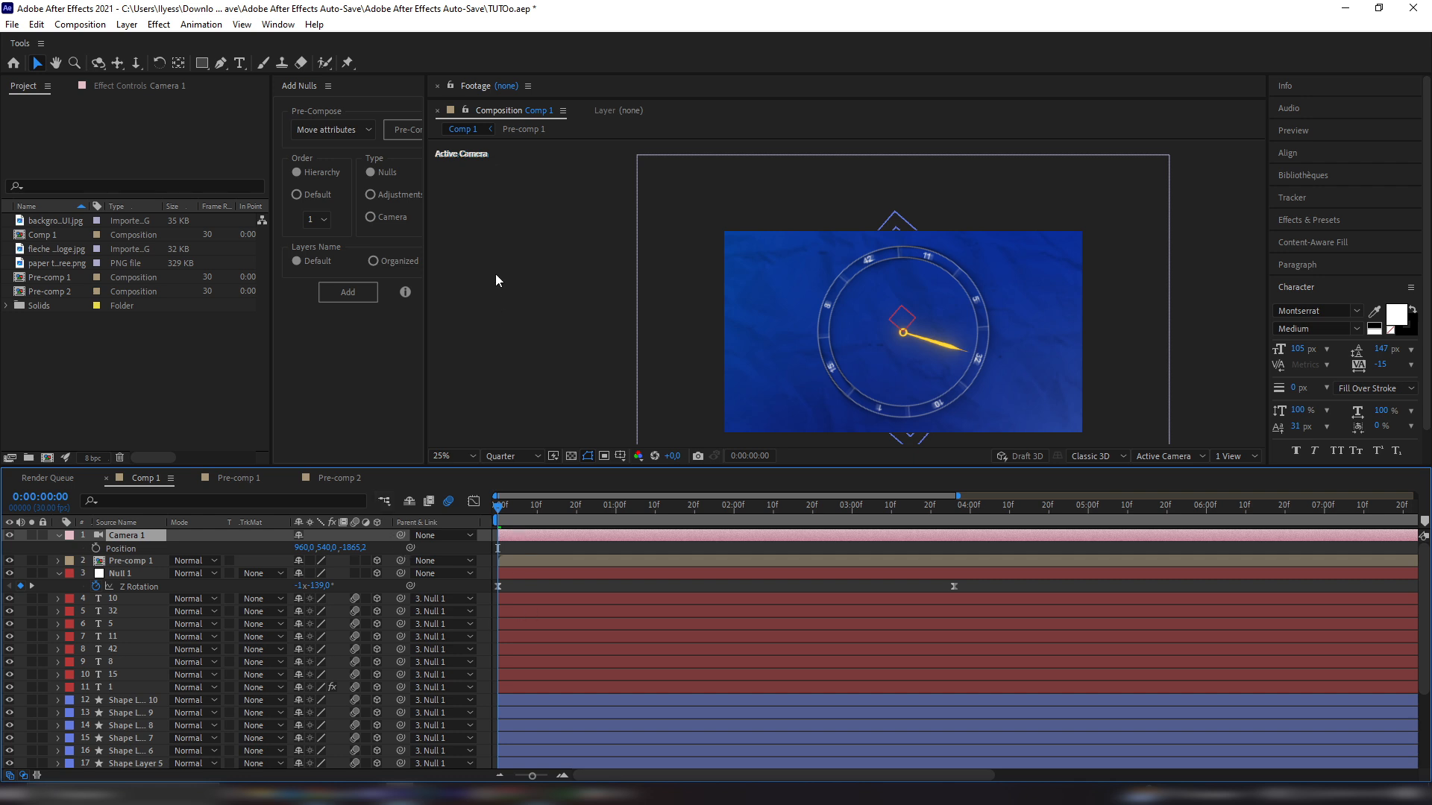
key(a)
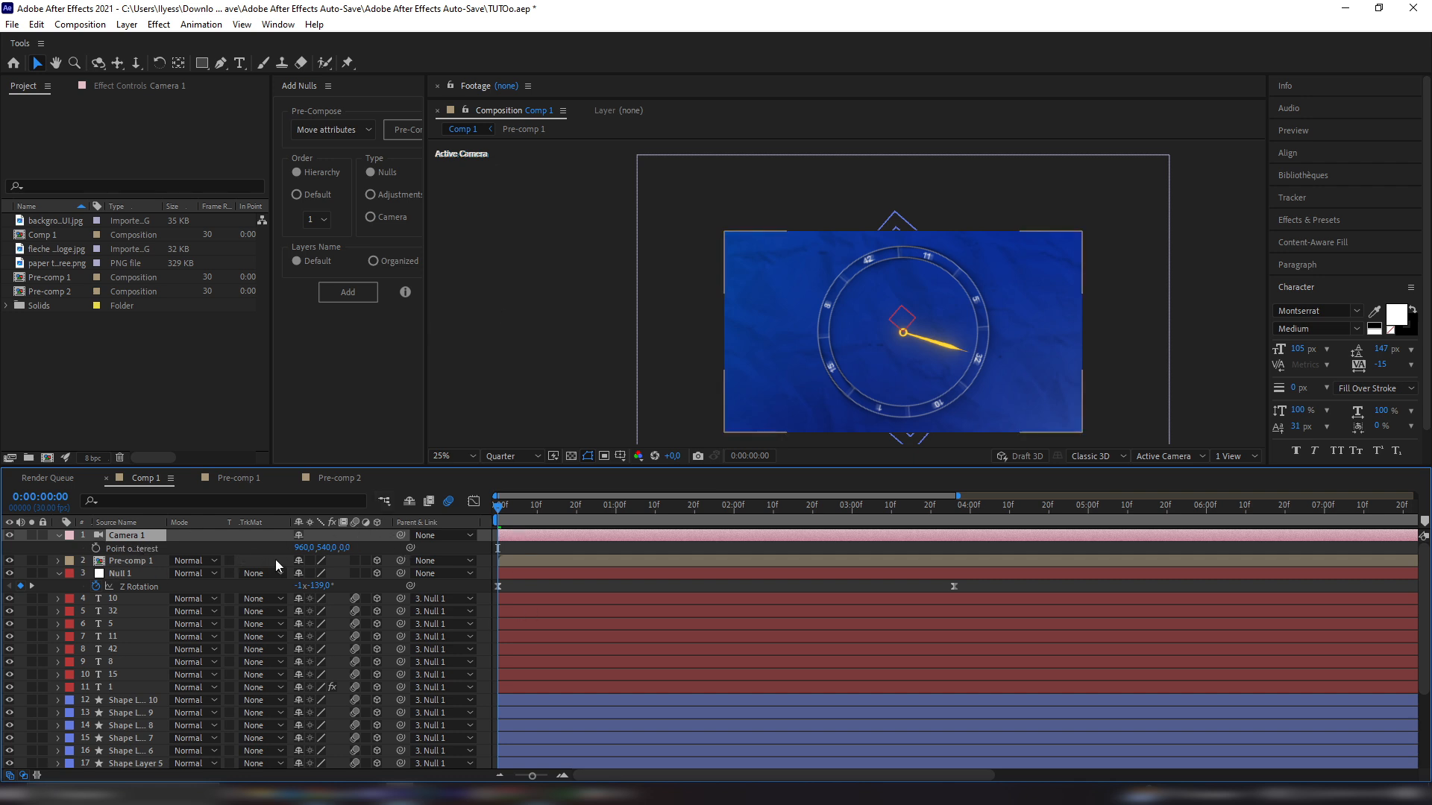
click(96, 548)
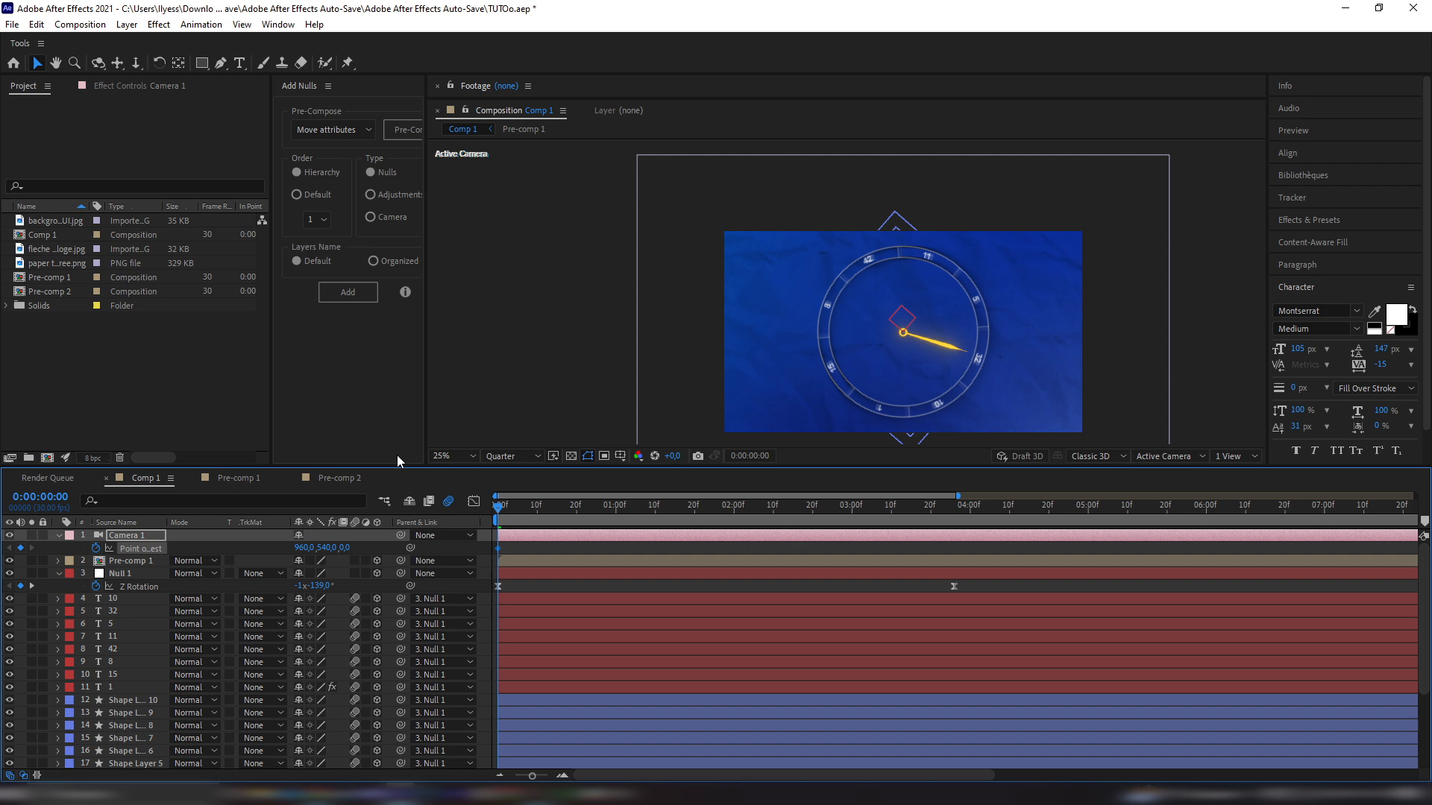
drag(308, 547, 11, 569)
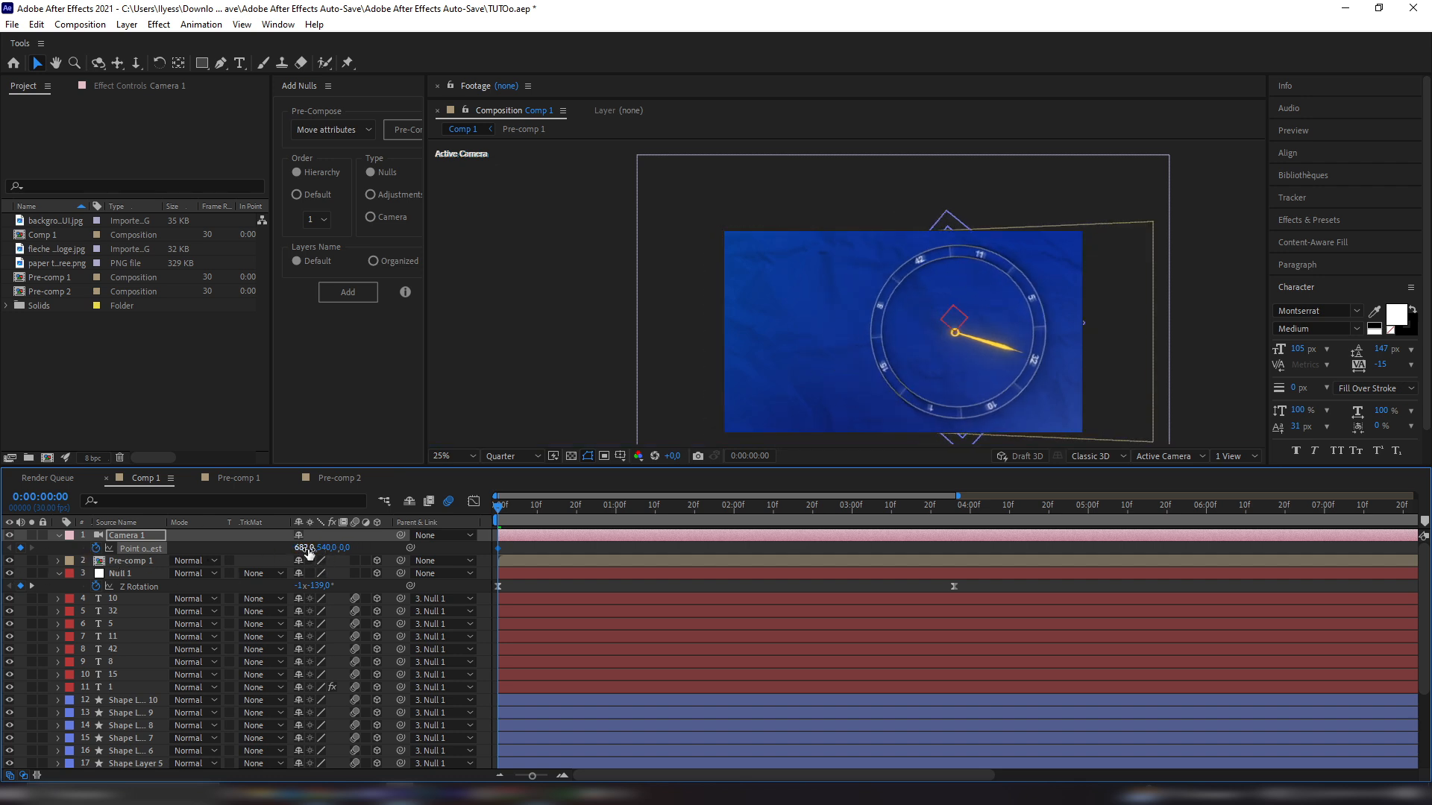
drag(302, 553, 6, 573)
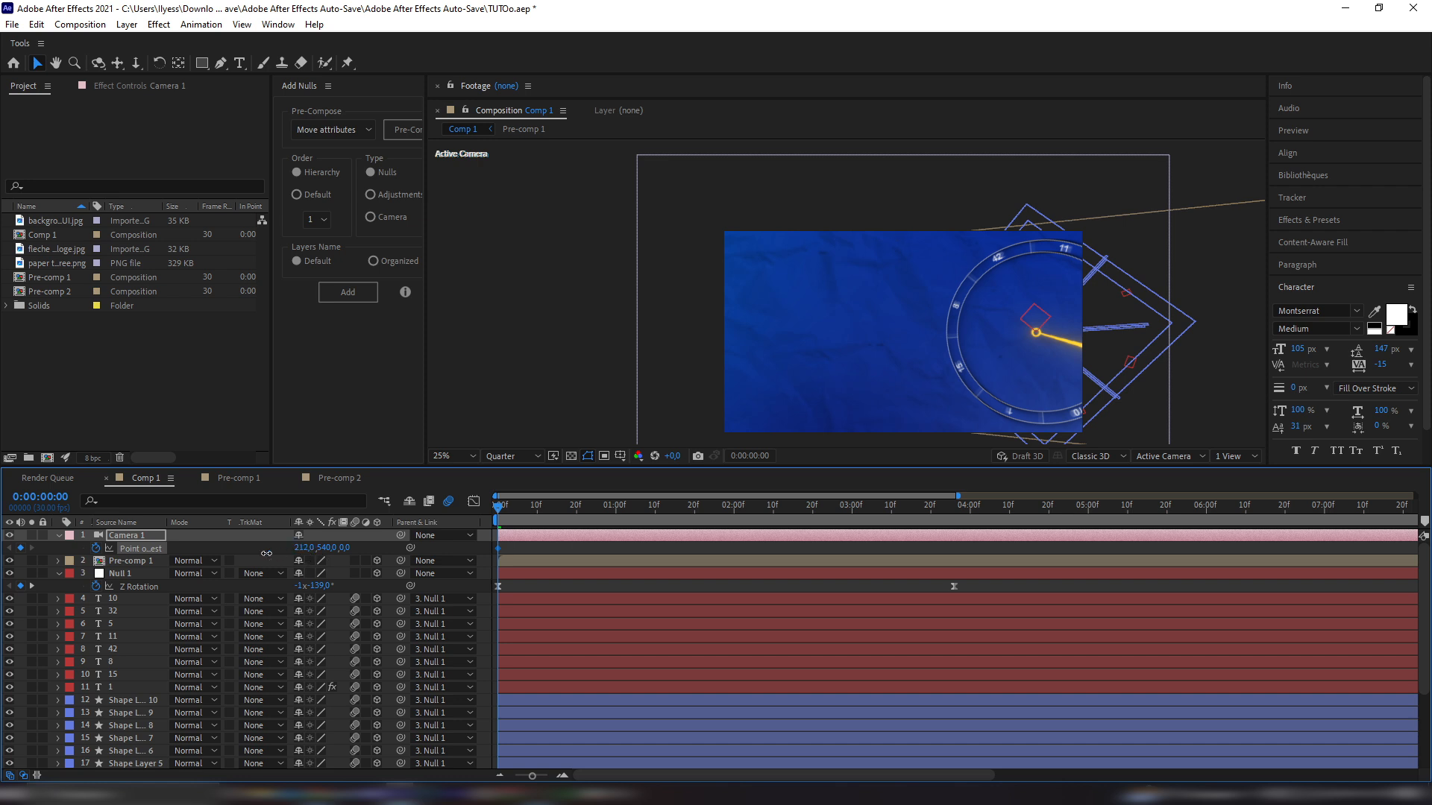
drag(302, 548, 508, 566)
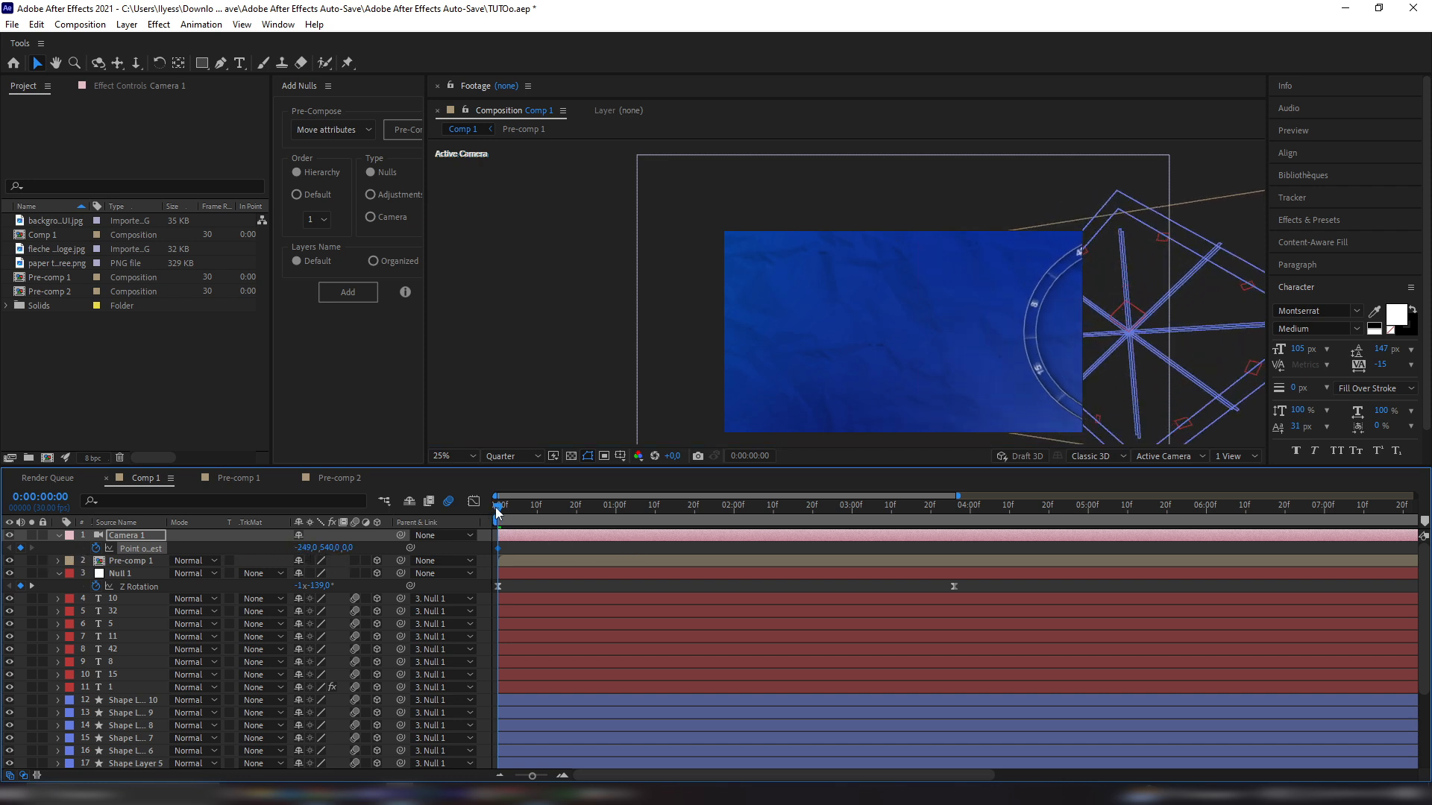
Add a Point of Interest keyframe at 0:00:00:19 with X set to 975 and preview the camera move
drag(497, 513, 573, 514)
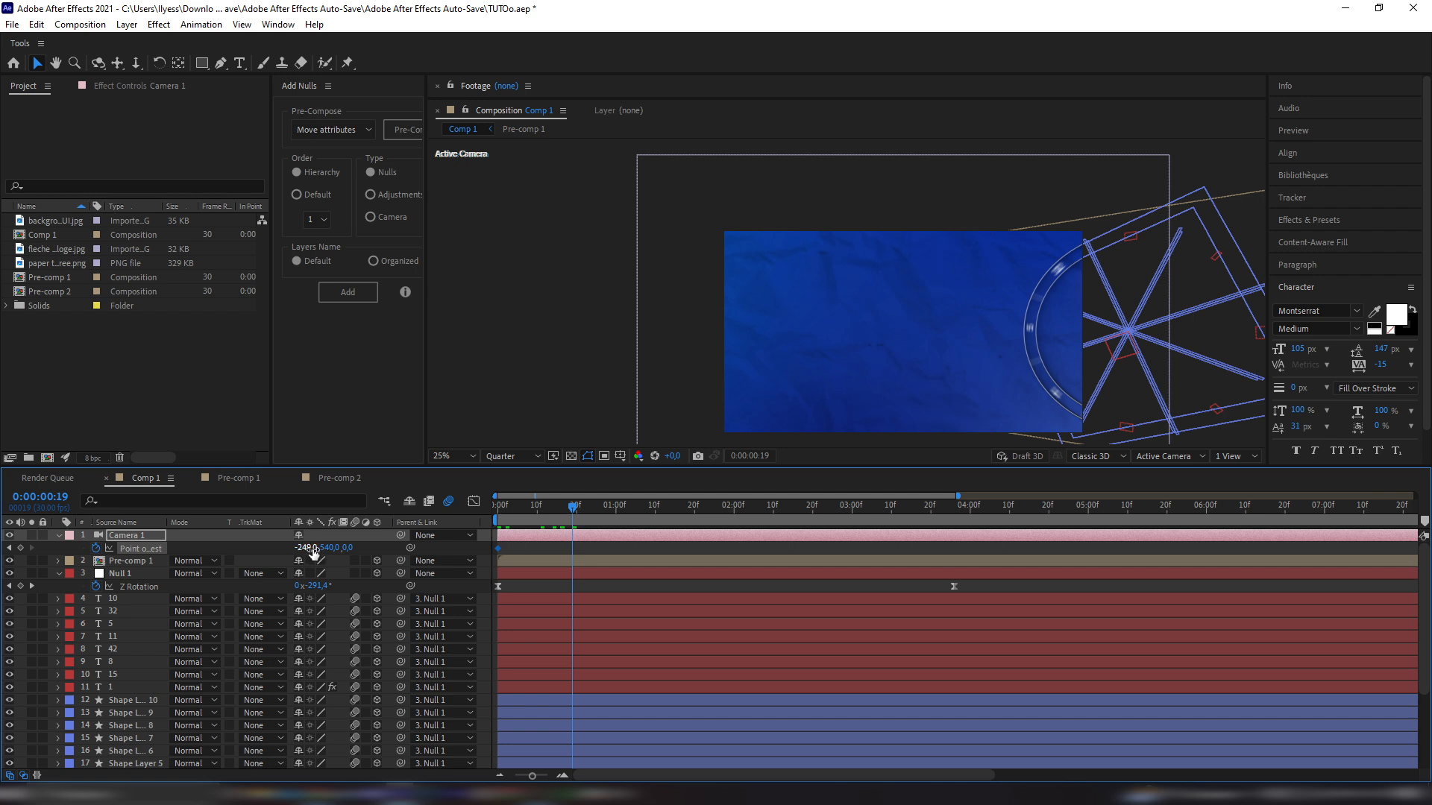
mouse_move(314, 550)
mouse_down()
mouse_move(331, 549)
mouse_move(312, 551)
mouse_up()
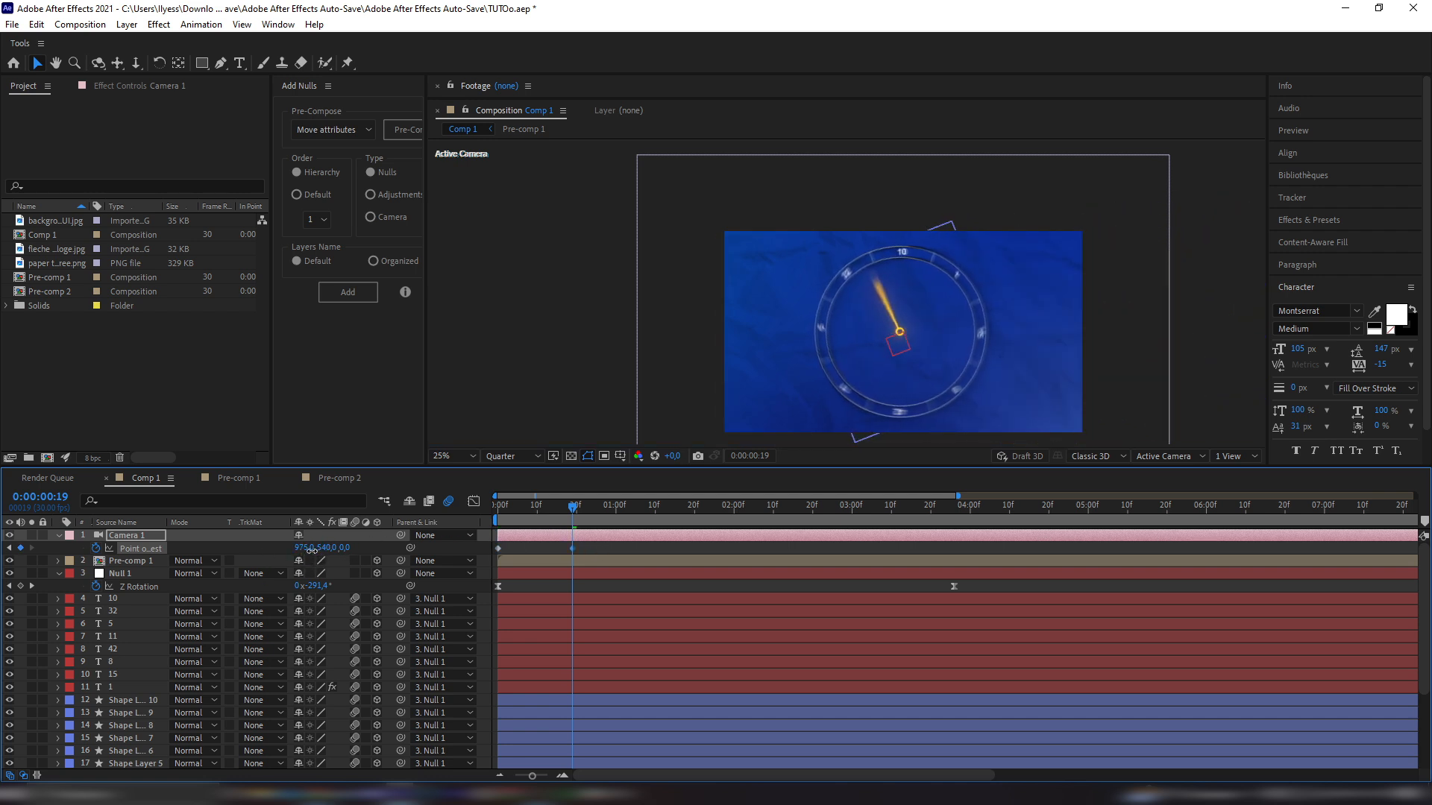
key(Home)
key(space)
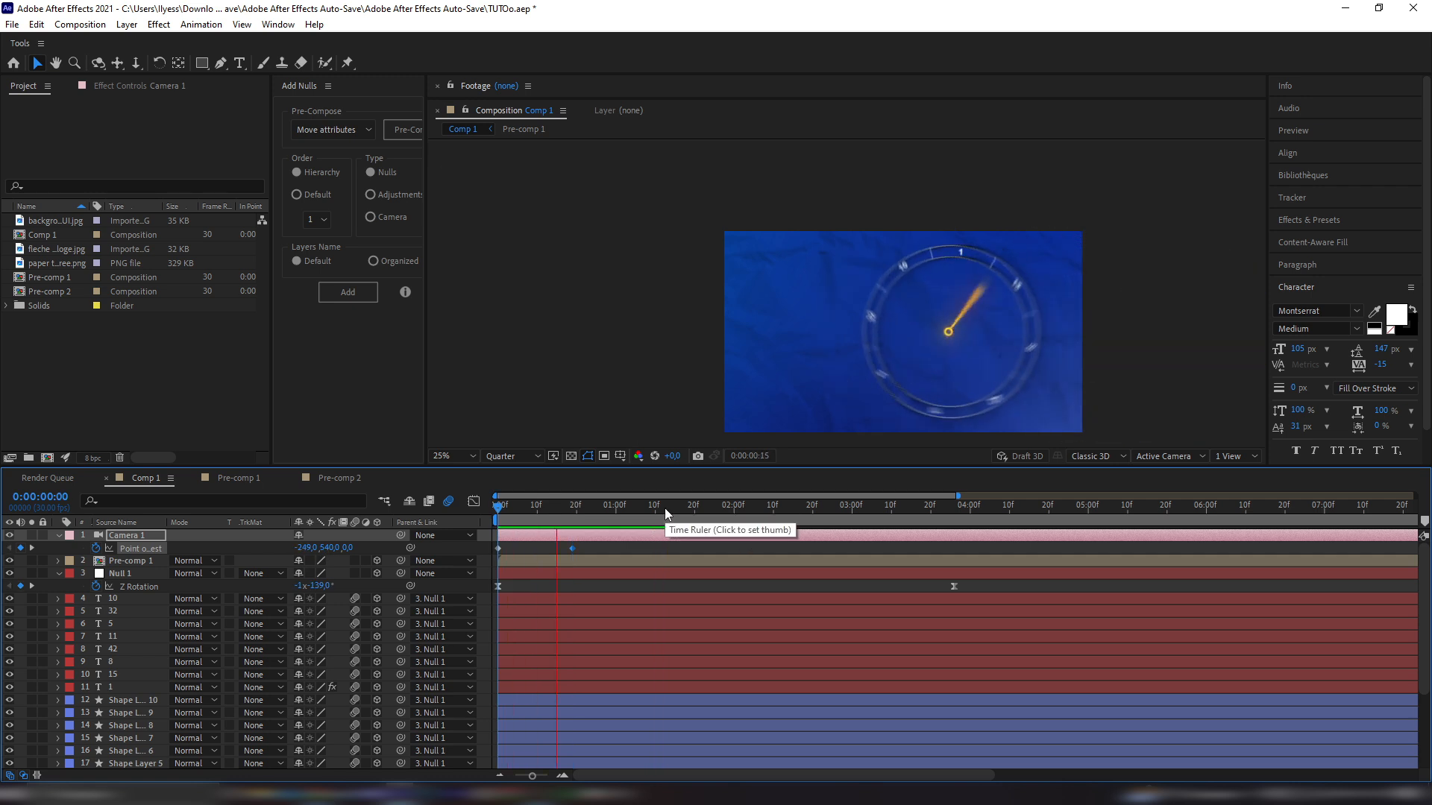
click(654, 508)
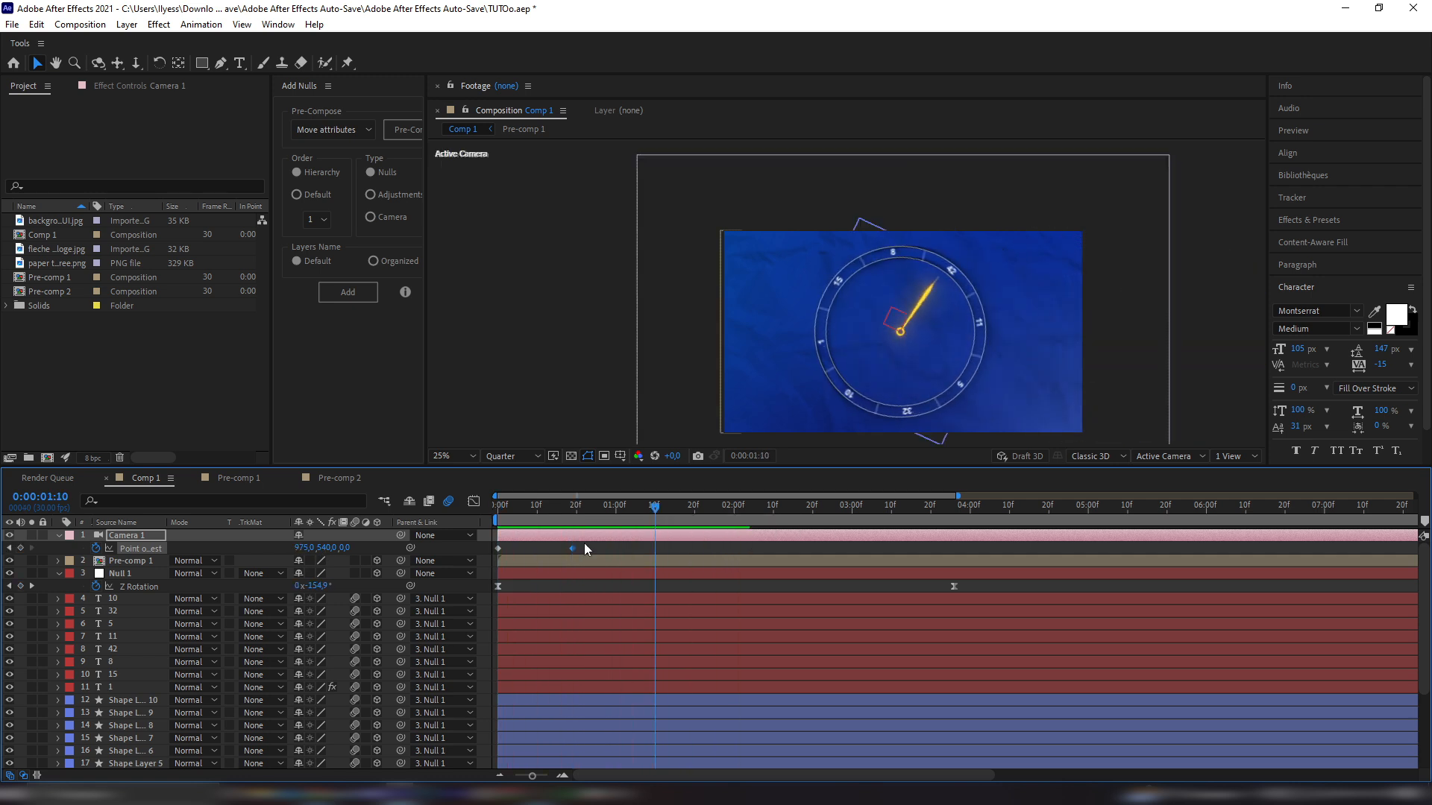
Move the second Point of Interest keyframe to 0:00:01:01 and preview the slower camera move
drag(573, 548, 620, 548)
click(563, 508)
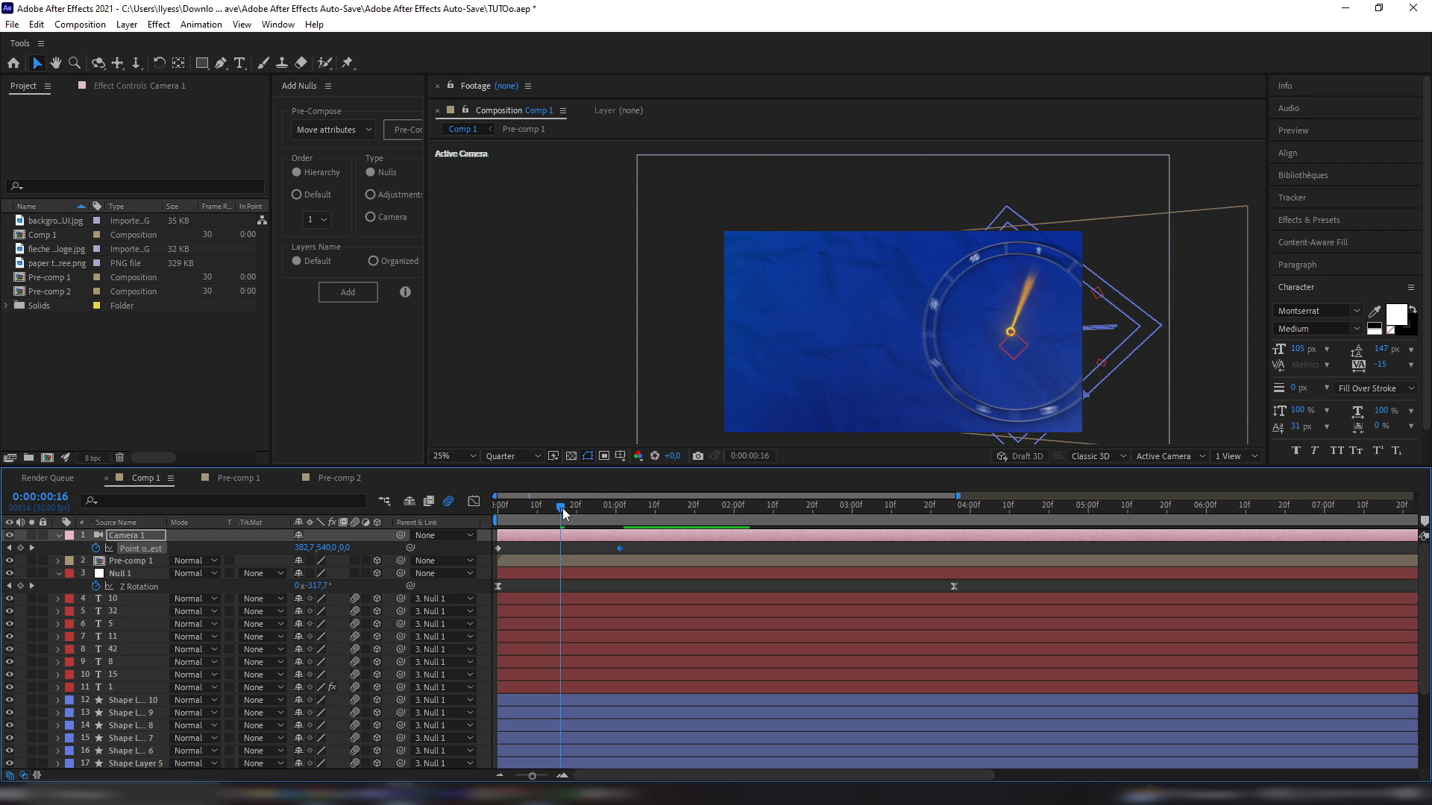
key(Home)
key(space)
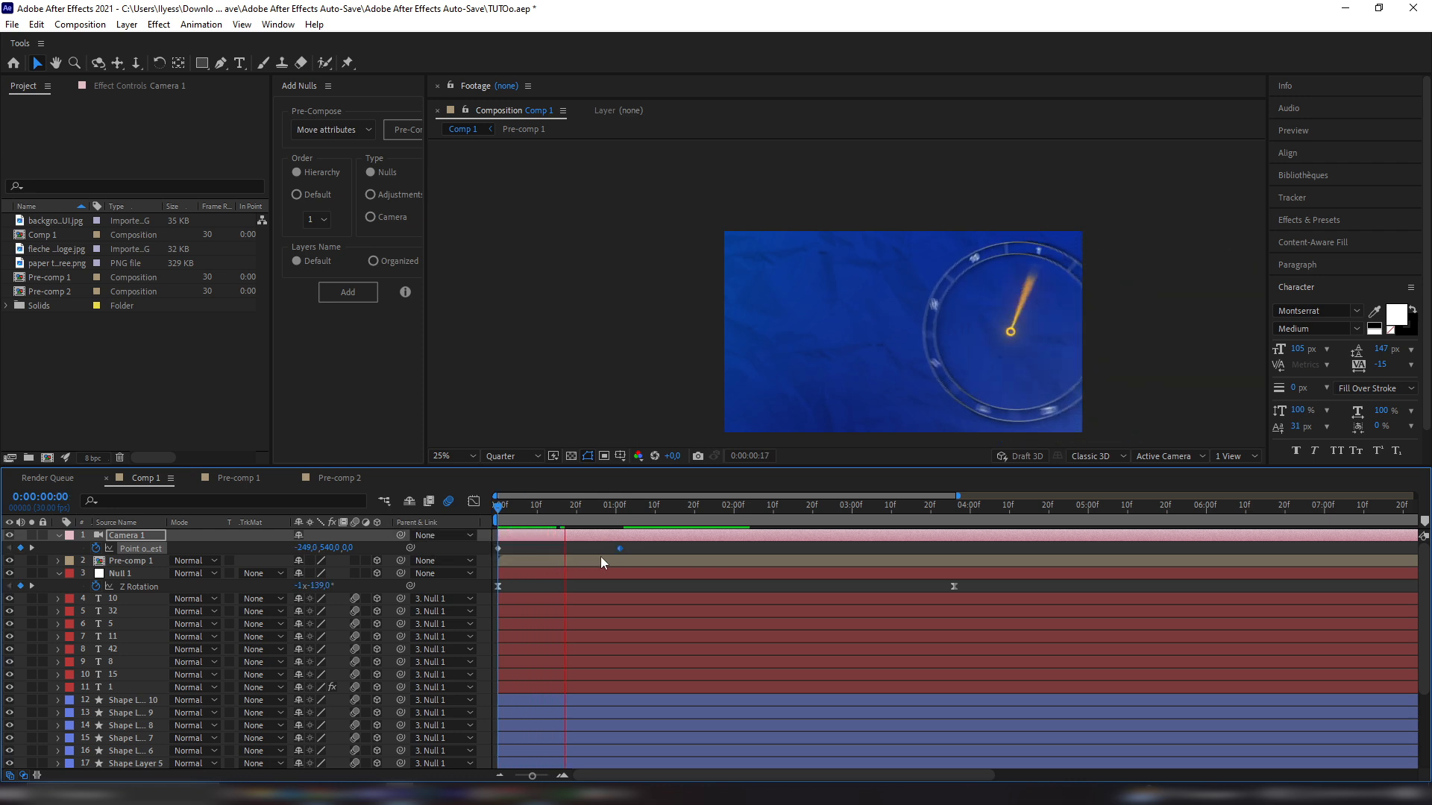
click(621, 513)
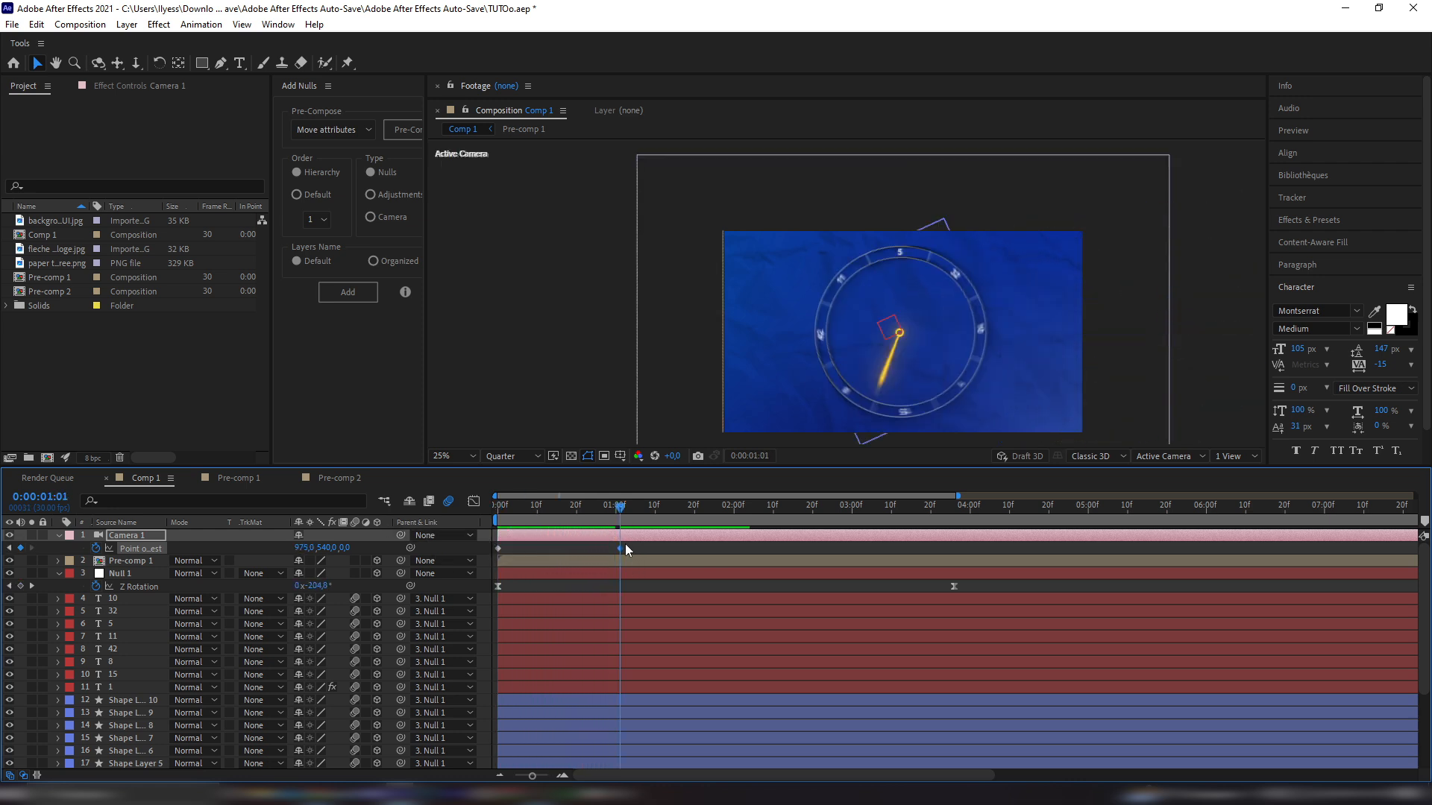
Apply Easy Ease to both Point of Interest keyframes and reshape the speed graph into a sharp early peak with a long slowdown
drag(589, 550, 375, 564)
key(F9)
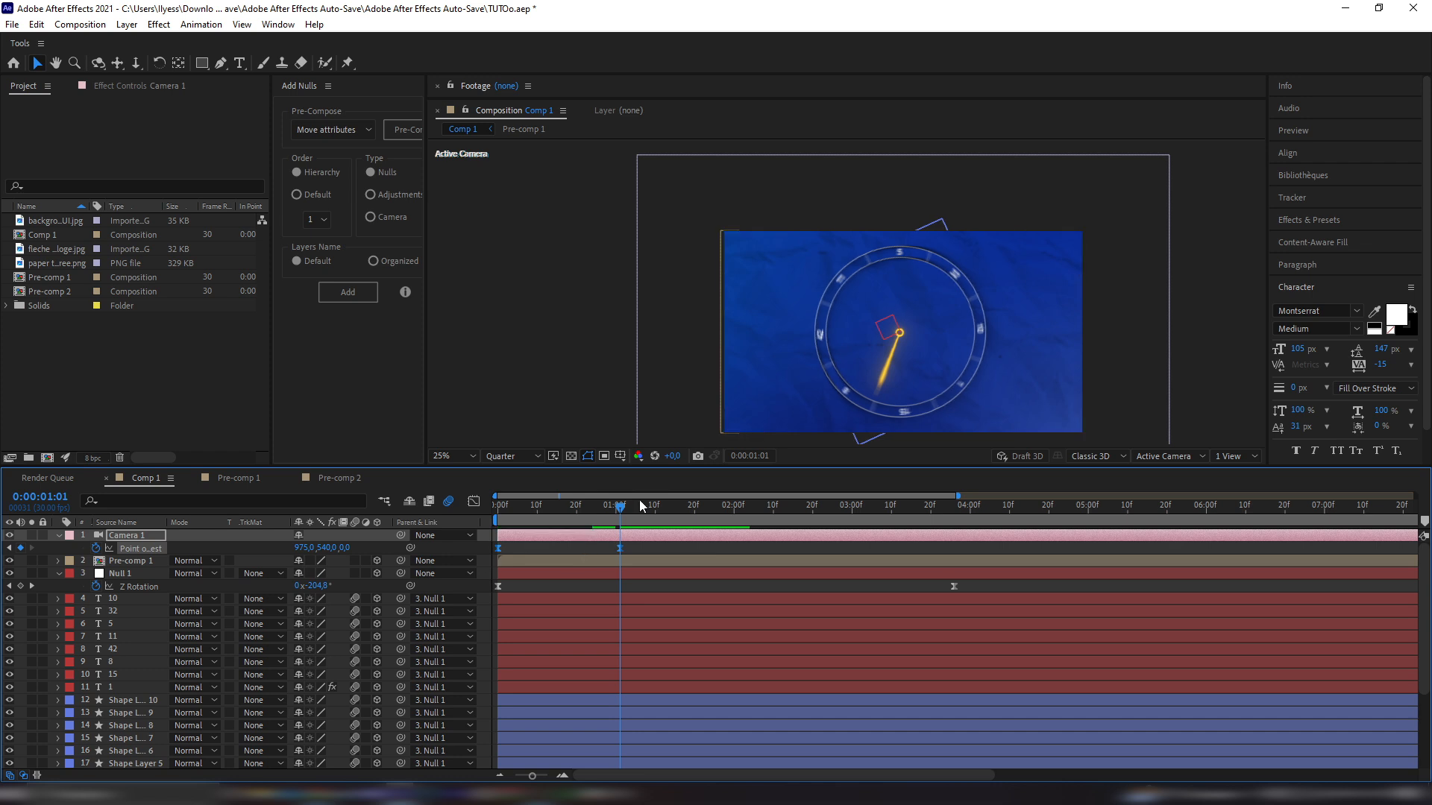
click(620, 548)
click(474, 502)
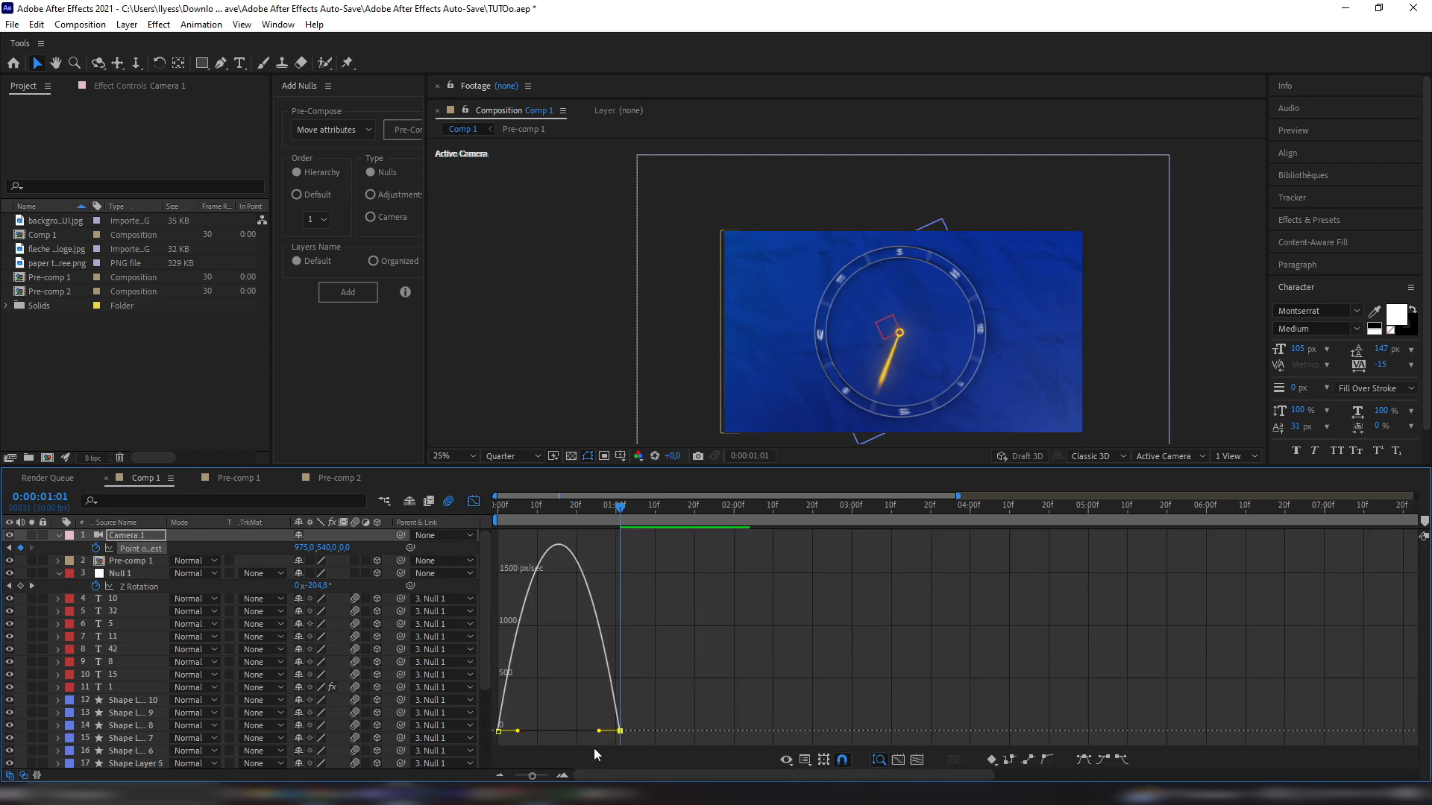
drag(600, 732, 508, 737)
key(Home)
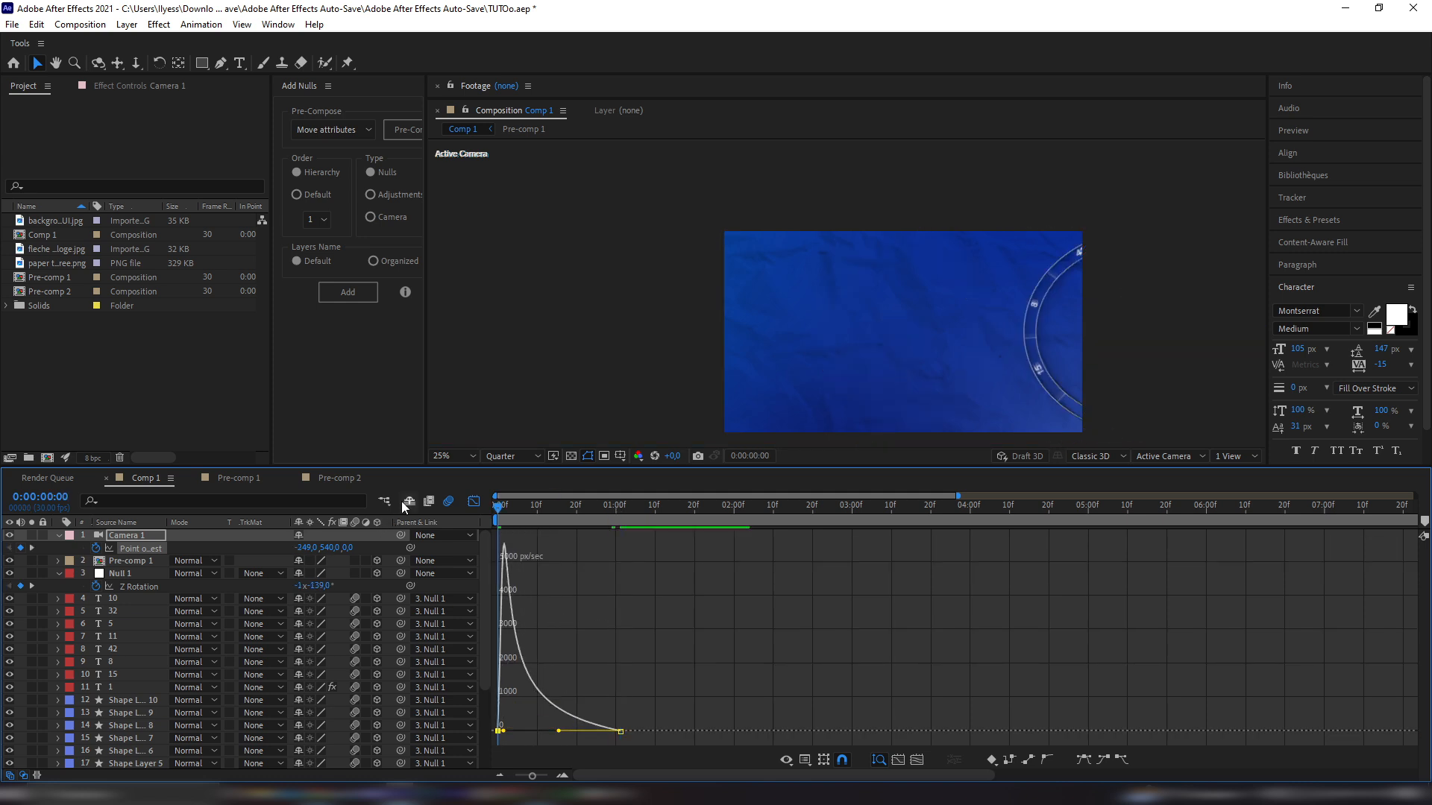
click(474, 501)
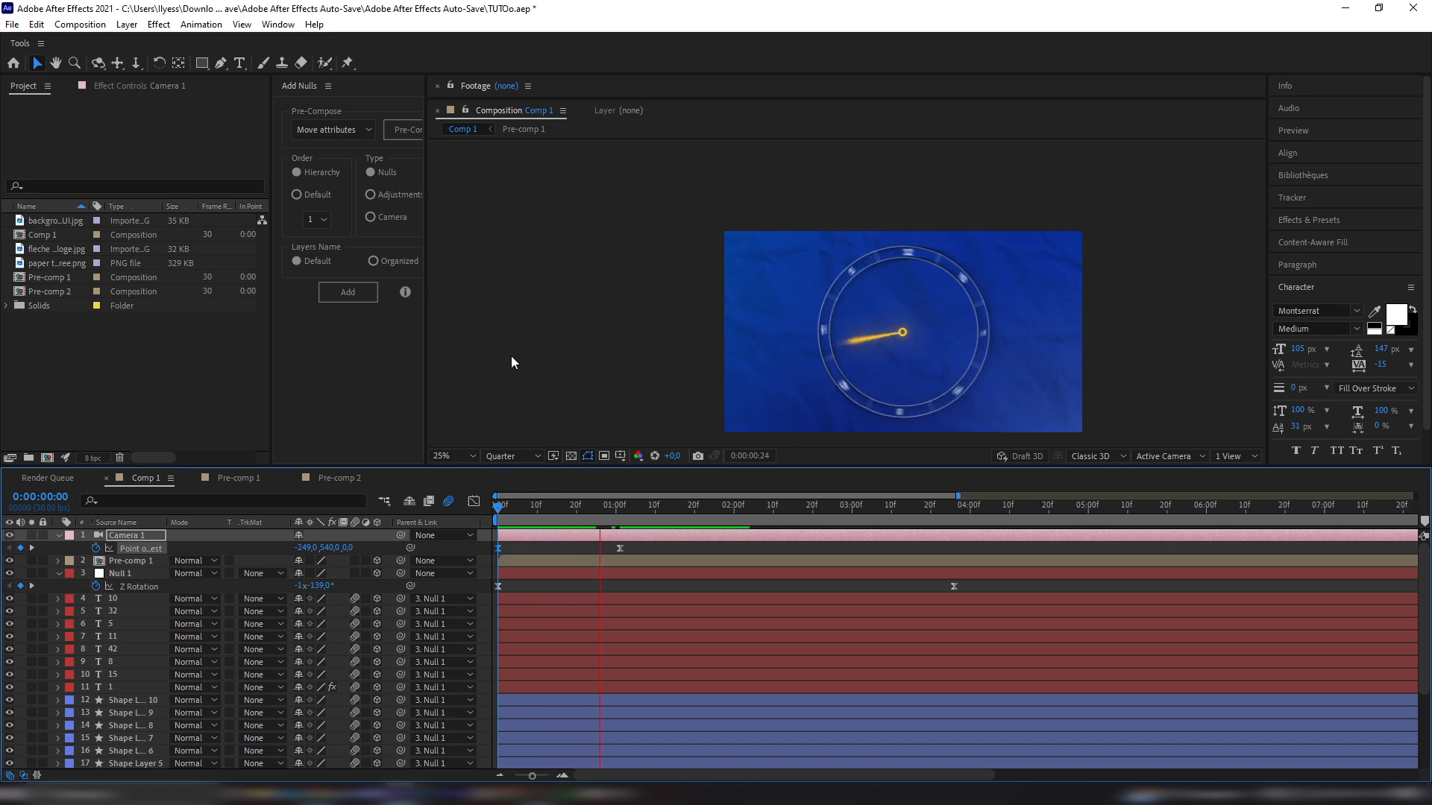
Move the second Point of Interest keyframe to 0:00:01:15 and preview the animation
click(629, 534)
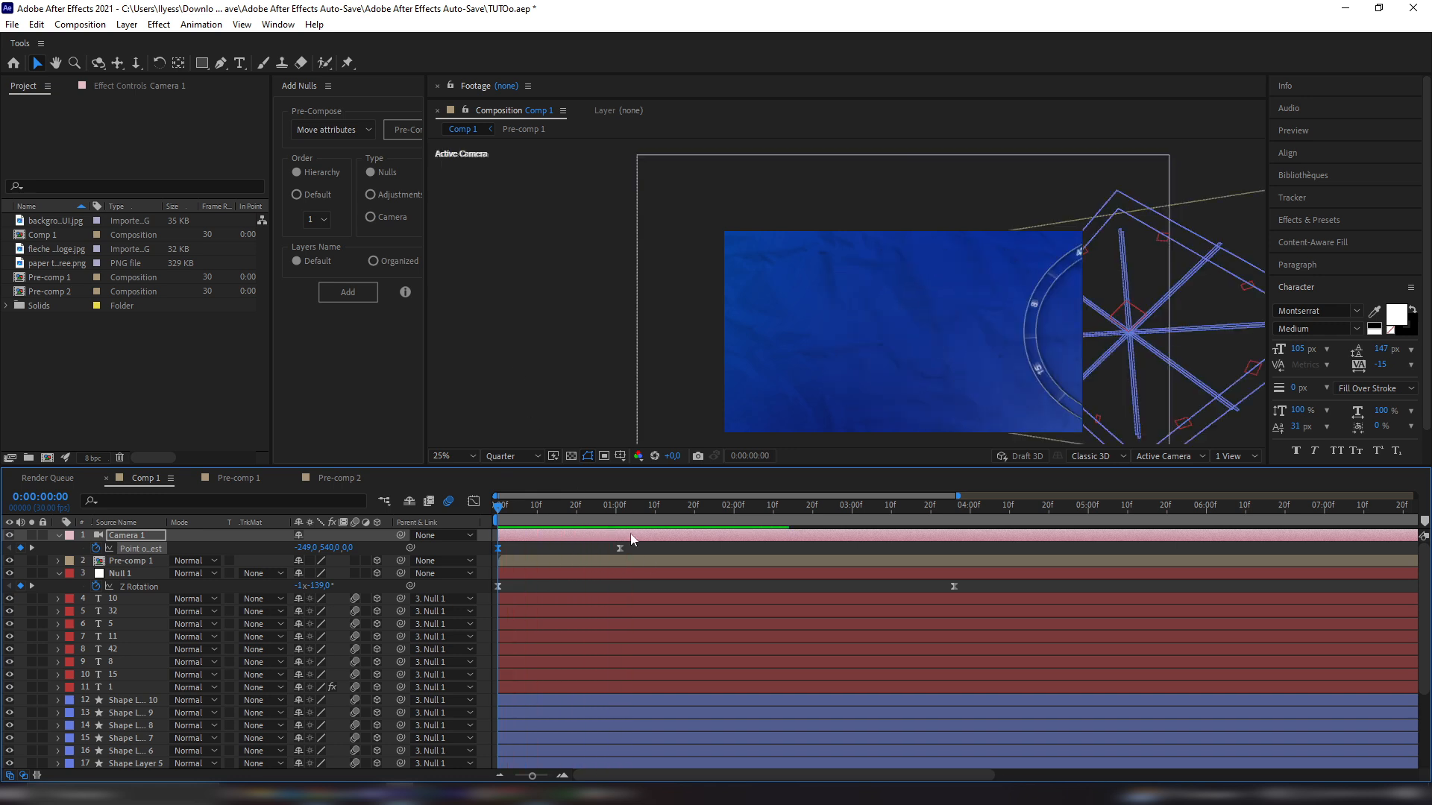
drag(620, 548, 674, 548)
key(space)
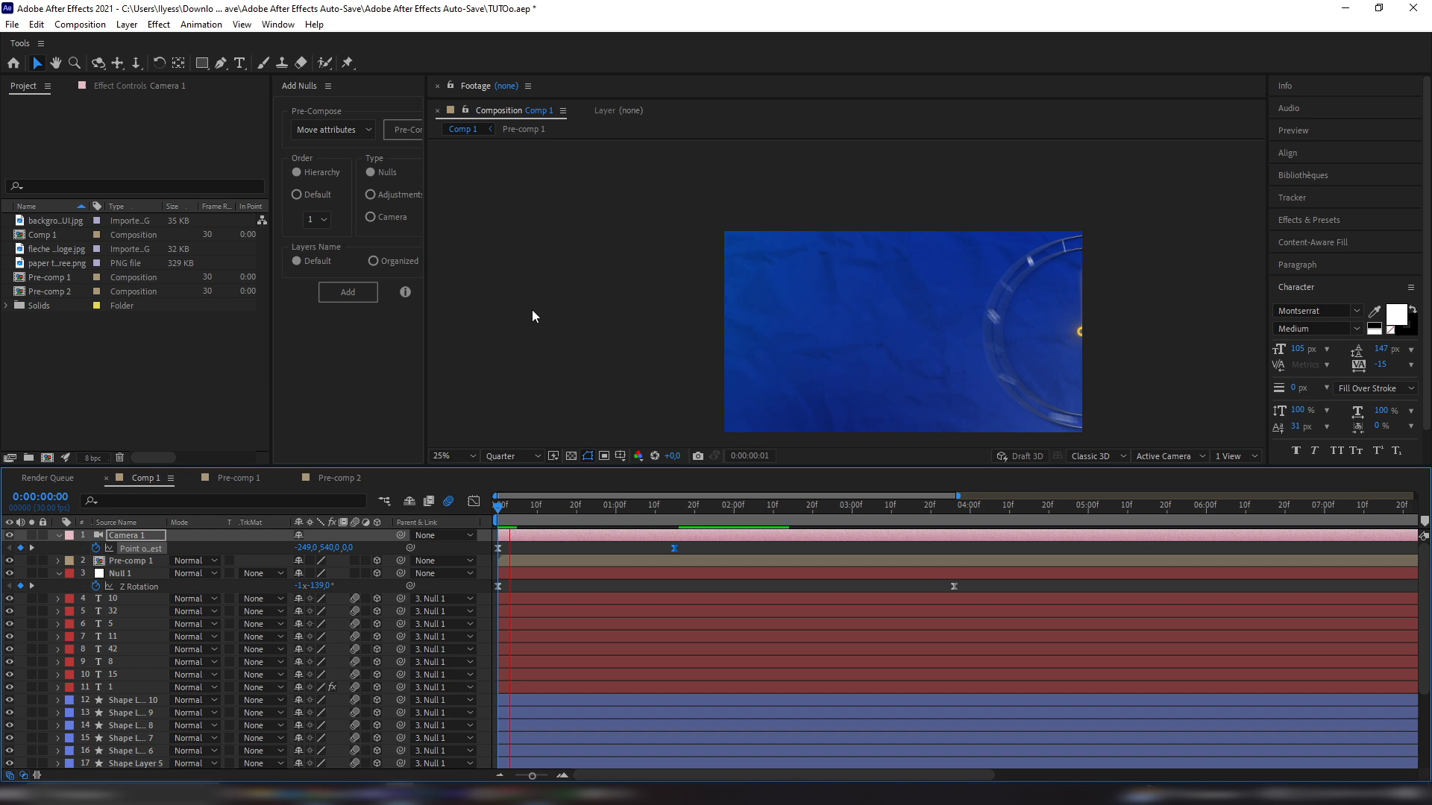
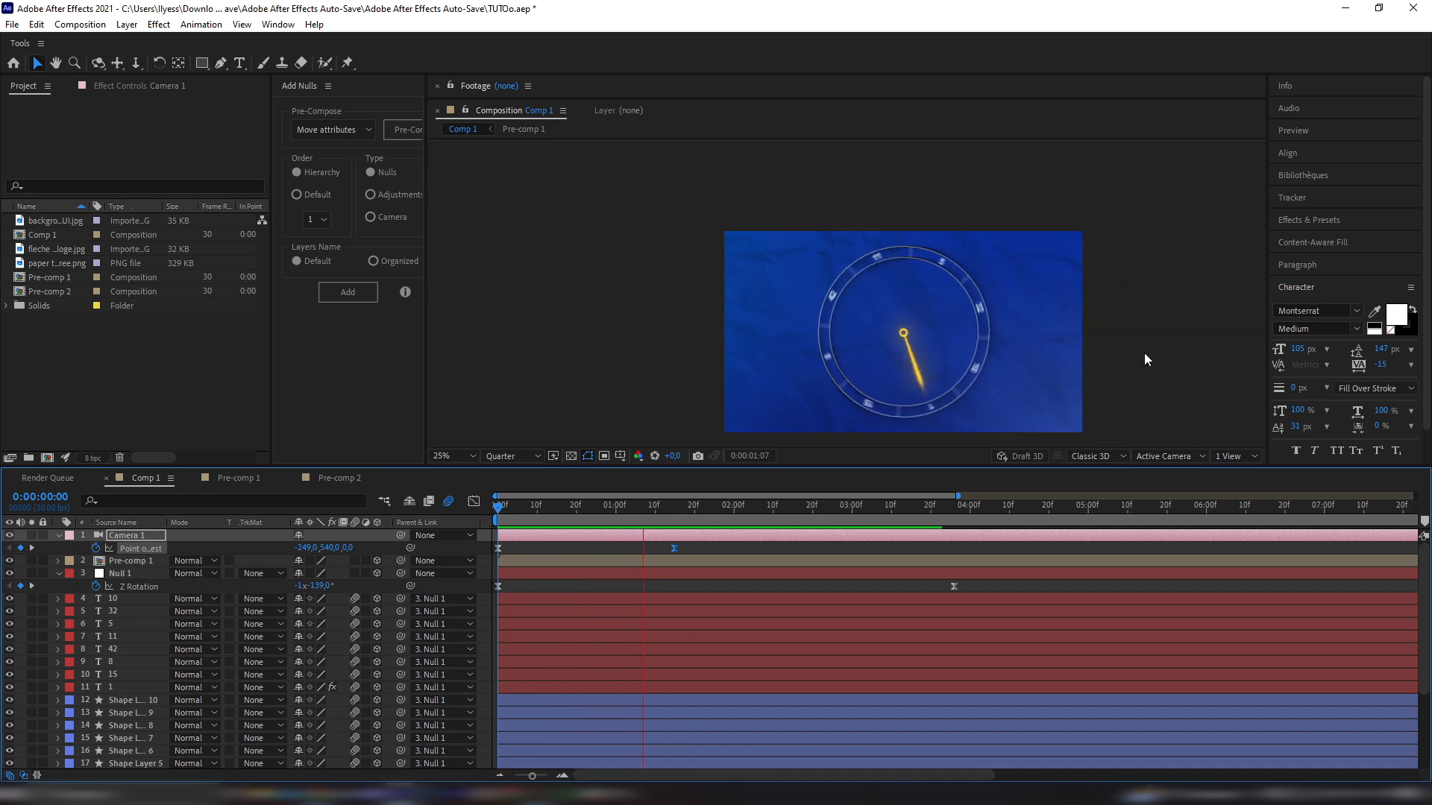
Add a null object and cut it at 0:00:01:15 so it matches the camera layer's length
drag(555, 509, 549, 542)
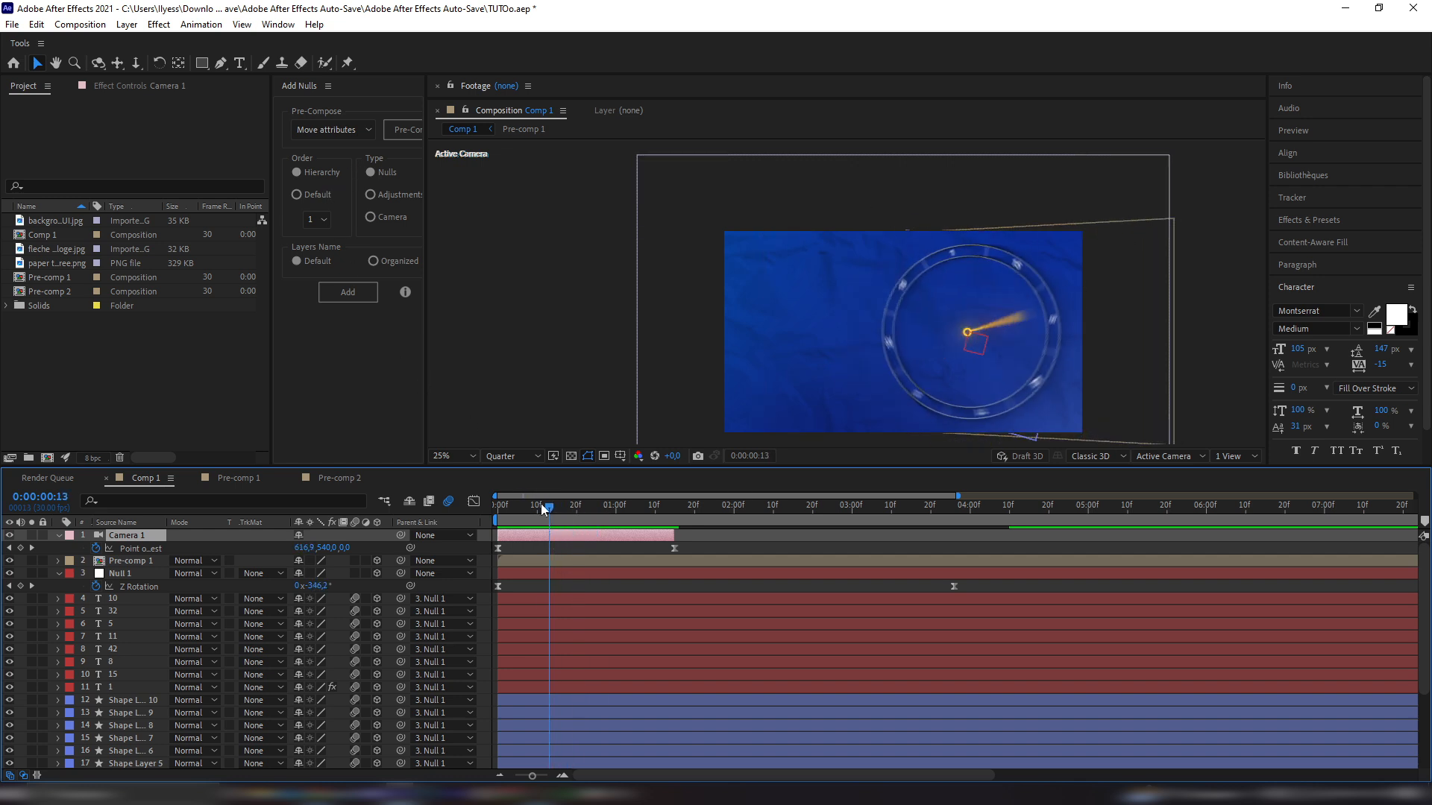
right_click(491, 539)
mouse_move(548, 551)
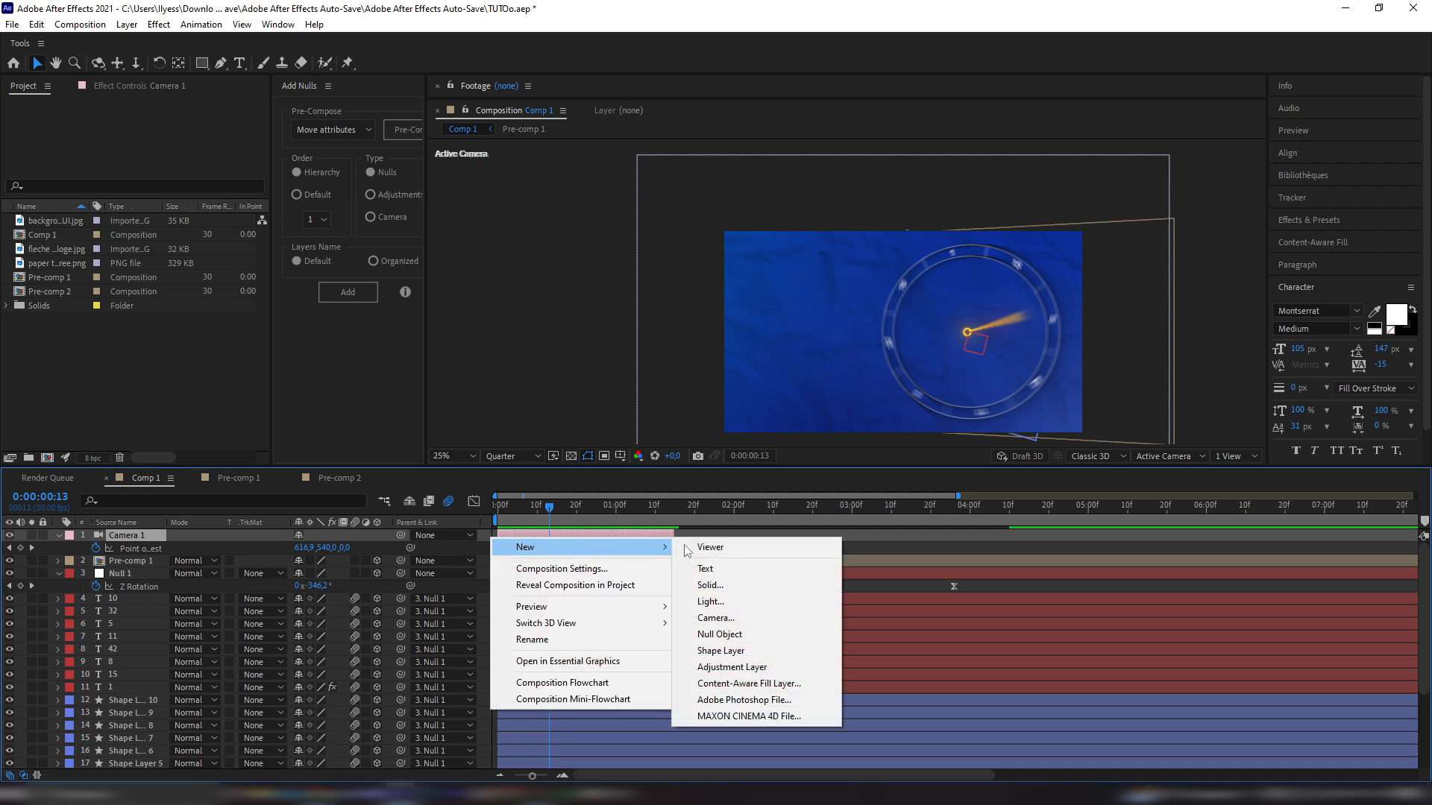
click(730, 634)
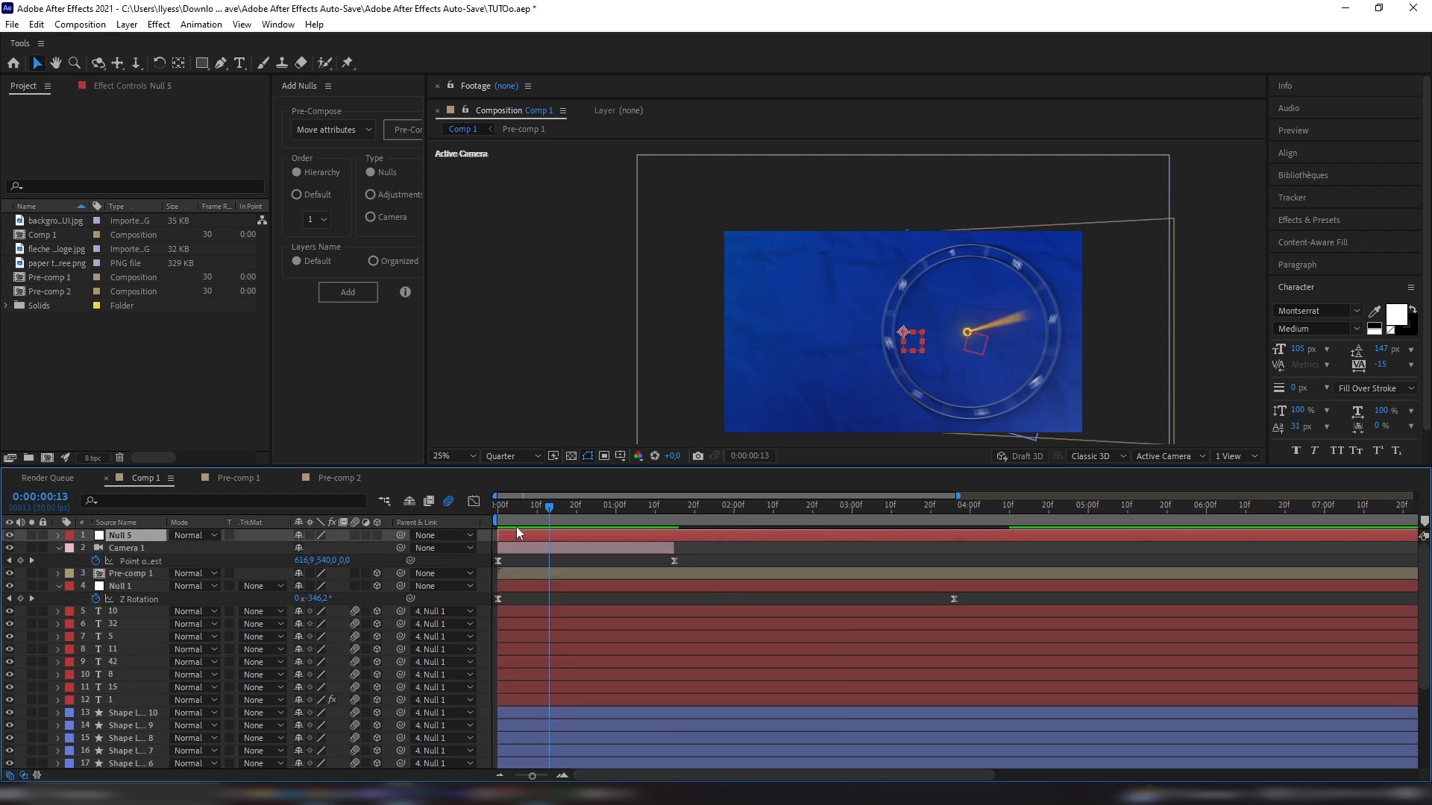
click(674, 516)
key(alt+])
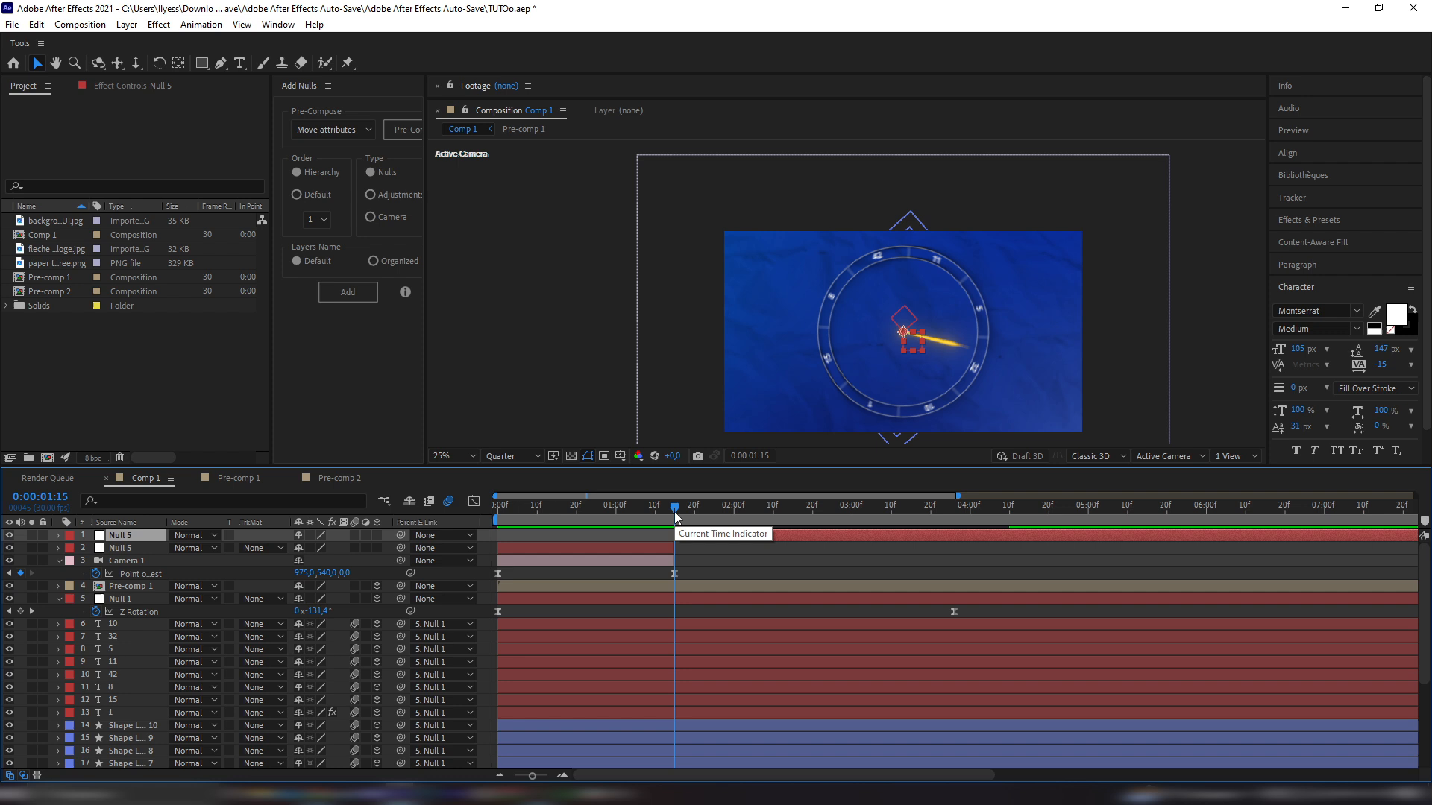
Parent the Camera 1 layer to the new null object
click(561, 517)
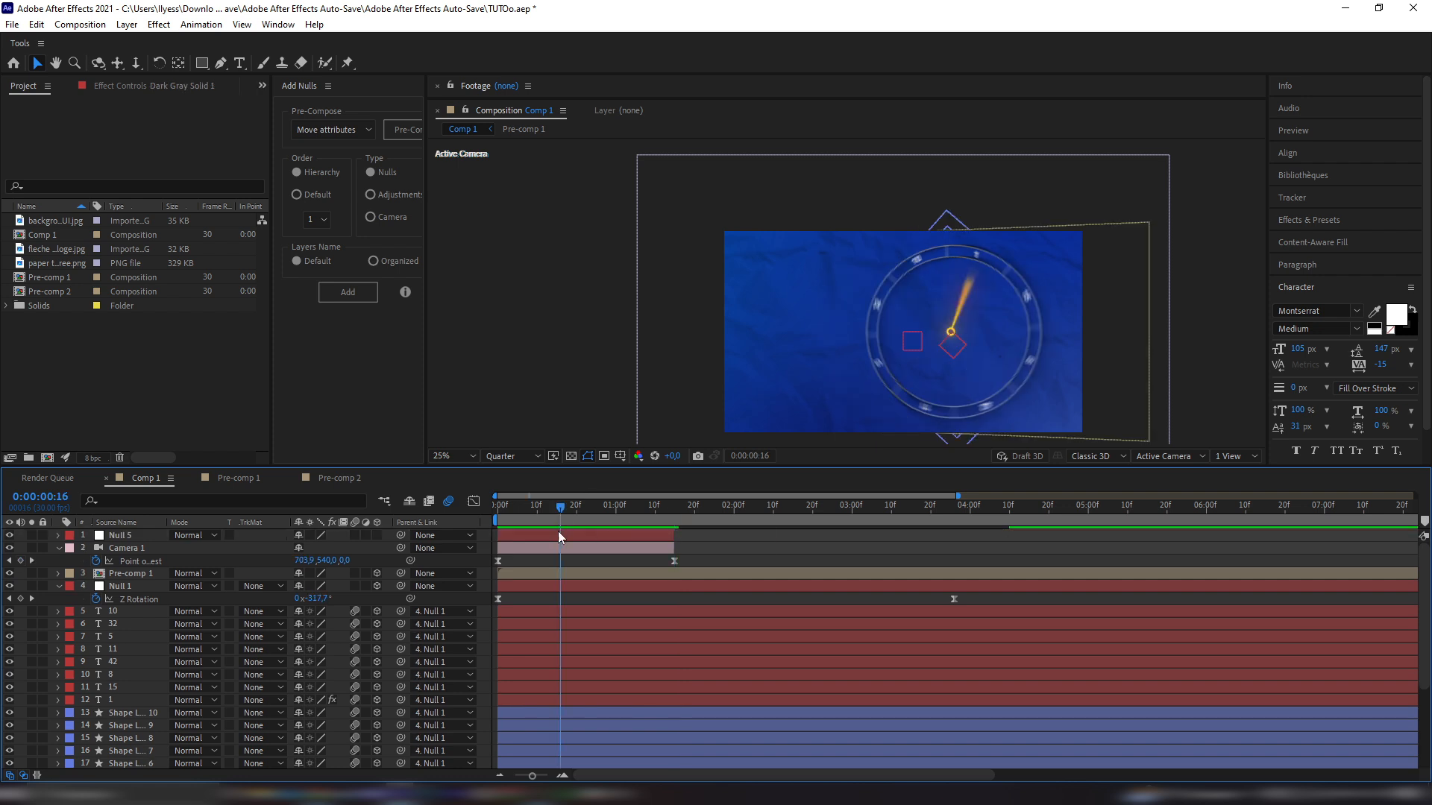
click(504, 550)
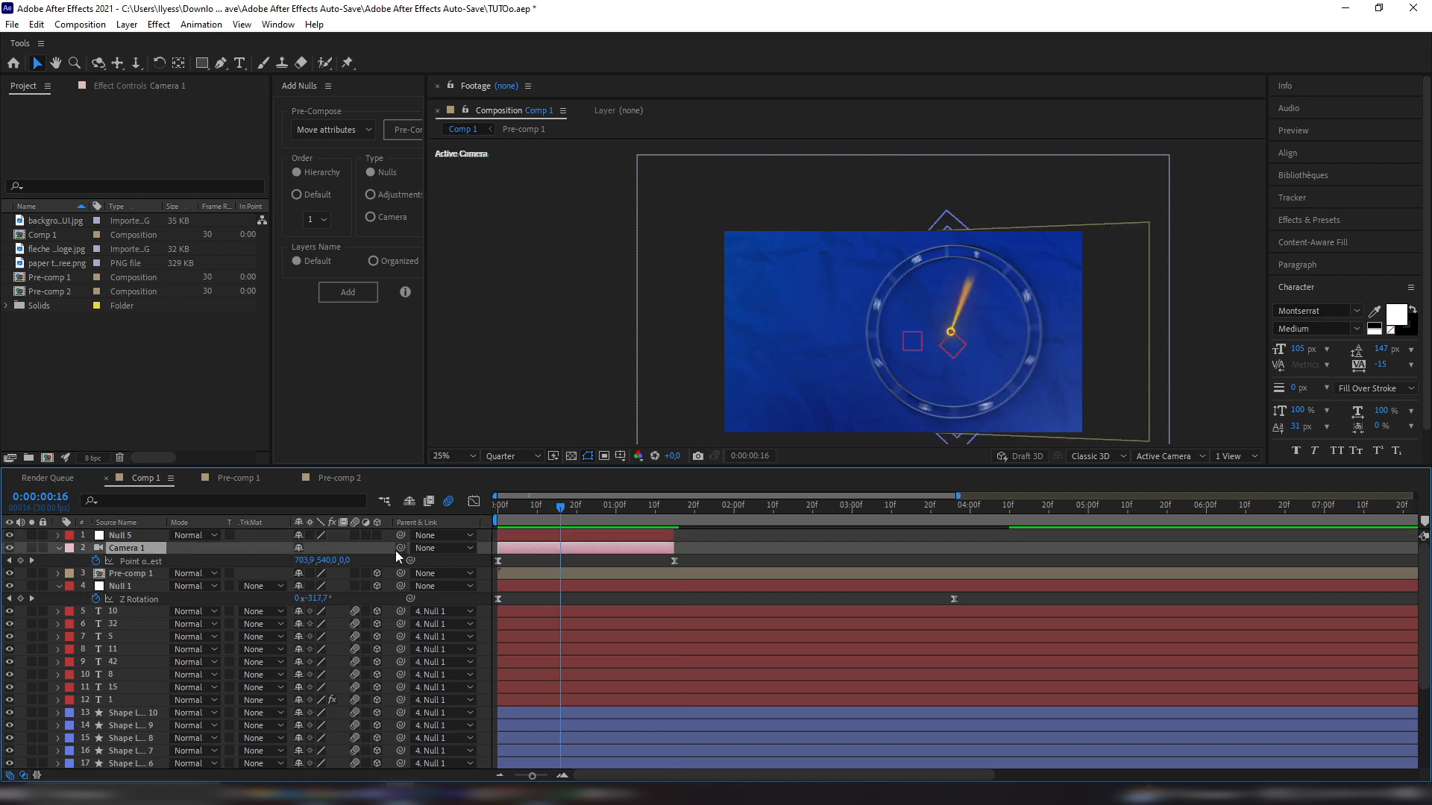
drag(400, 548, 258, 556)
drag(132, 537, 132, 537)
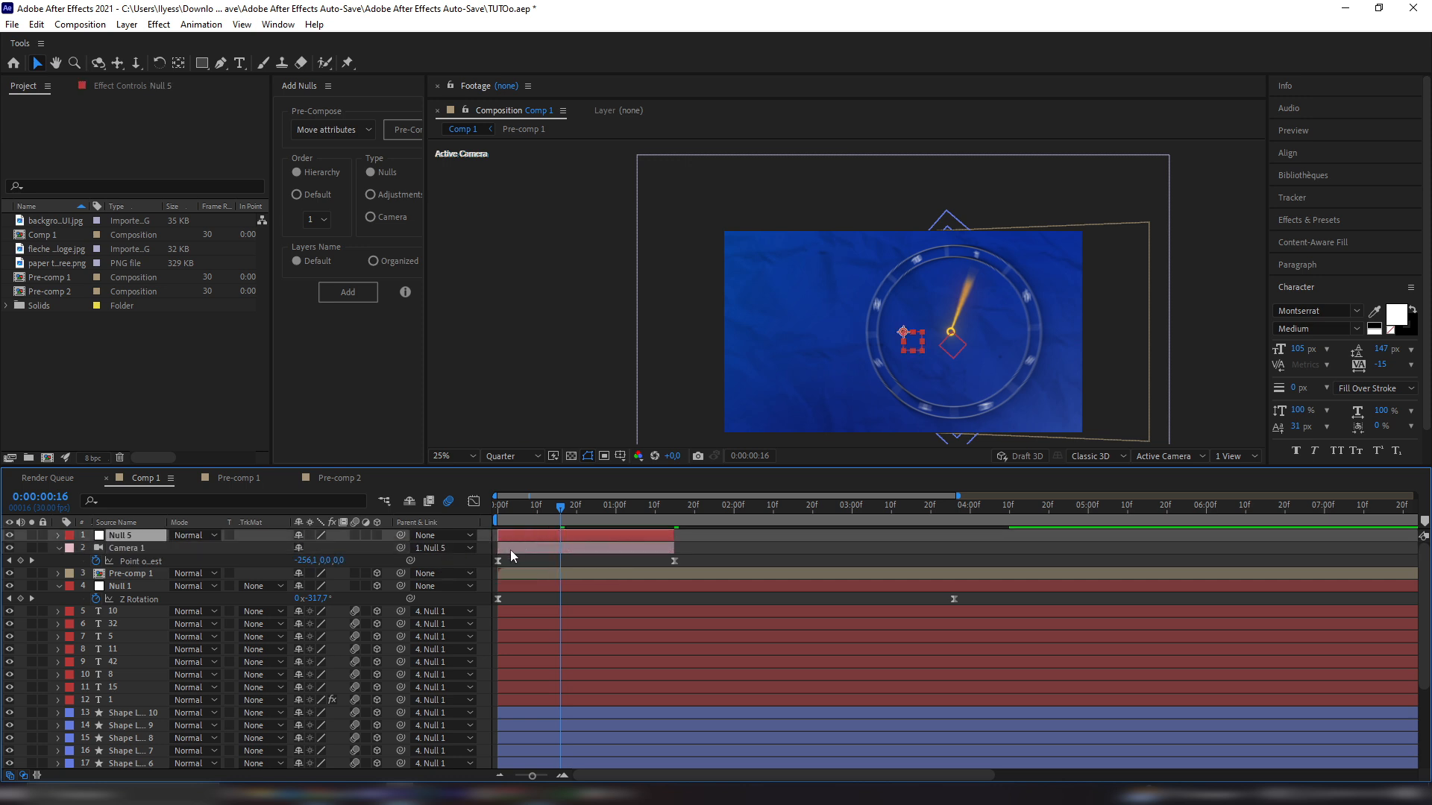
Make the new null a 3D layer and keyframe its Position at 0:00:00:13 with Z set to -347
key(p)
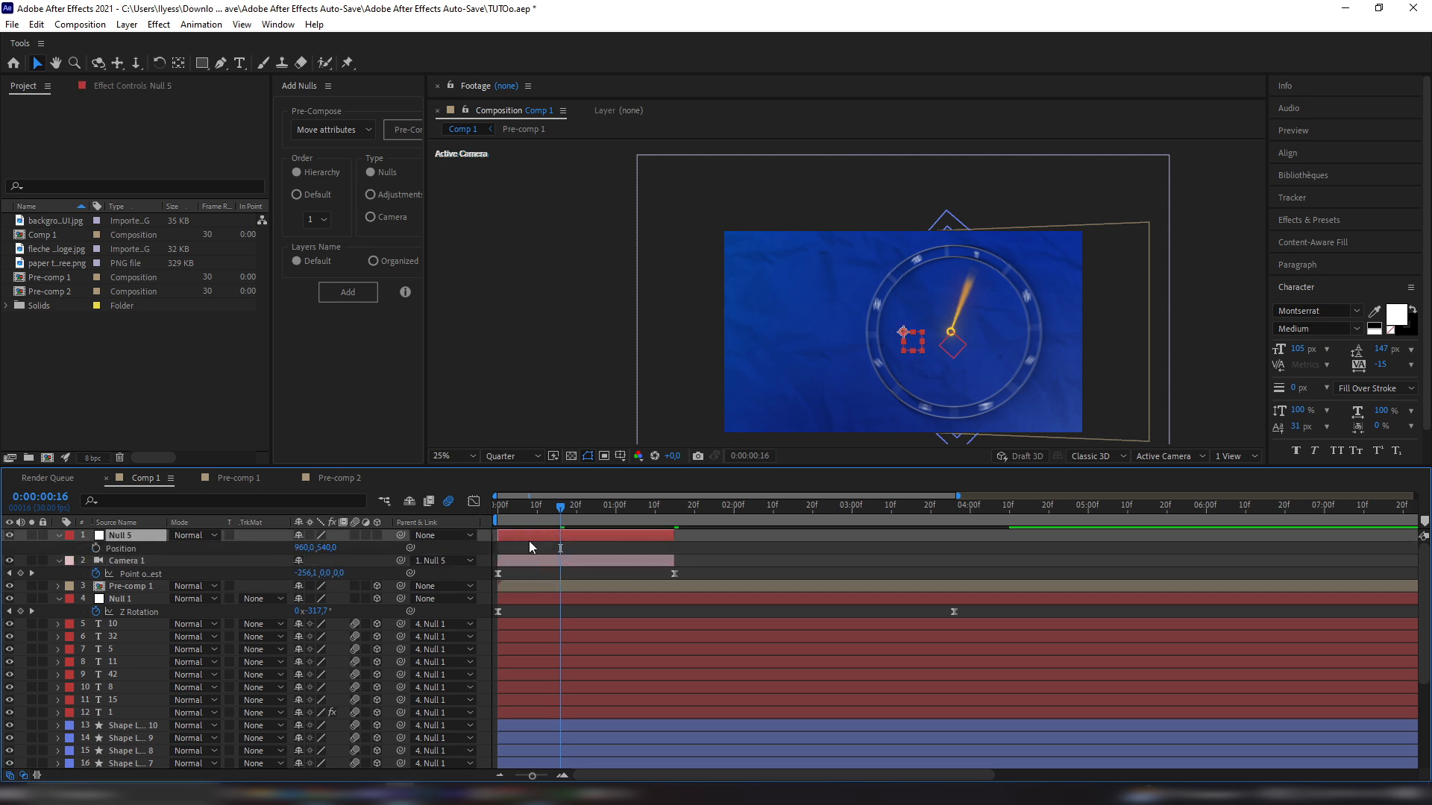
click(377, 535)
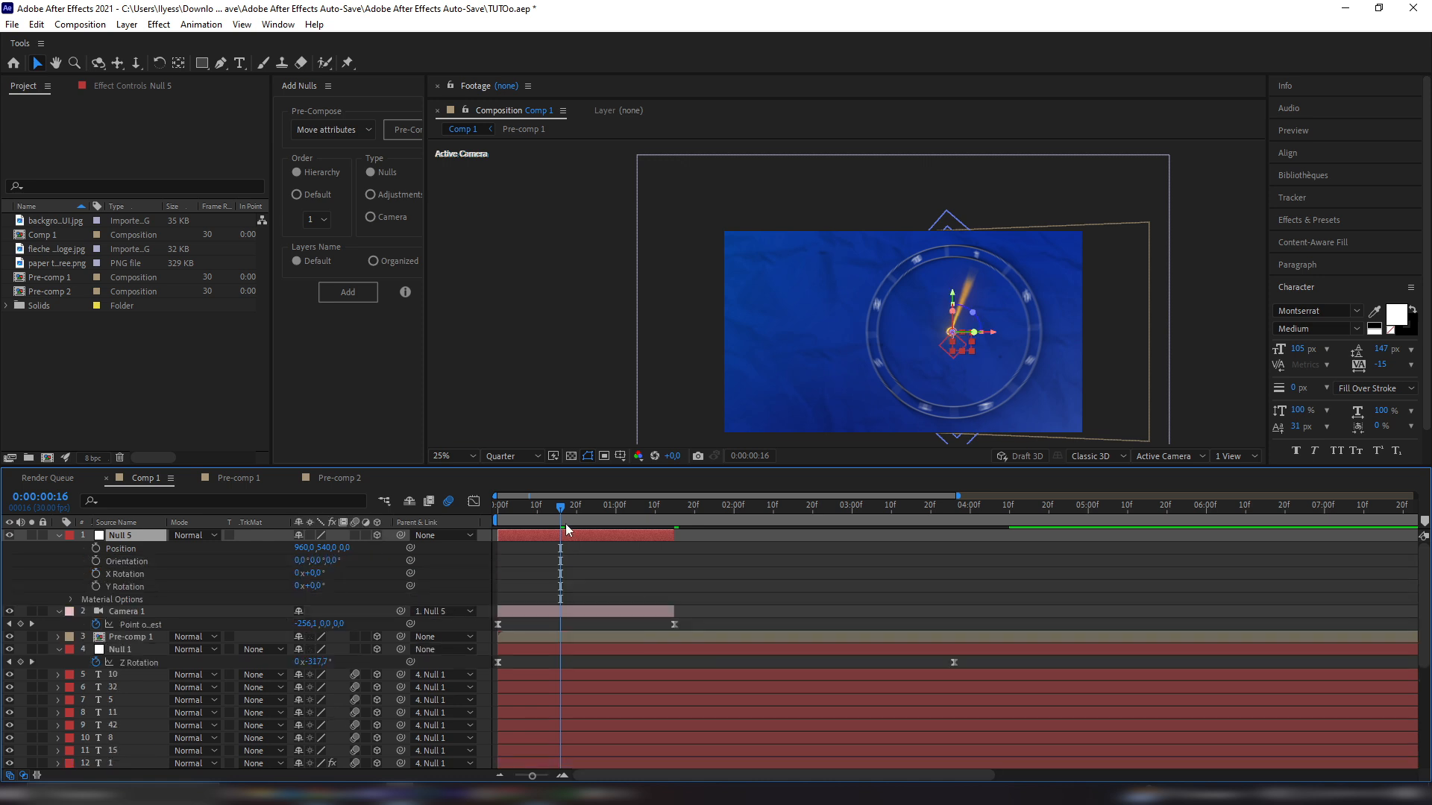
mouse_move(561, 512)
mouse_down()
mouse_move(476, 540)
mouse_move(548, 525)
mouse_up()
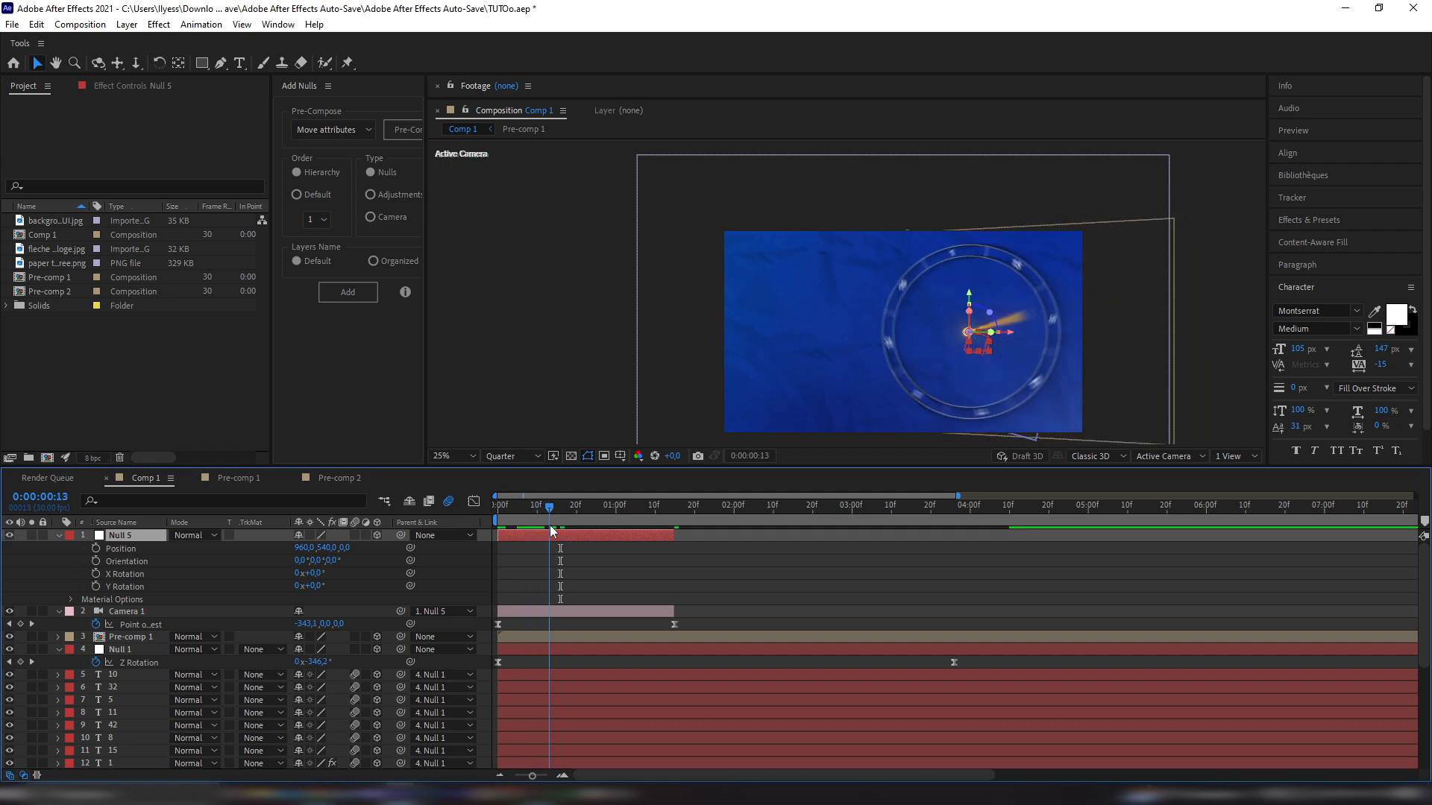
drag(345, 548, 151, 603)
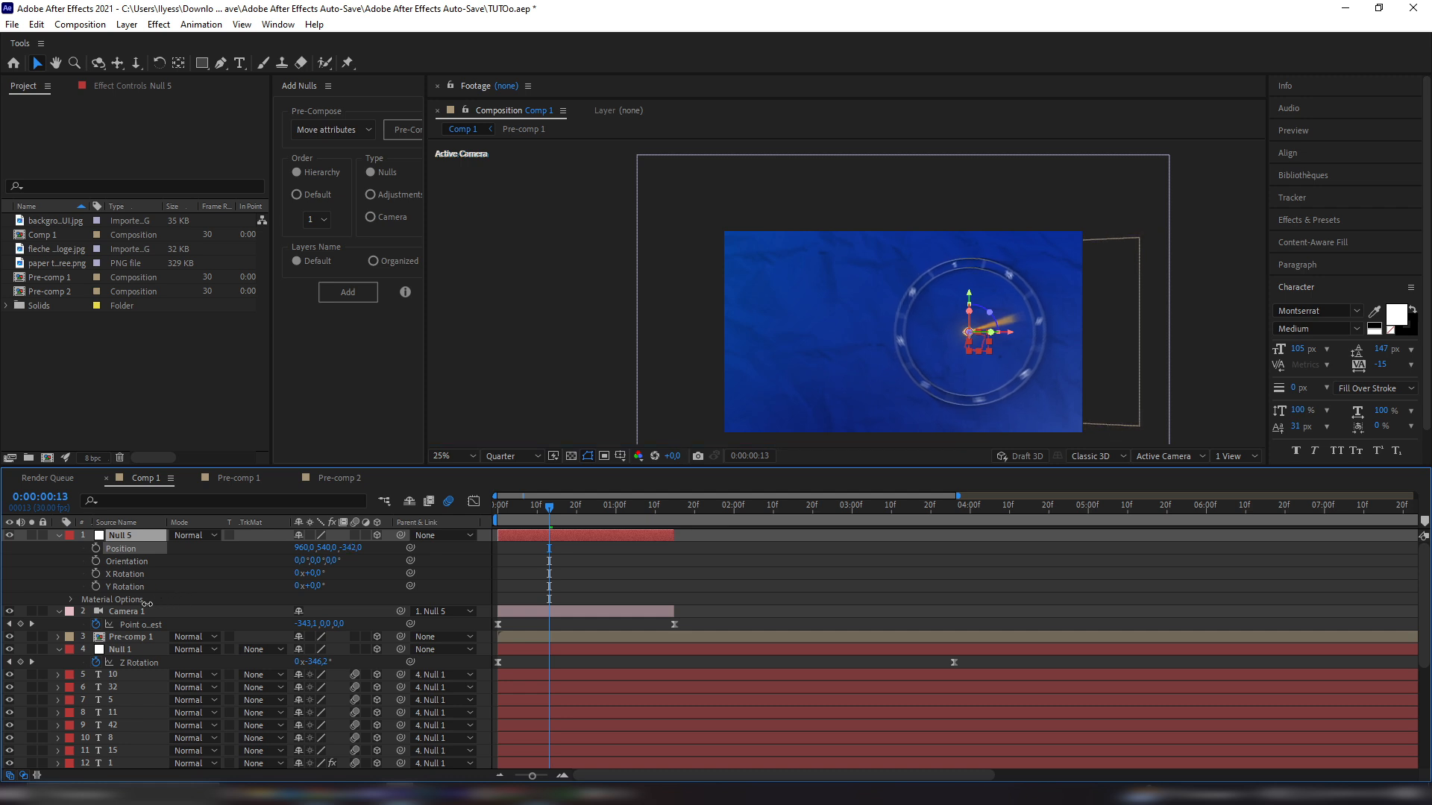
click(97, 548)
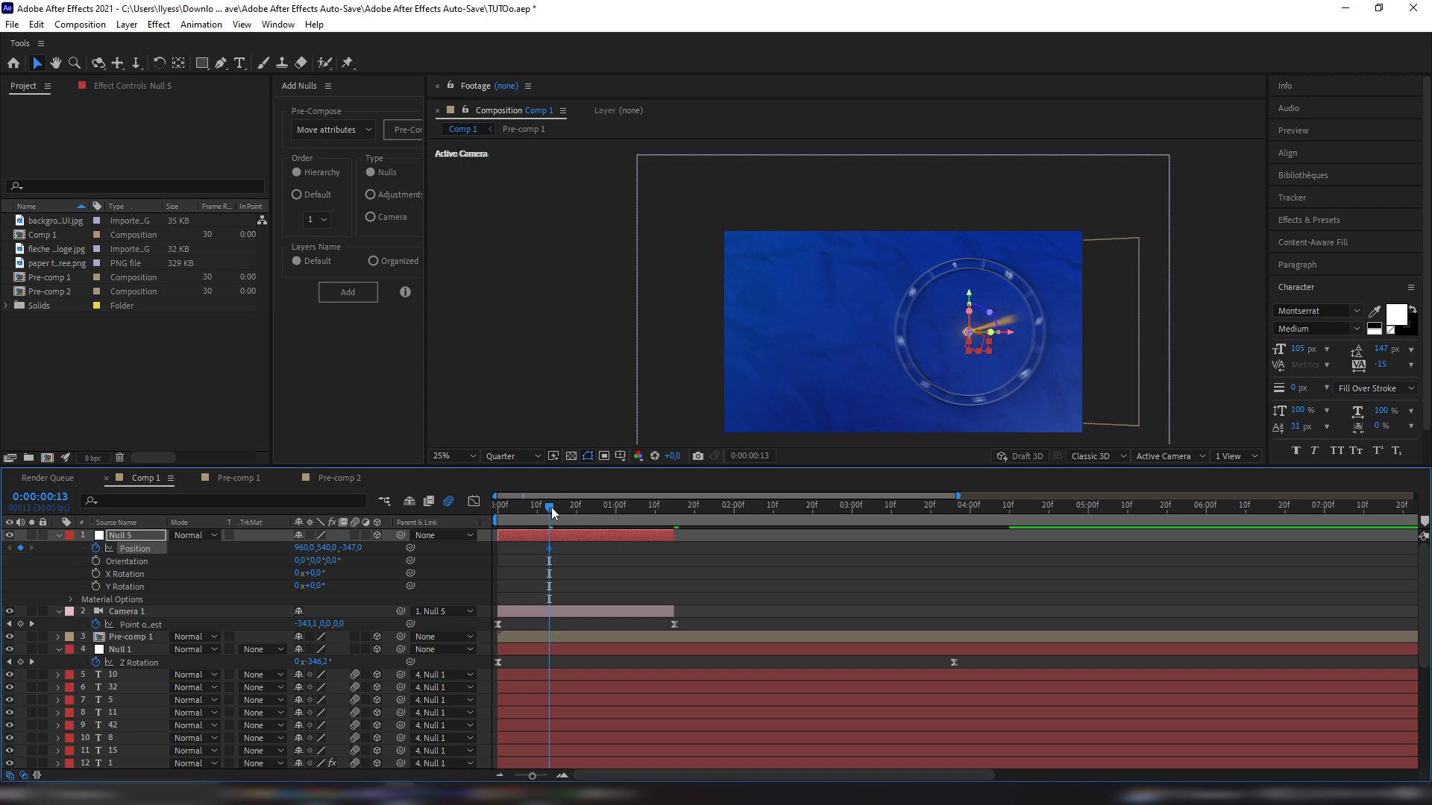
Keyframe the null's Position with Z at 0 at 0:00:01:14 and apply Easy Ease to both Position keyframes
drag(552, 507, 670, 492)
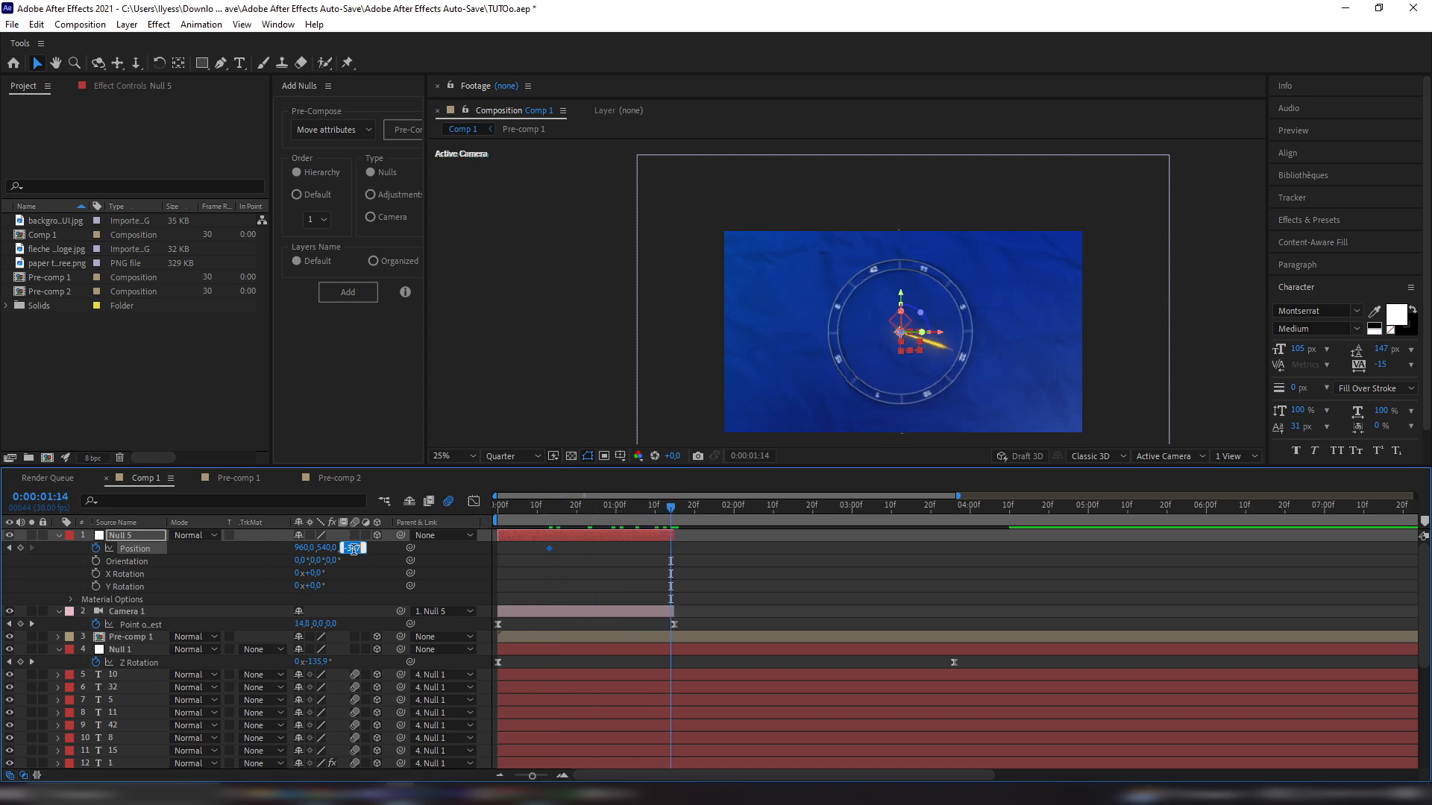
text(0)
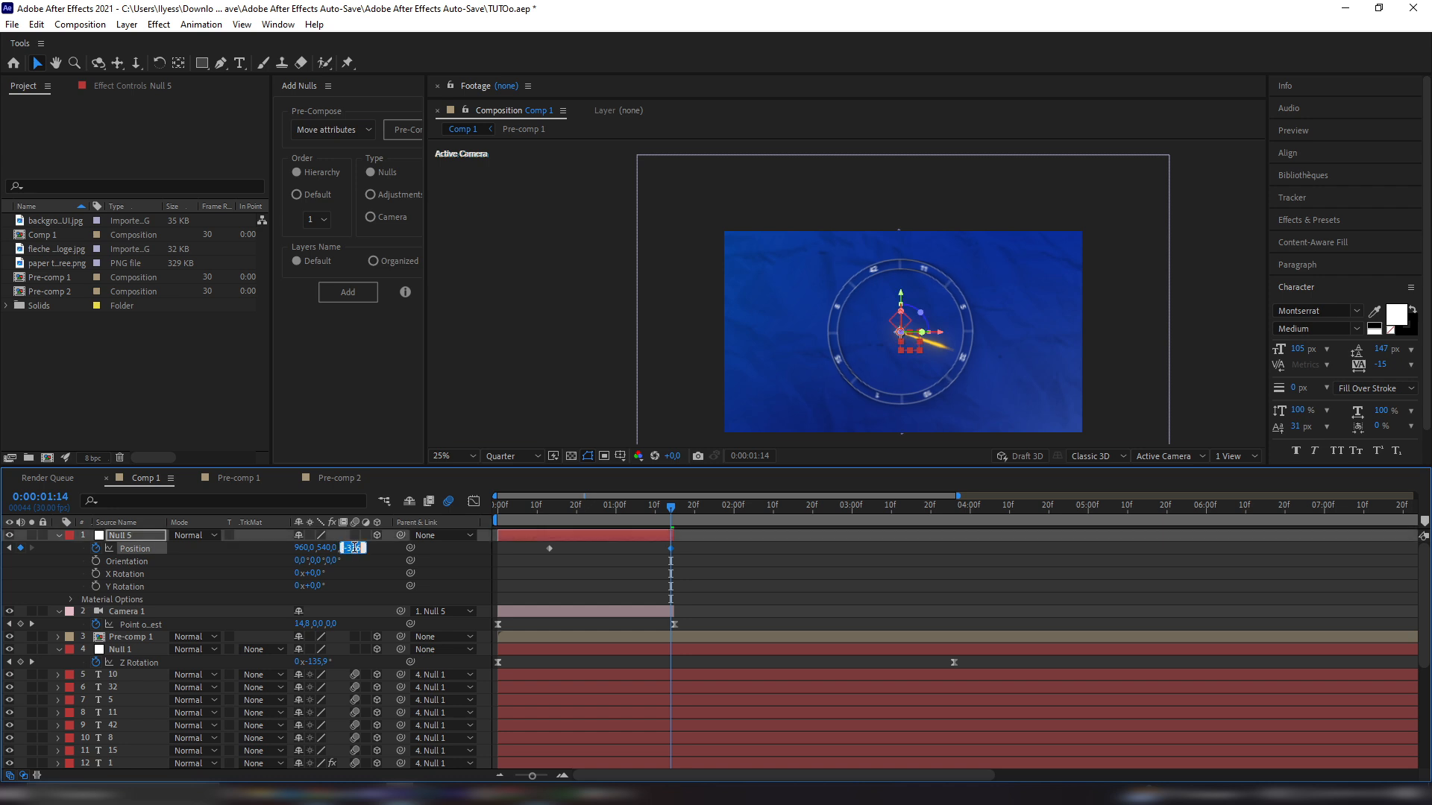
key(Return)
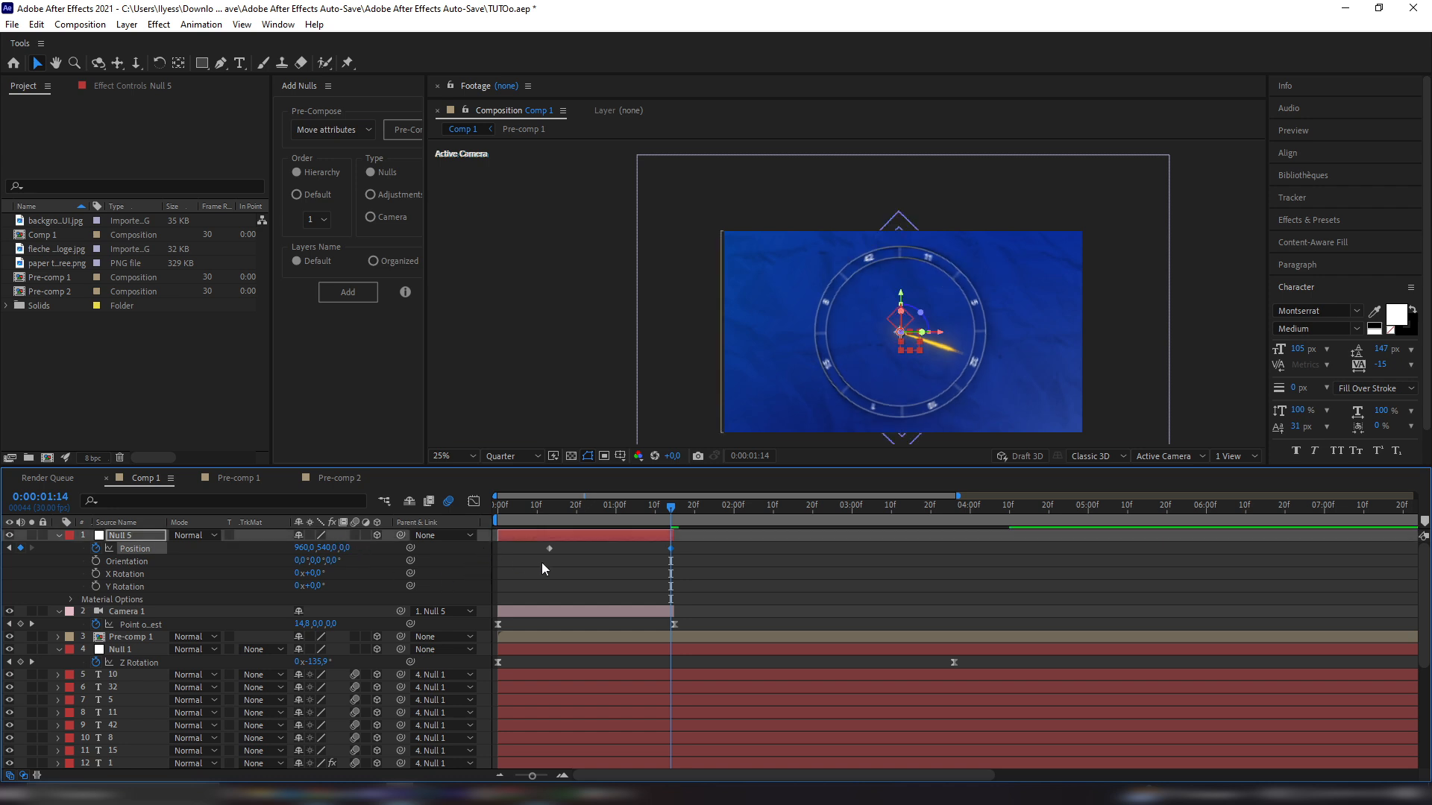
drag(629, 552, 722, 552)
key(F9)
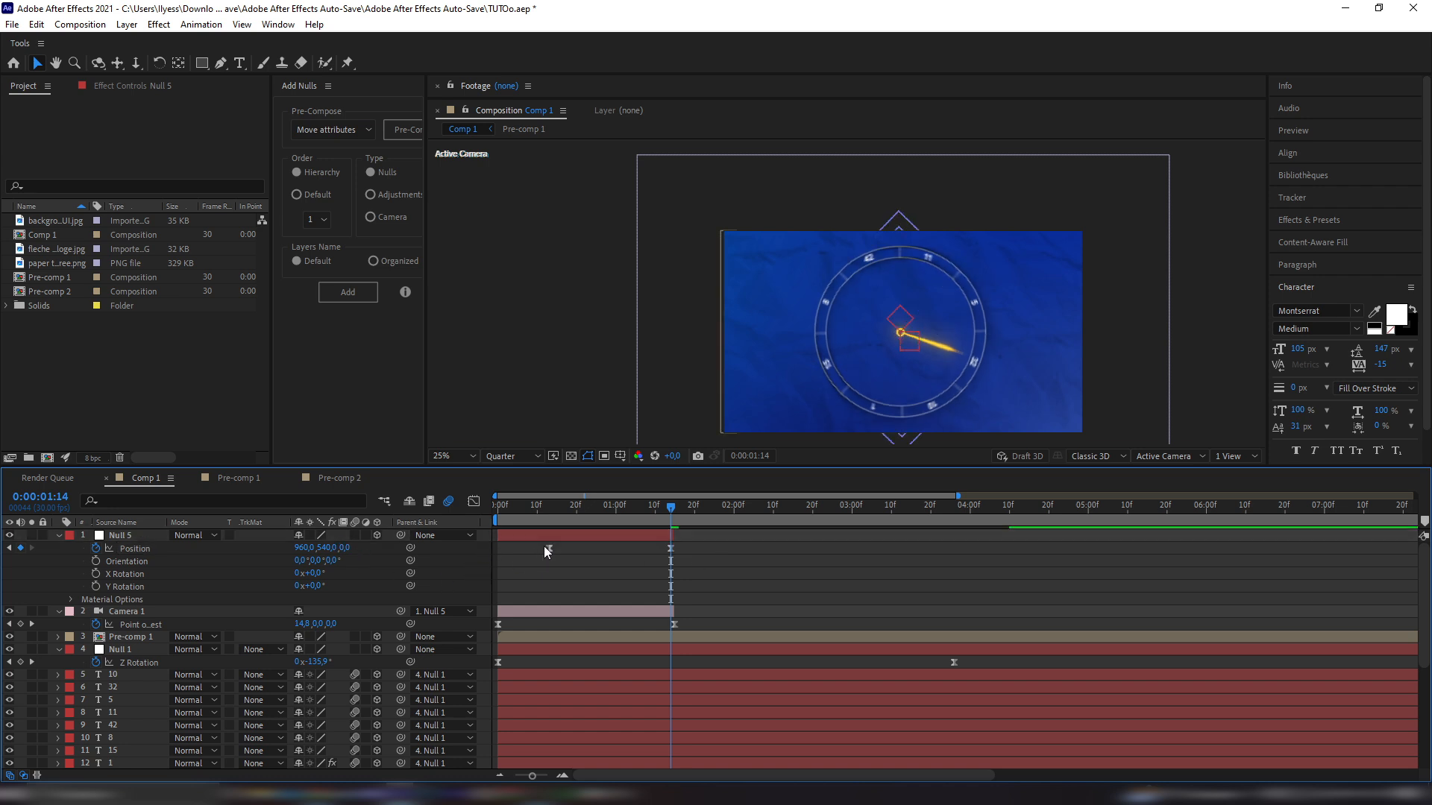
Lengthen the ease into the null's last Position keyframe, move the first keyframe to just before the 10f mark, and preview
click(473, 501)
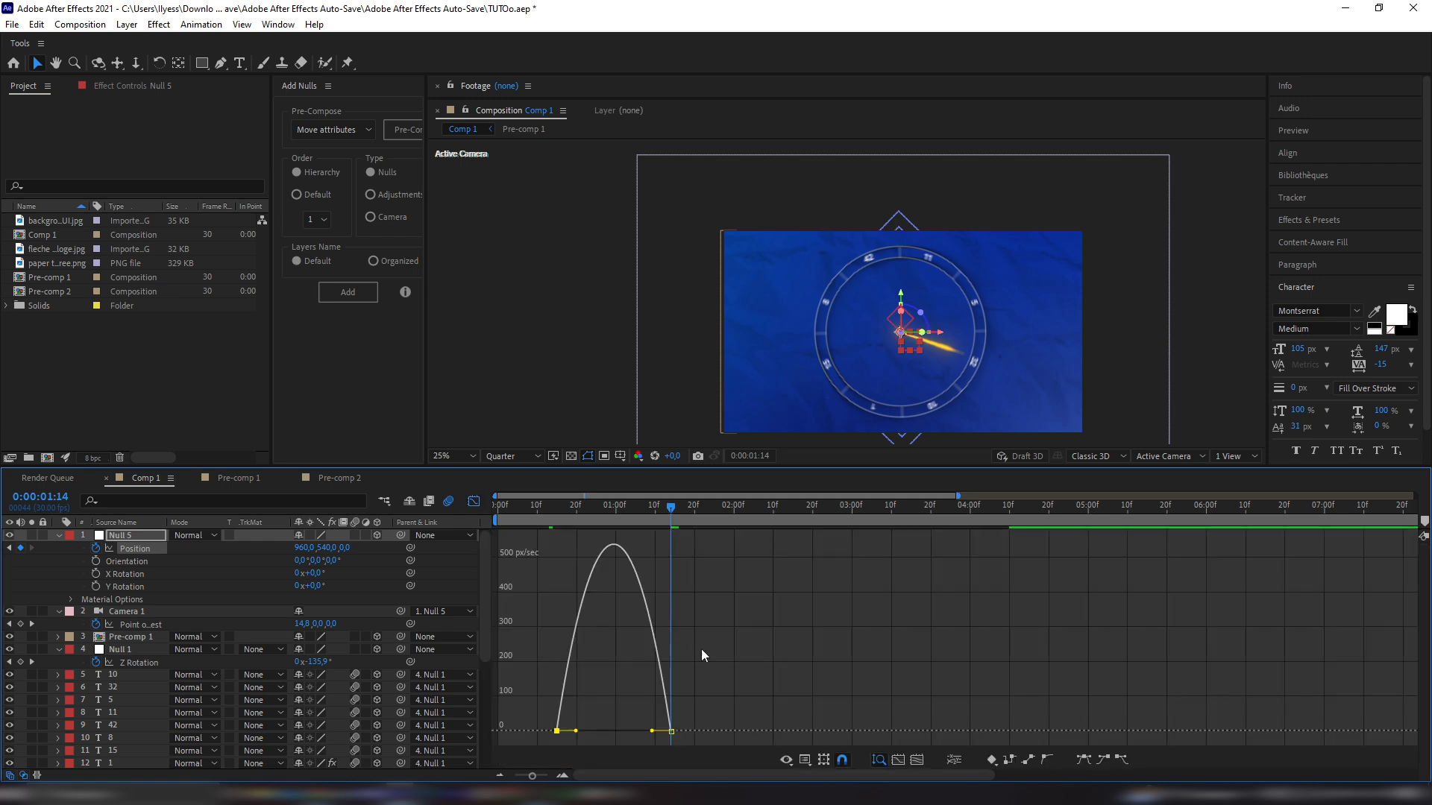
drag(649, 731, 633, 731)
key(space)
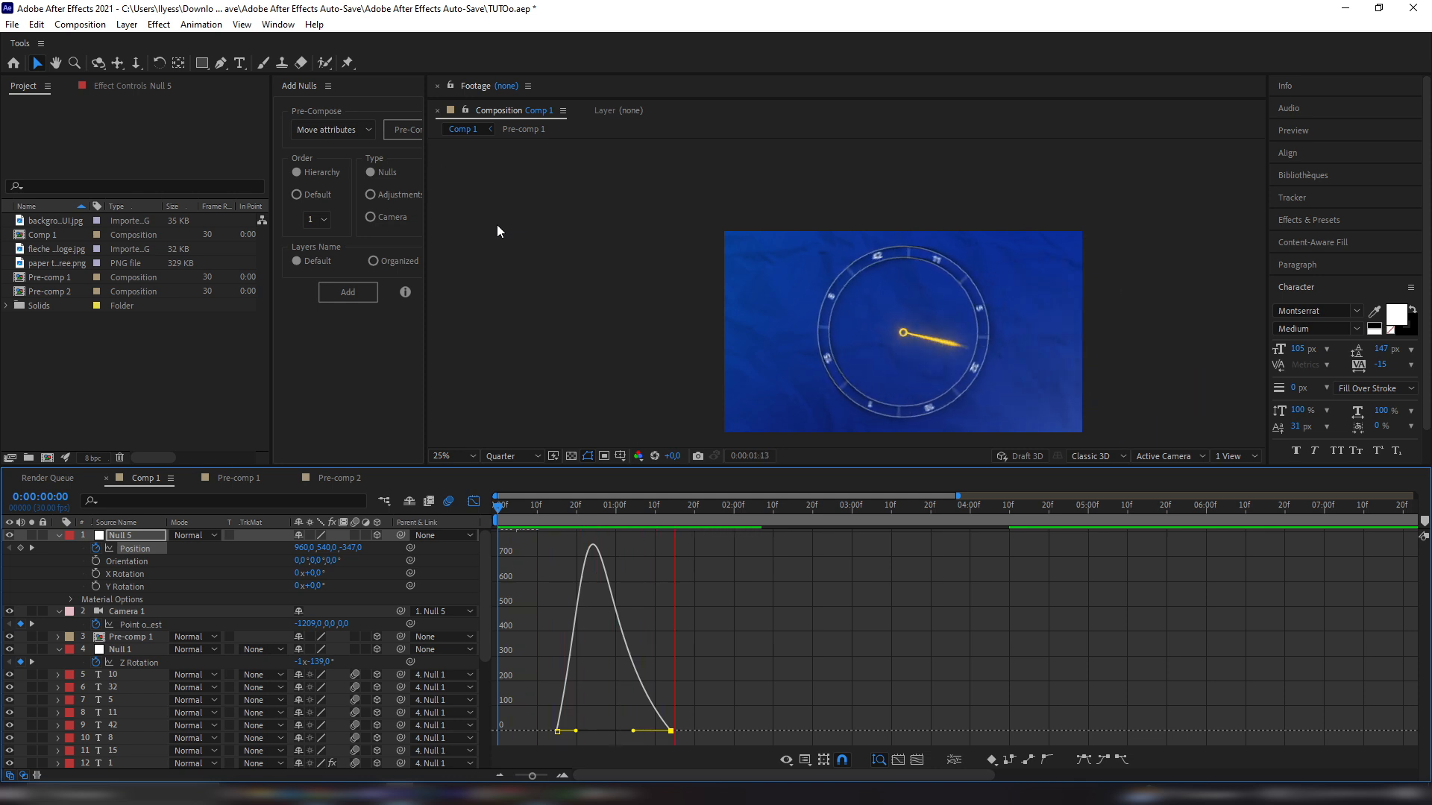
key(space)
click(473, 501)
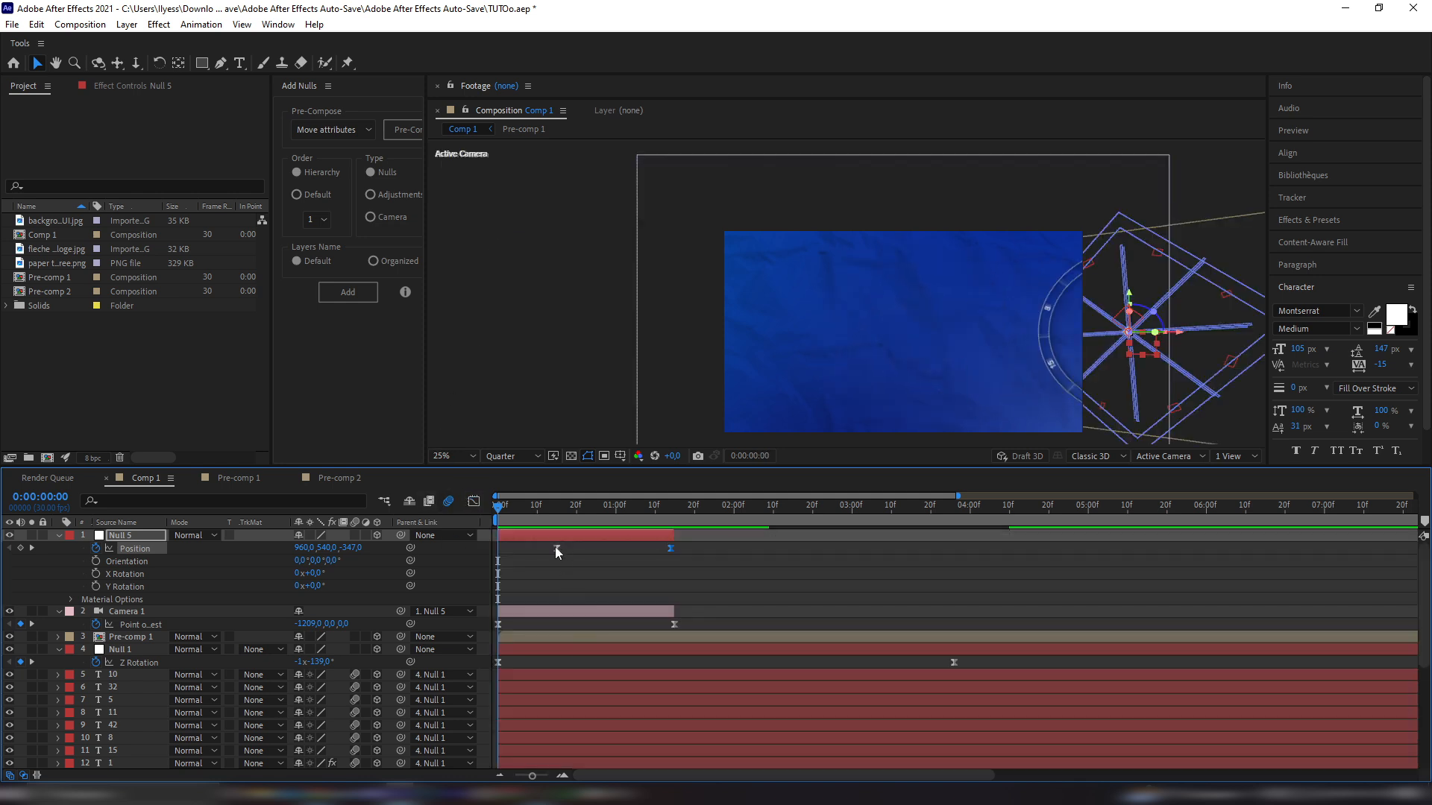
drag(555, 547, 533, 548)
key(space)
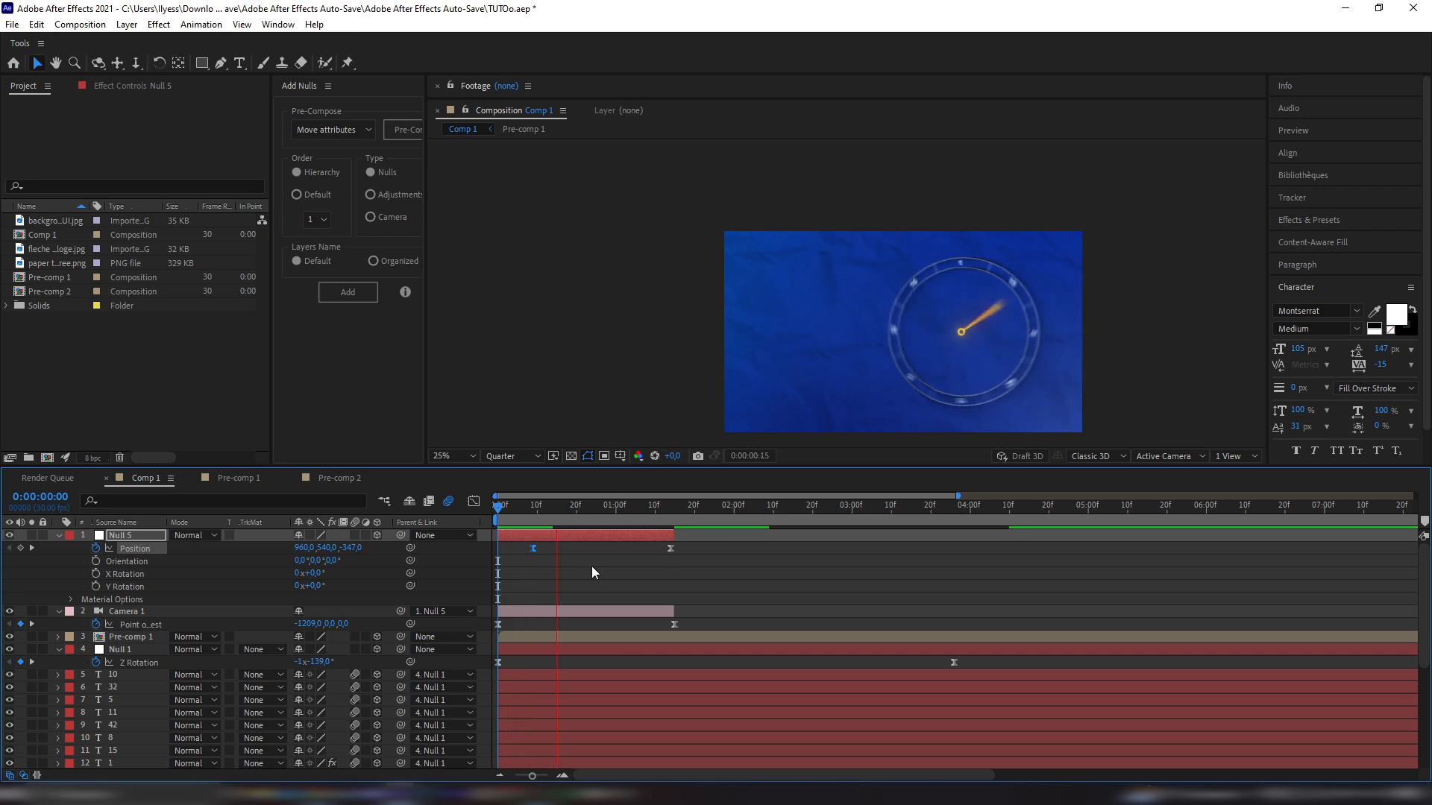
key(space)
Shorten the outgoing ease of the null's first Position keyframe in the speed graph and preview the camera move
click(473, 502)
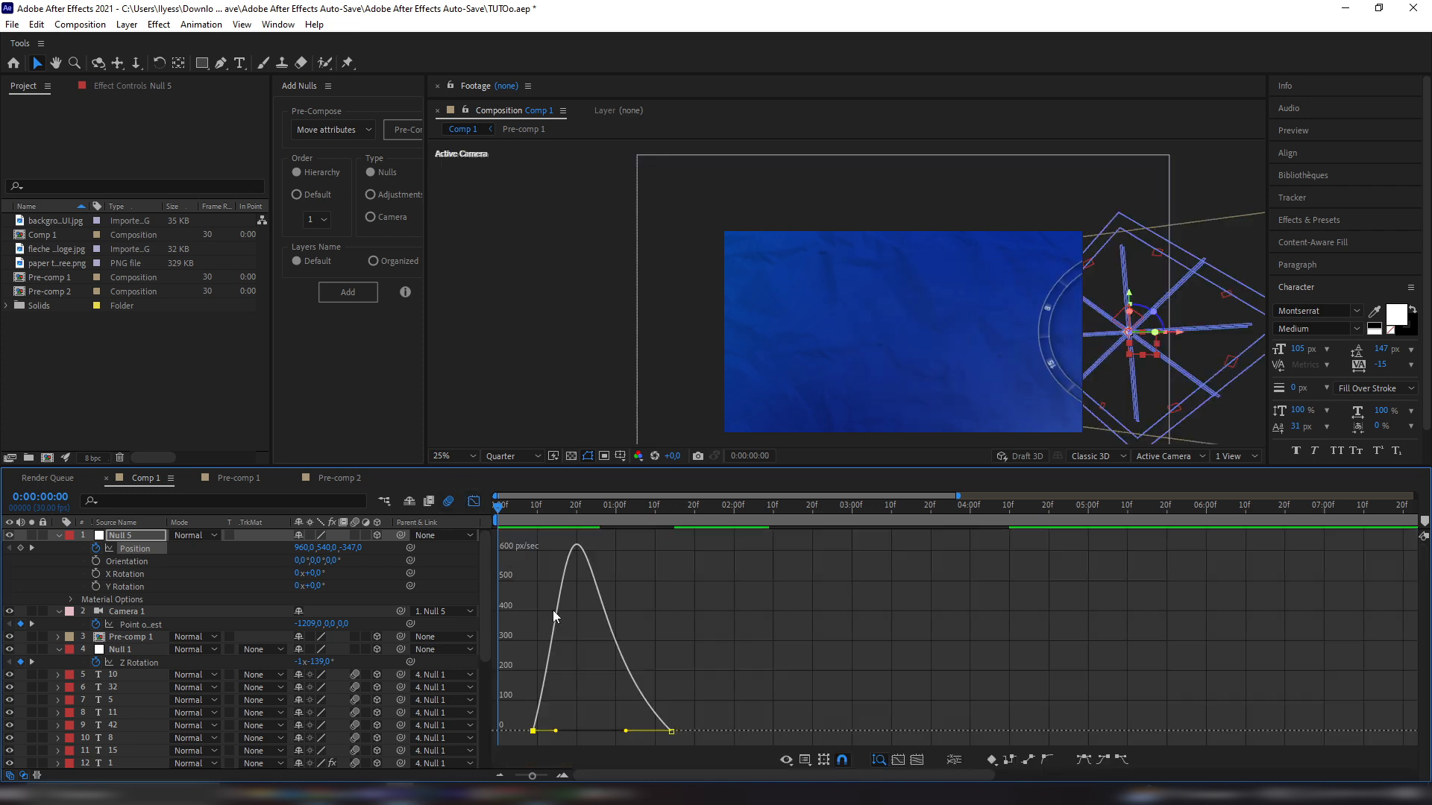
drag(557, 732, 548, 732)
click(475, 505)
key(space)
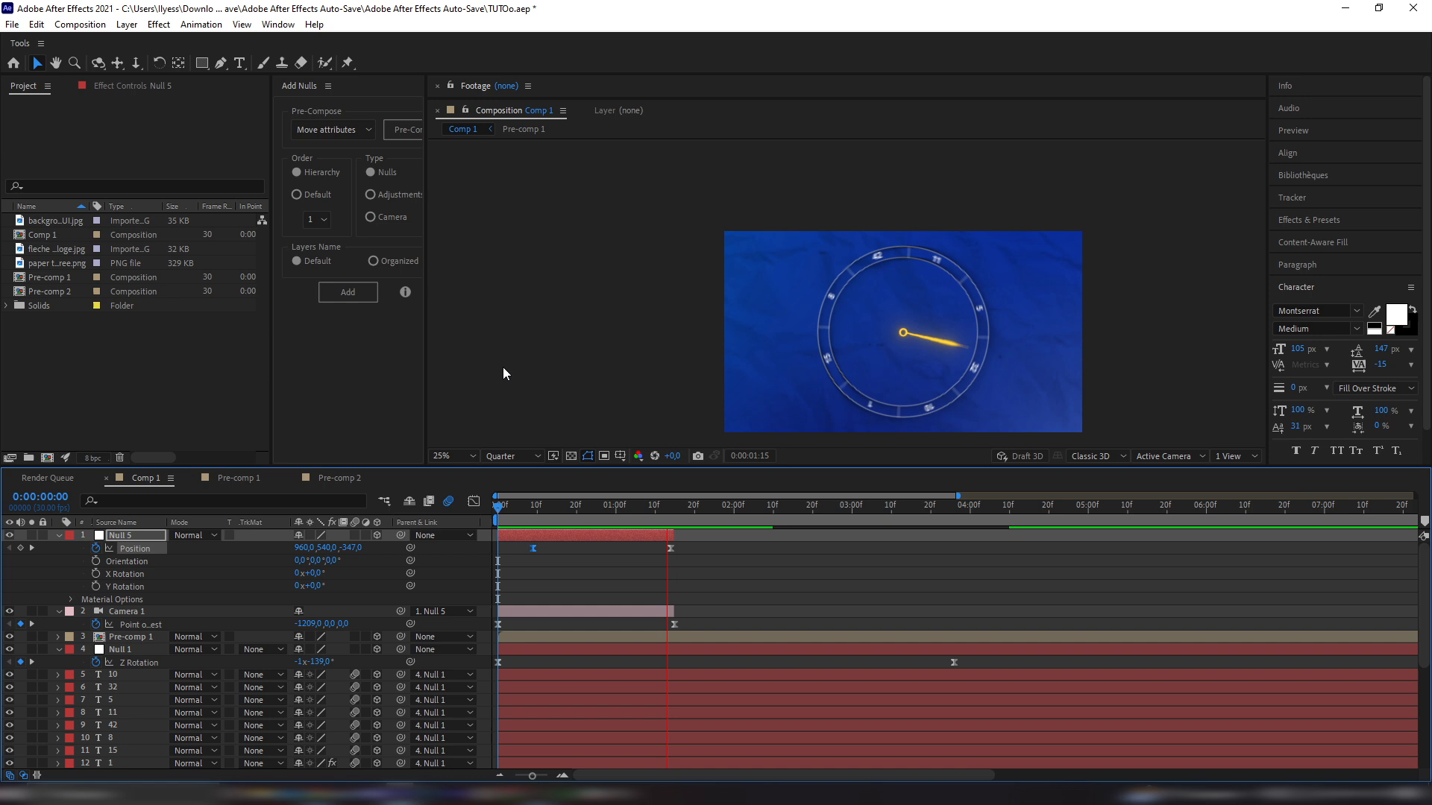
key(space)
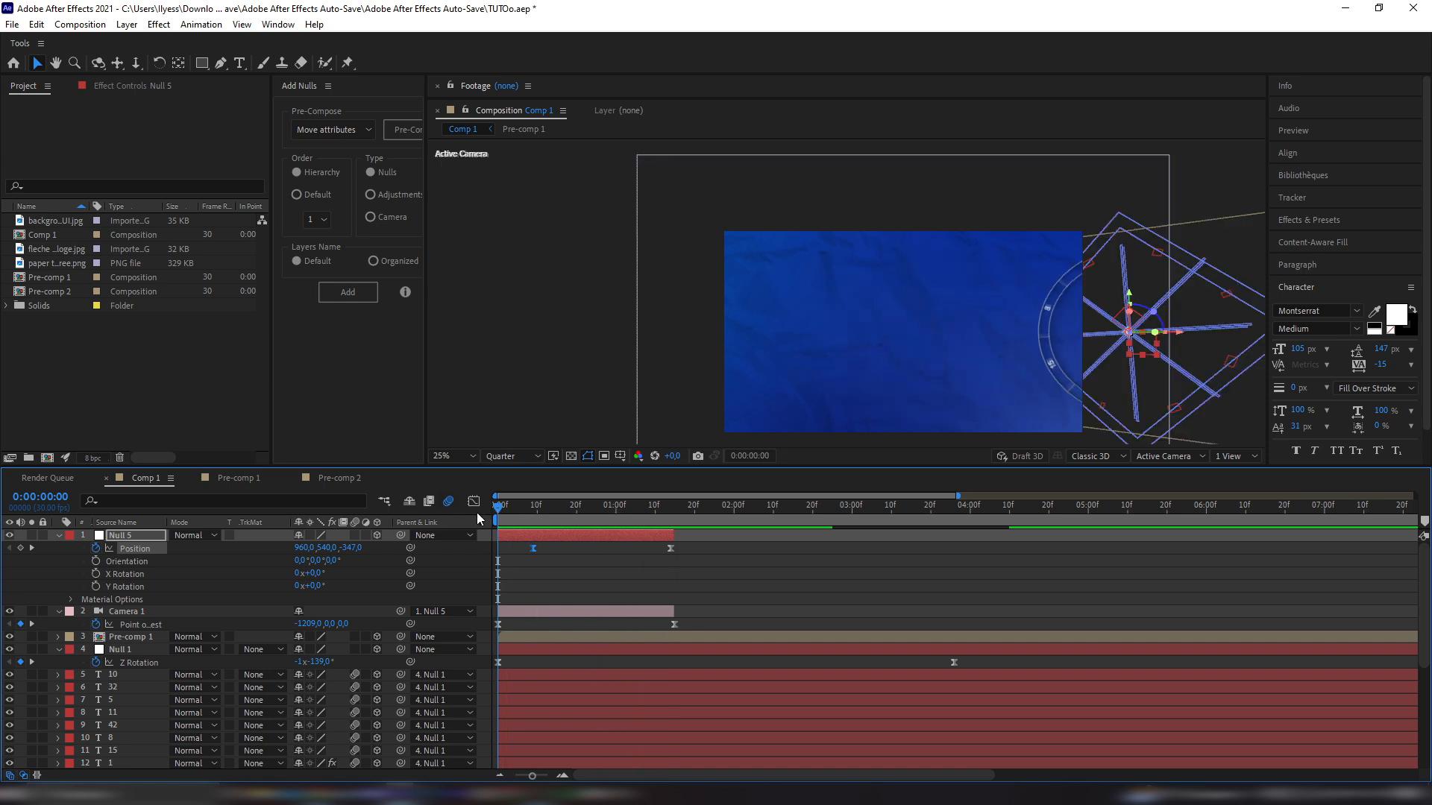
Shorten the incoming ease of the null's last Position keyframe in the speed graph and preview the animation
click(473, 502)
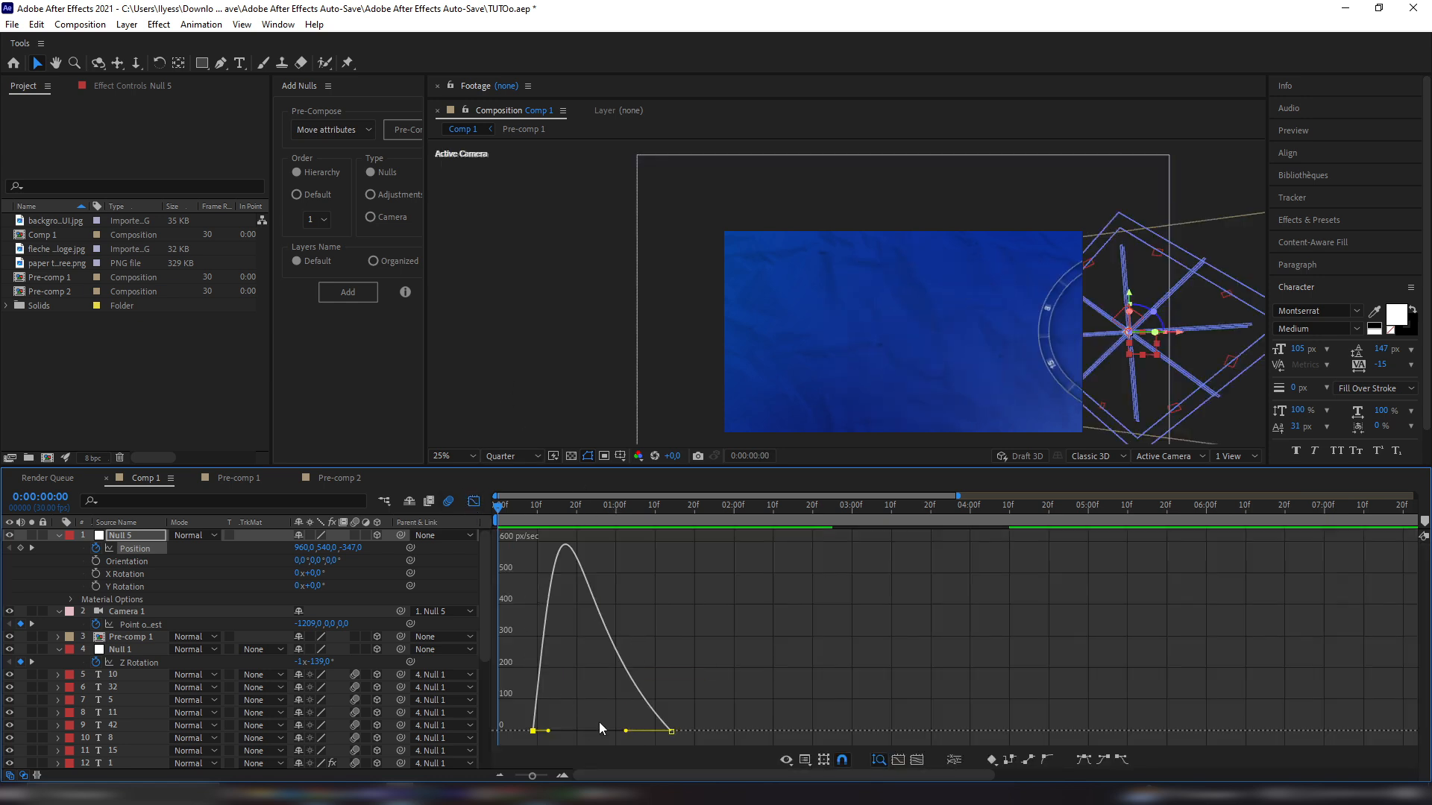
drag(633, 731, 641, 730)
key(space)
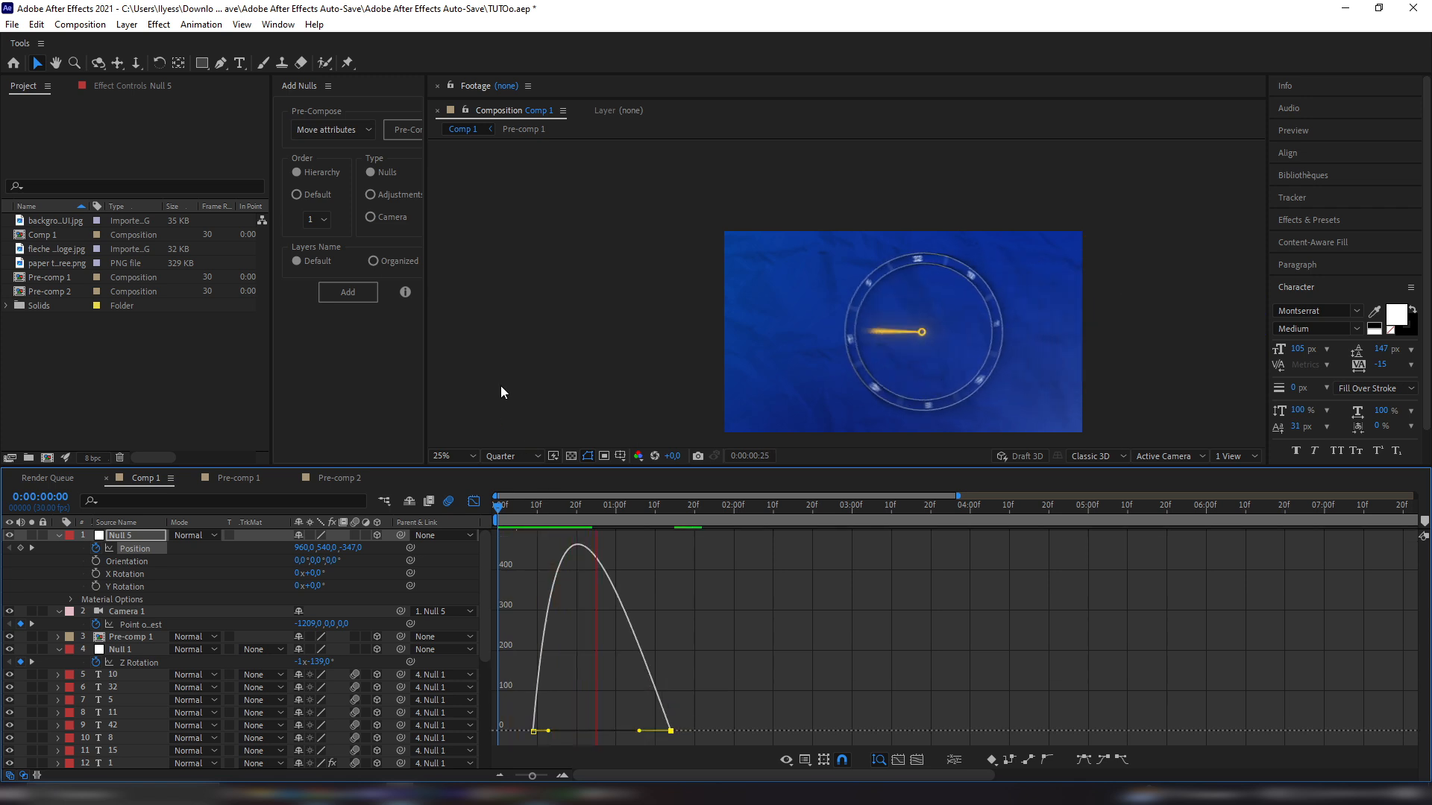
key(shift+F3)
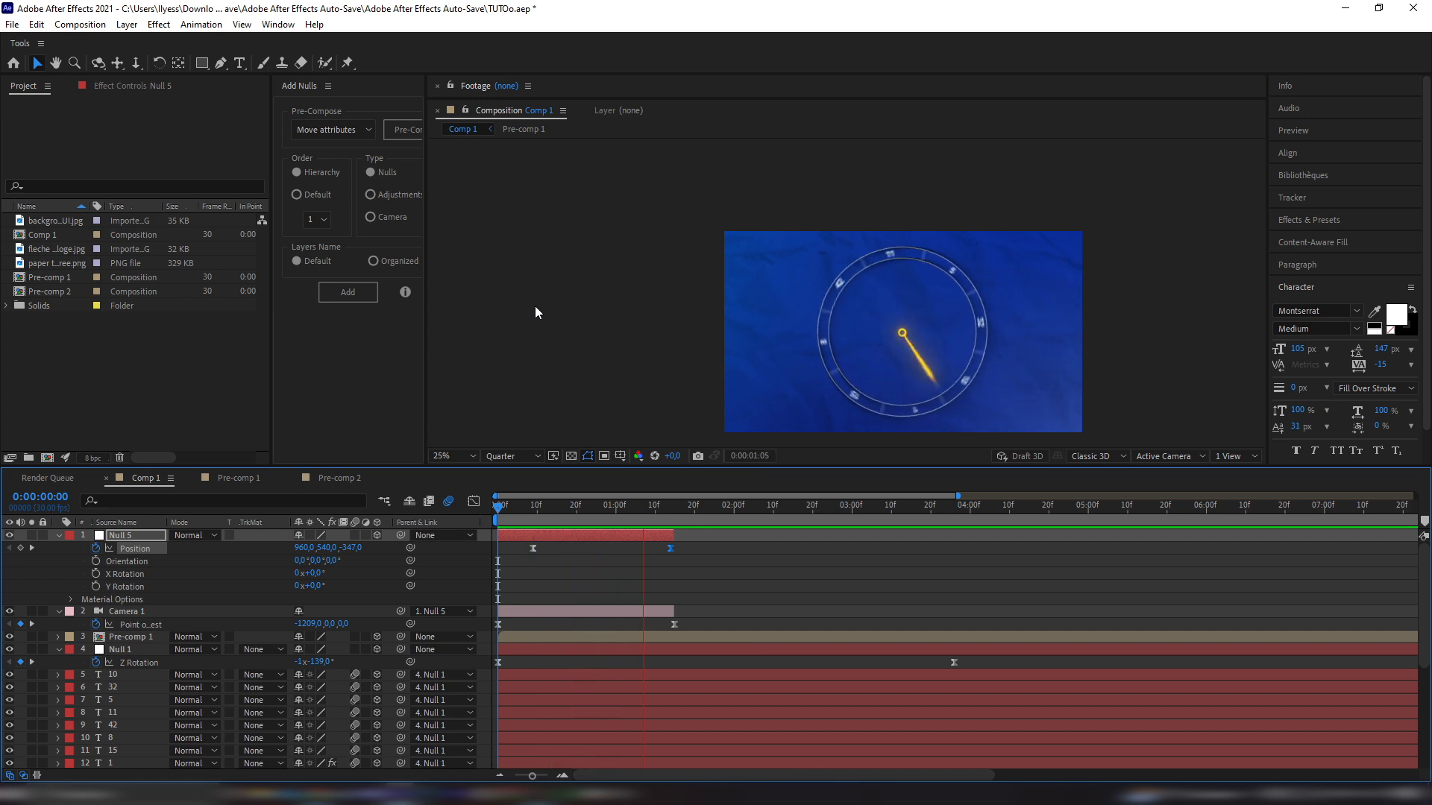
Duplicate the Camera 1 layer, shift the copy to start at 0:00:01:15, and reveal its keyframes
click(674, 510)
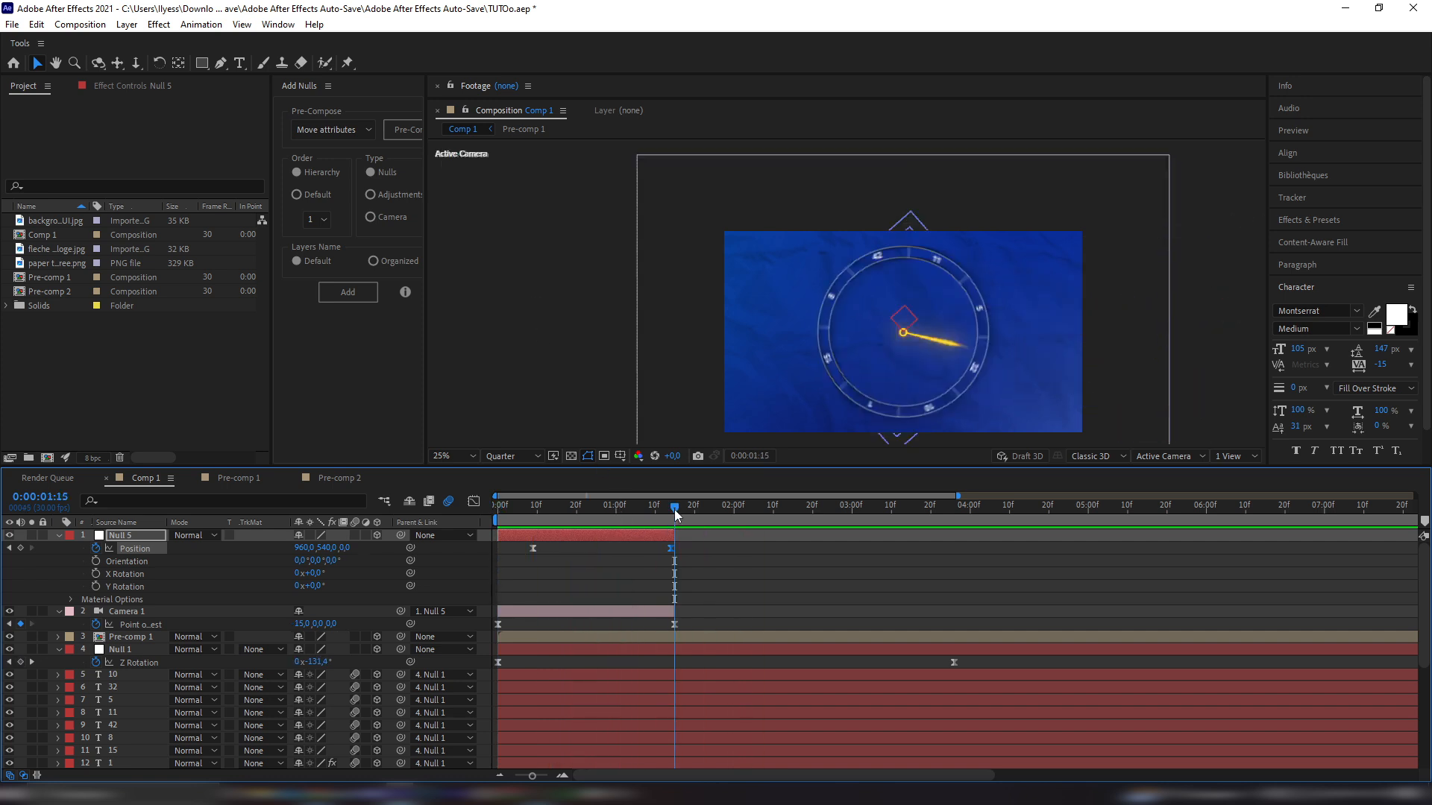
click(569, 379)
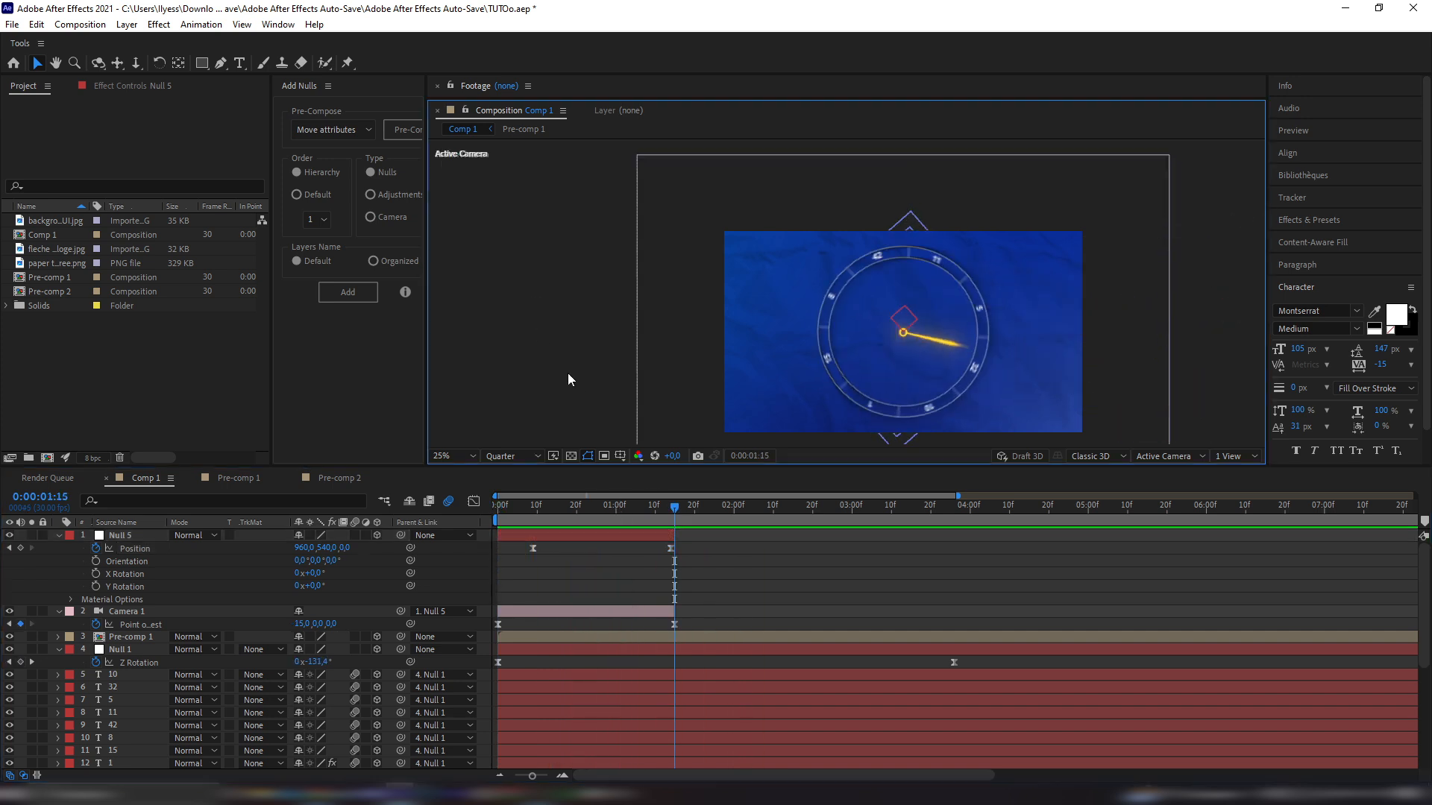
click(677, 638)
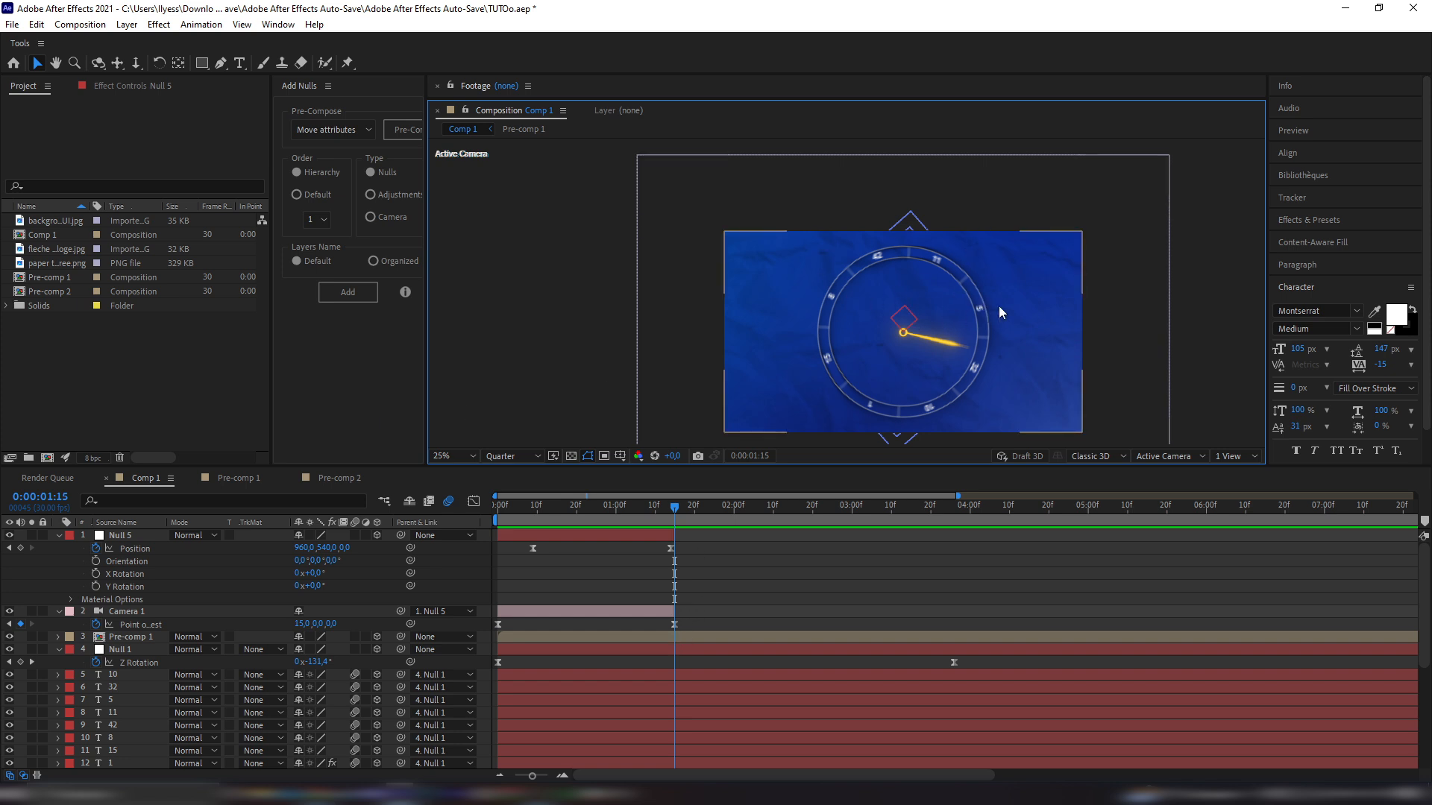
click(813, 450)
click(665, 640)
click(649, 615)
key(ctrl+d)
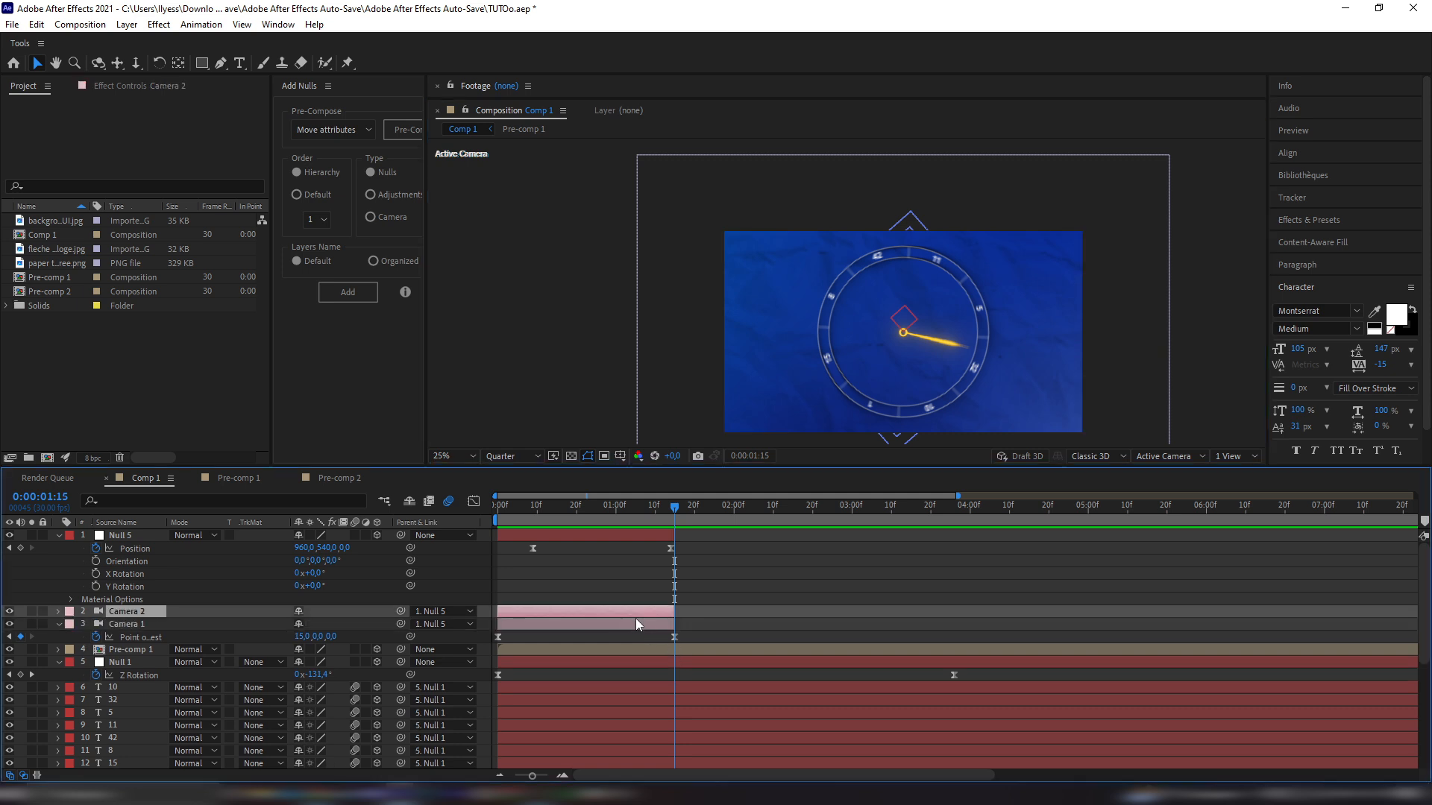
drag(648, 615, 745, 634)
key(u)
Remove the Point of Interest keyframes from Camera 2, leaving its Point of Interest at 1.0, 0.0, 0.0
click(852, 510)
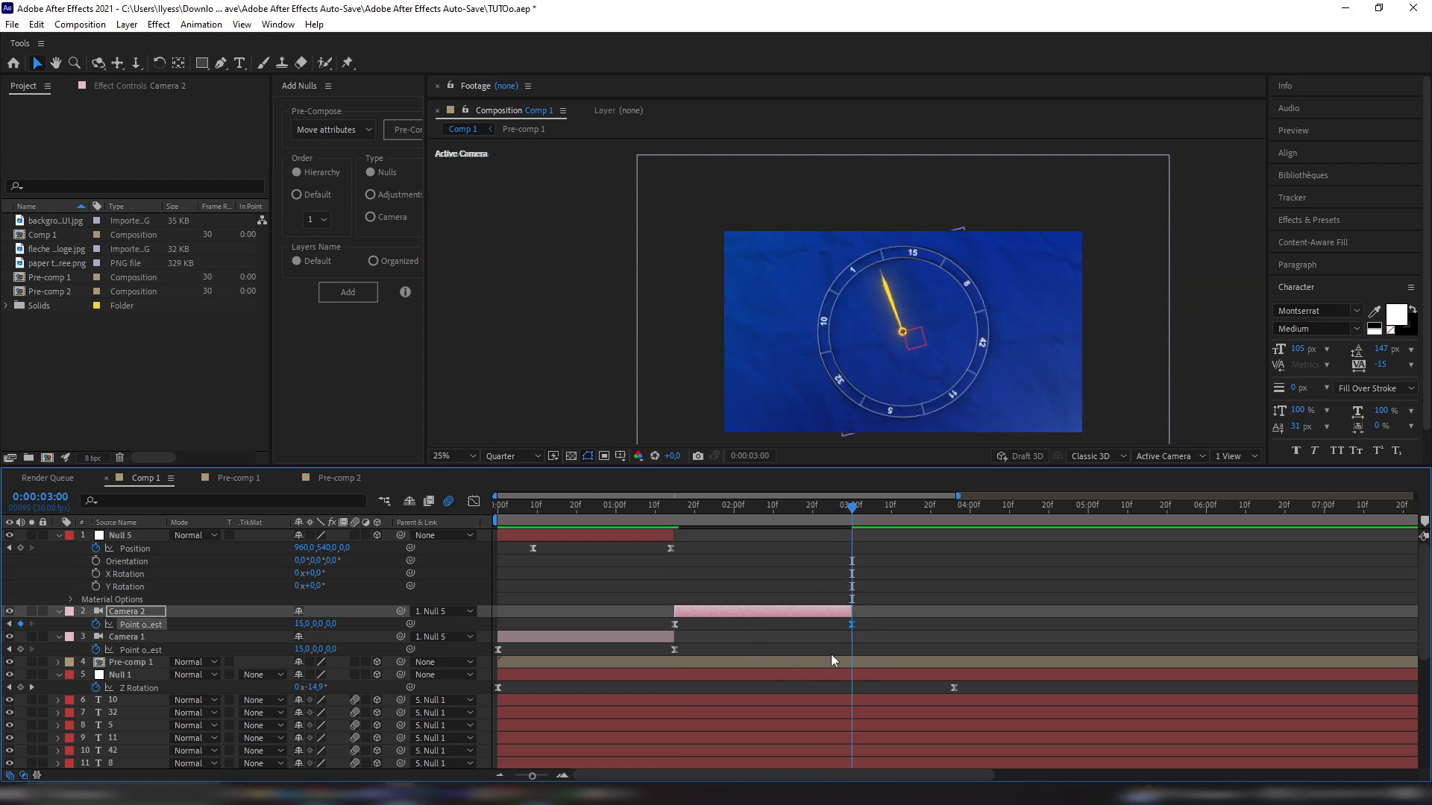
drag(852, 623, 675, 625)
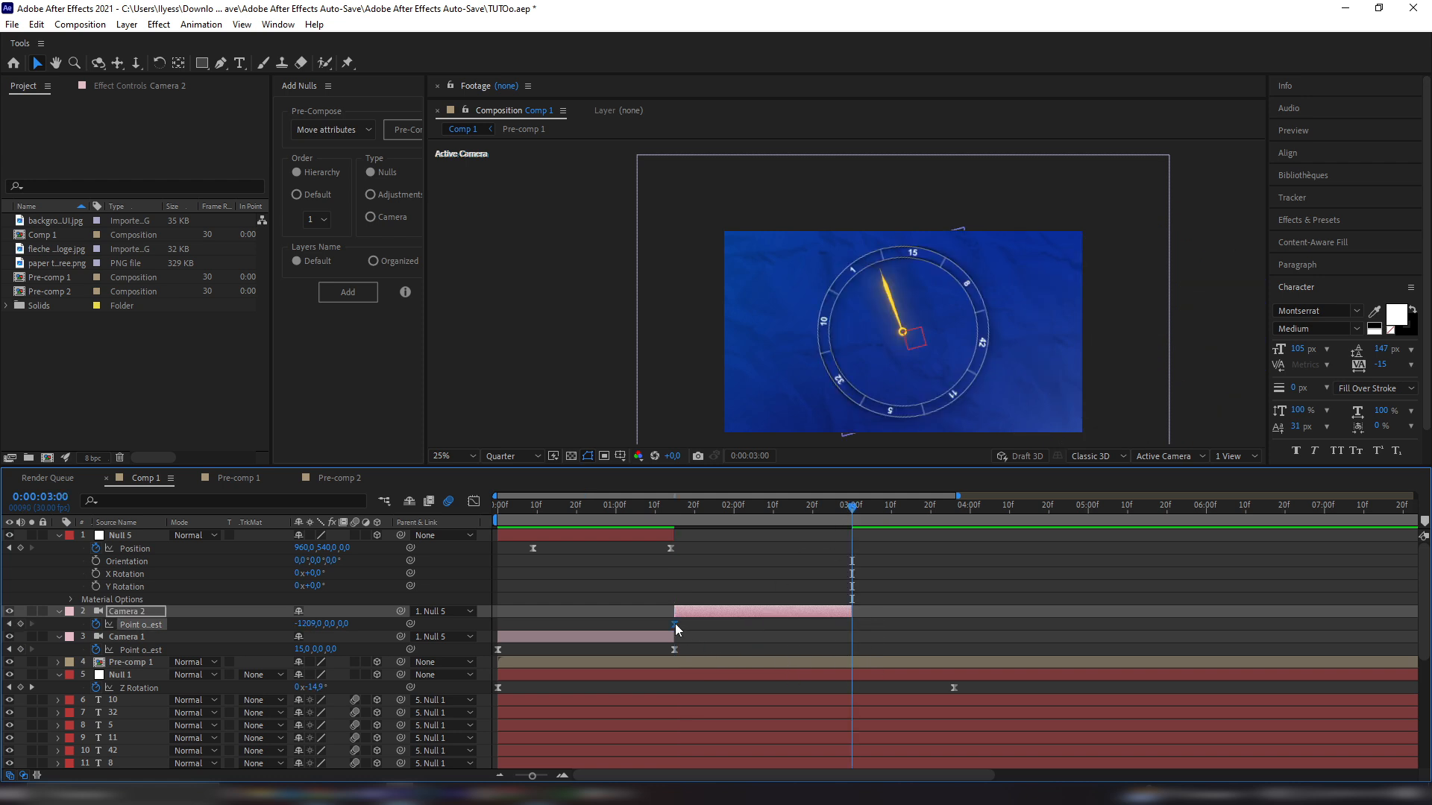
click(719, 530)
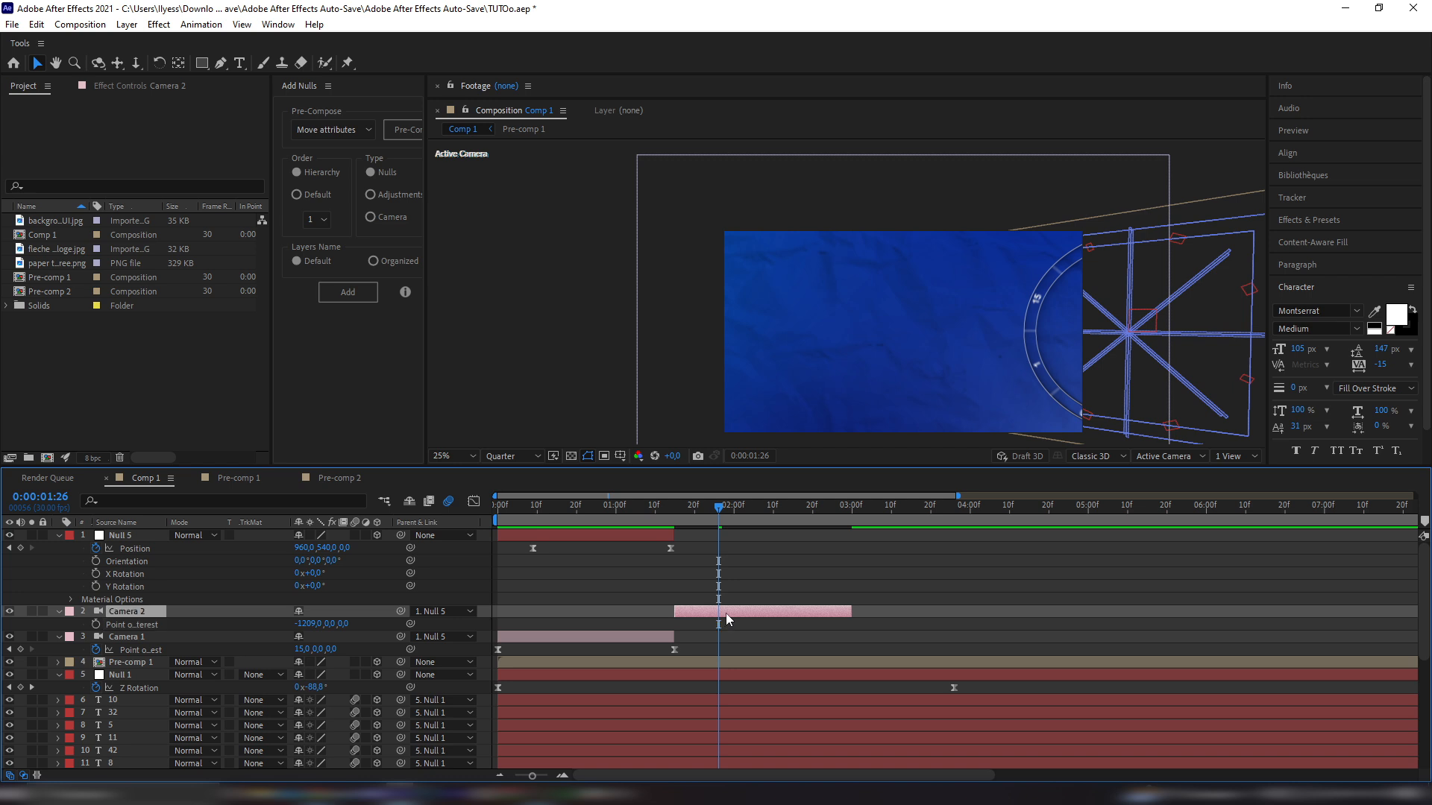
key(ctrl+z)
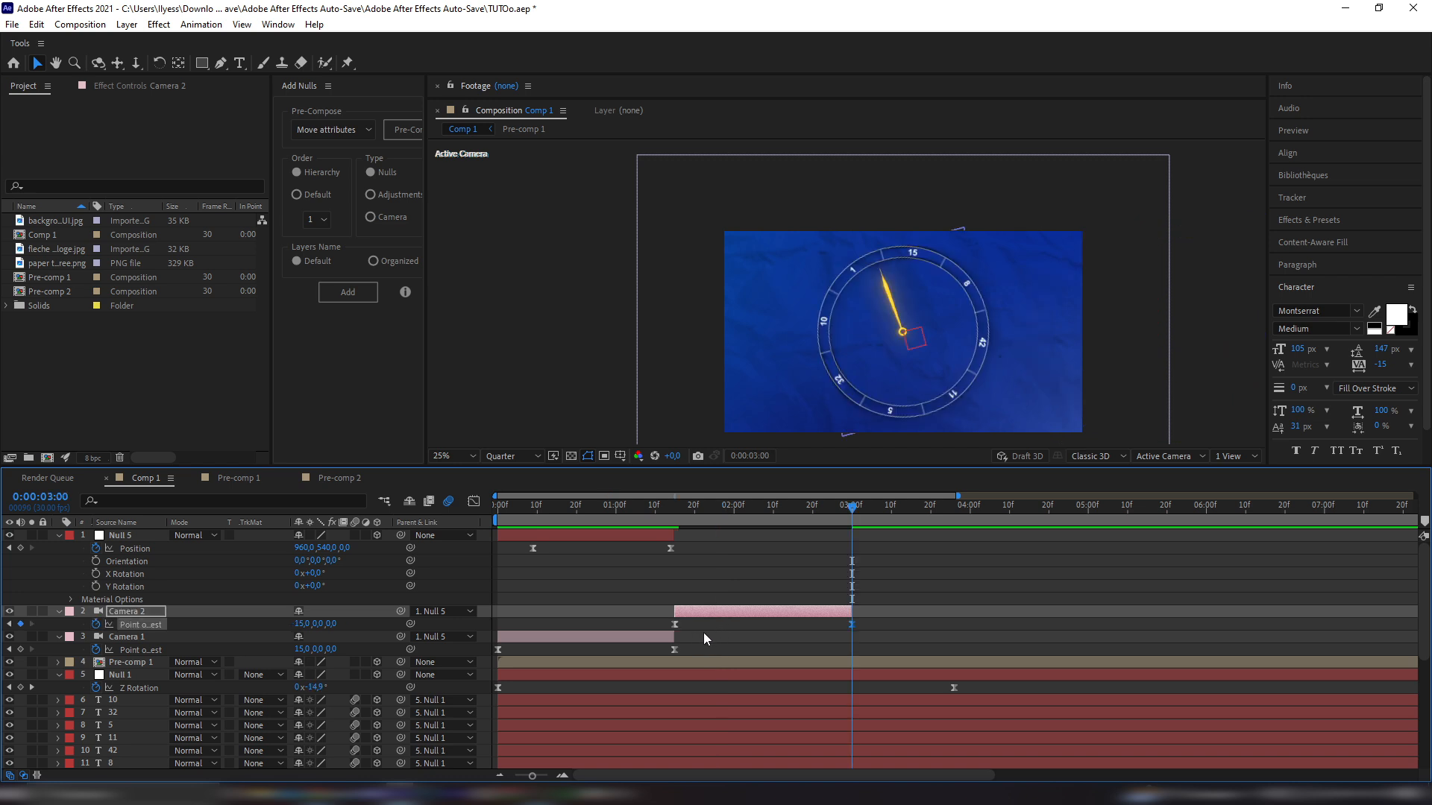
key(ctrl+z)
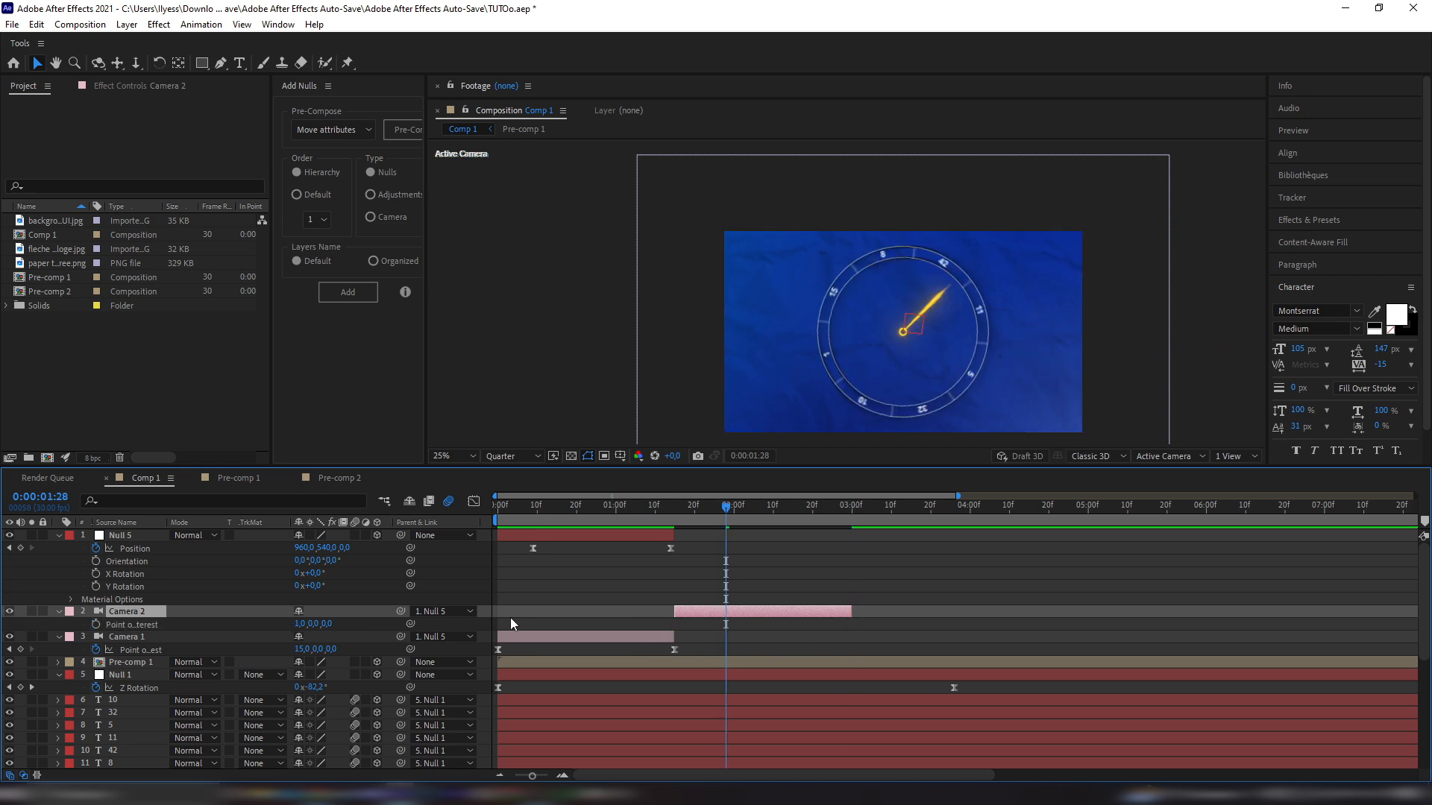
Add another null object, split it at 0:00:01:15, and delete the part before the cut
right_click(486, 610)
mouse_move(555, 621)
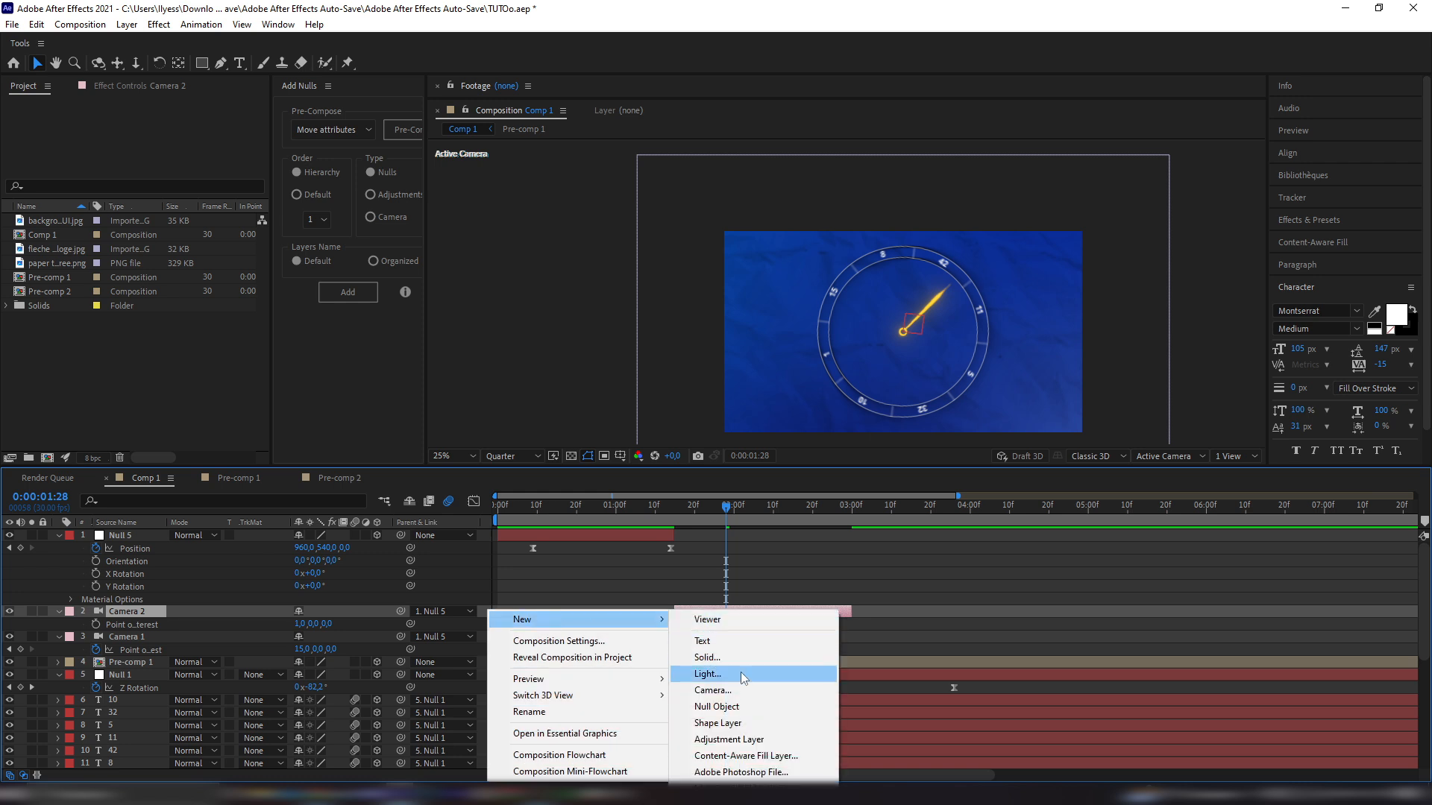
click(716, 707)
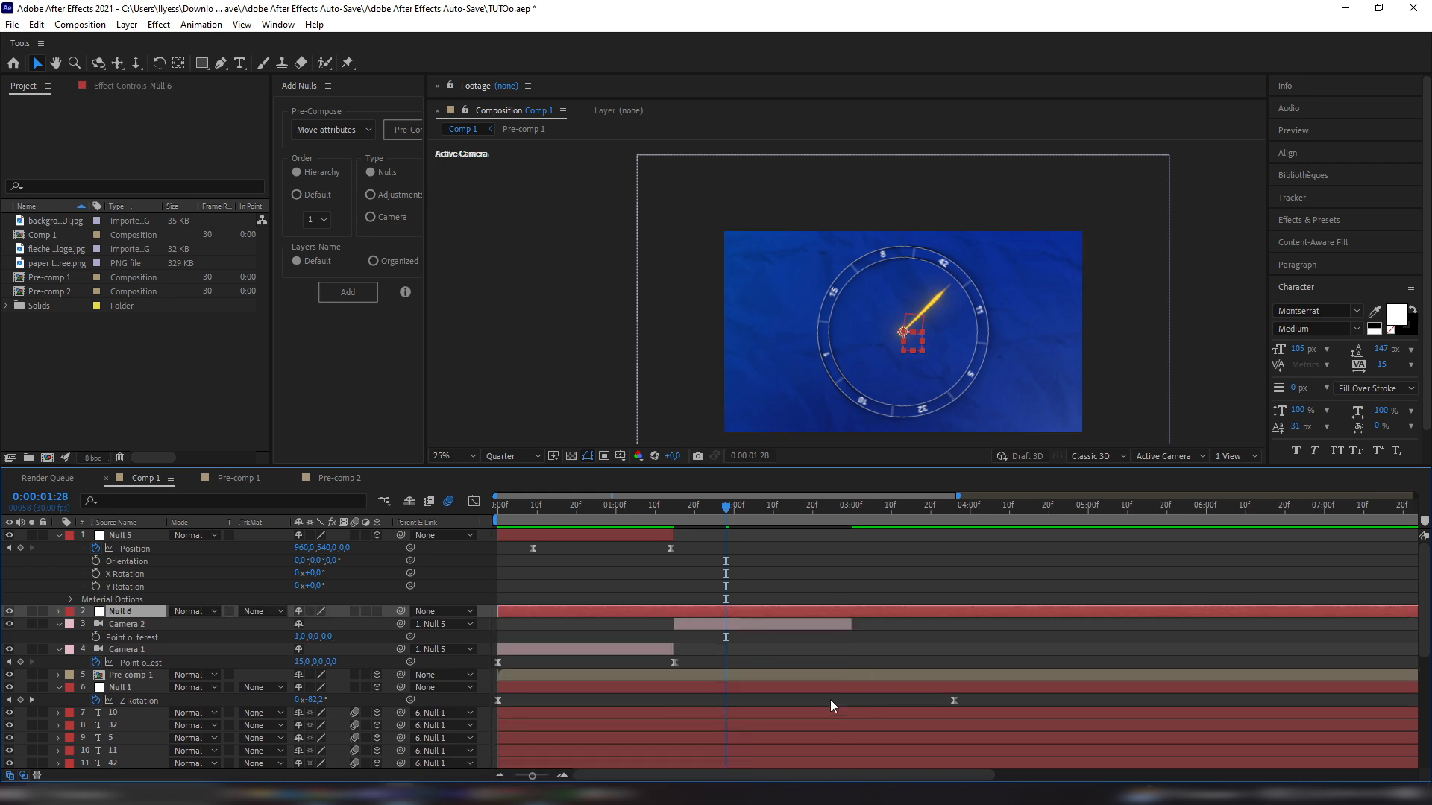
click(677, 508)
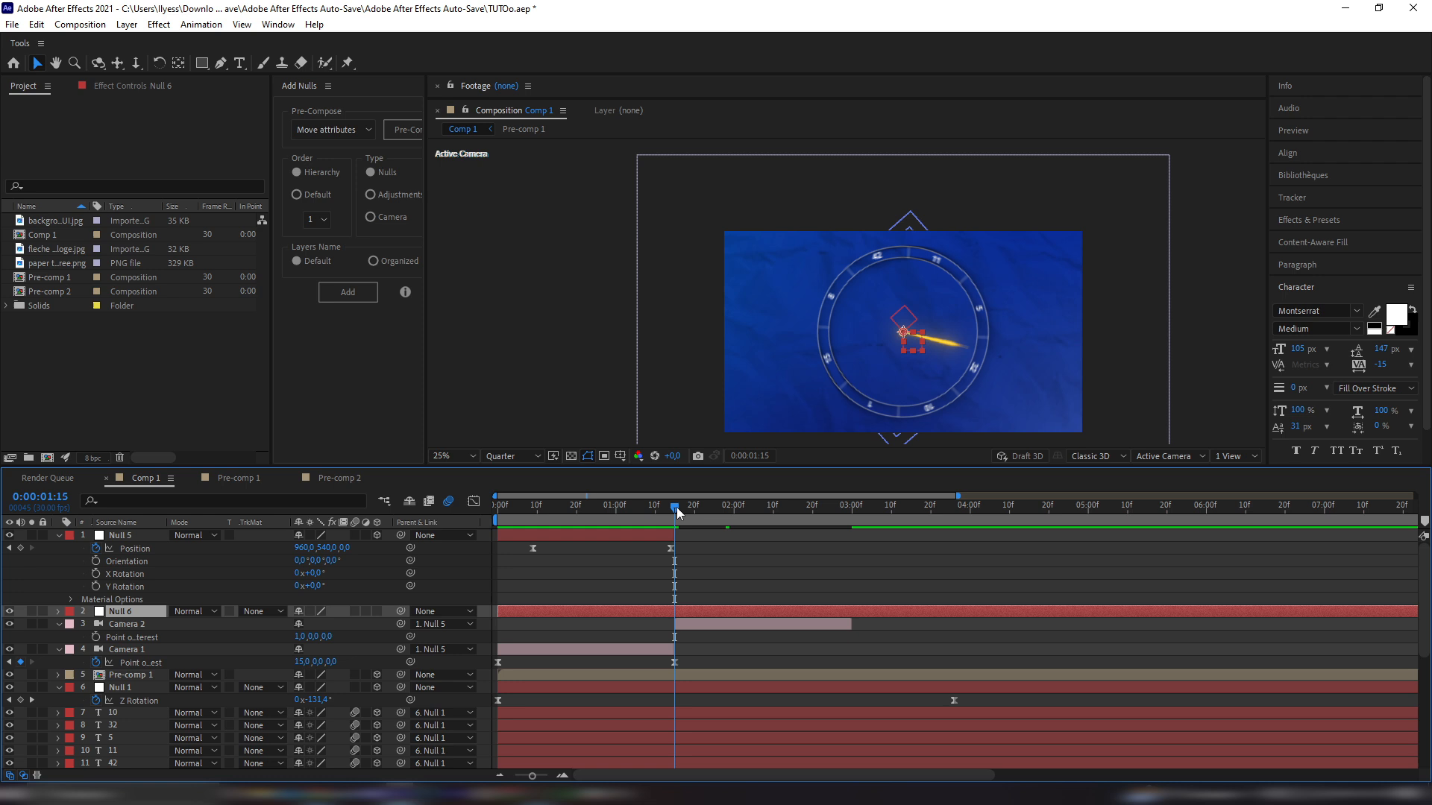
key(ctrl+shift+d)
click(668, 625)
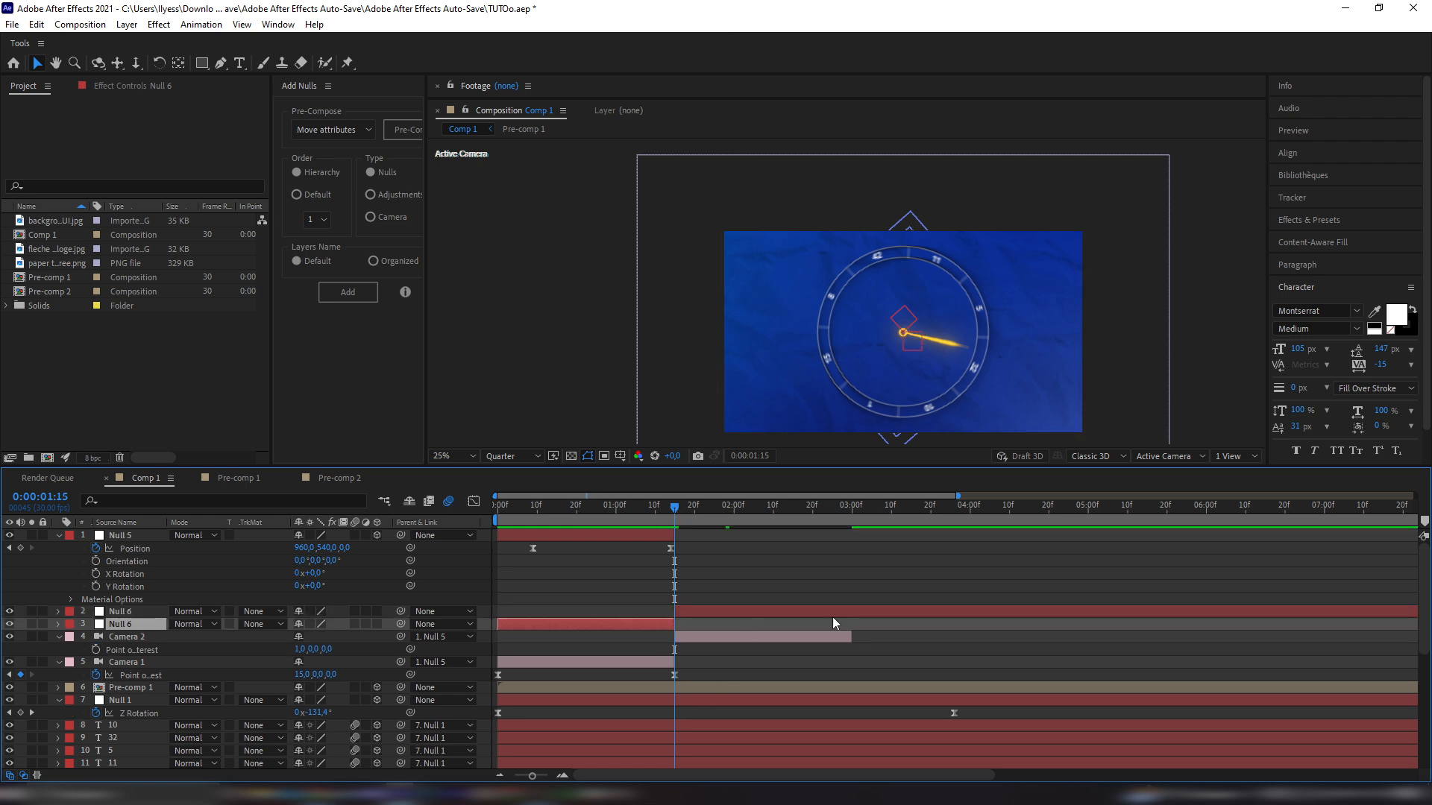
key(Delete)
Split the new null at 0:00:03:00, where Camera 2 ends, and delete the part after the cut
click(856, 513)
drag(856, 516, 851, 519)
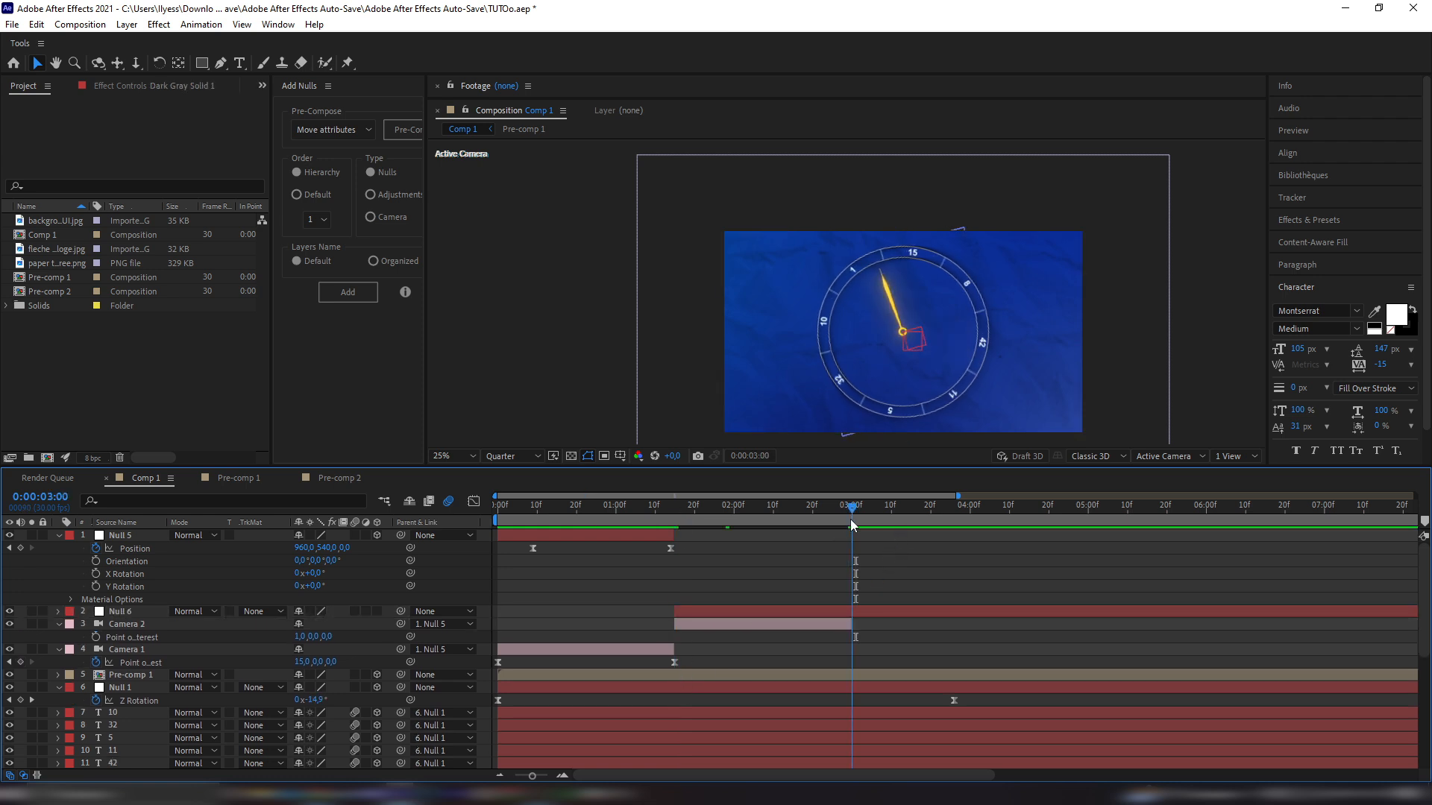
click(865, 613)
key(ctrl+shift+d)
key(Delete)
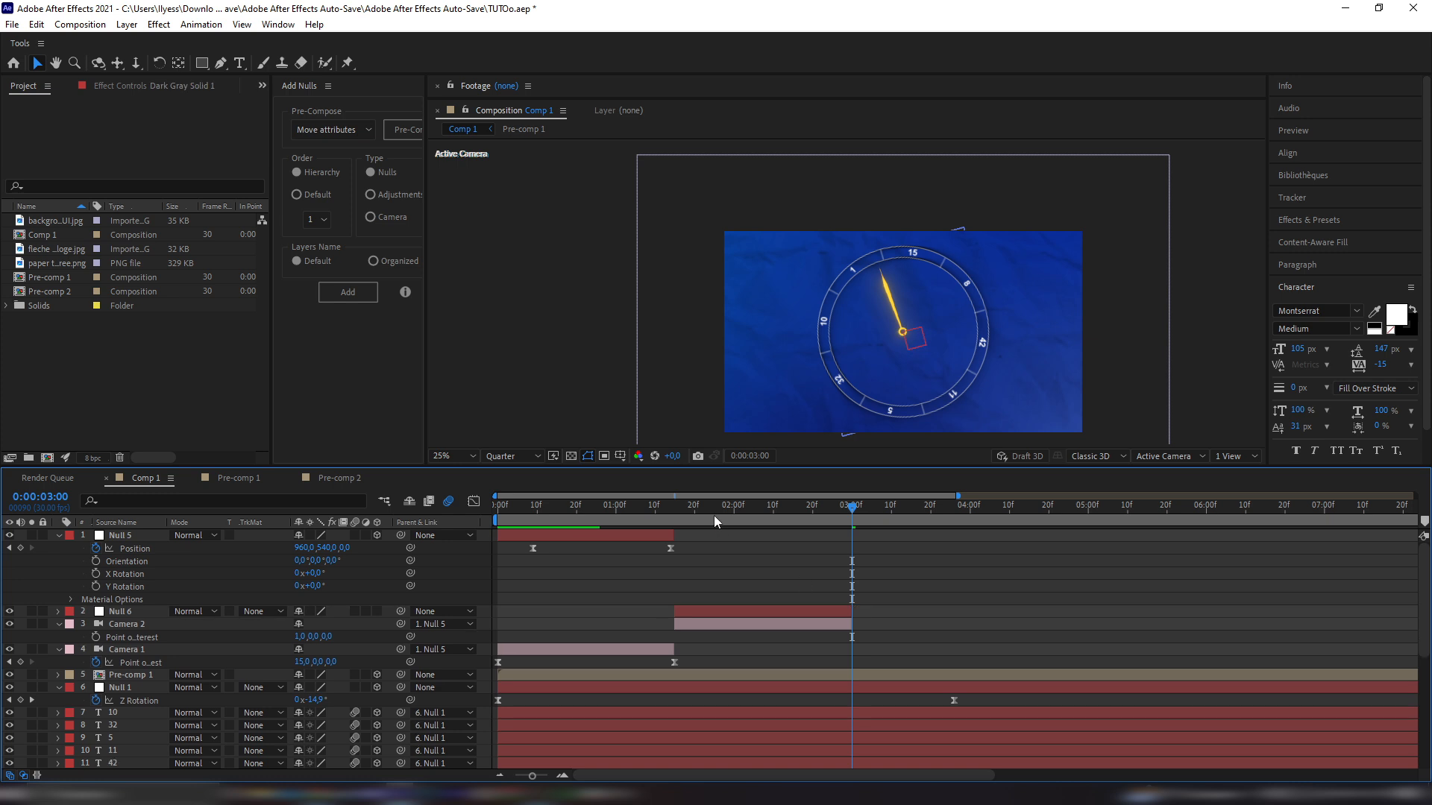
Make the Null 6 layer 3D and parent Camera 2 to it
click(717, 514)
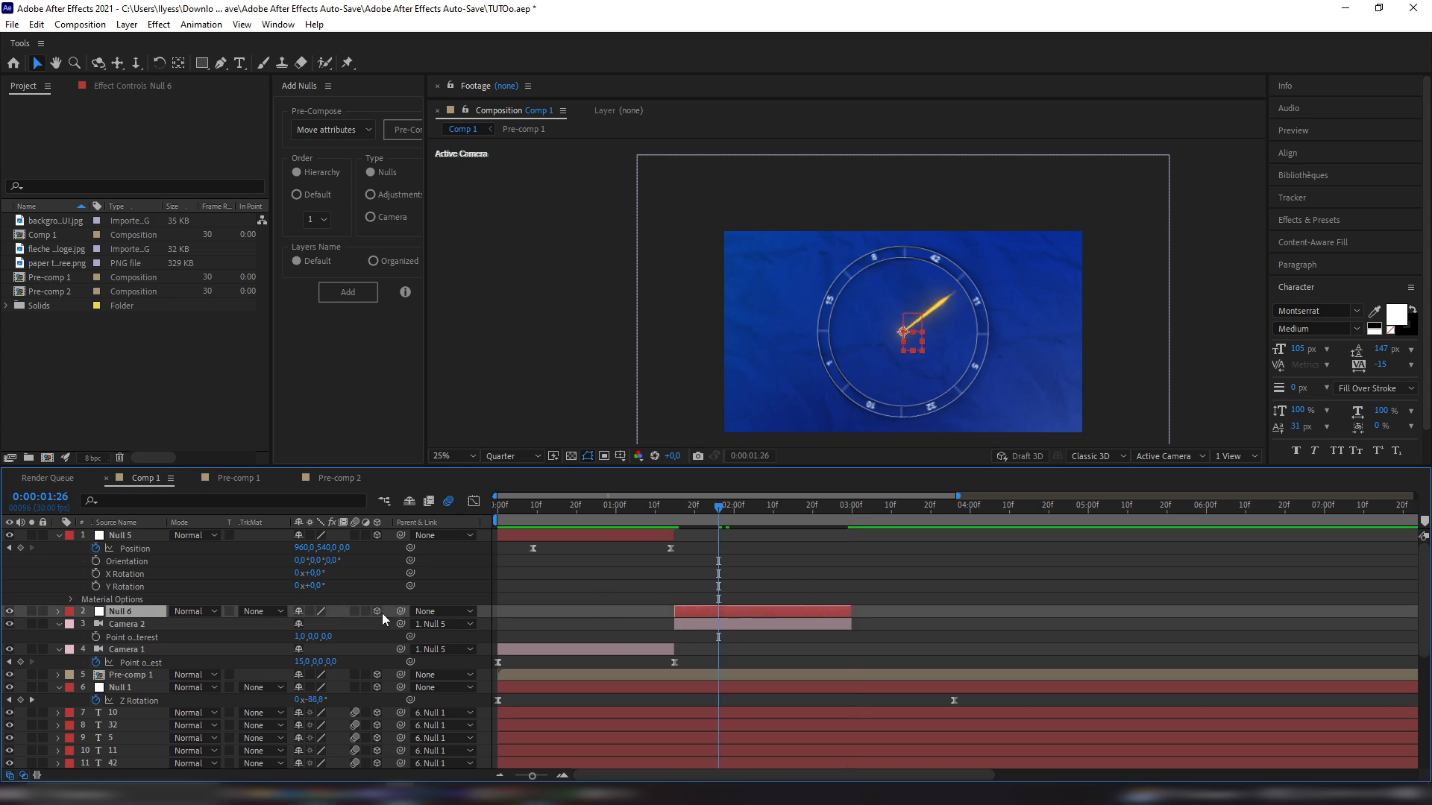
click(752, 624)
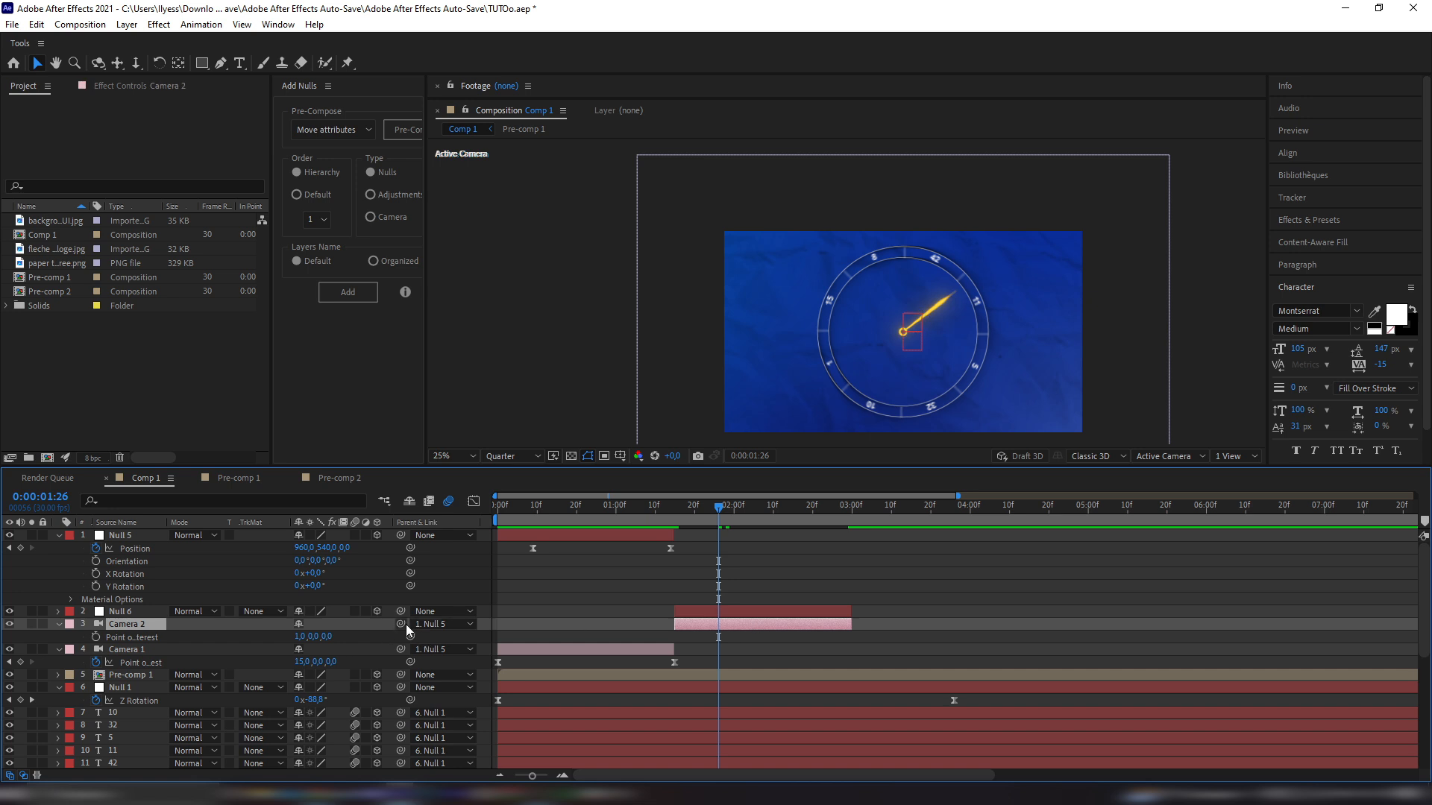
drag(406, 625, 145, 615)
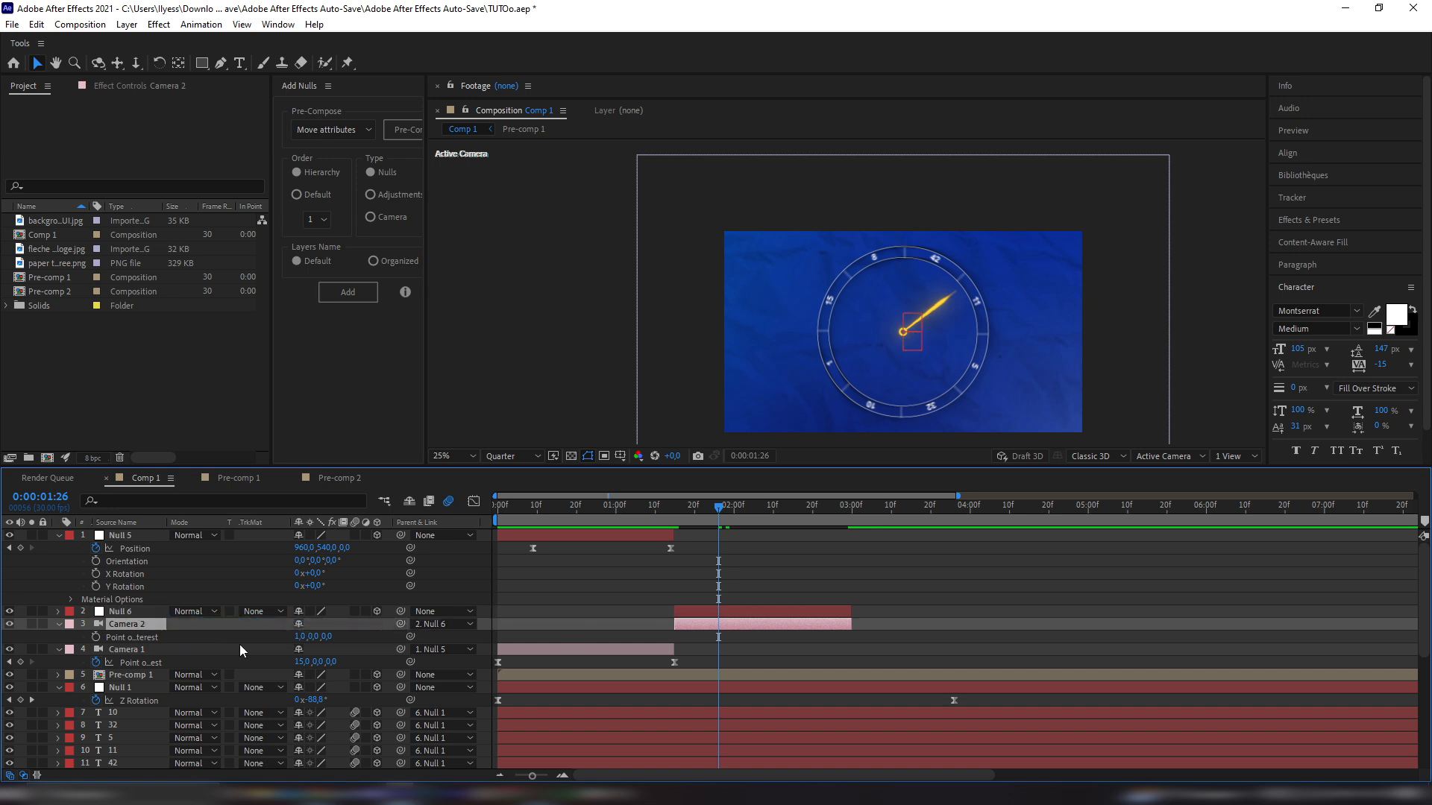
Set Null 6's Position to Z 857 and Y 240 for a closer framing of the dial's upper half
click(761, 612)
key(p)
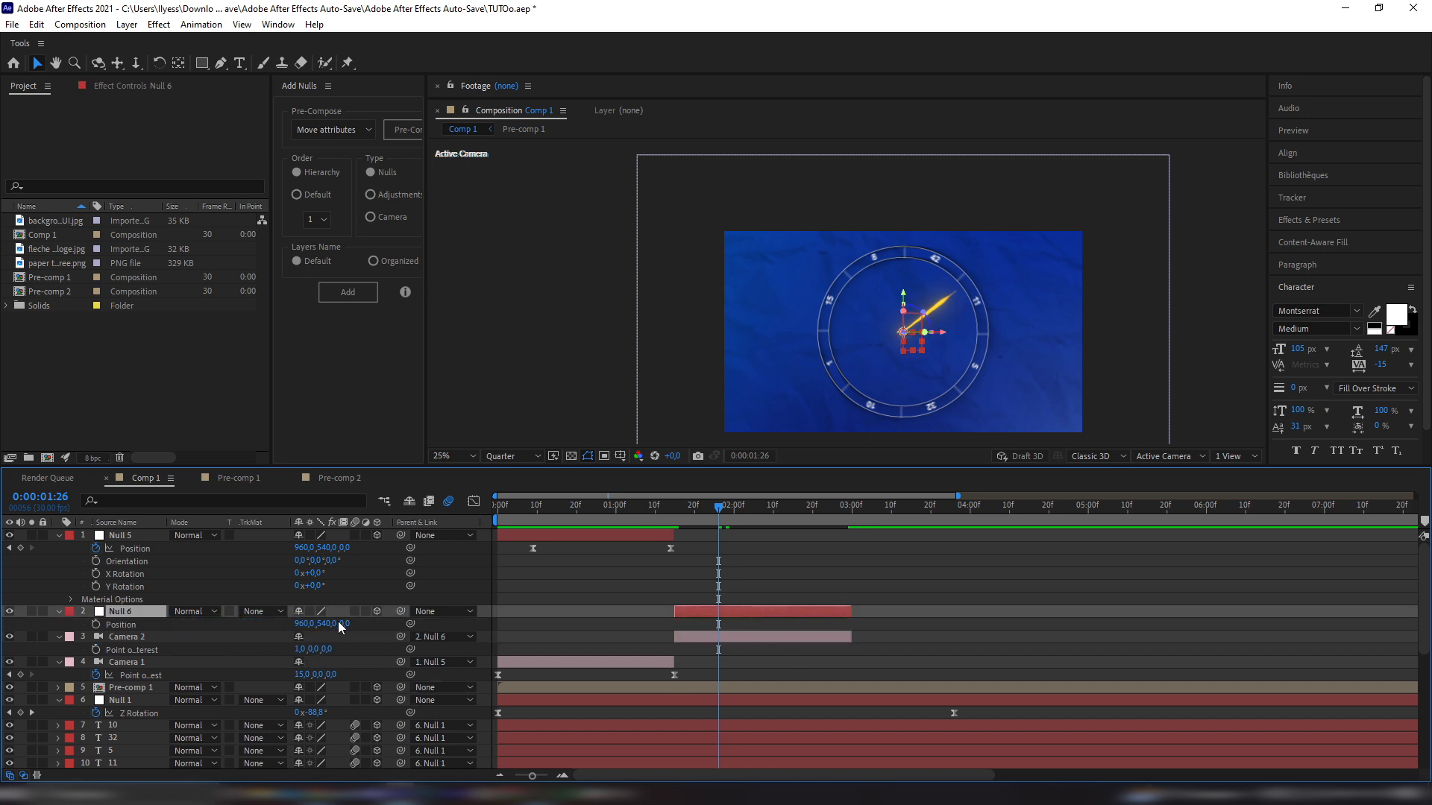
key(F2)
drag(344, 624, 943, 589)
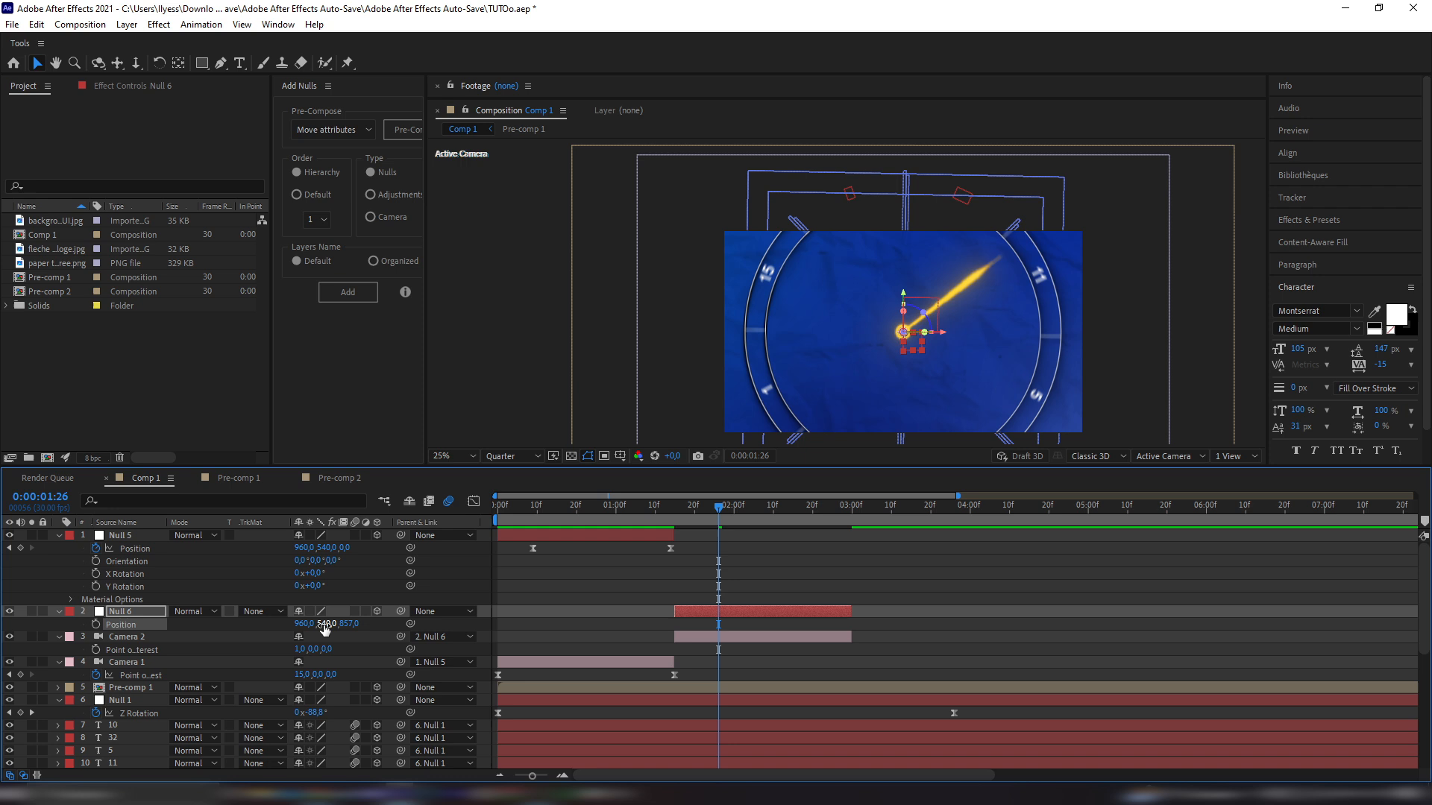
drag(328, 624, 113, 687)
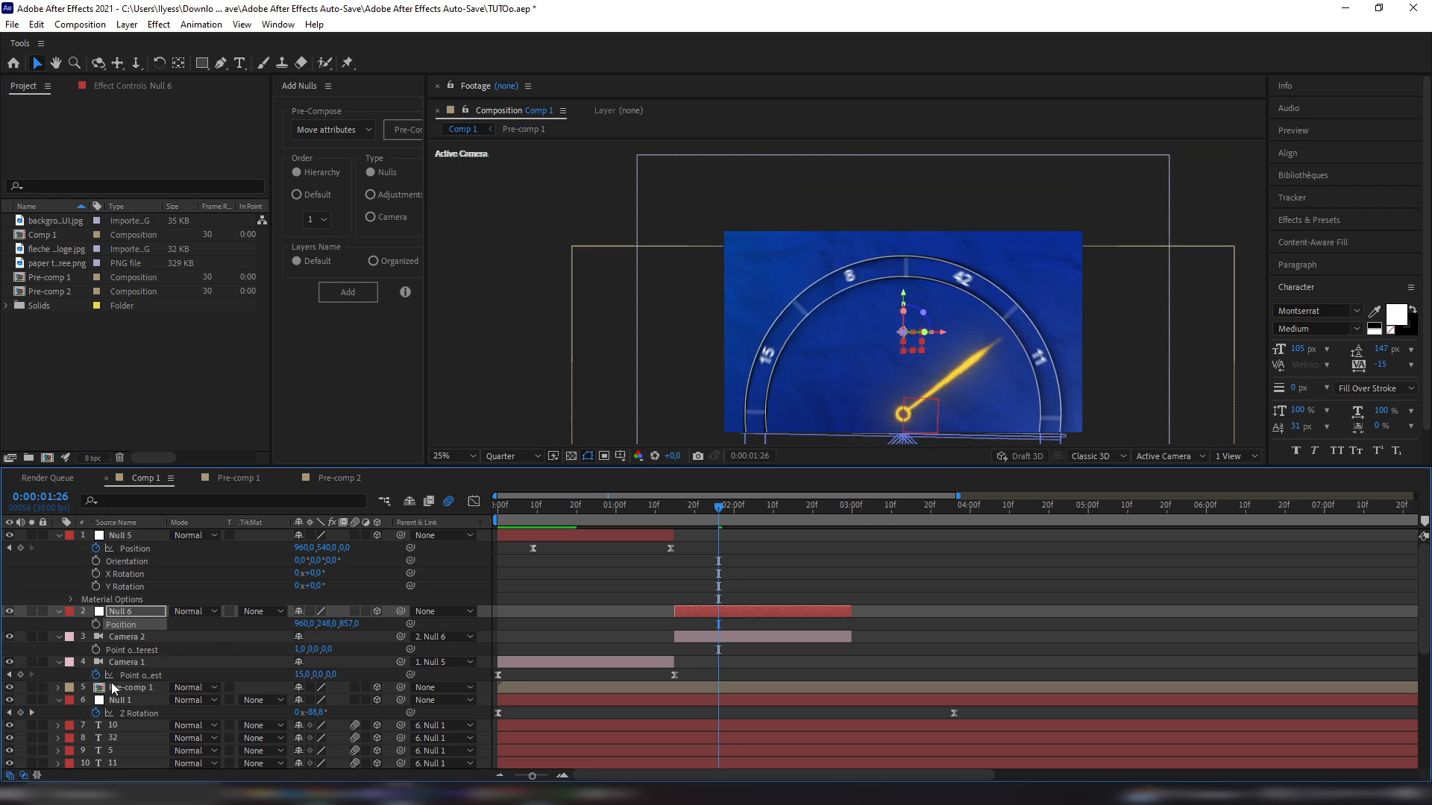
Set Null 6's Position Y to 96 to lower the dial in the frame, and preview from 0:00:01:13
drag(326, 624, 166, 674)
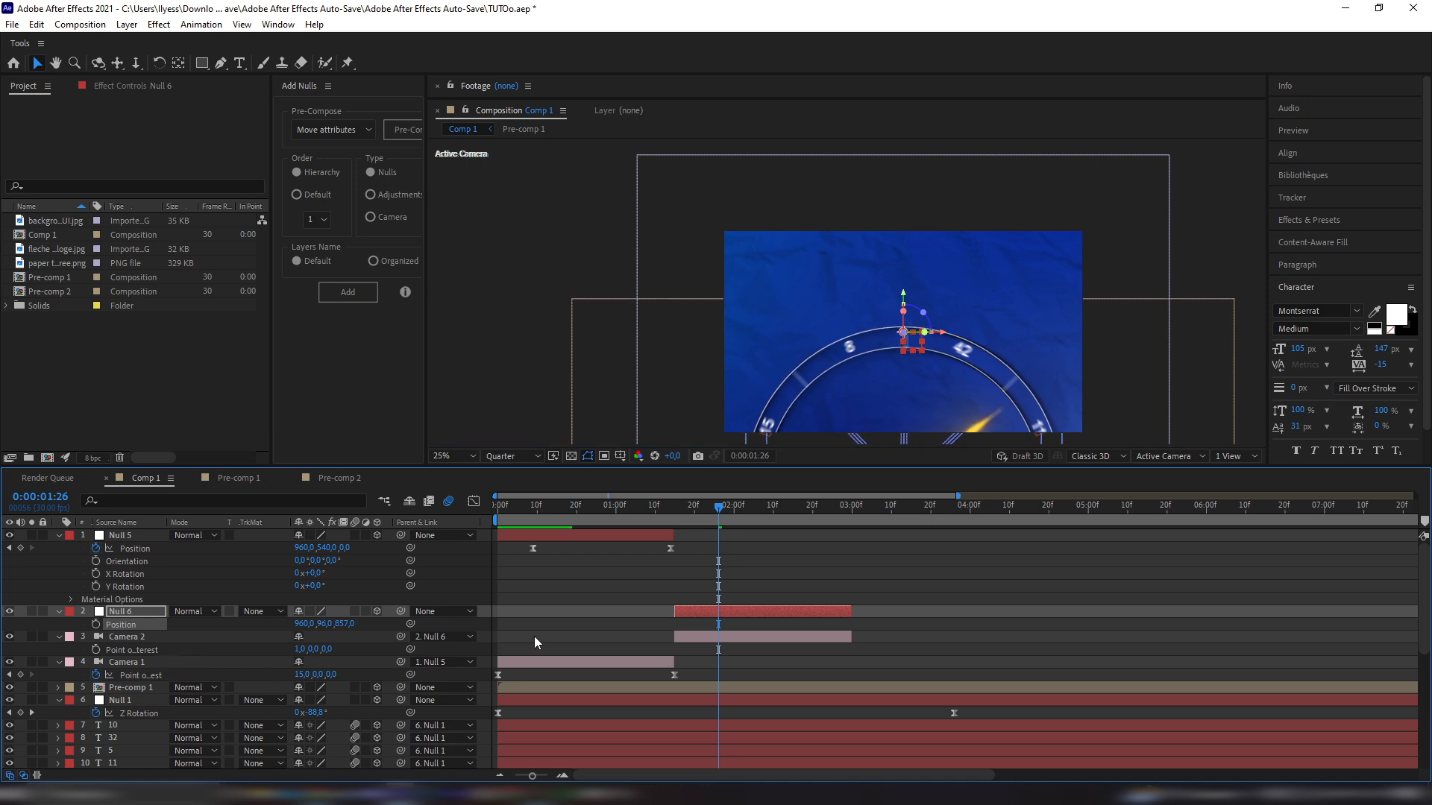
drag(715, 509, 665, 534)
key(space)
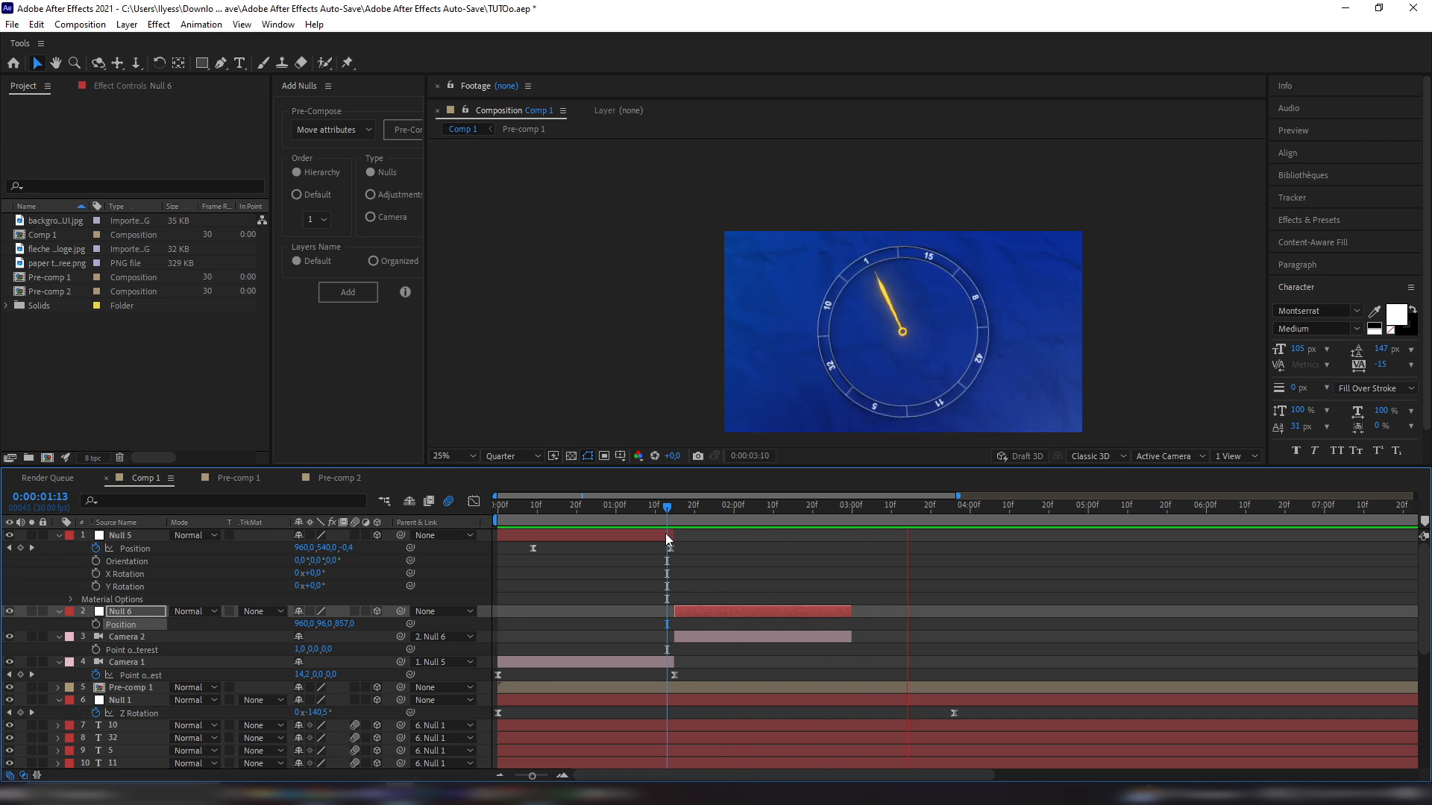
Extend Null 6 and Camera 2 to about 0:00:04:13, and set Null 6's Z Rotation to -23° at 0:00:03:12
drag(851, 636, 1026, 623)
drag(838, 504, 899, 511)
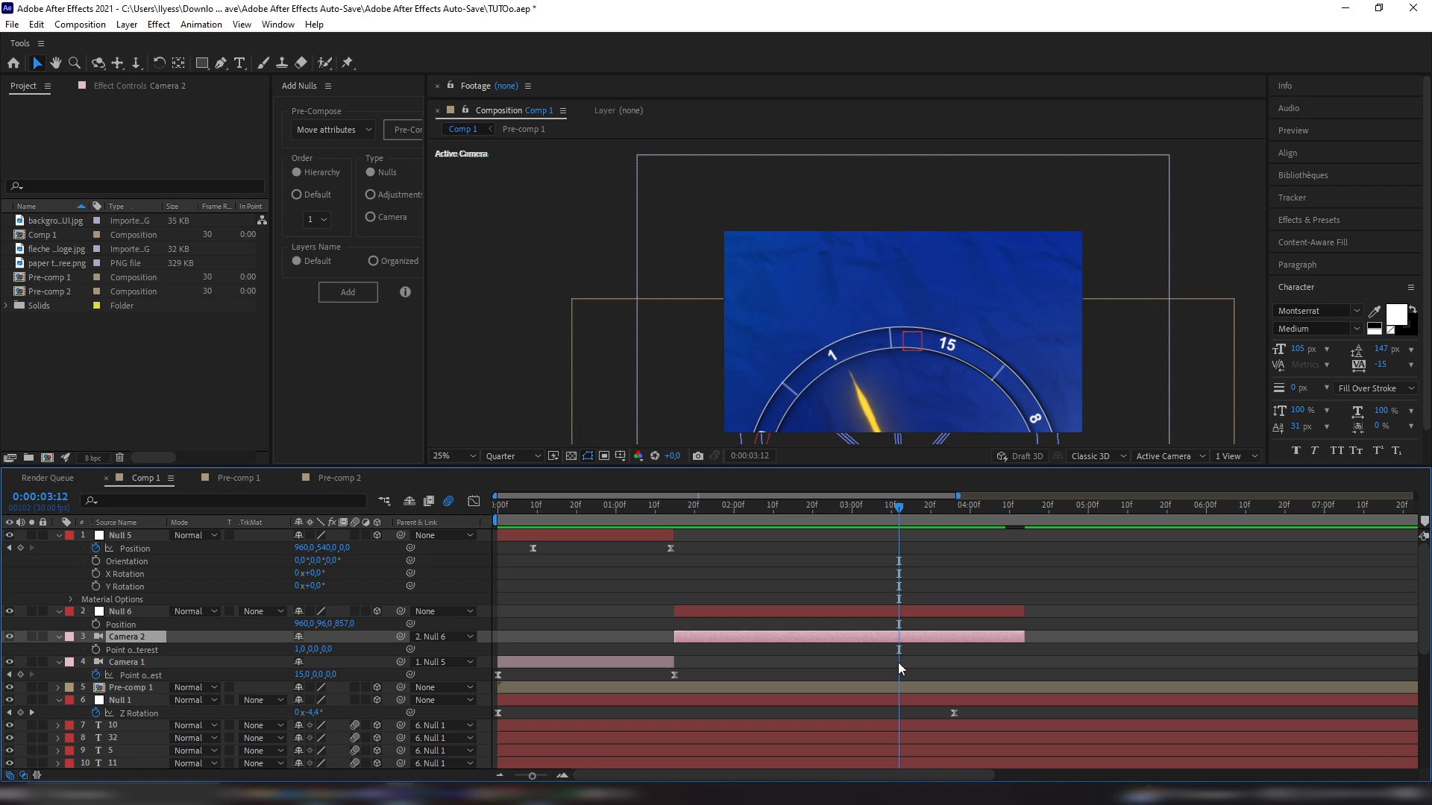
click(899, 616)
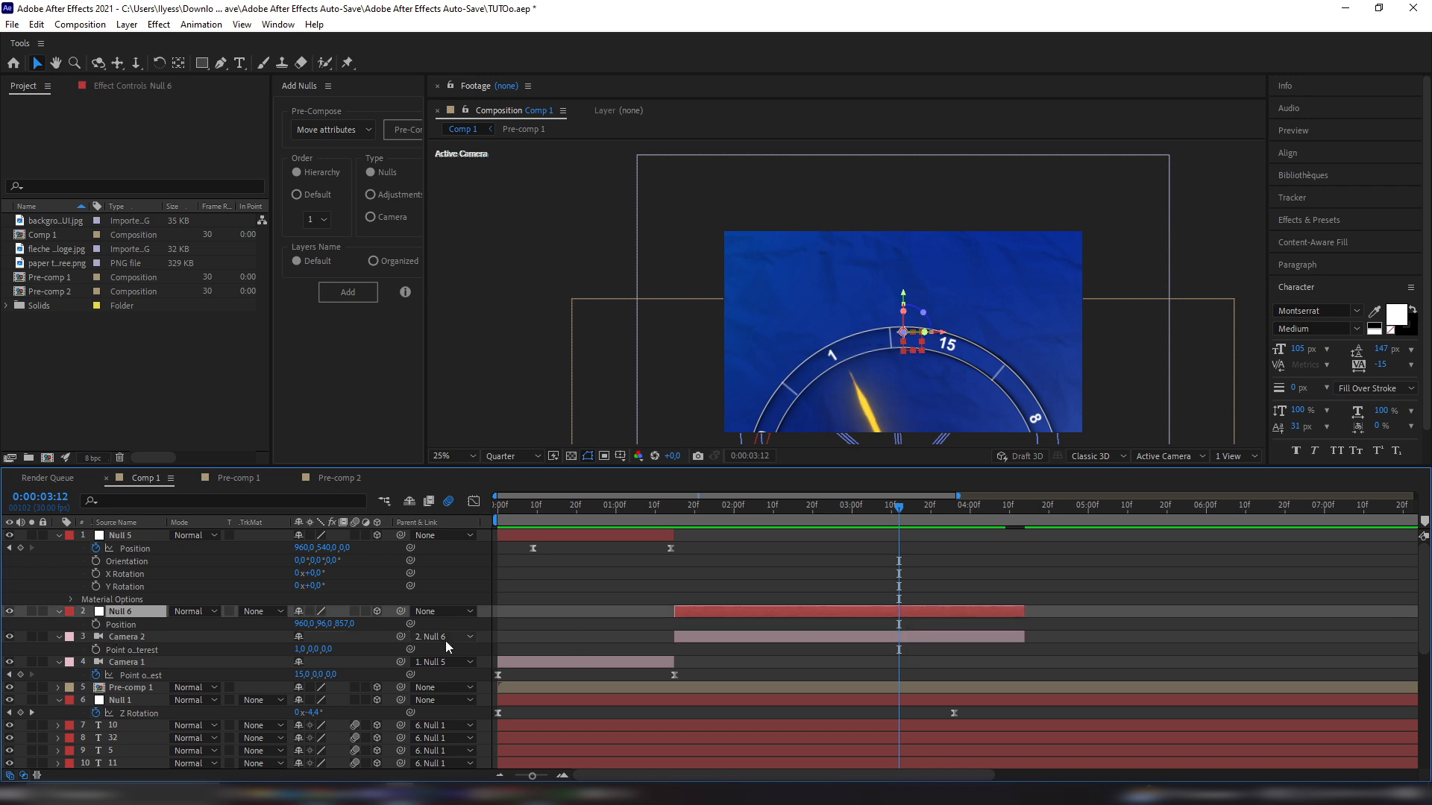
key(r)
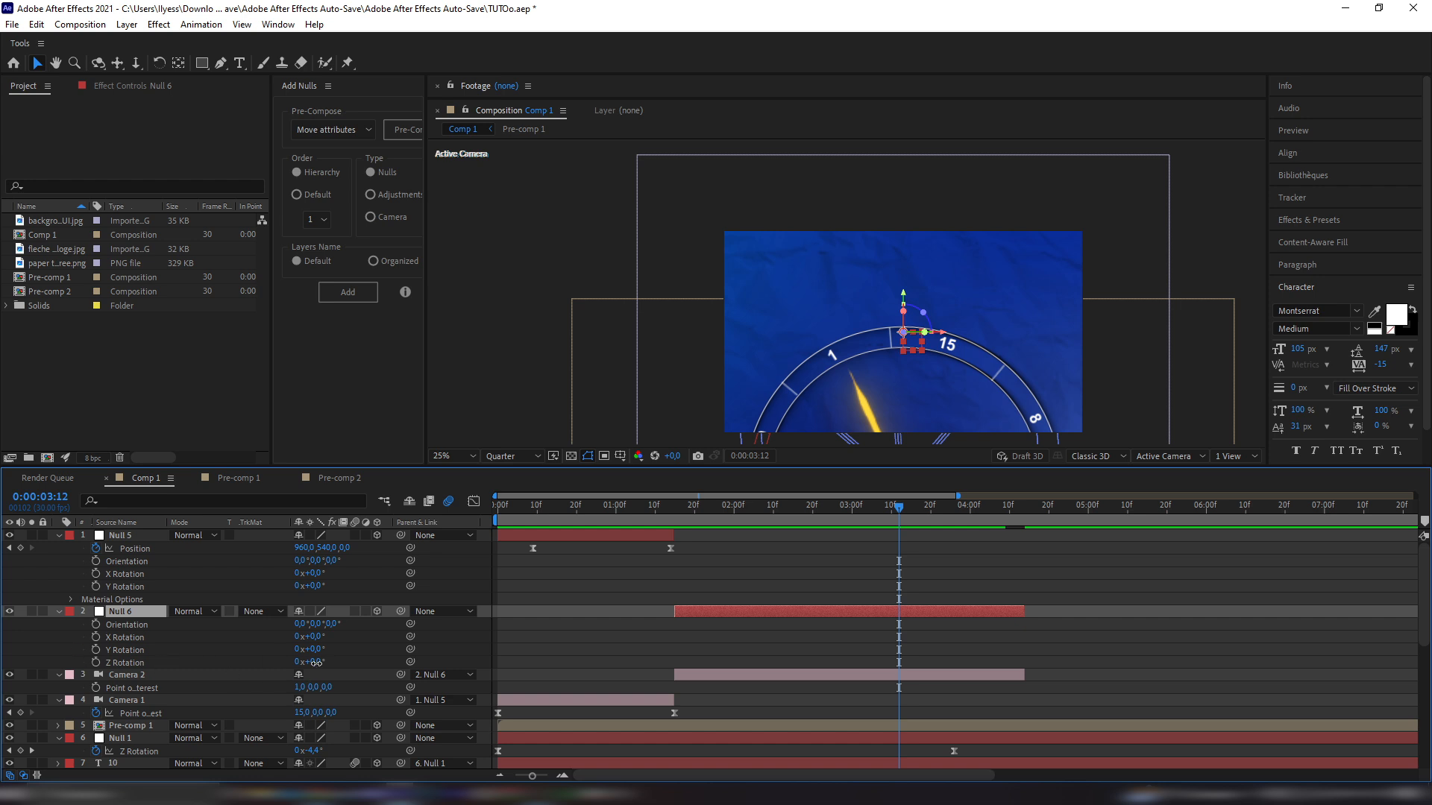
mouse_move(316, 662)
mouse_down()
mouse_move(340, 662)
mouse_move(306, 672)
mouse_up()
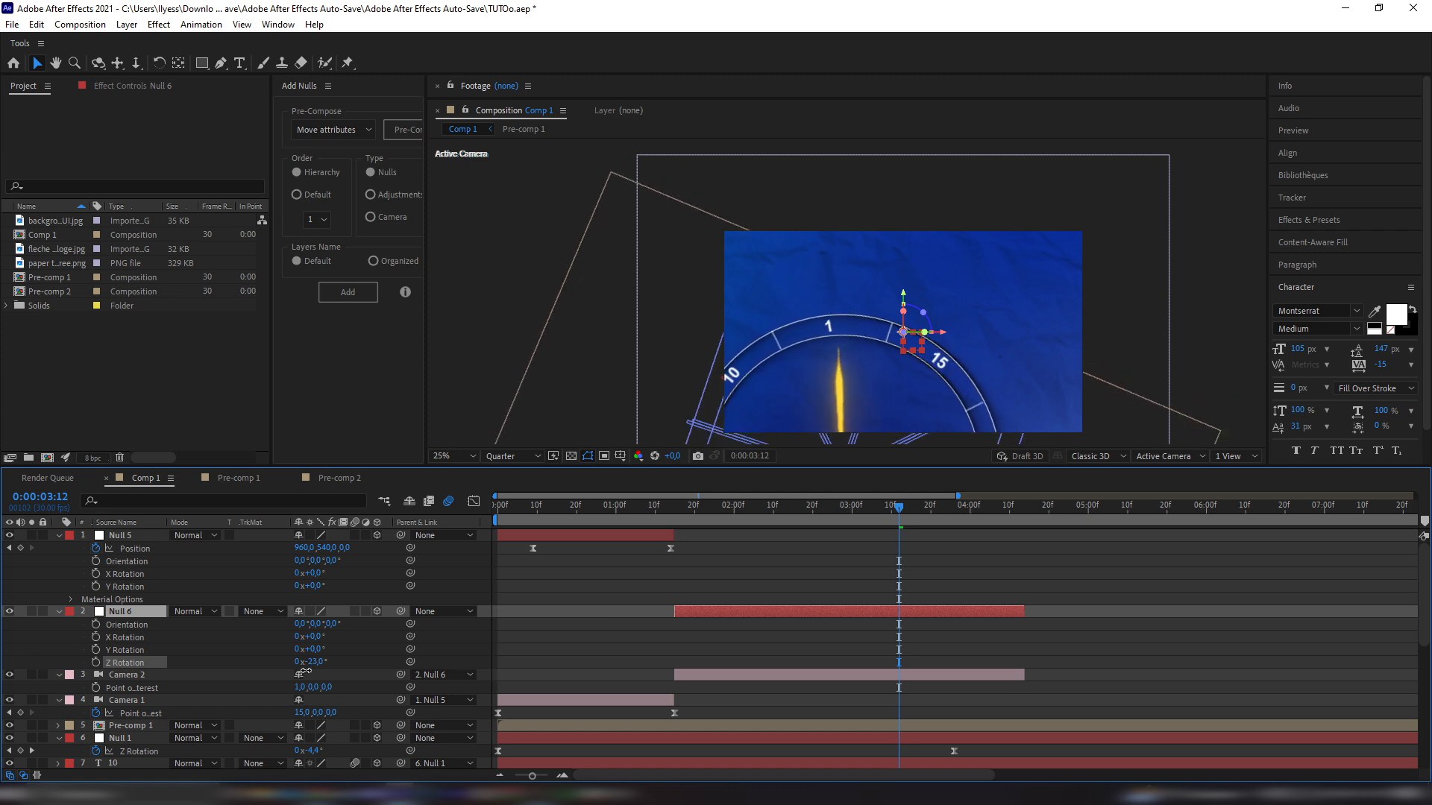
Recenter the tilted dial by setting Null 6's Position to X 791 and Y 130, and preview the animation from 0:00:00:02
key(p)
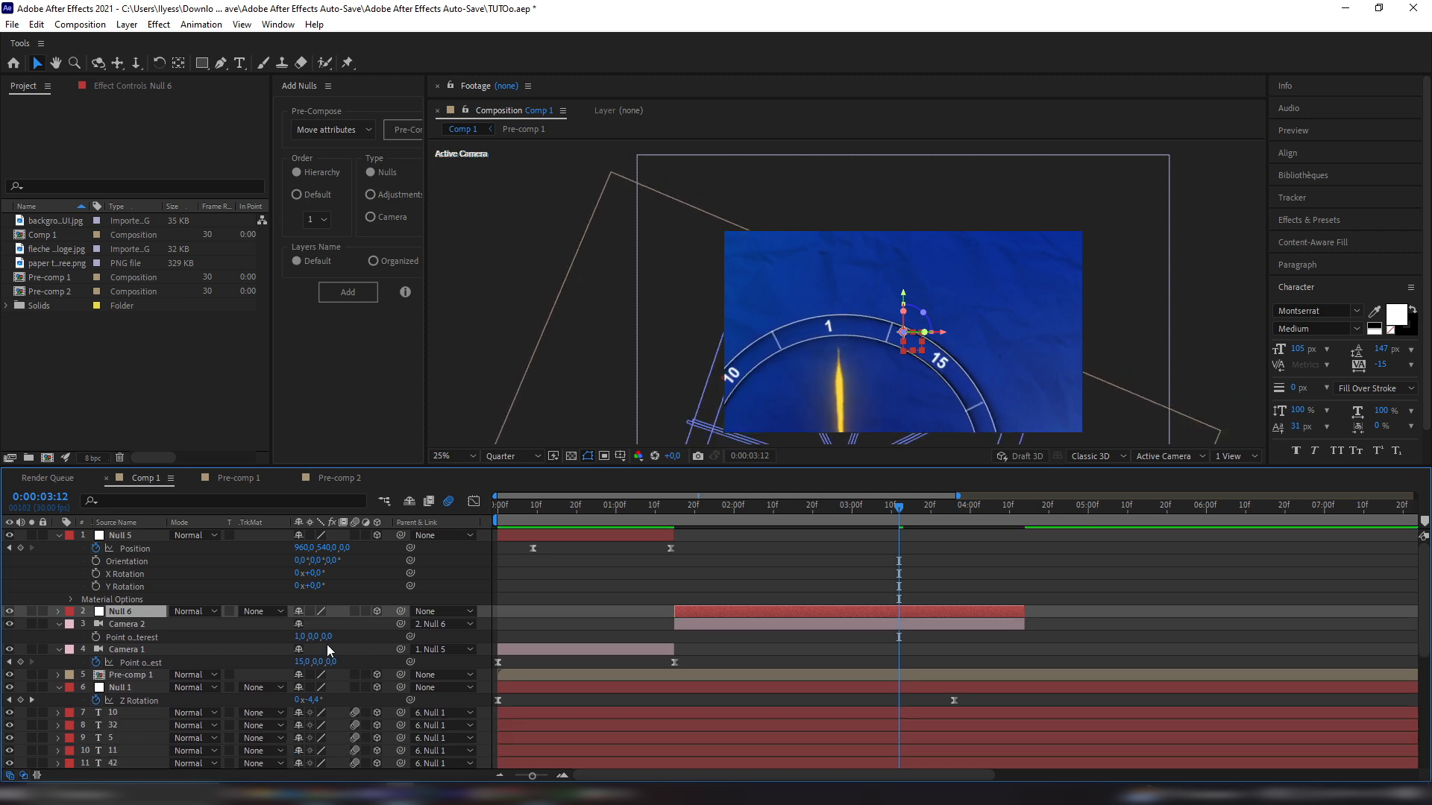
drag(301, 628, 295, 648)
drag(670, 514, 504, 548)
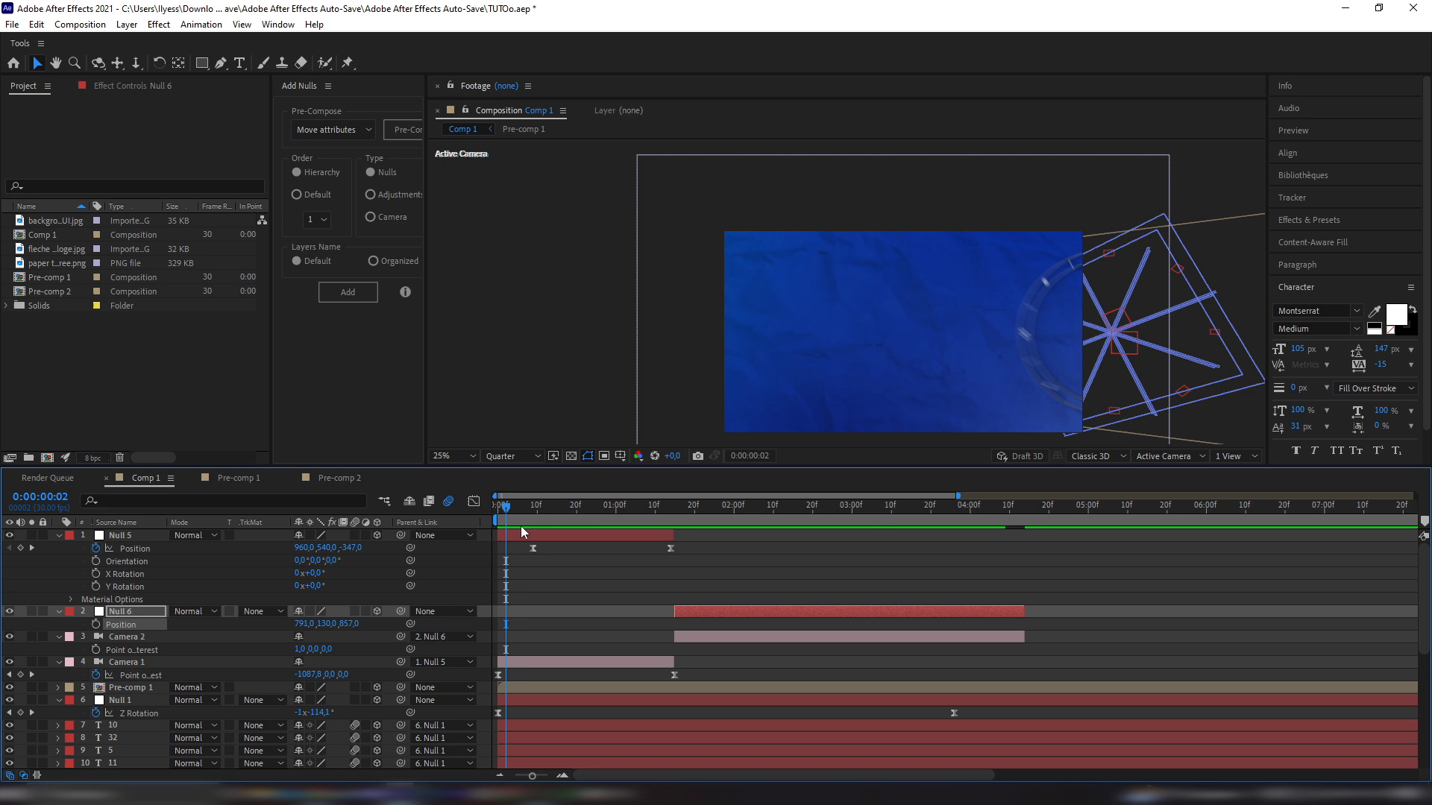
key(space)
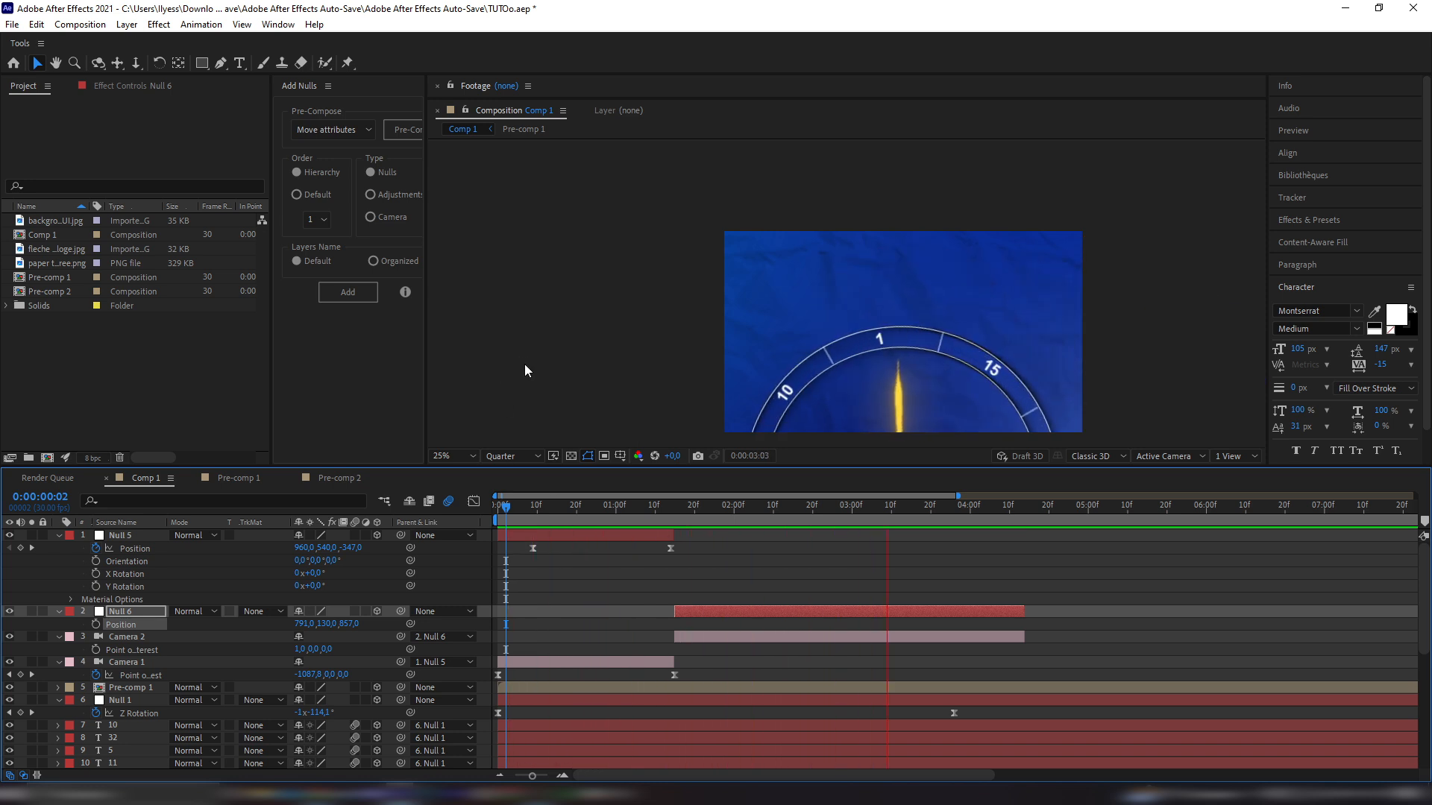
Extend Null 6 and Camera 2 to just past 0:00:07:00, and check the second shot between 0:00:01:22 and 0:00:02:17
drag(811, 505, 1355, 613)
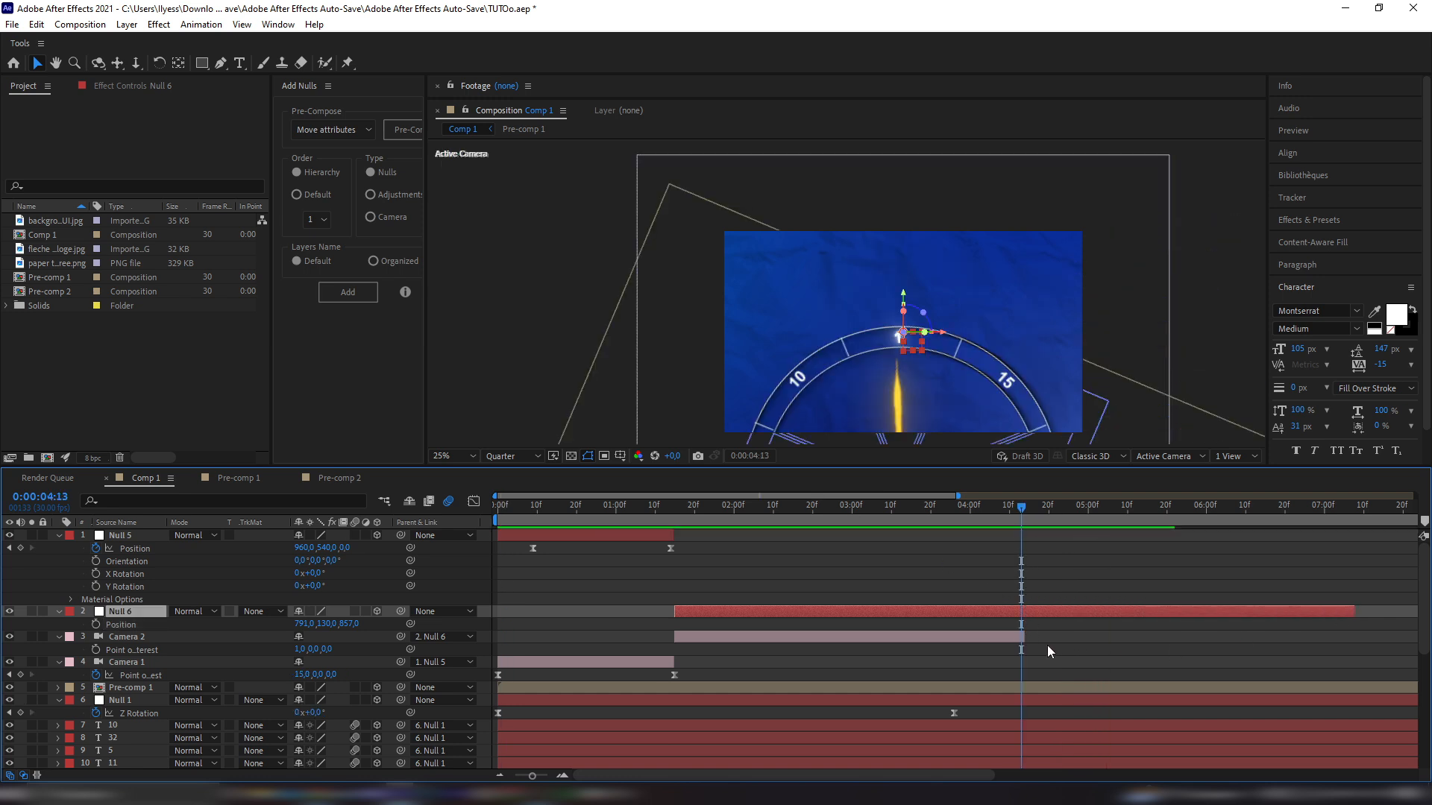
drag(1023, 637, 1360, 628)
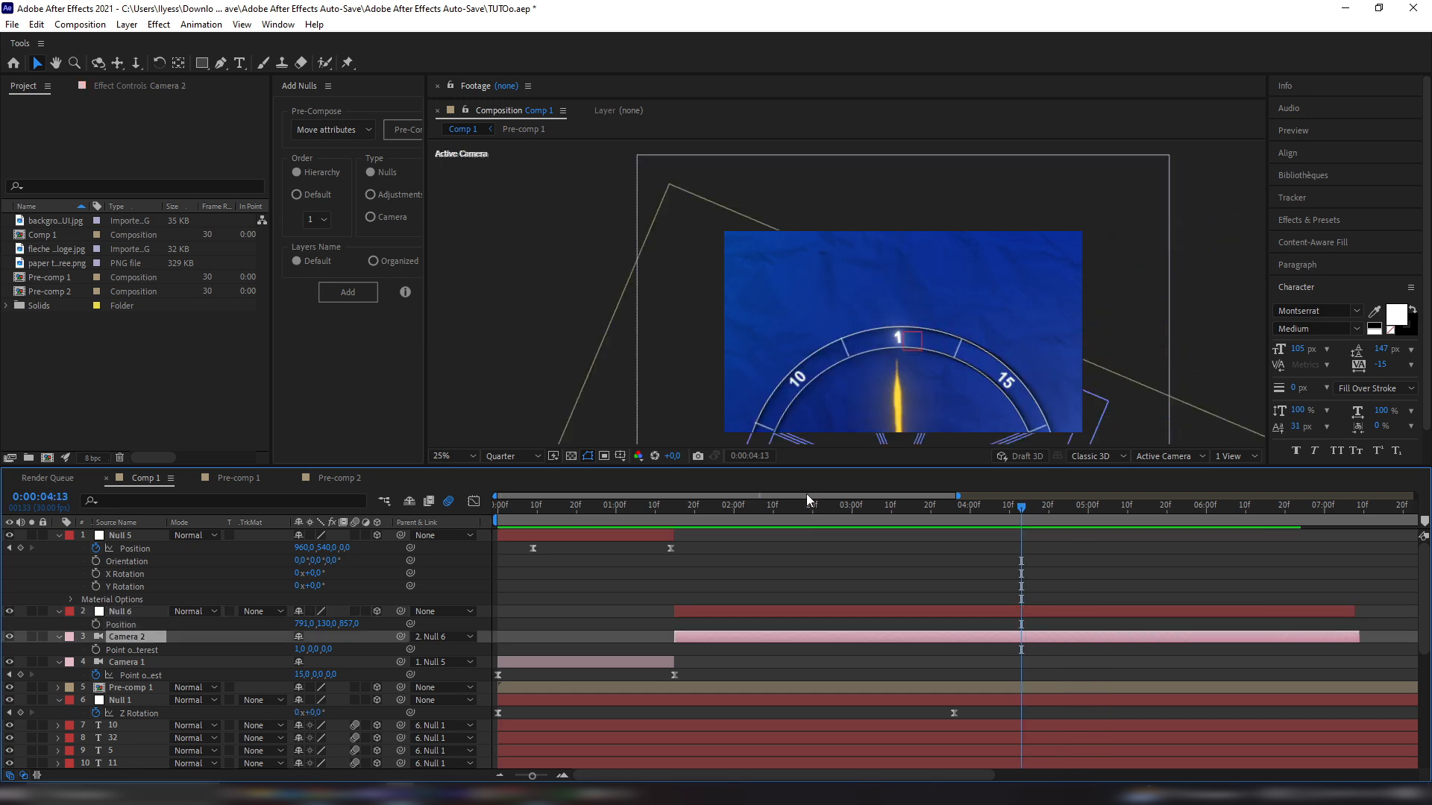
drag(812, 505, 700, 546)
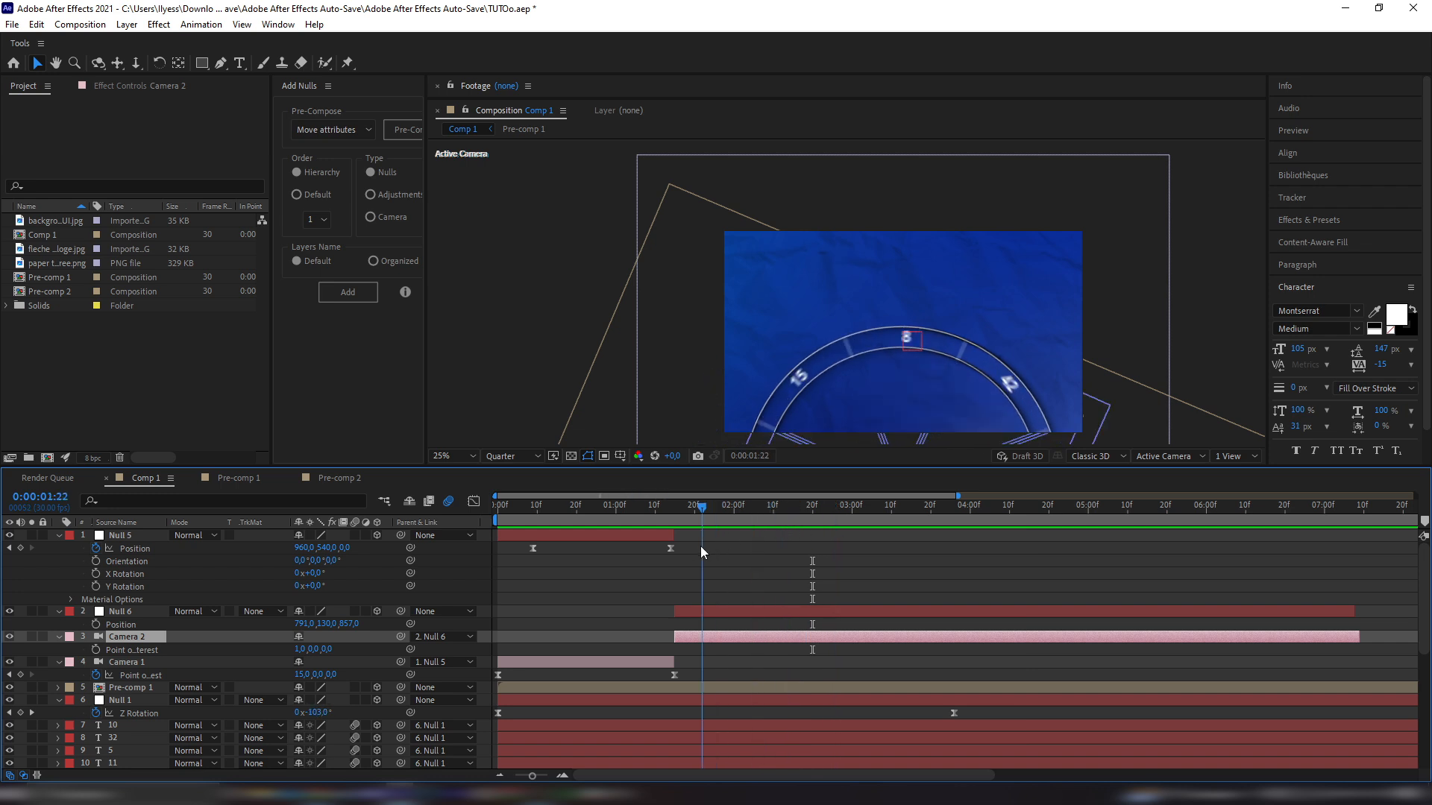
click(797, 514)
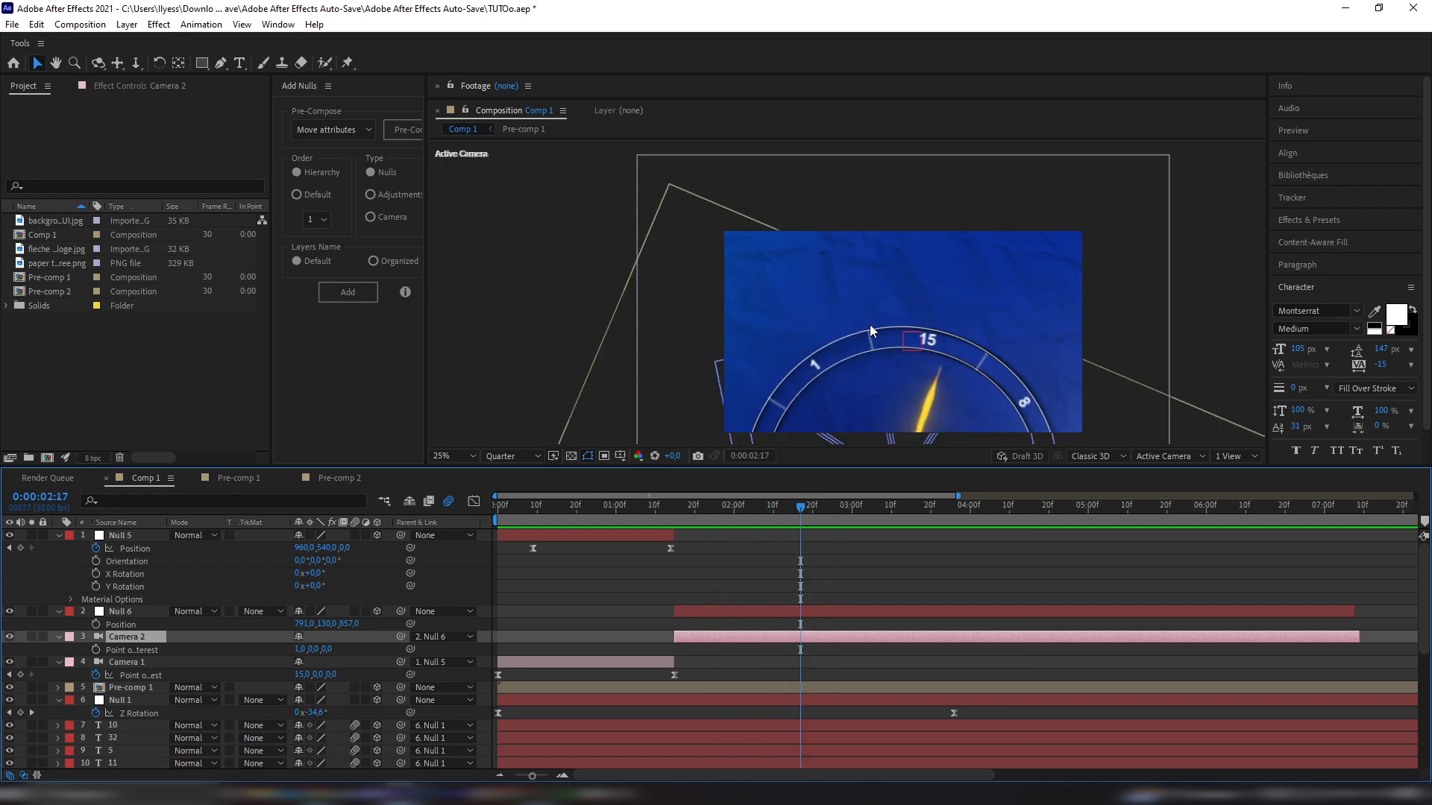
Add a text layer reading "The" above the dial at 0:00:02:23, and save the project
click(823, 508)
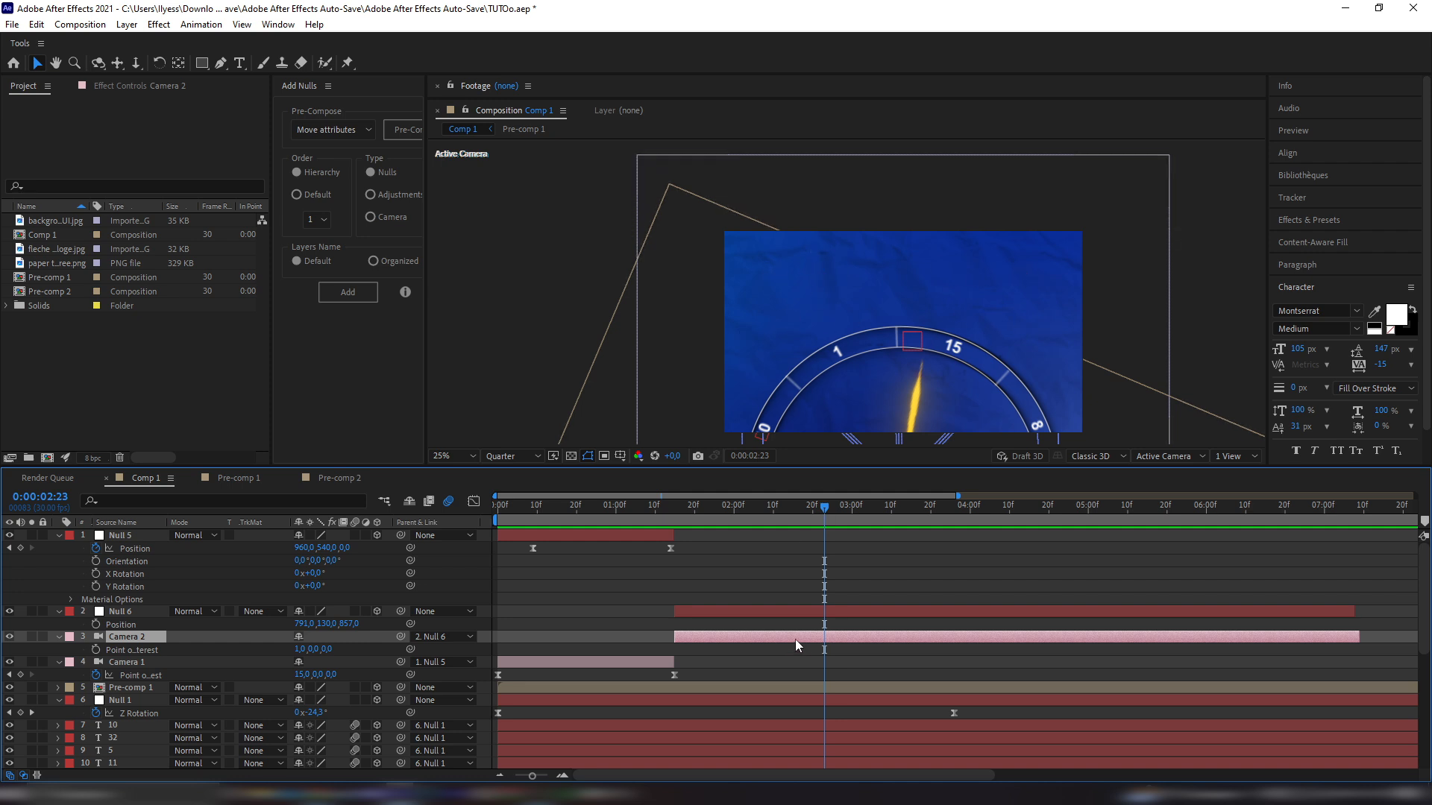
click(834, 617)
click(558, 363)
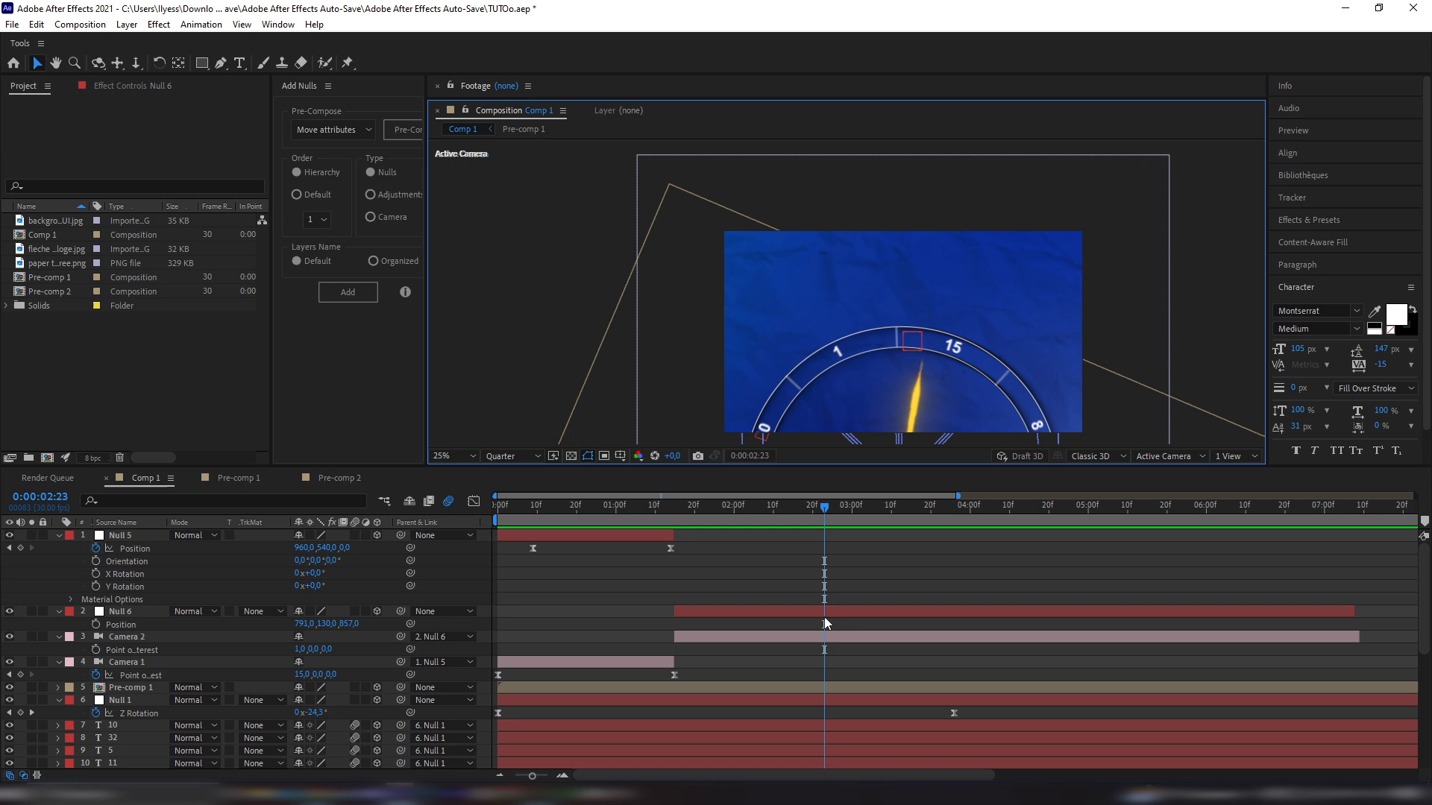
click(820, 265)
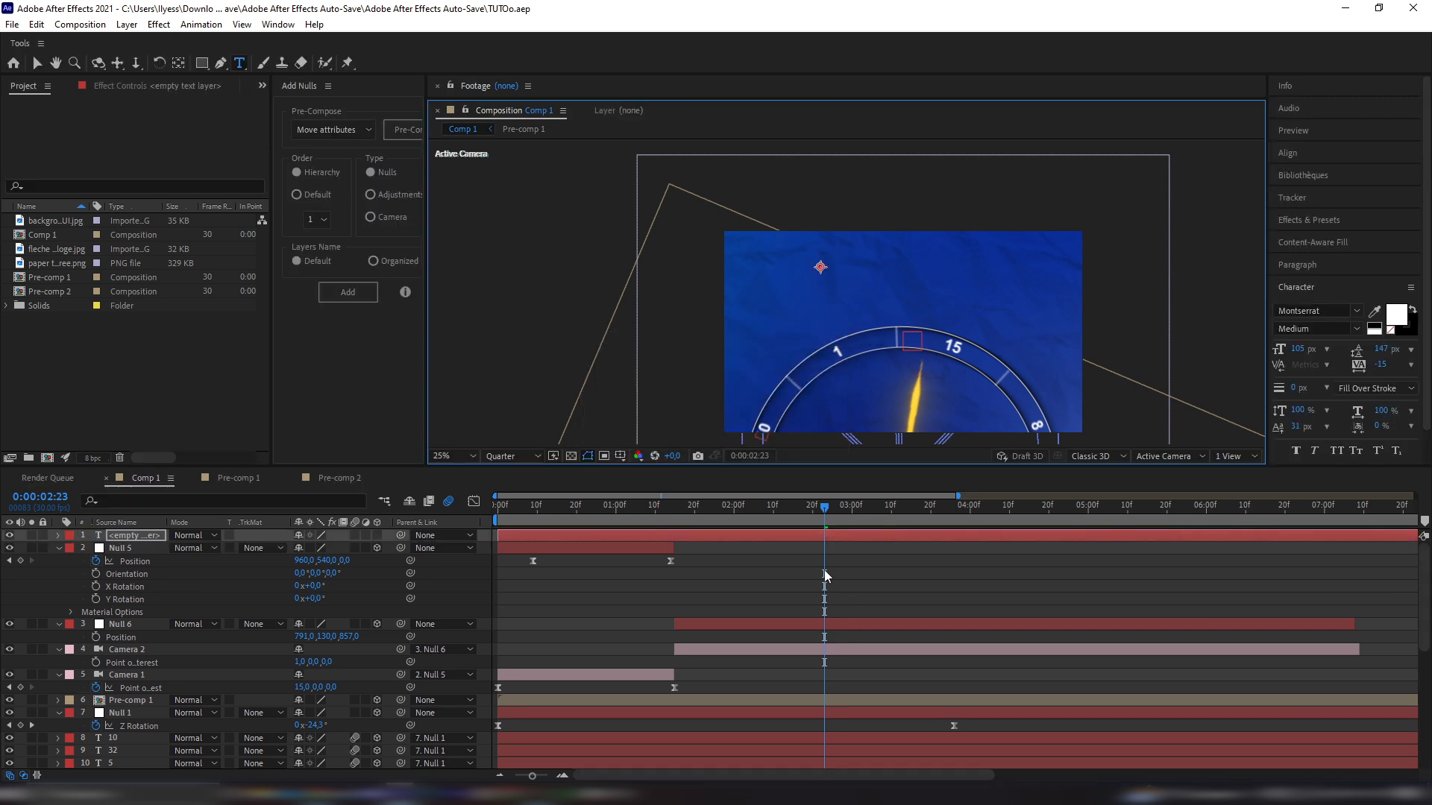
key(ctrl+s)
text(The)
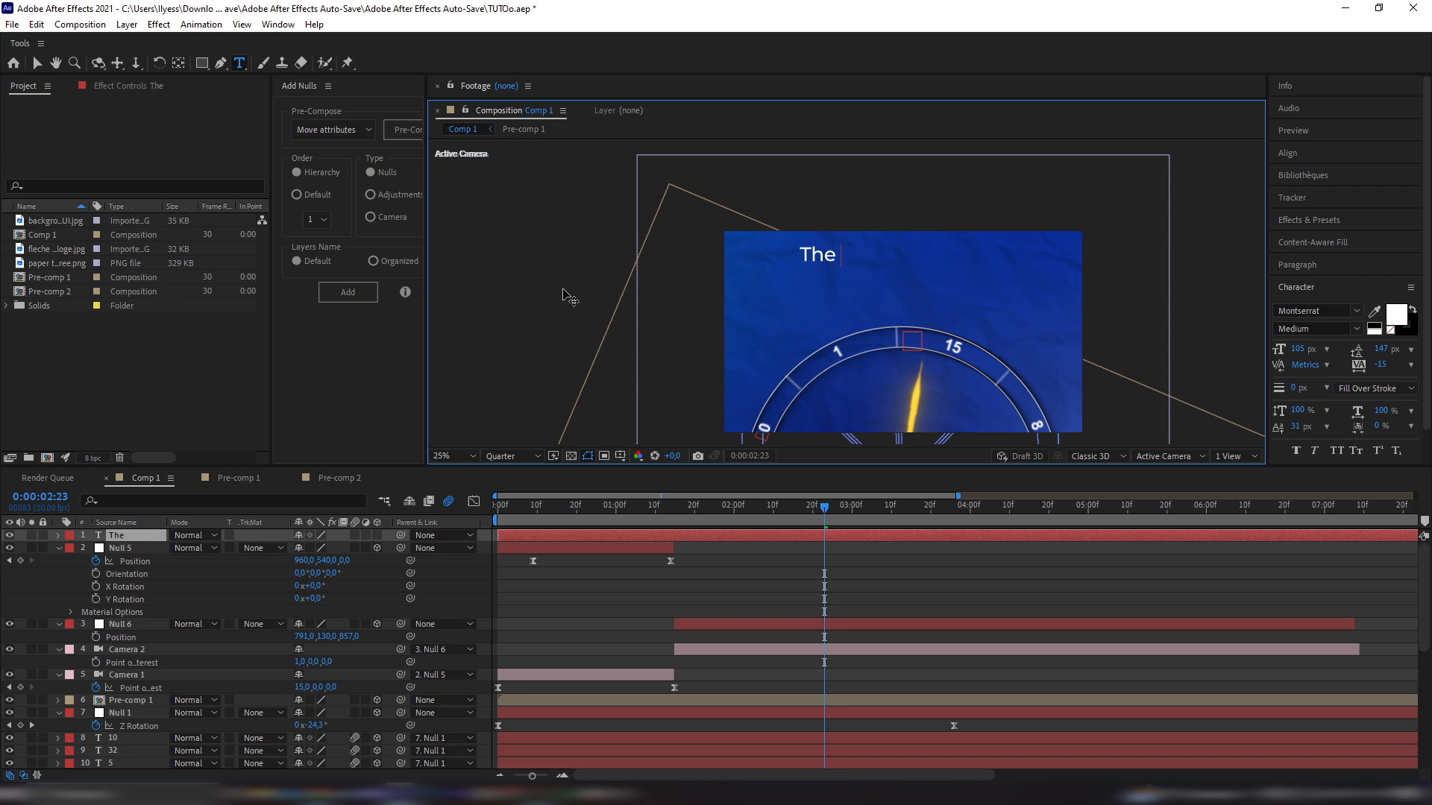
key(BackSpace)
Duplicate the "The" text layer, place the copy diagonally below the original, and change its text to "Best"
click(836, 537)
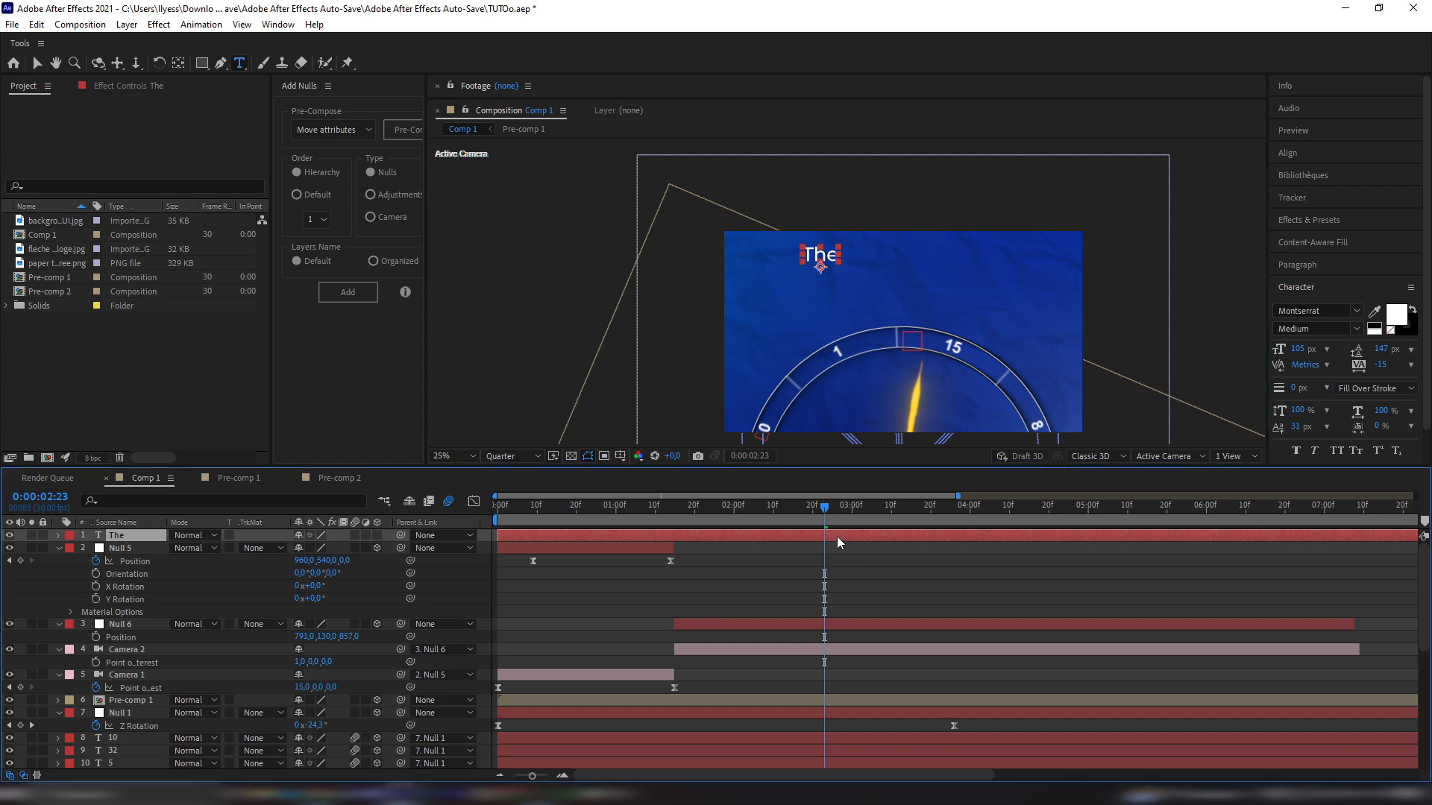
key(ctrl+d)
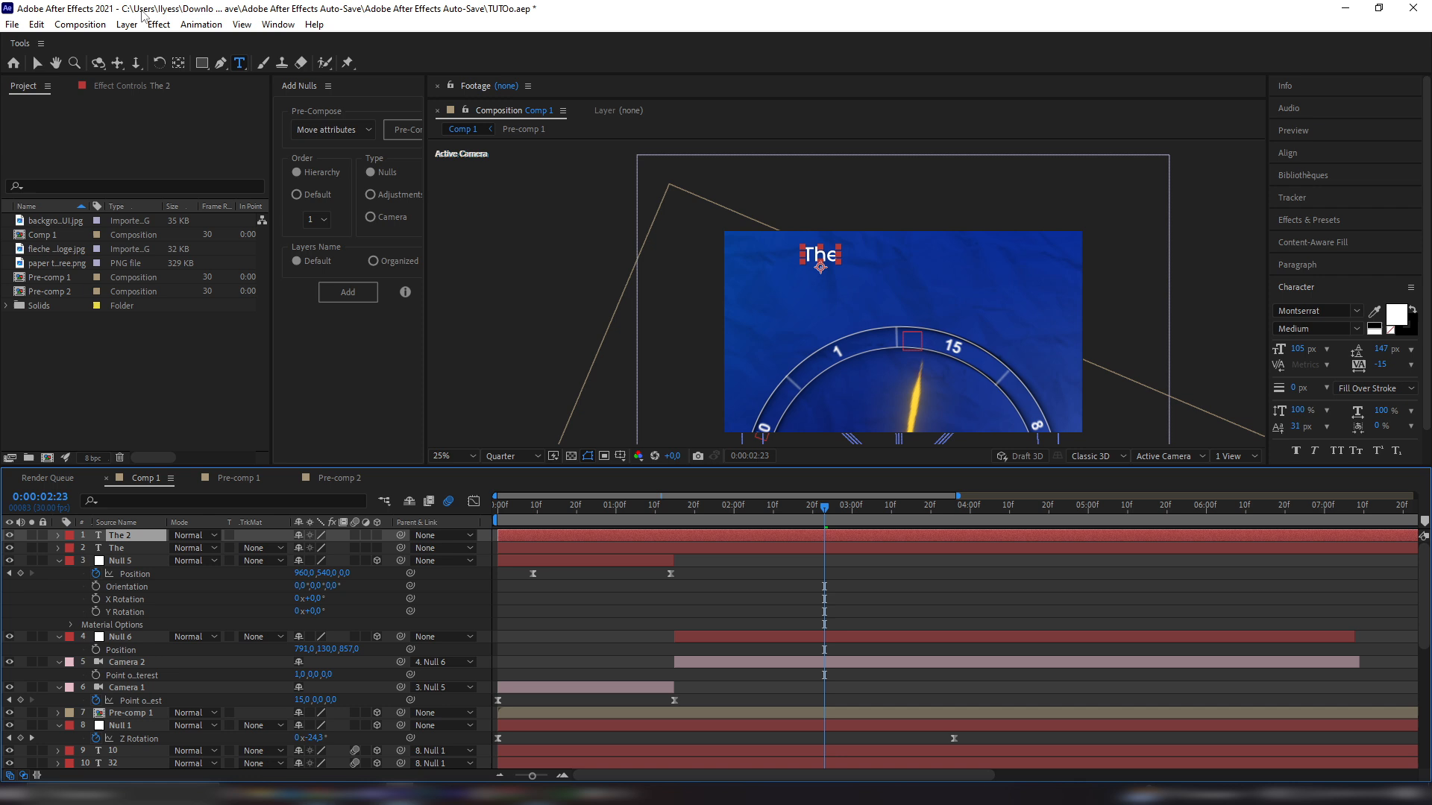
click(38, 63)
drag(839, 260, 867, 287)
double_click(864, 282)
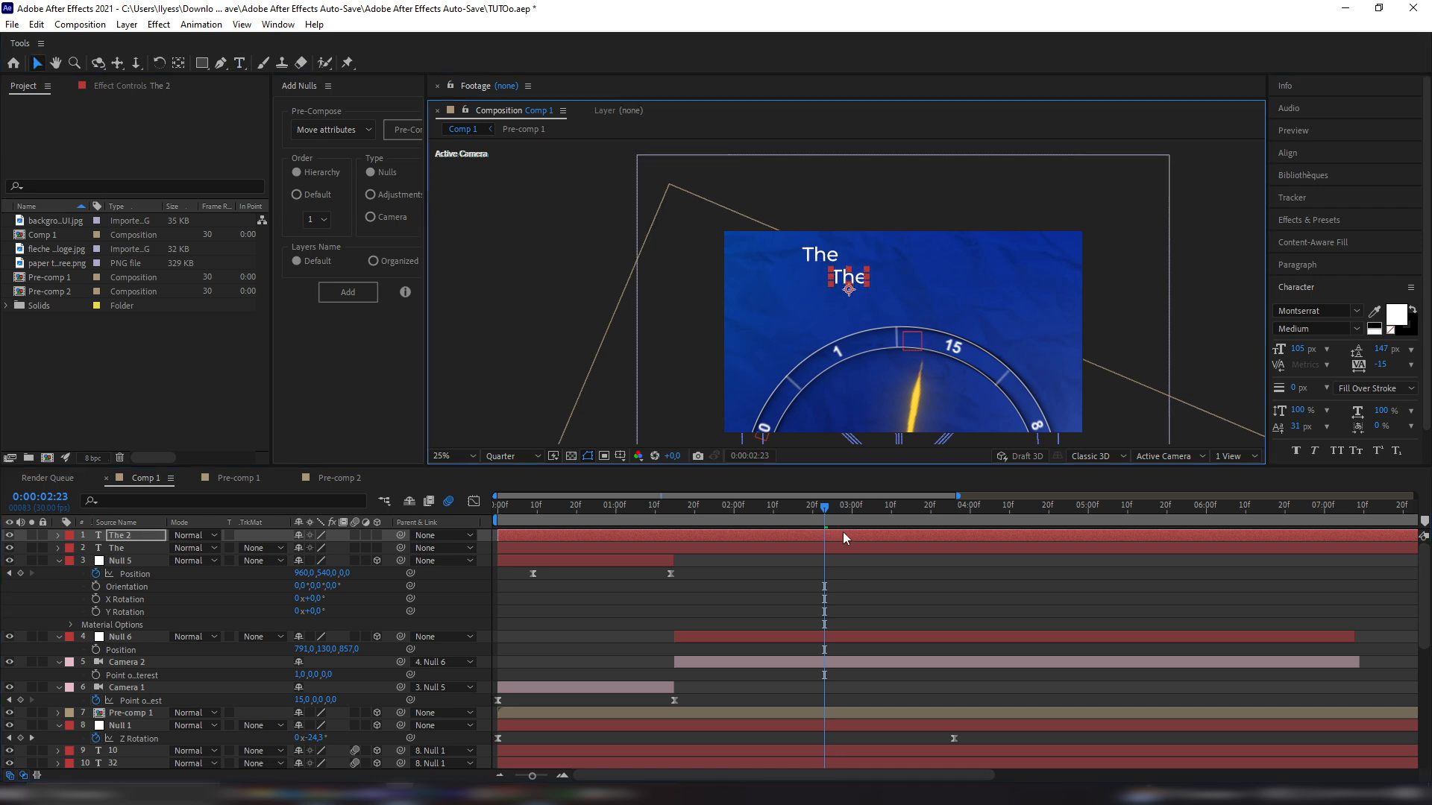
text(Best)
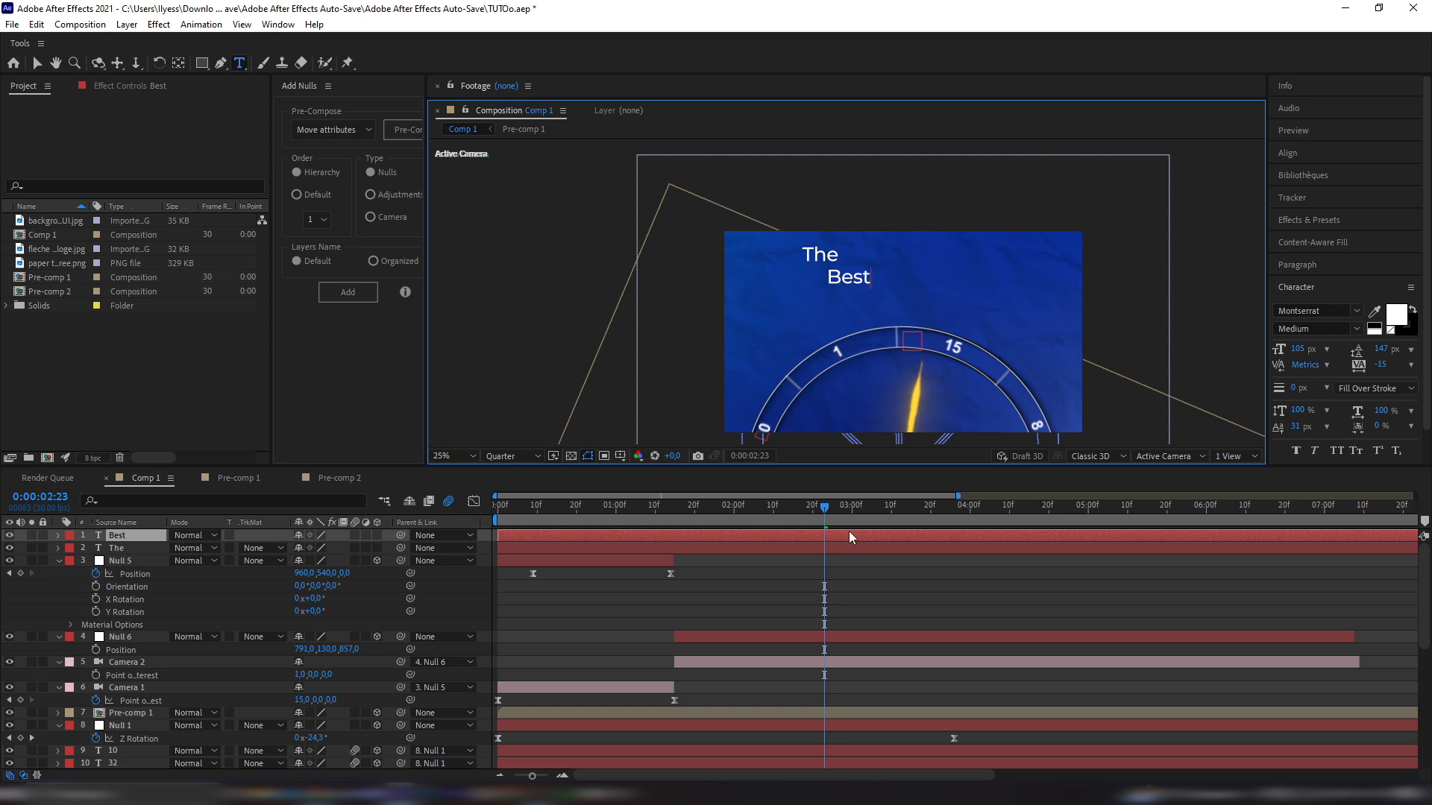
key(ctrl+a)
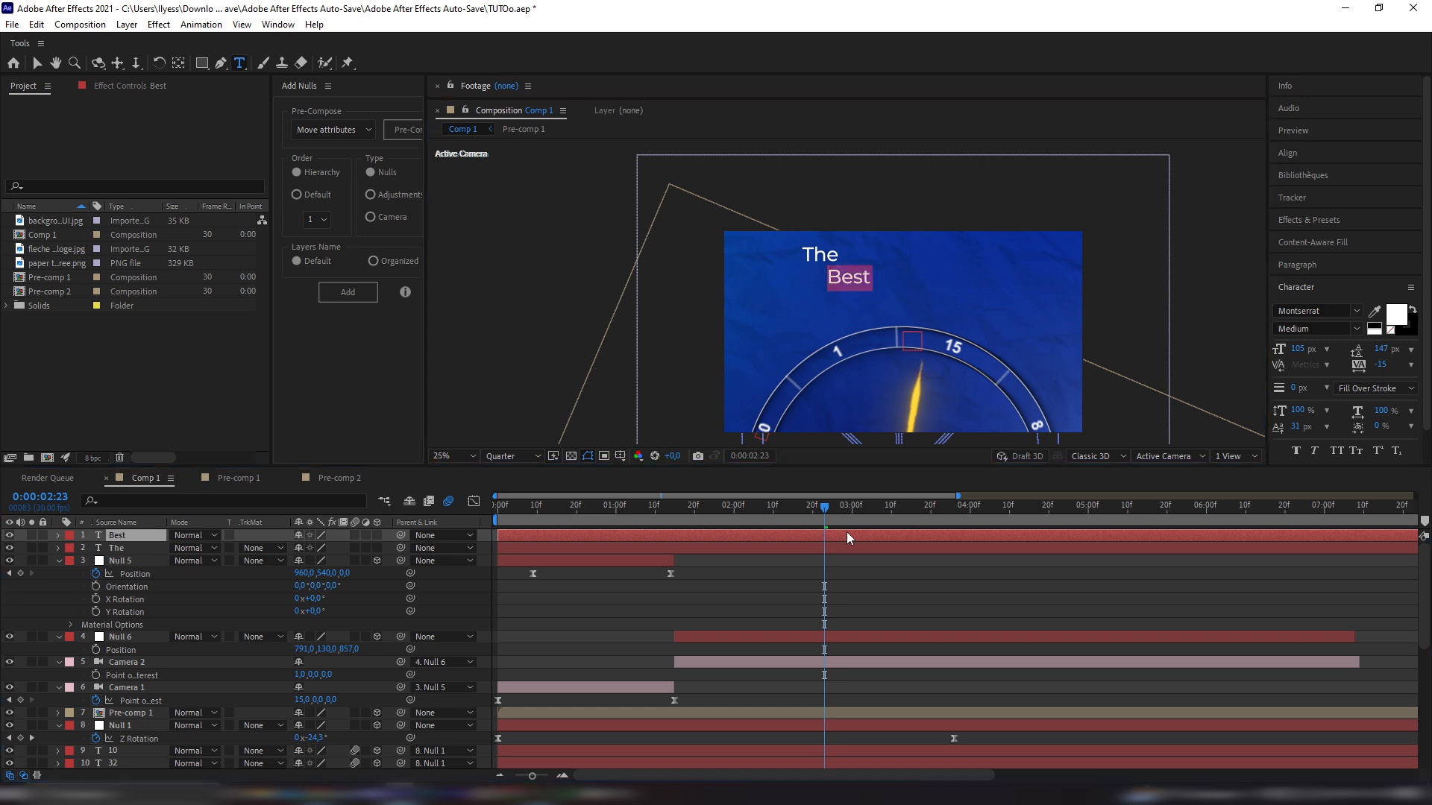
key(Escape)
Duplicate the "Best" text layer, place the copy diagonally below it, and change its text to "Editor"
key(ctrl+d)
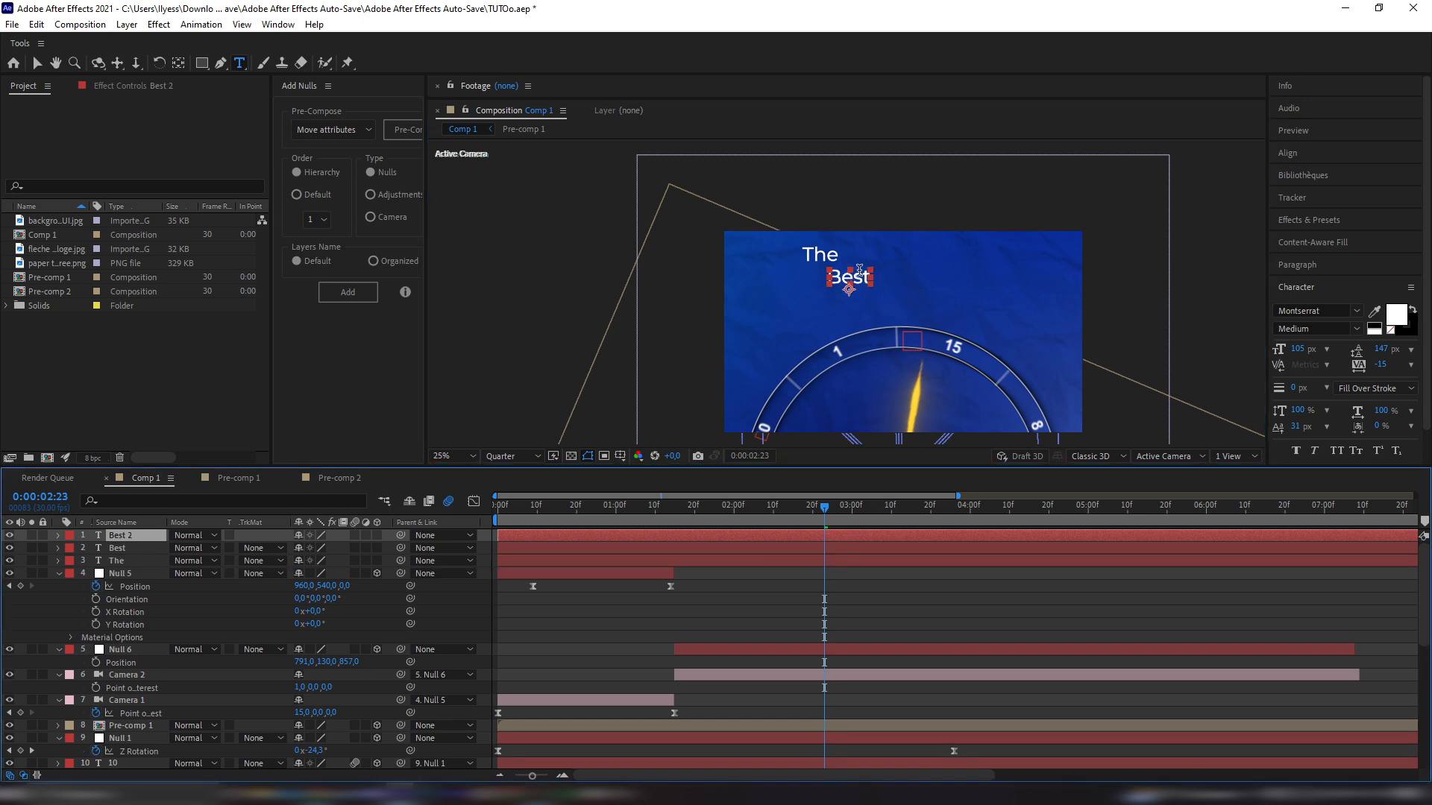
click(37, 63)
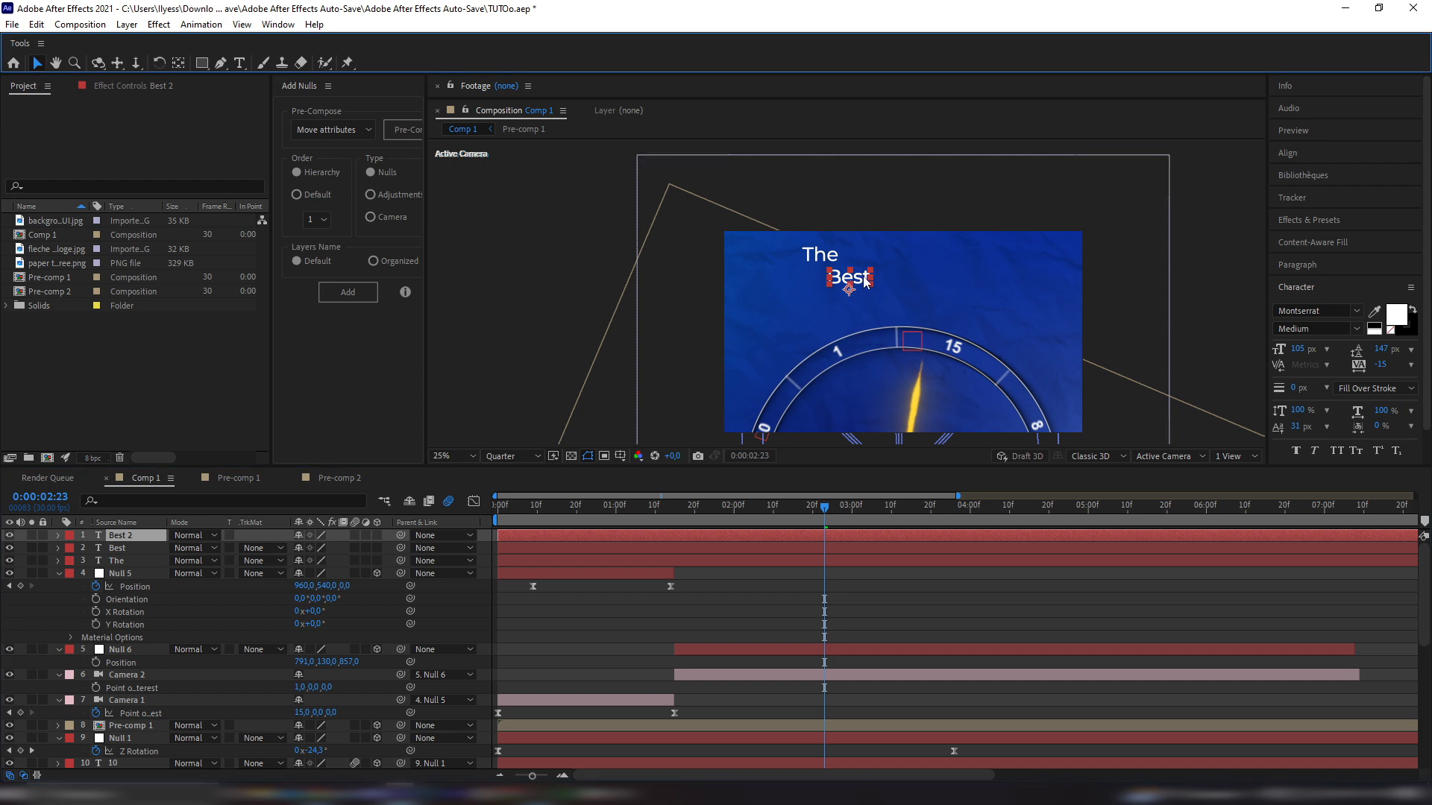
drag(877, 288, 908, 312)
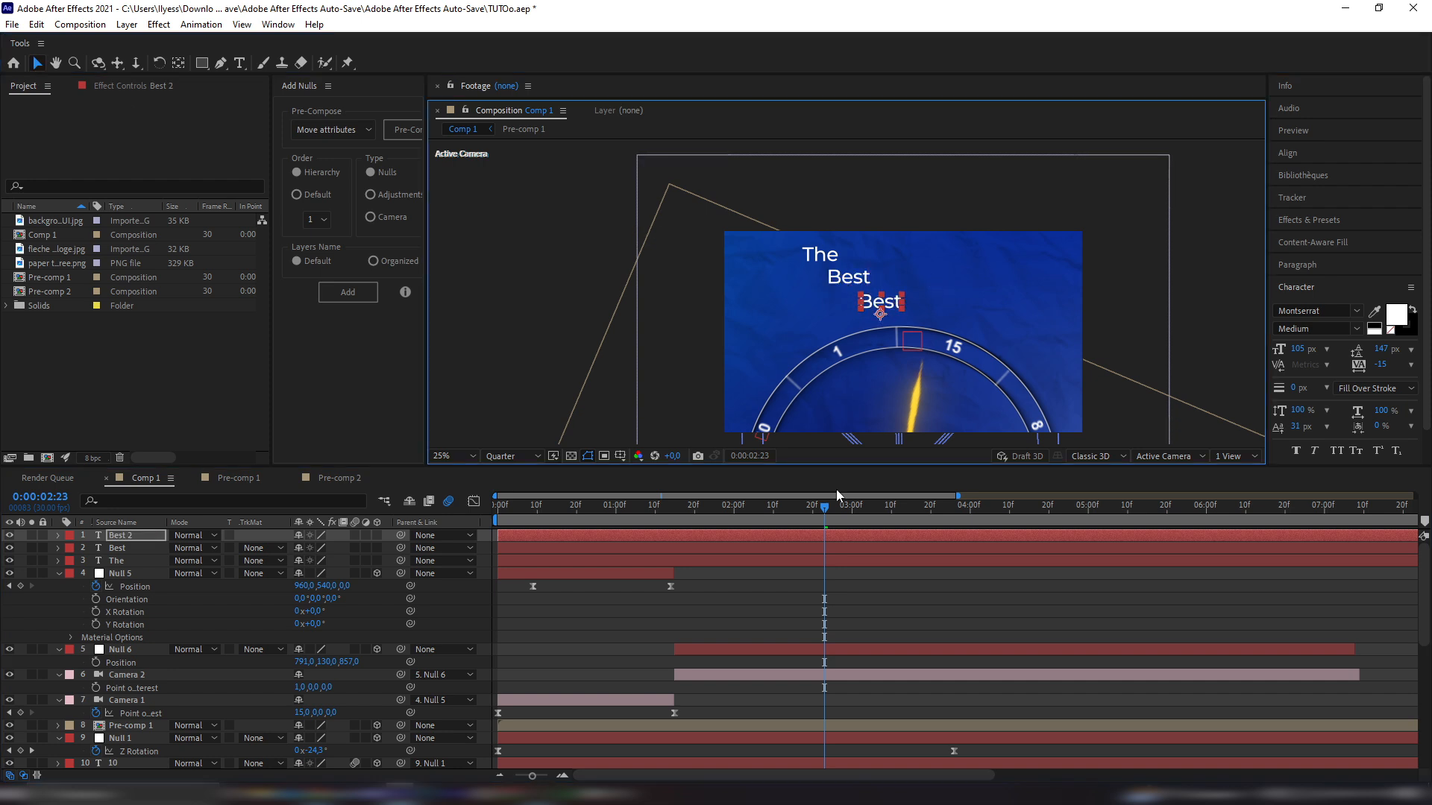
double_click(840, 531)
text(Edi)
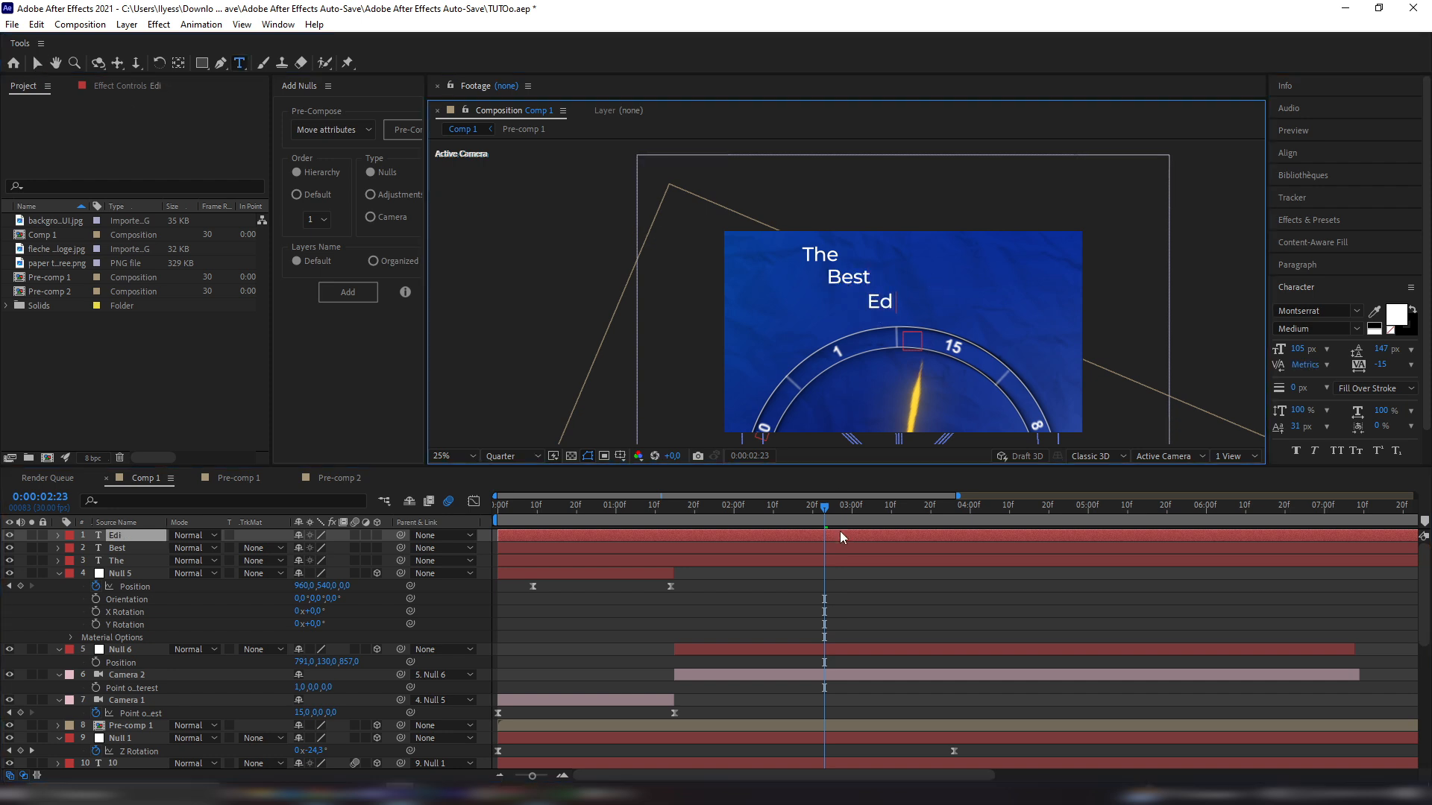
text(tor)
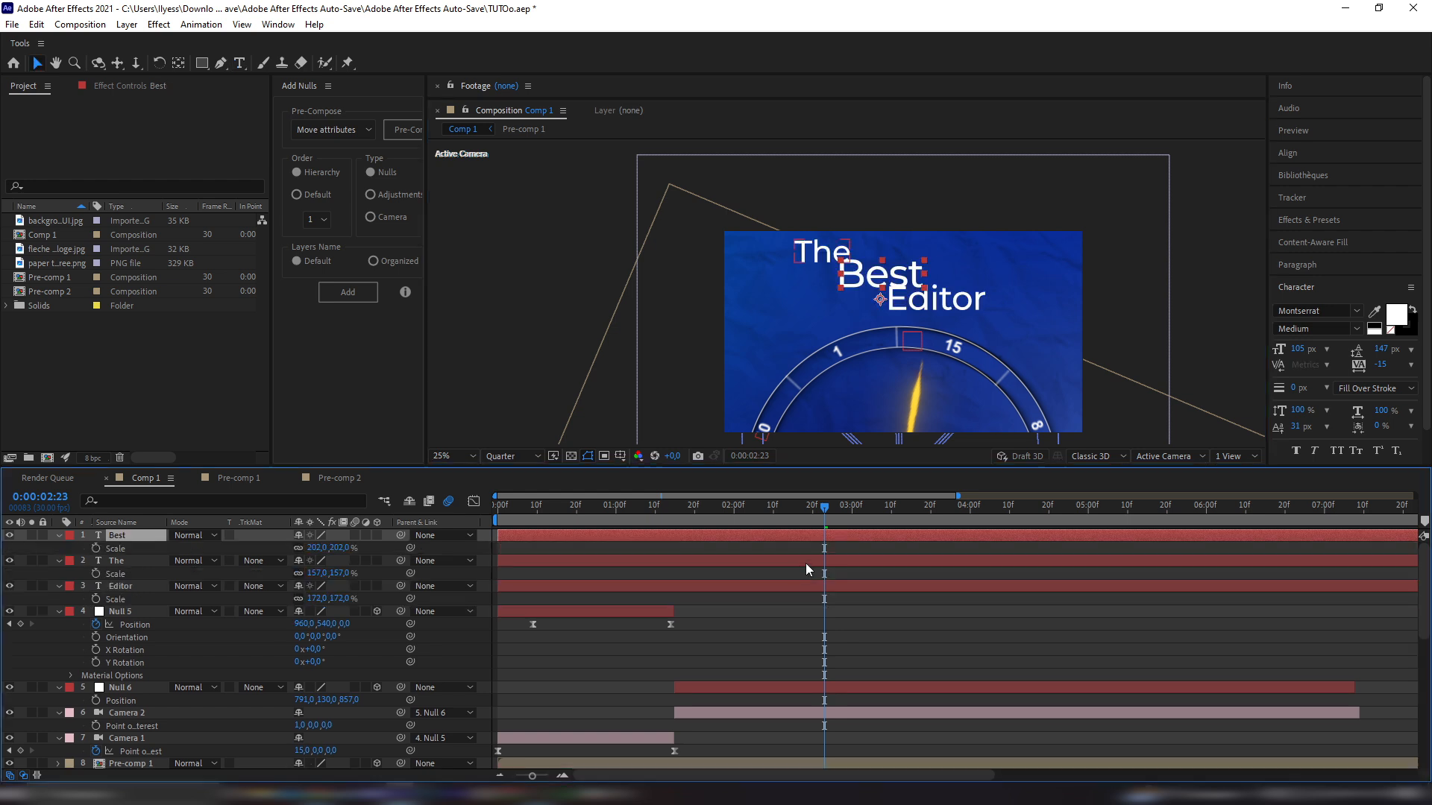
Set the font of the "The" text layer to Arial
click(805, 561)
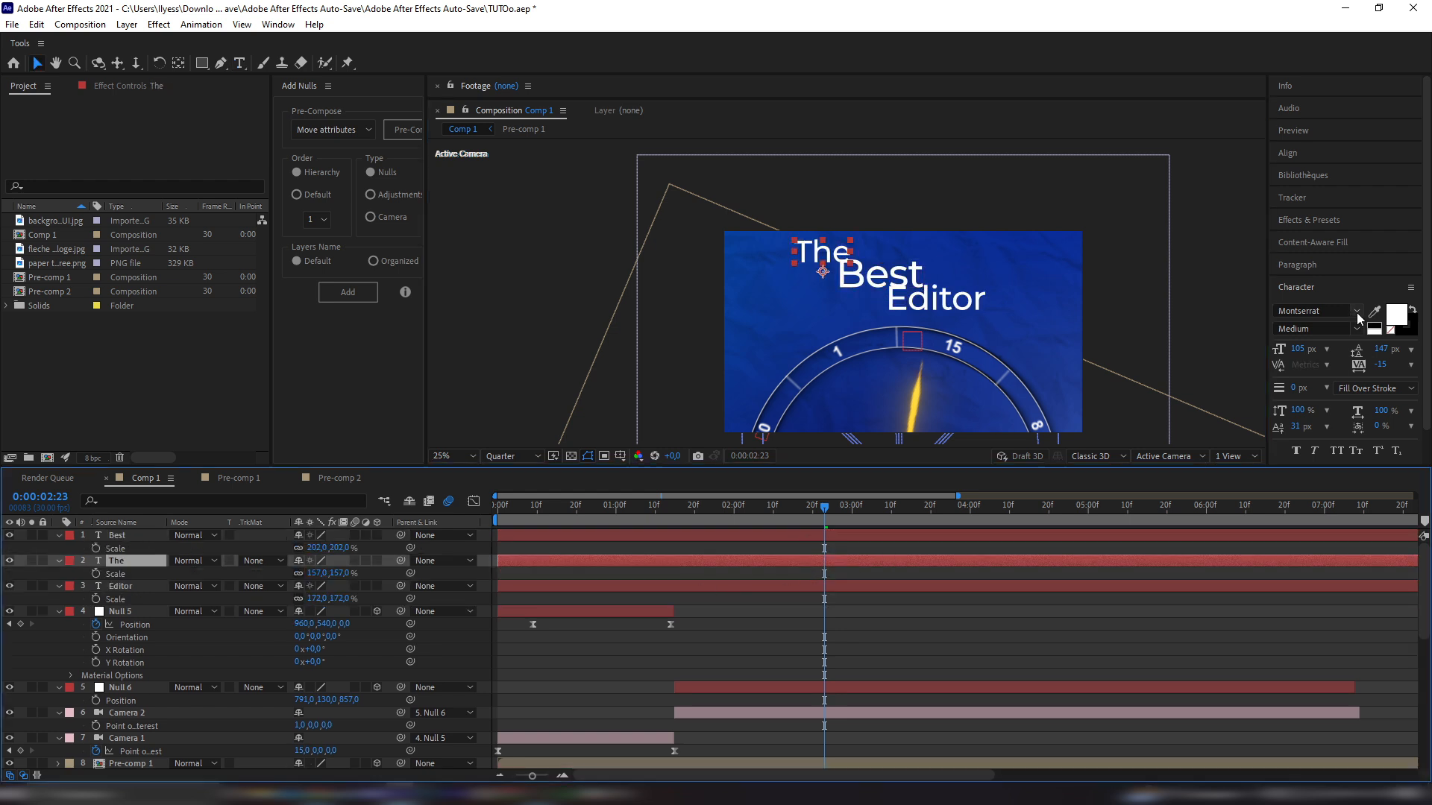
click(1321, 311)
text(aria)
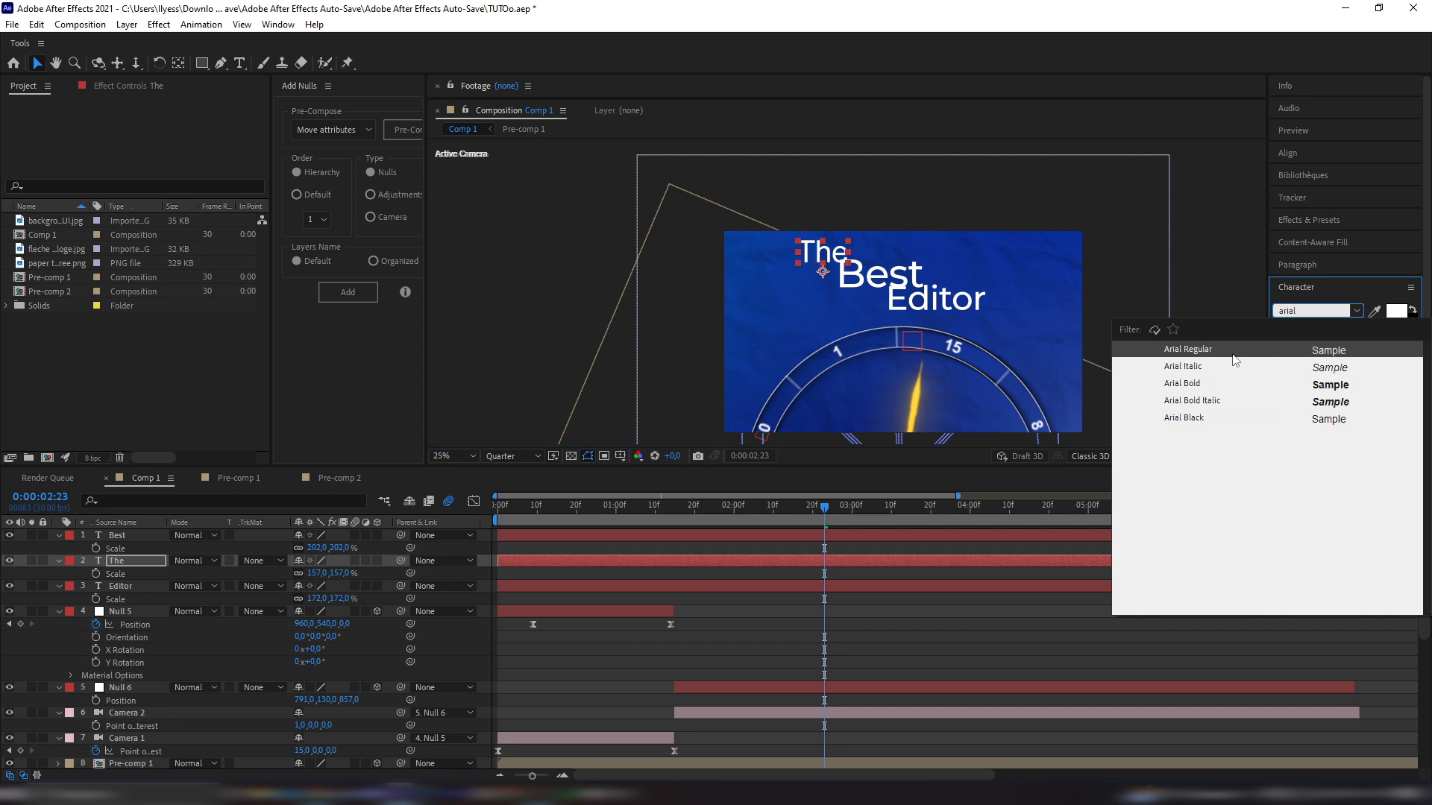
text(l)
click(1259, 349)
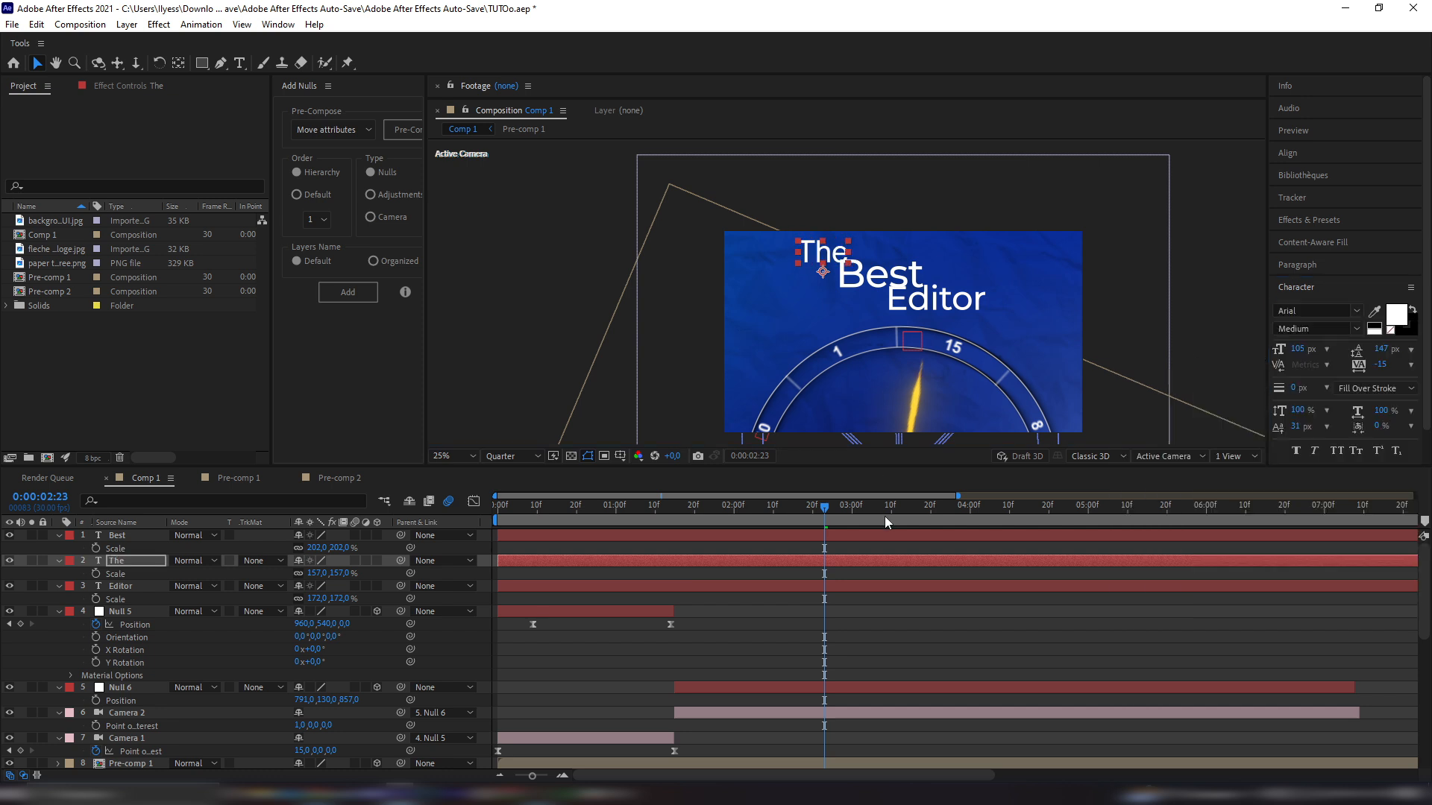
Set the "Best" text layer in Vivaldi Italic, and undo the last two edits to the lettering
click(871, 537)
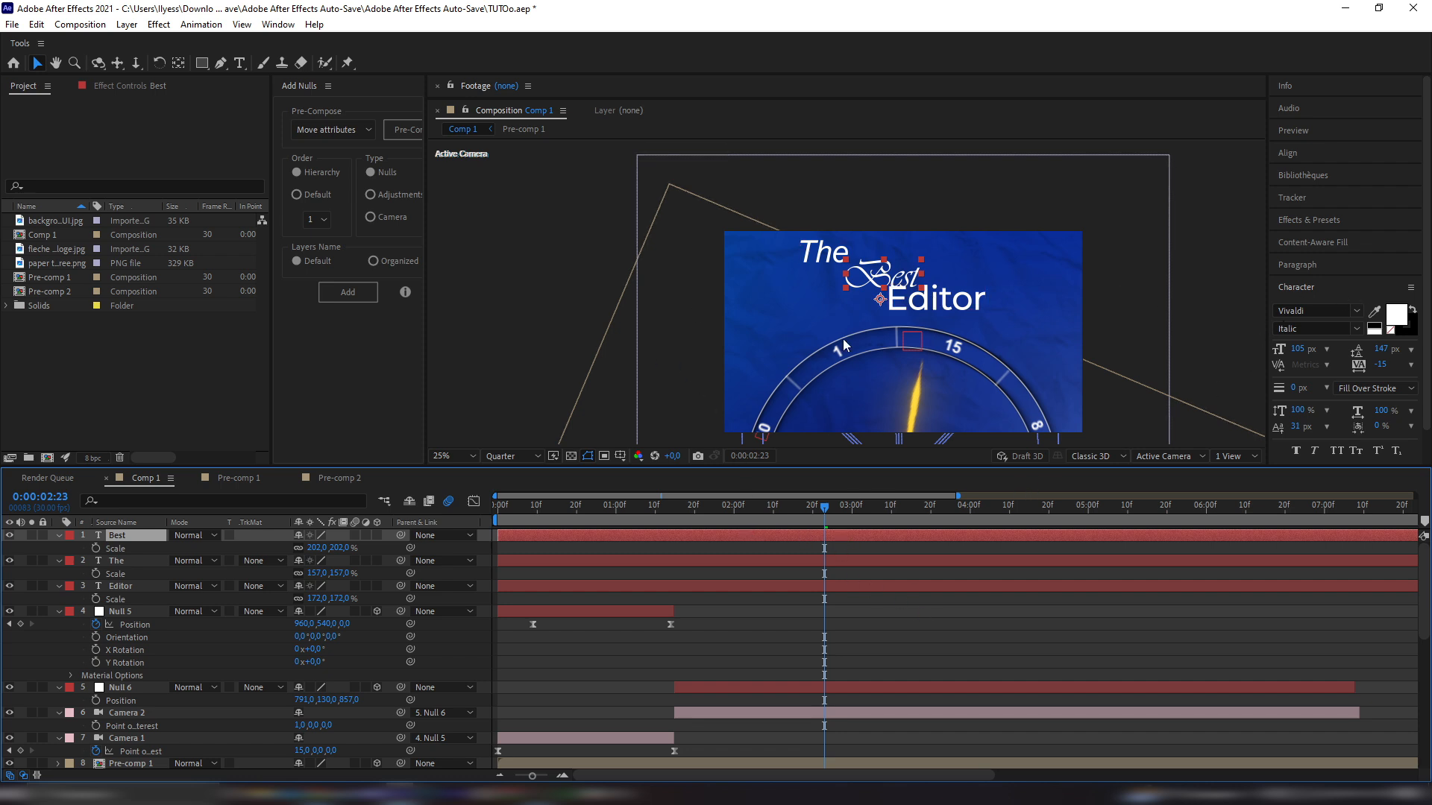
click(806, 350)
key(ctrl+z)
key(ctrl+z)
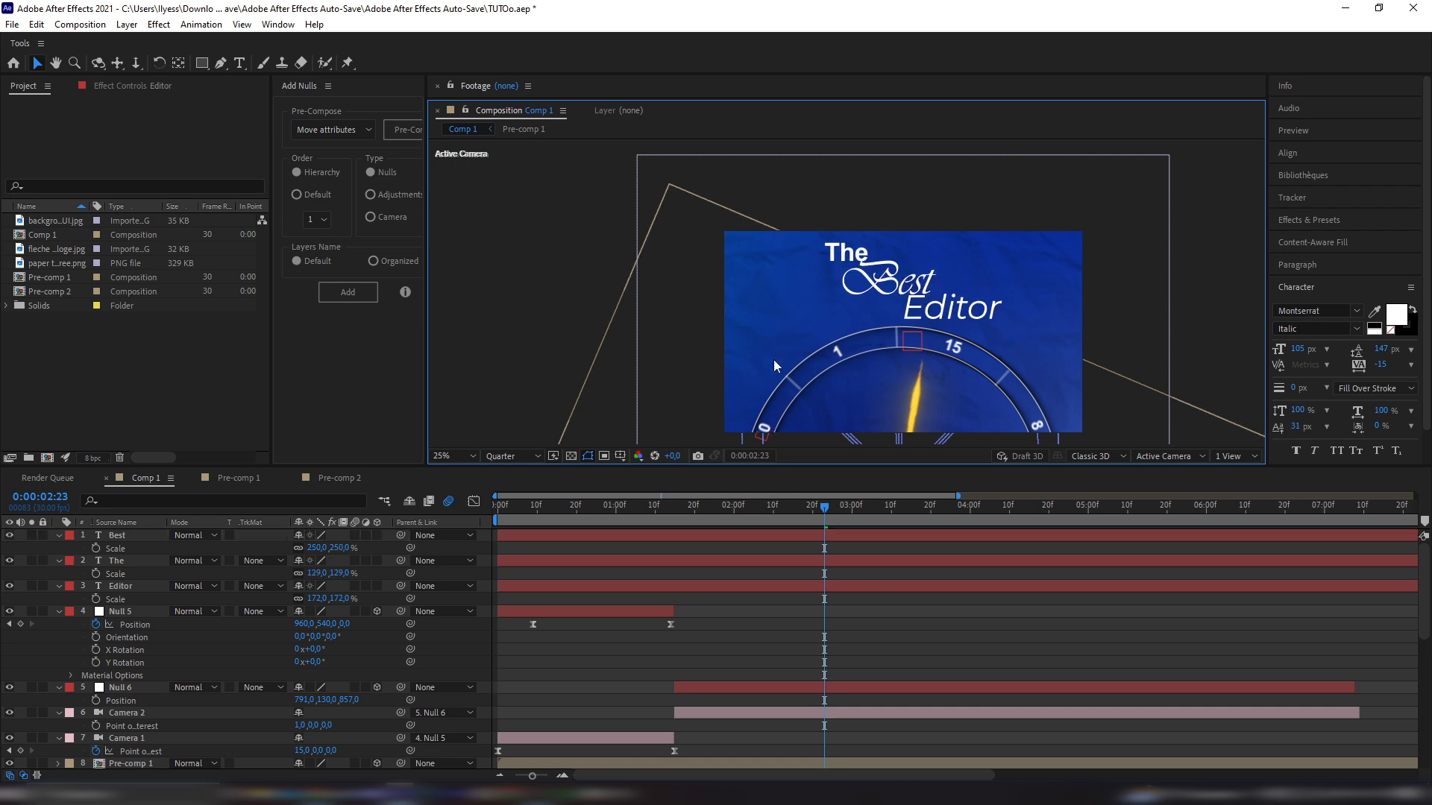
Change the fill colour of the "Best" text layer to yellow FFEF66
click(849, 535)
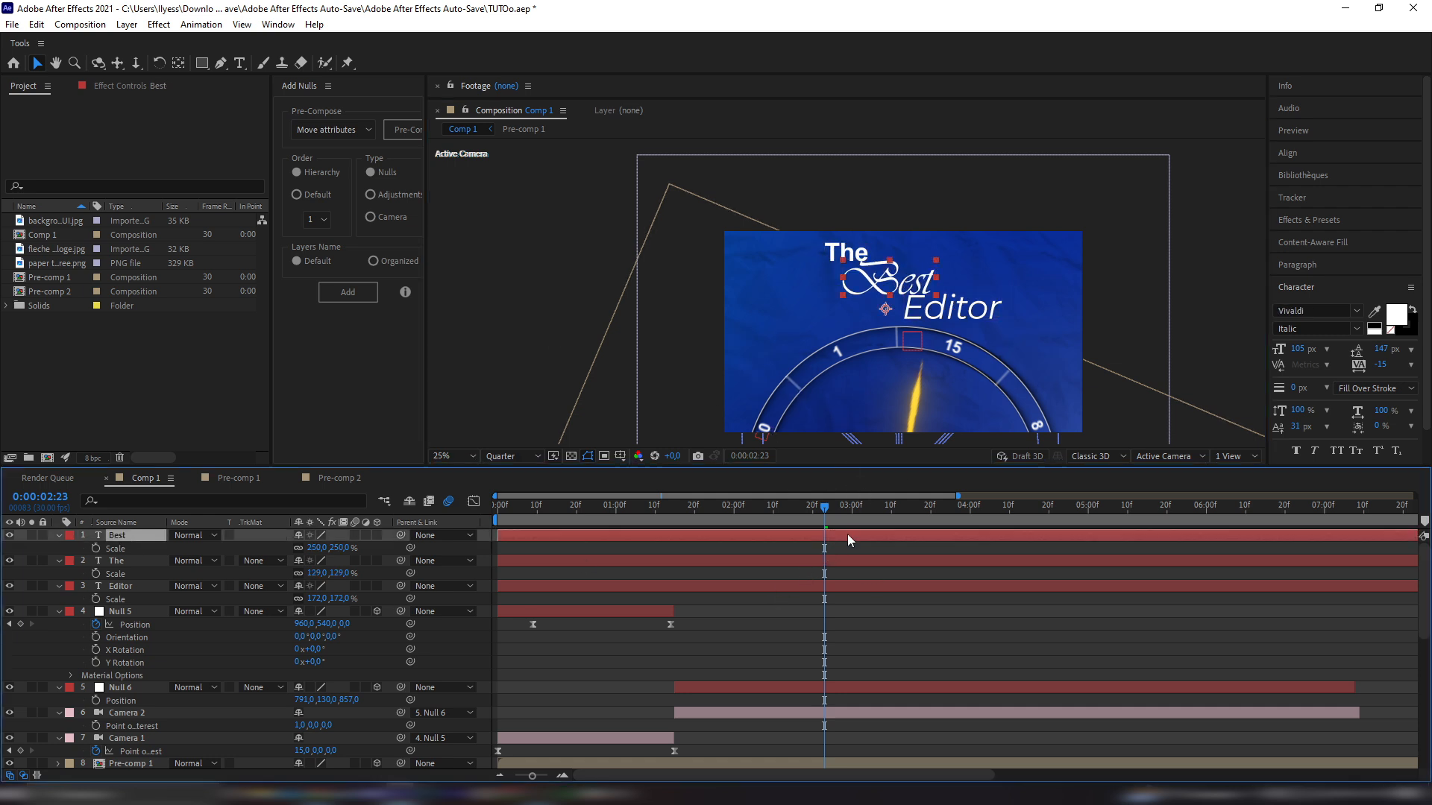
click(1392, 317)
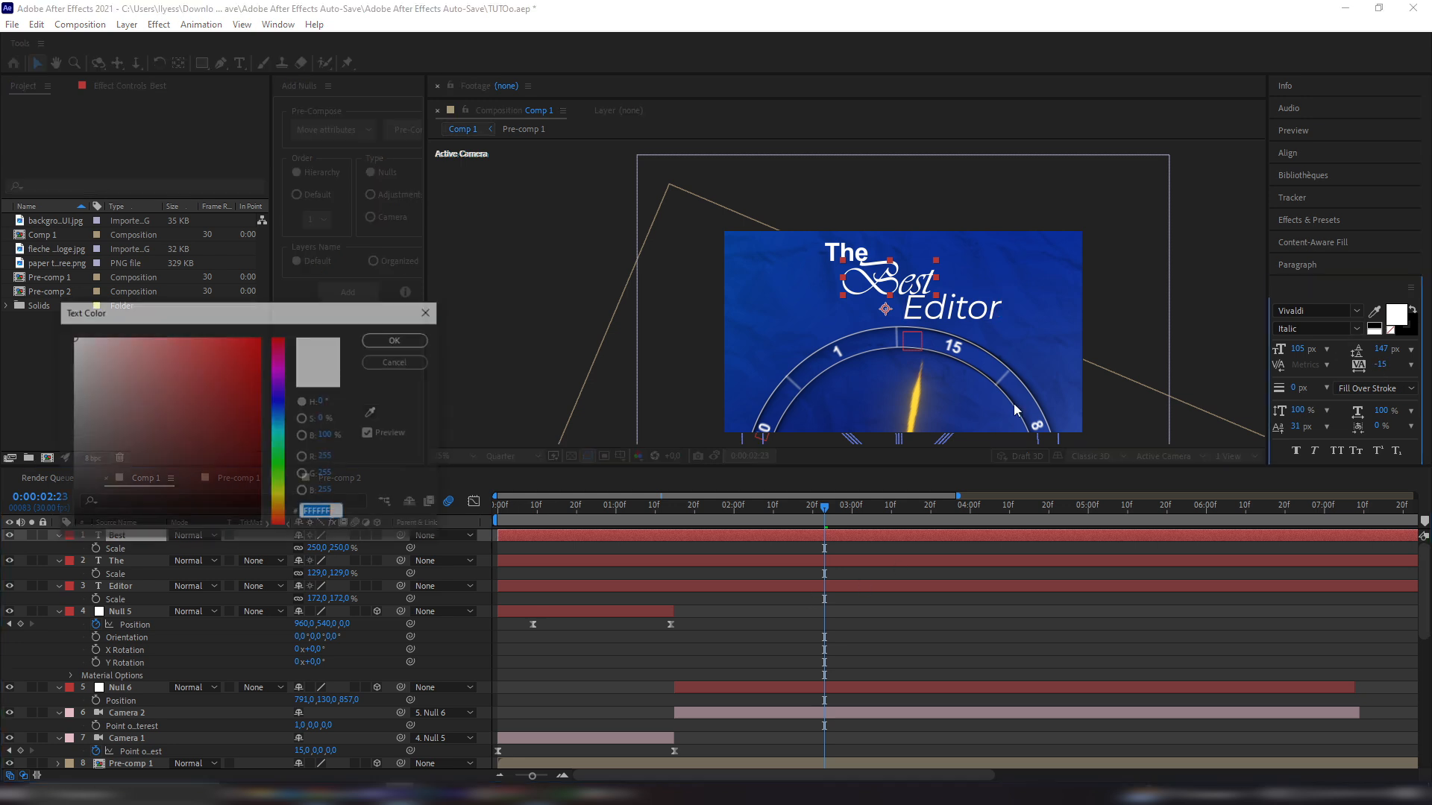
click(184, 338)
click(286, 497)
drag(287, 497, 285, 500)
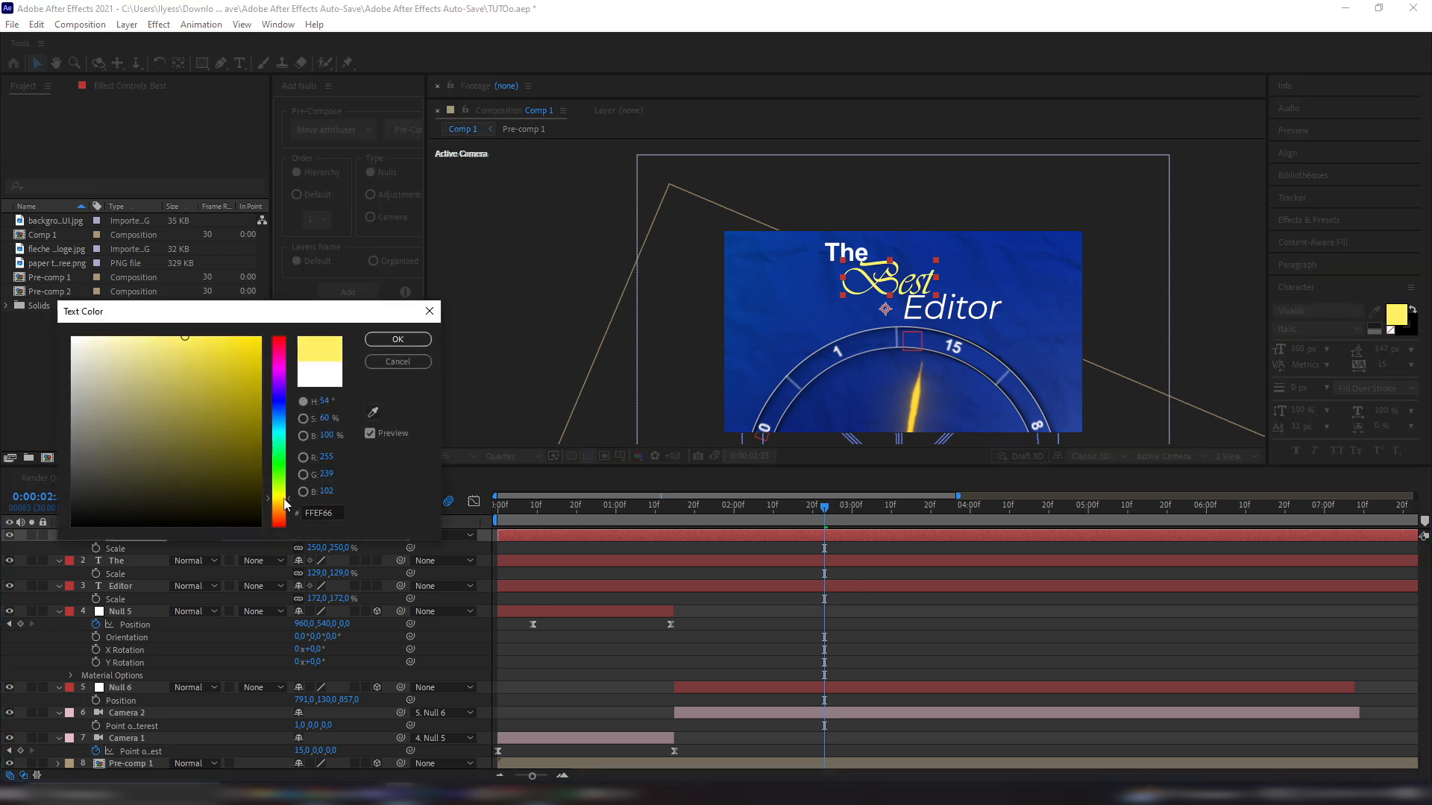
click(383, 339)
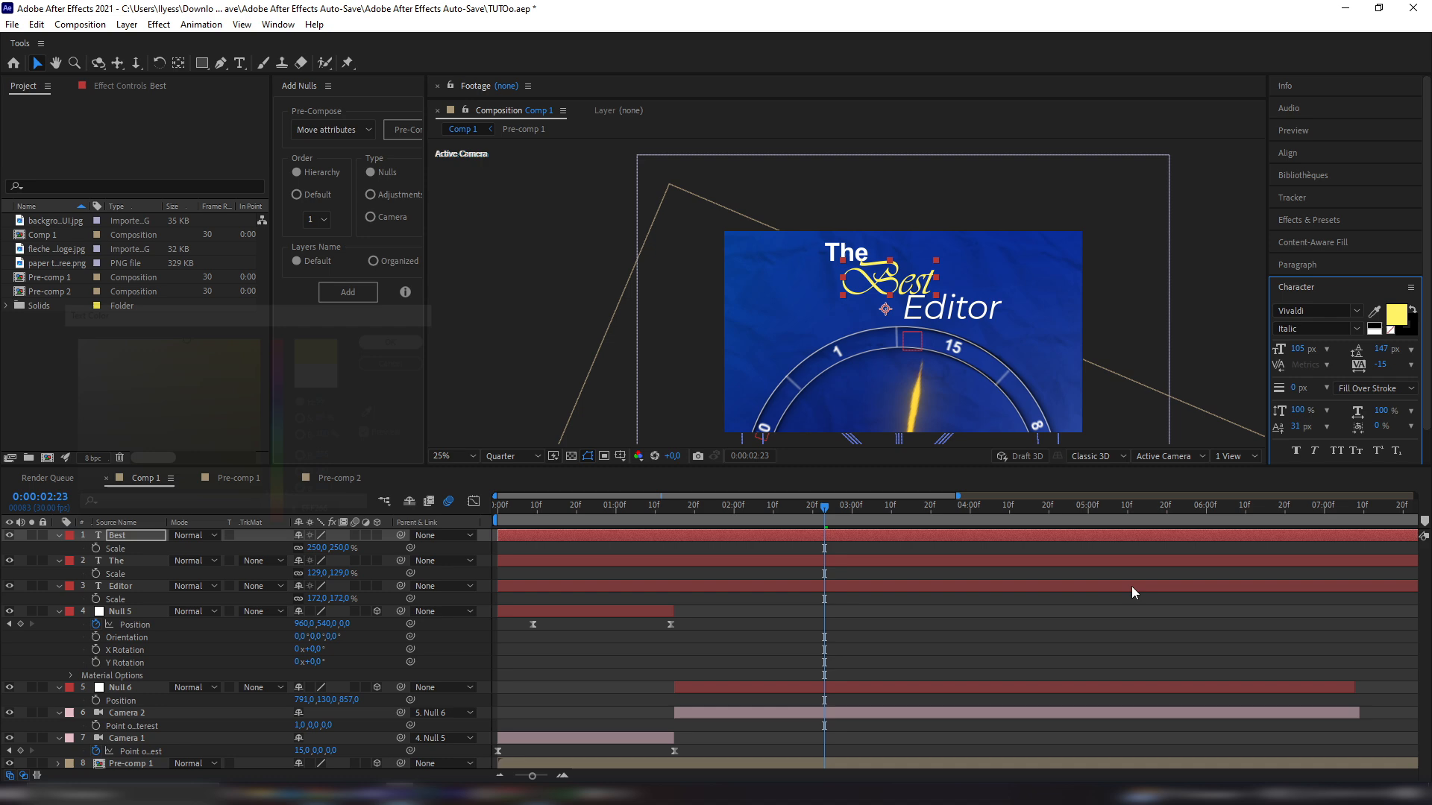
Add a Gradient Overlay layer style to the "The" text layer and set the overlay's opacity to 48%
click(822, 559)
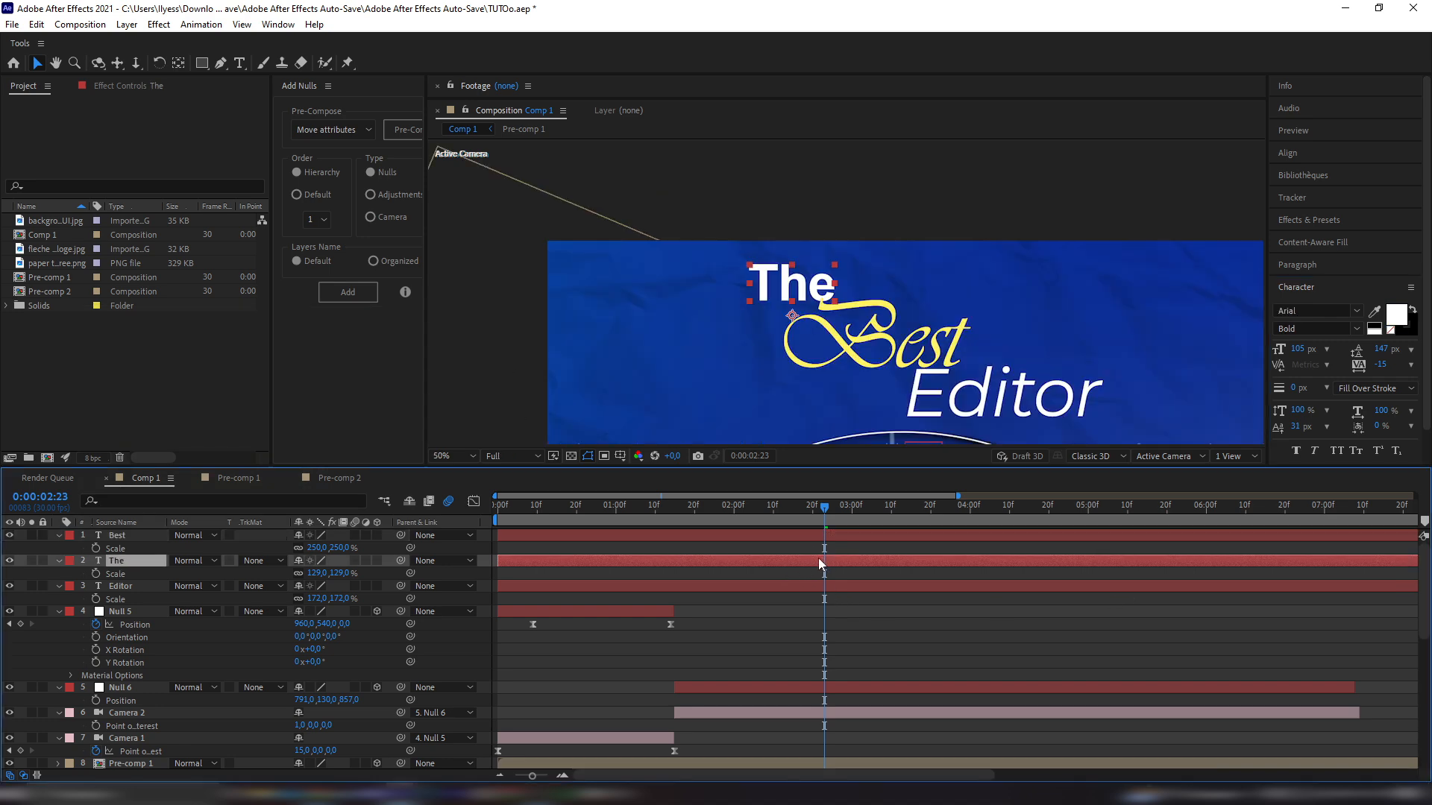
right_click(140, 565)
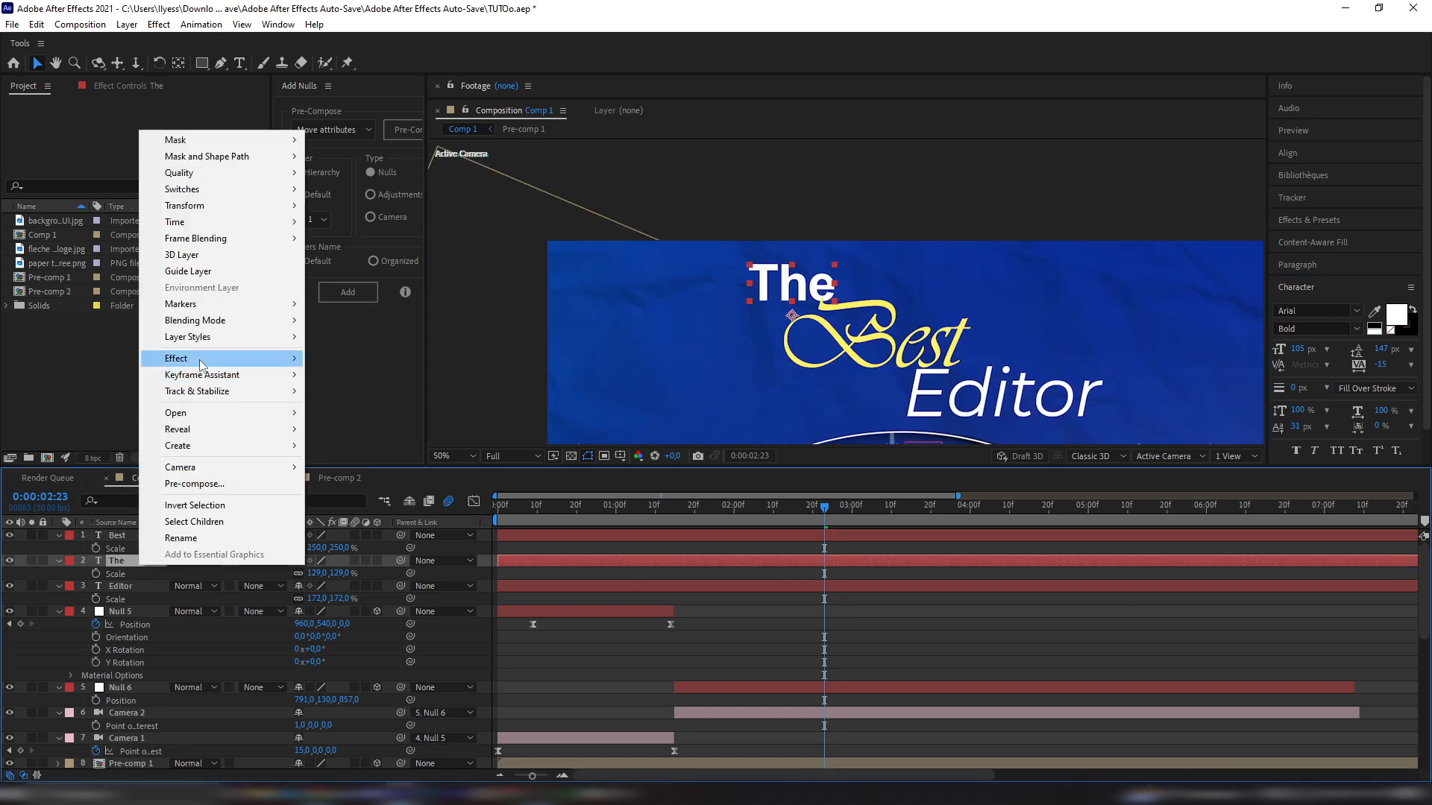
mouse_move(216, 338)
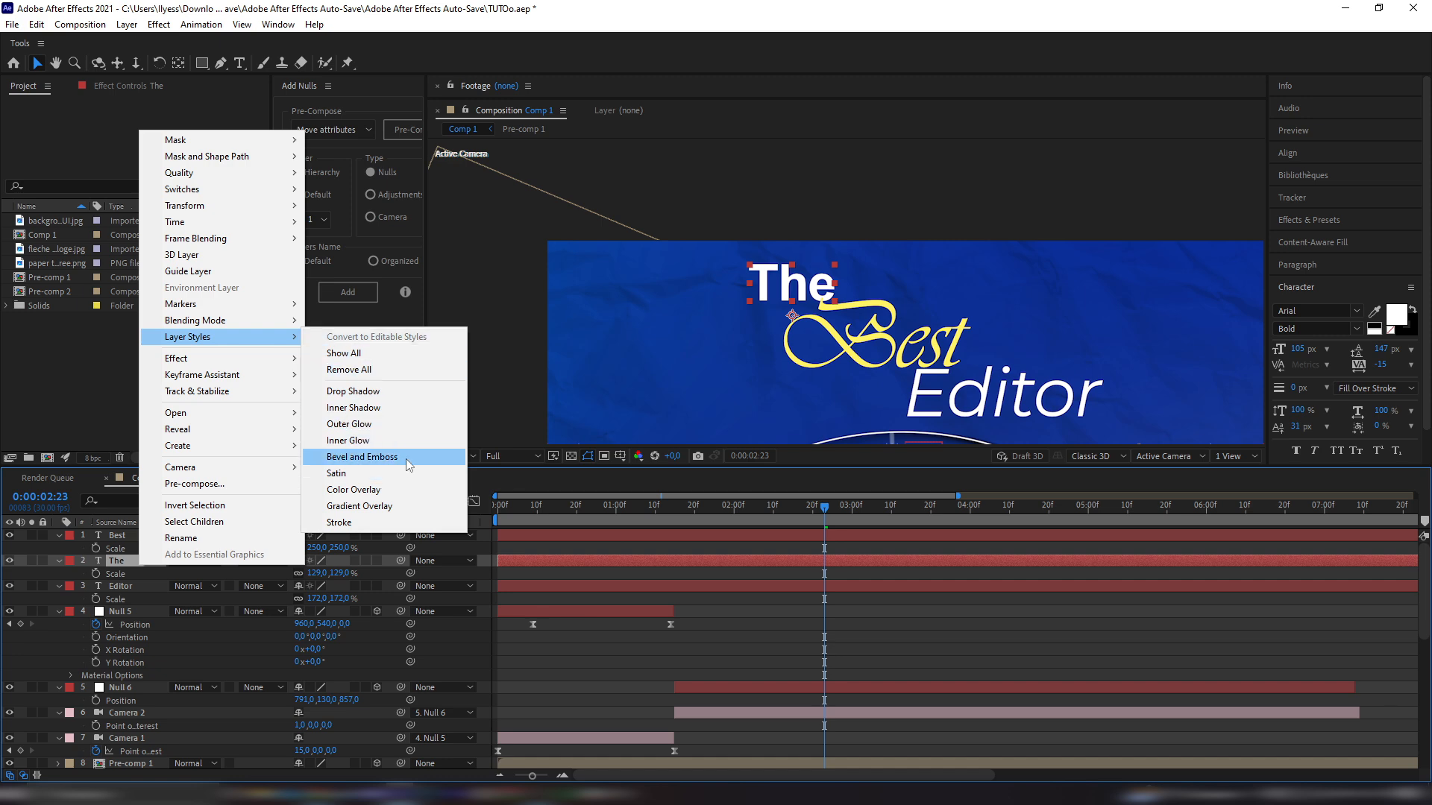
click(385, 510)
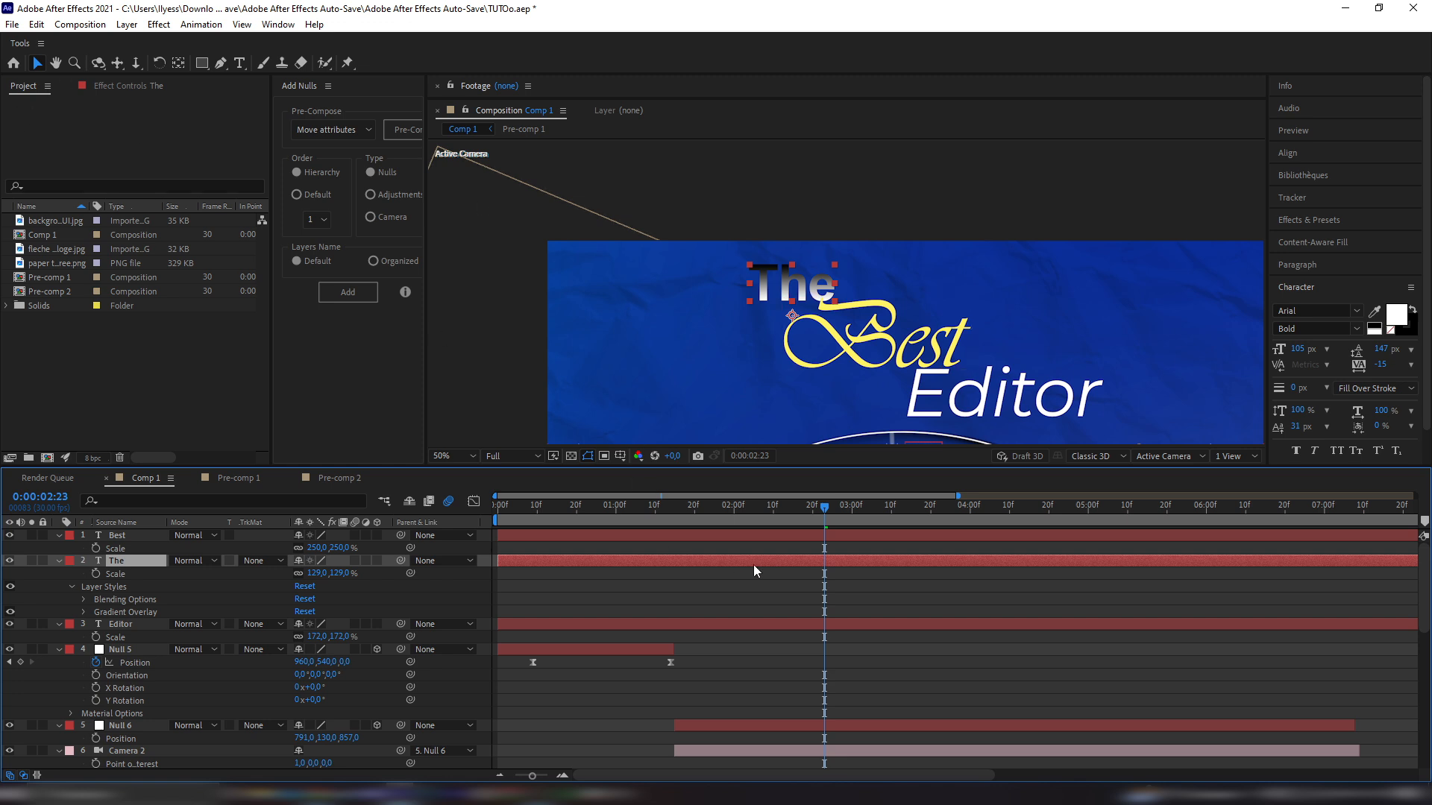
click(84, 612)
drag(298, 638, 274, 646)
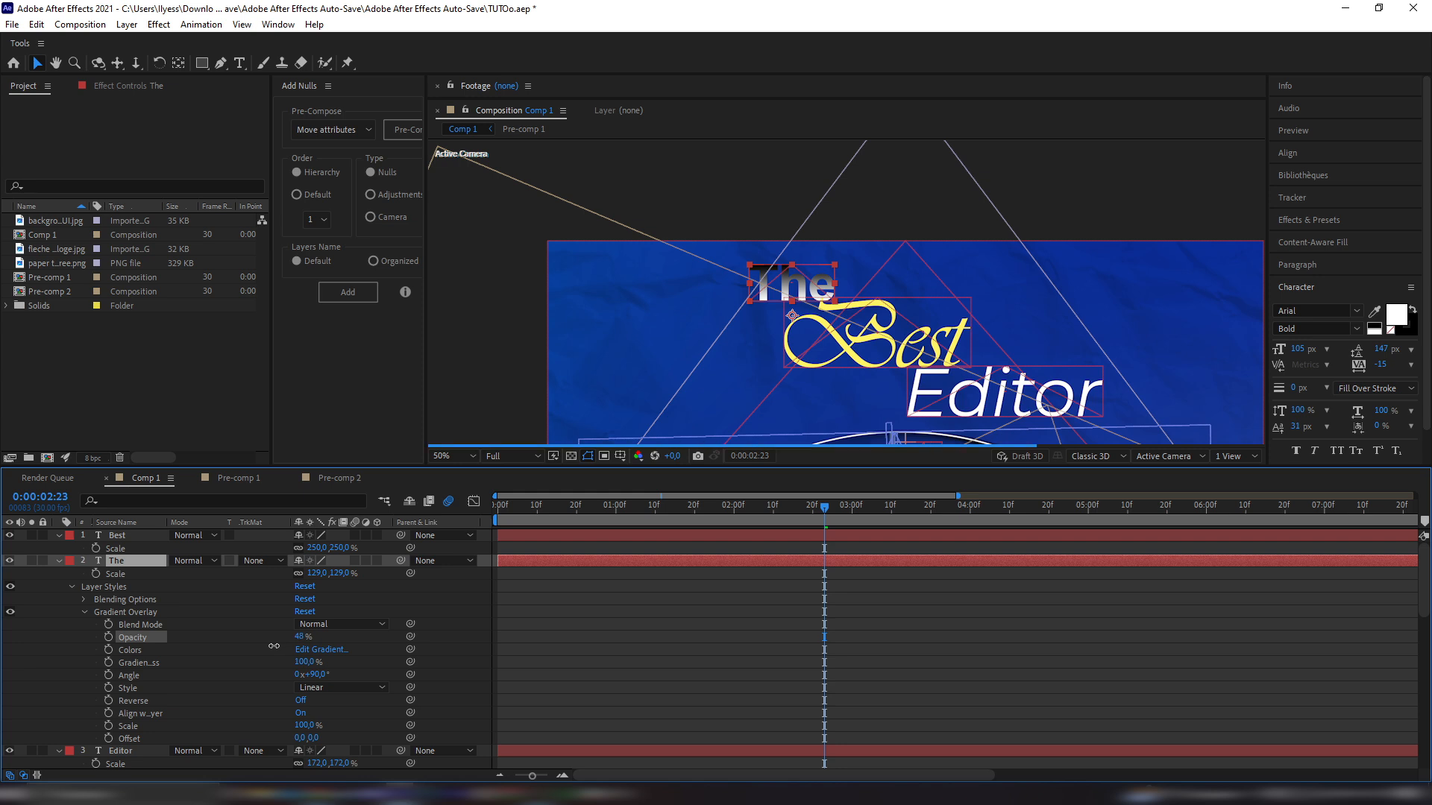
Set the angle of the Gradient Overlay on the "The" layer to -90° and deselect the layer
click(314, 675)
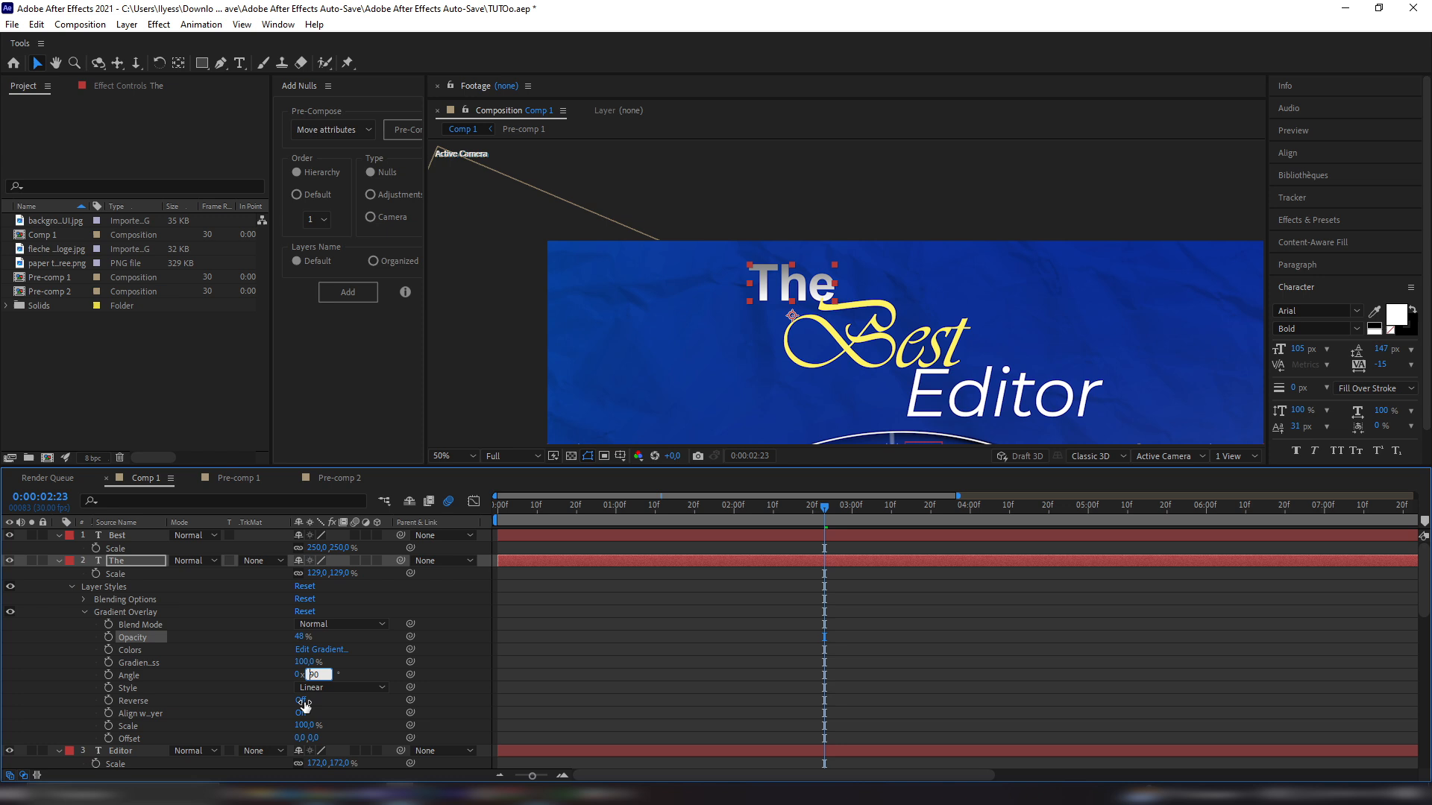
text(-90)
key(Return)
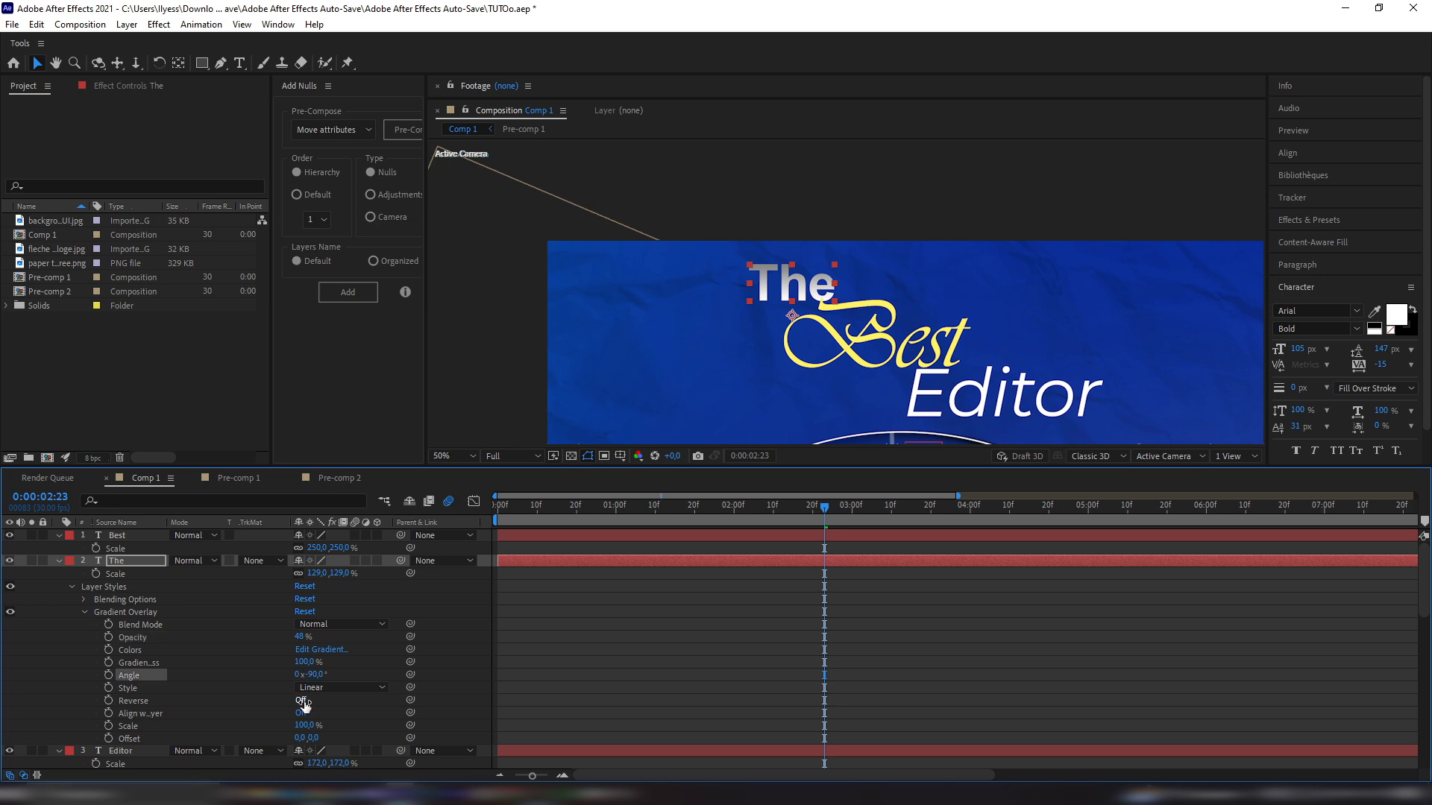
click(516, 428)
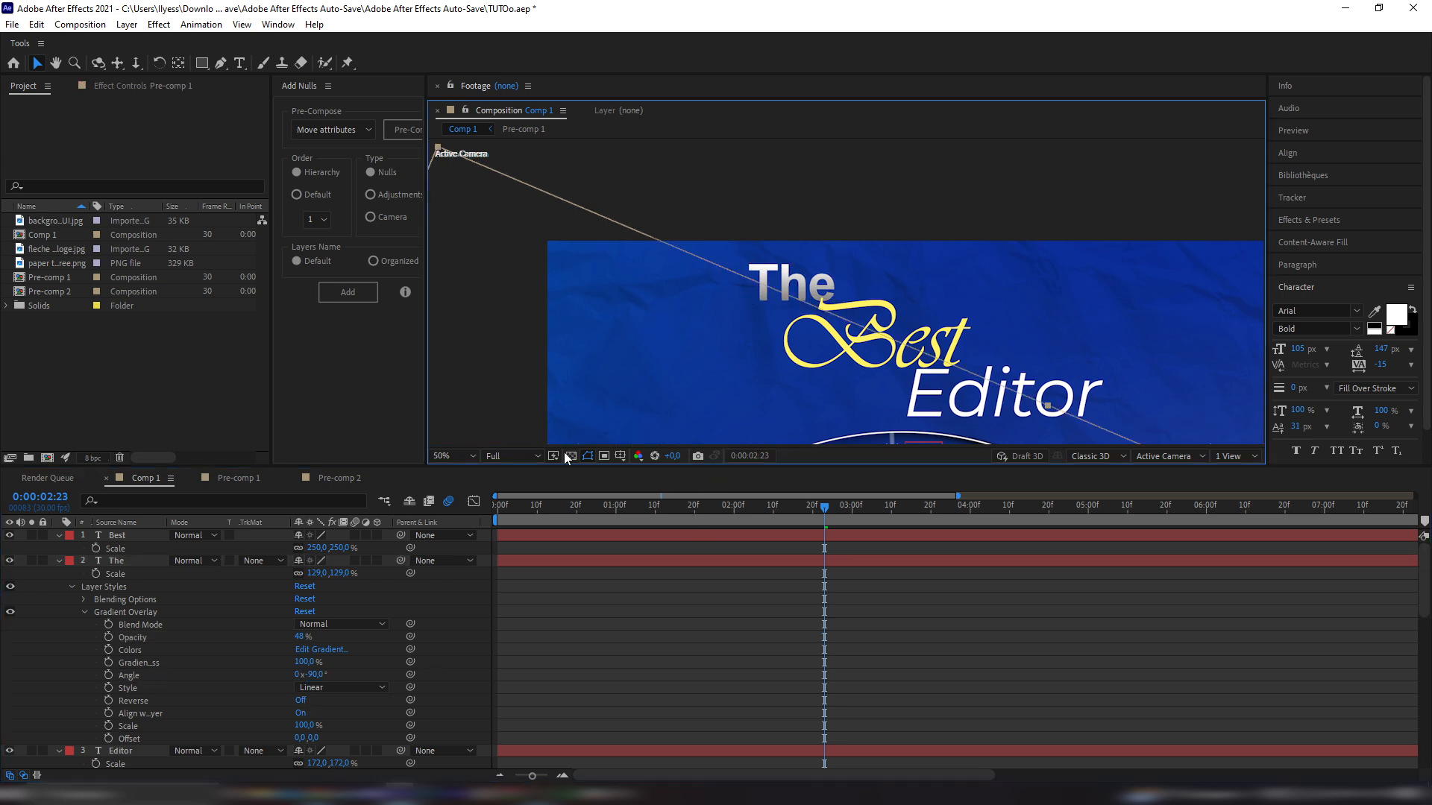
Collapse the properties of the "The" layer and add a Bevel and Emboss layer style to the "Best" text layer
click(821, 535)
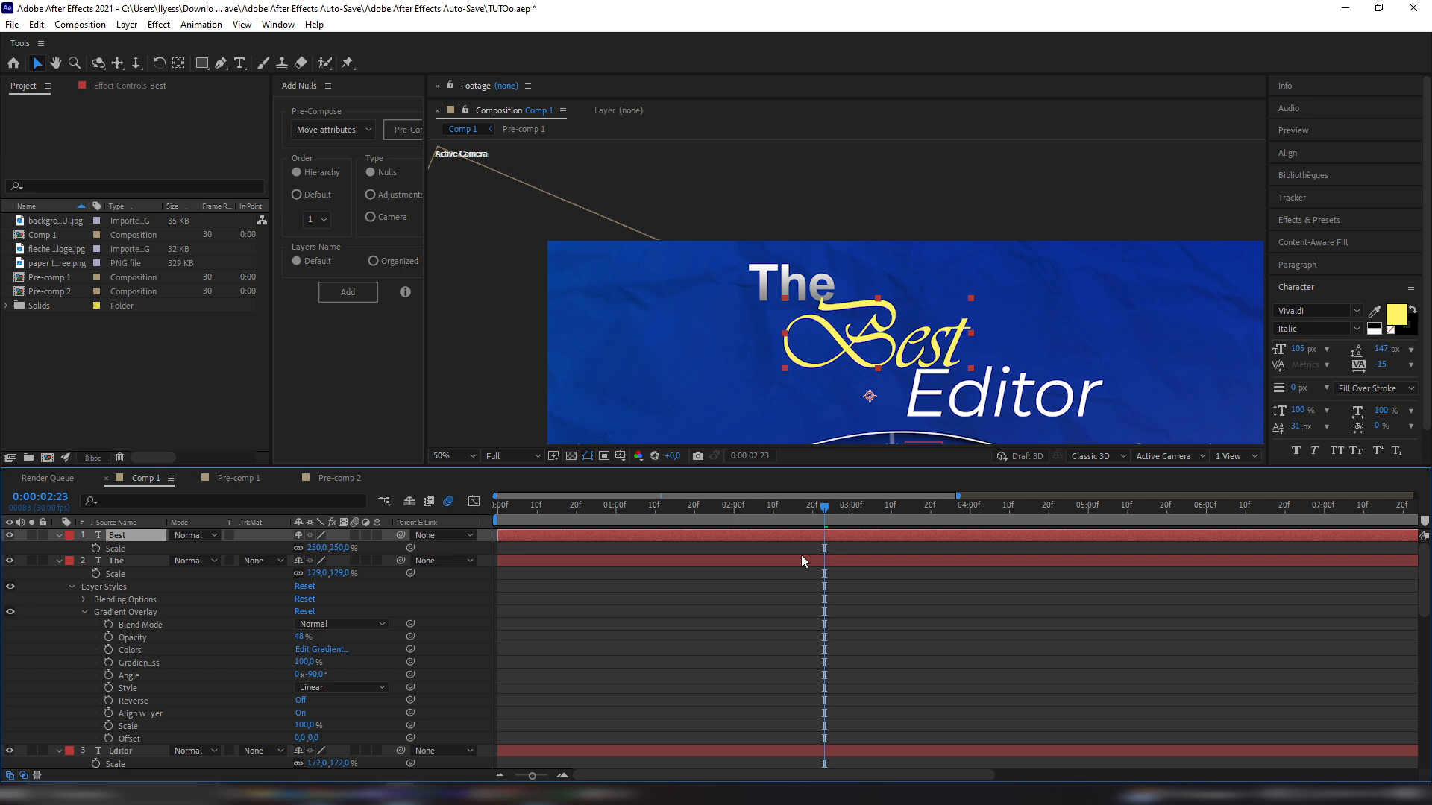
click(58, 561)
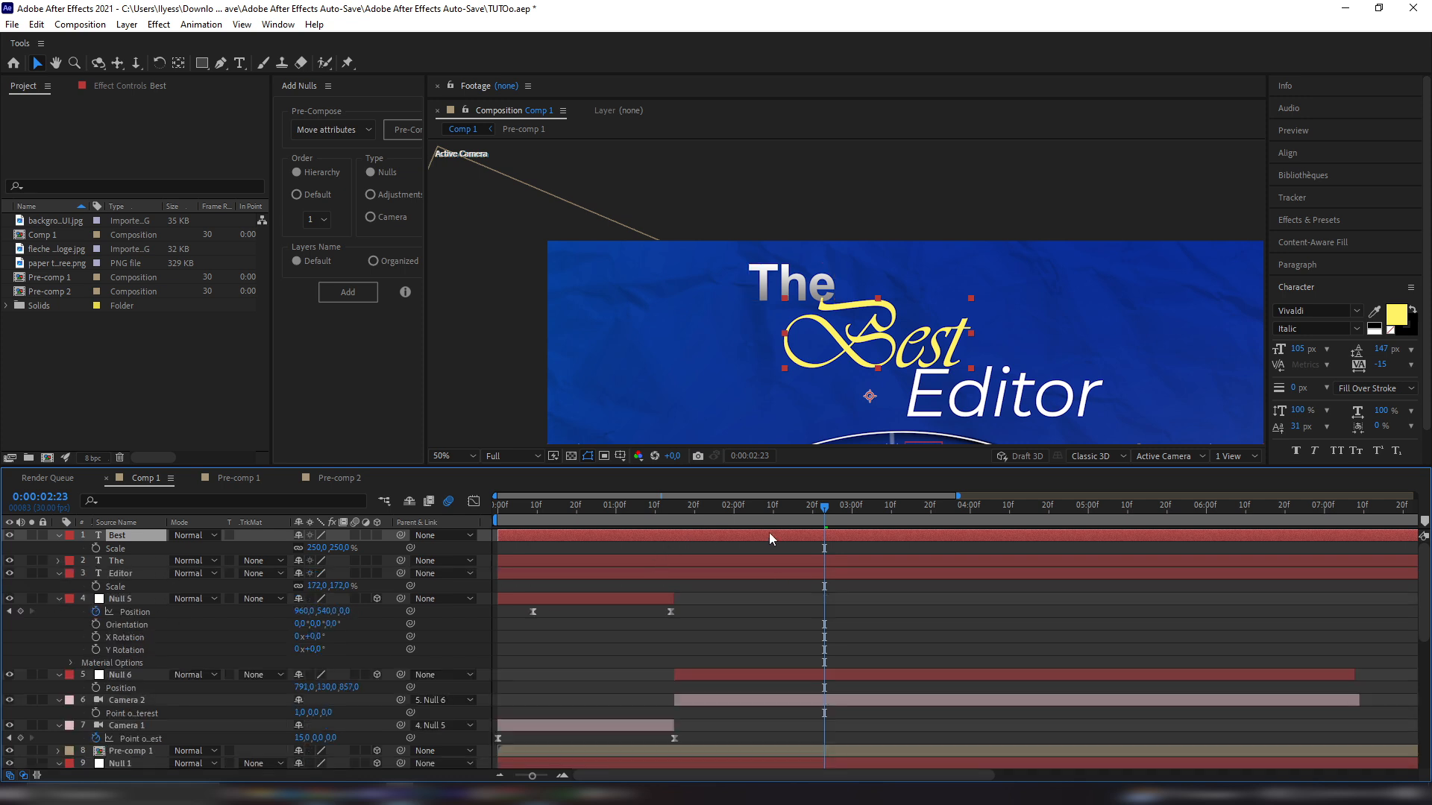
right_click(154, 535)
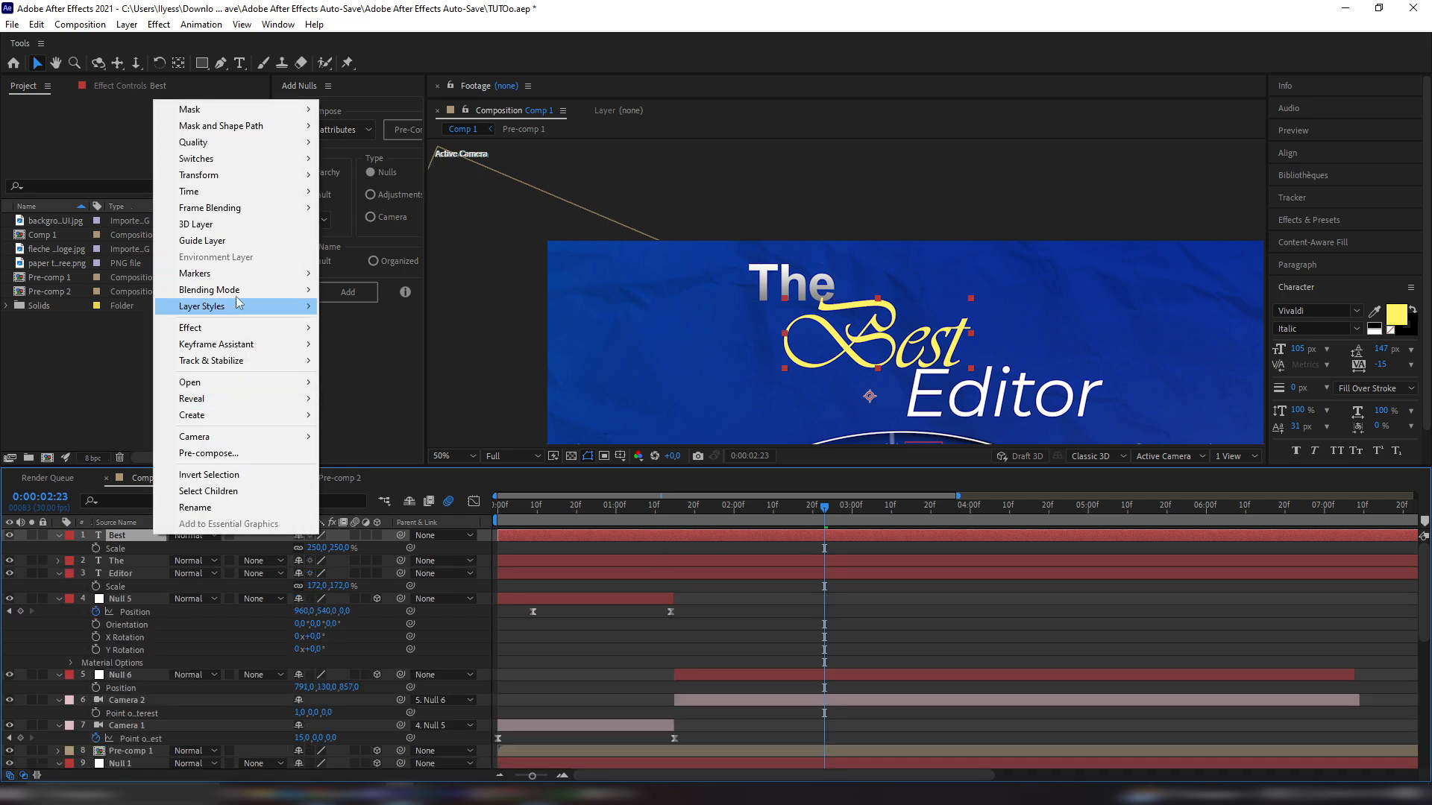
mouse_move(240, 314)
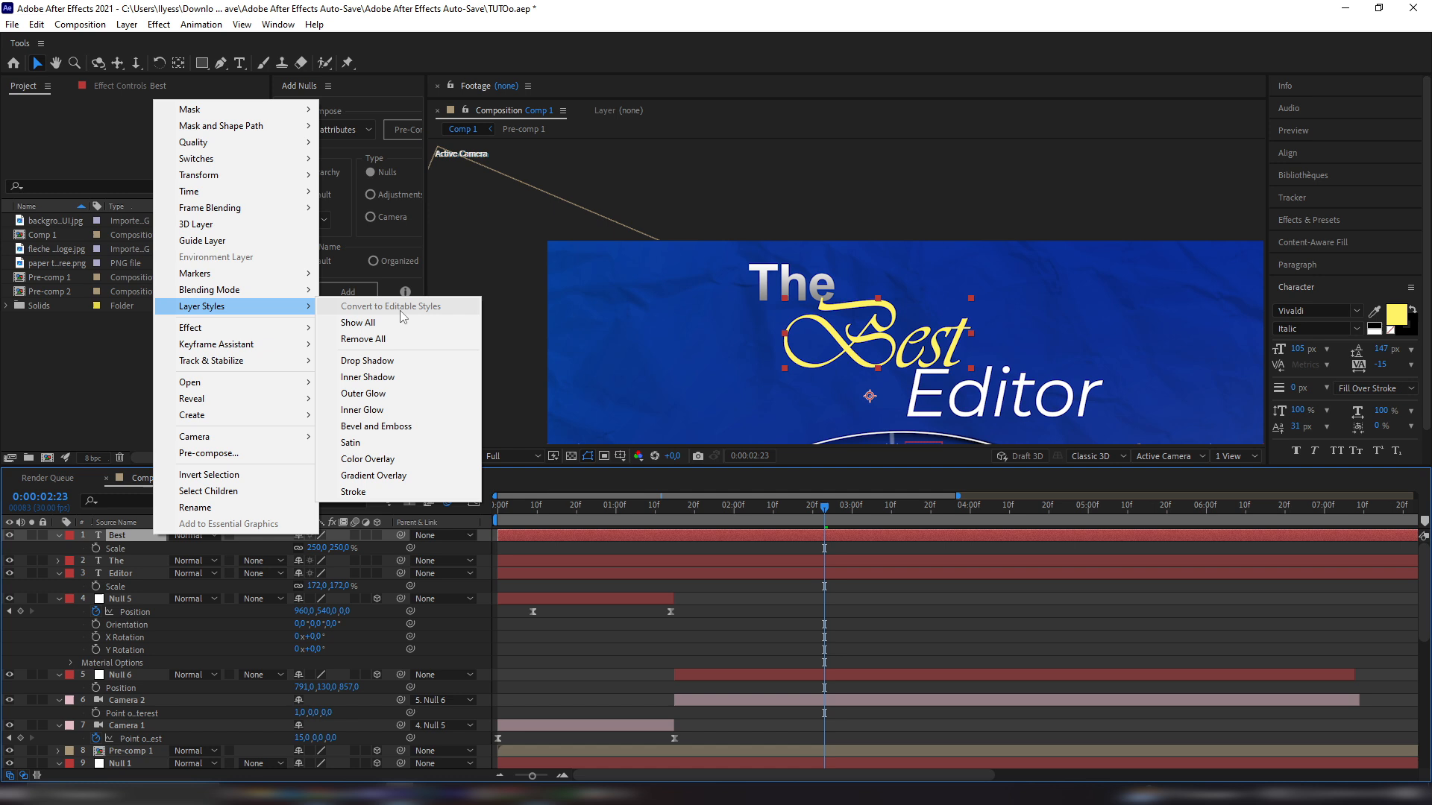
click(404, 427)
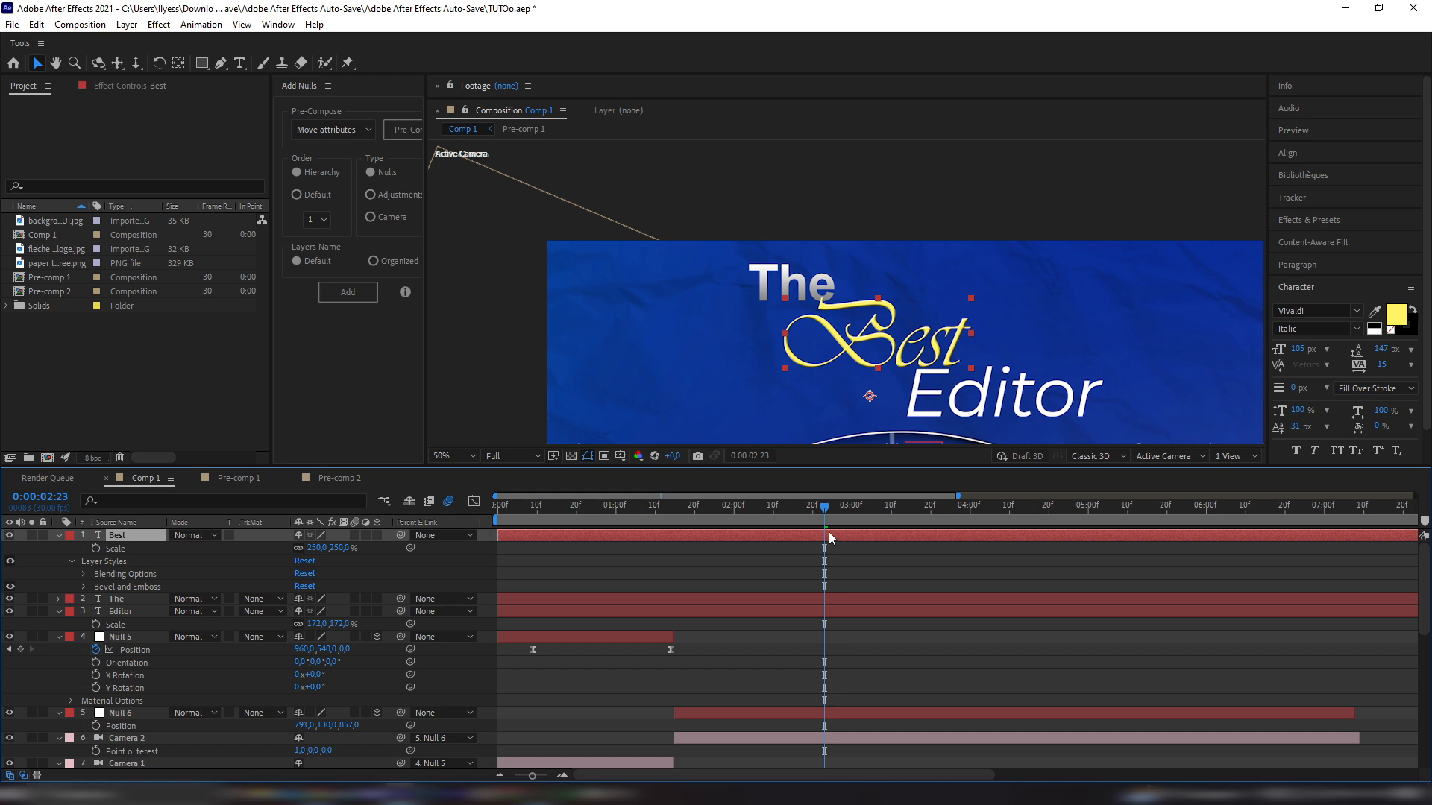
Apply the Deep Glow effect to the "Best" text layer with Unmult enabled and Exposure at 0.50
key(ctrl+space)
text(deep)
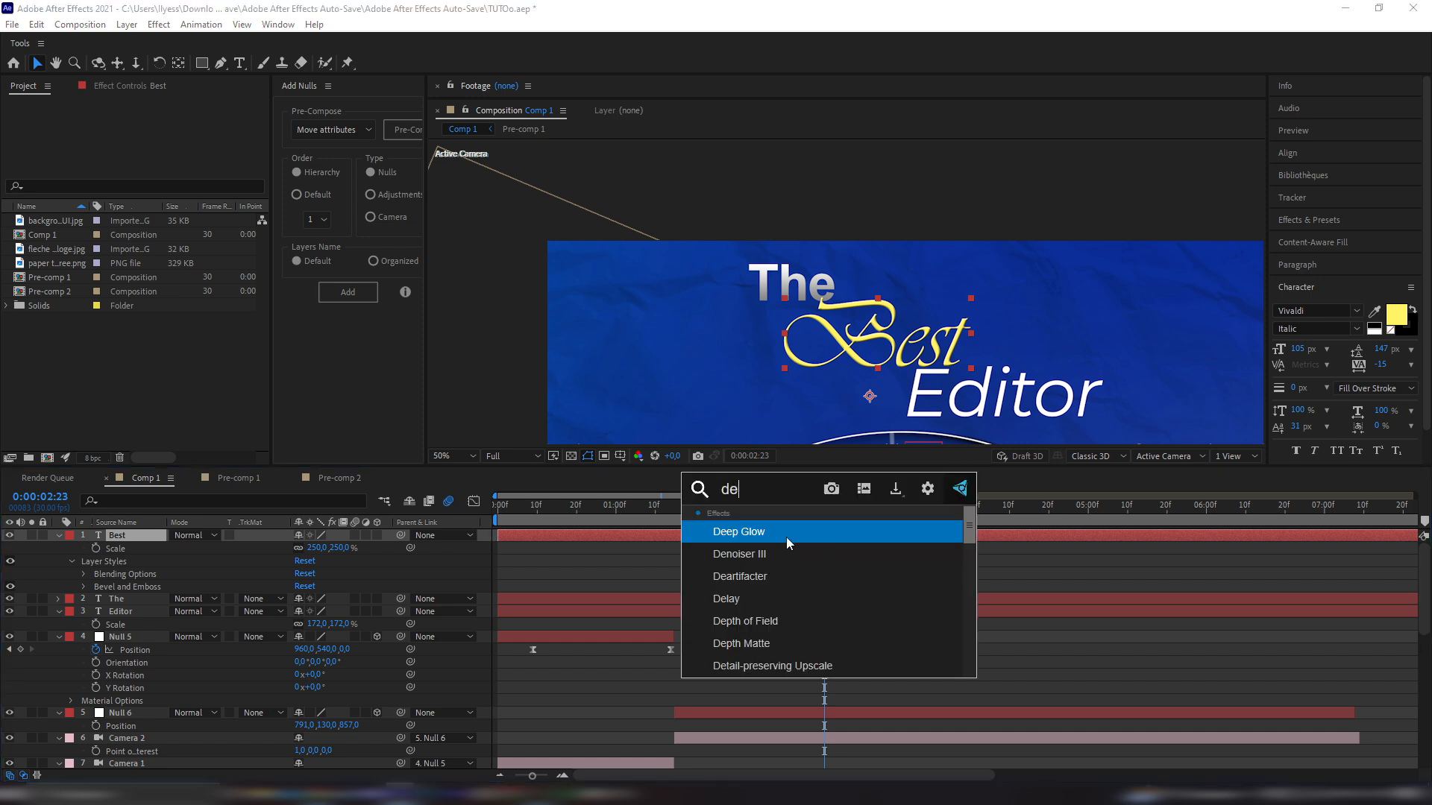
key(Return)
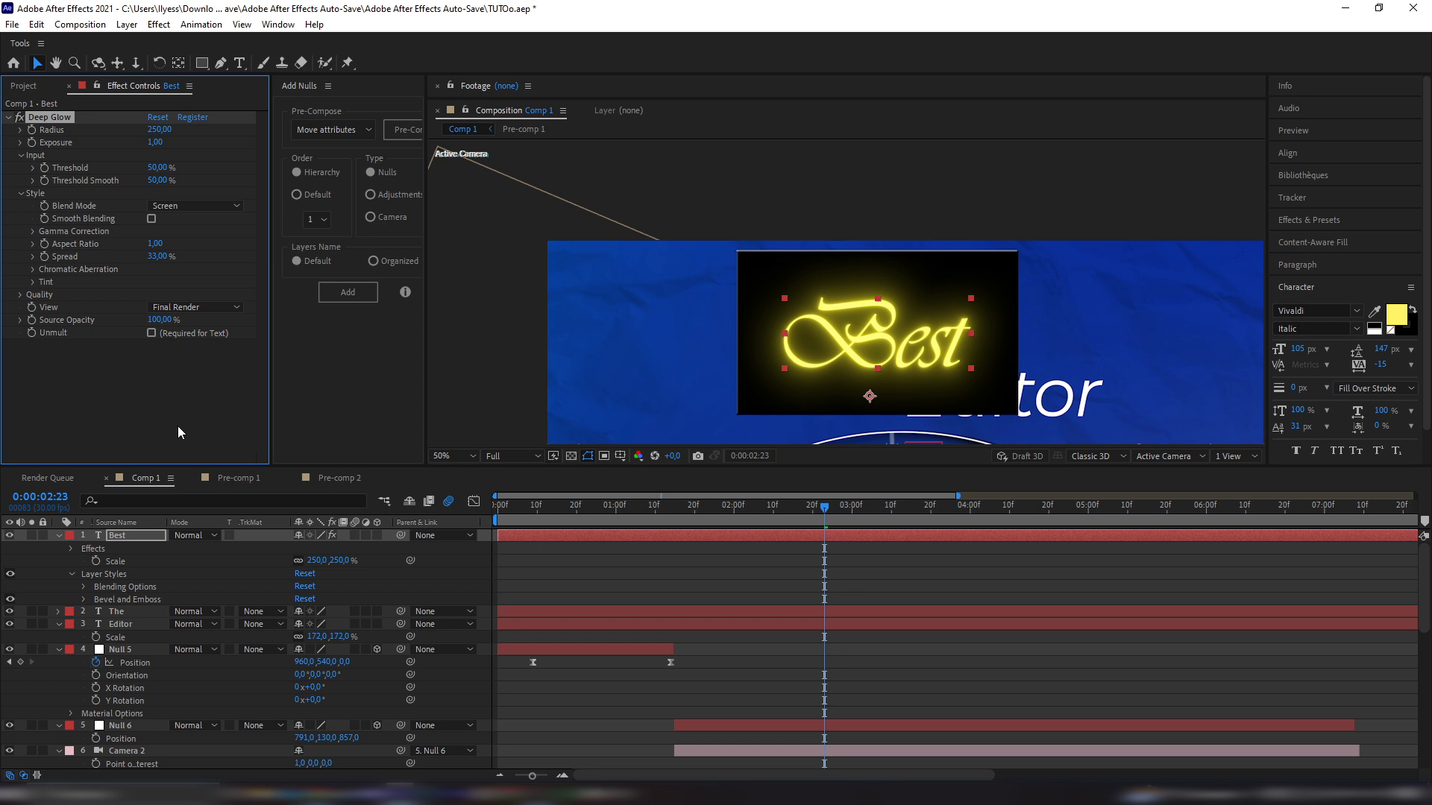
click(152, 333)
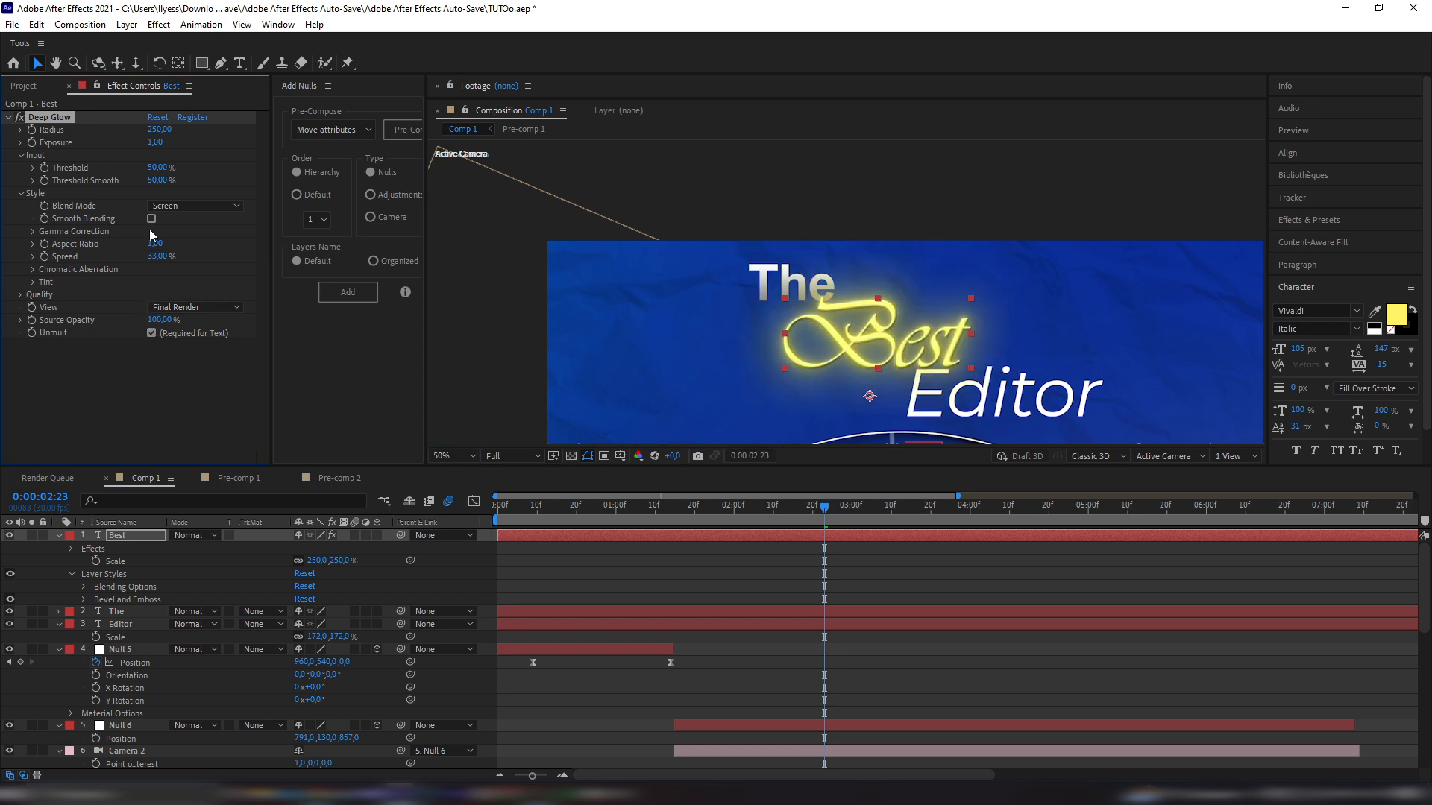
drag(155, 142, 132, 152)
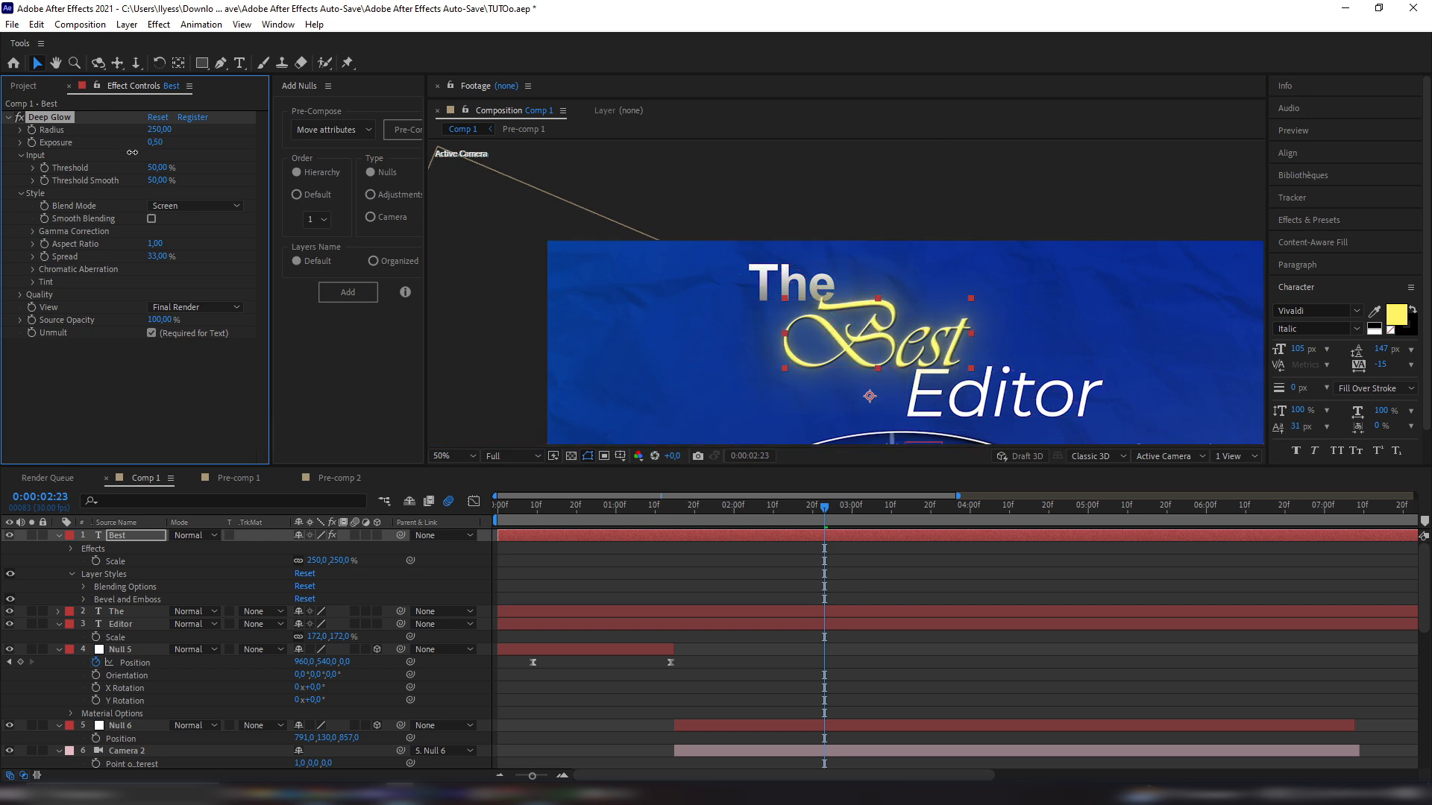
click(809, 536)
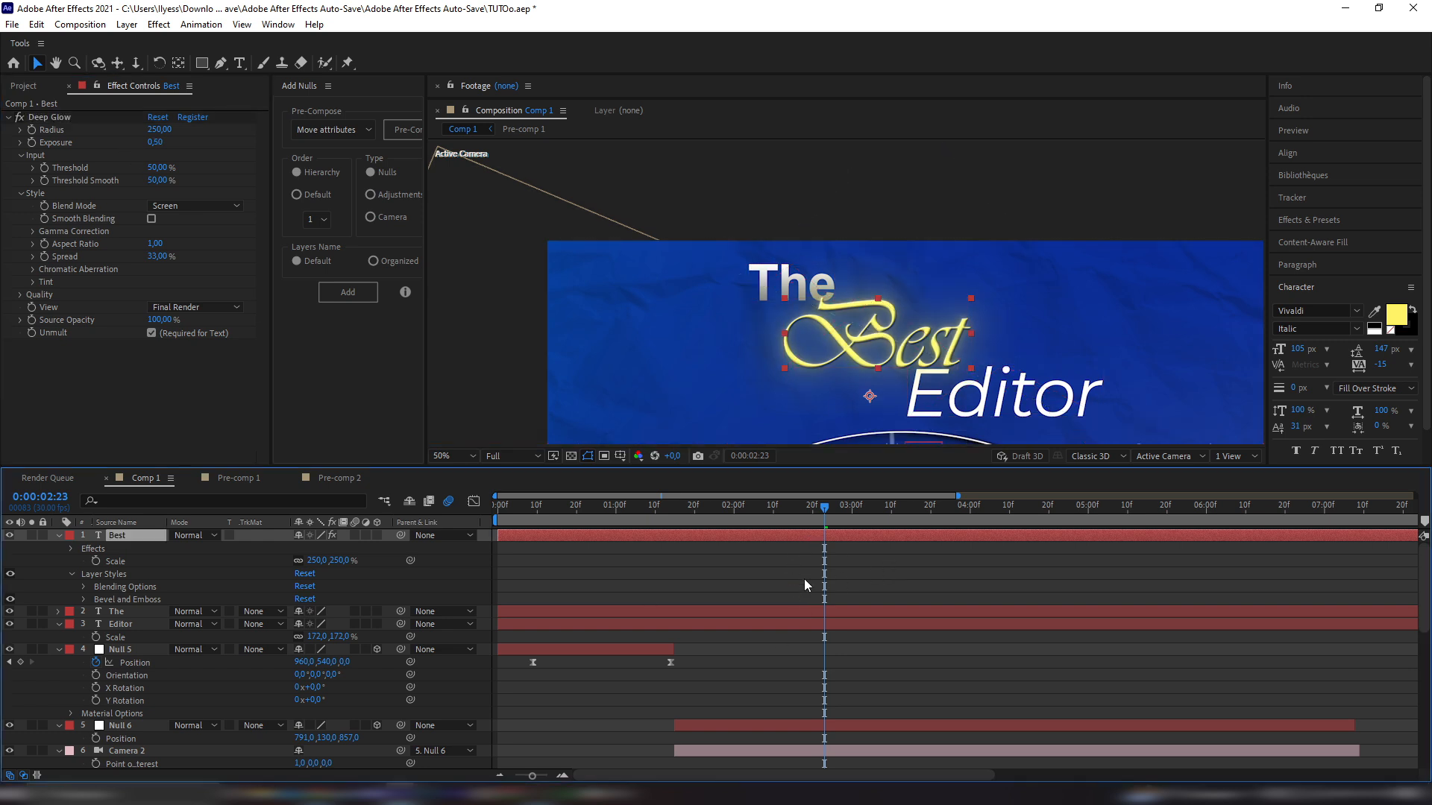
Apply the Deep Glow effect to the "The" text layer with Unmult enabled and Exposure at 0.25
click(826, 614)
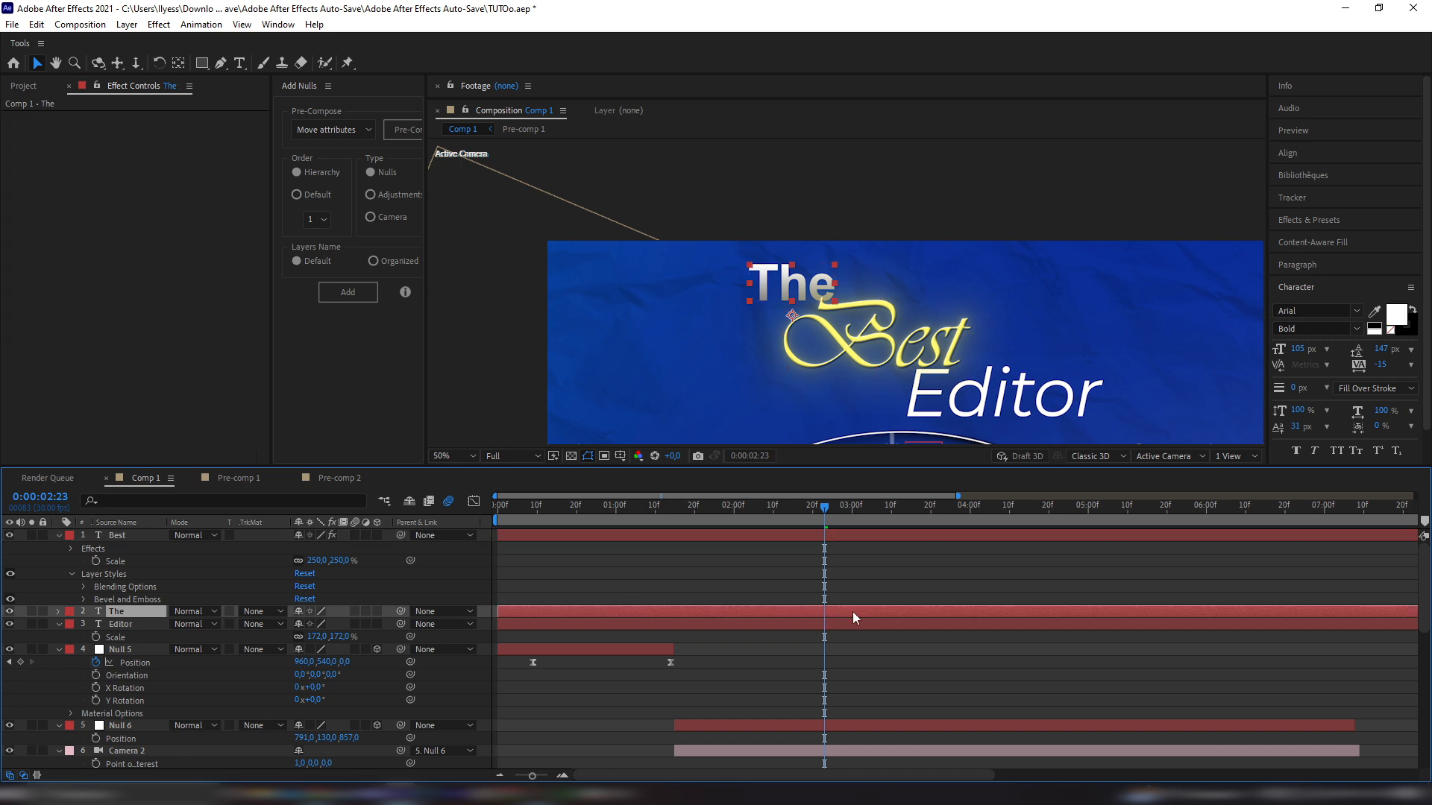
key(ctrl+space)
text(deep)
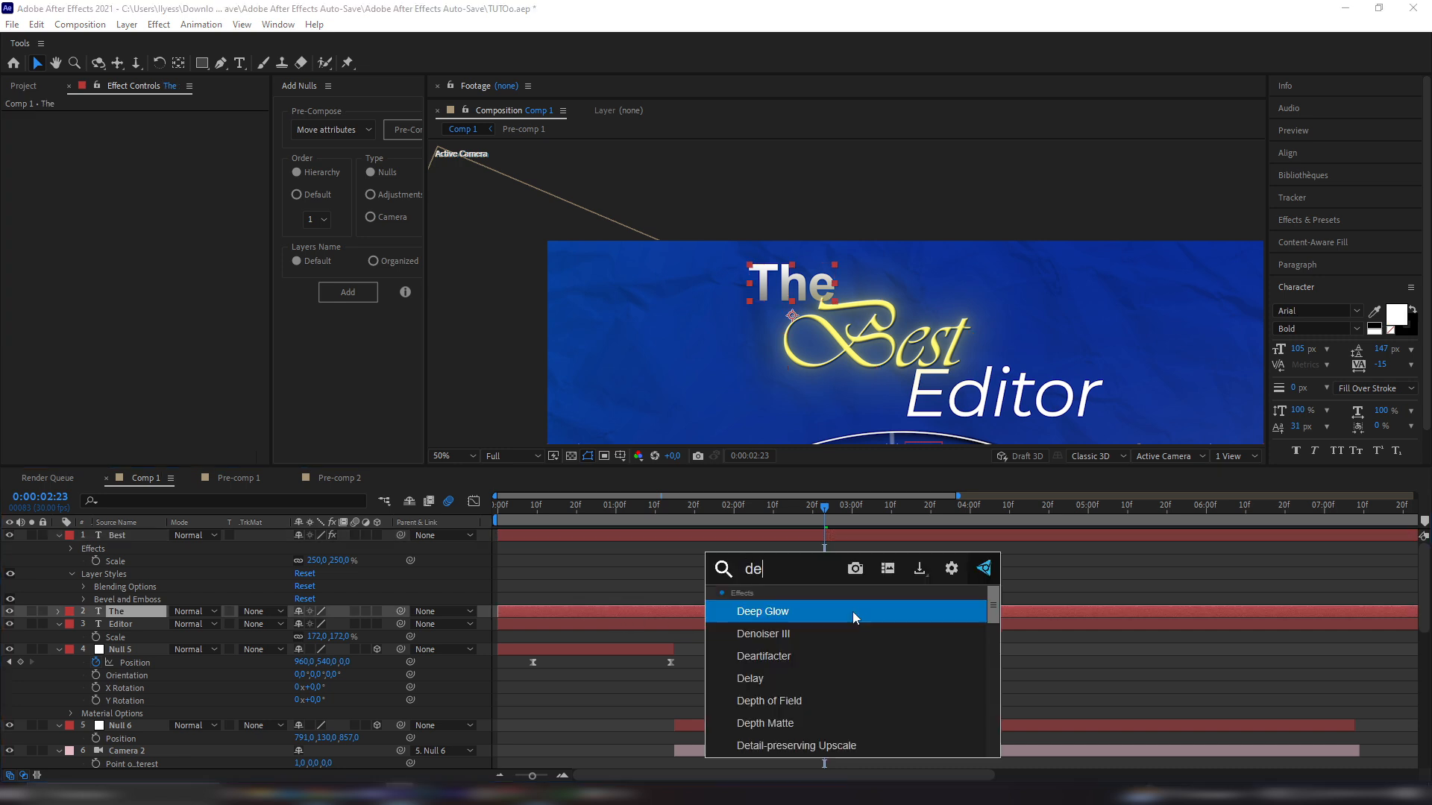
click(803, 612)
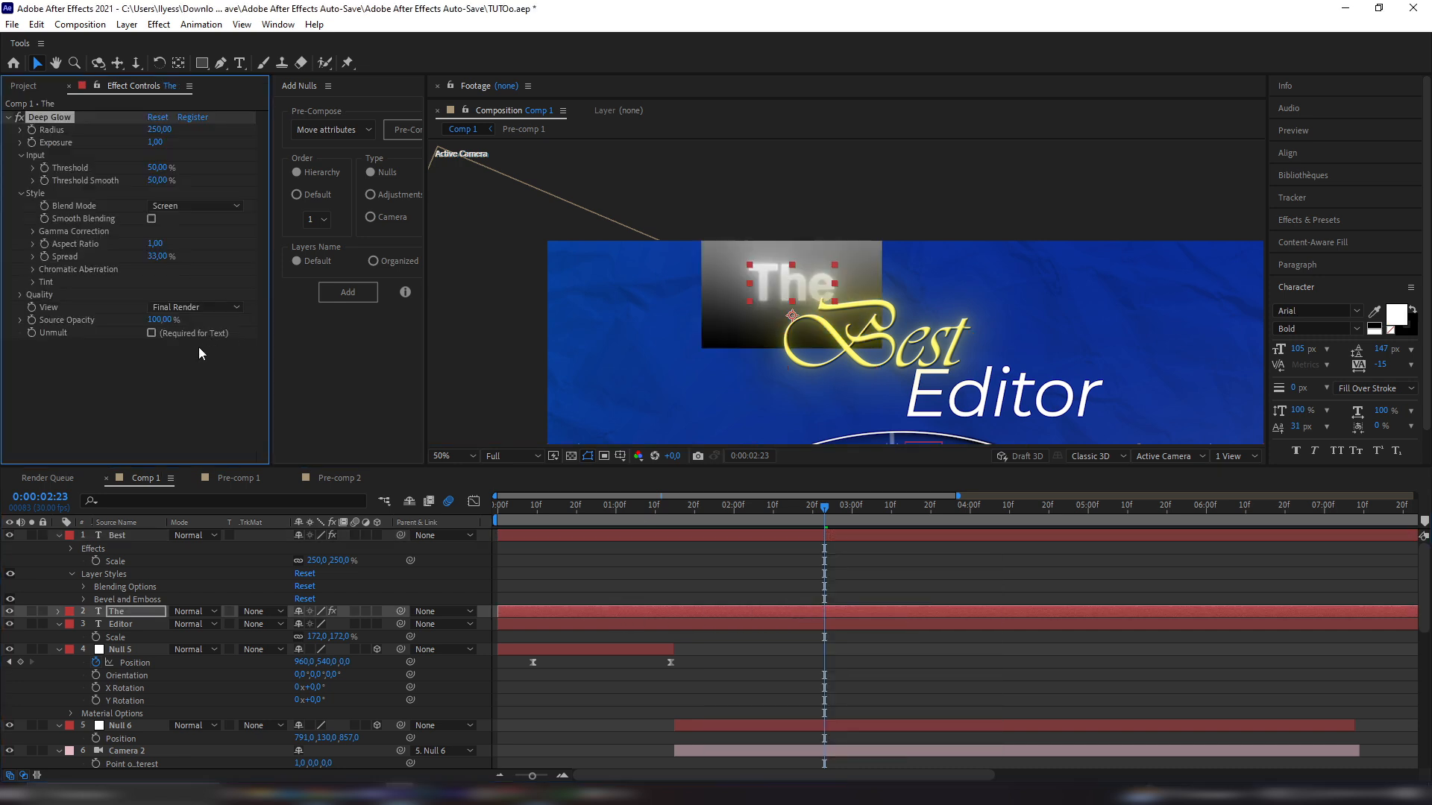
drag(155, 142, 109, 157)
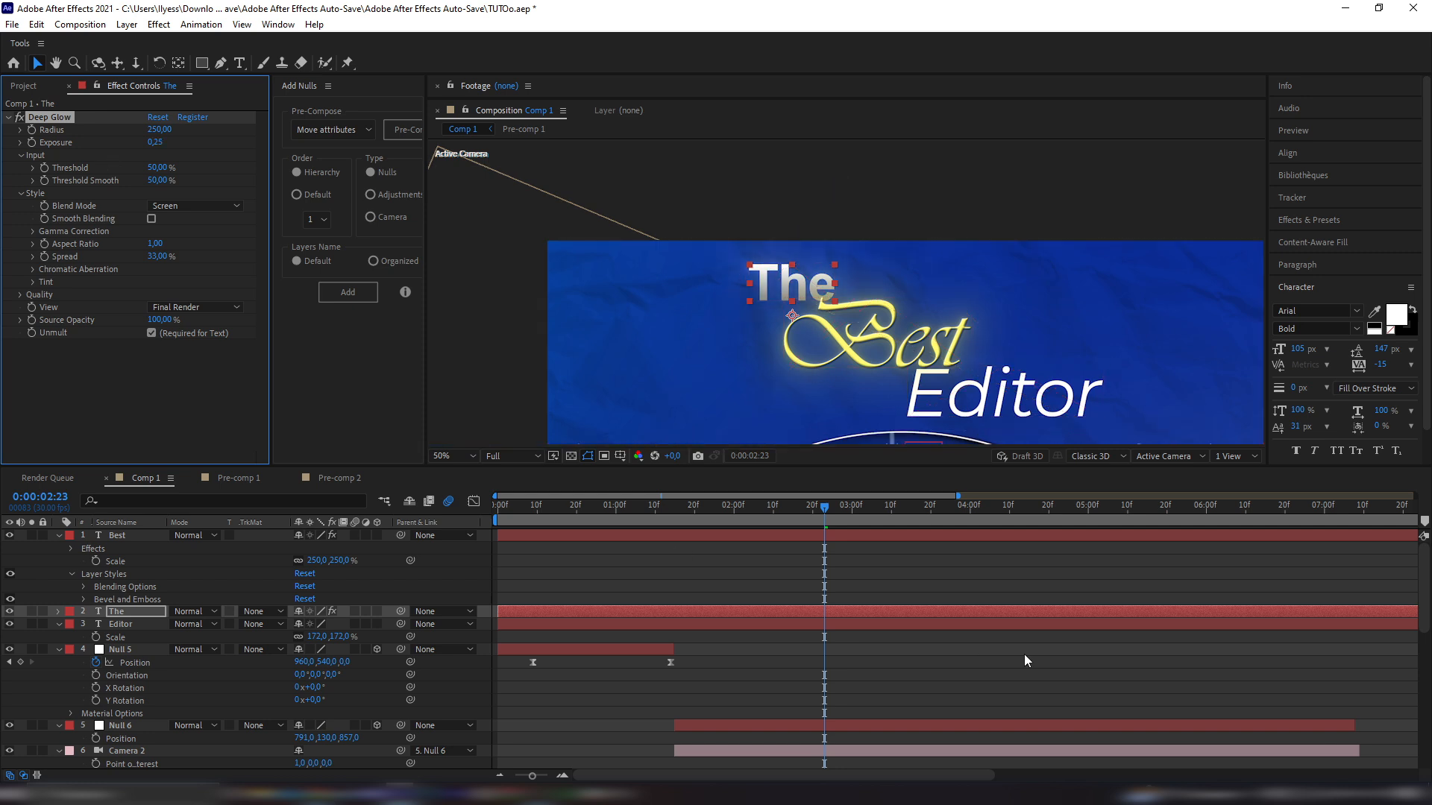
Apply the Drop Shadow effect to the "The" text layer
click(859, 612)
key(ctrl+space)
text(dr)
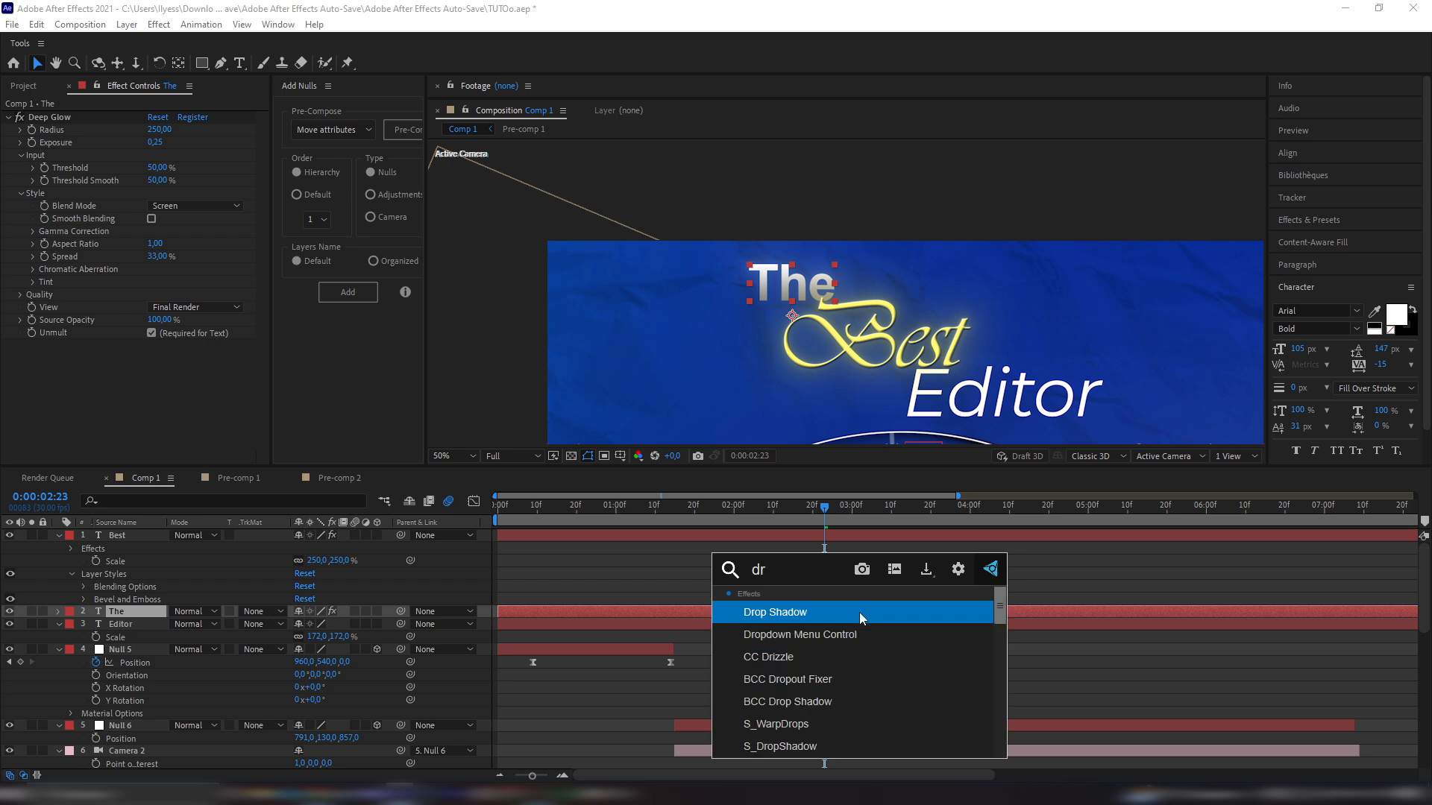
text(op)
key(Return)
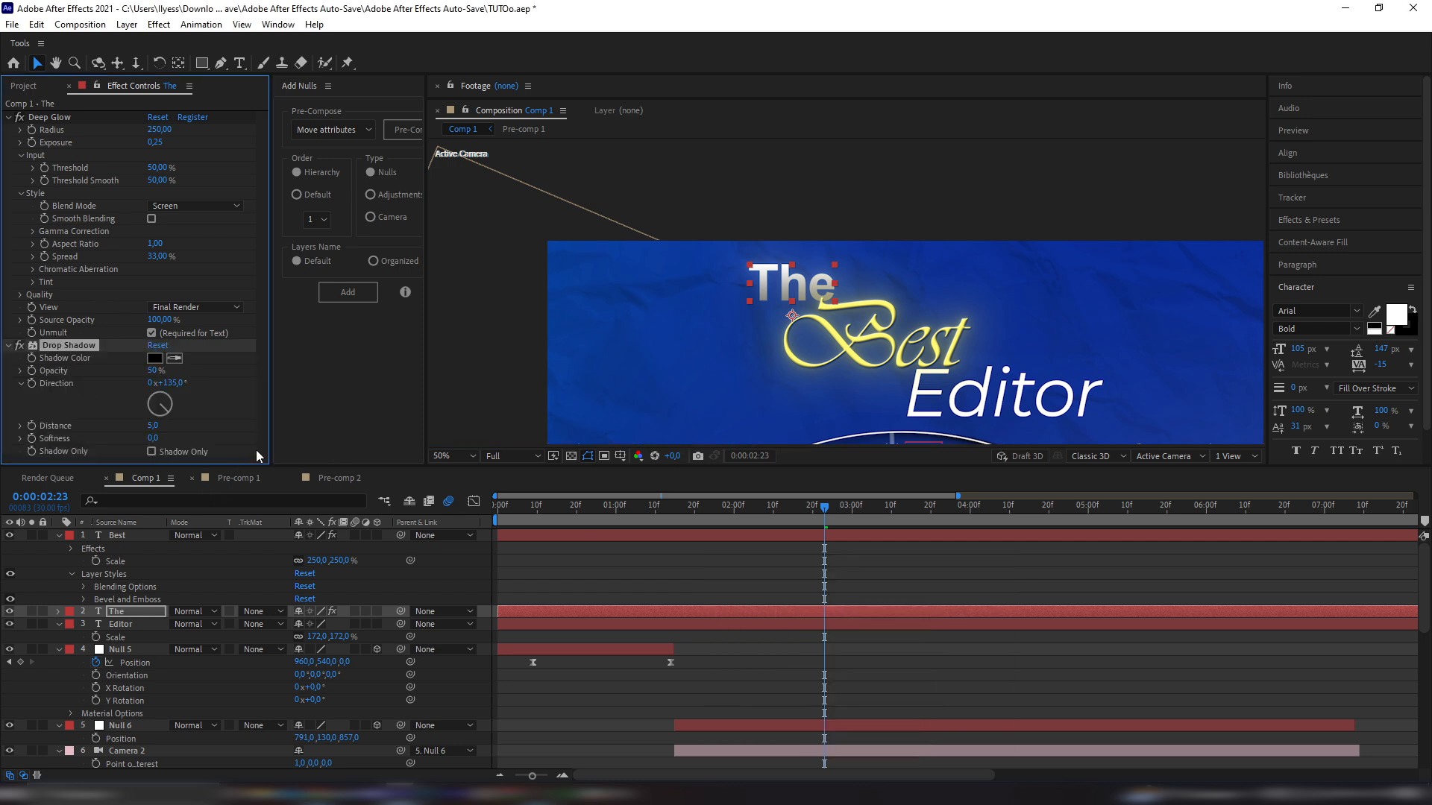
Adjust the opacity, distance and softness of the drop shadow on the "The" layer, and deselect the layer
drag(152, 370, 157, 370)
drag(152, 426, 158, 428)
drag(157, 438, 152, 433)
click(481, 366)
Apply the Gradient Ramp effect to the "Editor" text layer
scroll(850, 298, down, 4)
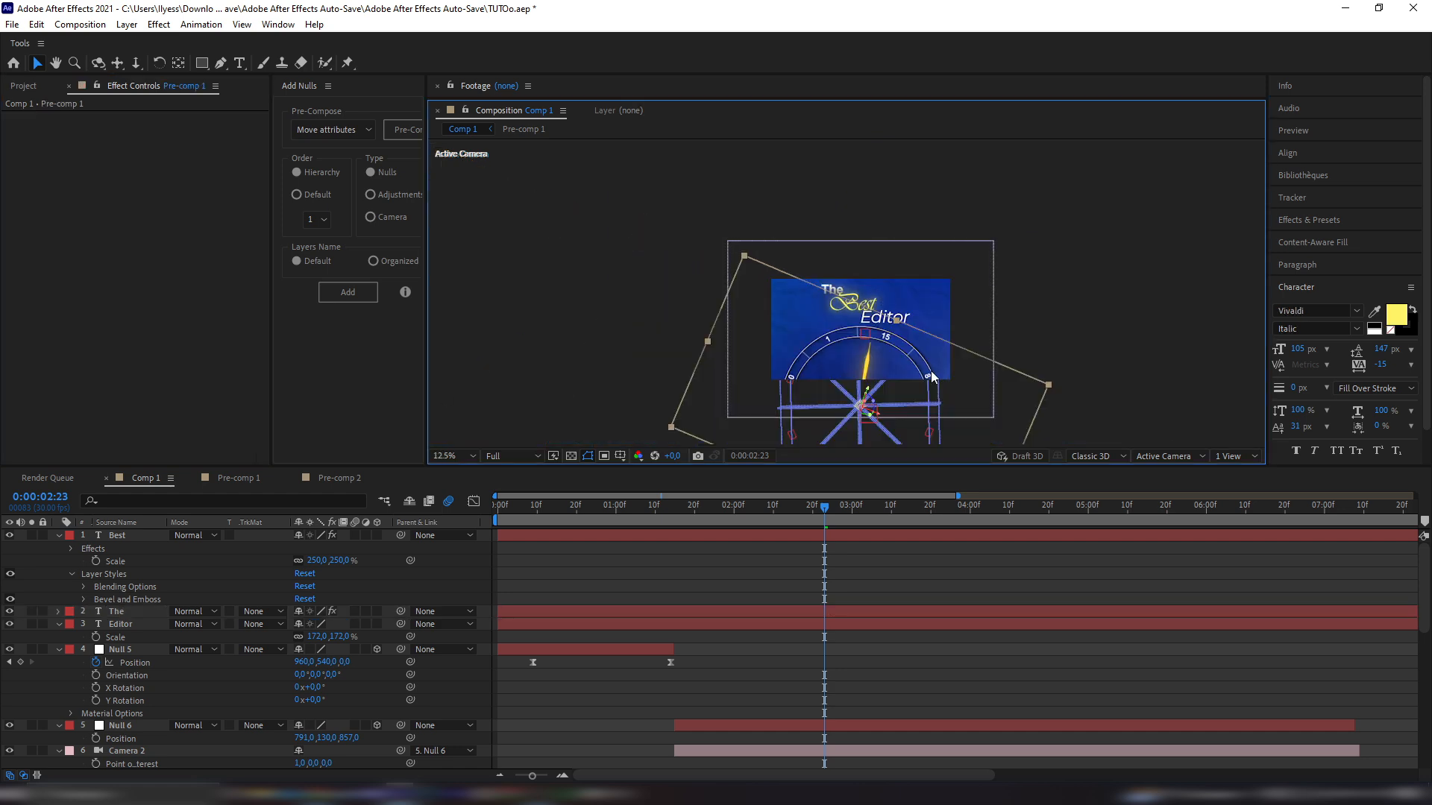
key(space)
drag(864, 335, 755, 315)
scroll(757, 316, up, 3)
key(space)
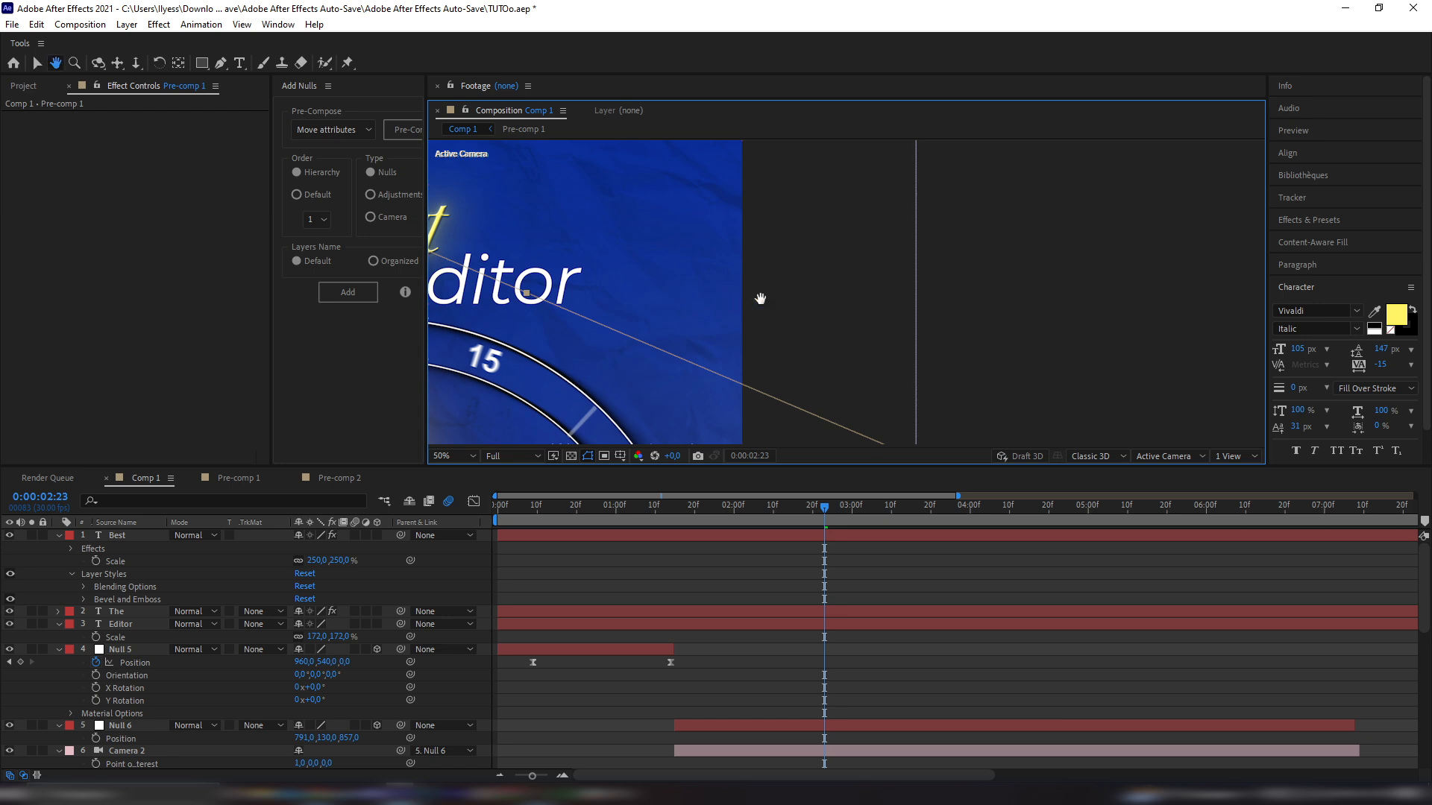
drag(761, 298, 1044, 345)
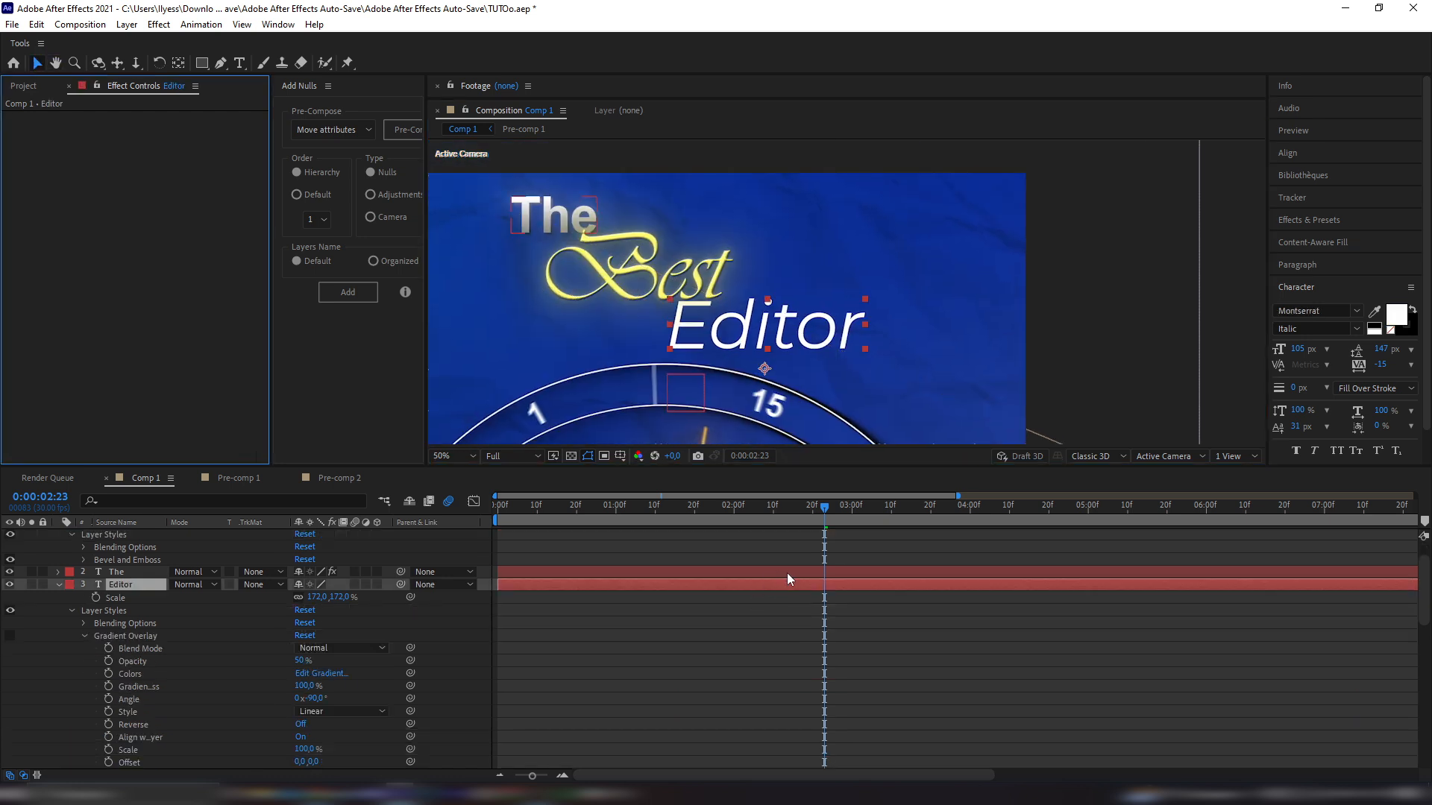
click(795, 585)
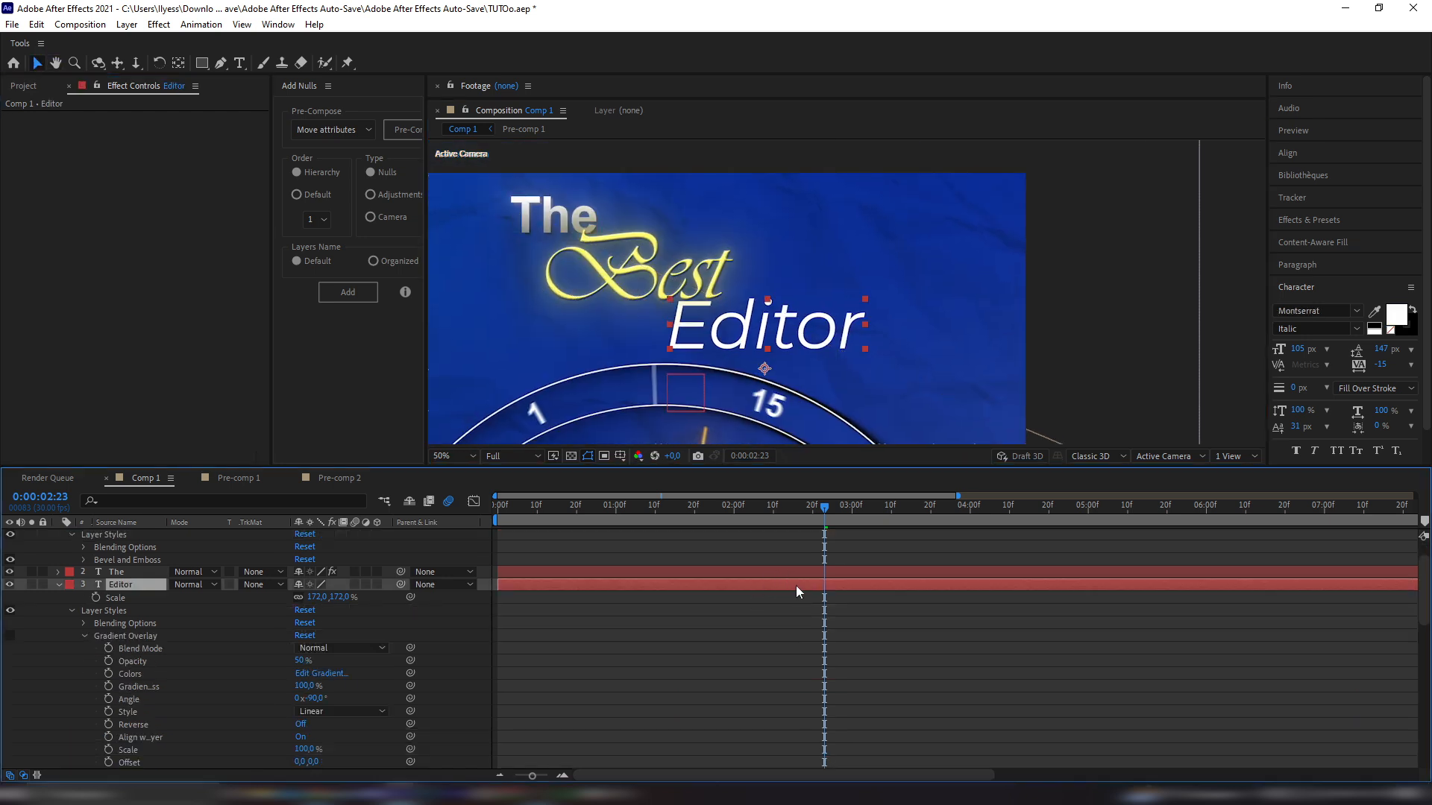
key(ctrl+space)
text(gr)
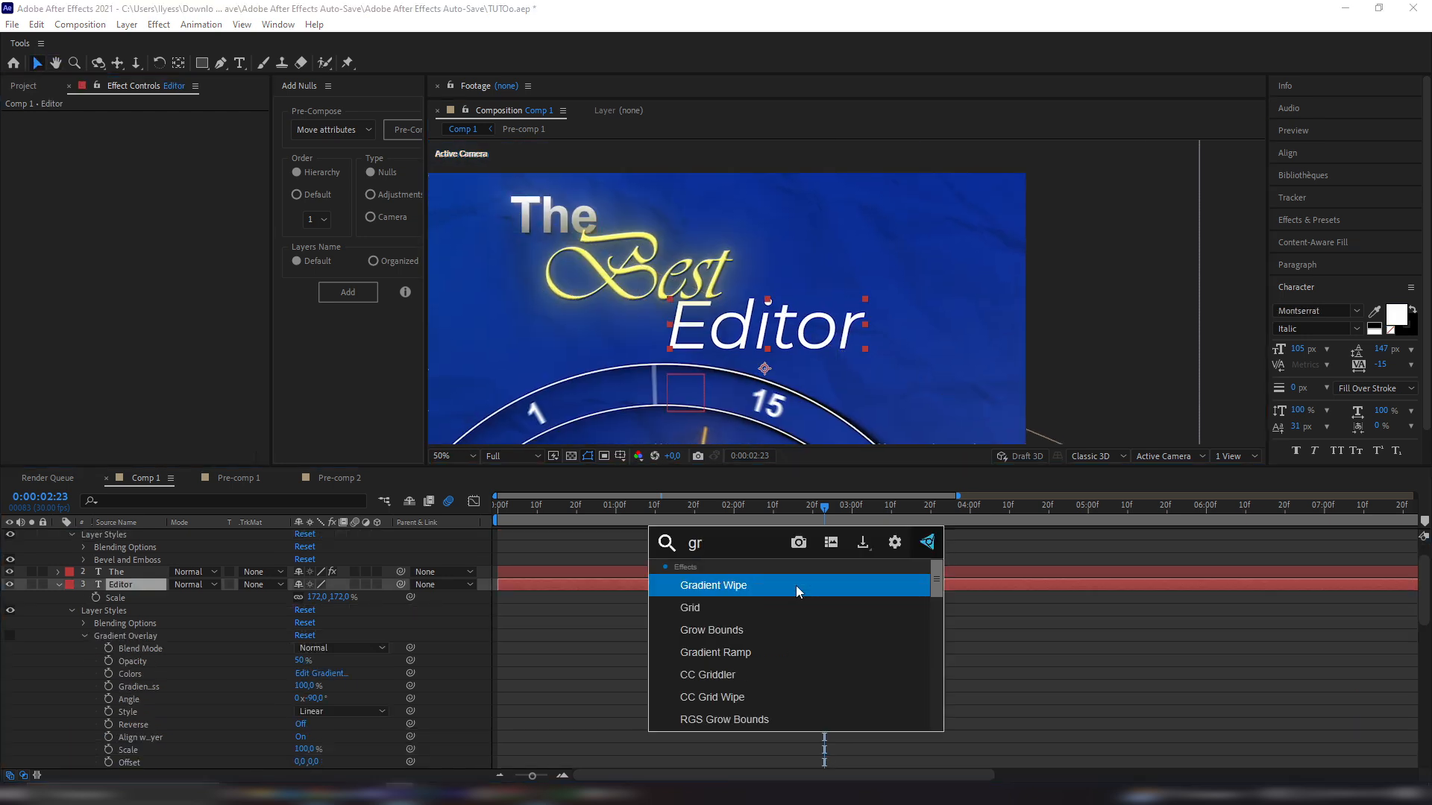
text(d)
key(BackSpace)
text(adi)
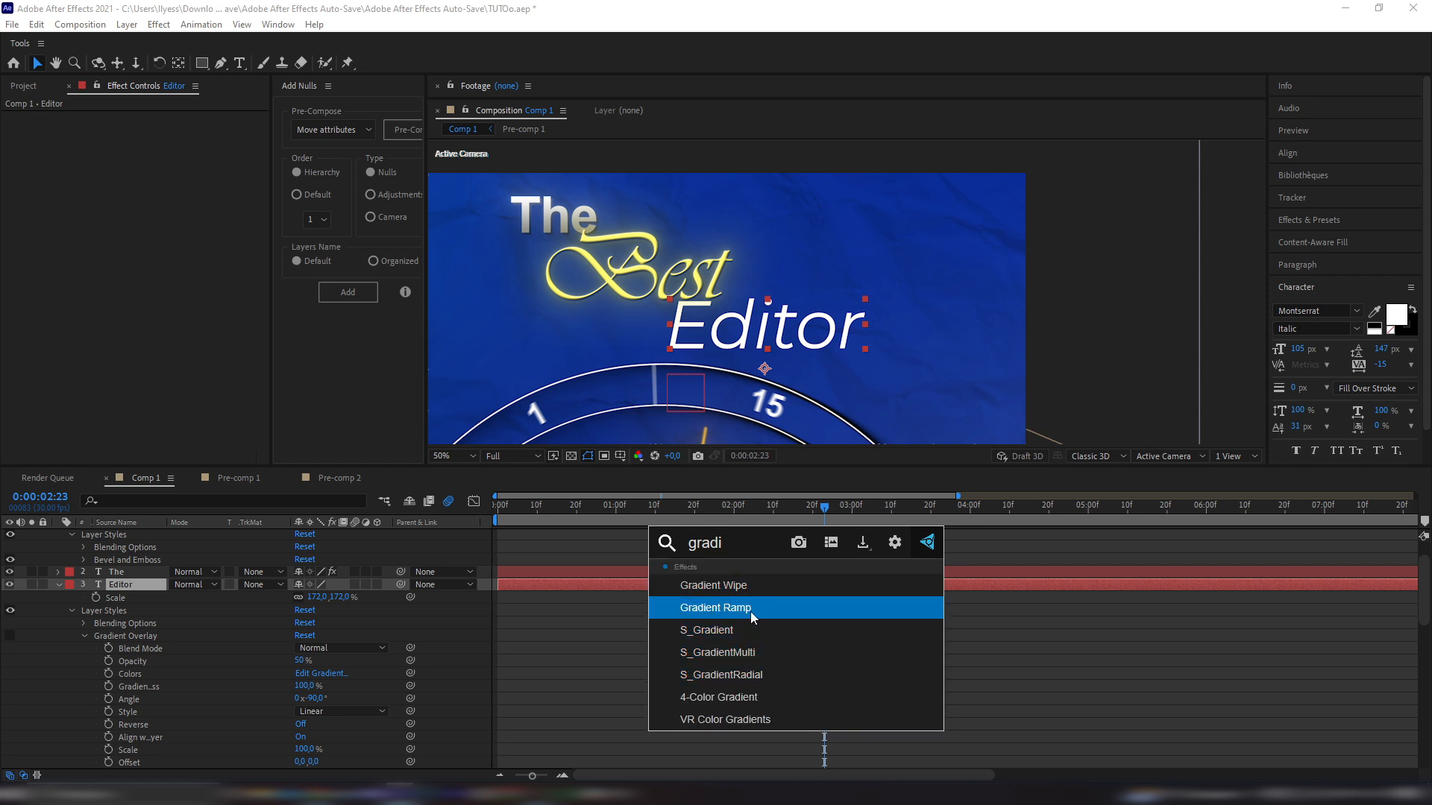
click(724, 608)
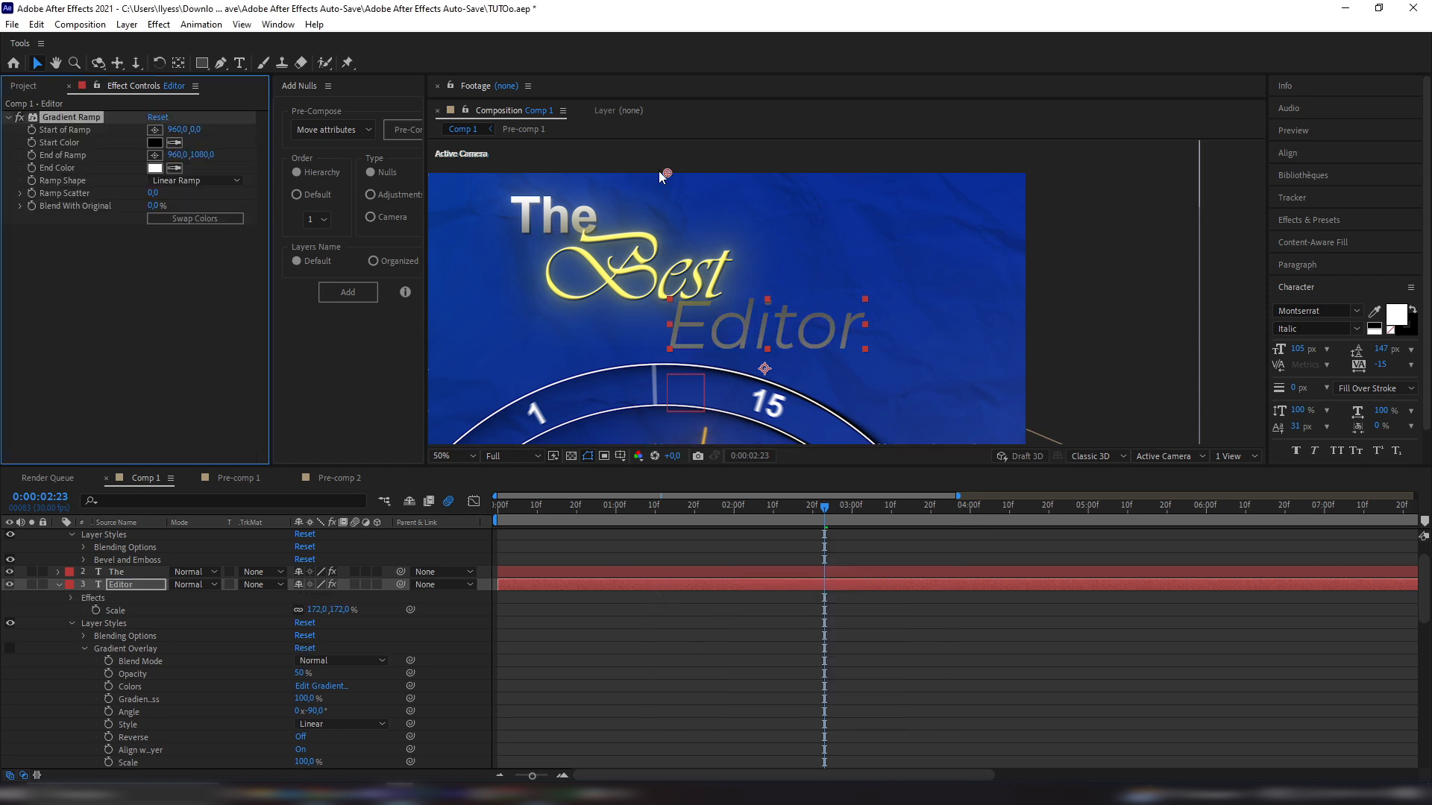
Reposition the Gradient Ramp on "Editor", placing its start just below the word at about 1230, 644 and its end above at about 1233, 286
drag(674, 174, 706, 200)
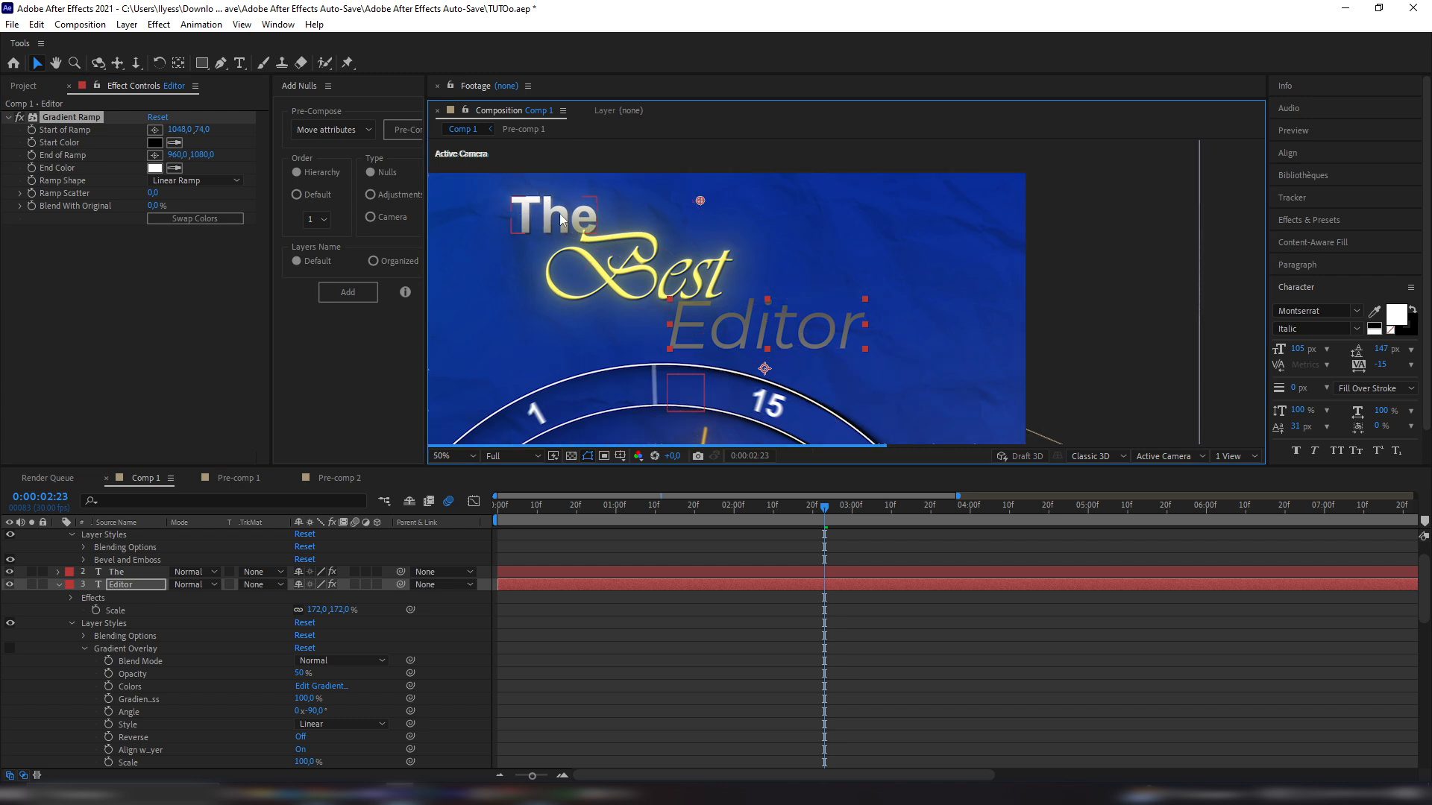
drag(702, 200, 772, 365)
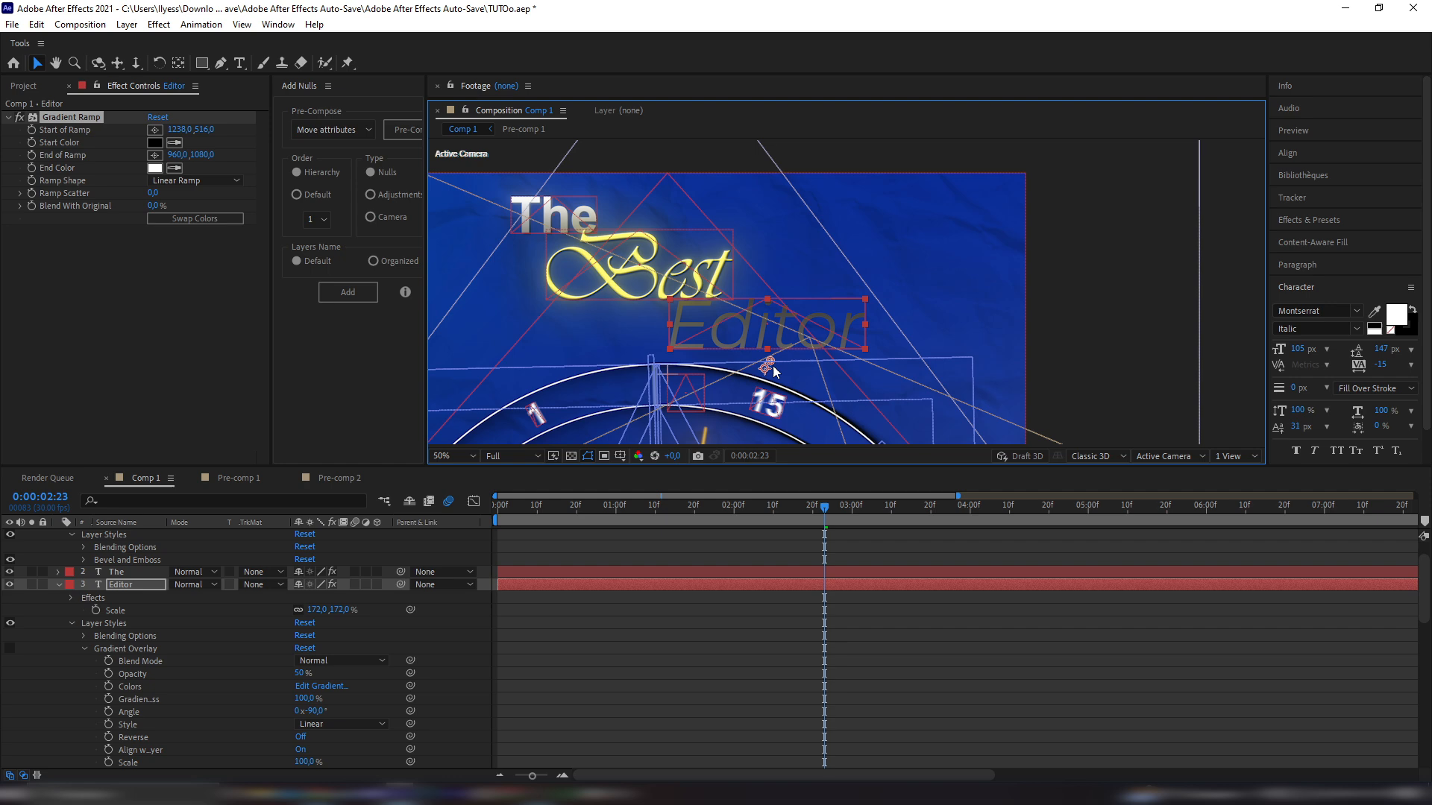
key(comma)
key(comma)
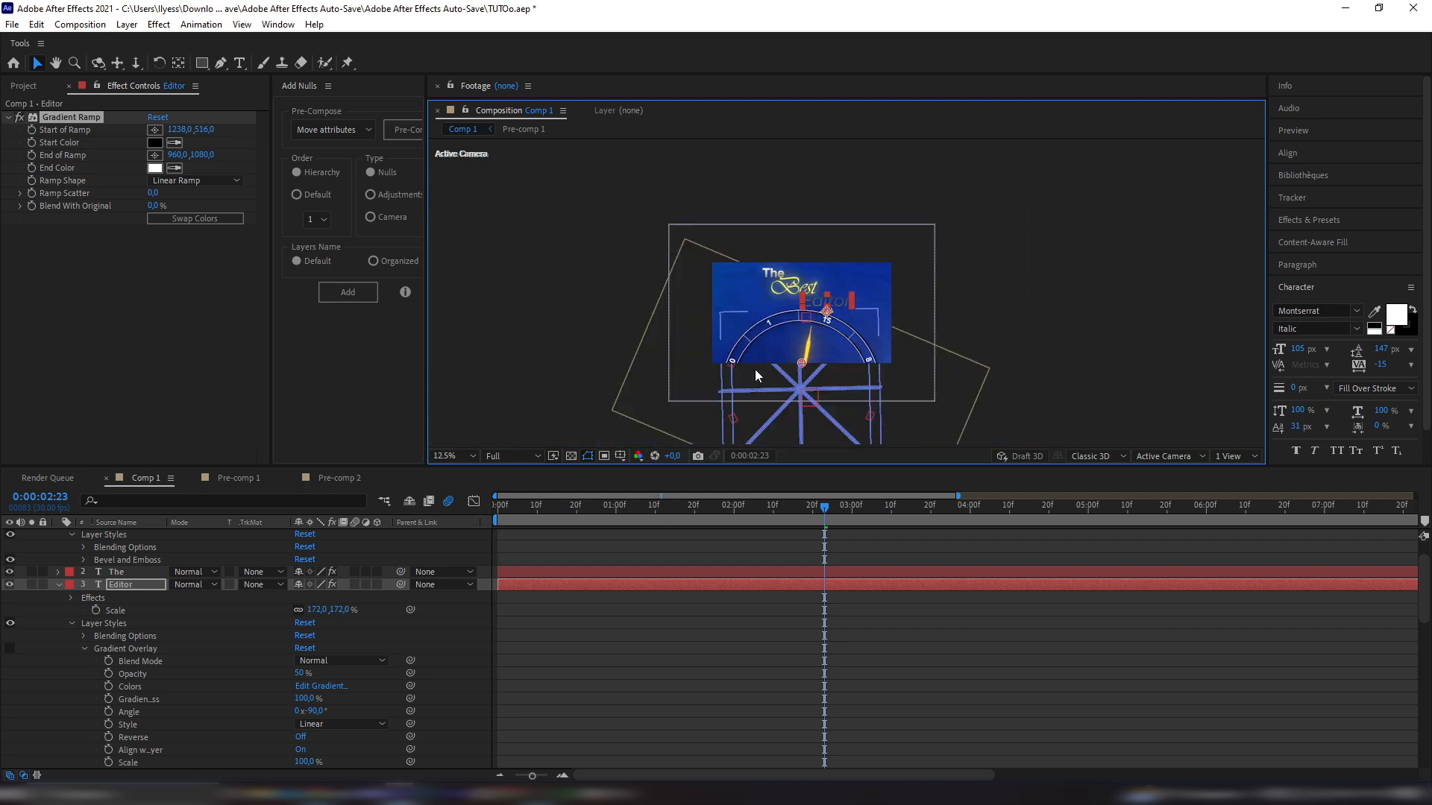
drag(802, 364, 821, 249)
key(period)
key(period)
key(period)
key(v)
drag(722, 217, 754, 190)
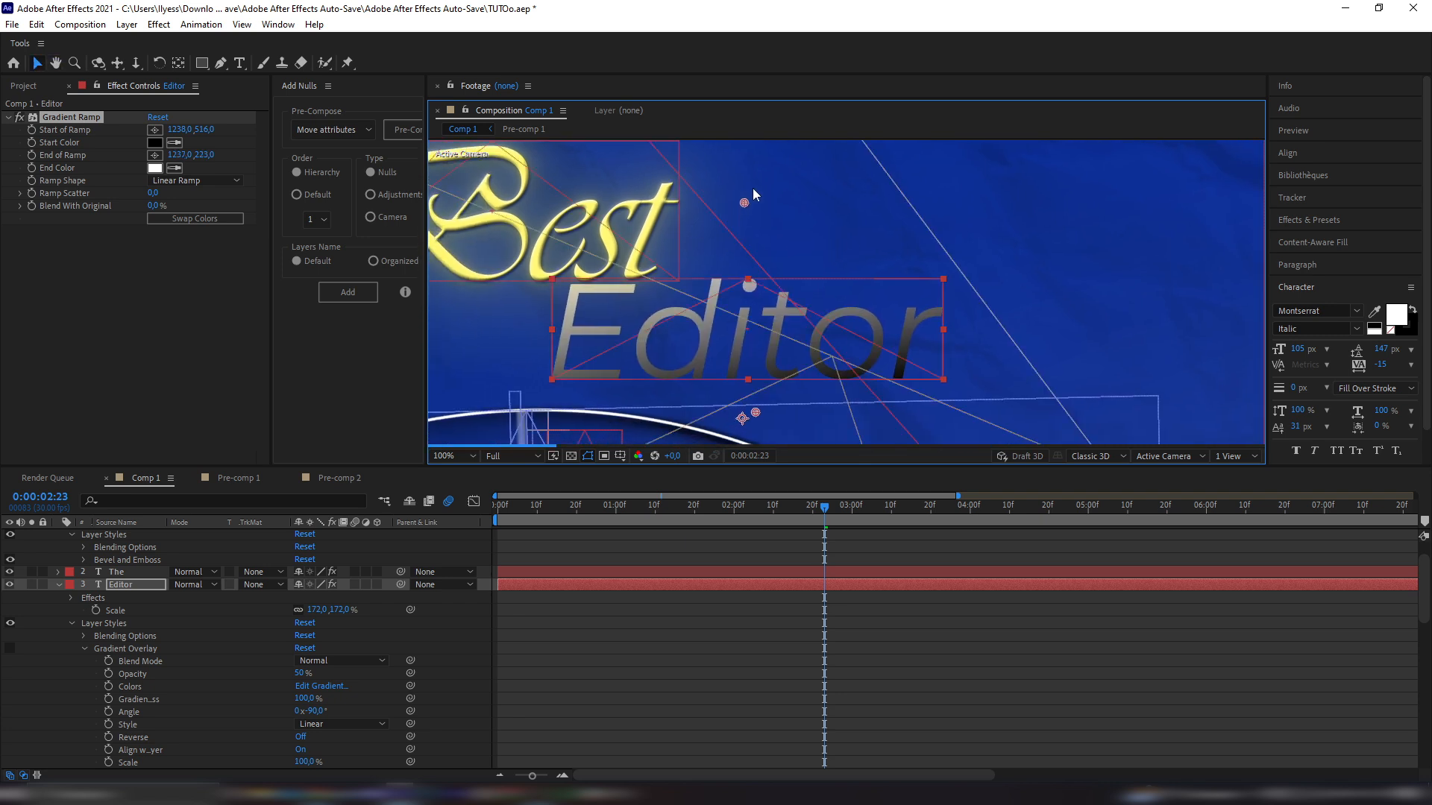
Apply Deep Glow to the "Editor" layer with Unmult enabled and Exposure at 0.51, and show only the layers' animated properties
click(808, 581)
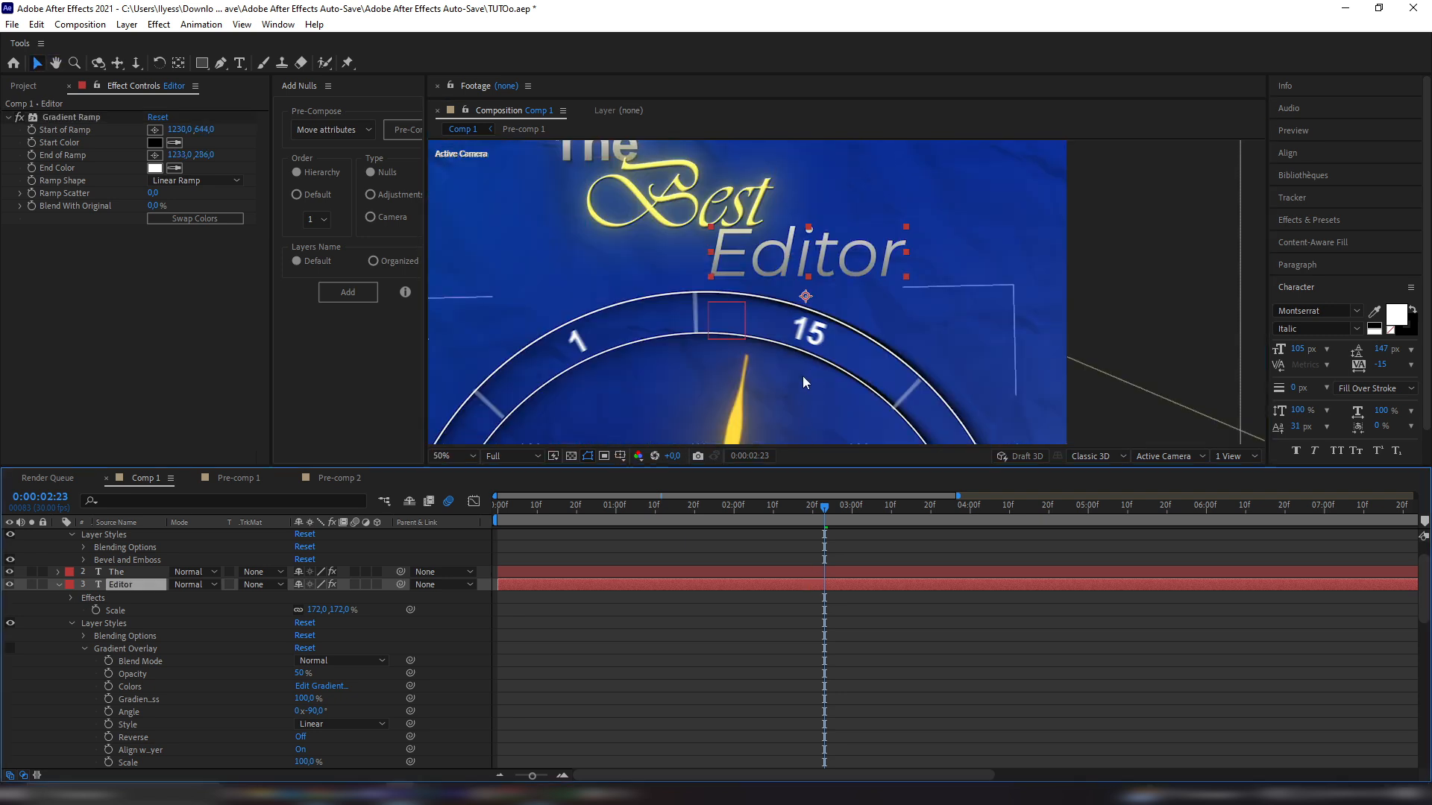
key(ctrl+space)
text(deep)
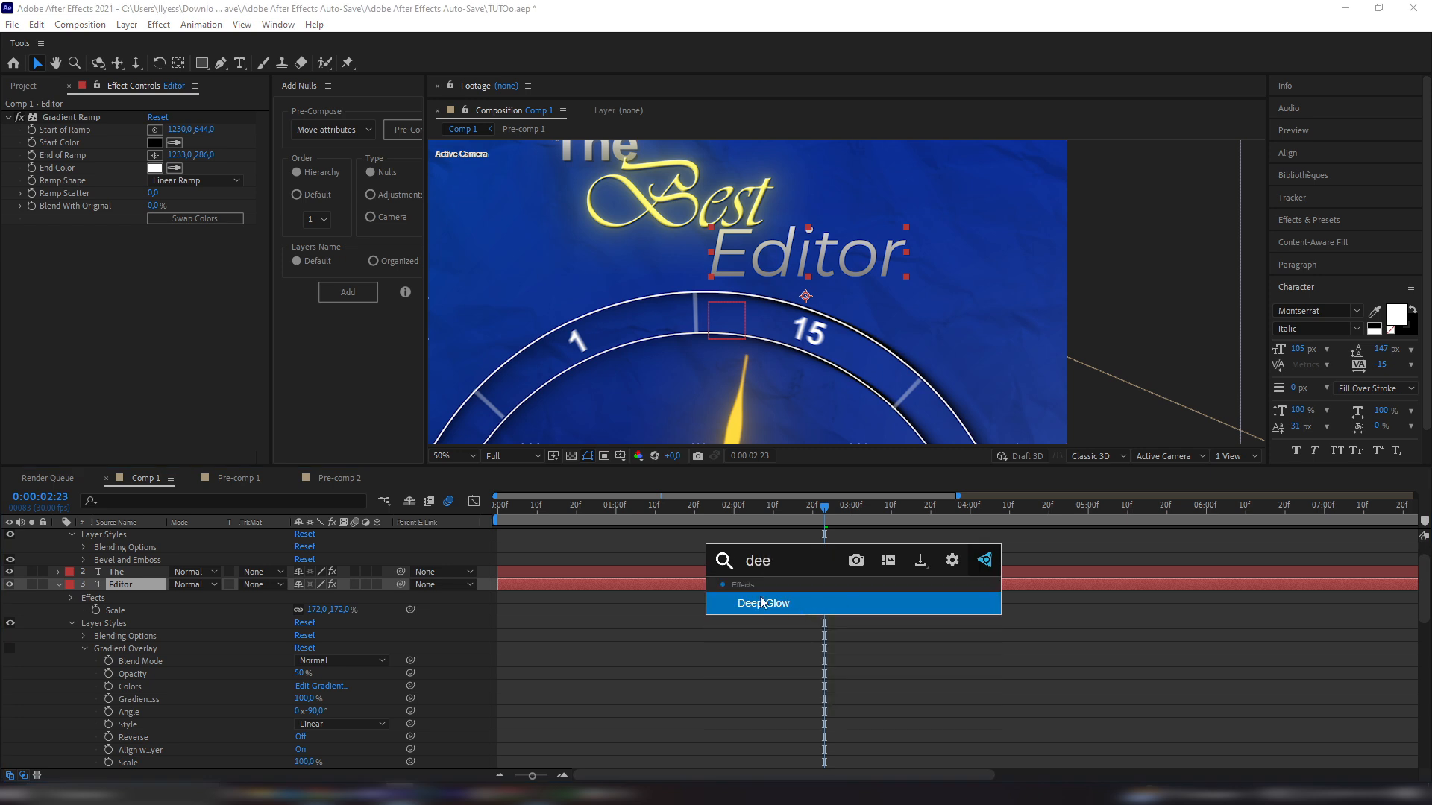
click(761, 602)
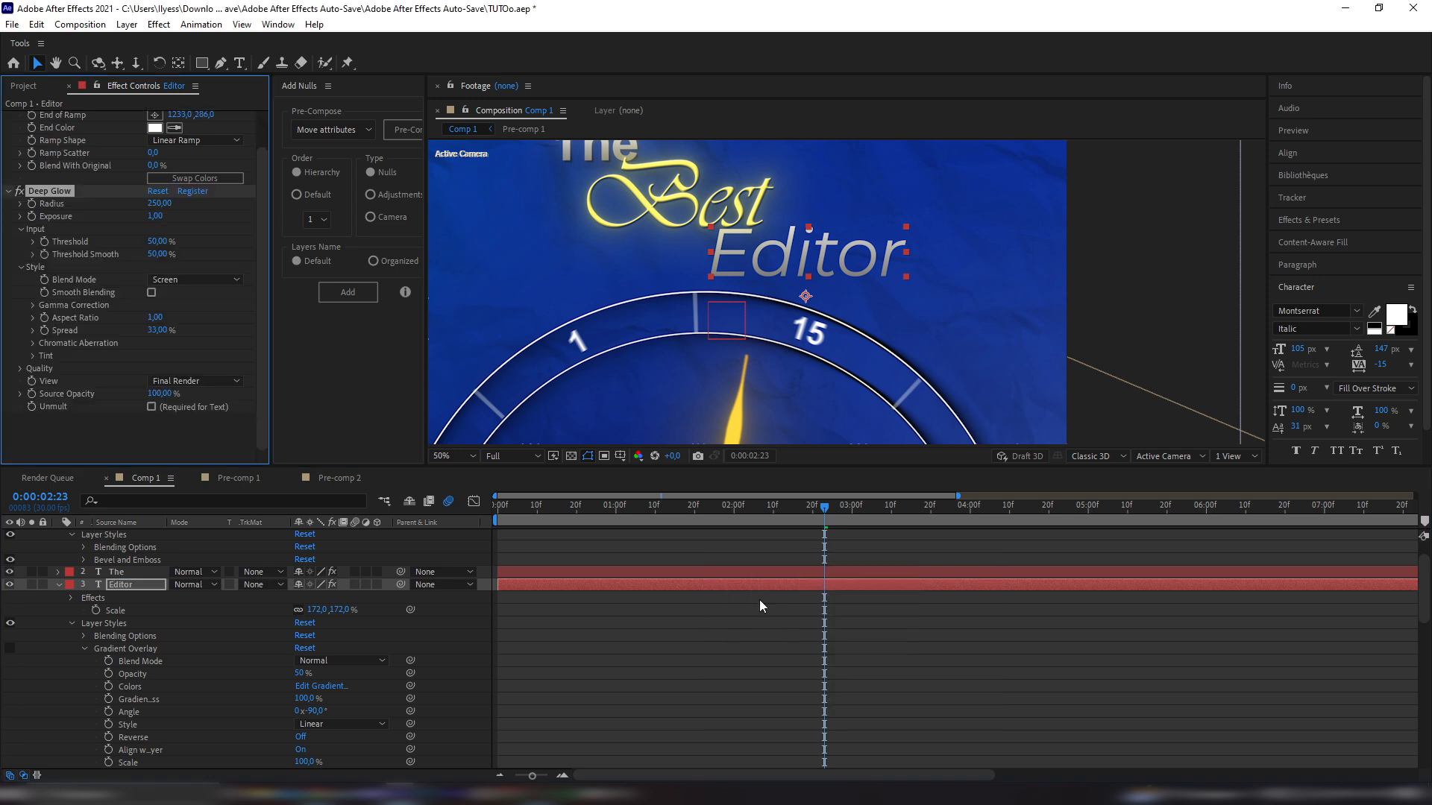
click(151, 407)
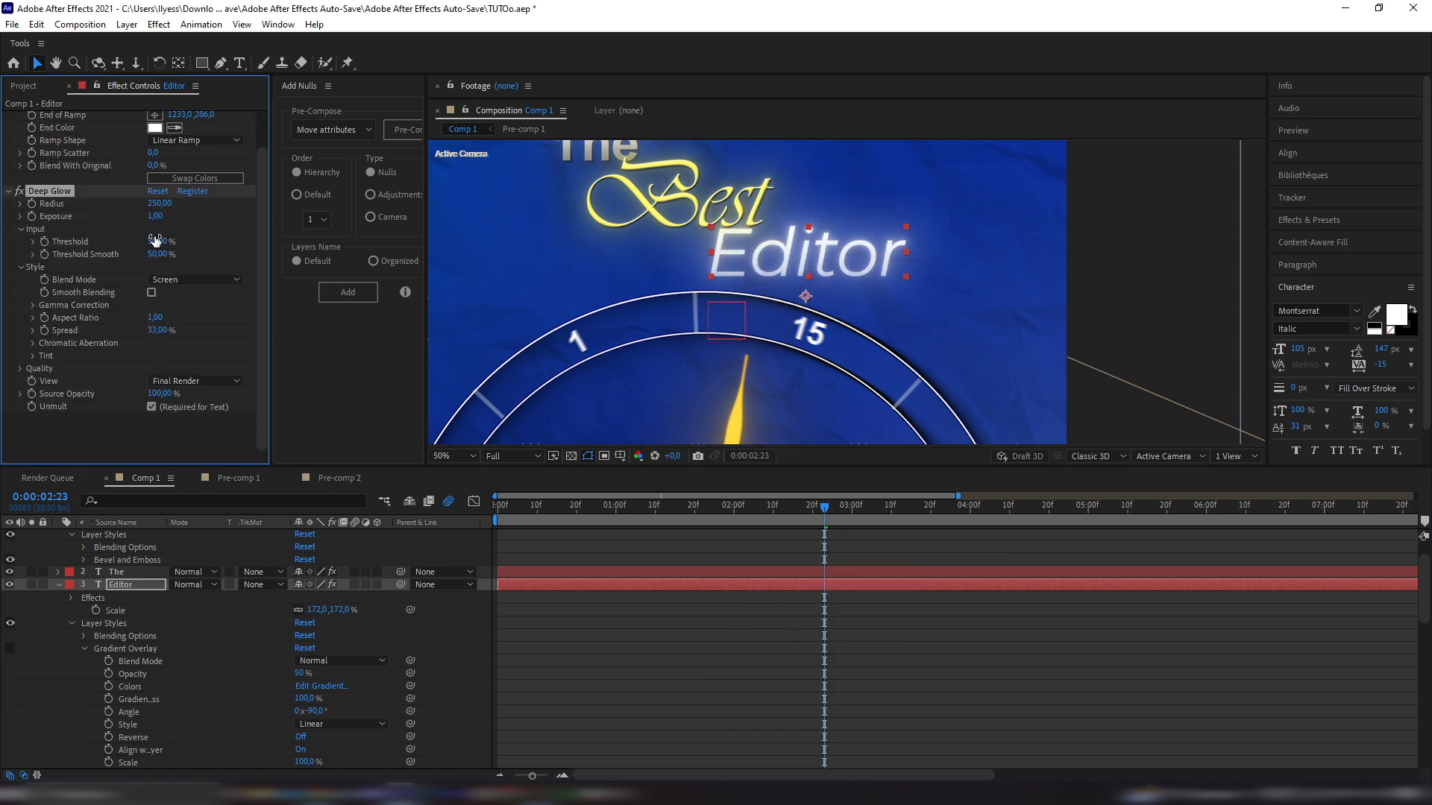
drag(155, 216, 143, 222)
key(ctrl+a)
key(u)
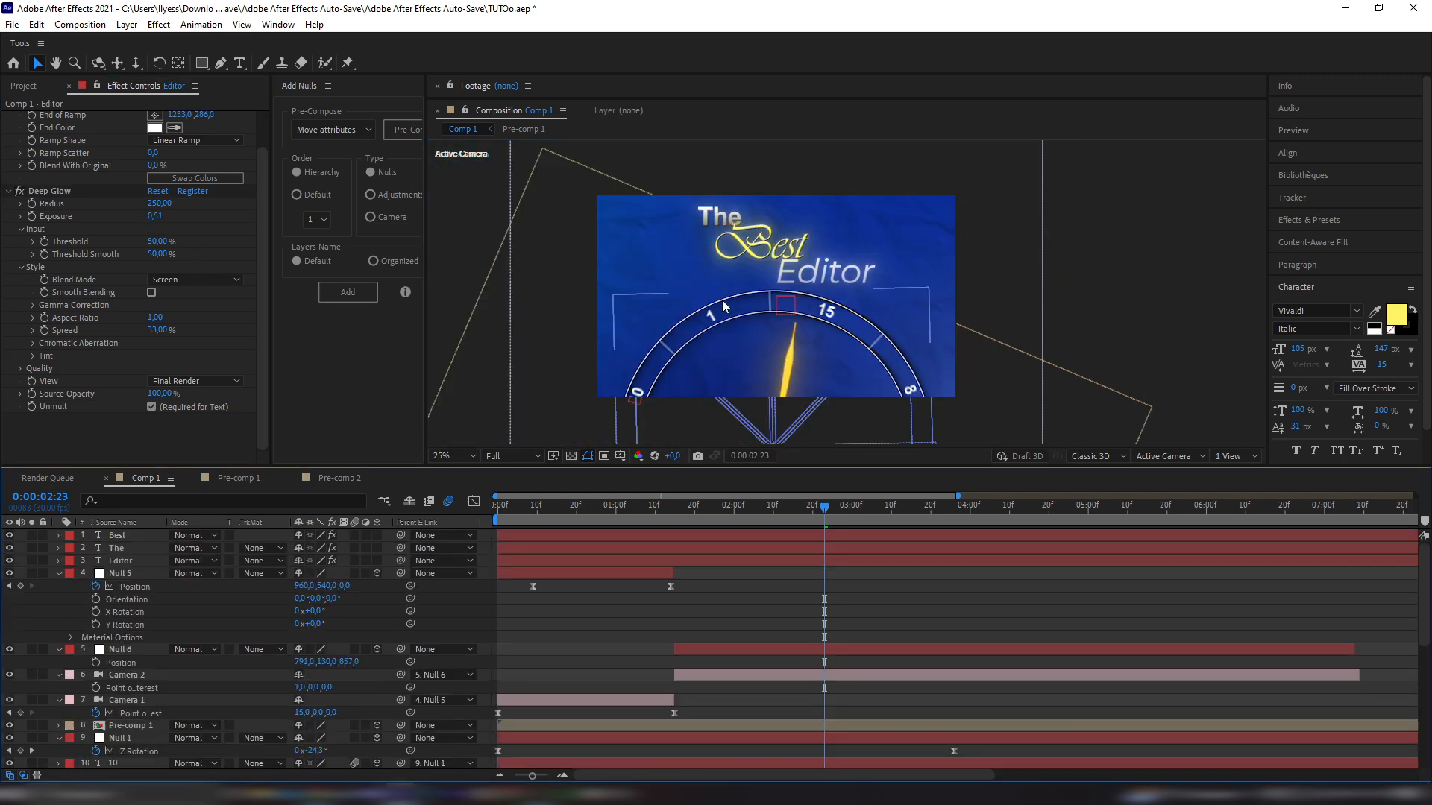
Apply CC Light Sweep to the "Editor" layer and place its center on the word at about 1216, 416
drag(642, 266, 725, 340)
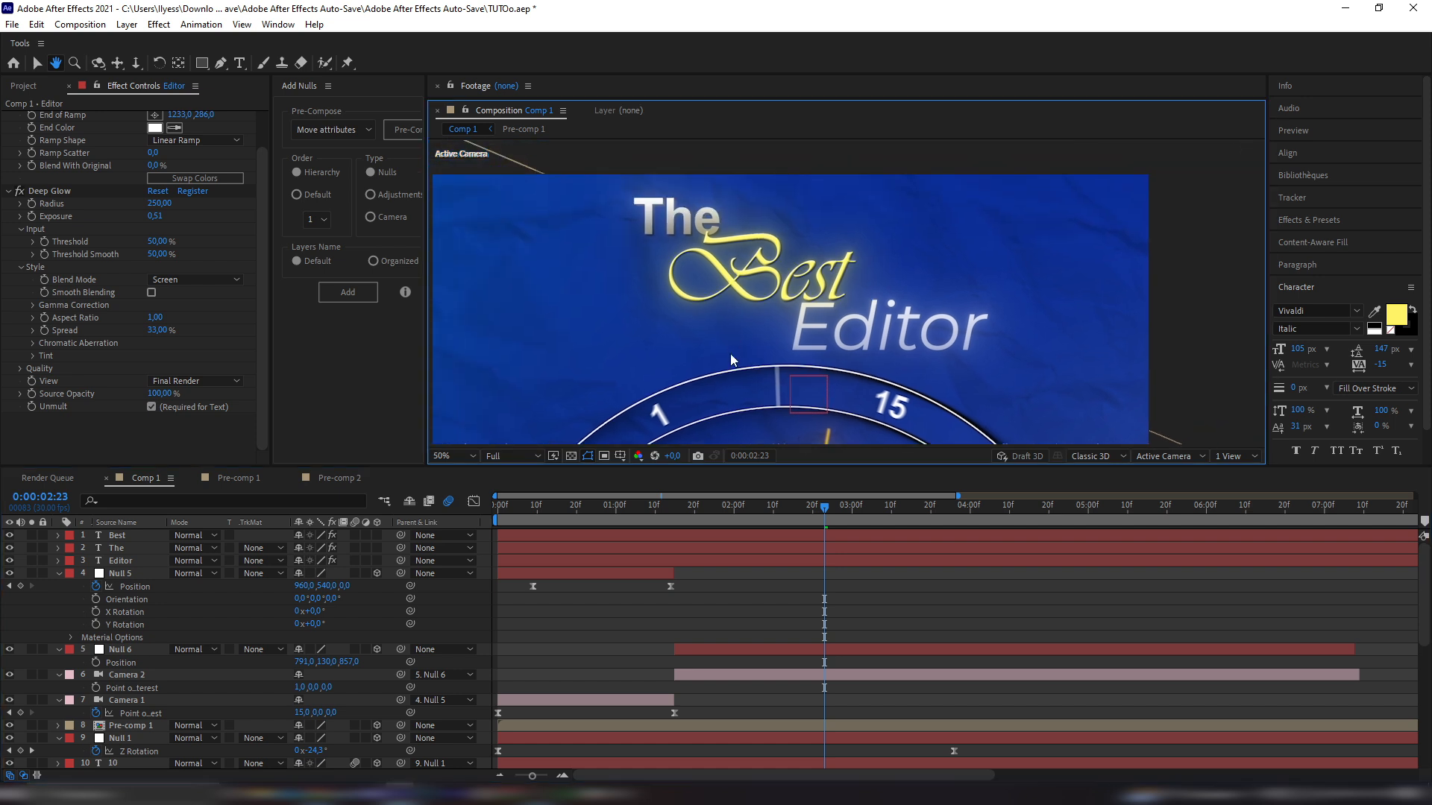
click(840, 564)
key(ctrl+space)
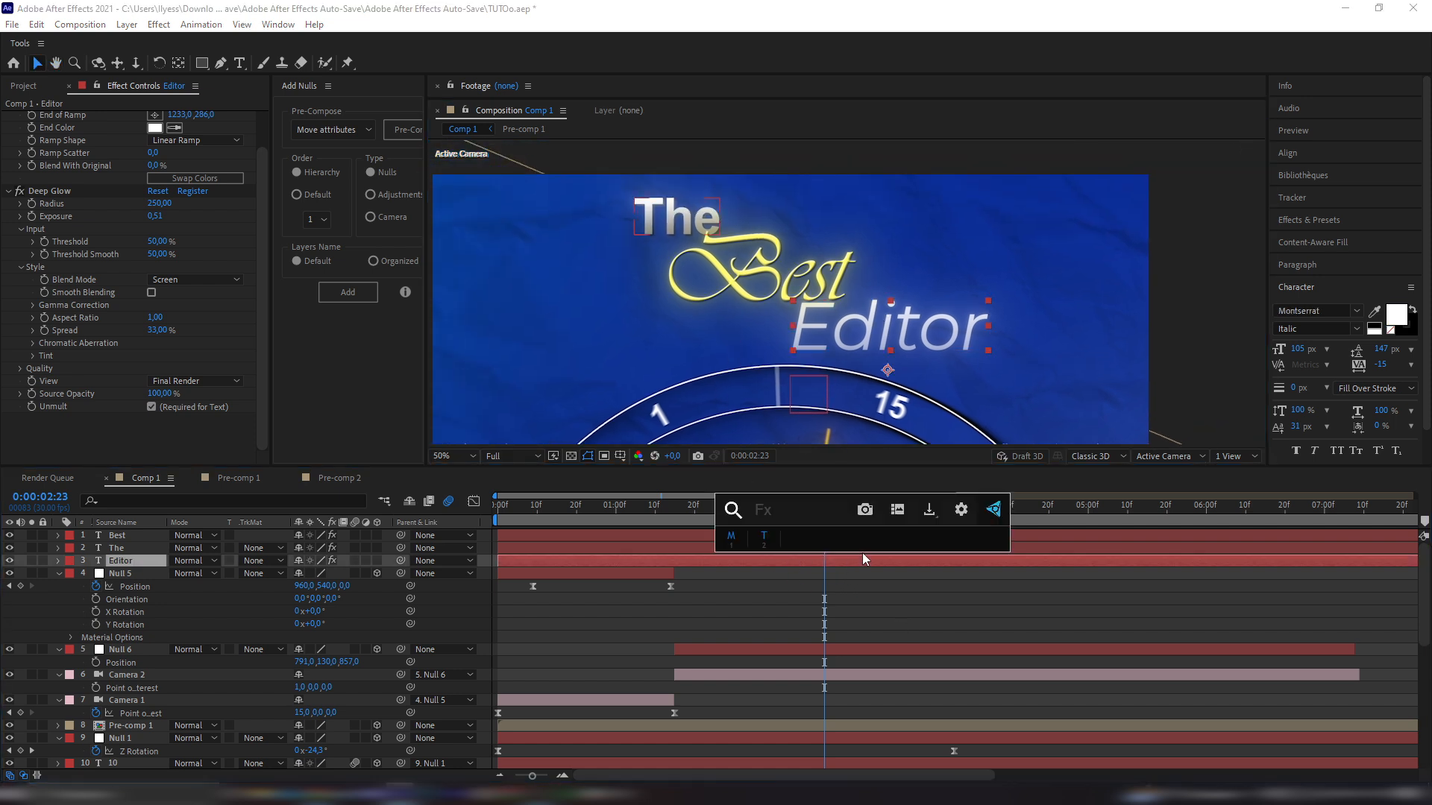
text(swee)
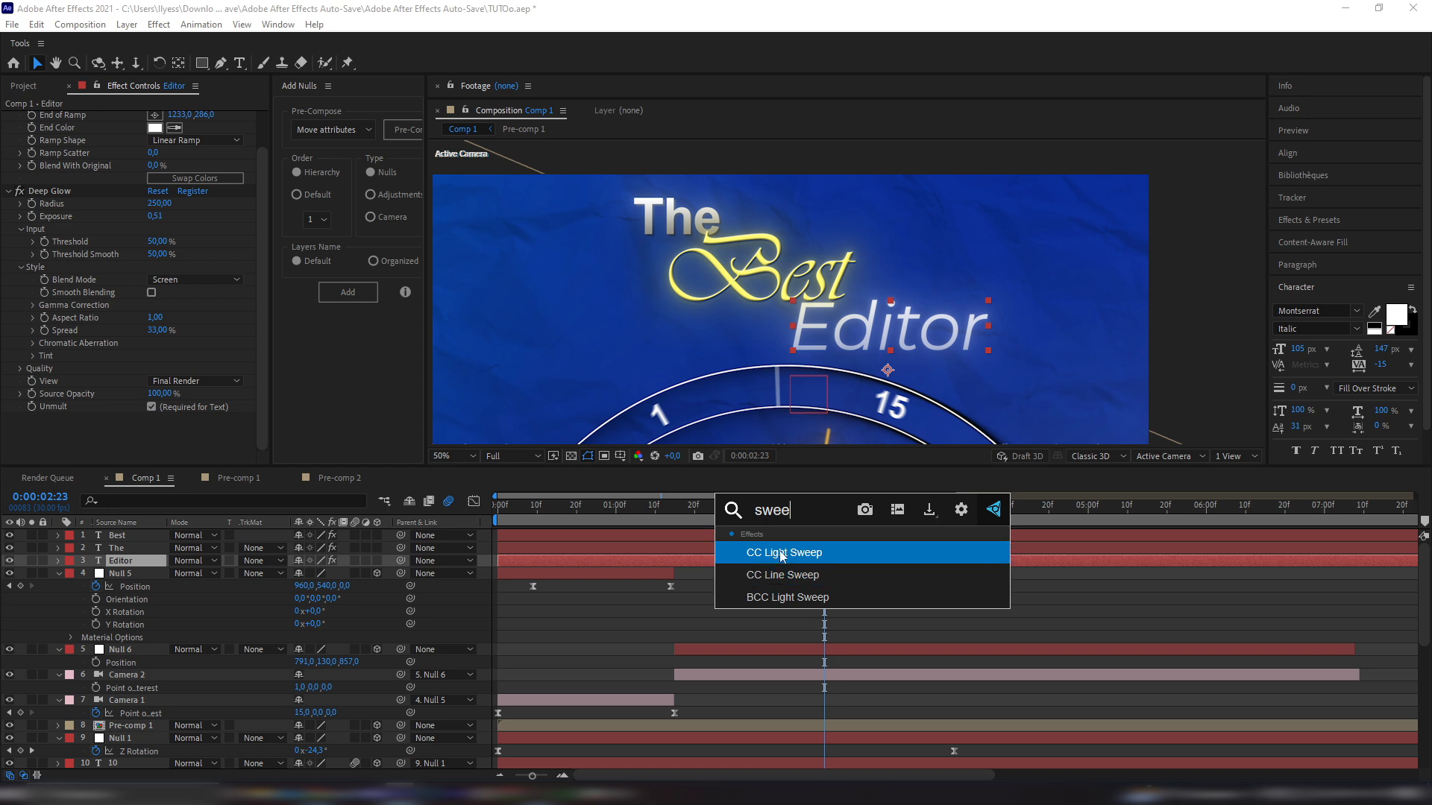
click(775, 557)
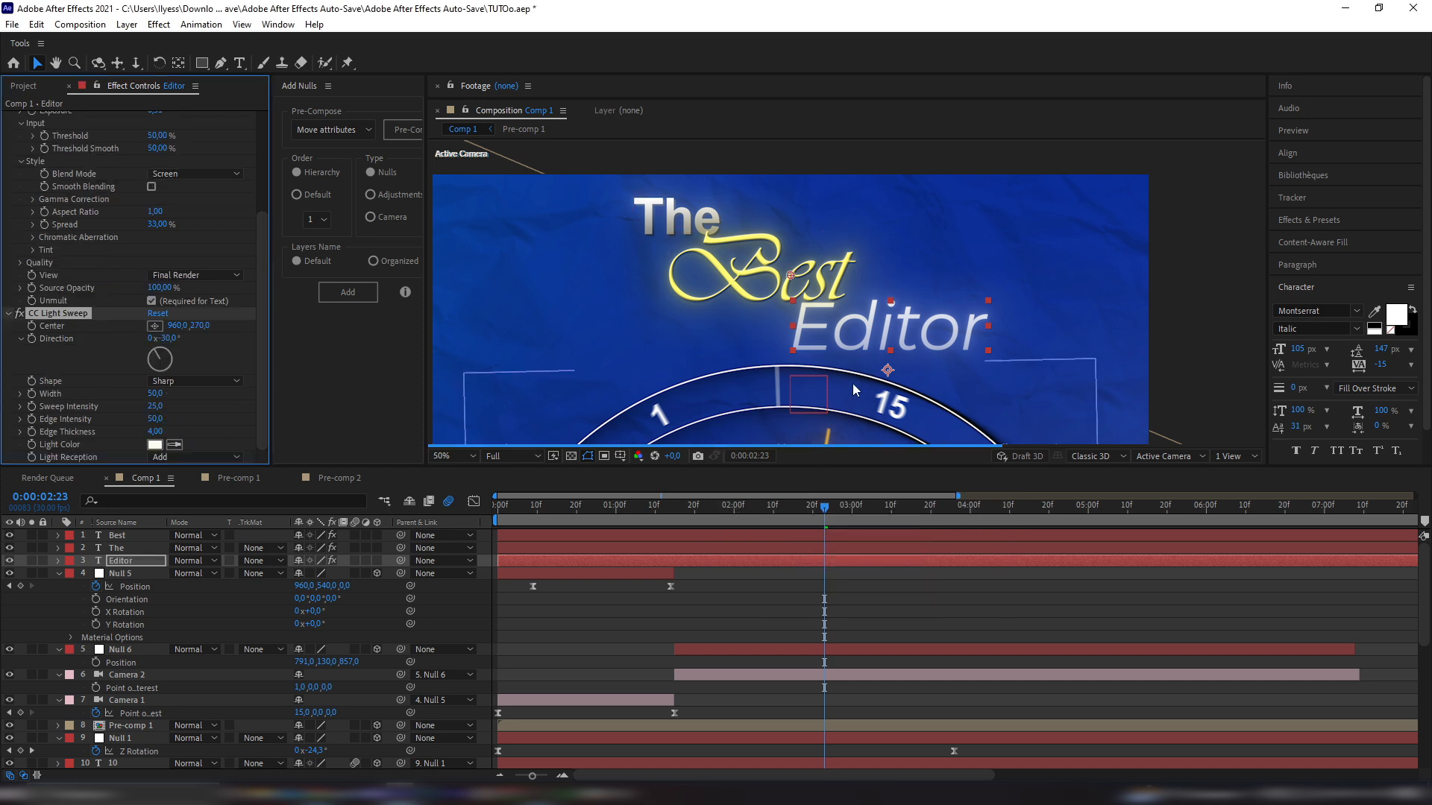
drag(791, 276, 886, 330)
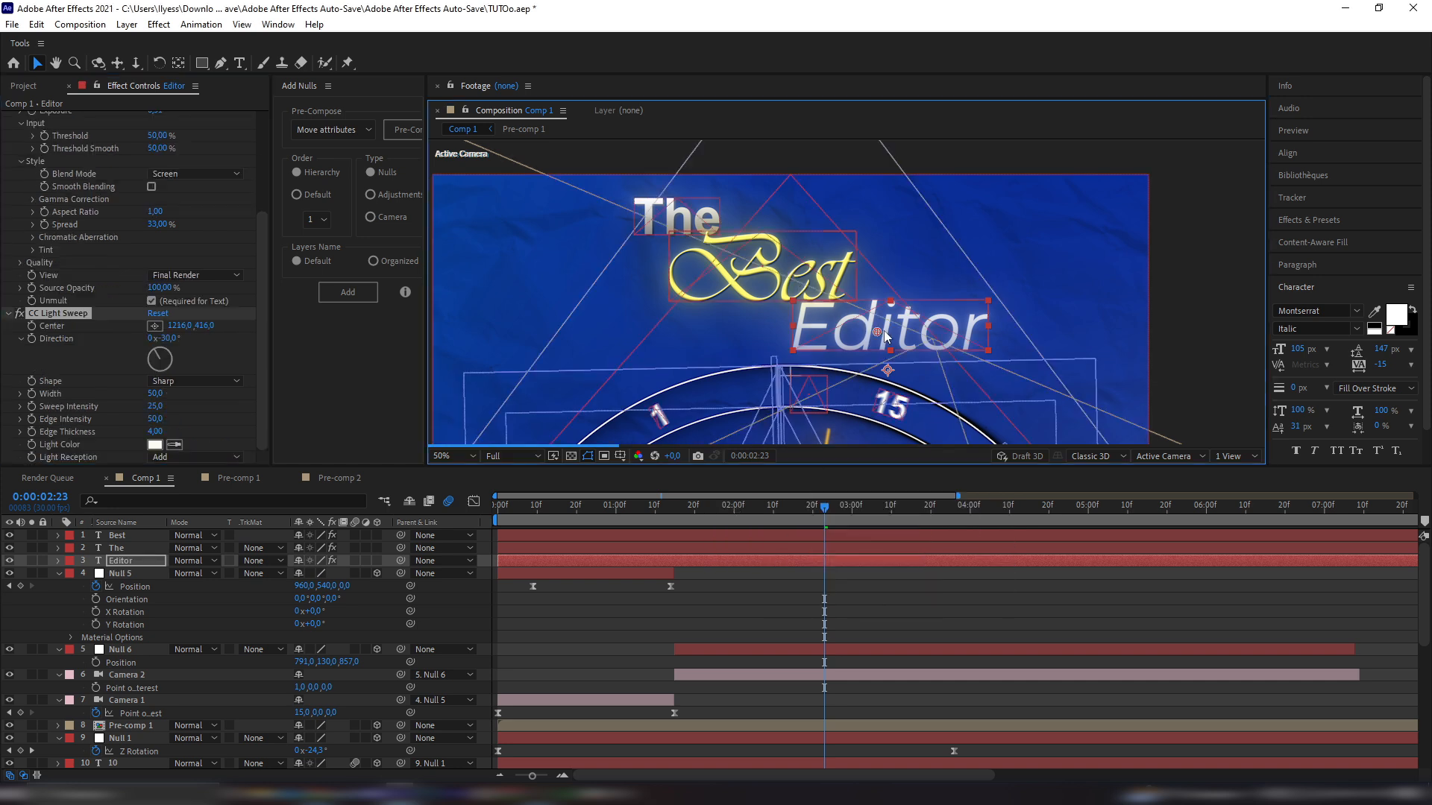
Move CC Light Sweep above Deep Glow in the effect order of the "Editor" layer
key(period)
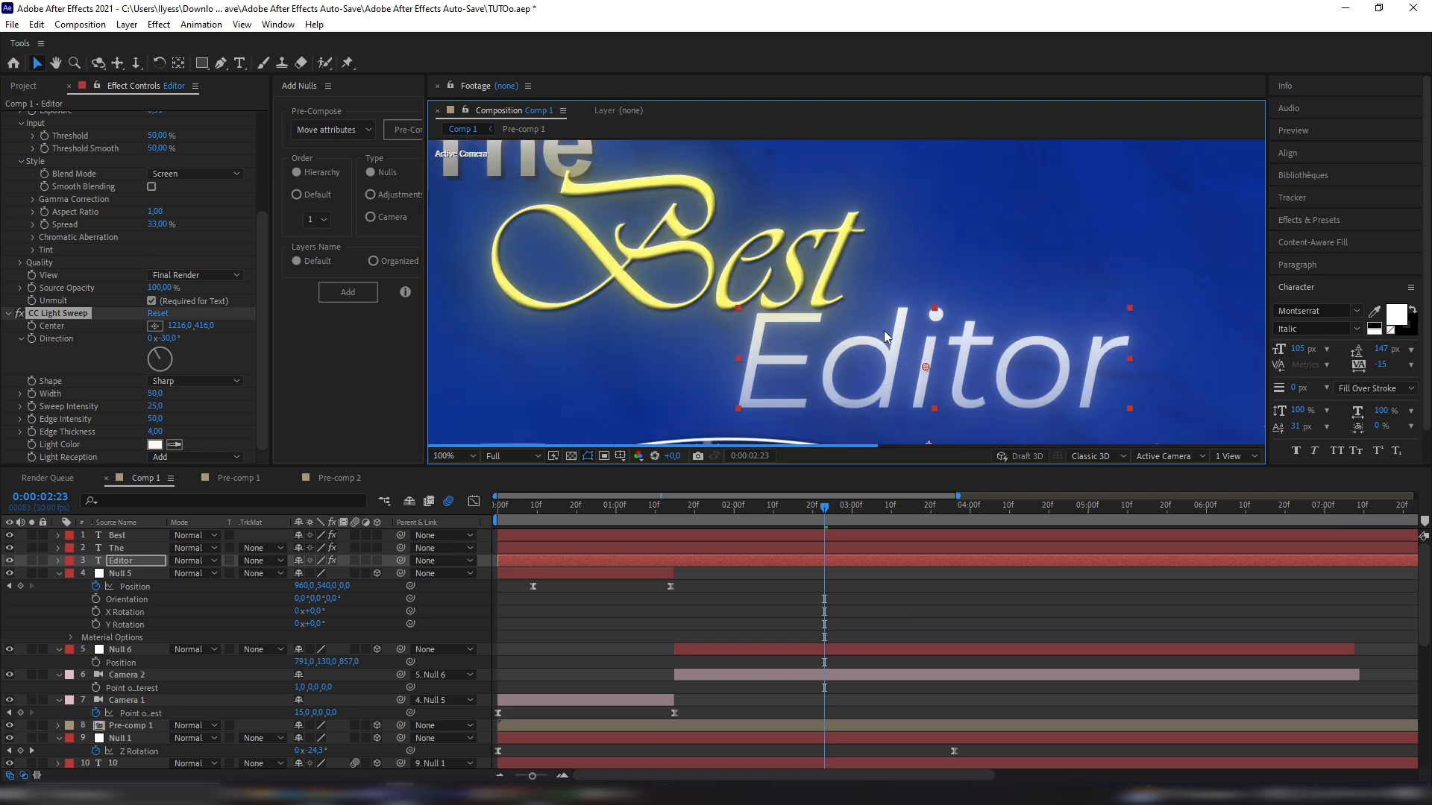
scroll(48, 307, up, 4)
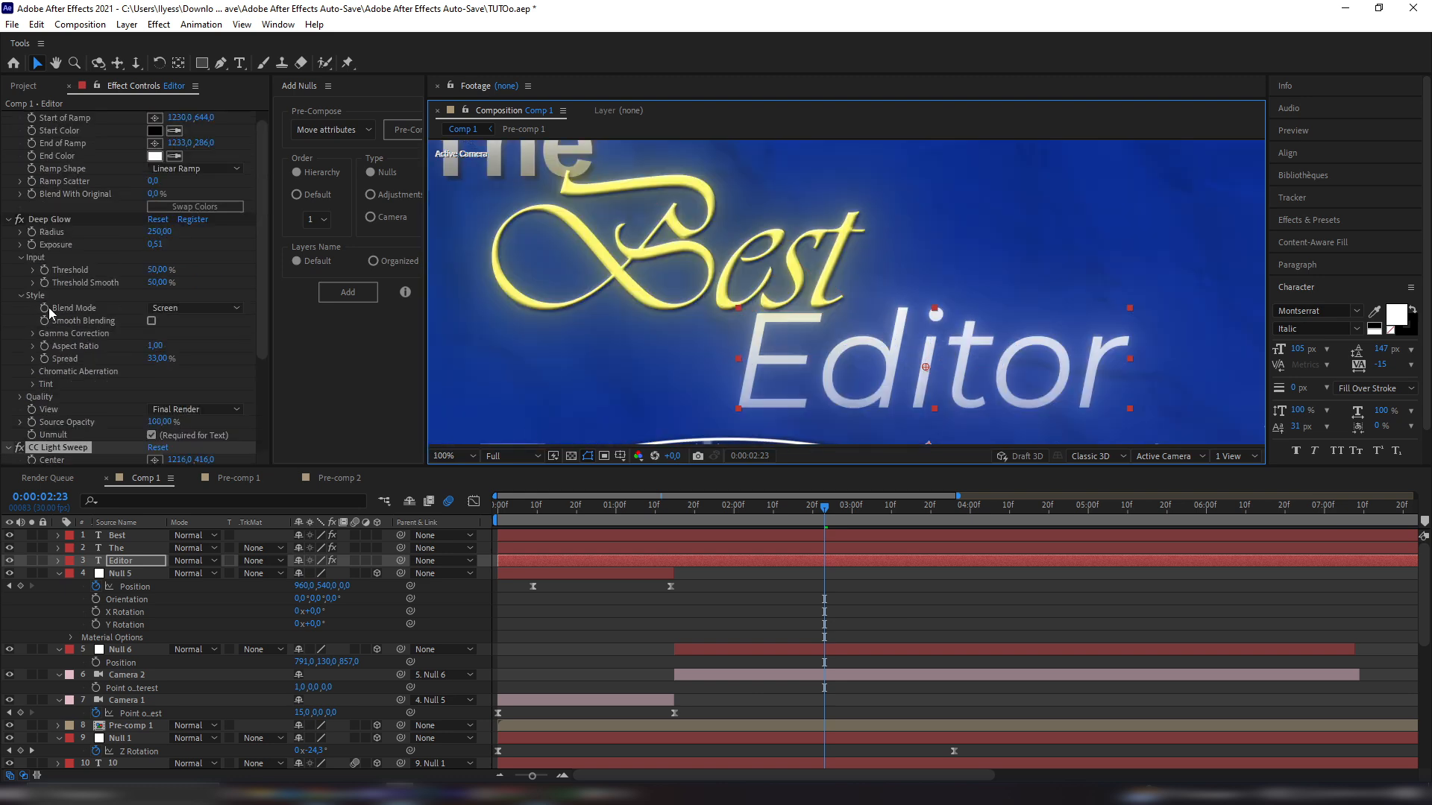
drag(52, 445, 62, 217)
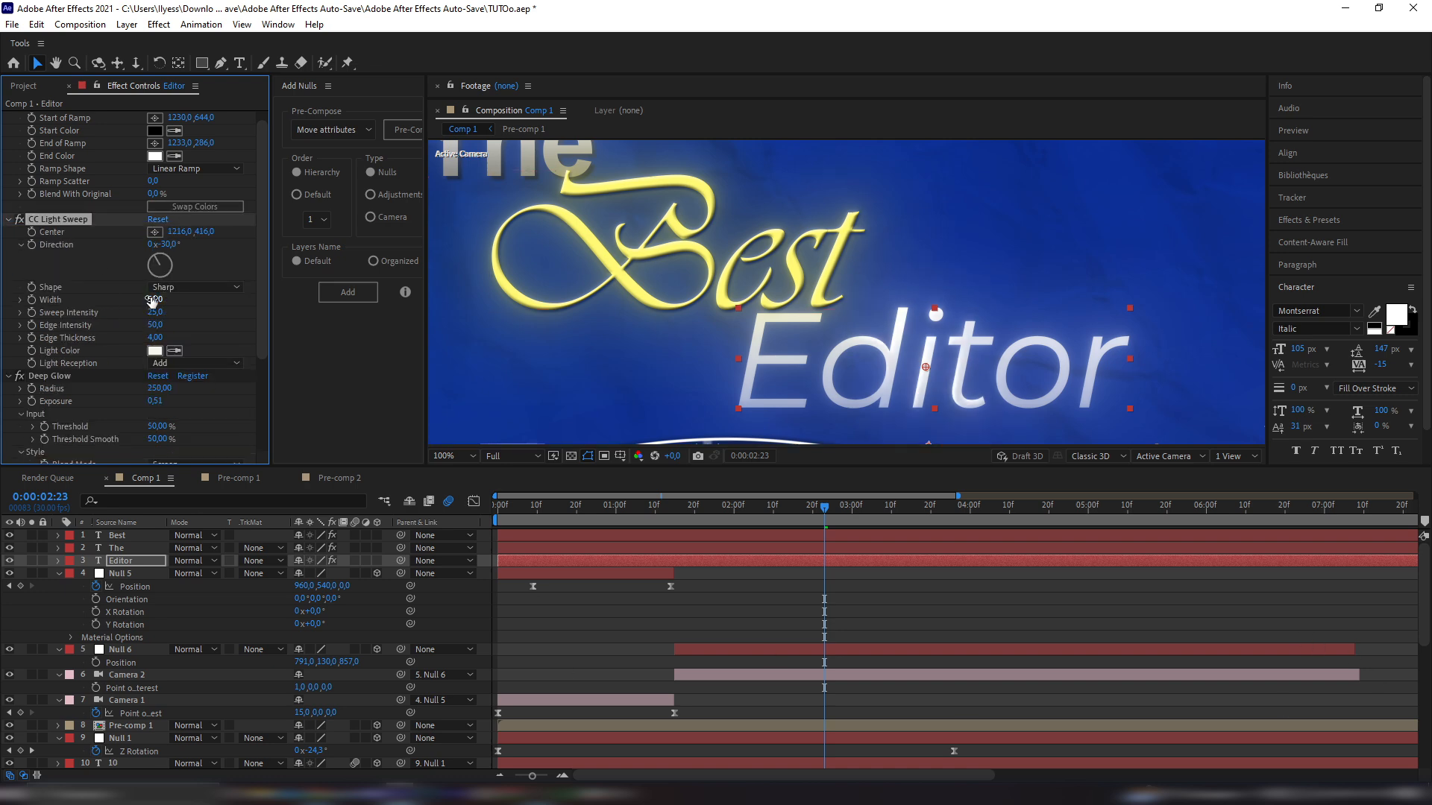
Set the light sweep on "Editor" to Width 129, Sweep Intensity 0, Edge Intensity 83 and Edge Thickness 3.10, with Deep Glow Exposure at 0.40
drag(182, 296, 186, 295)
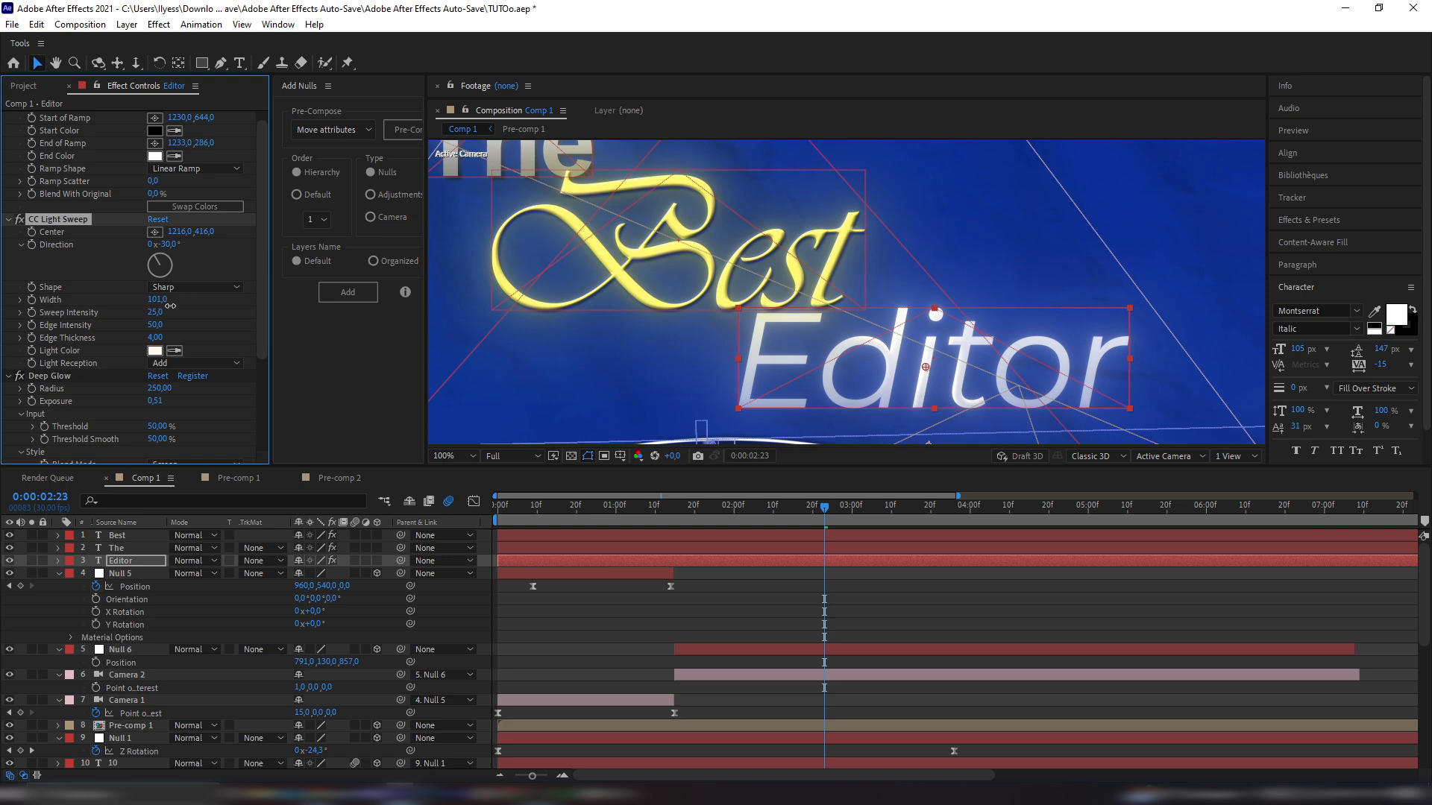
click(156, 311)
text(0)
key(Return)
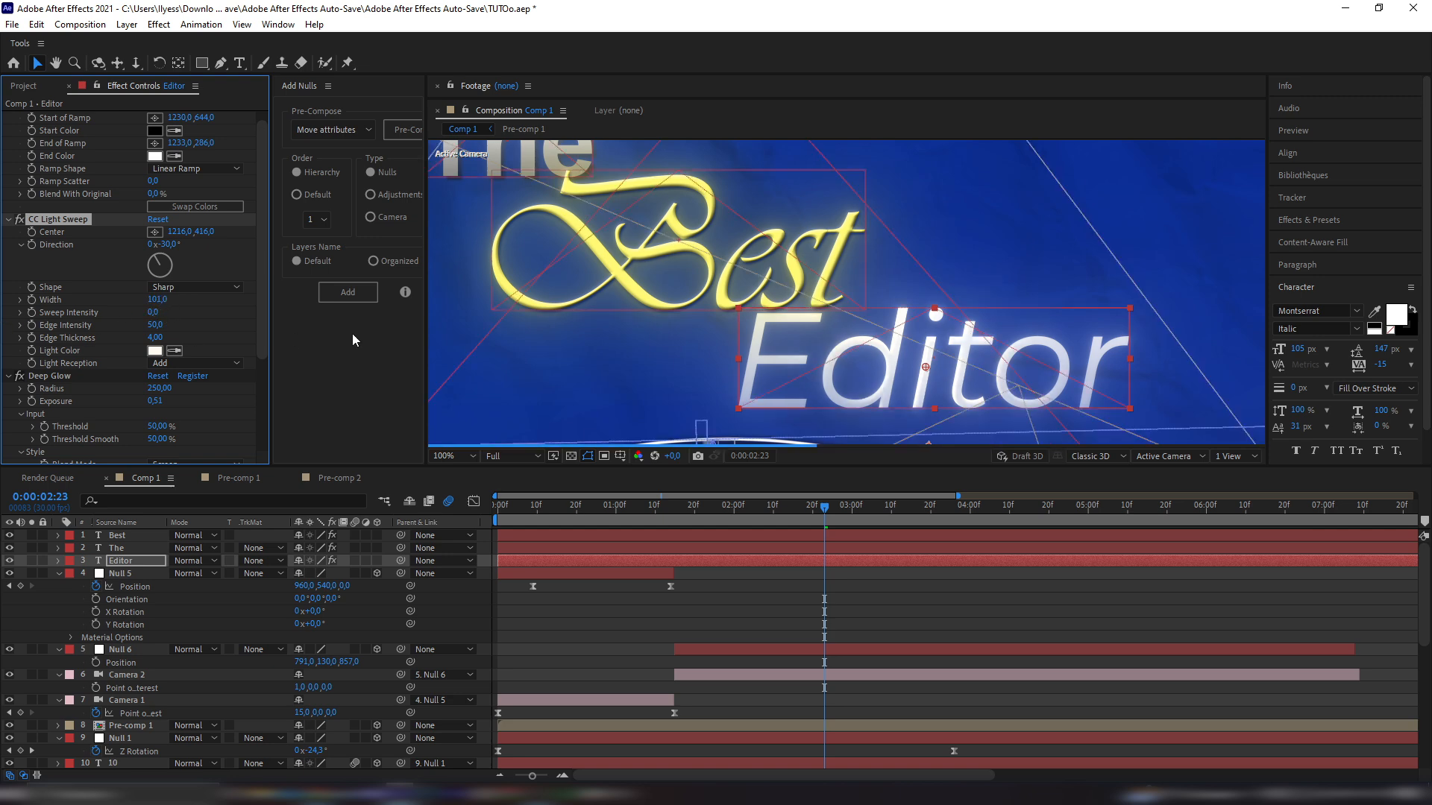
drag(160, 299, 181, 299)
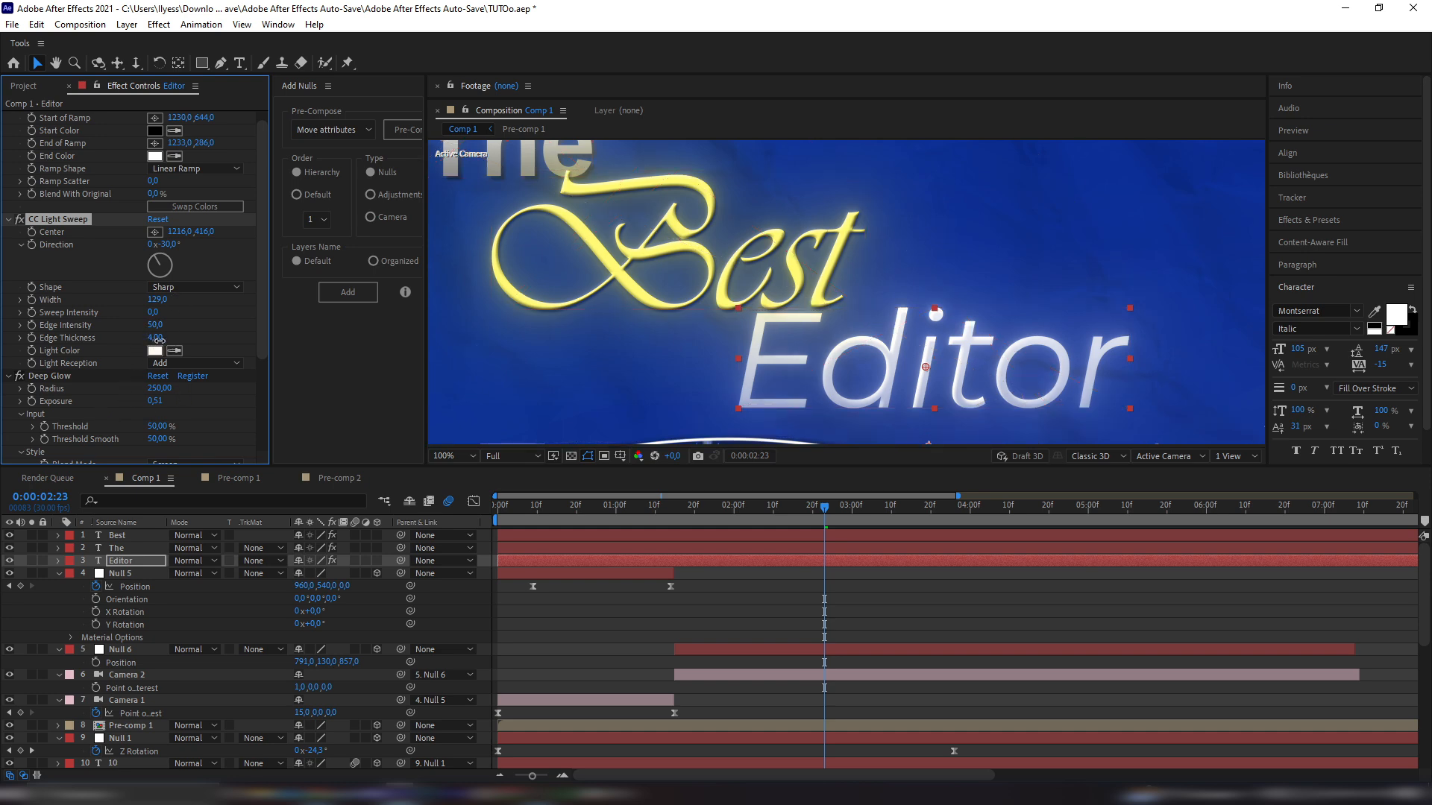
drag(158, 340, 183, 320)
click(672, 334)
key(comma)
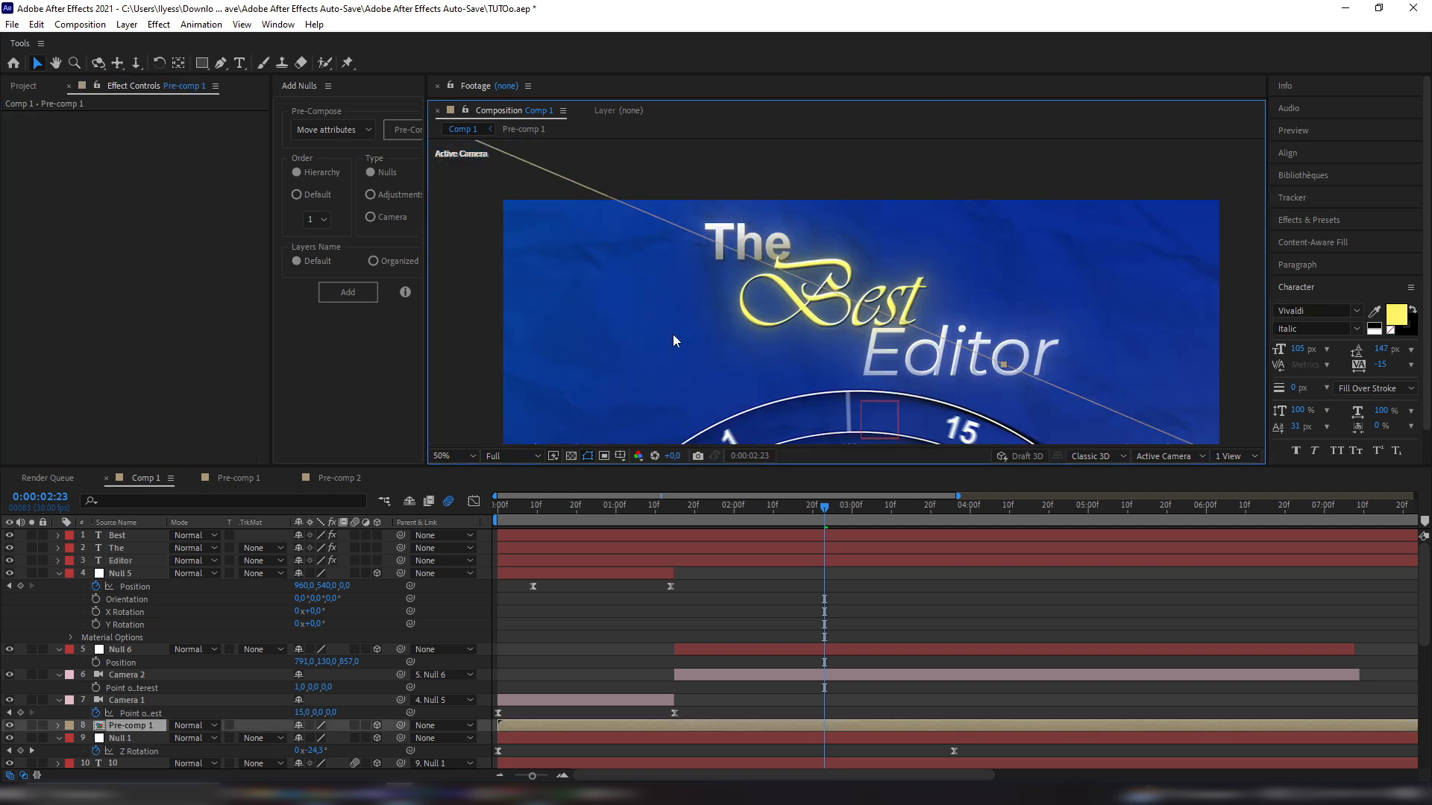
drag(765, 325, 717, 311)
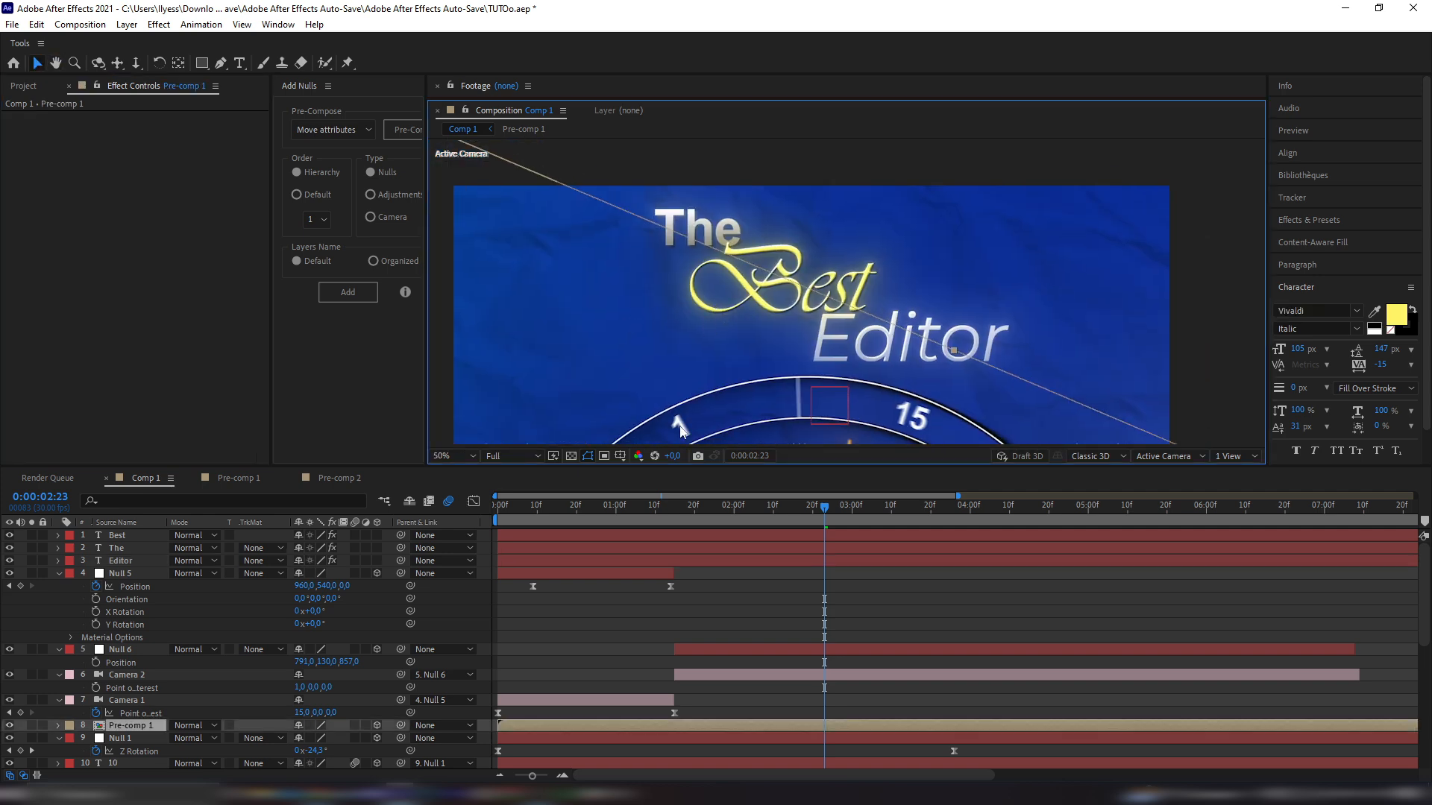
Split the "Best", "The" and "Editor" text layers at 0:00:01:15
click(810, 536)
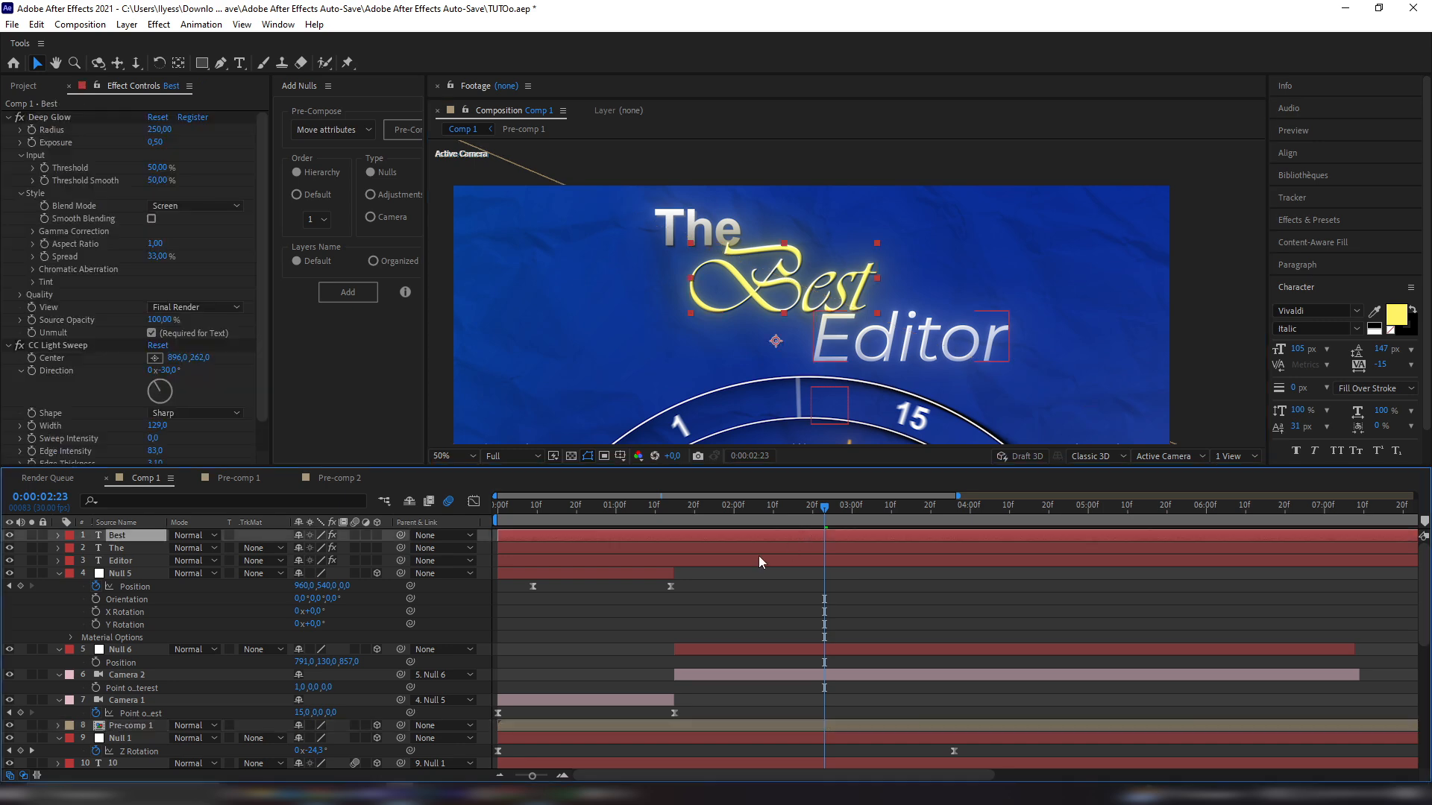
click(758, 558)
click(677, 506)
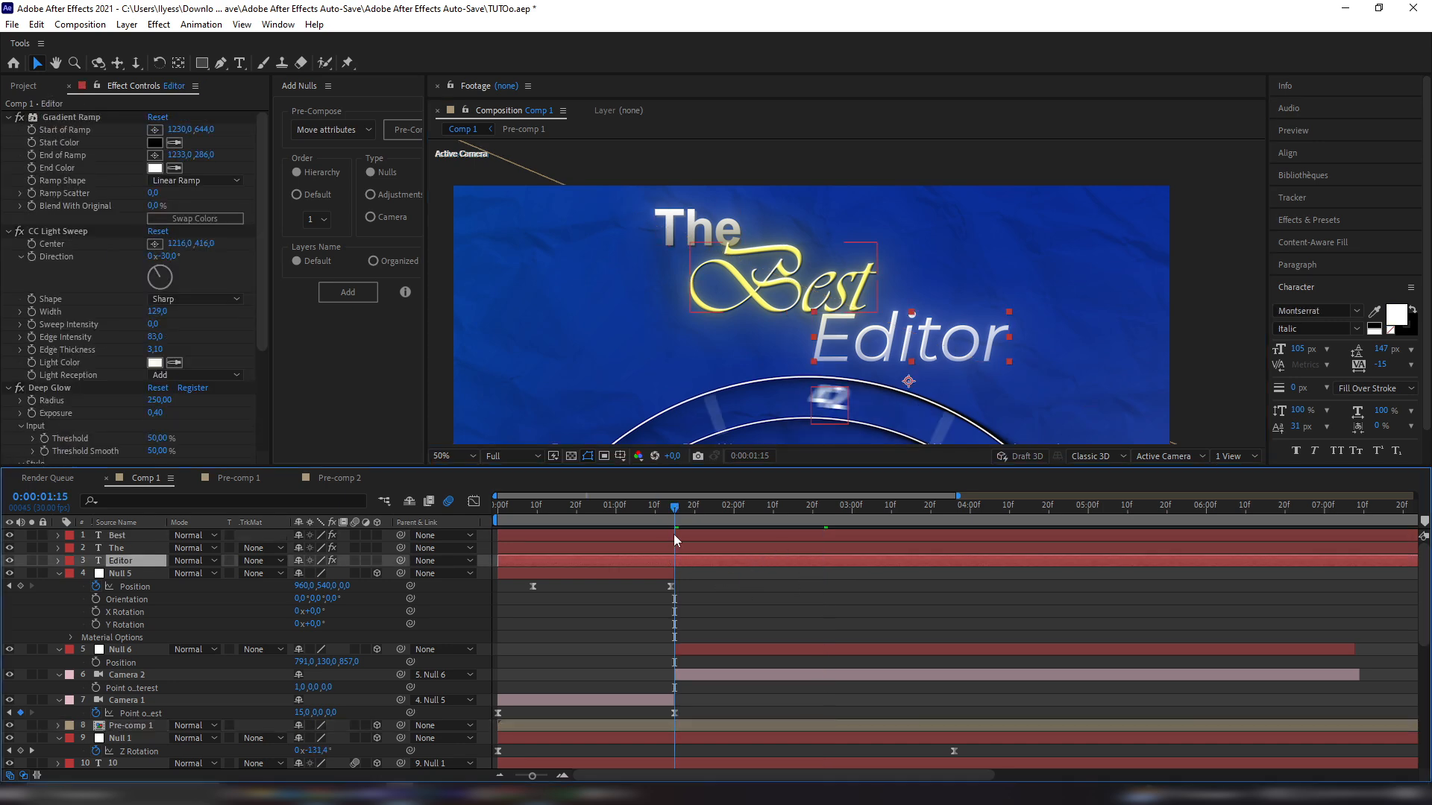
shift+click(673, 534)
key(ctrl+shift+d)
Delete the parts of the "Best", "The" and "Editor" layers before 0:00:01:15
click(657, 551)
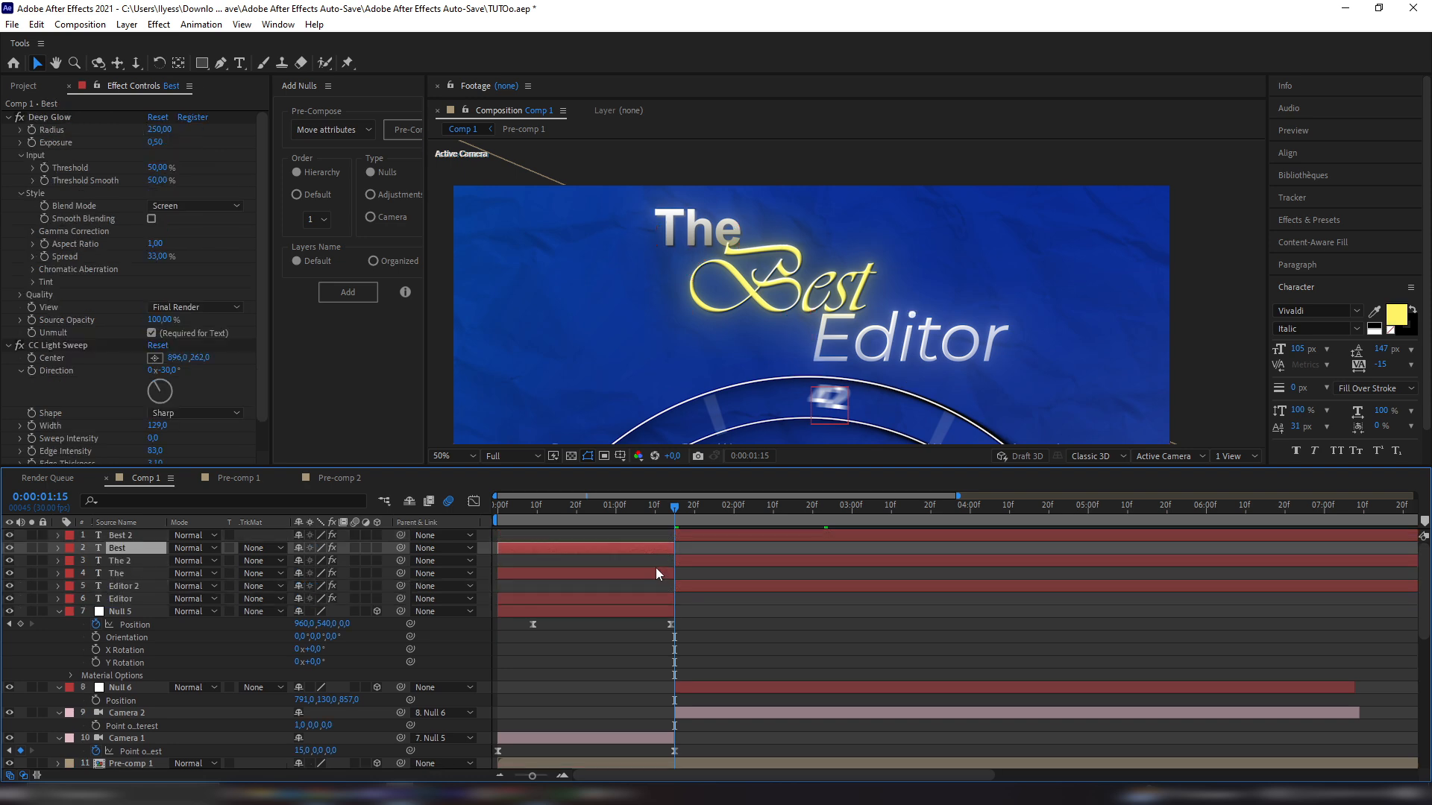
shift+click(656, 573)
shift+click(651, 599)
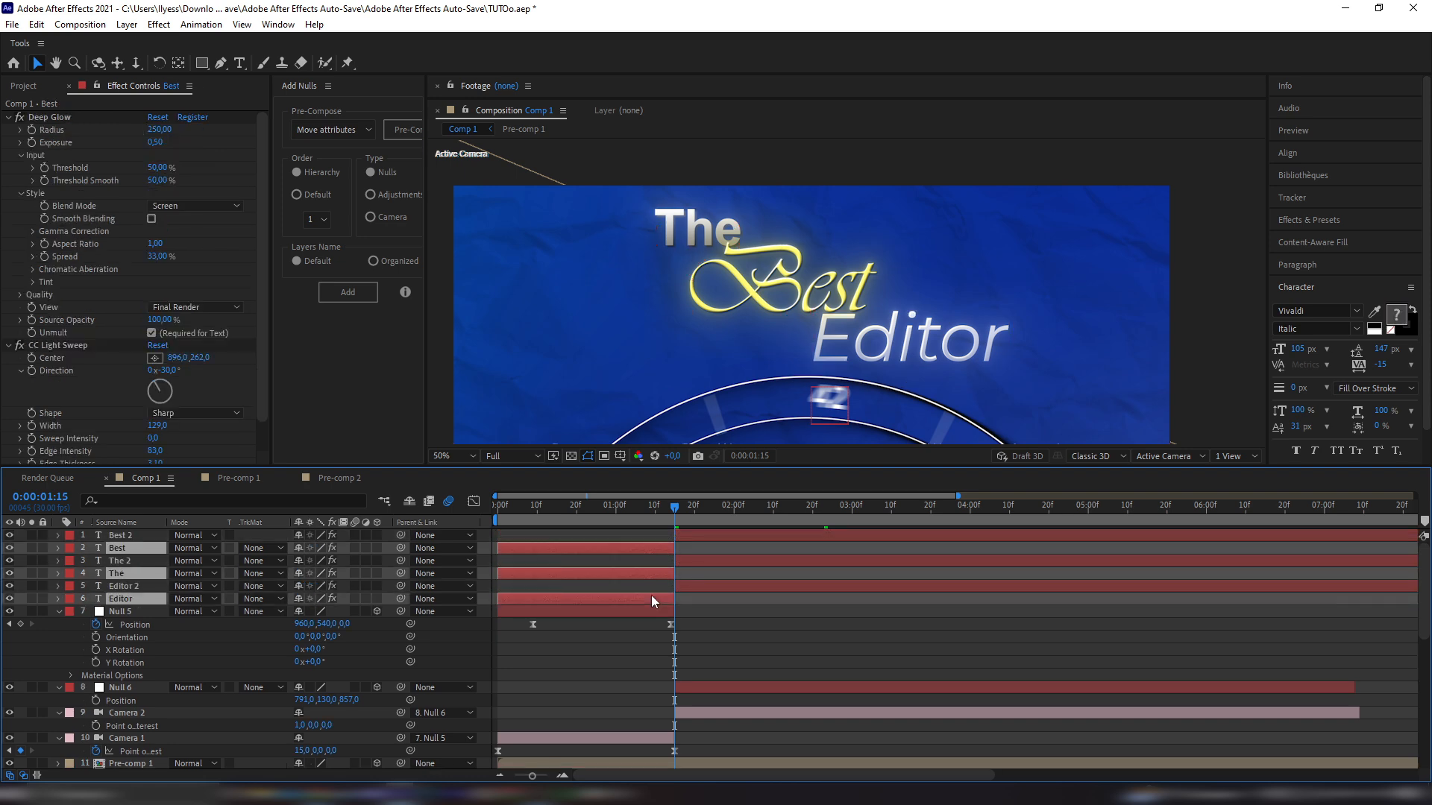
key(Delete)
At 0:00:01:15, lower the three title layers together to "Best 2" 864, 606, "The 2" 656, 390 and "Editor 2" 1220, 714, and keyframe their Position
click(677, 509)
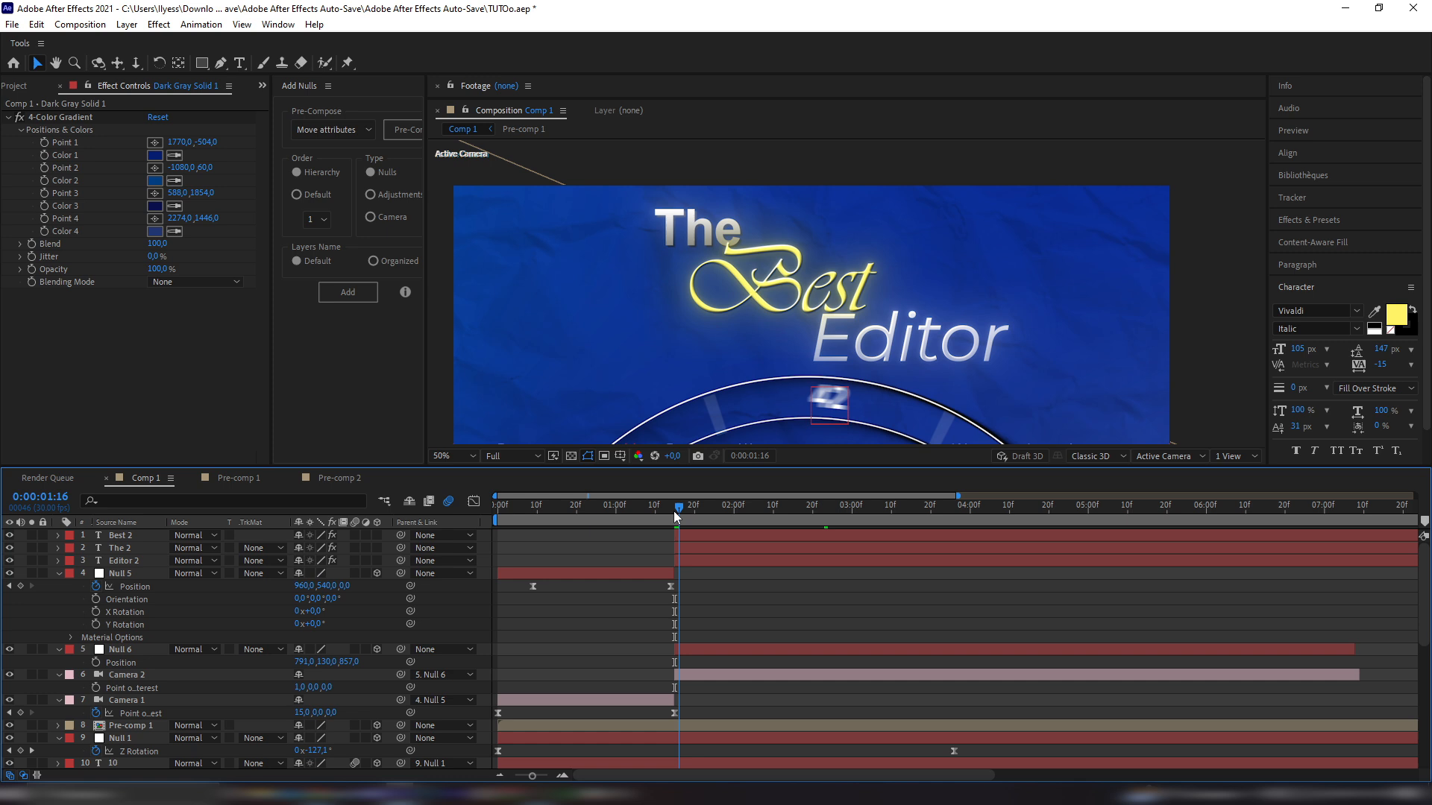
click(673, 512)
mouse_move(679, 506)
mouse_down()
mouse_move(693, 512)
mouse_move(674, 512)
mouse_up()
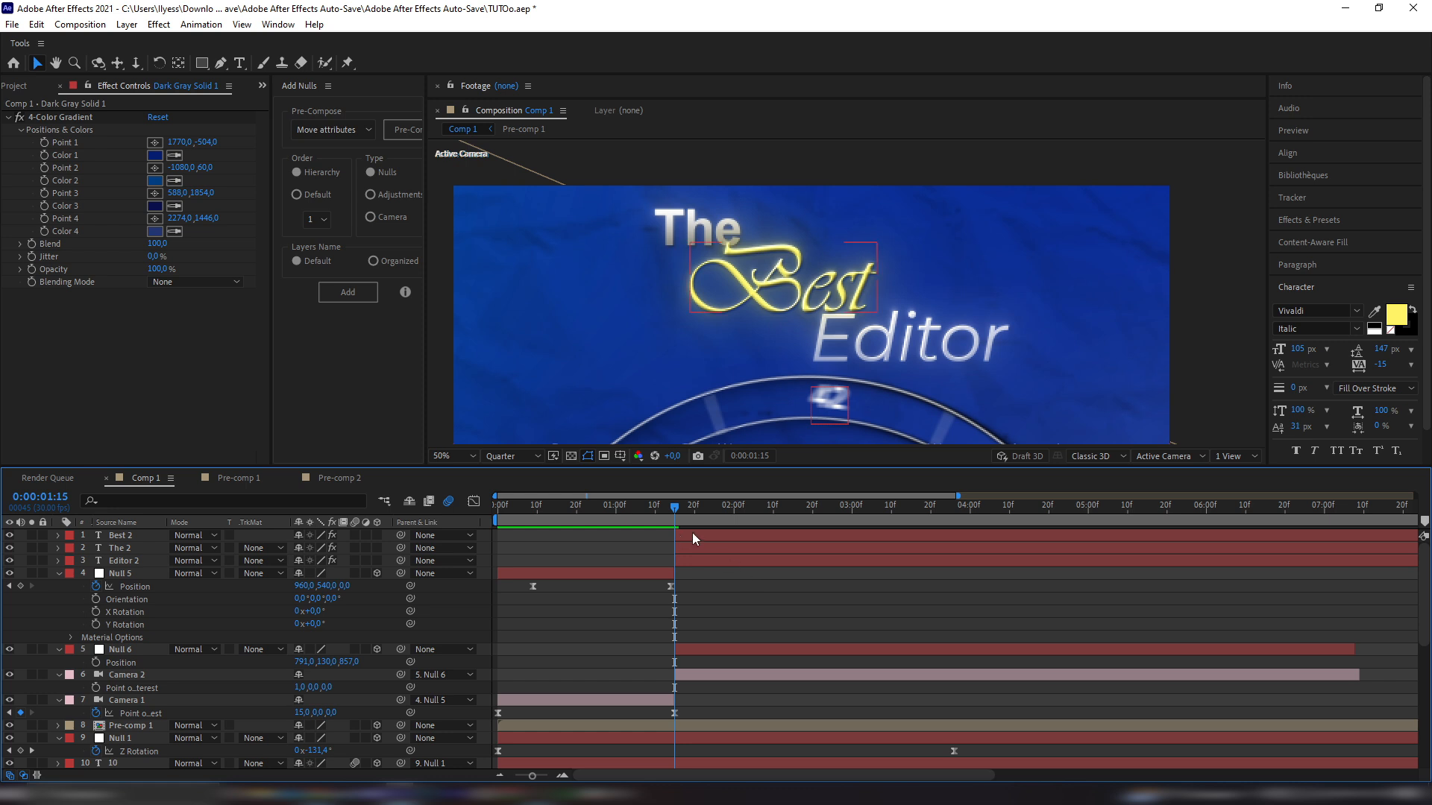
click(692, 535)
shift+click(685, 560)
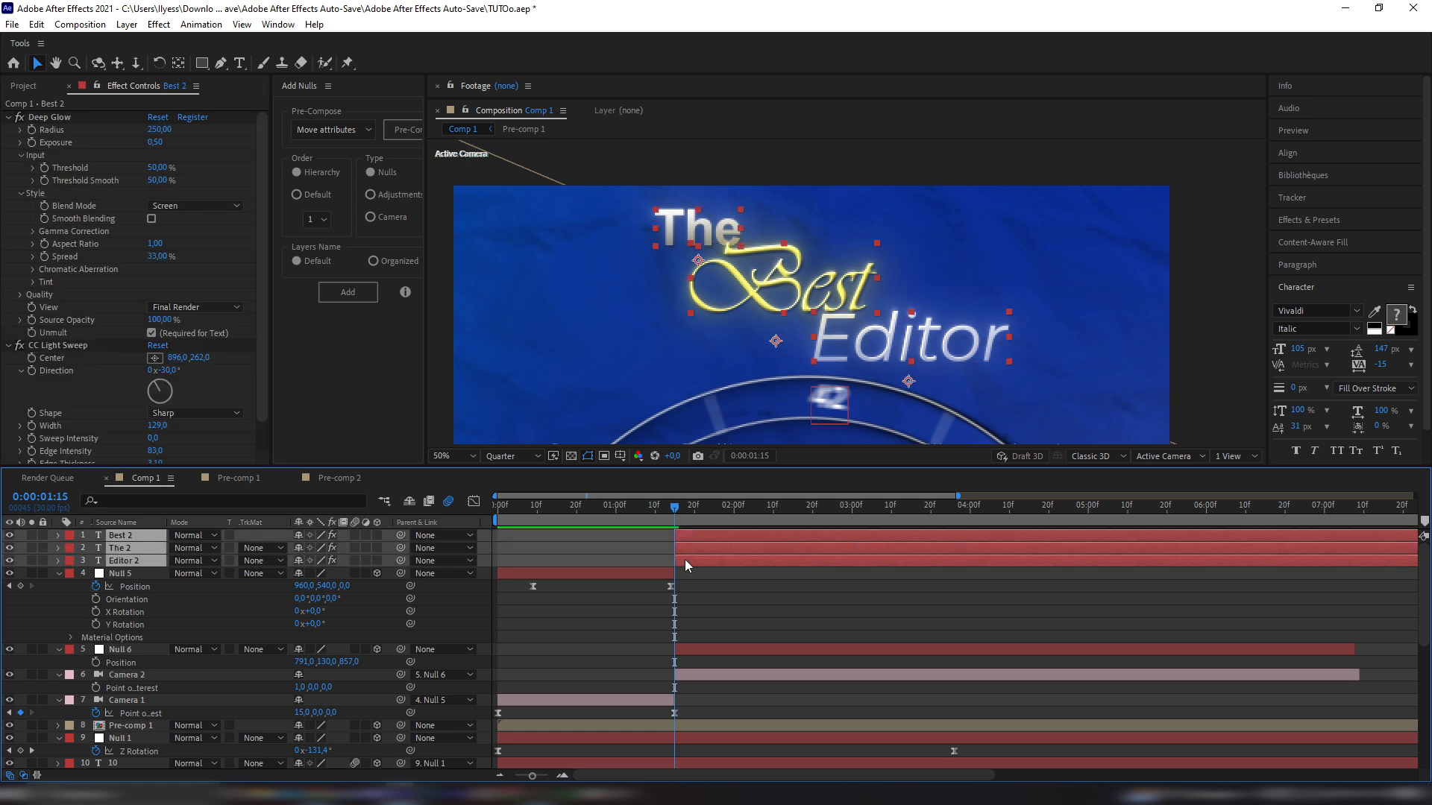
key(p)
key(comma)
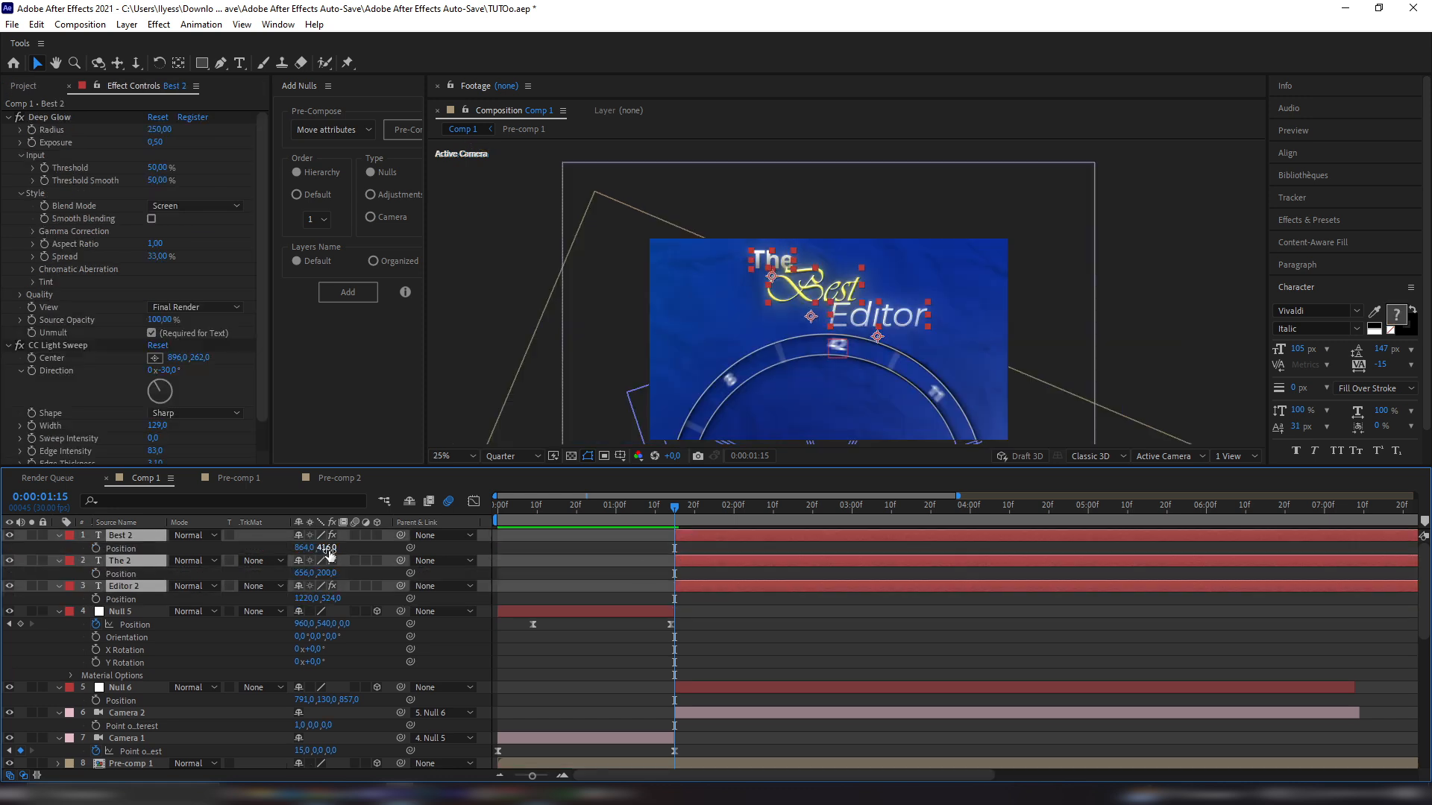
drag(327, 549, 528, 502)
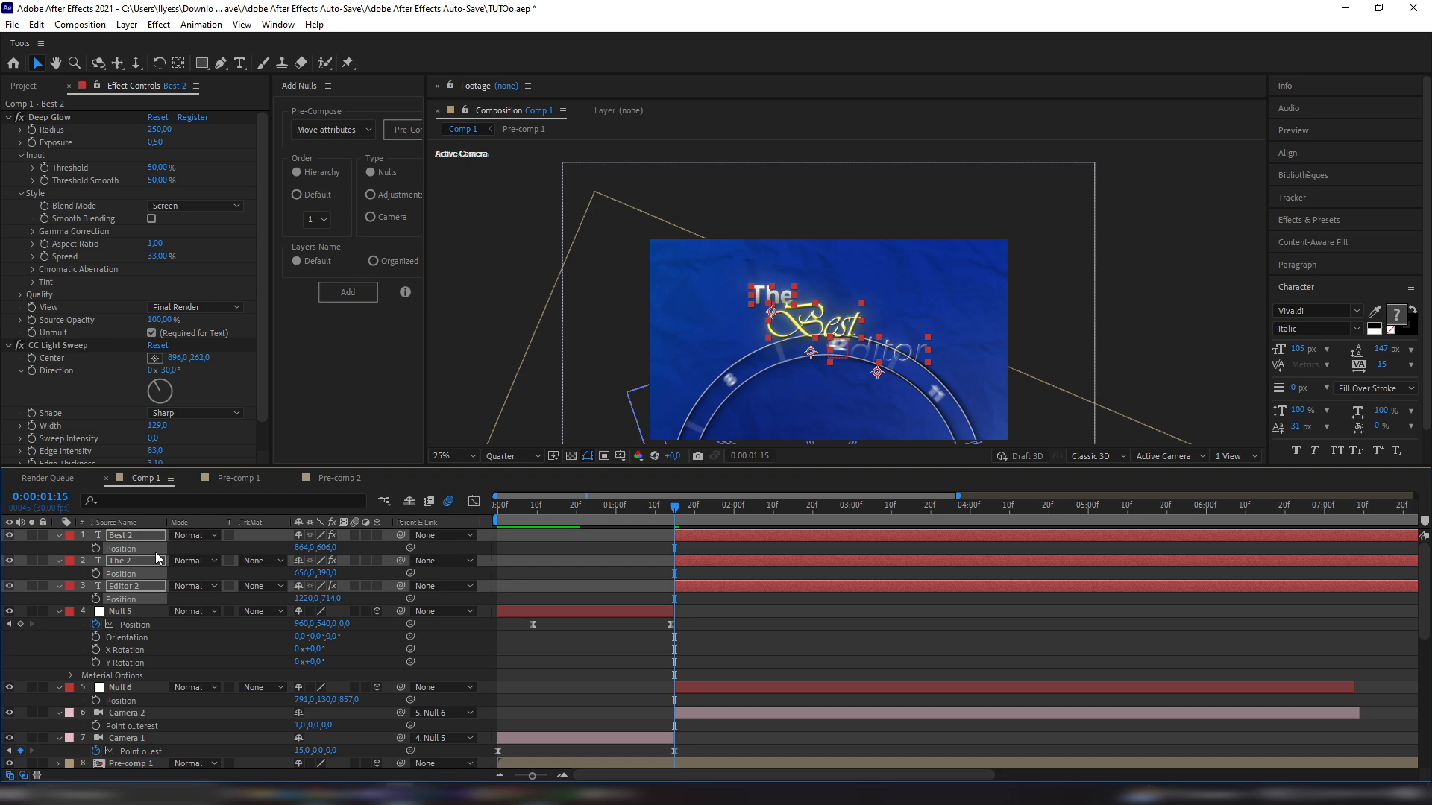
click(97, 548)
At 0:00:03:19, keyframe the title layers raised to "Best 2" 864, 406, "The 2" 656, 190 and "Editor 2" 1220, 514
drag(678, 506, 929, 467)
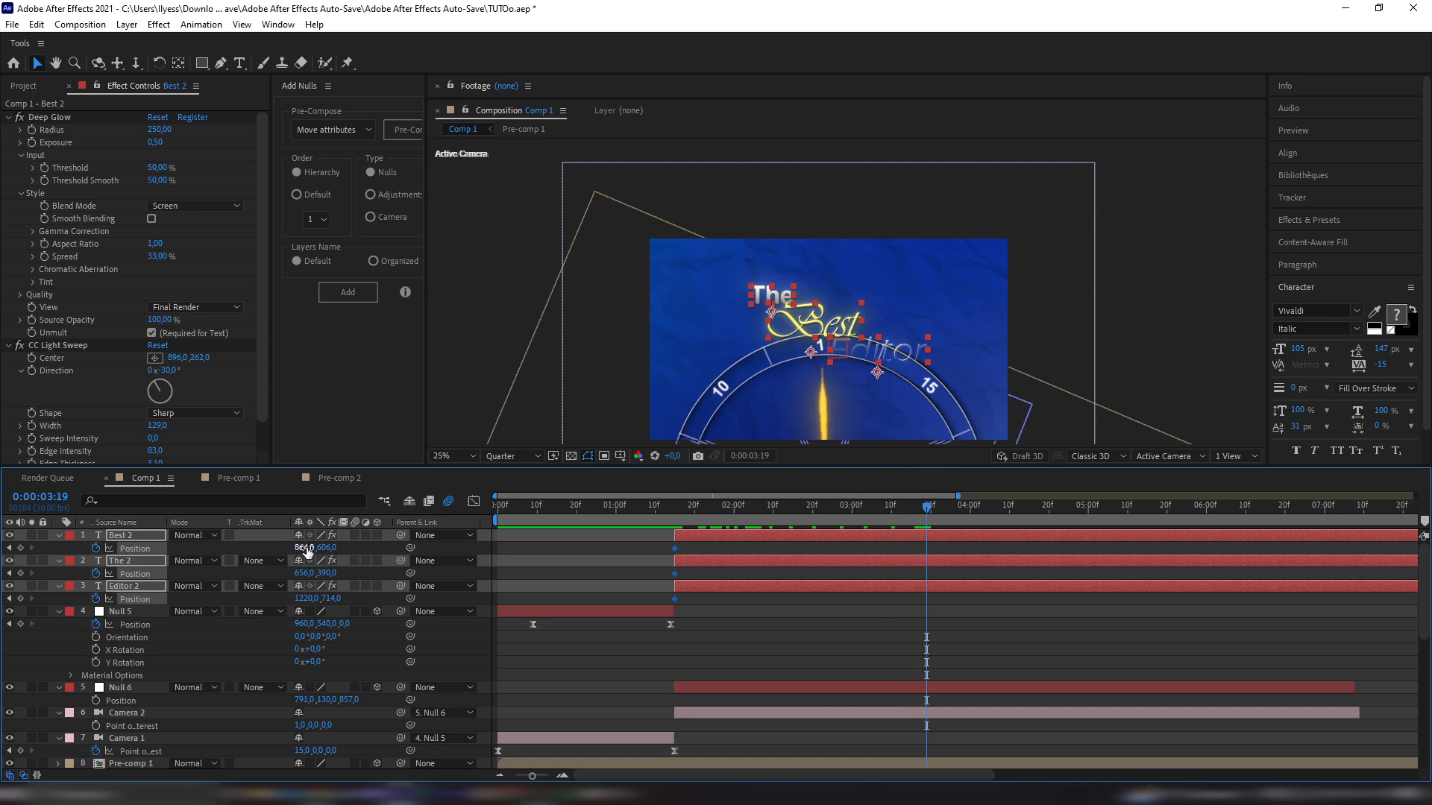
drag(329, 548, 142, 581)
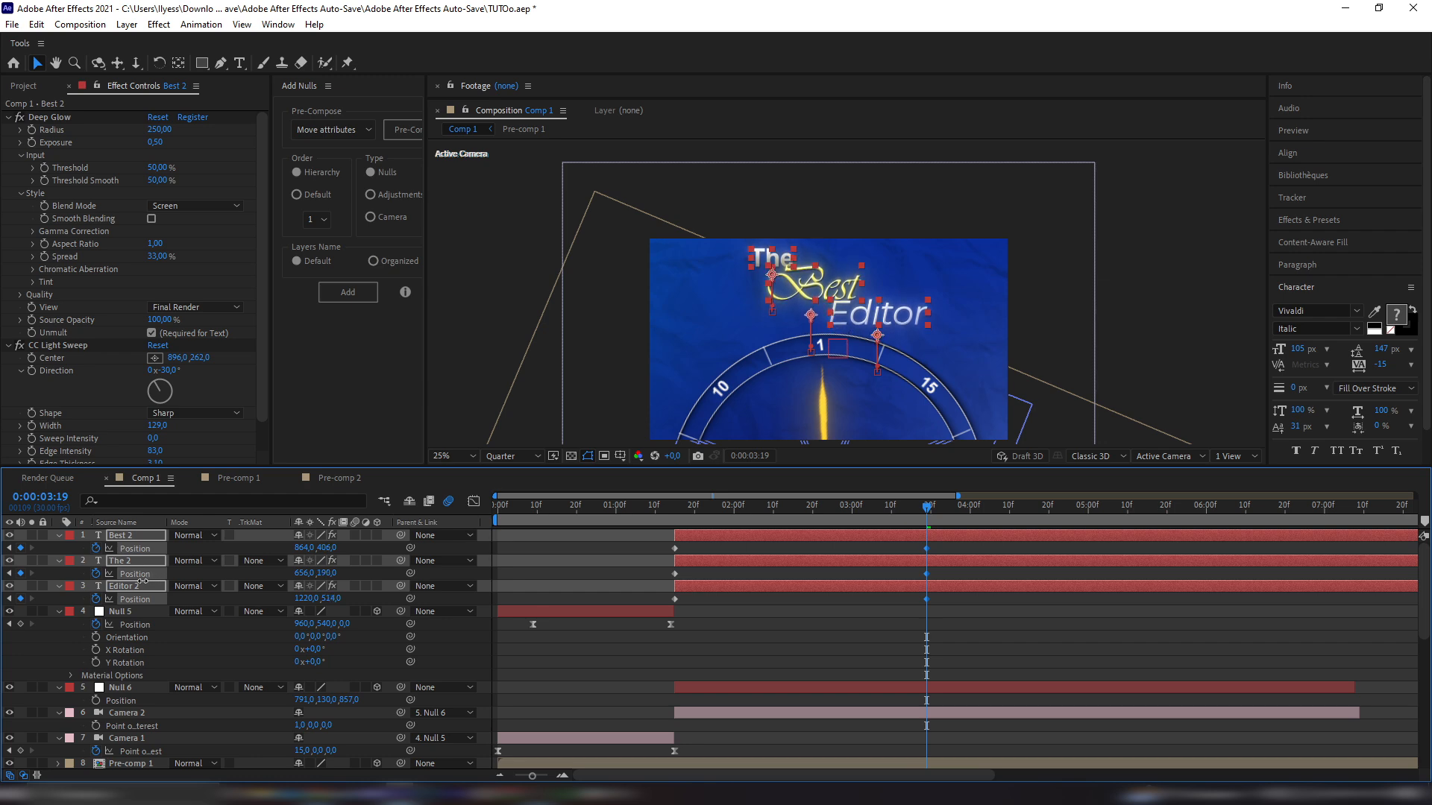
click(875, 635)
Ease the title layers' Position keyframes, shaping the speed graph to peak early with a long slow-down, and preview the rise
drag(630, 552, 707, 599)
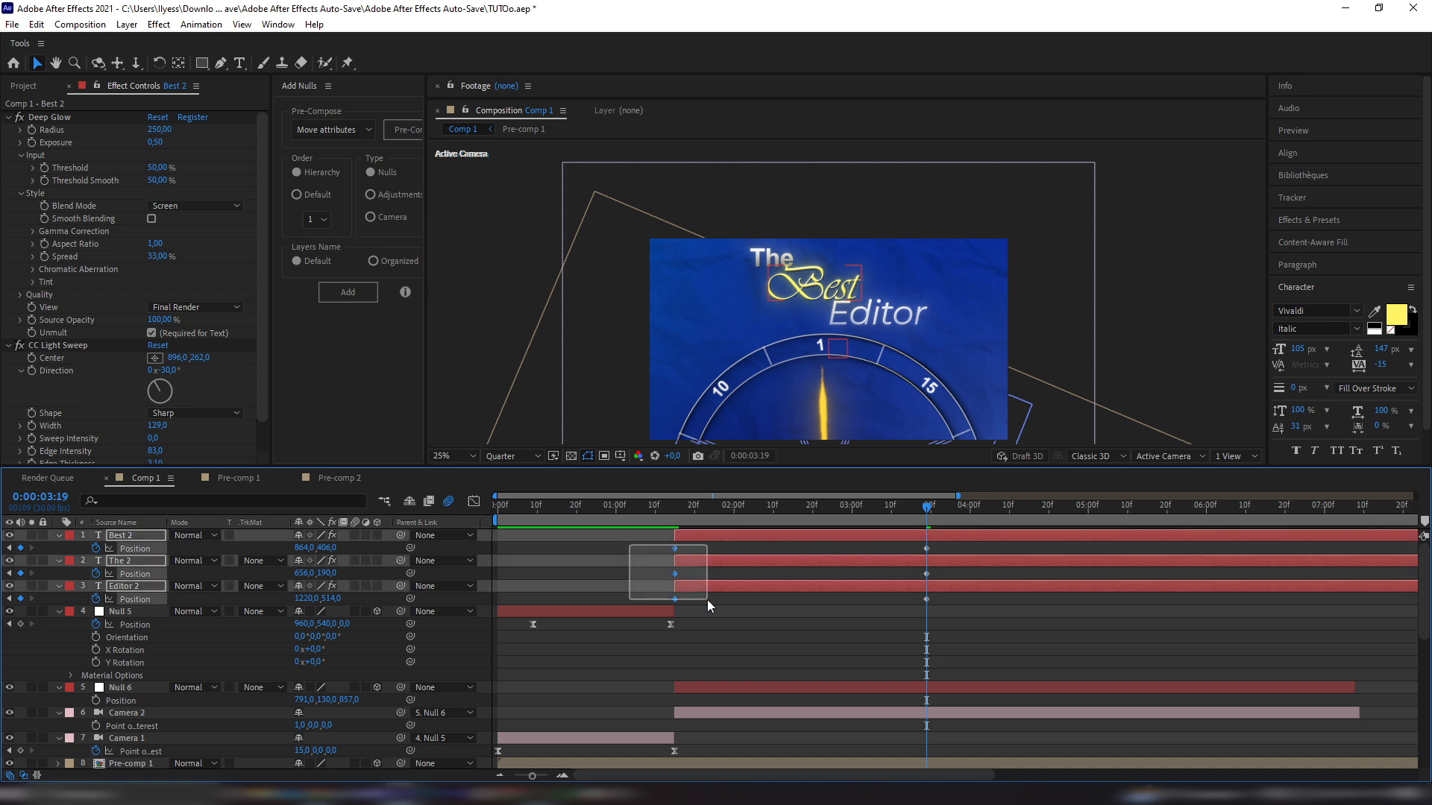
click(677, 548)
drag(649, 543, 961, 610)
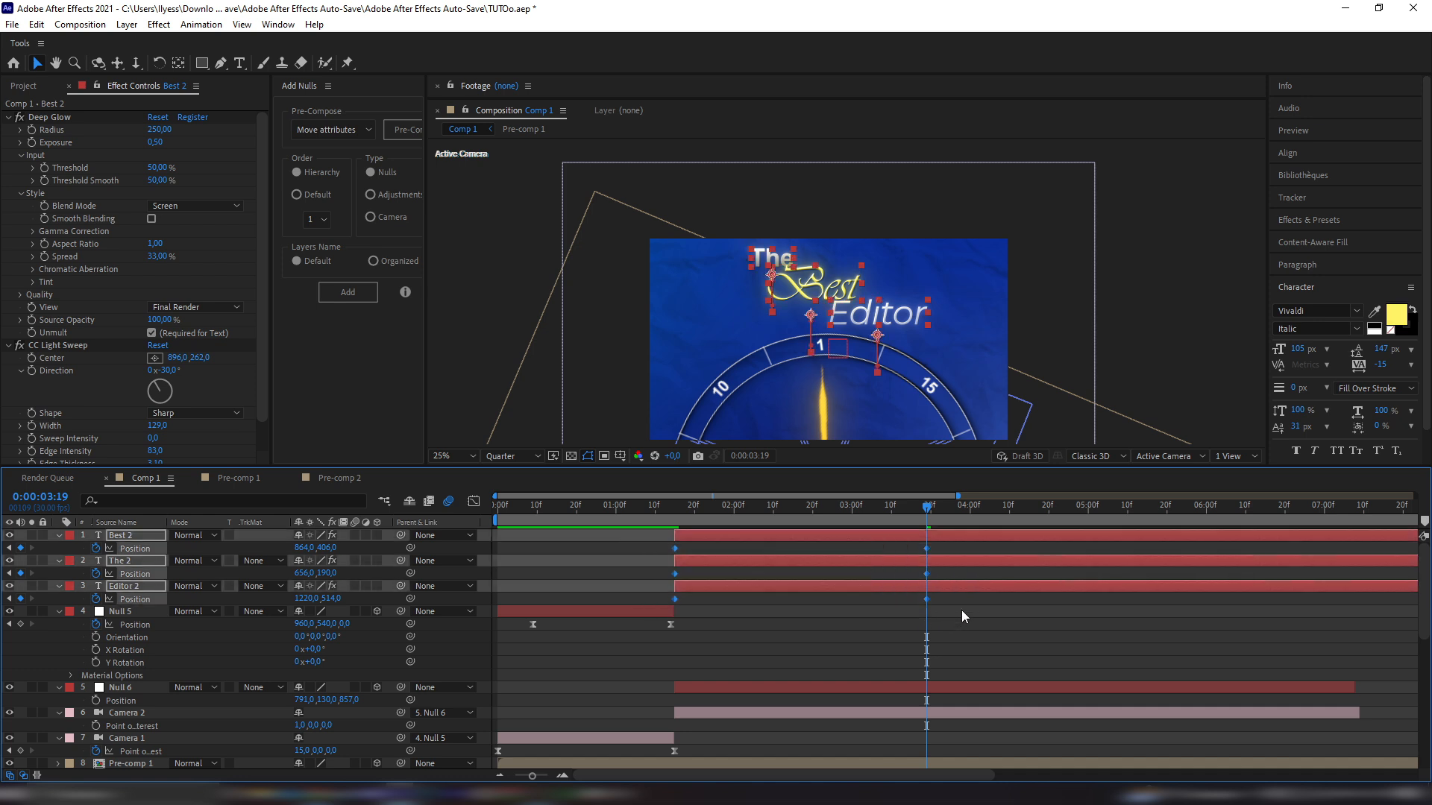
click(474, 501)
drag(1009, 710, 818, 736)
drag(649, 680, 730, 754)
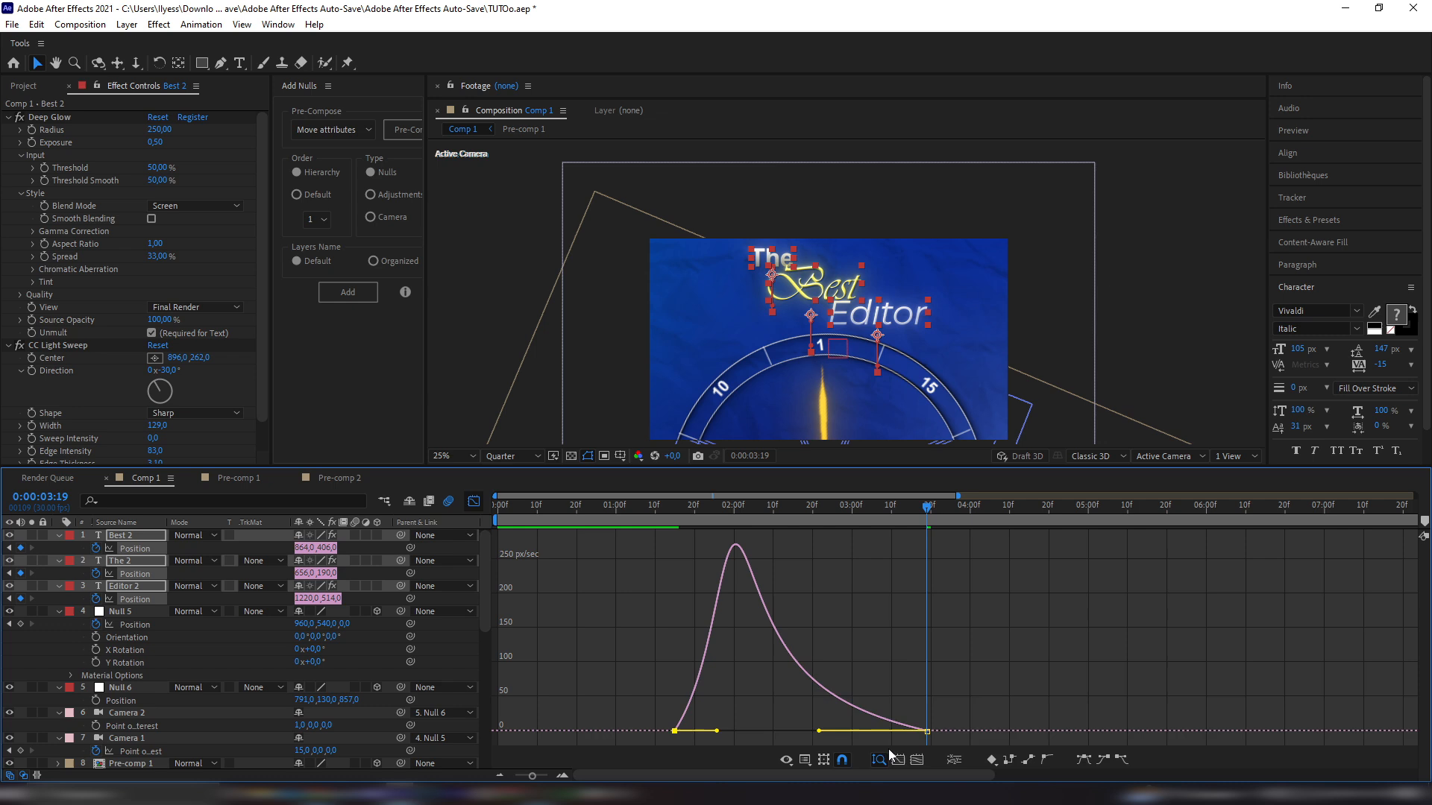
drag(823, 737, 802, 735)
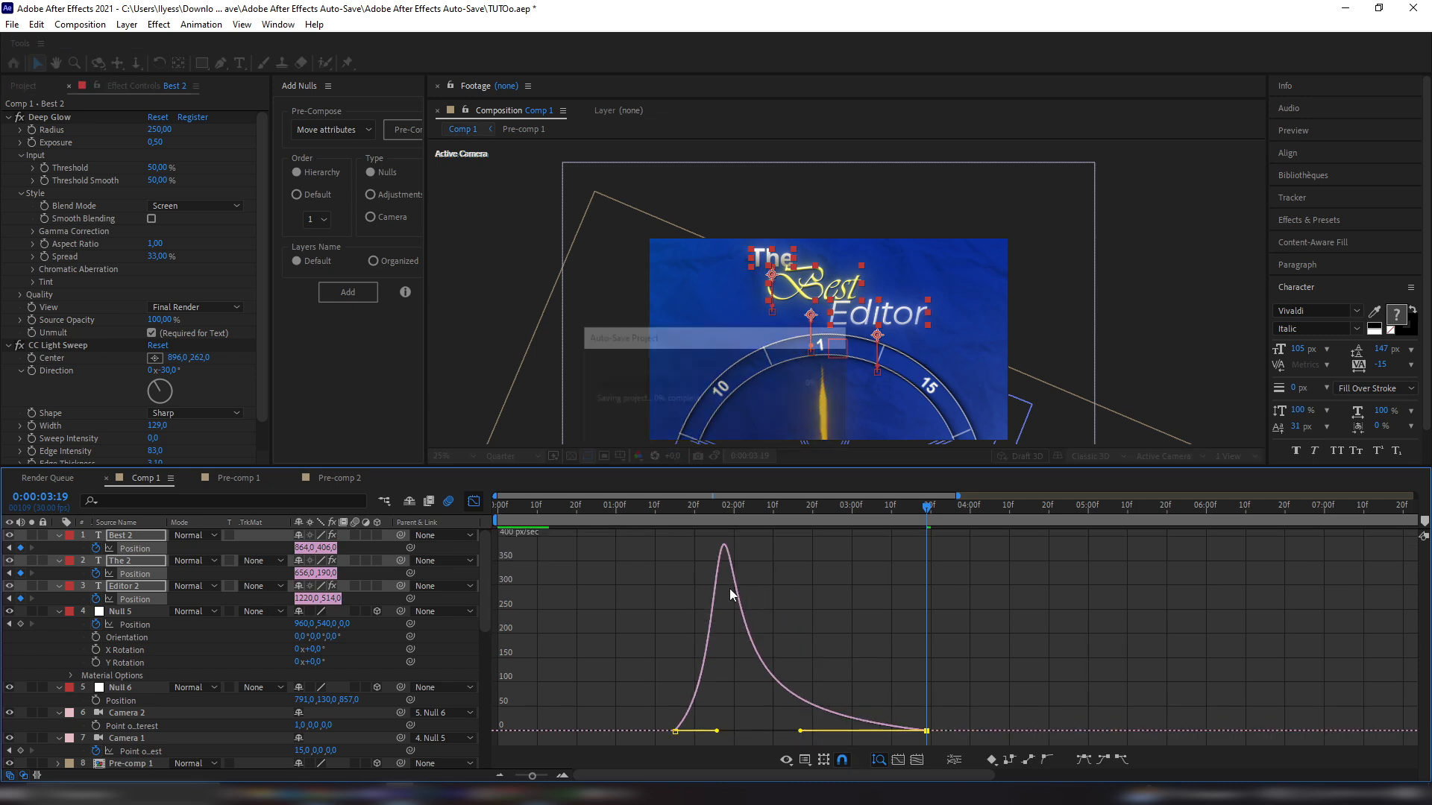
click(660, 508)
key(space)
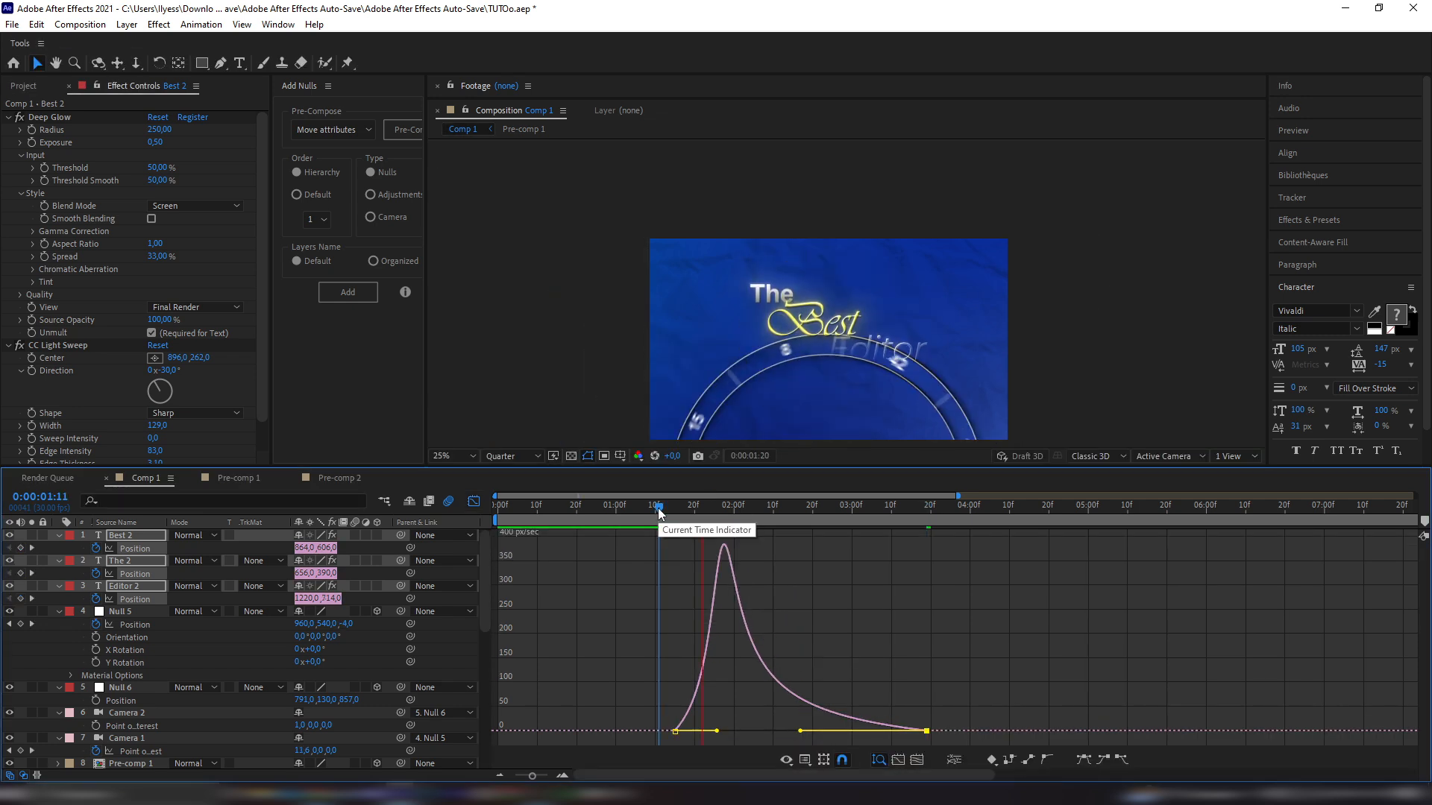
key(space)
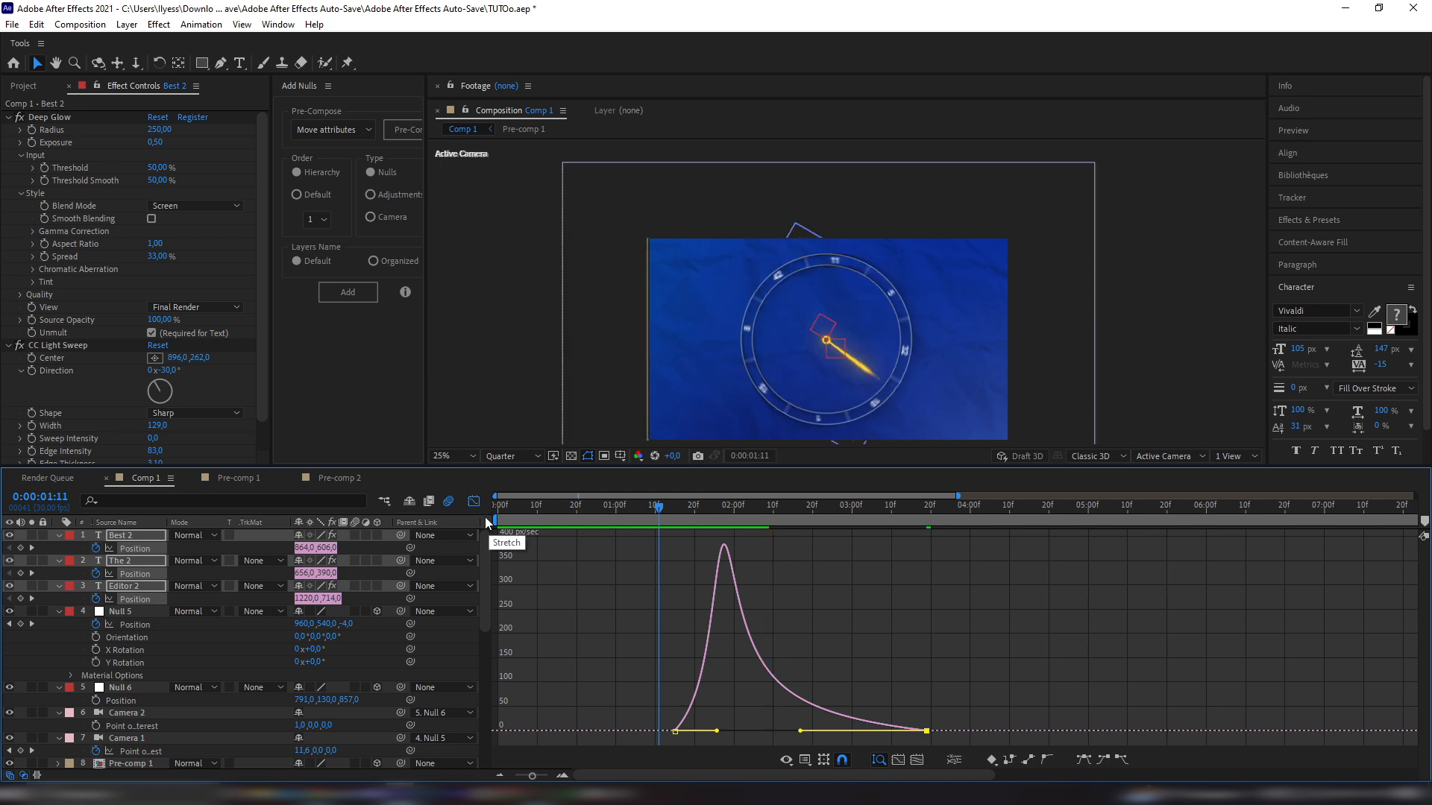
click(473, 501)
Keyframe the three title layers' Opacity from 0% at 0:00:01:15 to 100% at about 0:00:03:12
click(673, 518)
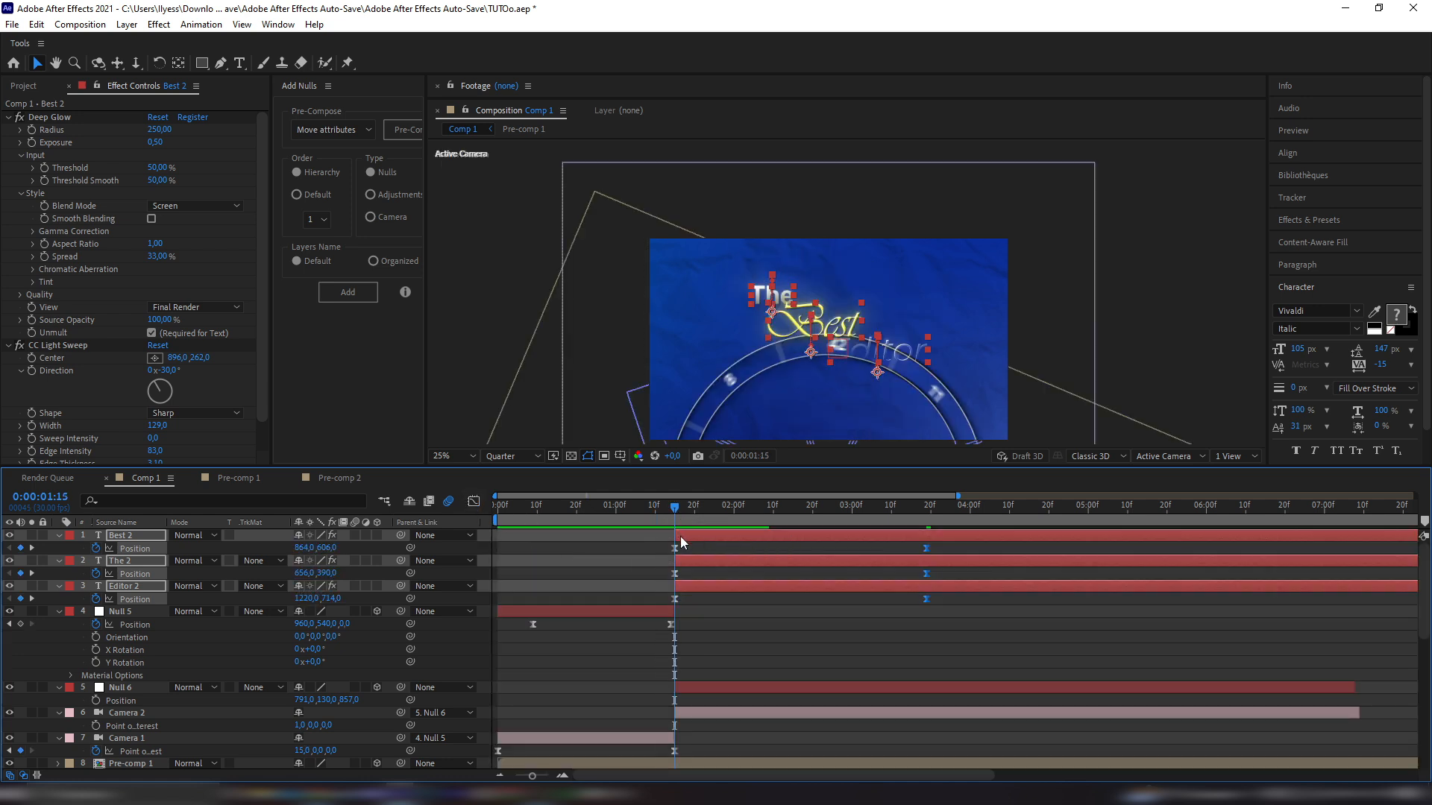
key(t)
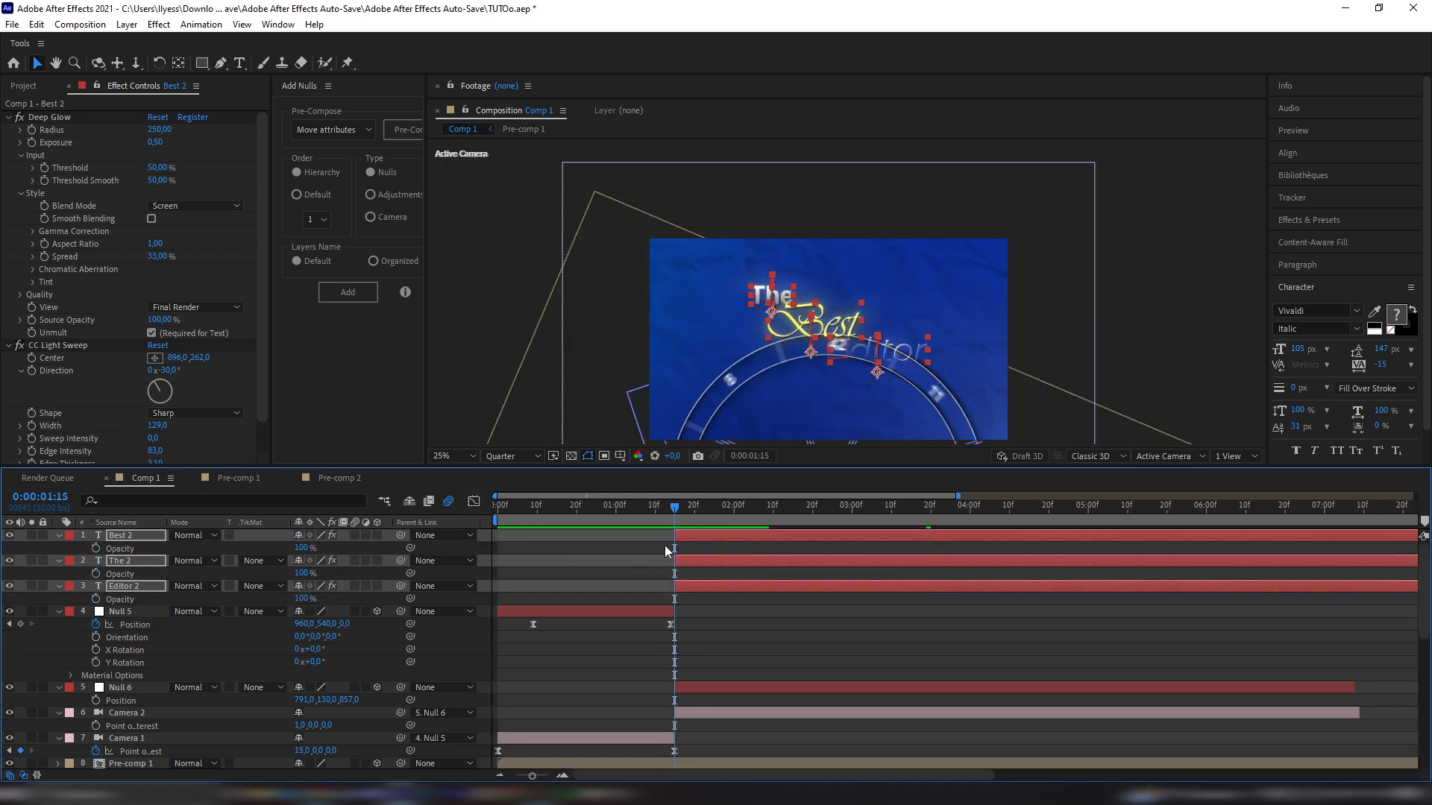
click(95, 548)
key(alt+shift+t)
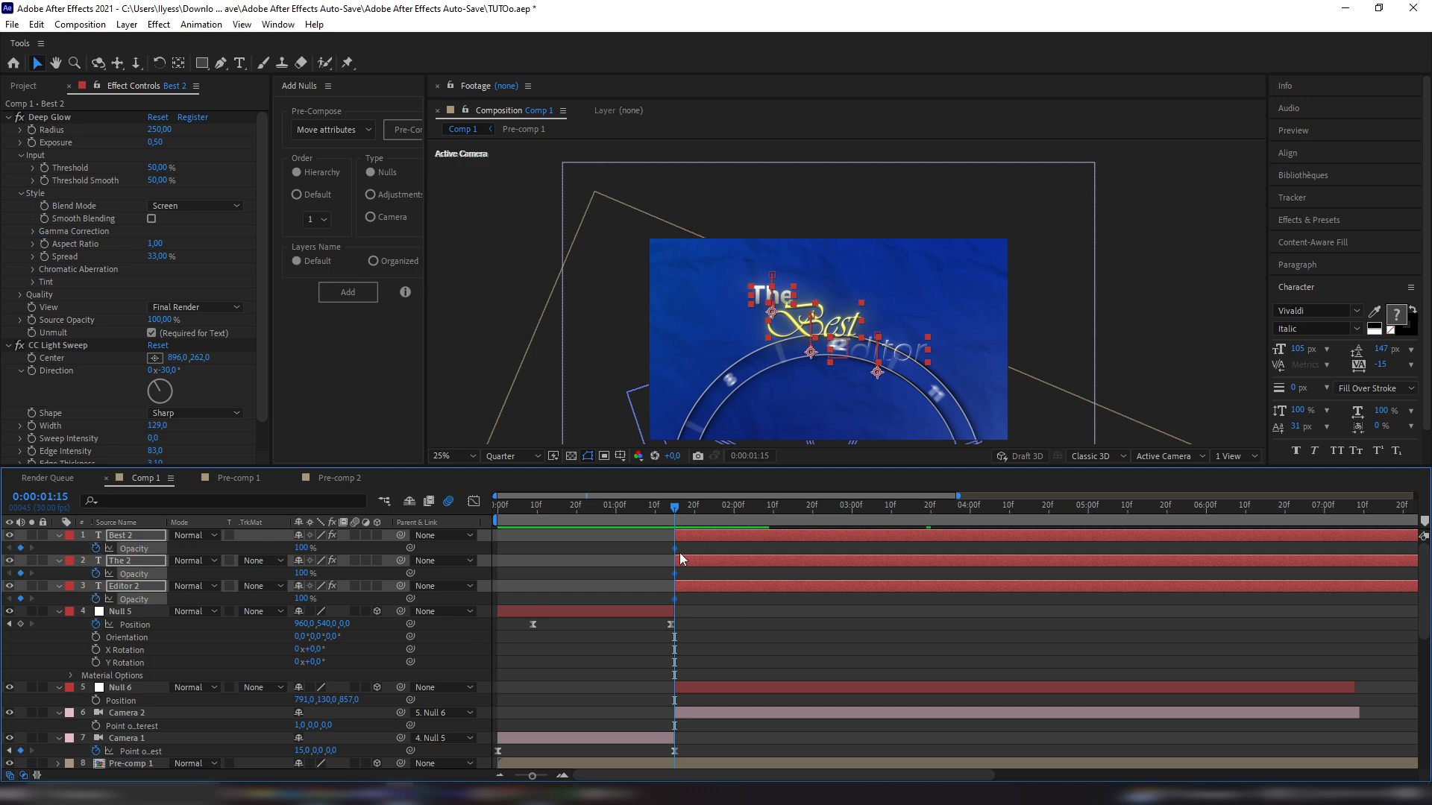
drag(674, 548, 899, 547)
text(0)
key(Return)
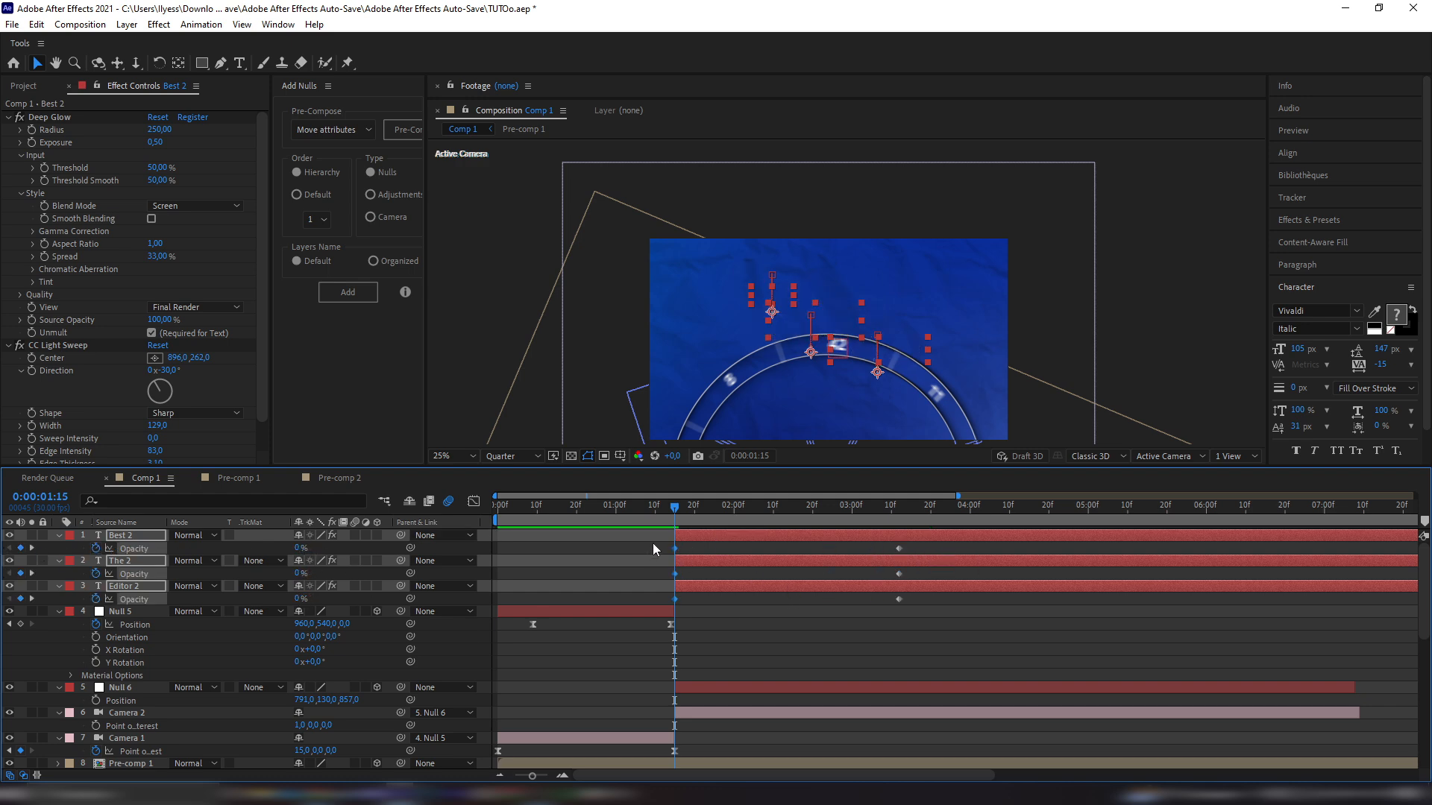
Ease the title layers' Opacity keyframes so the fade-in peaks early and slows gradually, and preview it
drag(652, 543, 1002, 607)
click(474, 501)
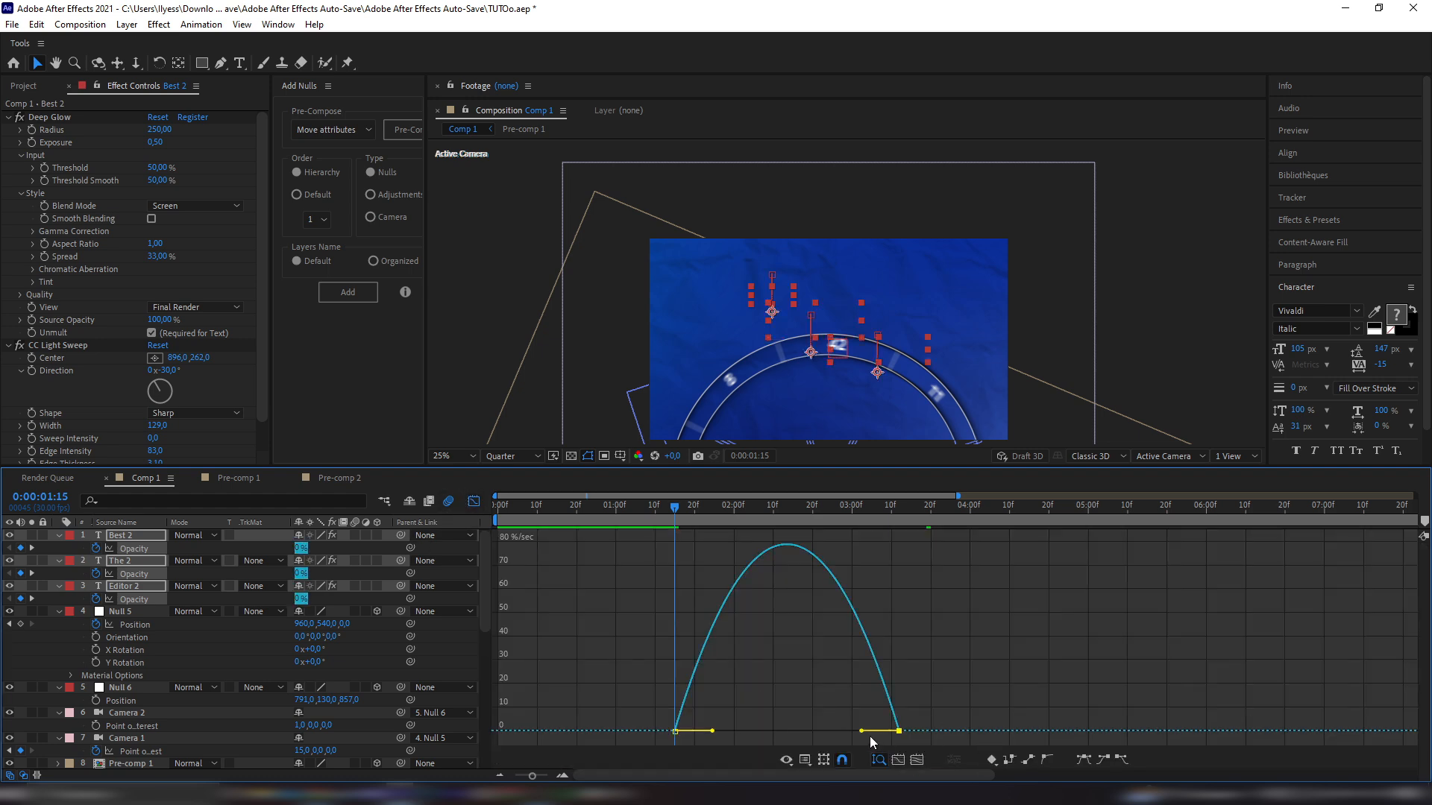
drag(860, 731, 793, 730)
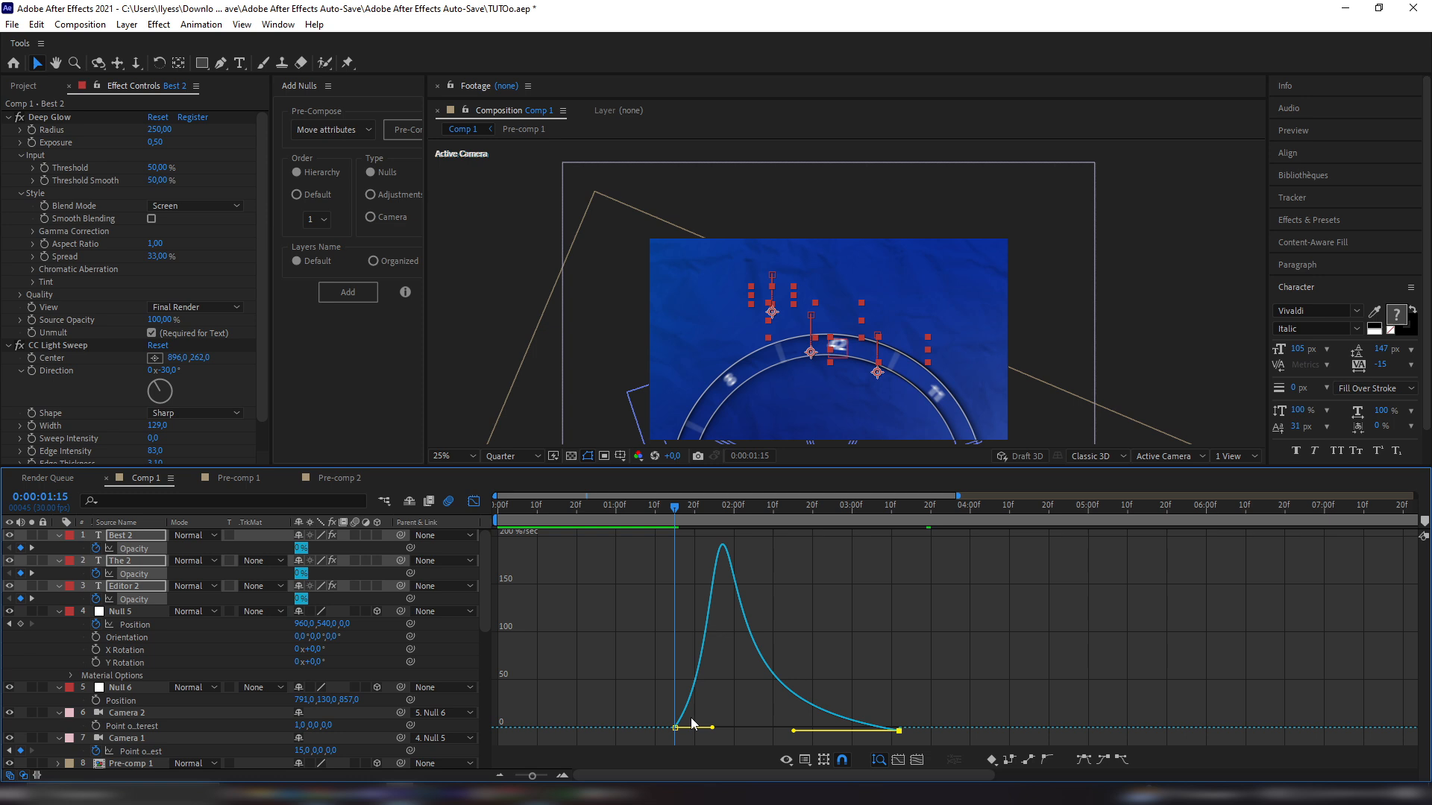
click(474, 502)
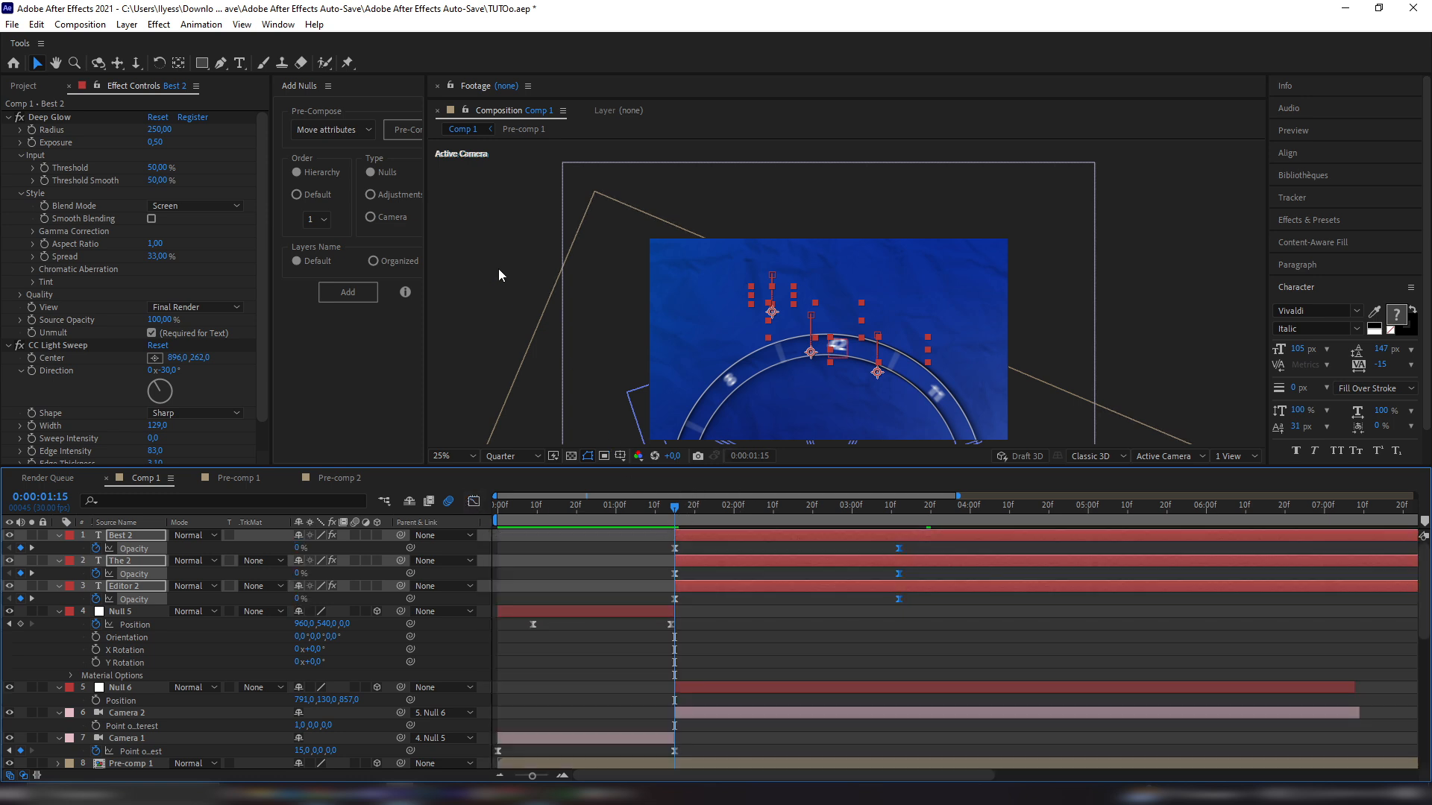
key(space)
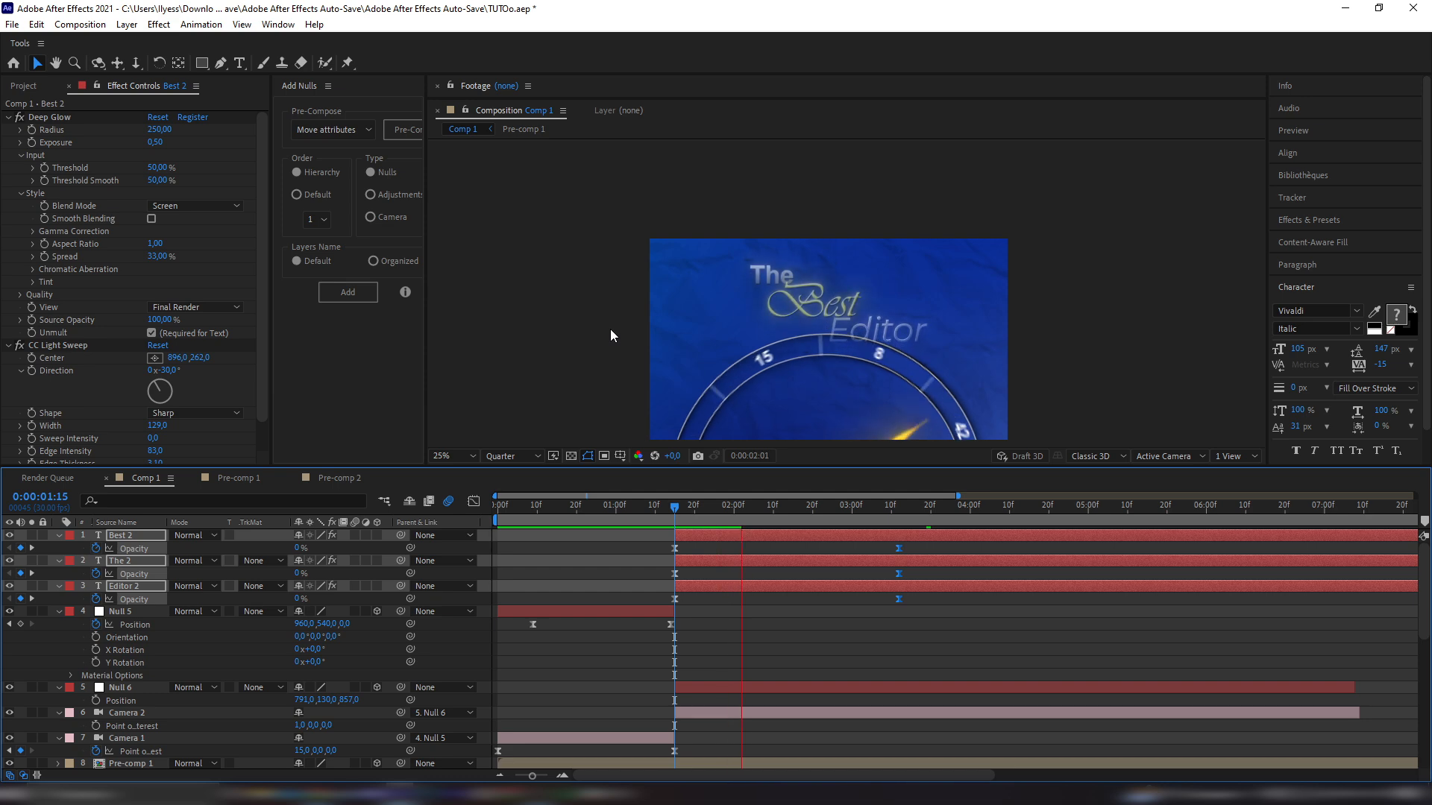
key(space)
Shorten the outgoing ease of the title layers' first Position keyframes so the rise starts faster, and preview it
key(p)
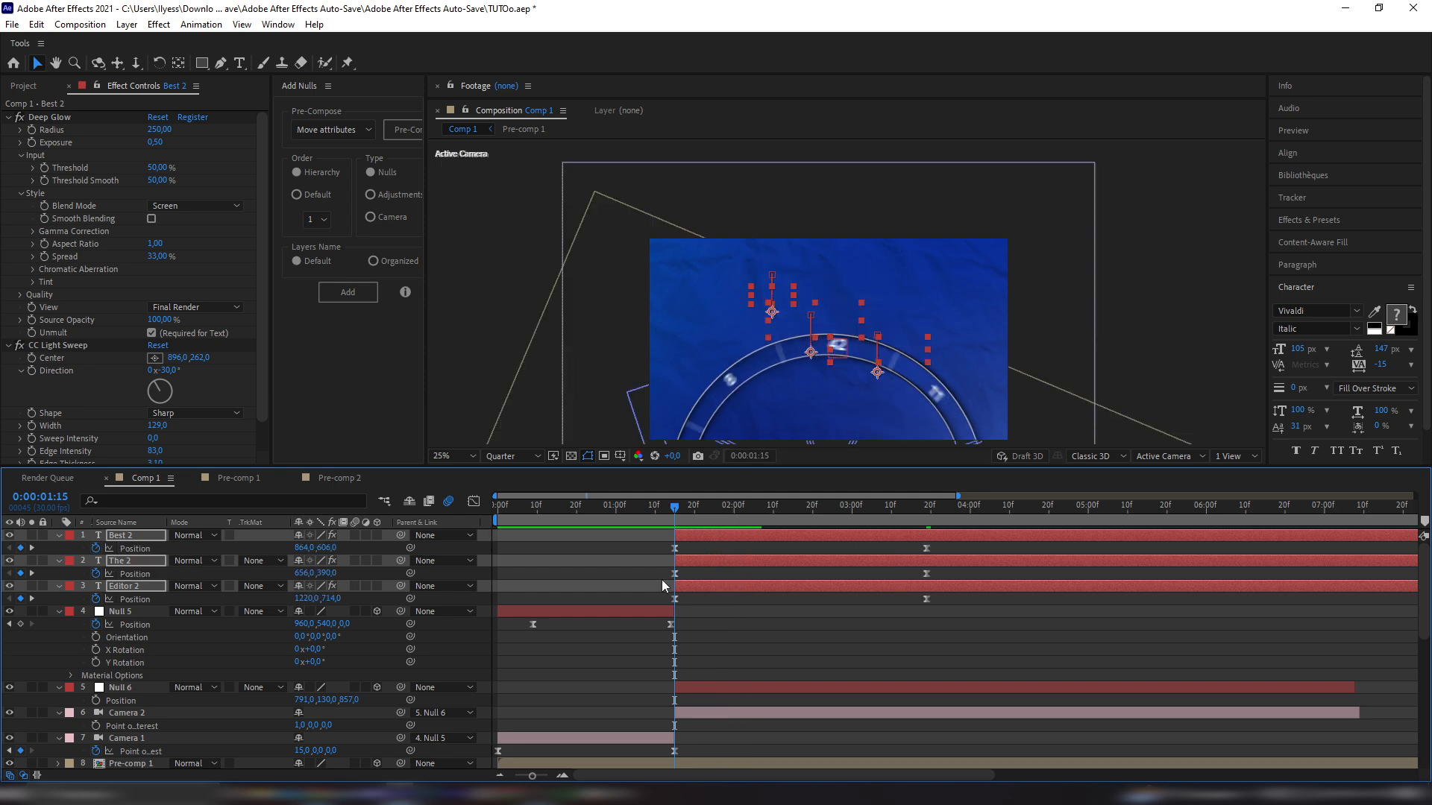
drag(664, 555, 703, 610)
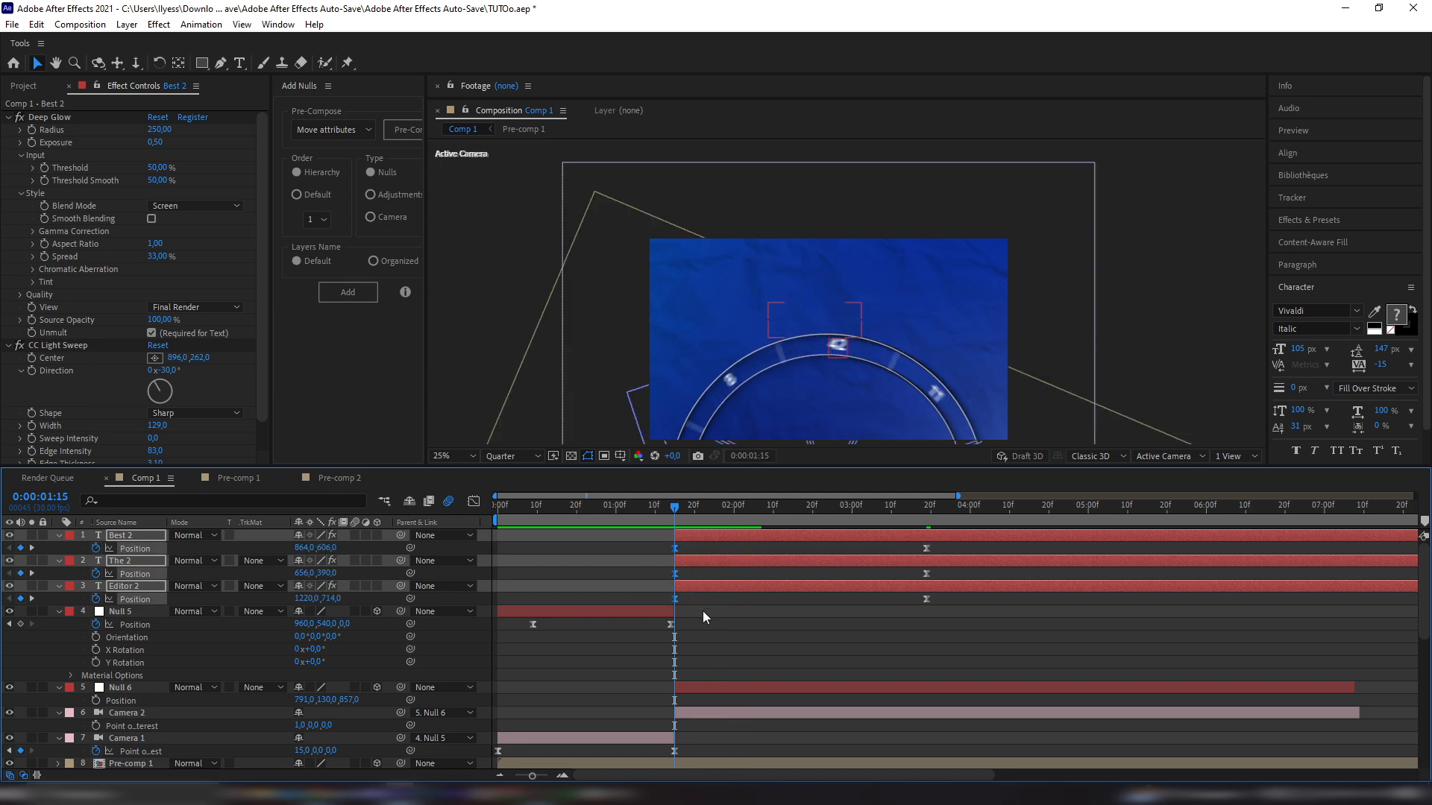
click(473, 502)
drag(651, 709, 687, 735)
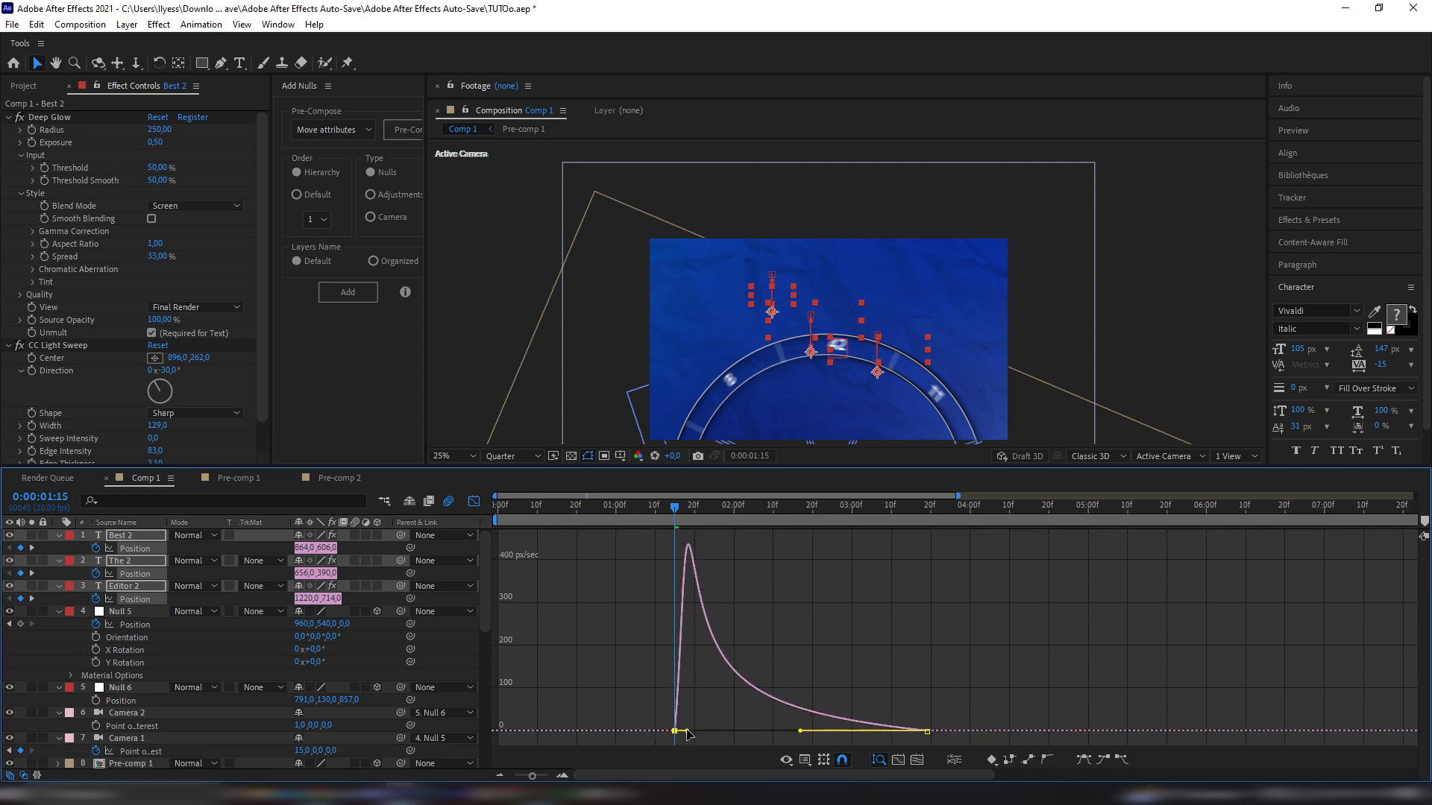
key(space)
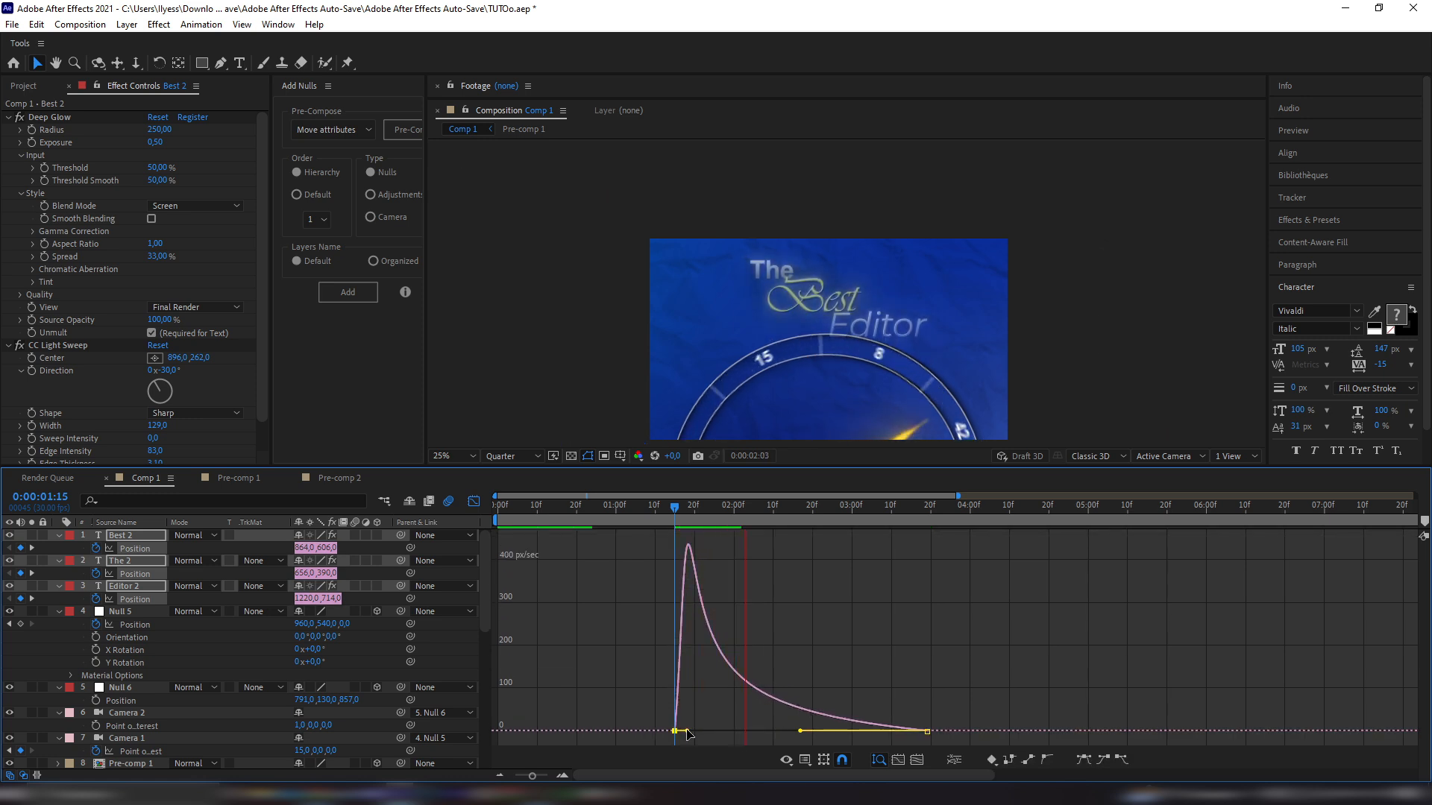
click(474, 504)
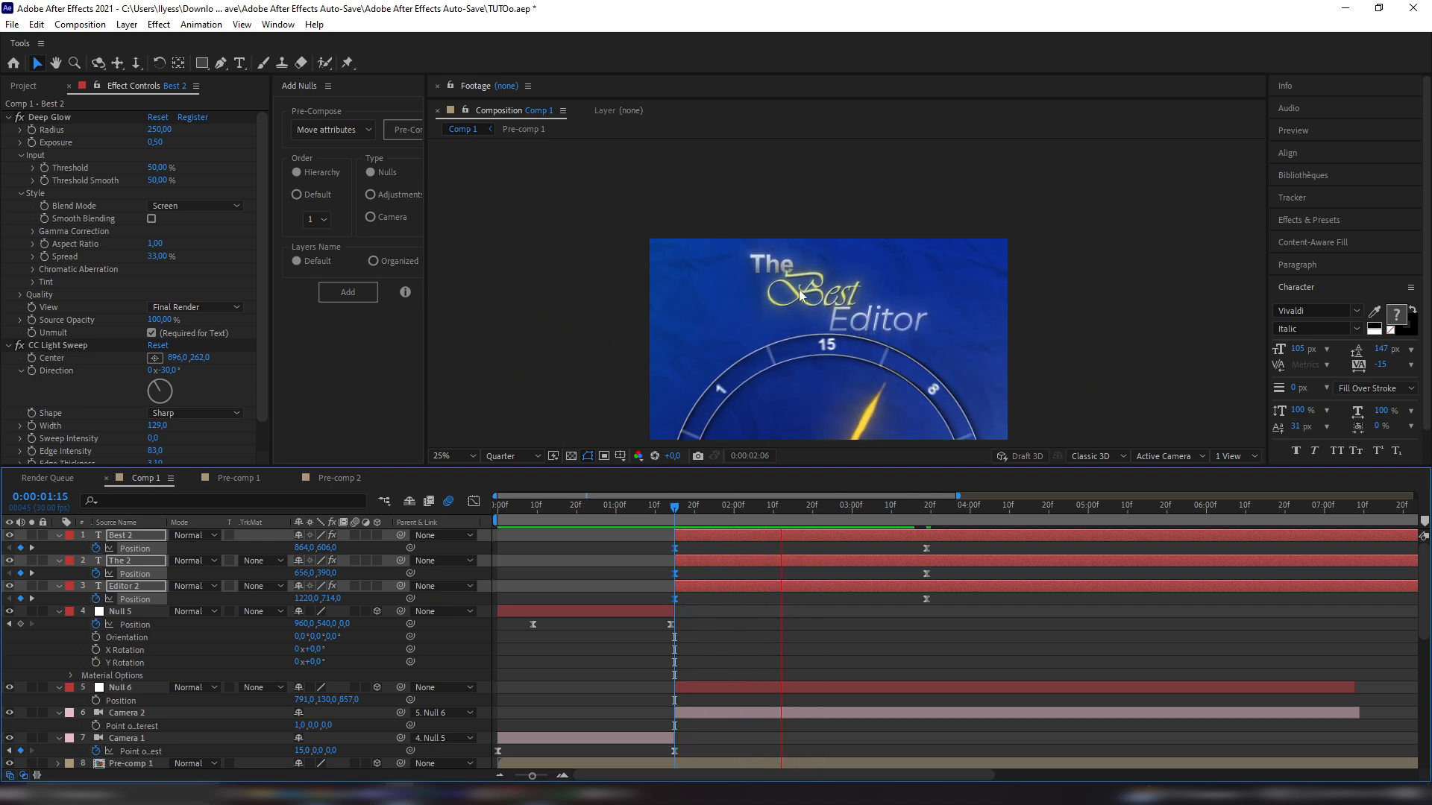
key(space)
Stagger the title words by starting "Best 2" at about 0:00:01:20 and "Editor 2" at about 0:00:01:26, and preview the sequence
click(642, 571)
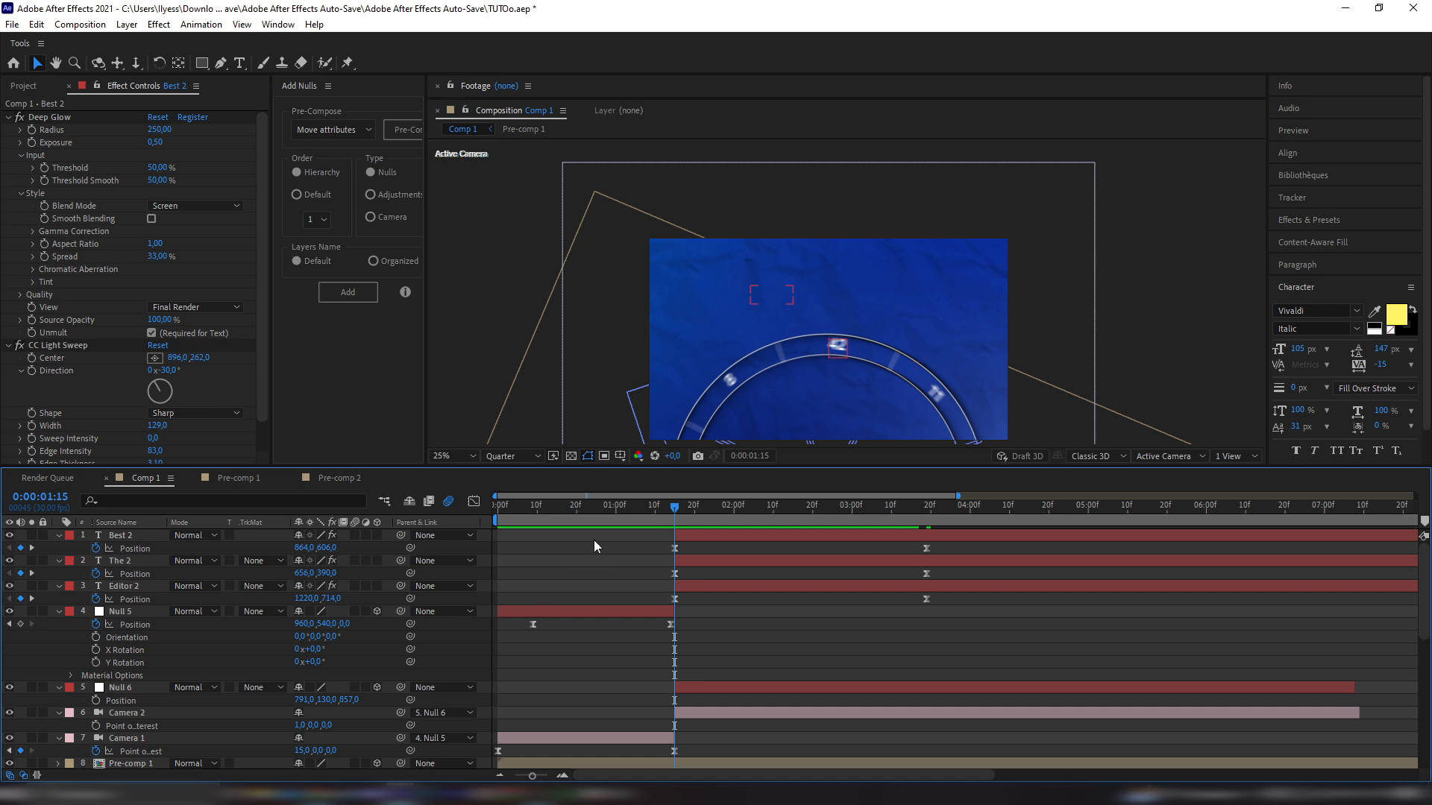
click(691, 564)
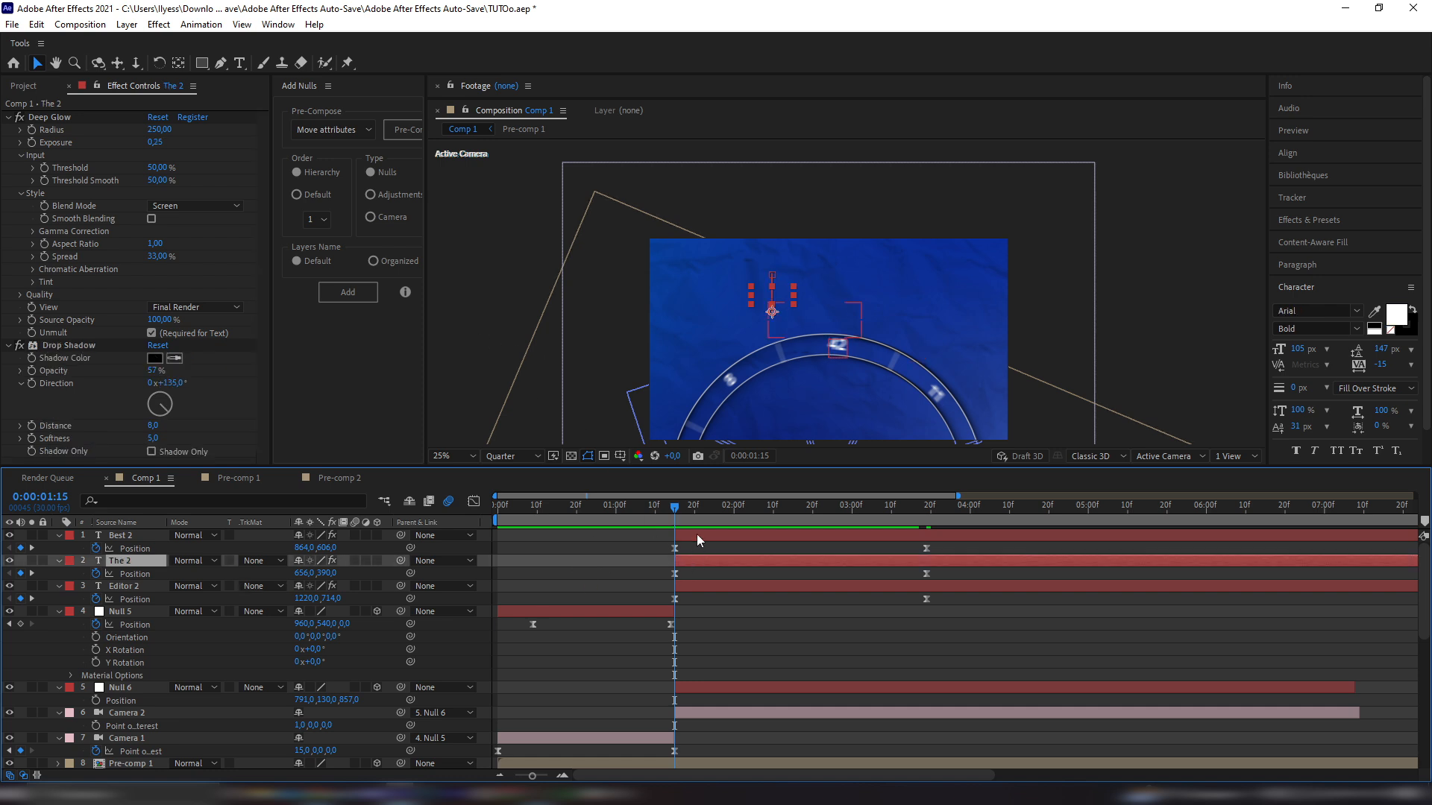
click(697, 534)
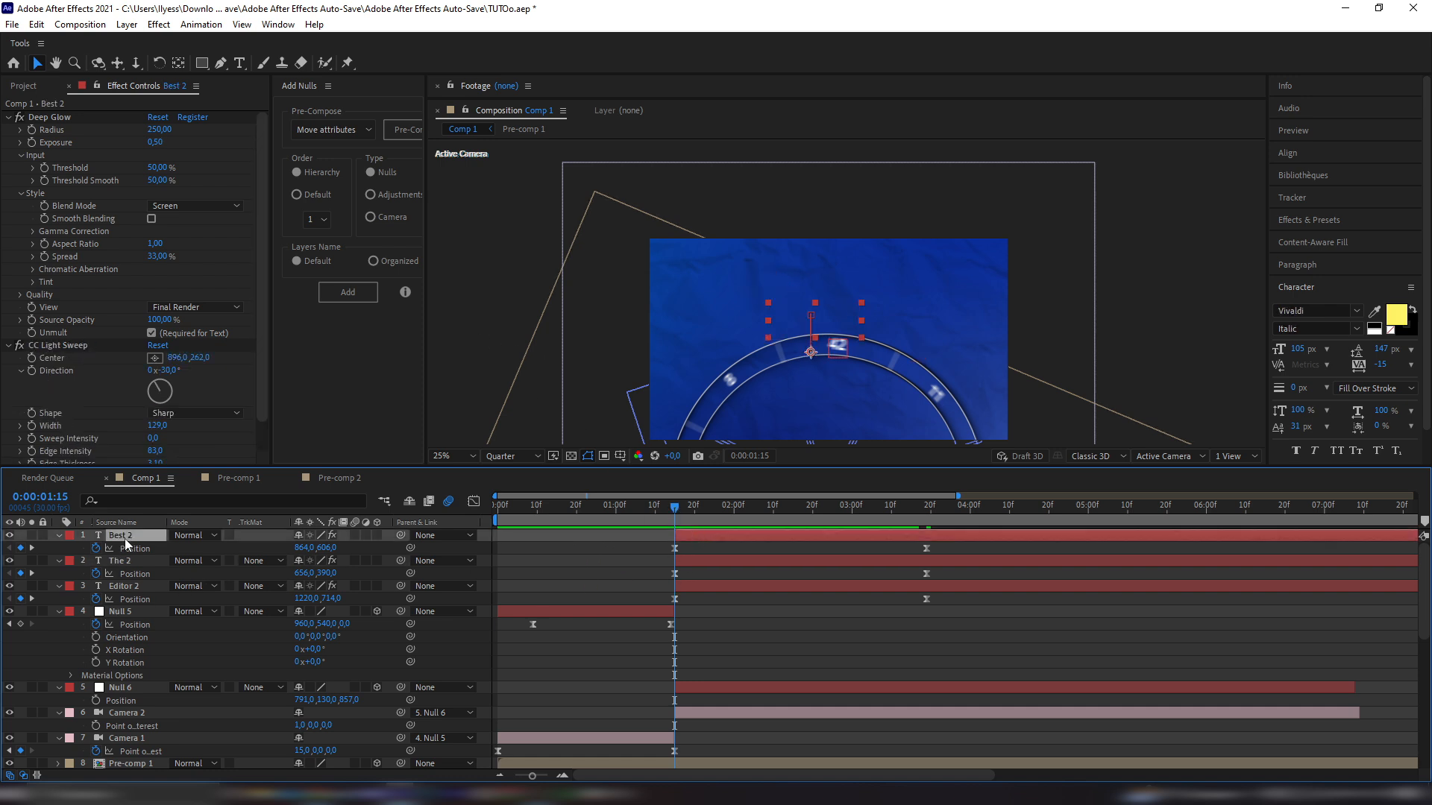
click(119, 561)
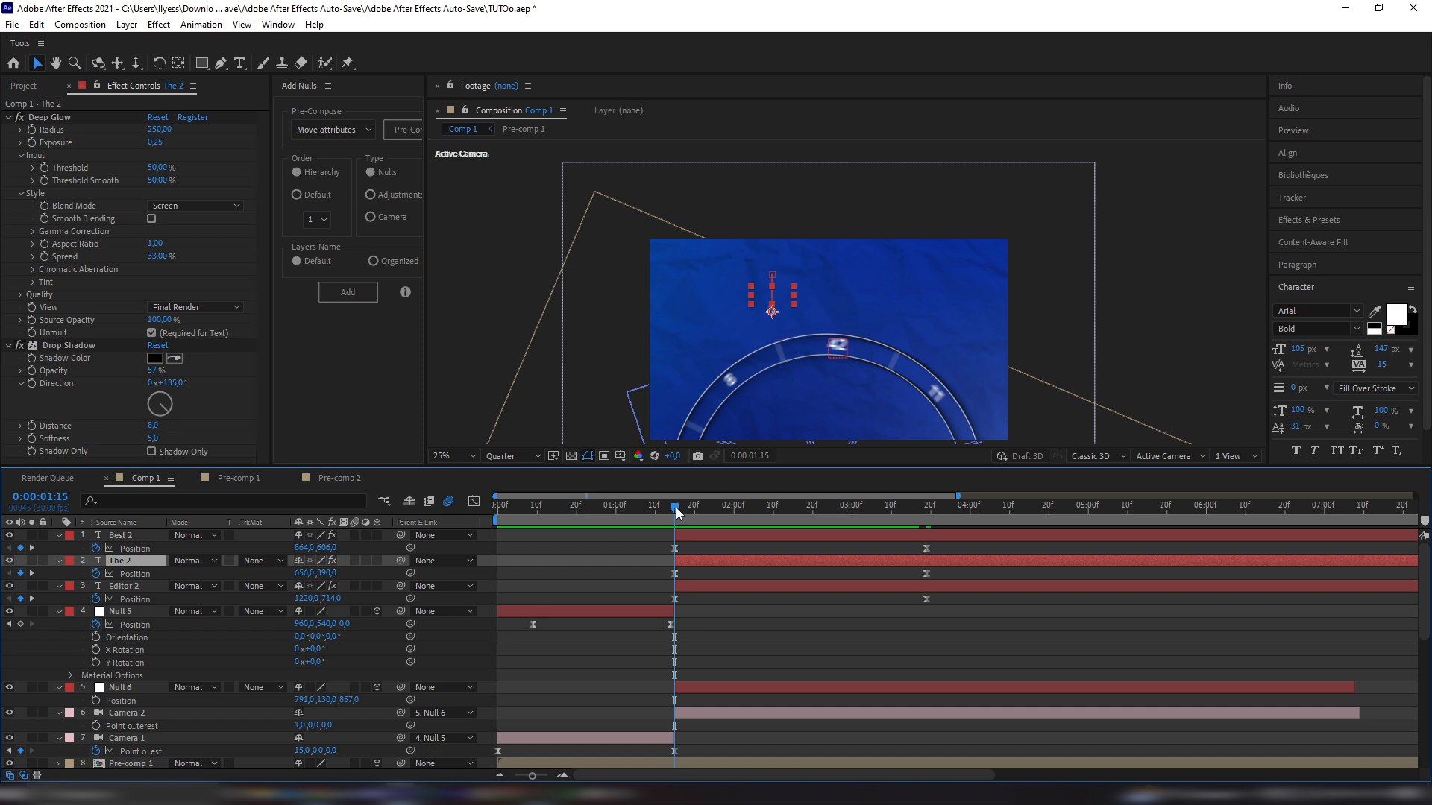
key(Page_Down)
click(715, 539)
drag(683, 510, 719, 530)
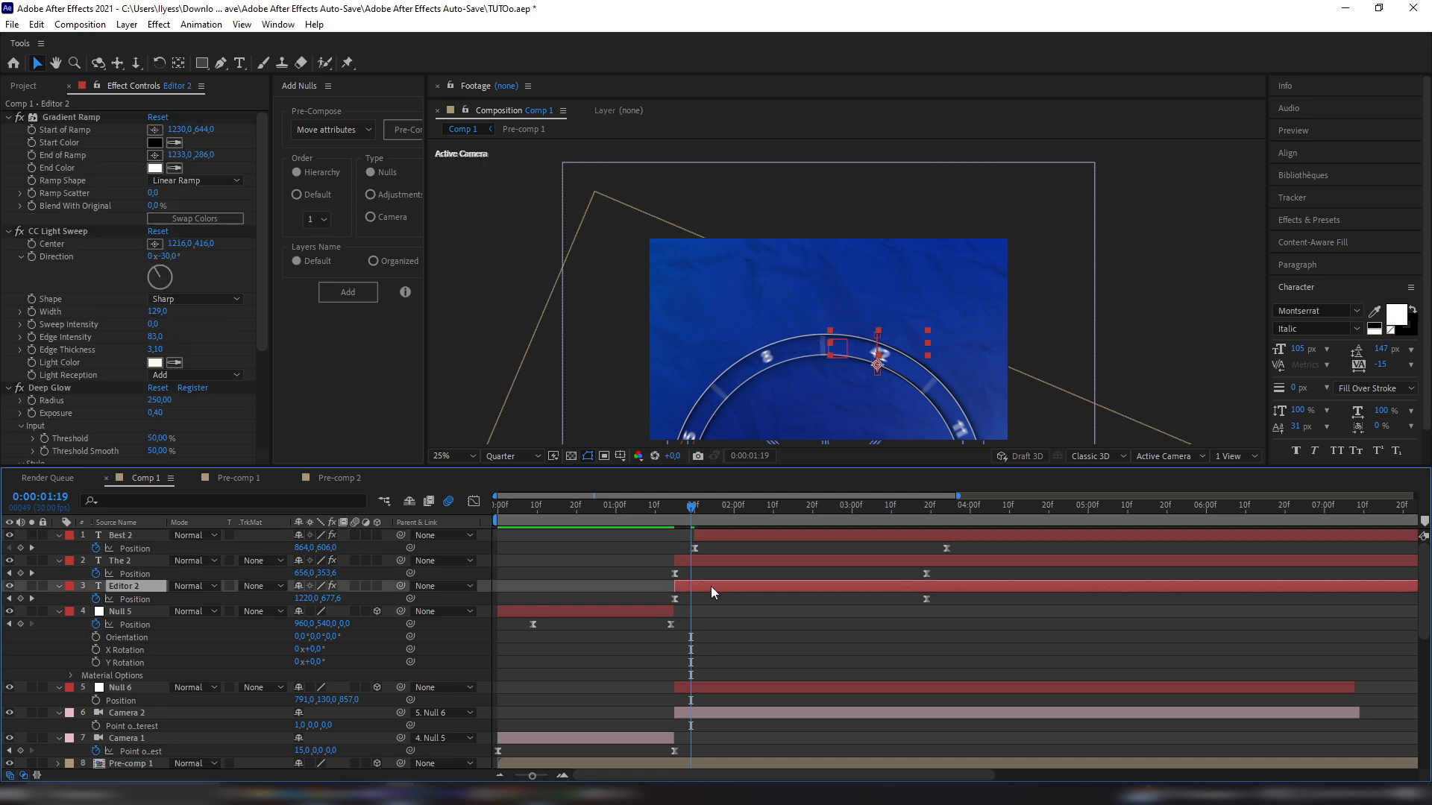
drag(710, 587, 741, 581)
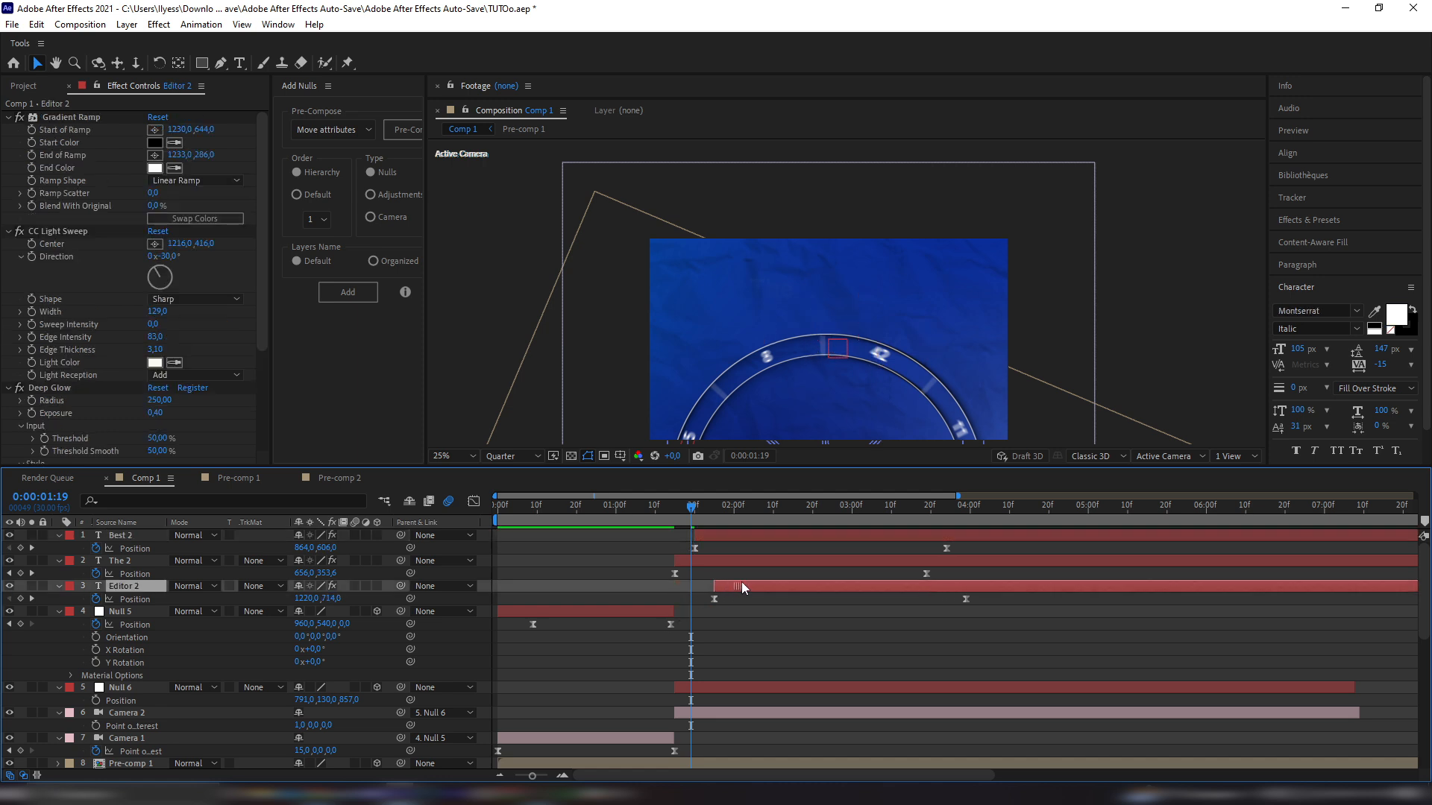
click(668, 504)
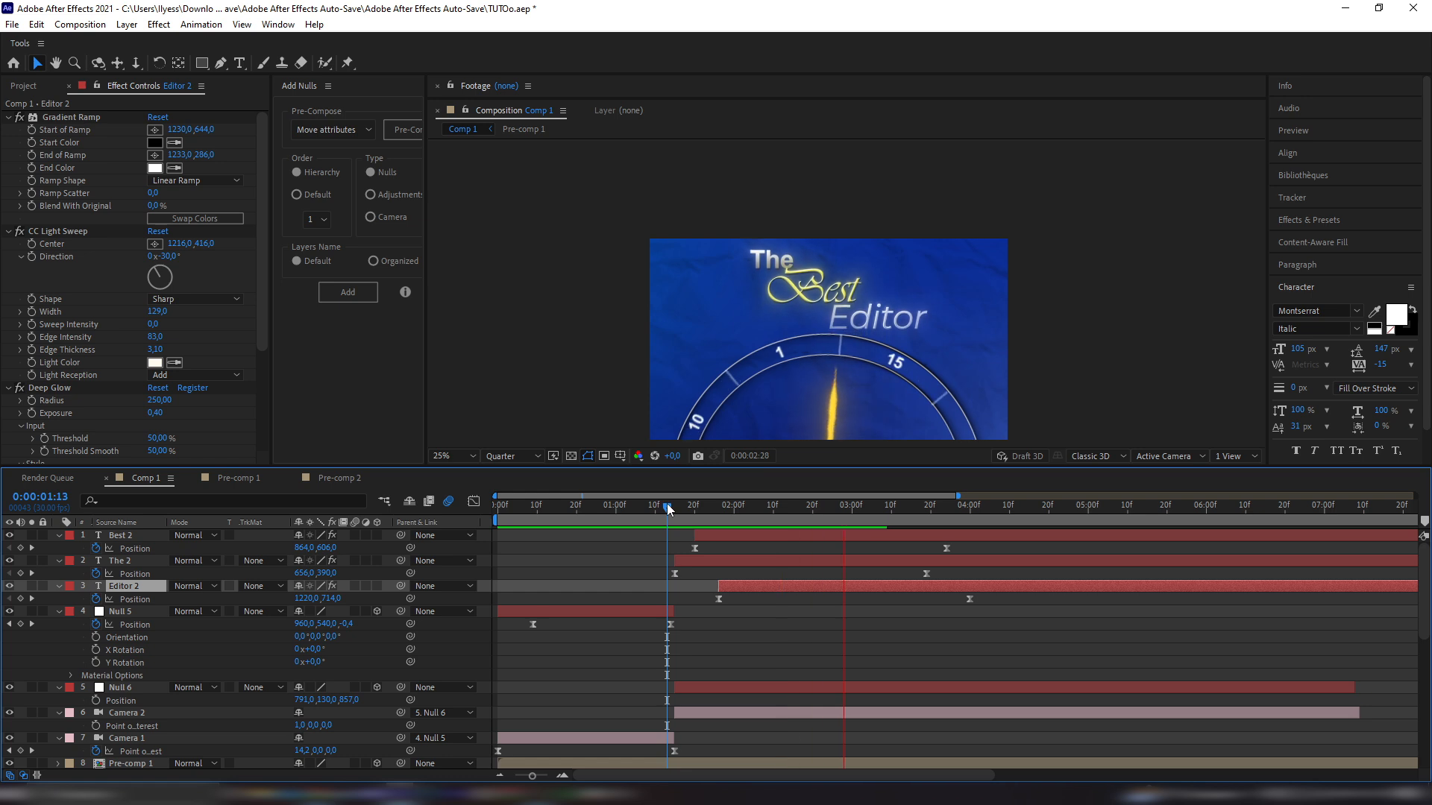
Move the three title layers below the dial's shape layers and just above the paper texture, and preview the shot
scroll(734, 314, up, 2)
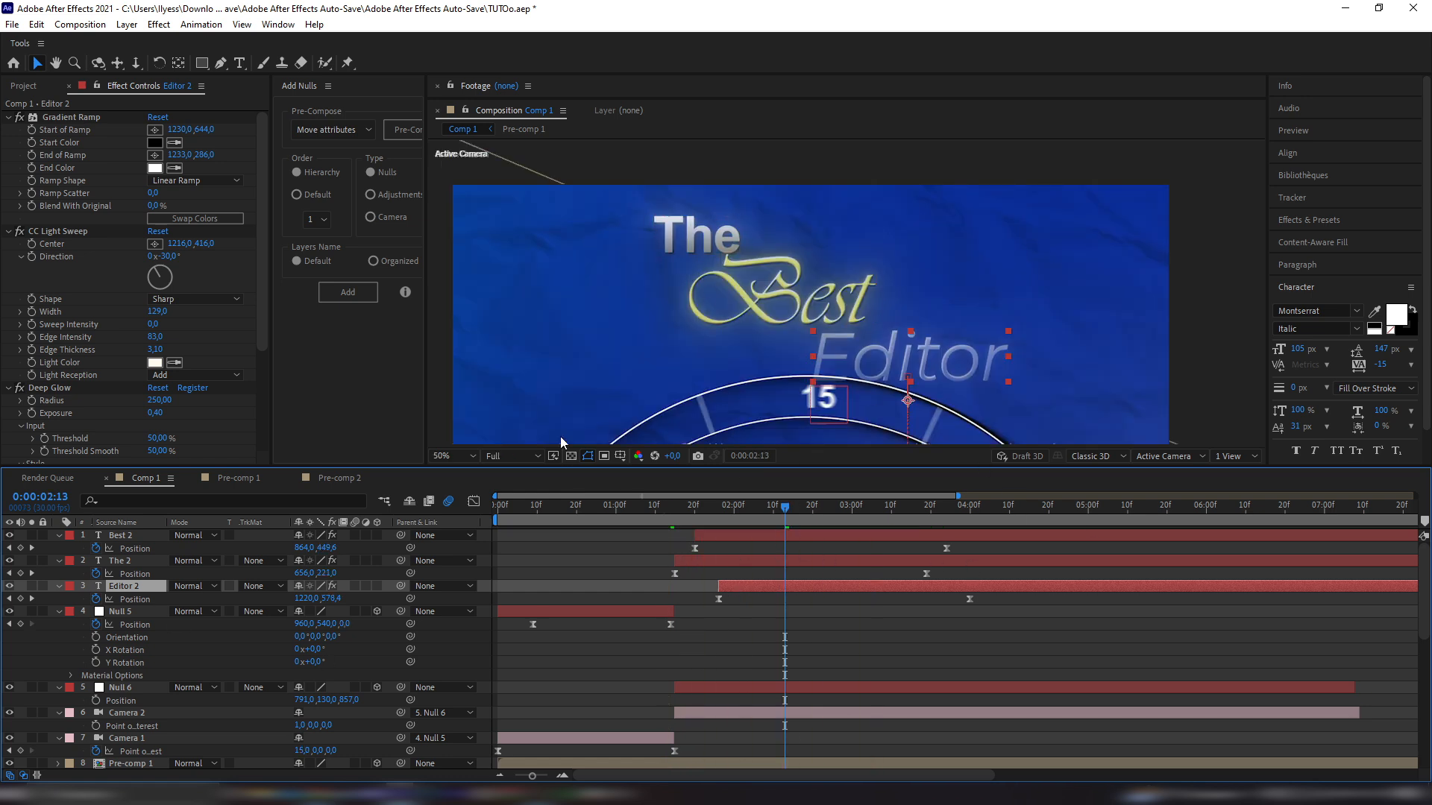
click(753, 535)
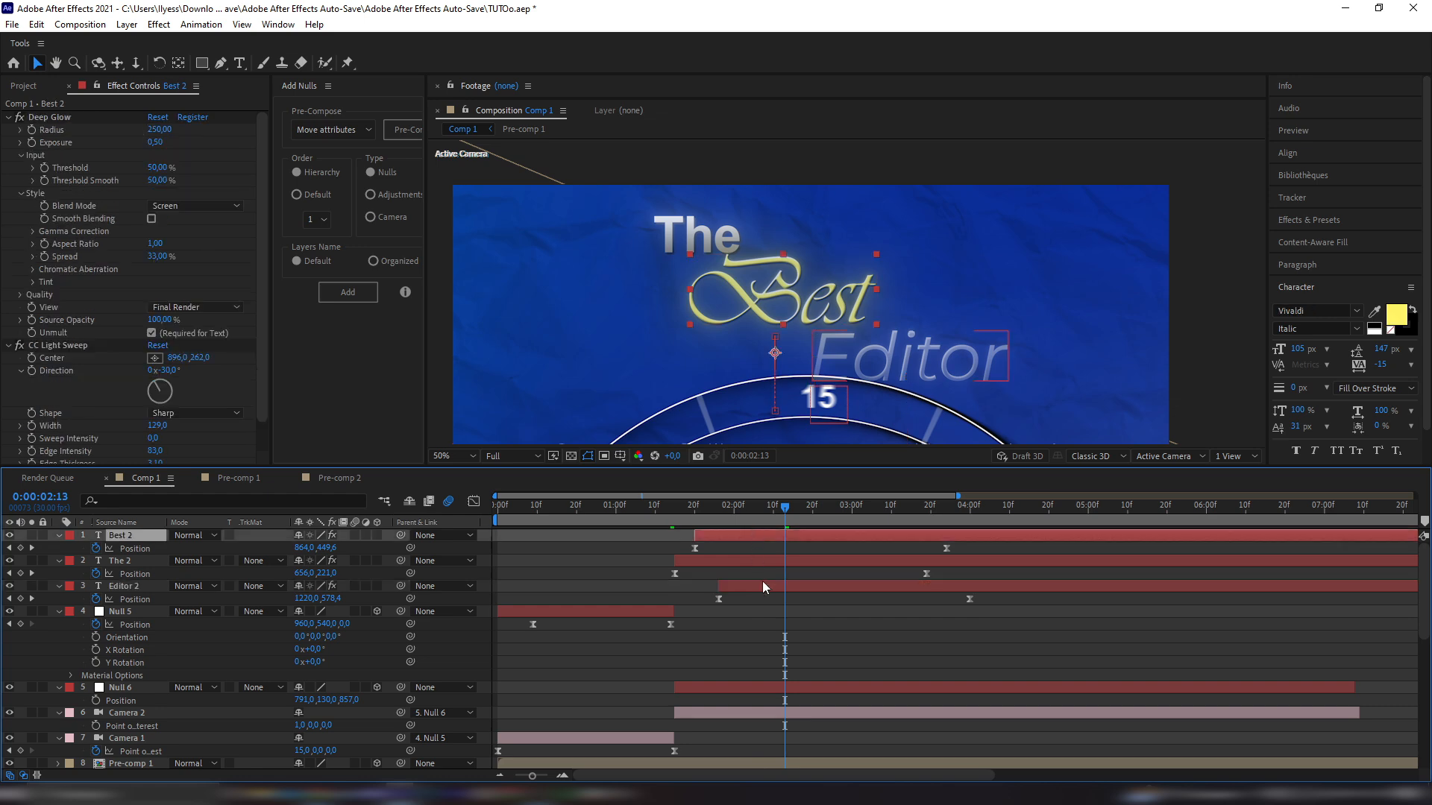
shift+click(776, 586)
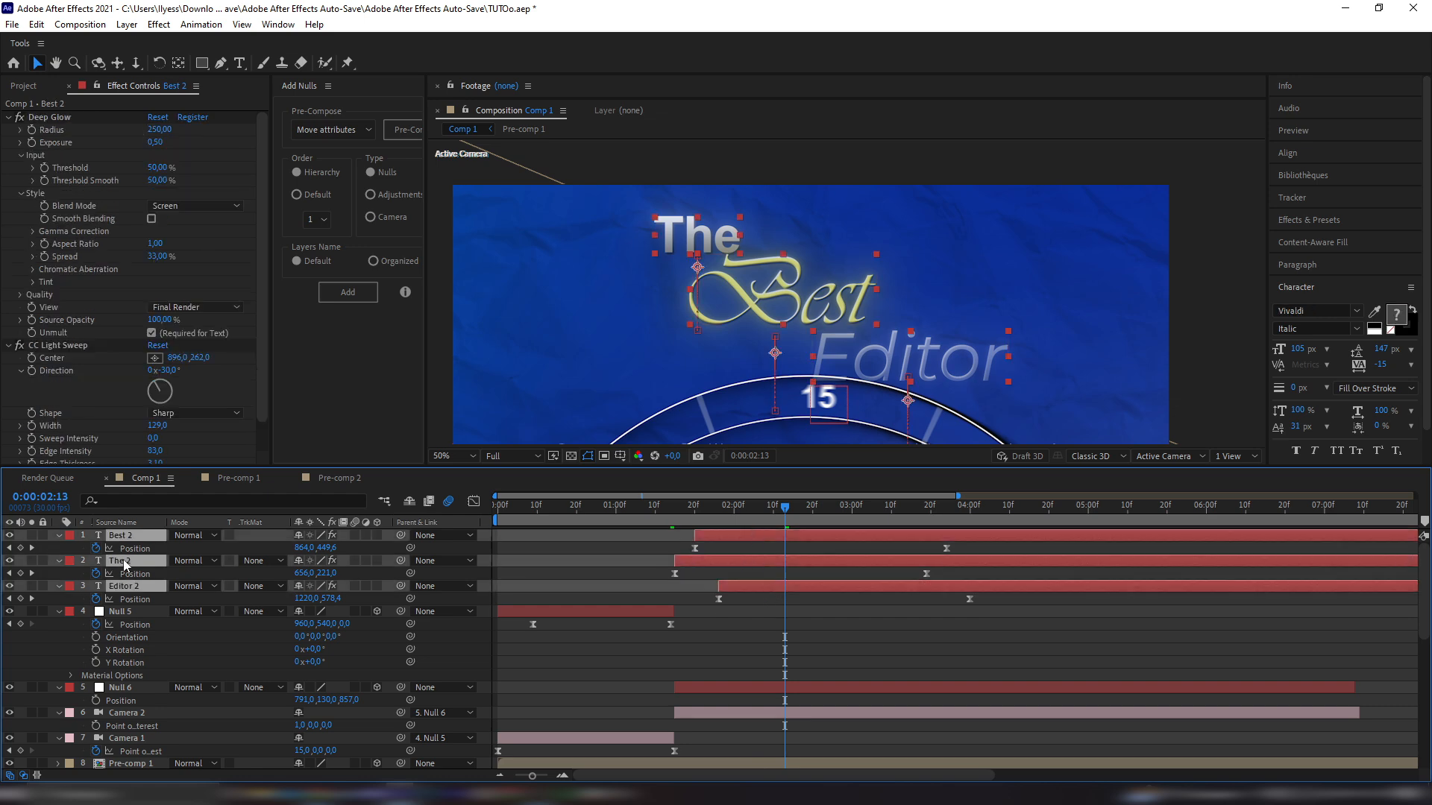
drag(124, 567, 126, 736)
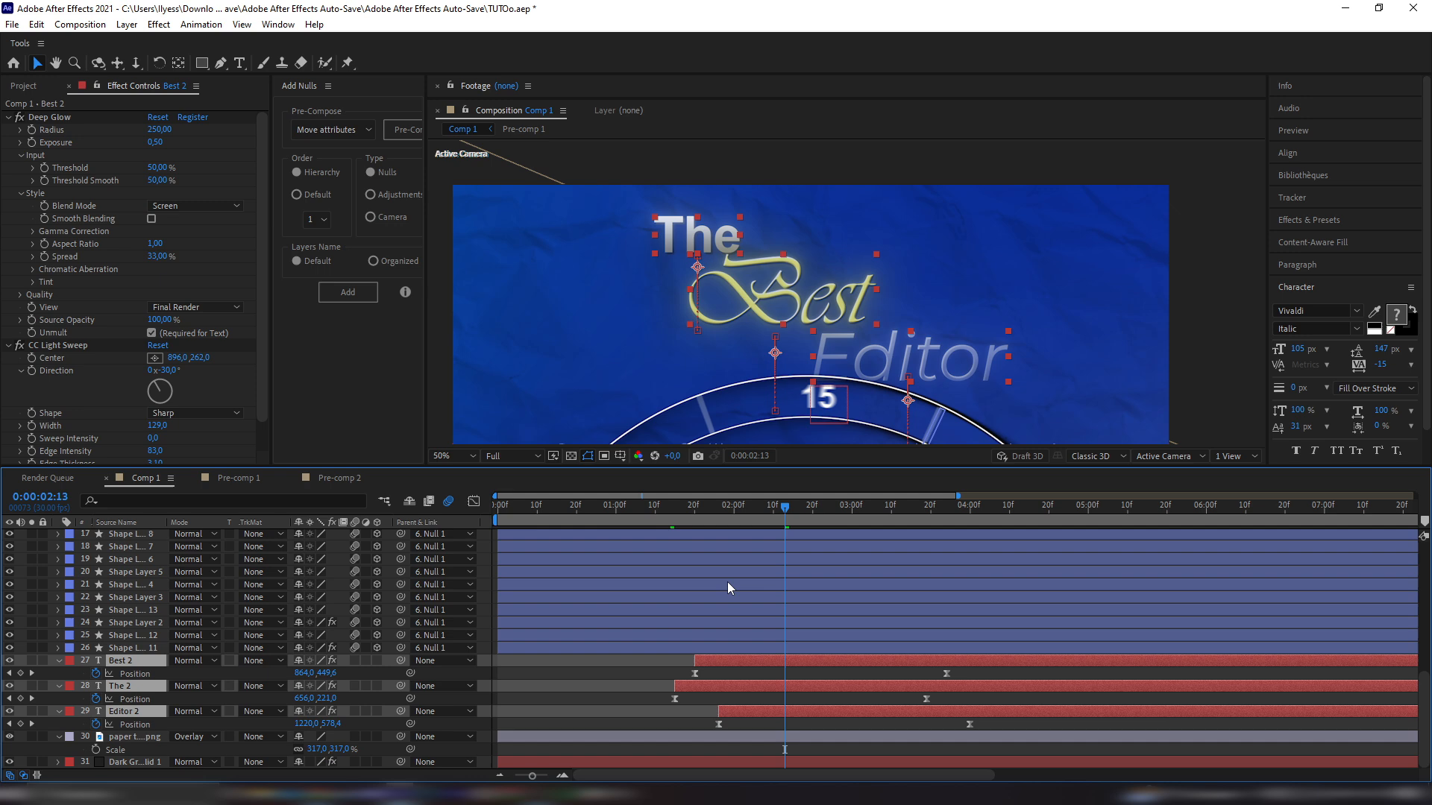
click(750, 507)
scroll(508, 386, down, 2)
key(space)
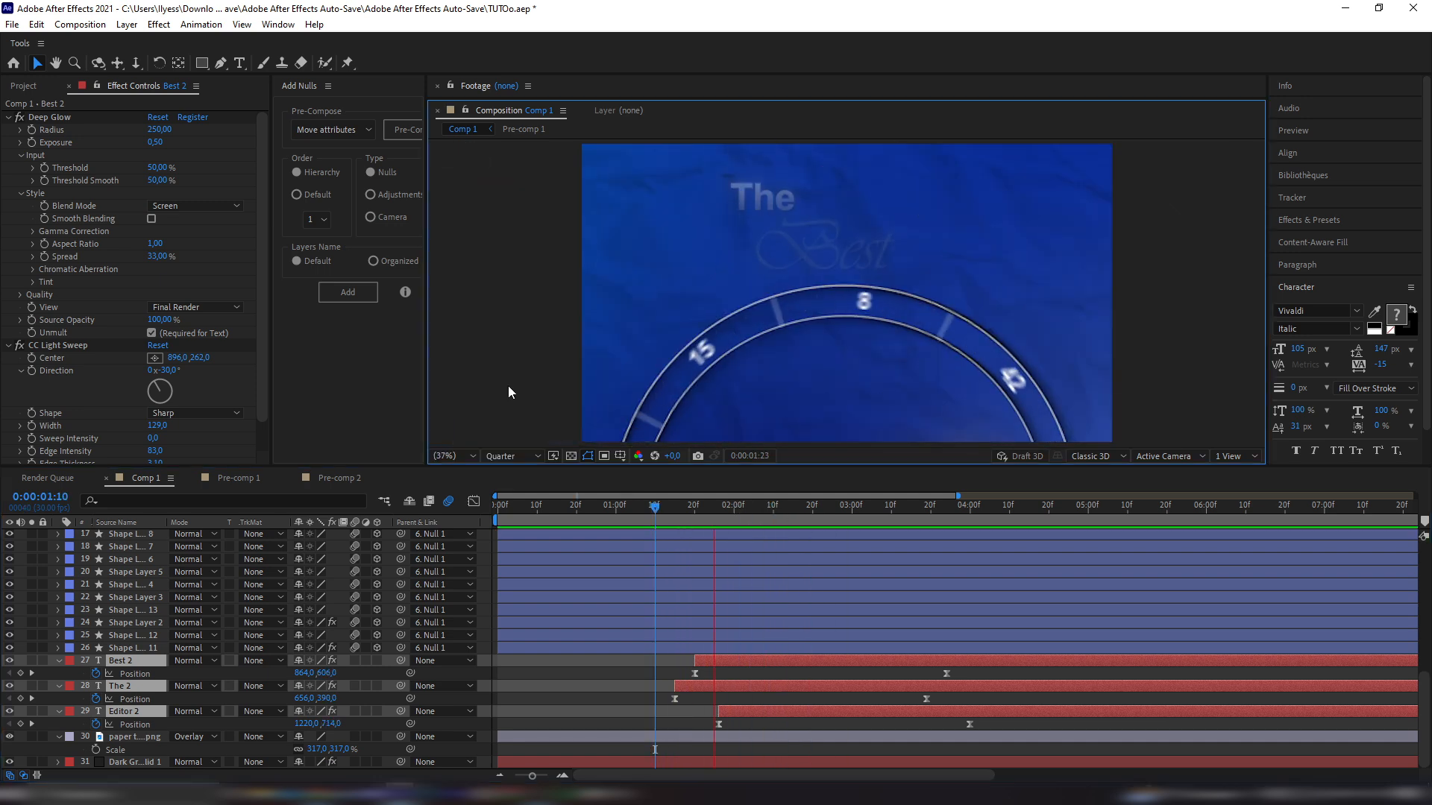
Reveal the paper texture layer's keyframed Opacity
click(477, 361)
key(u)
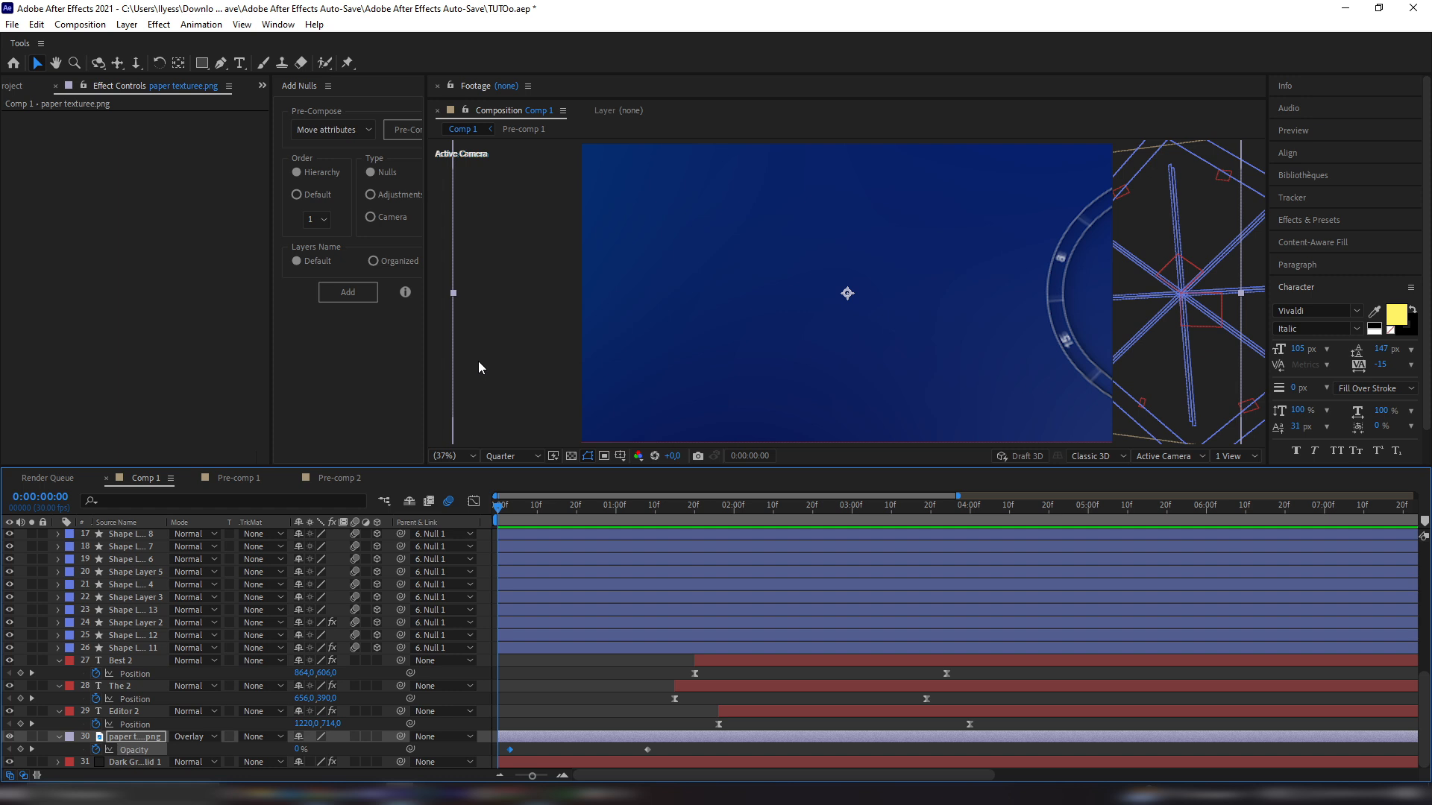